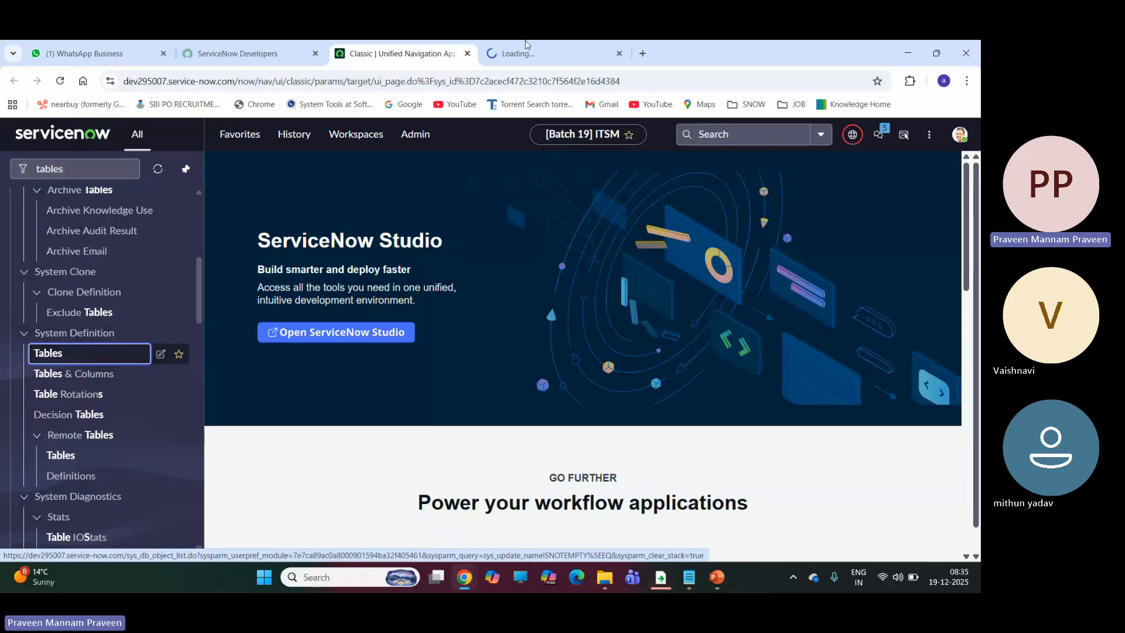
Step: Open the loaded Tables list and examine the names of global and scoped application tables
left_click(518, 53)
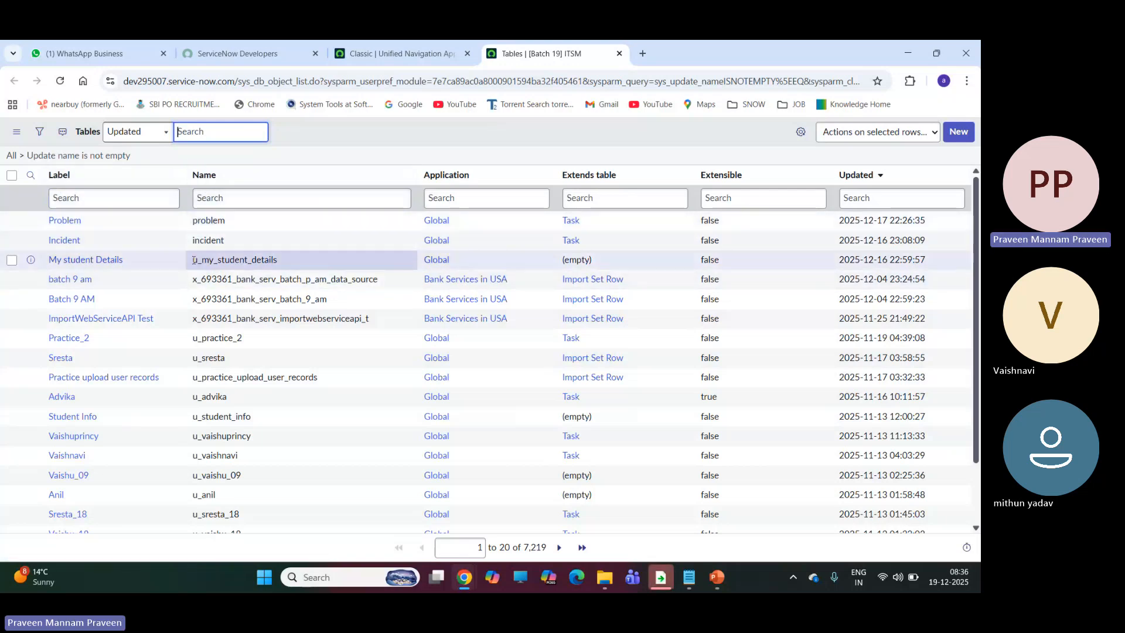
left_click_drag(194, 260, 194, 302)
left_click(194, 301)
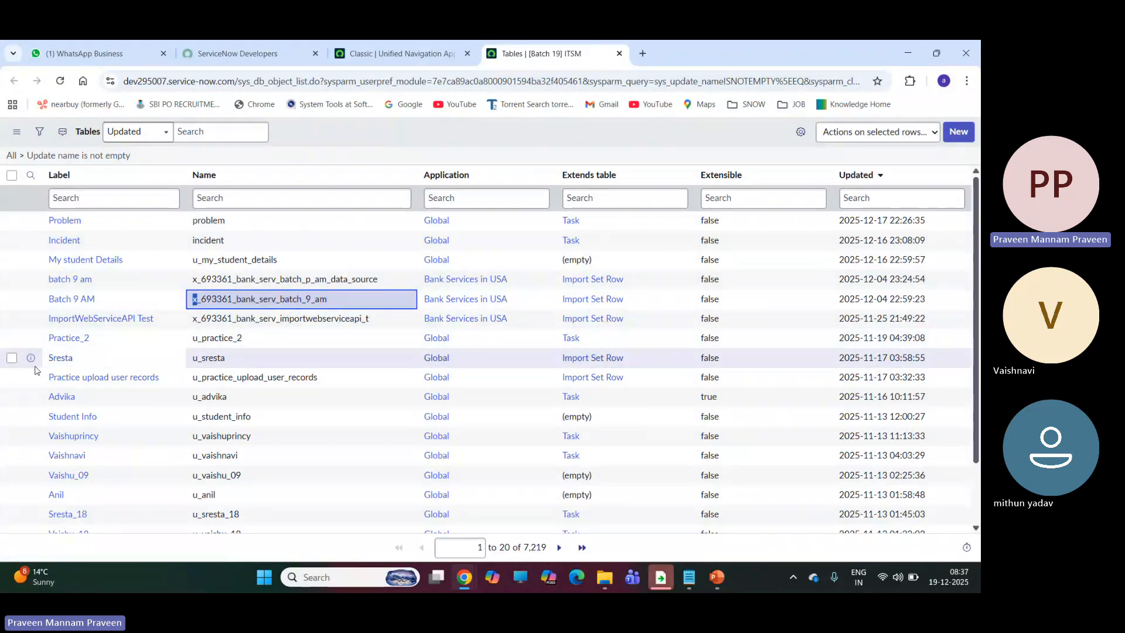
scroll(580, 367, "down", 1)
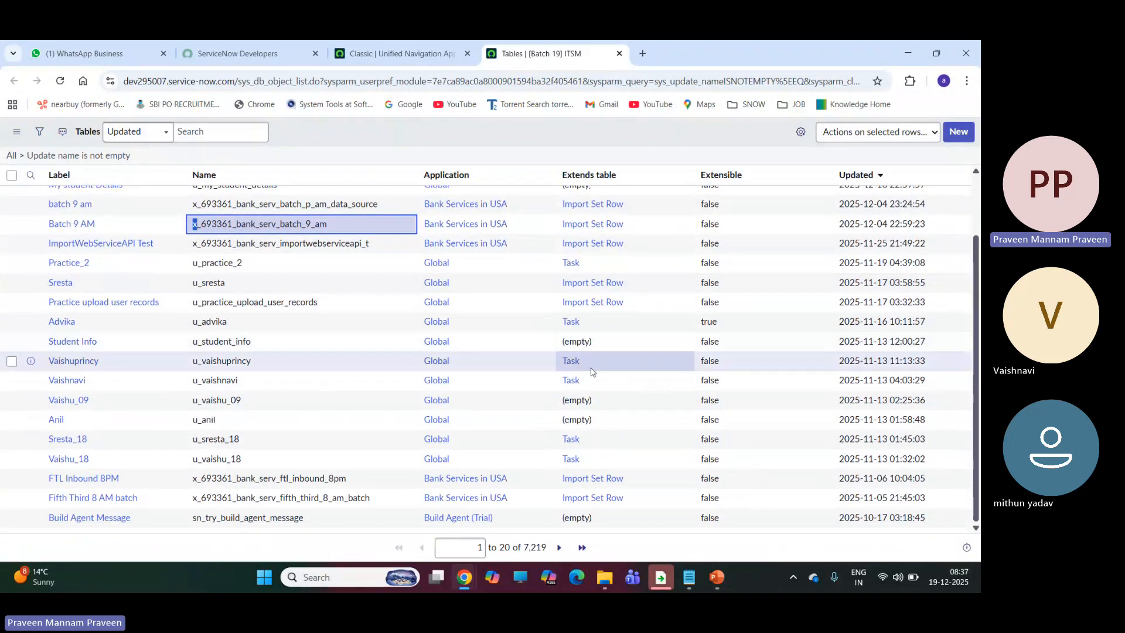
scroll(586, 372, "up", 2)
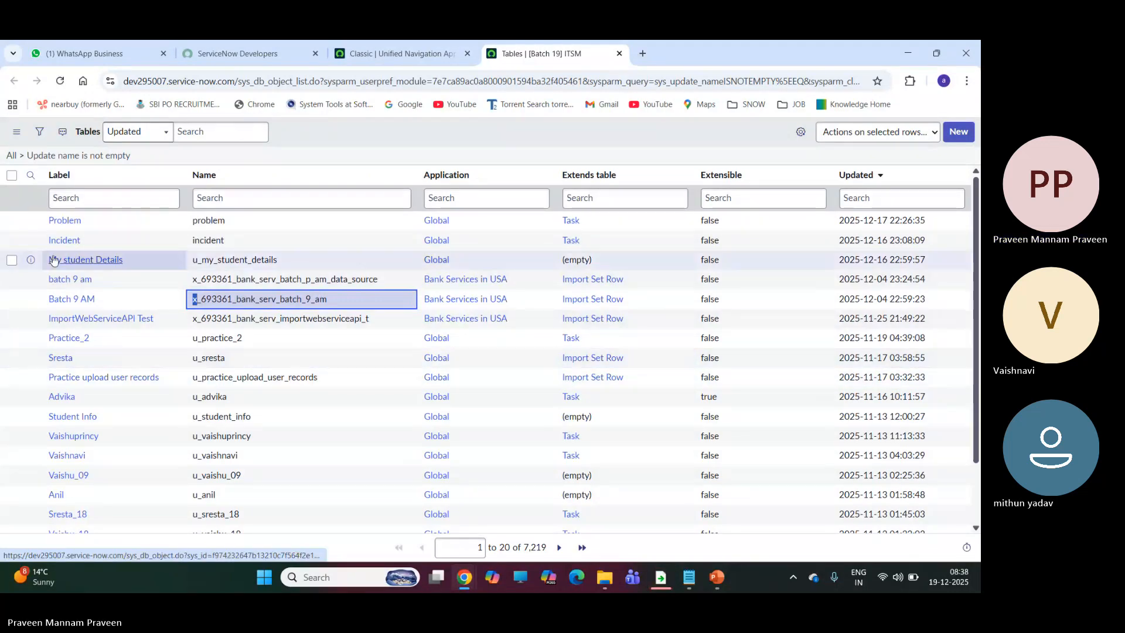
Step: Filter the Tables list to tables that extend Task, look through them, and remove that filter
left_click(571, 220)
right_click(572, 221)
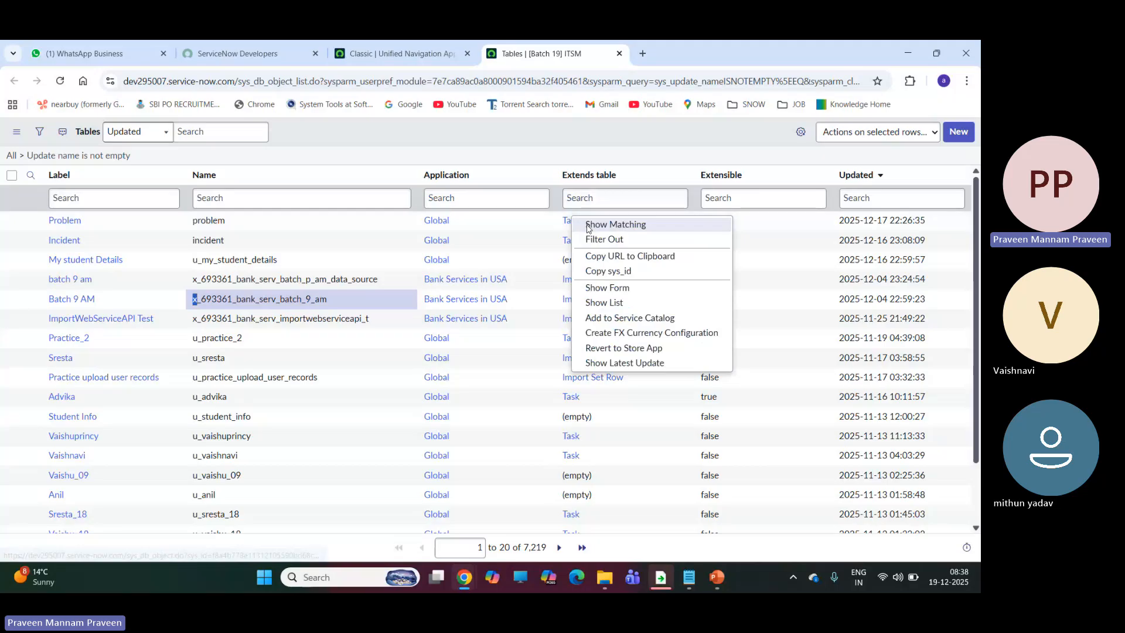
left_click(587, 226)
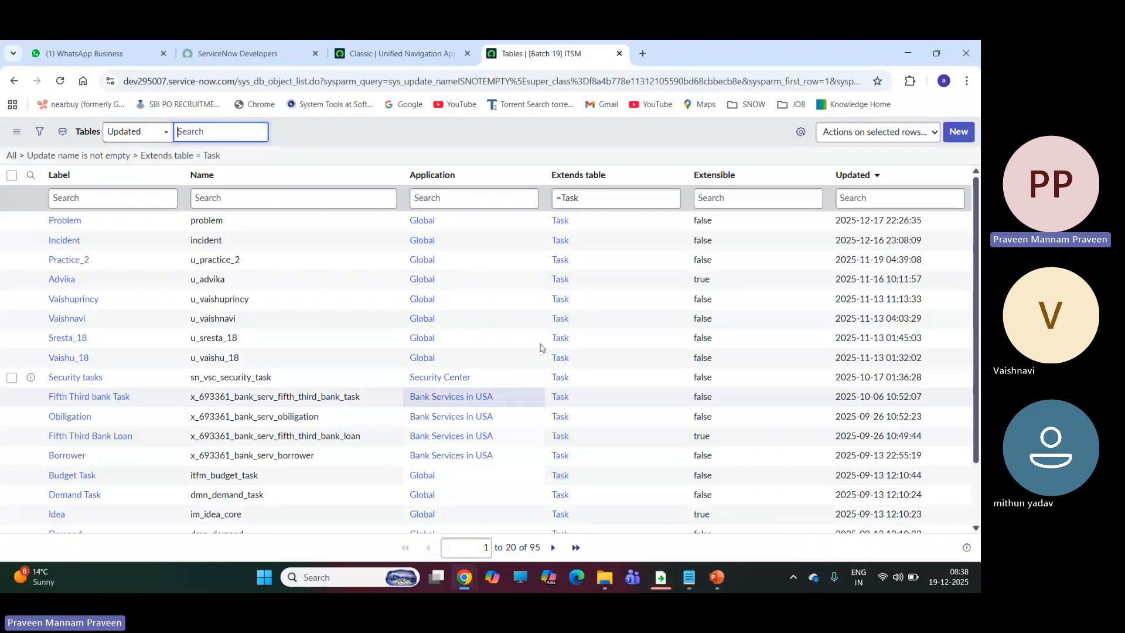
scroll(135, 446, "down", 2)
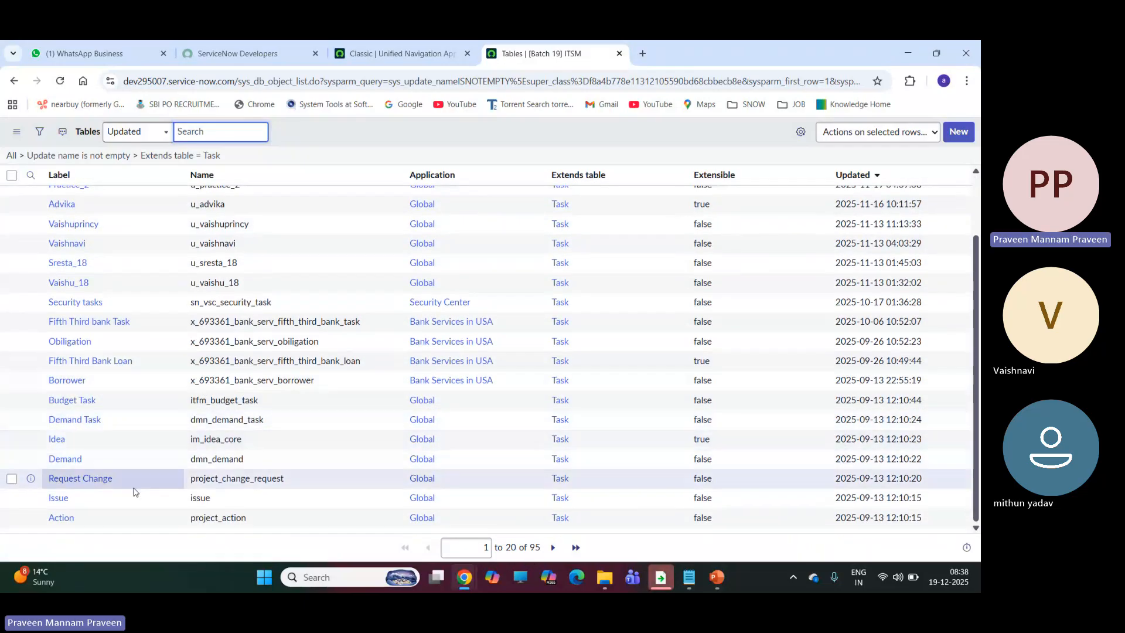
scroll(132, 495, "up", 2)
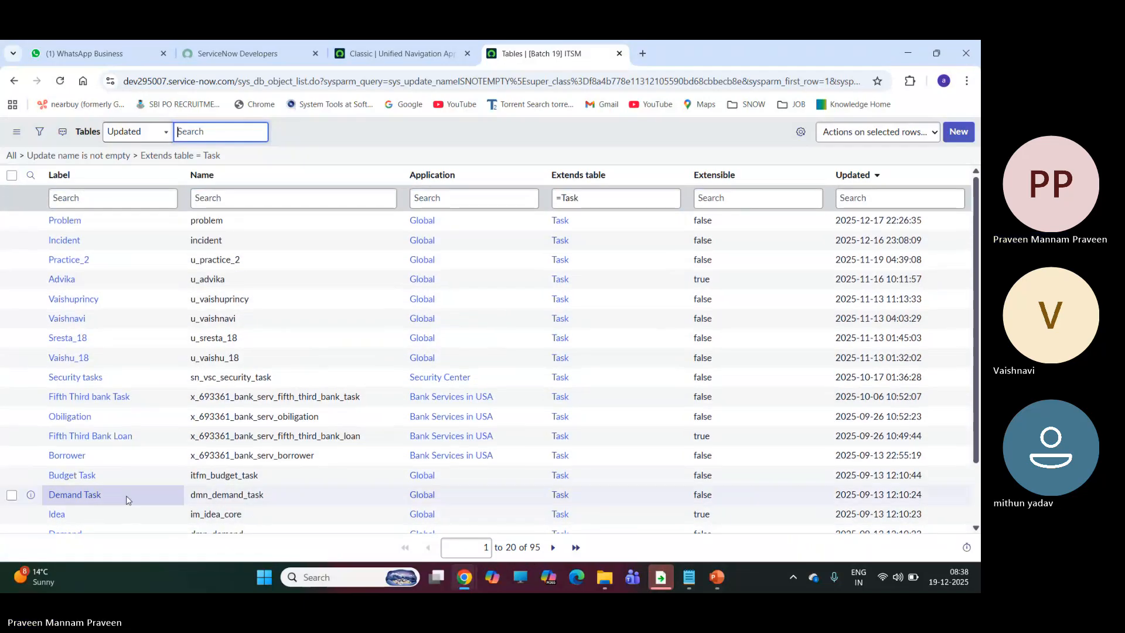
left_click(134, 159)
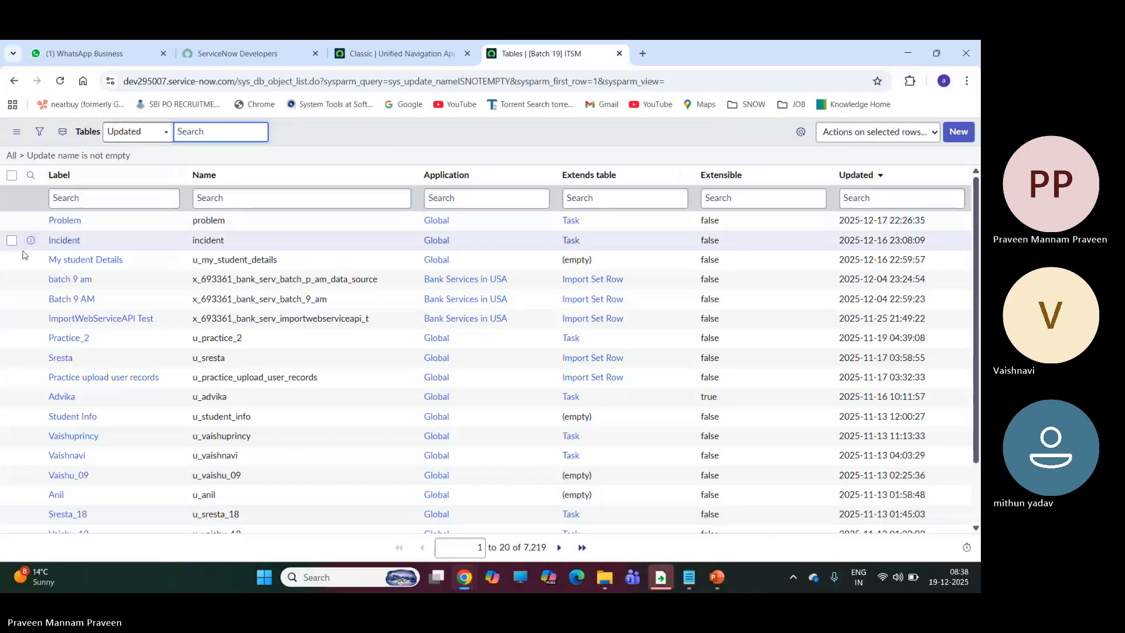
Step: Check which actions are available for the selected My student Details and Practice_2 tables, and clear the selection
left_click(13, 260)
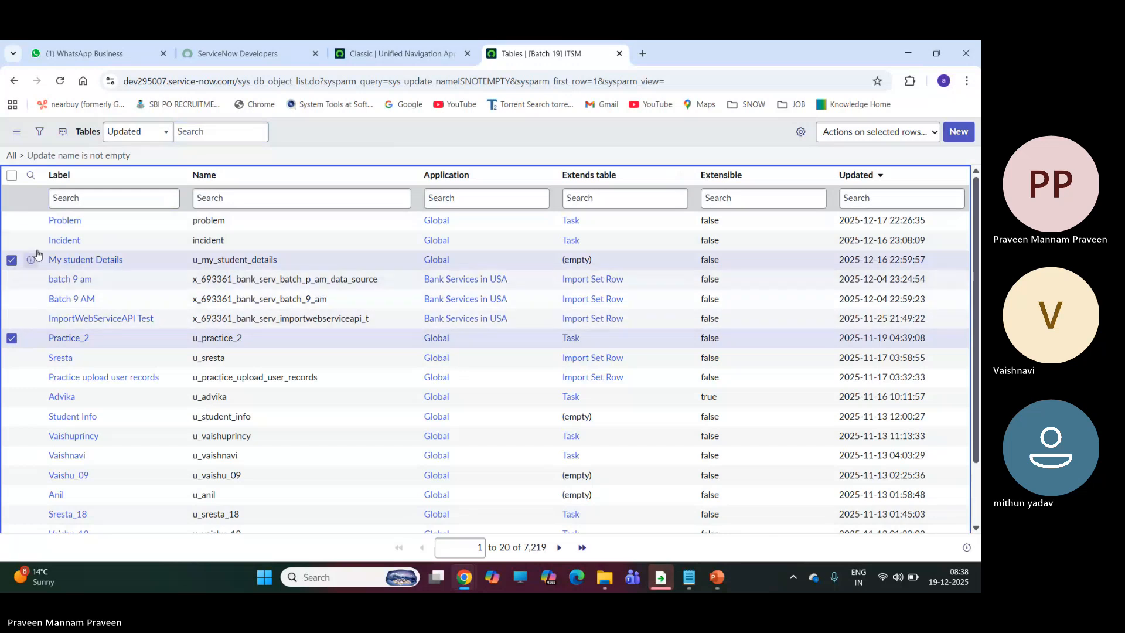
left_click(929, 134)
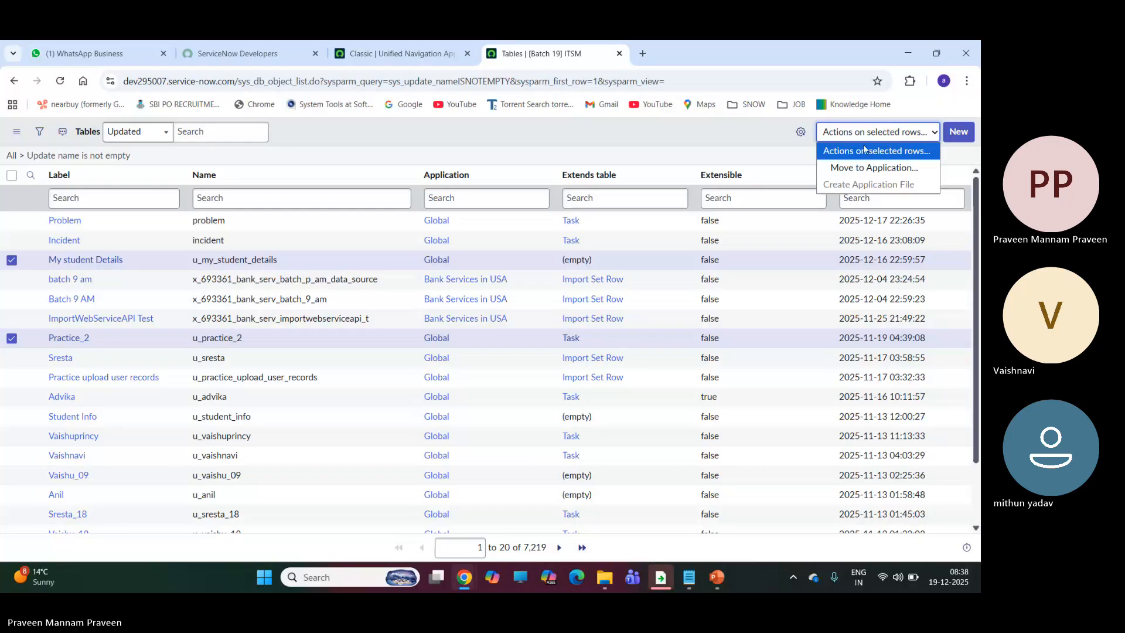
left_click(712, 141)
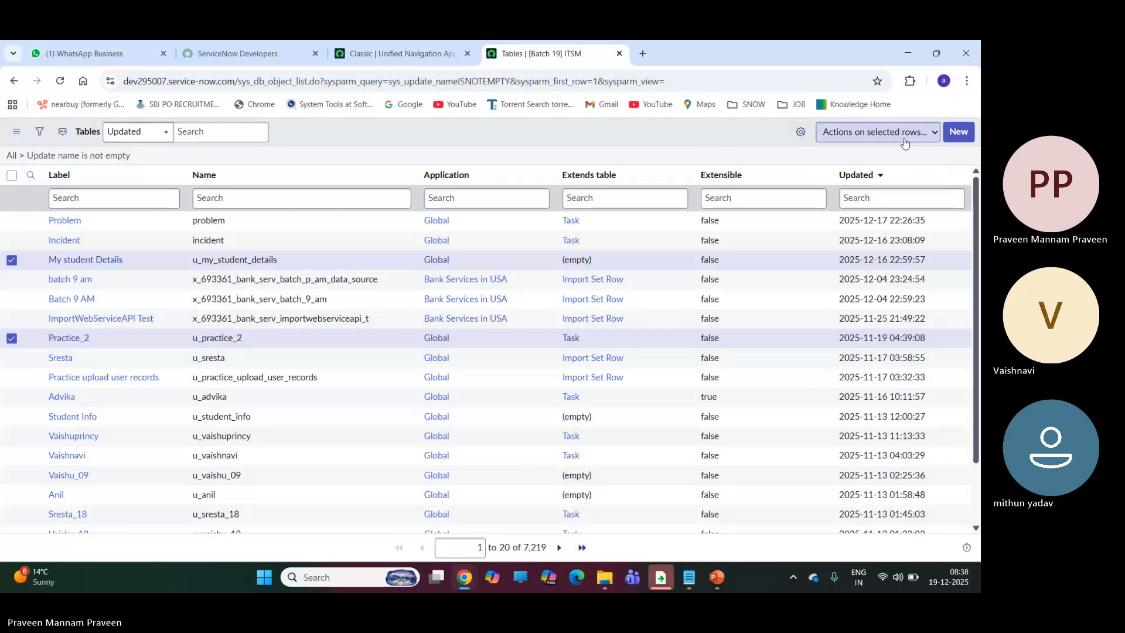
left_click(11, 261)
left_click(12, 338)
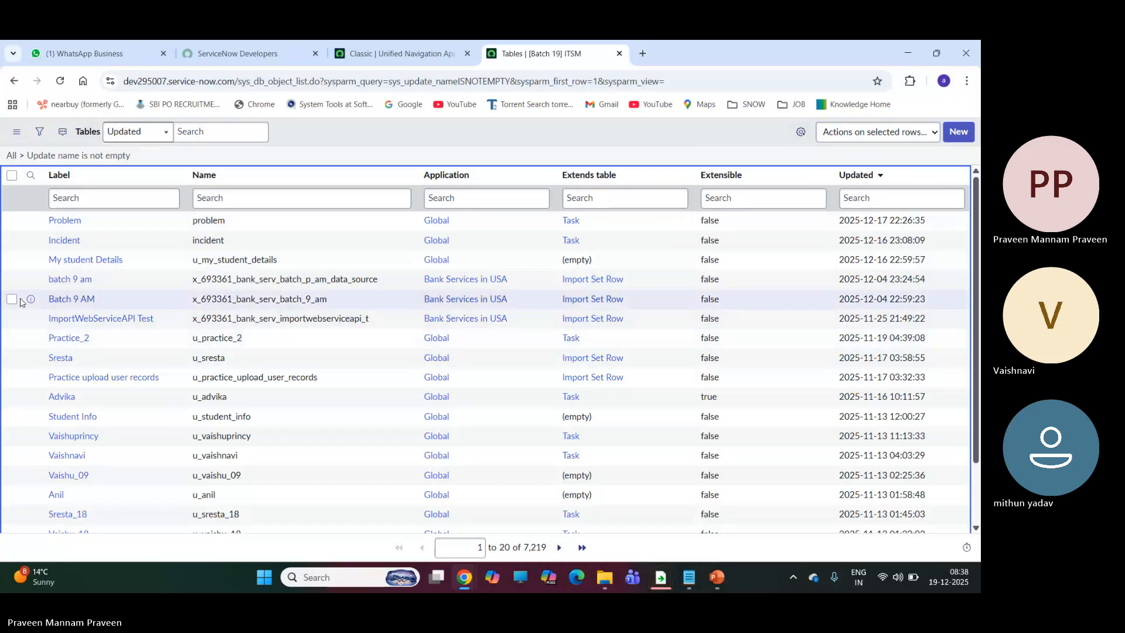
Step: View the blank form for a new table record and return to the Tables list
left_click(958, 138)
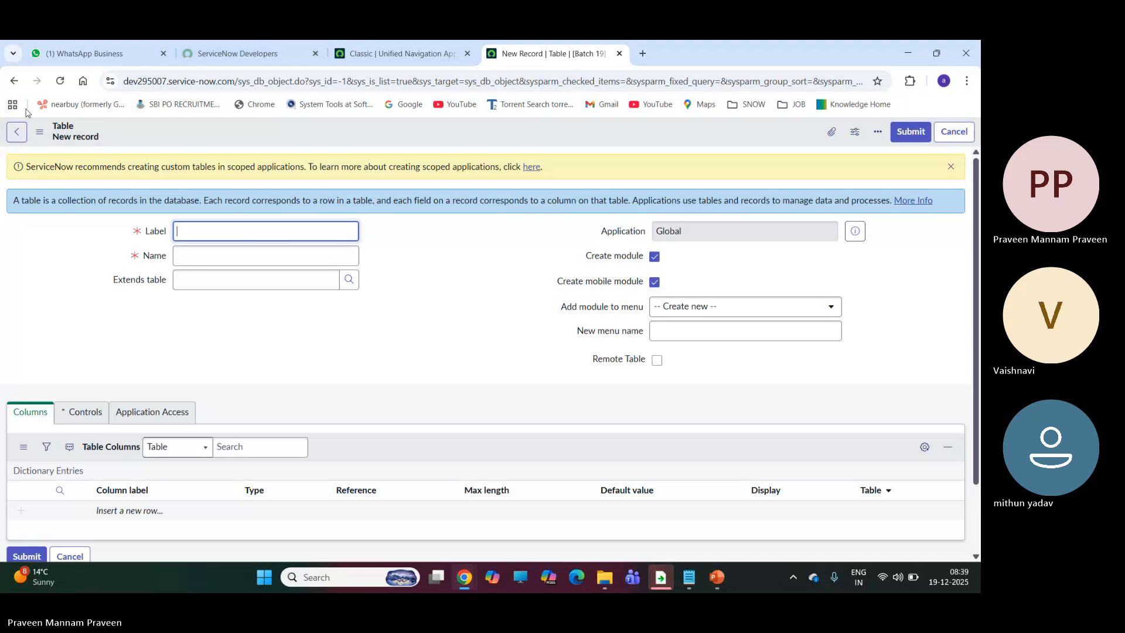
left_click(14, 82)
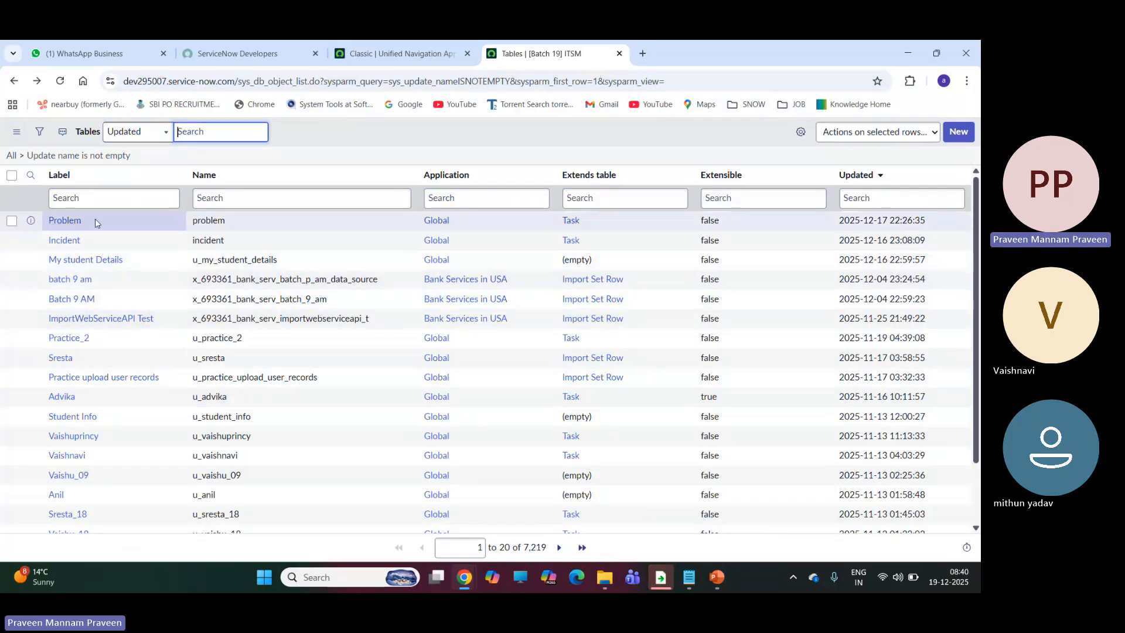
Step: Filter out the tables whose Extensible value is false, using the Problem table's value
double_click(79, 220)
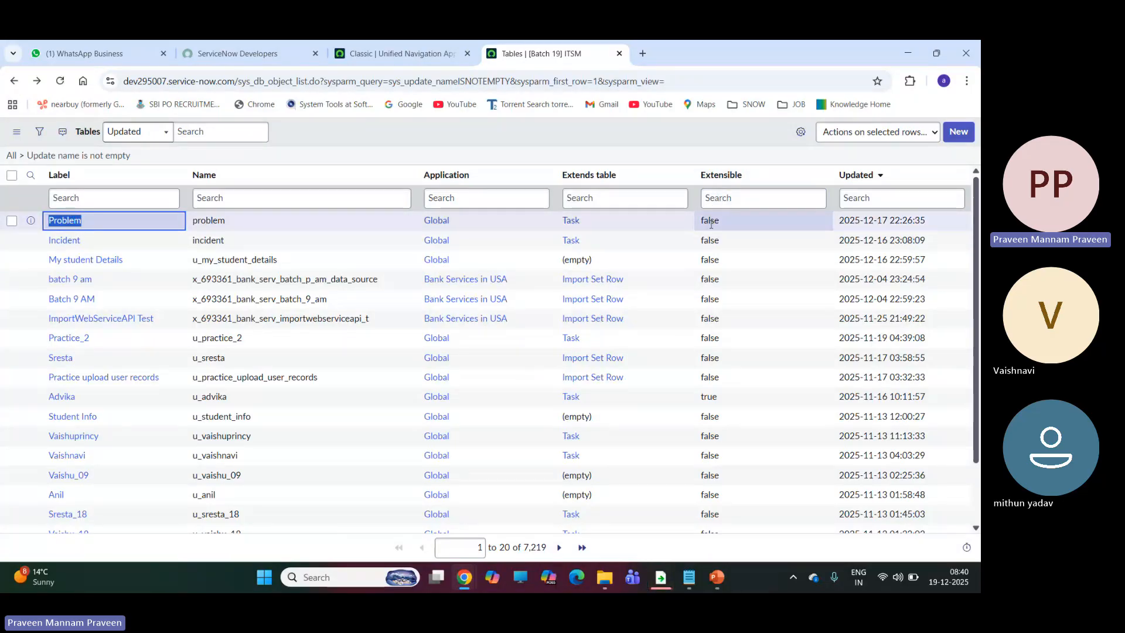
right_click(712, 223)
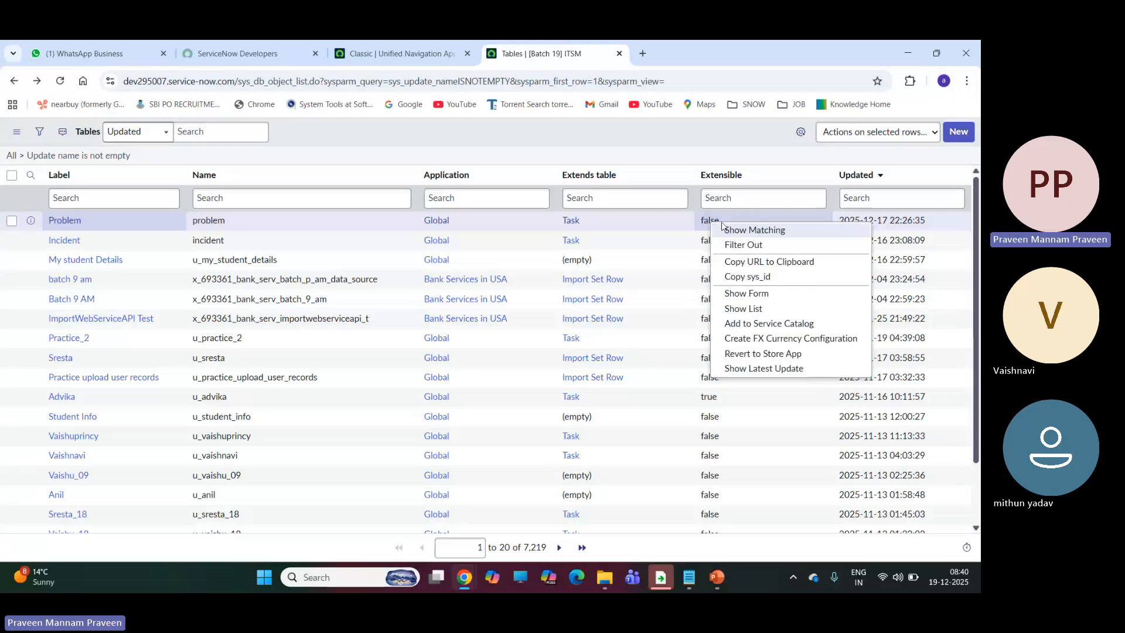
left_click(741, 246)
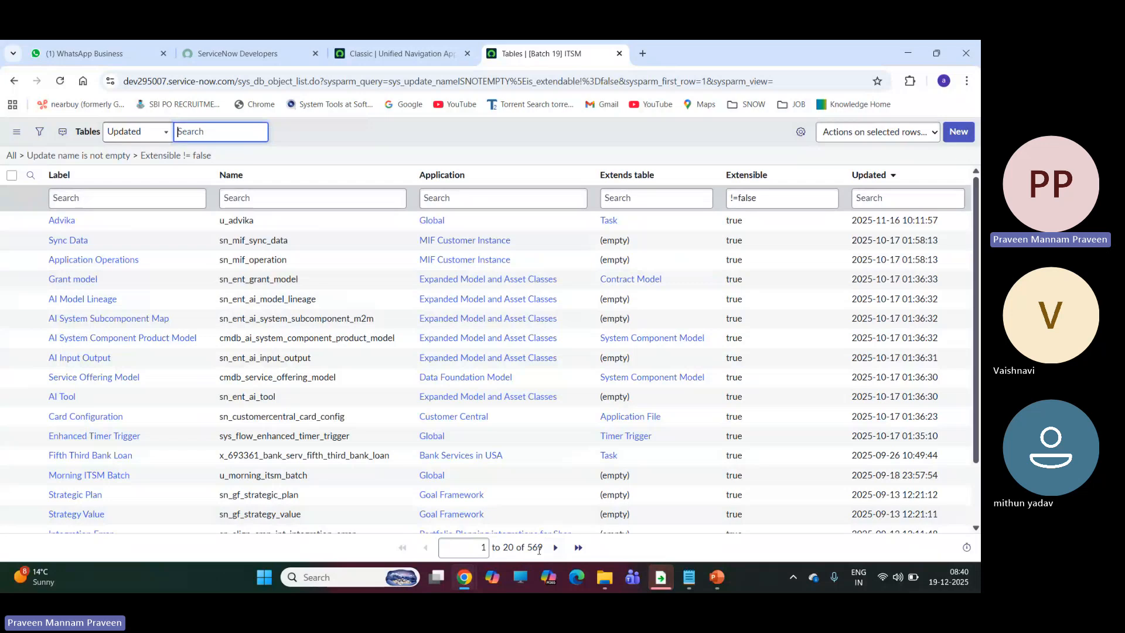
Step: Examine the tables offered for the Extends table field of a new table record, and return to the Tables list
left_click(959, 134)
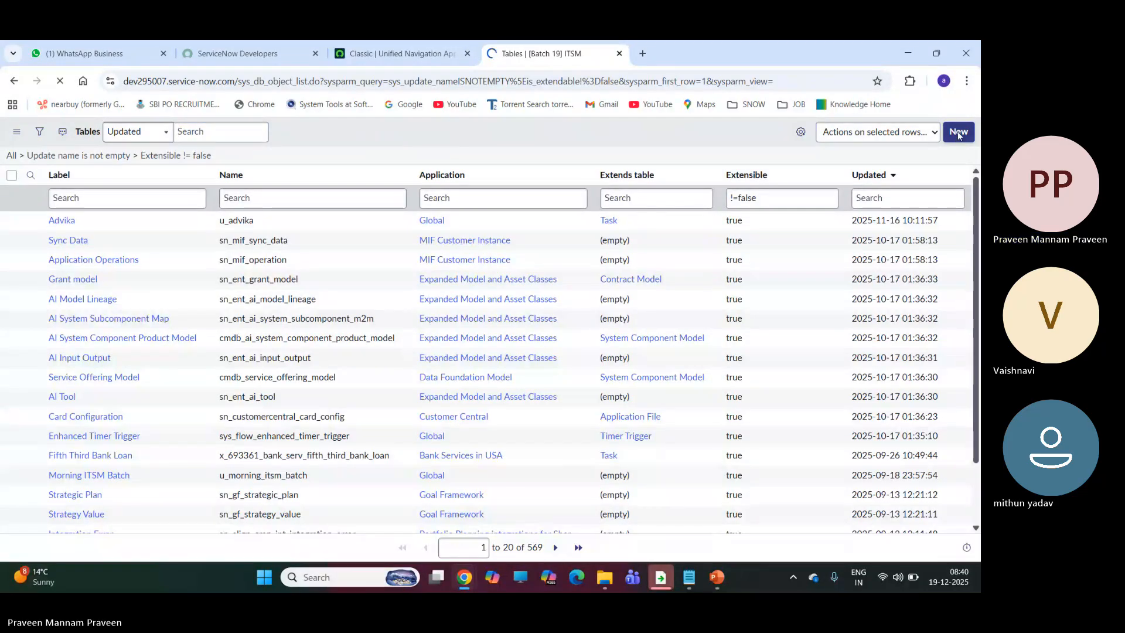
left_click(350, 280)
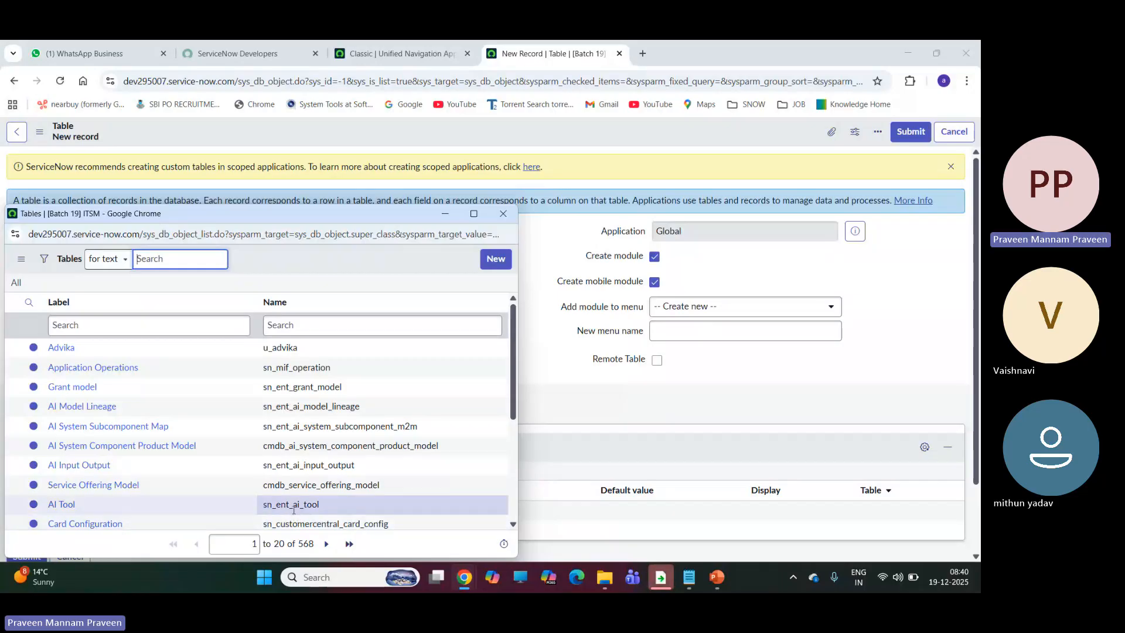
left_click(503, 213)
left_click(14, 81)
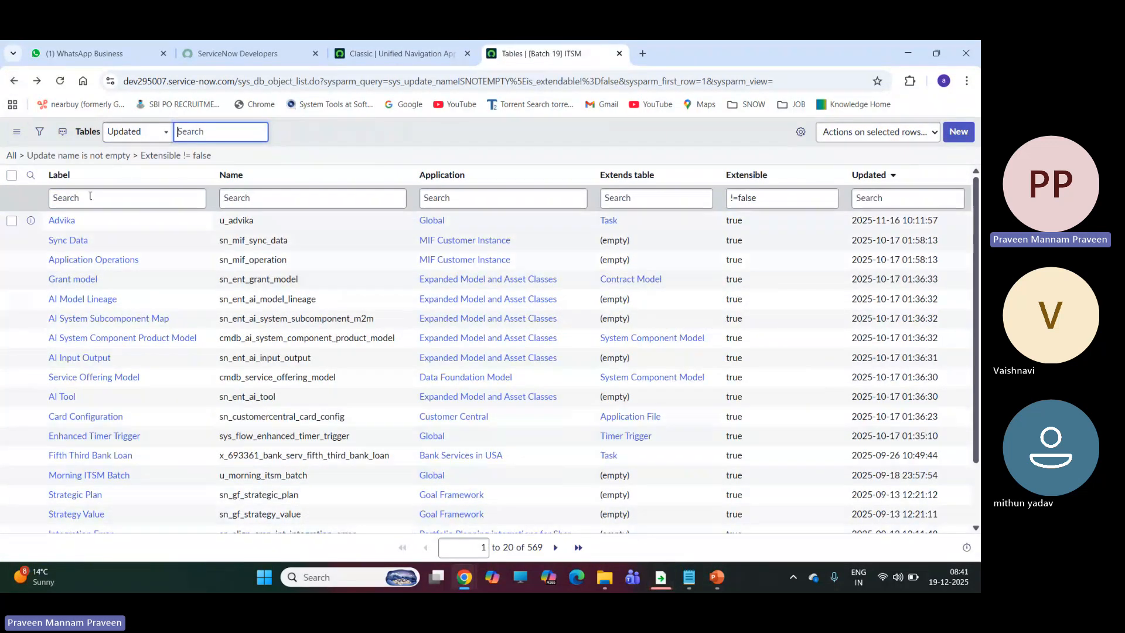
Step: Look through the extensible tables and remove the Extensible condition from the list filter
scroll(254, 293, "down", 2)
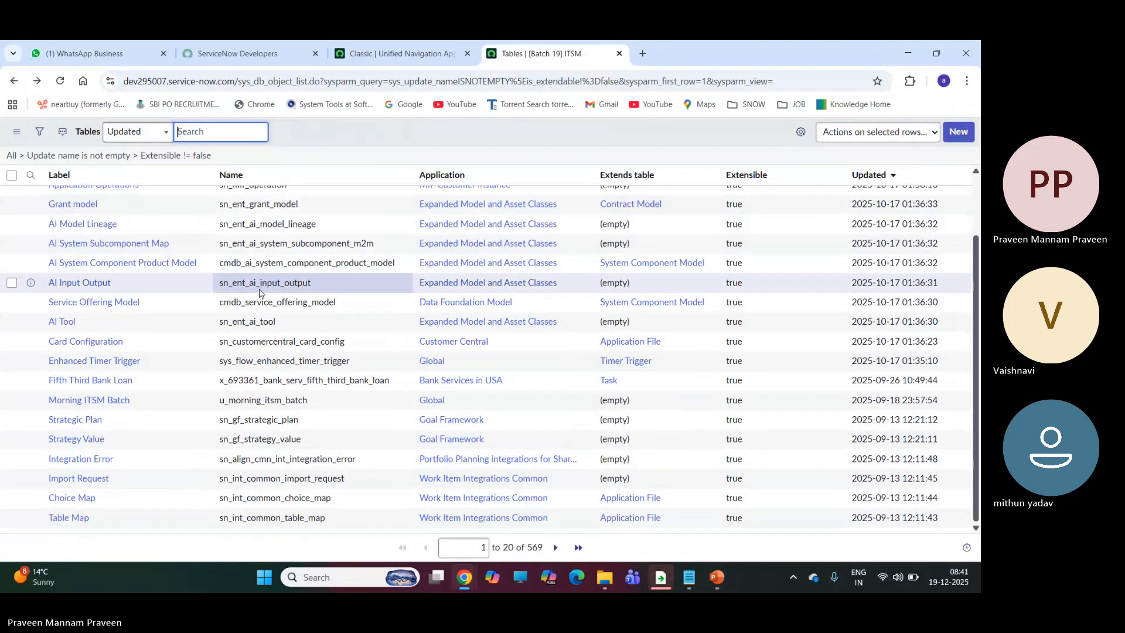
scroll(575, 442, "up", 2)
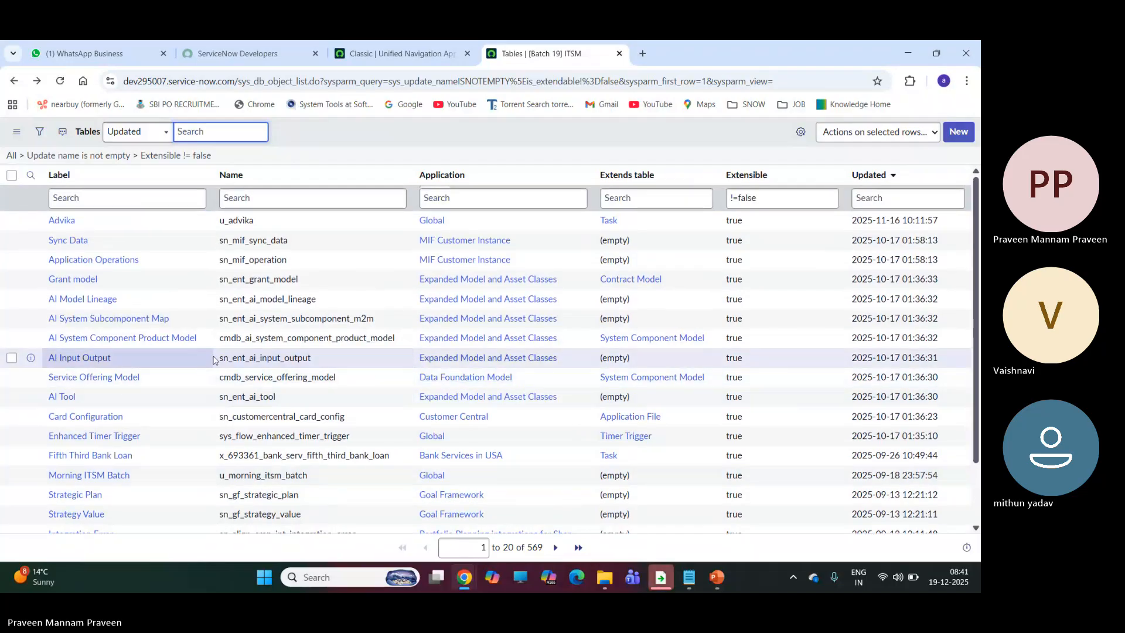
scroll(211, 394, "down", 2)
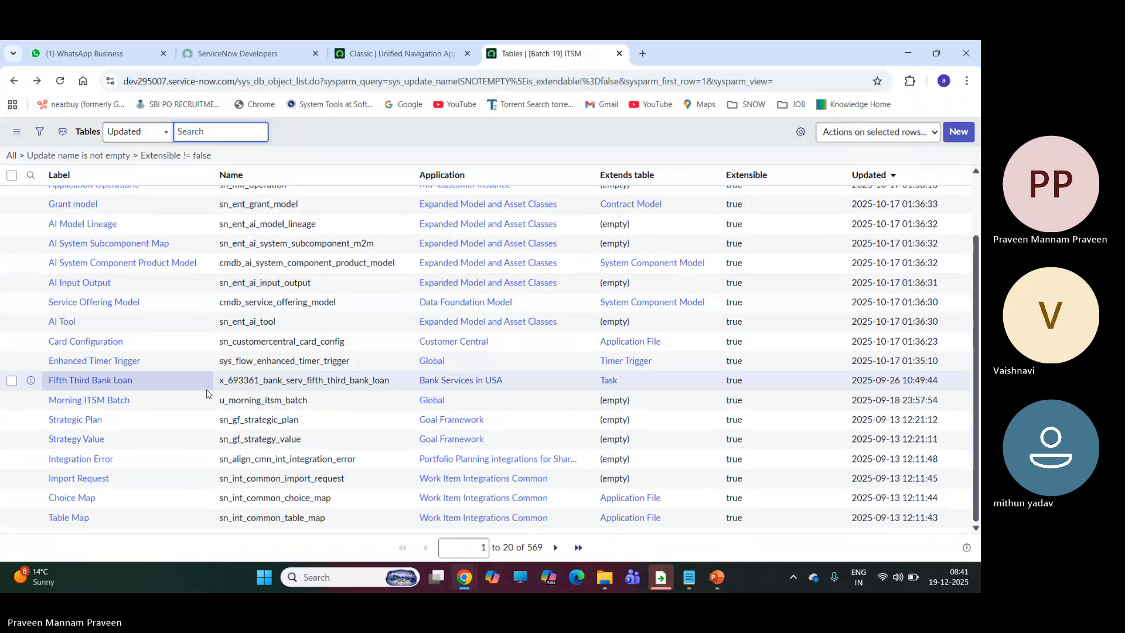
scroll(202, 389, "up", 2)
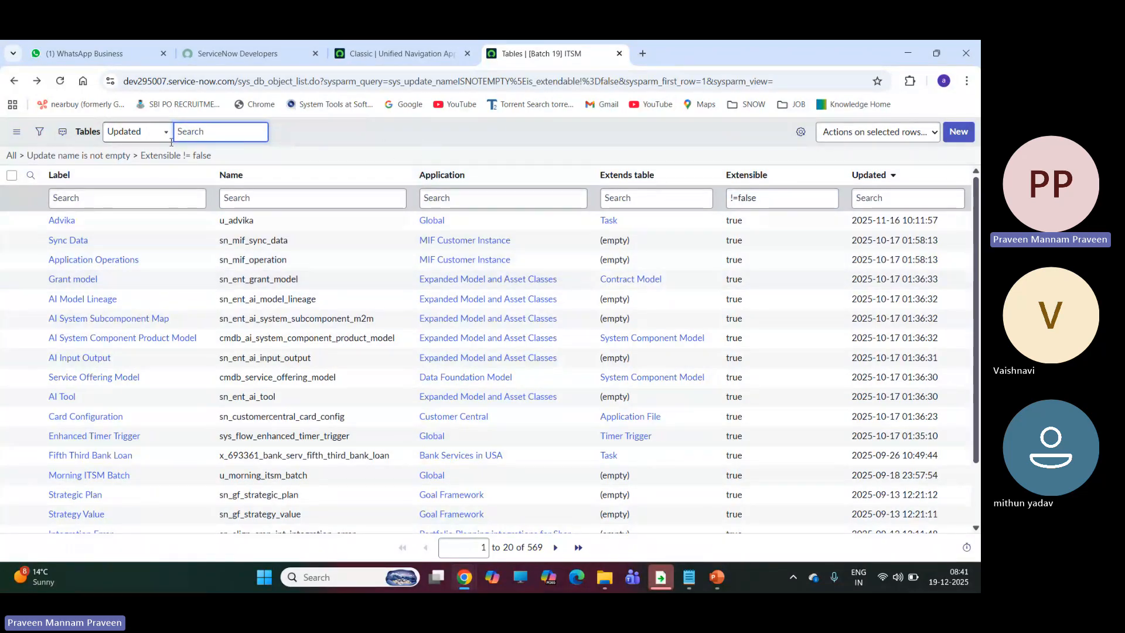
left_click(134, 156)
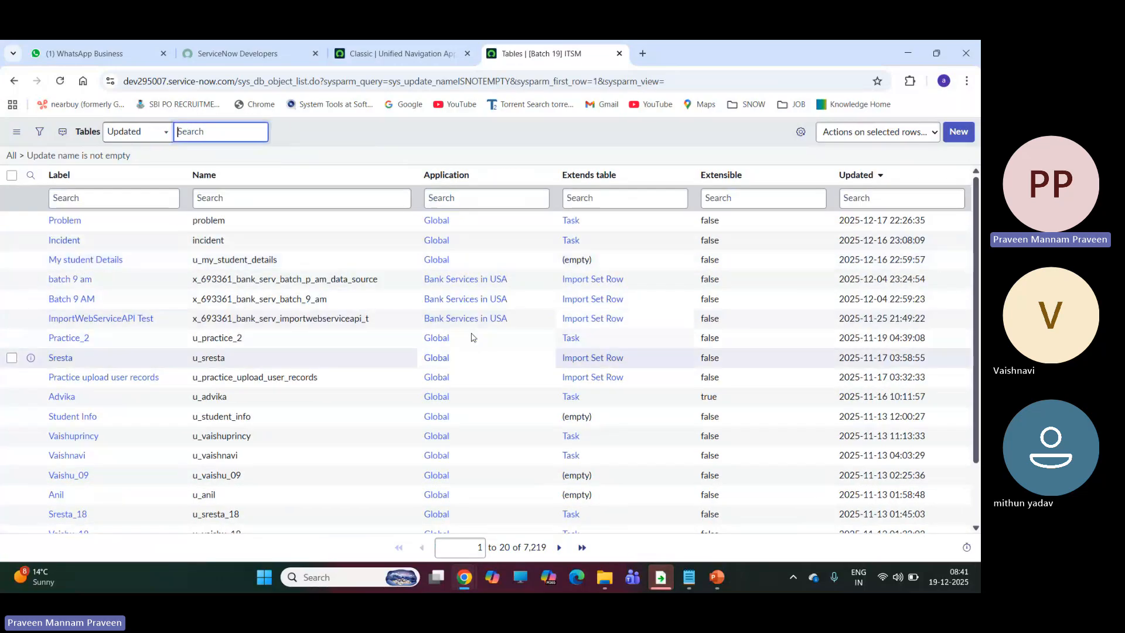
Step: Check the Problem table's Extensible value and start a new table record
left_click_drag(92, 223, 2, 226)
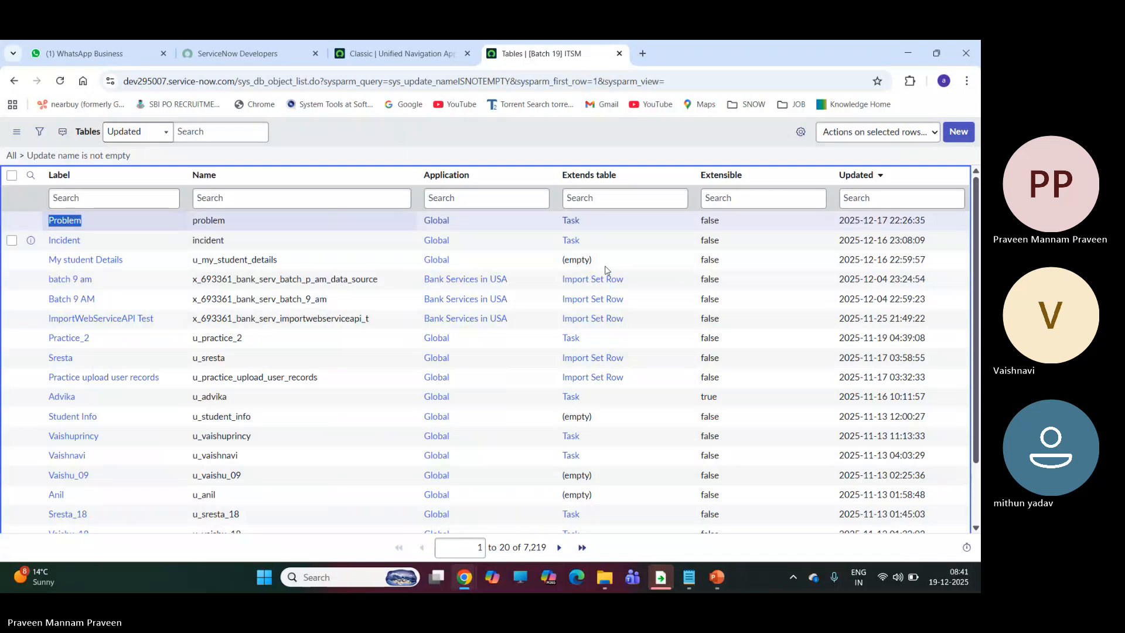
left_click(711, 223)
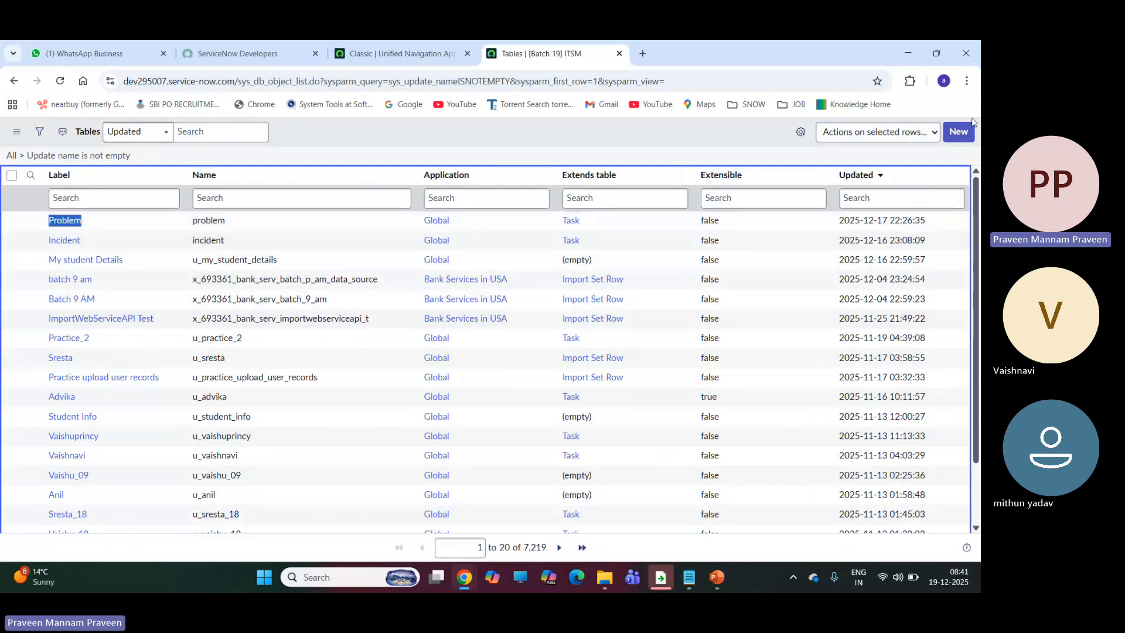
left_click(958, 131)
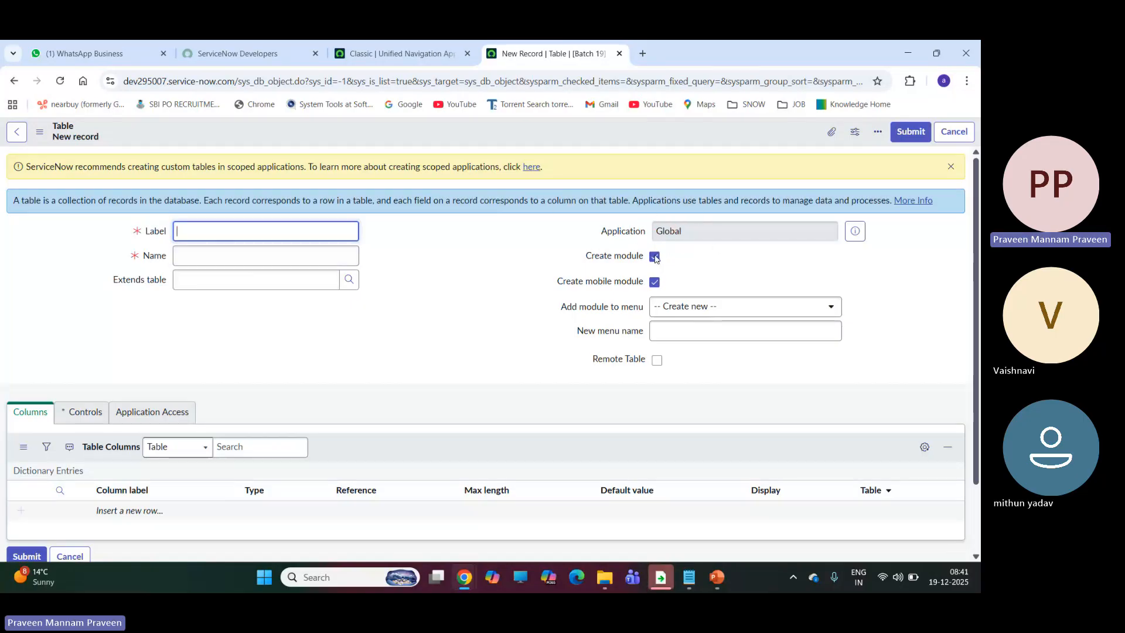
Step: Search the application navigator for "my student" in the main ServiceNow window
left_click(402, 53)
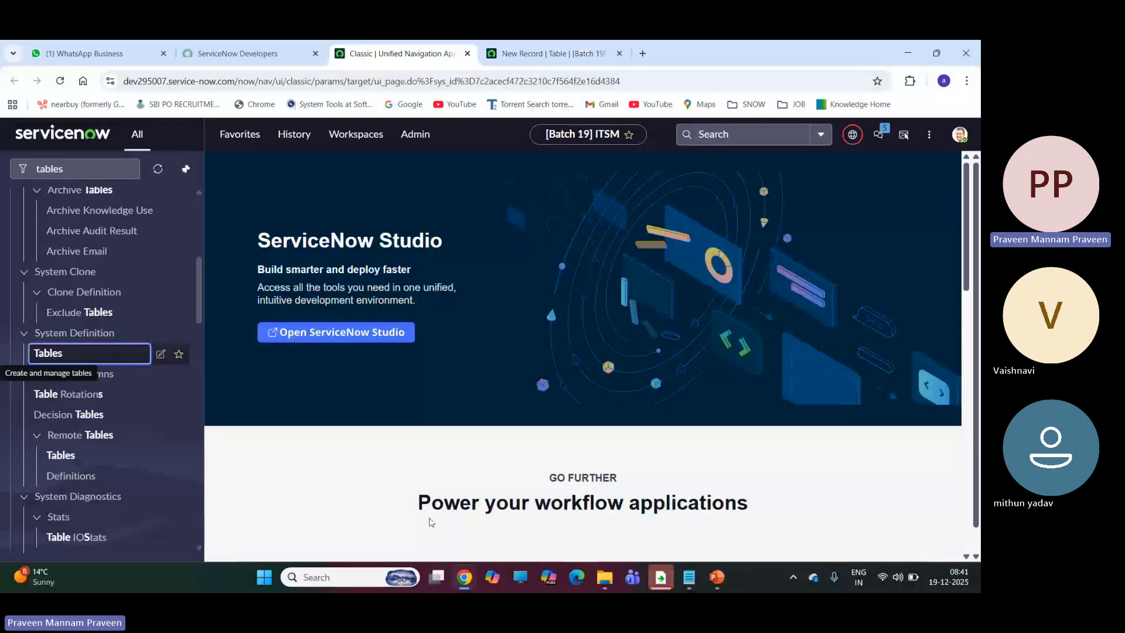
left_click(76, 161)
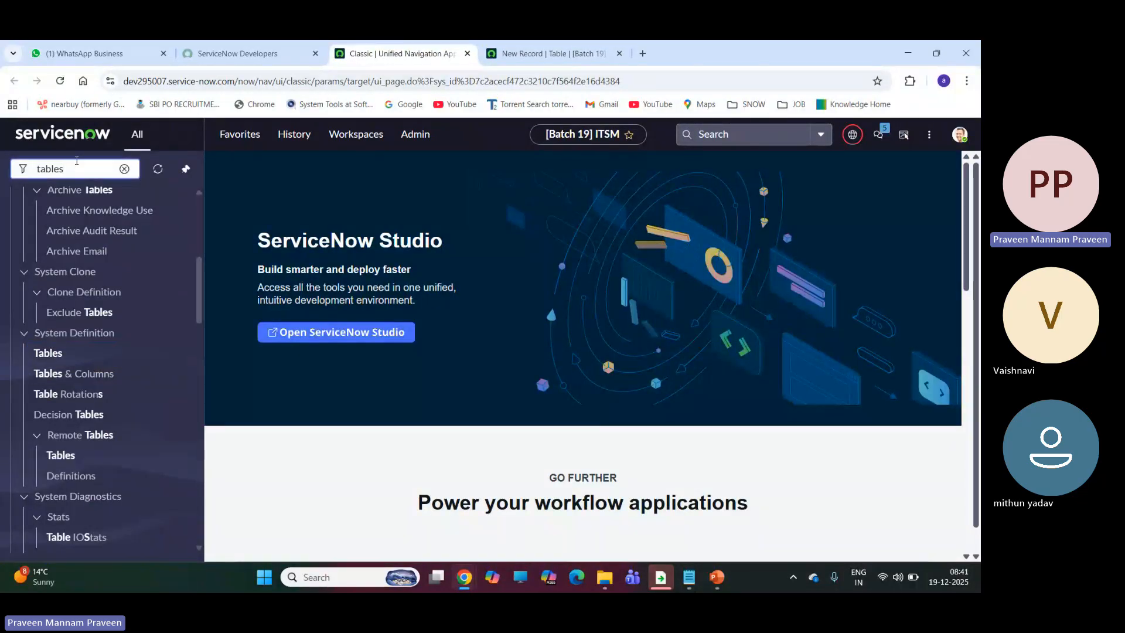
key("BackSpace")
key("BackSpace")
key("BackSpace")
key("BackSpace")
key("BackSpace")
key("BackSpace")
type("my")
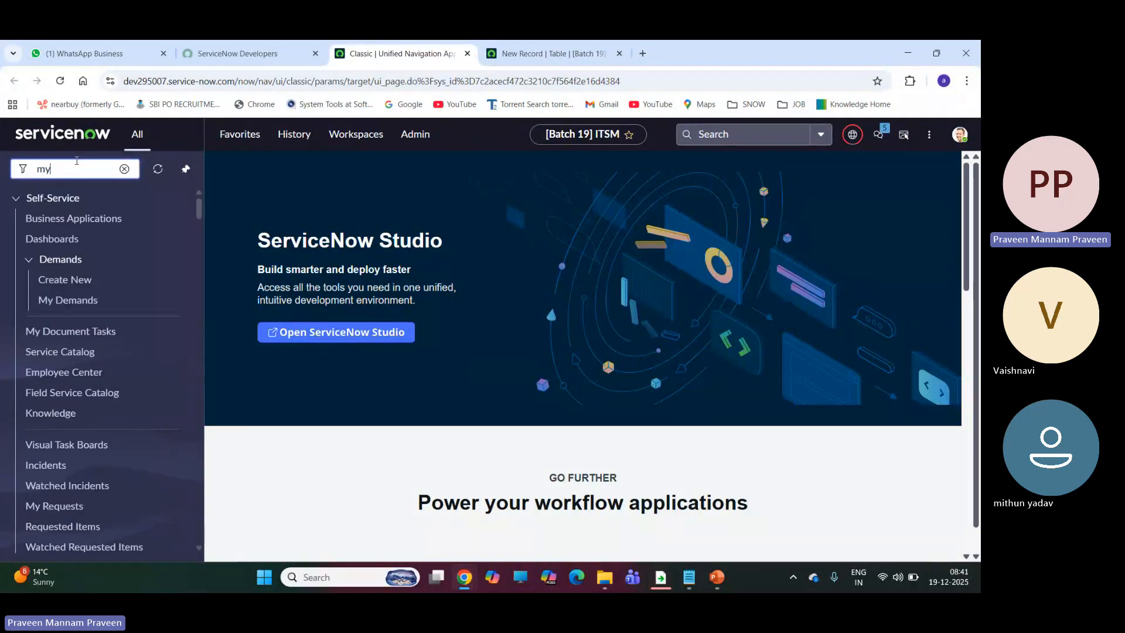
type(" student")
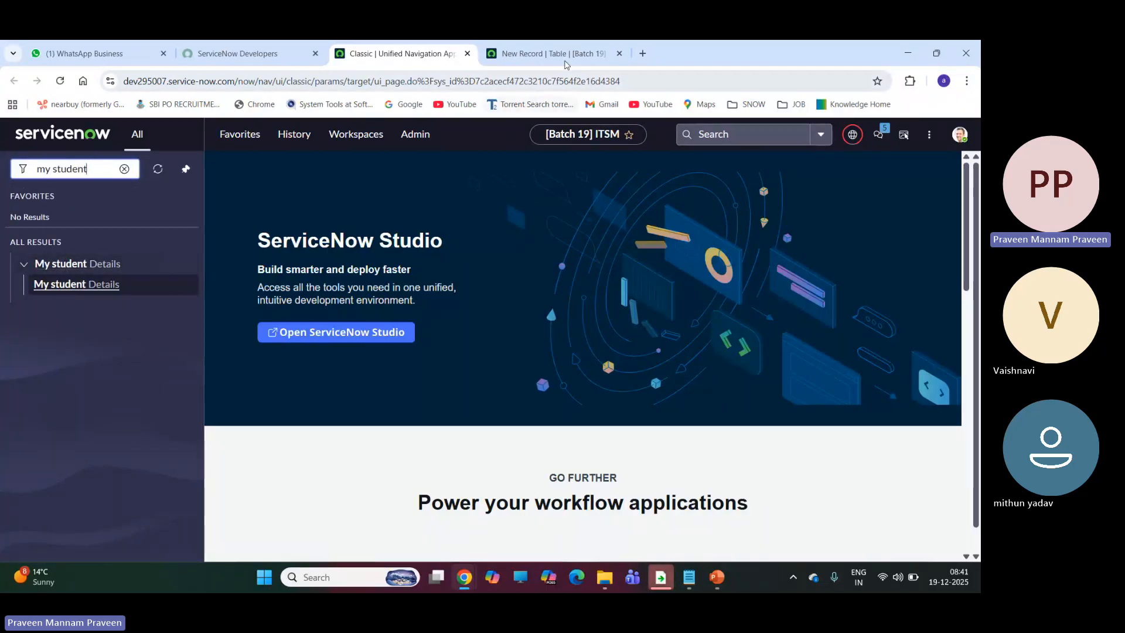
Step: Return to the new table record and label it "My Trainee Details", letting the table name fill in
left_click(566, 54)
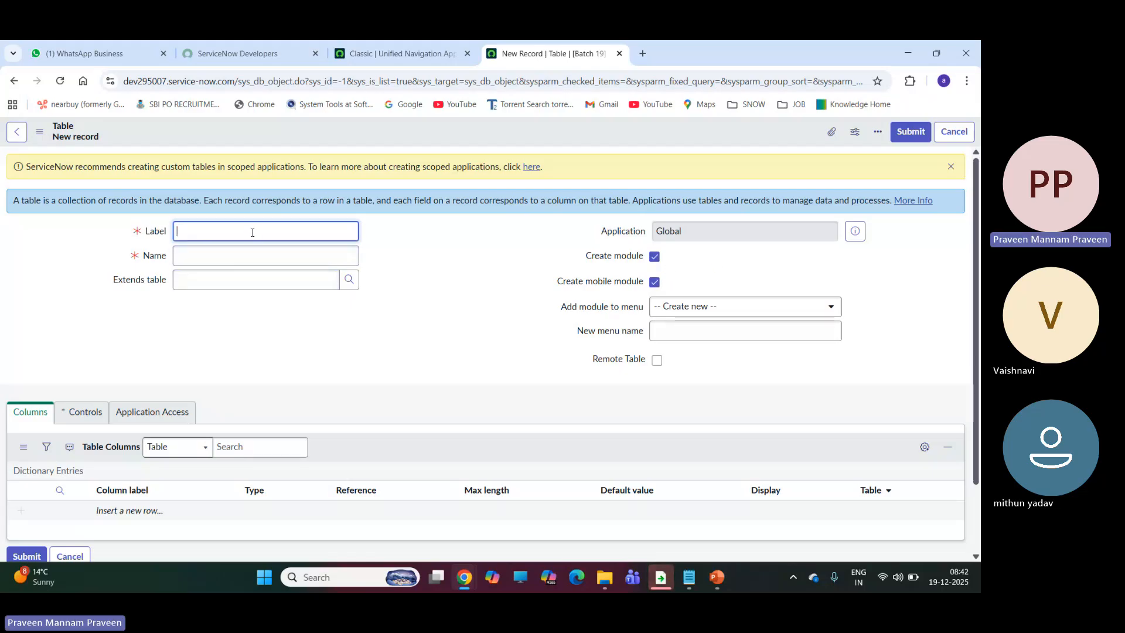
type("My Tra")
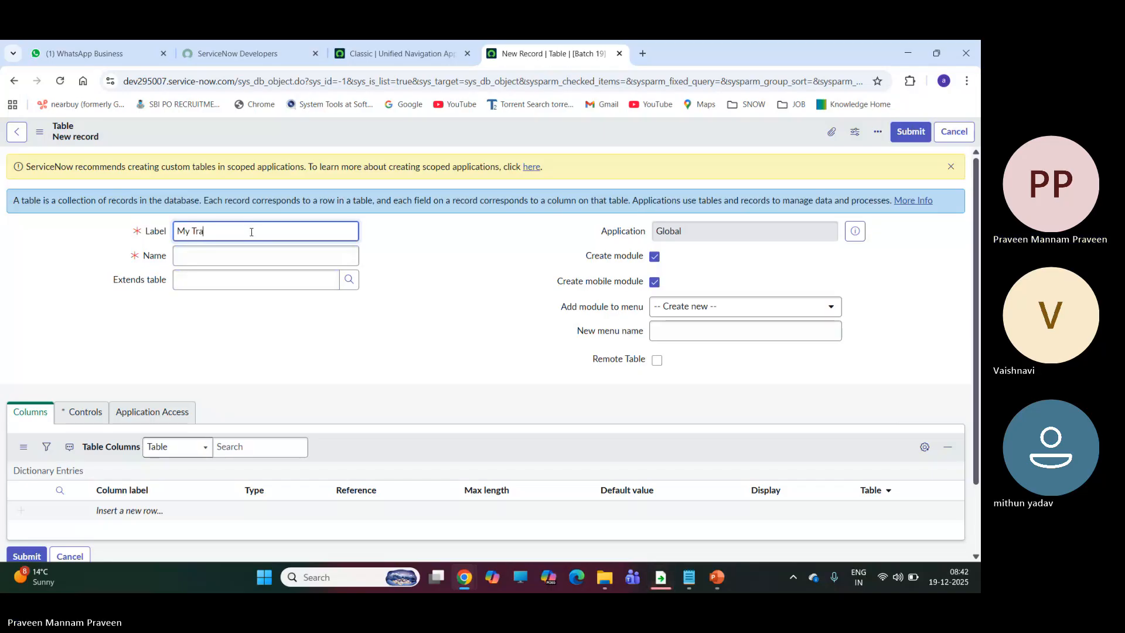
type("ining")
key("BackSpace")
key("BackSpace")
key("BackSpace")
type("ee")
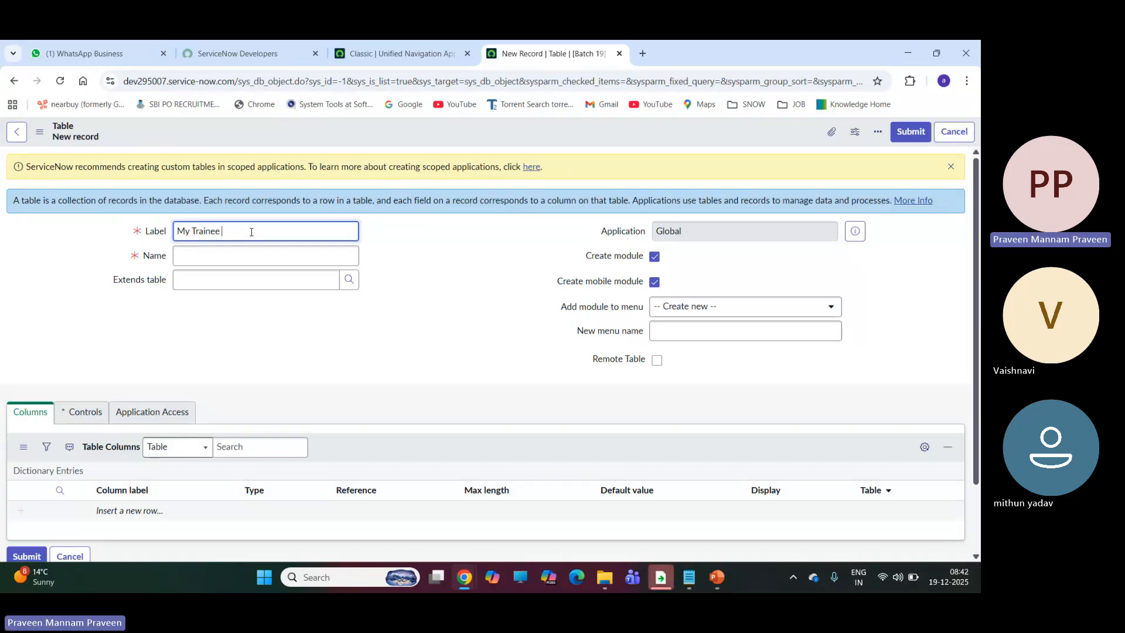
type("Detail")
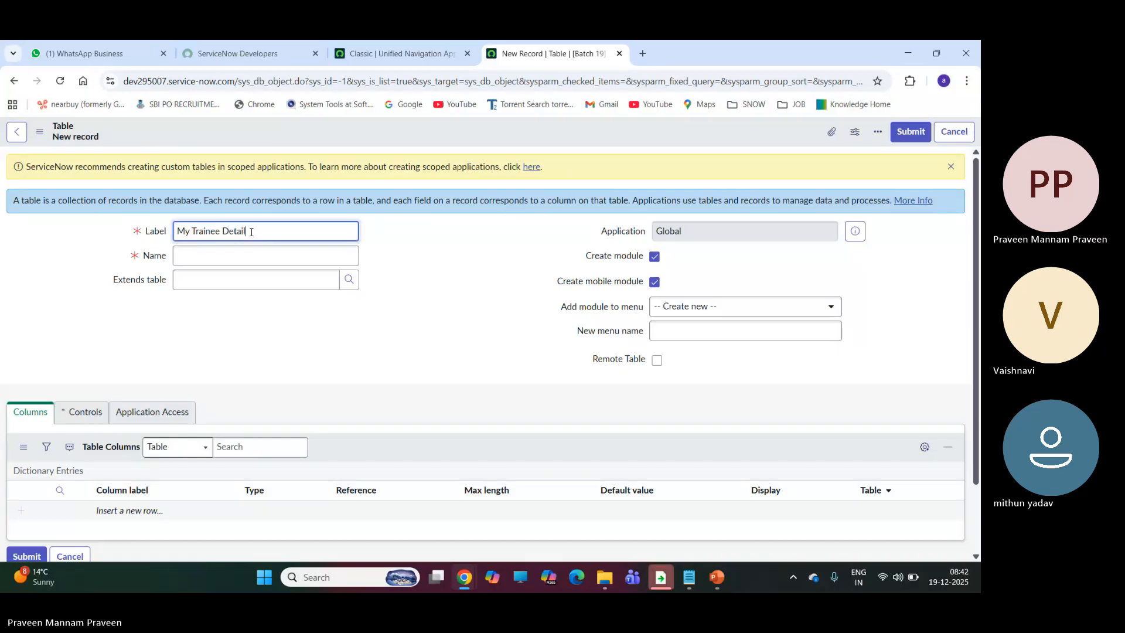
type("s")
left_click(430, 260)
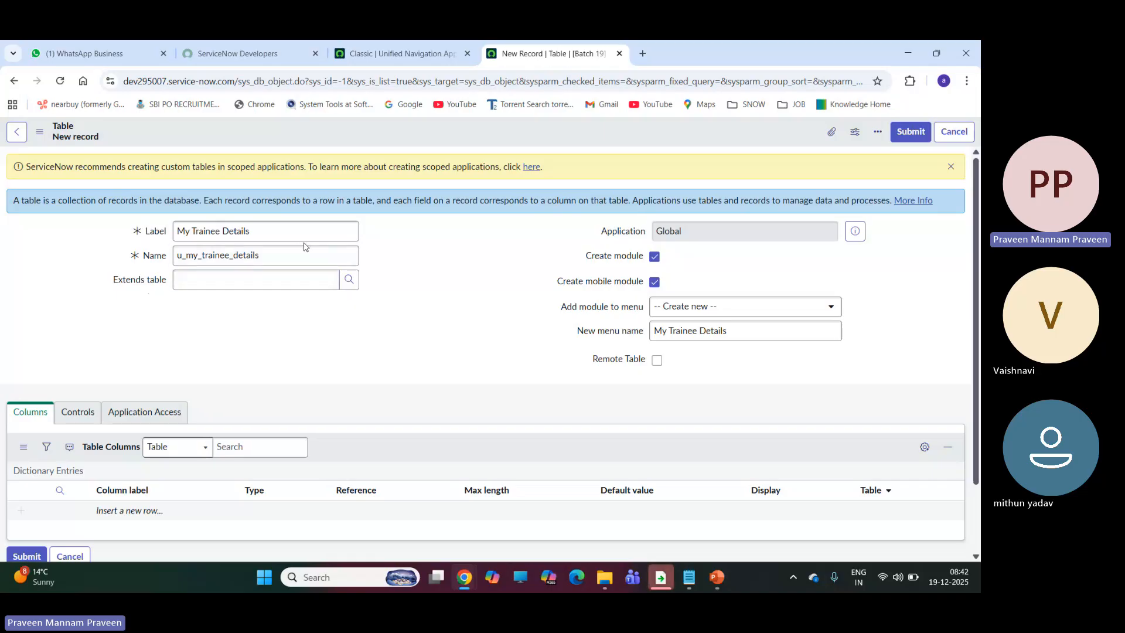
Step: Set the new table to extend Task and save the record, staying on its form
left_click(234, 277)
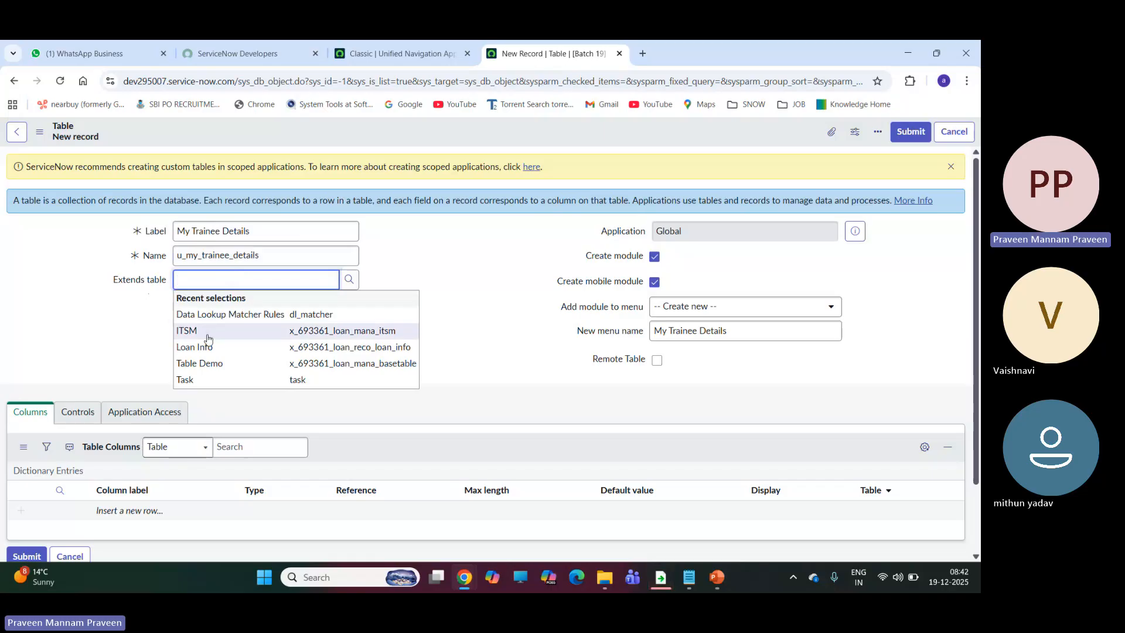
left_click(188, 381)
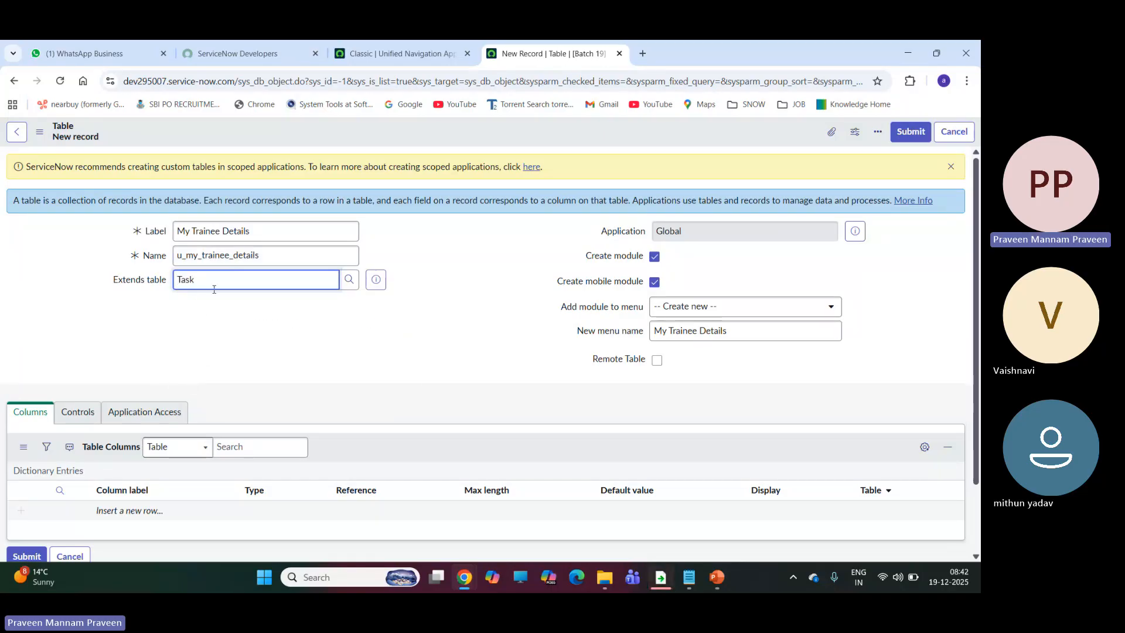
scroll(375, 303, "down", 2)
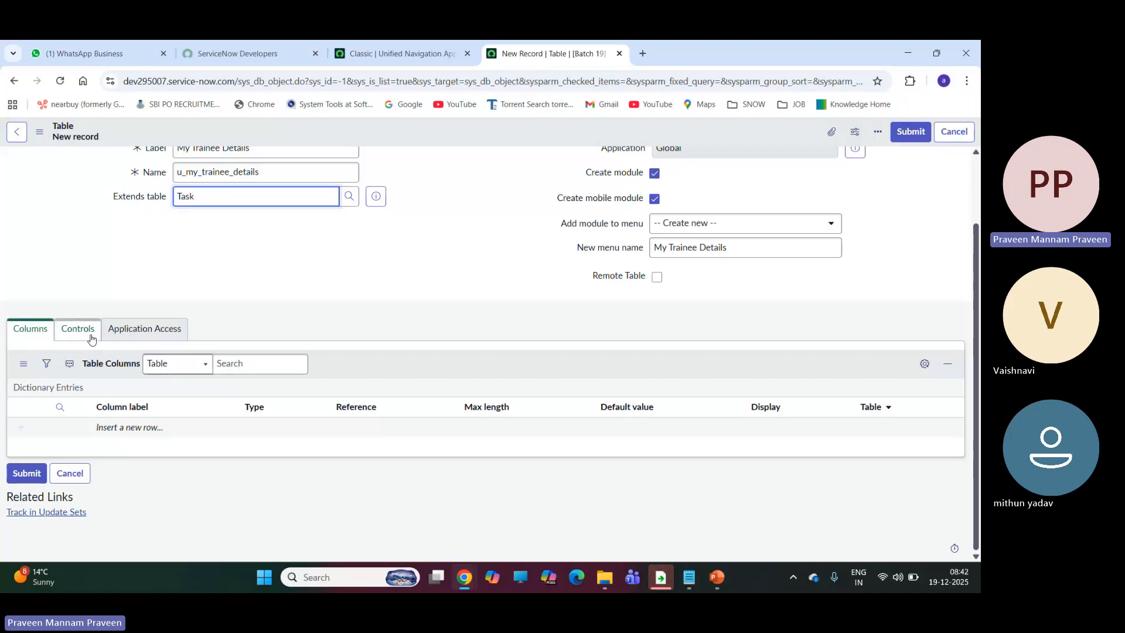
scroll(293, 267, "up", 2)
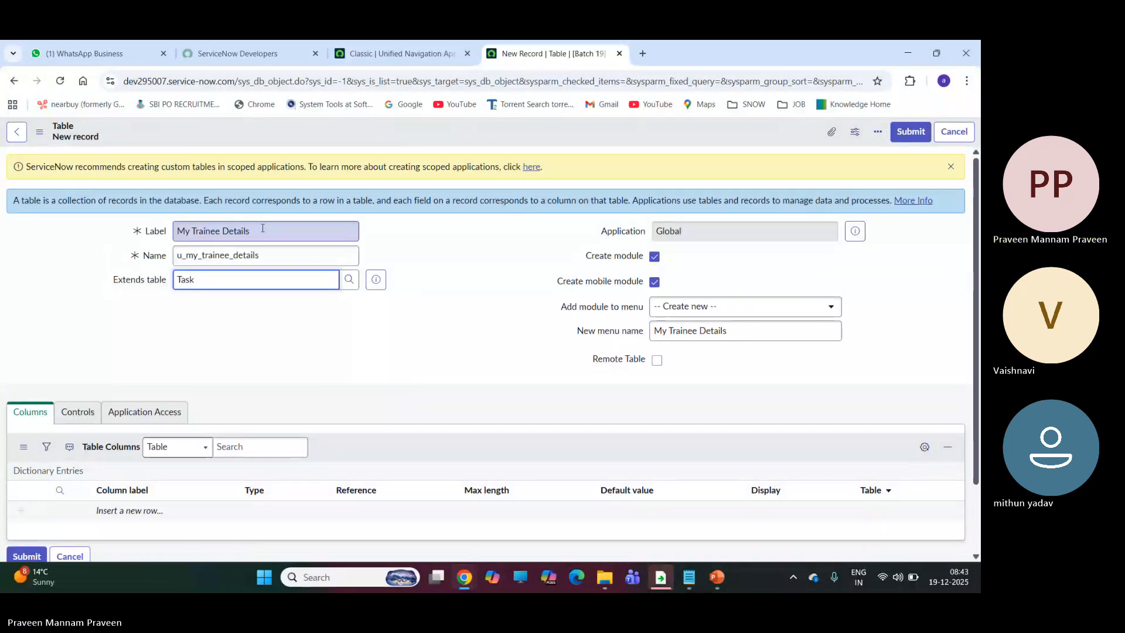
left_click(41, 134)
left_click(65, 144)
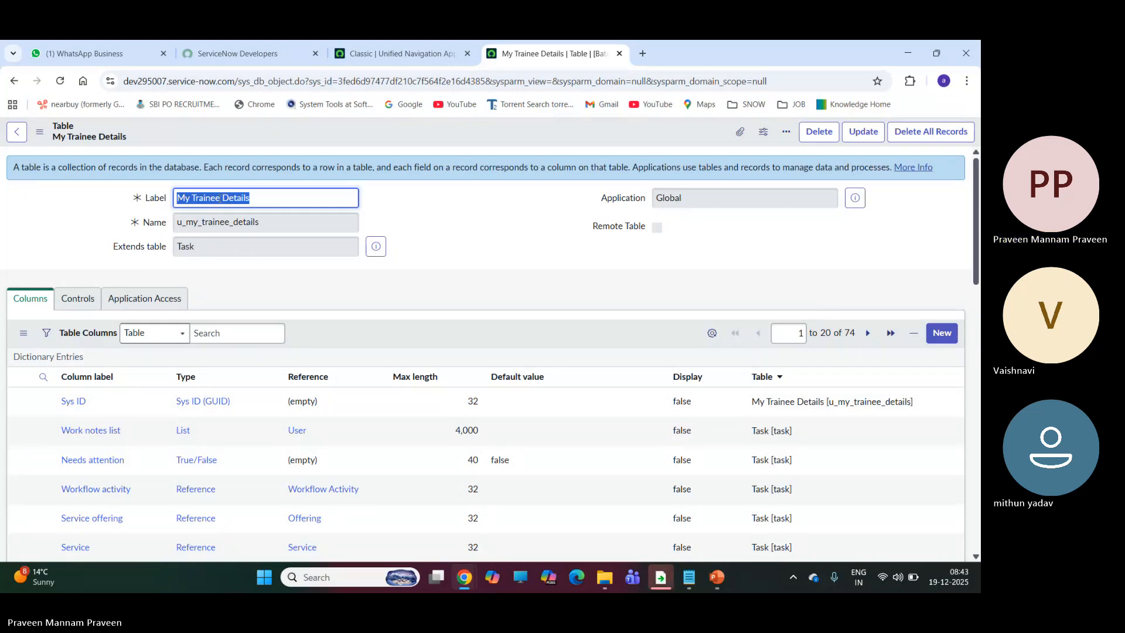
Step: Examine the saved table's columns and its related access controls, database indexes and labels
scroll(449, 307, "down", 4)
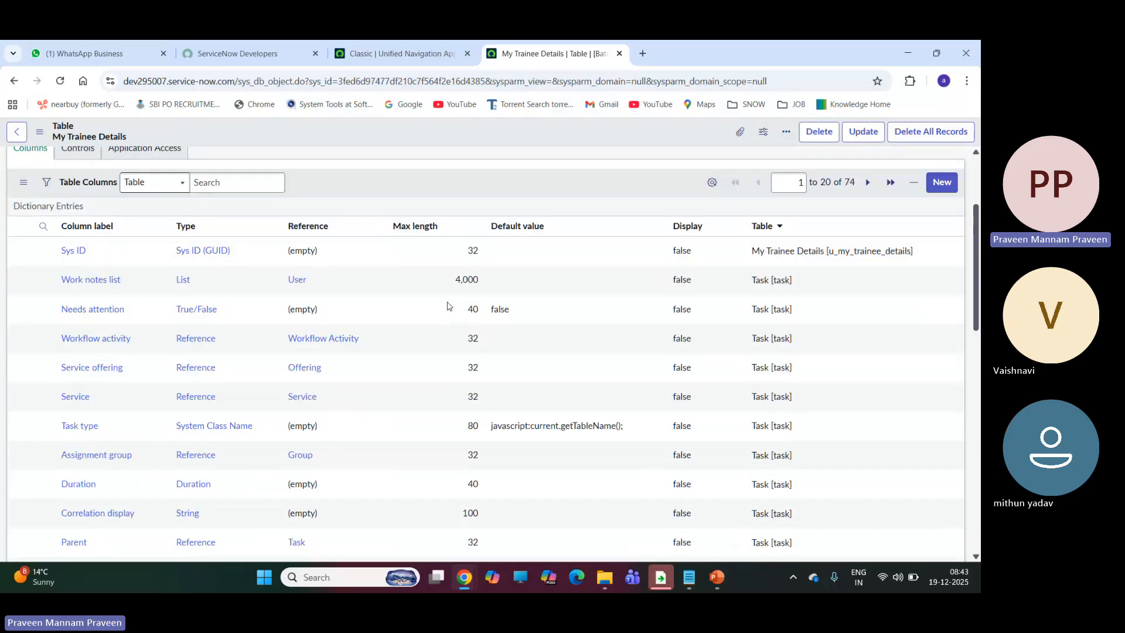
scroll(443, 304, "up", 4)
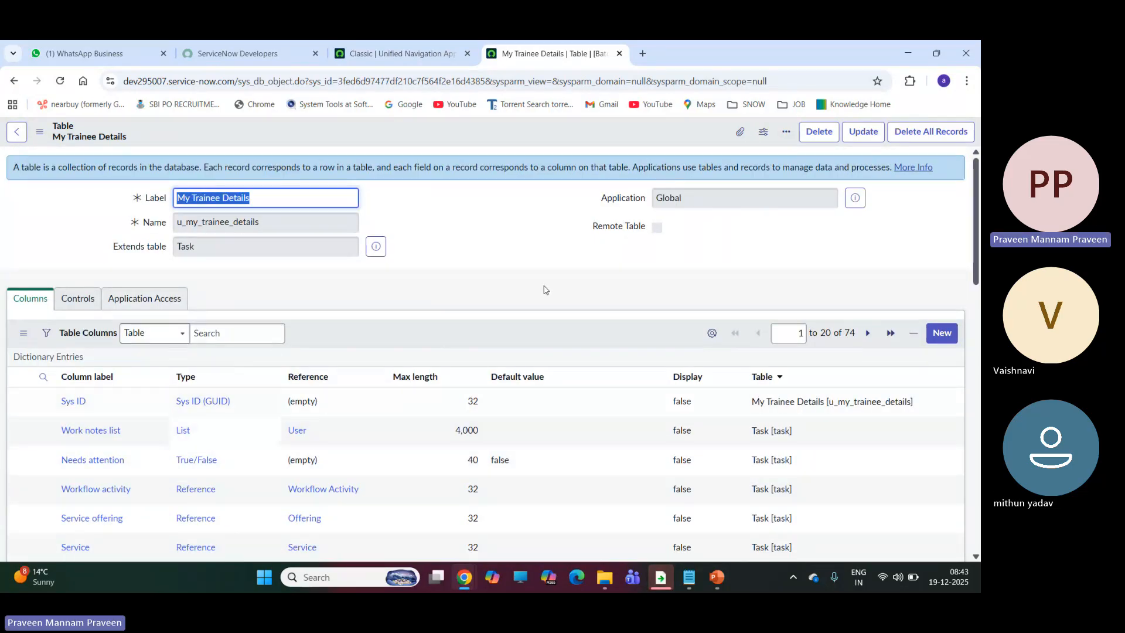
scroll(521, 293, "down", 11)
scroll(512, 297, "down", 1)
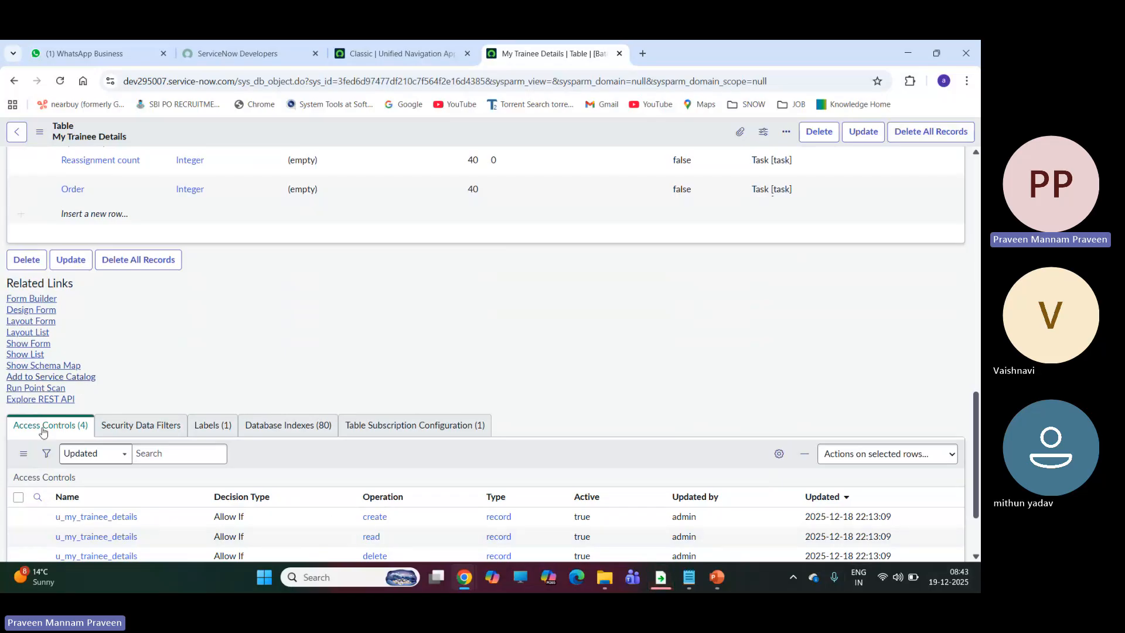
scroll(75, 457, "down", 2)
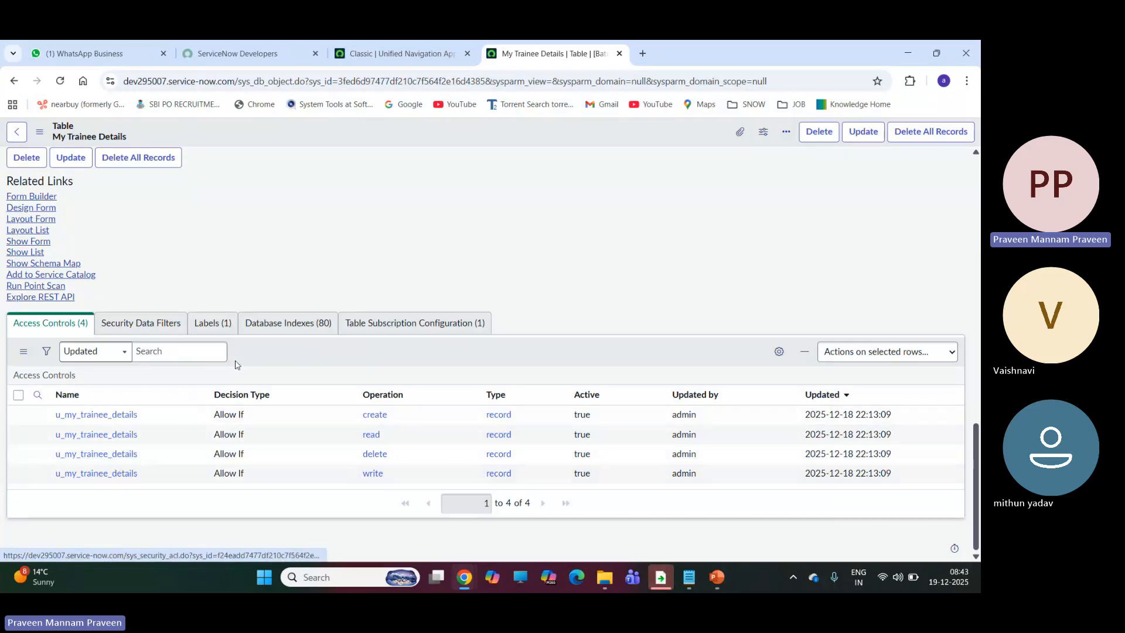
left_click(293, 330)
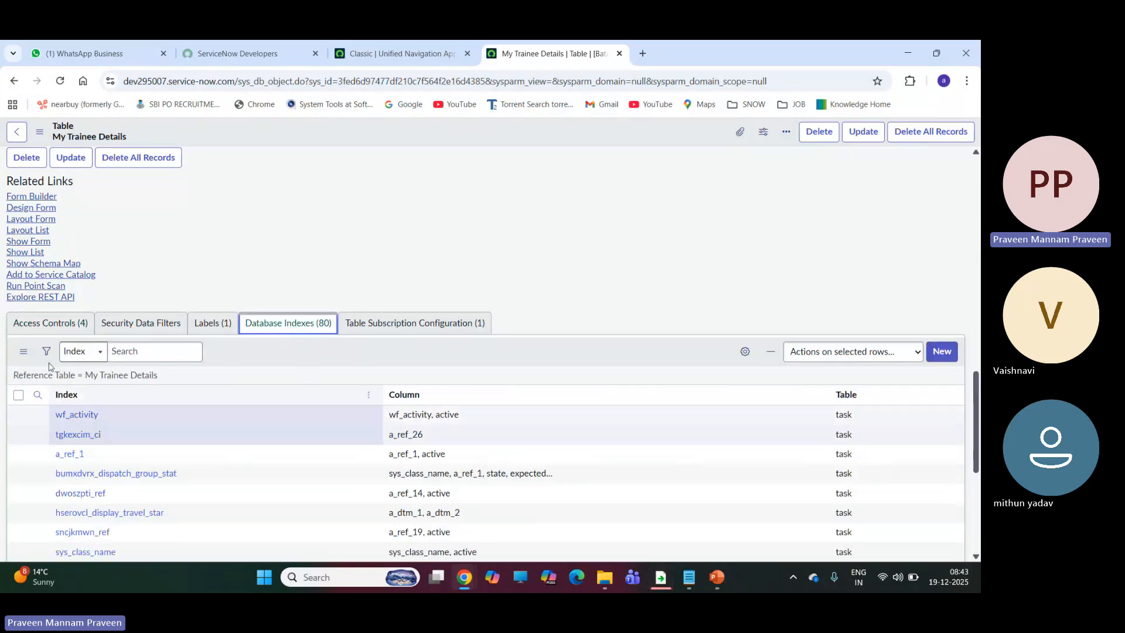
left_click(212, 327)
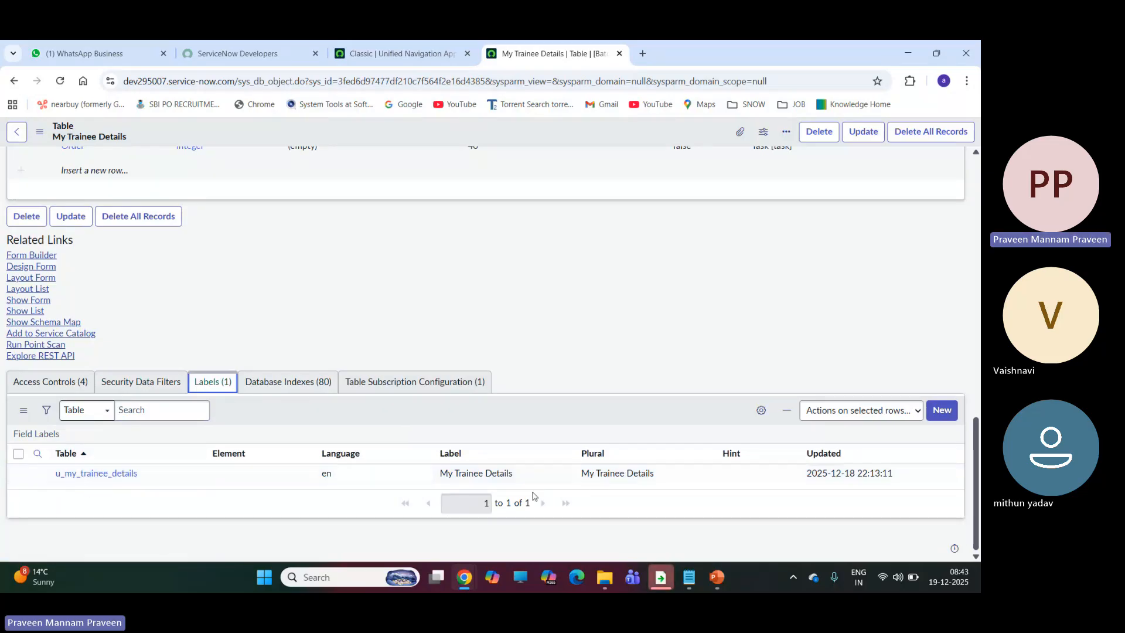
left_click(46, 389)
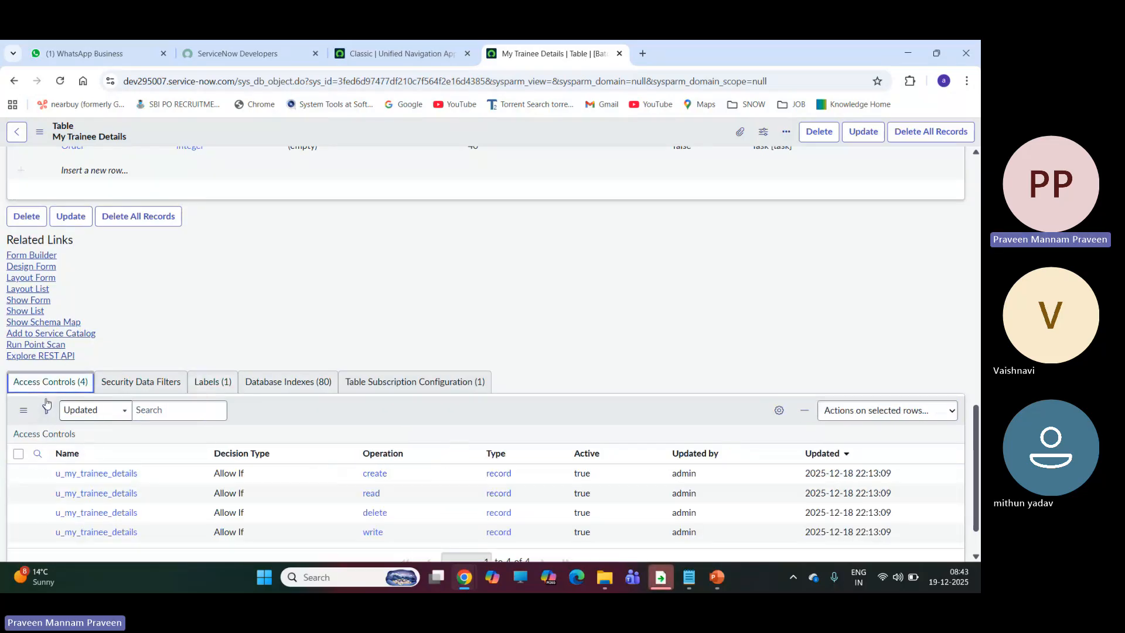
scroll(255, 382, "up", 10)
scroll(260, 374, "up", 2)
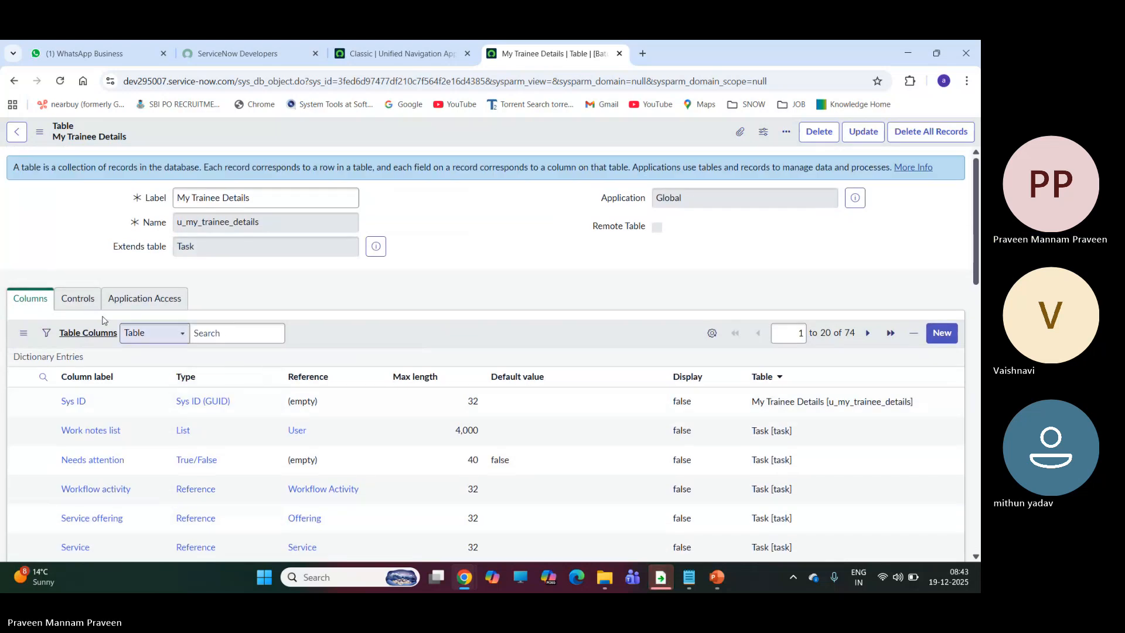
Step: Make the My Trainee Details table extensible in its control settings
left_click(72, 306)
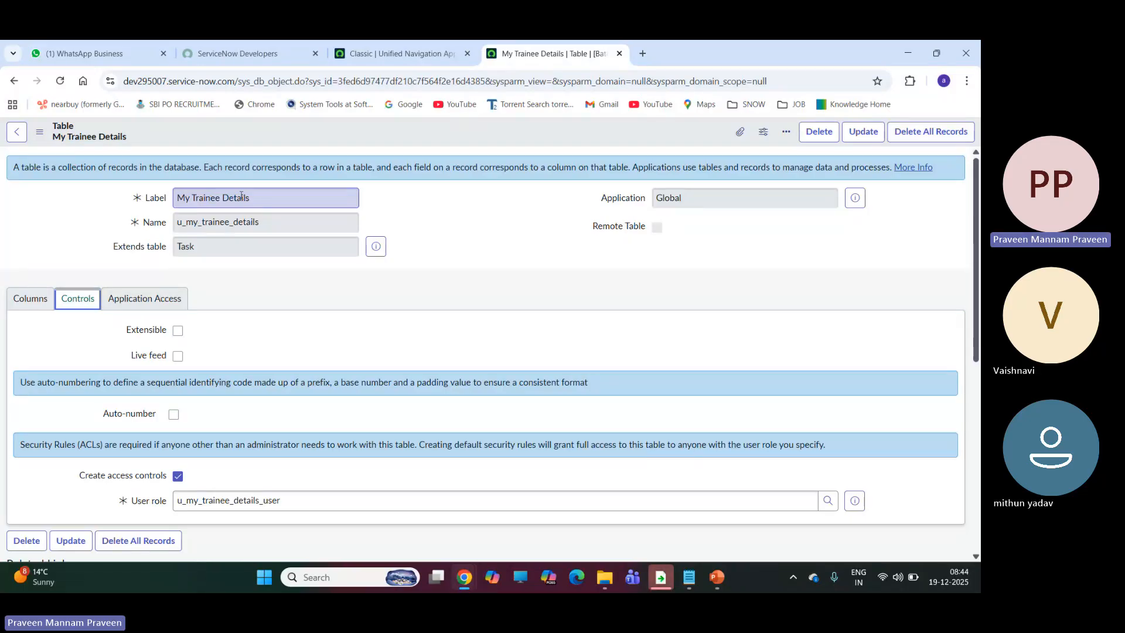
left_click(178, 331)
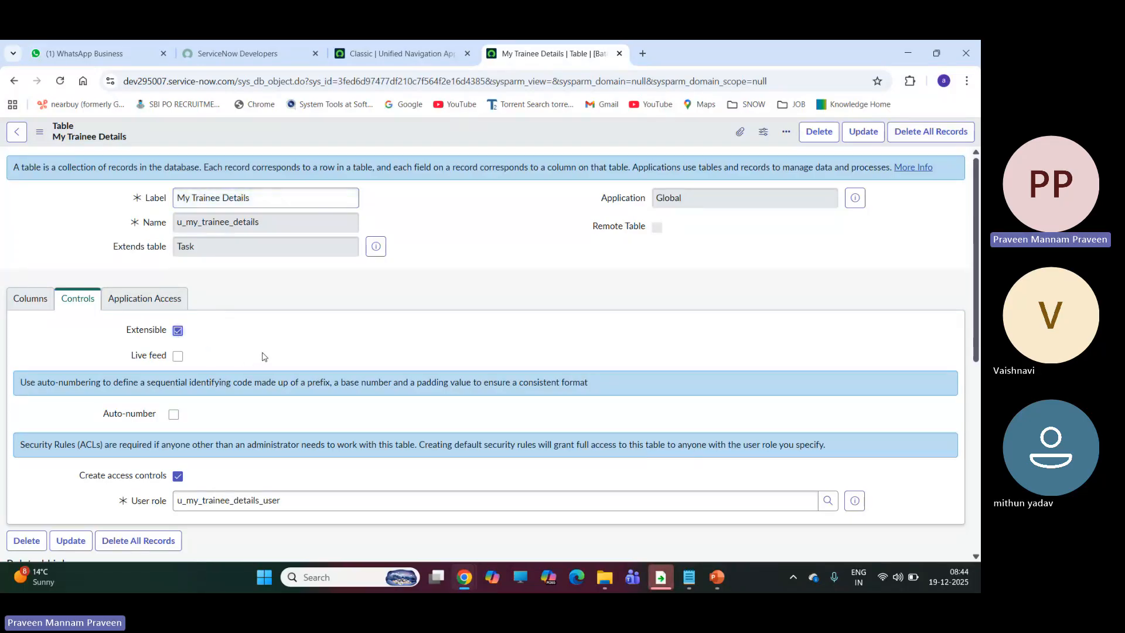
scroll(319, 183, "down", 3)
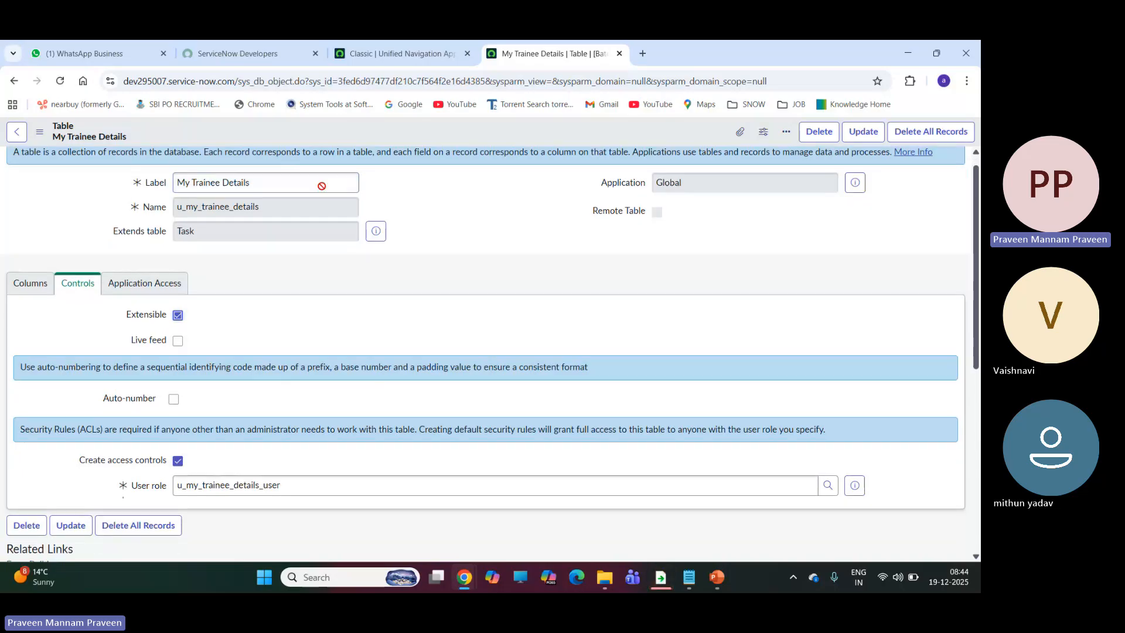
scroll(504, 428, "up", 3)
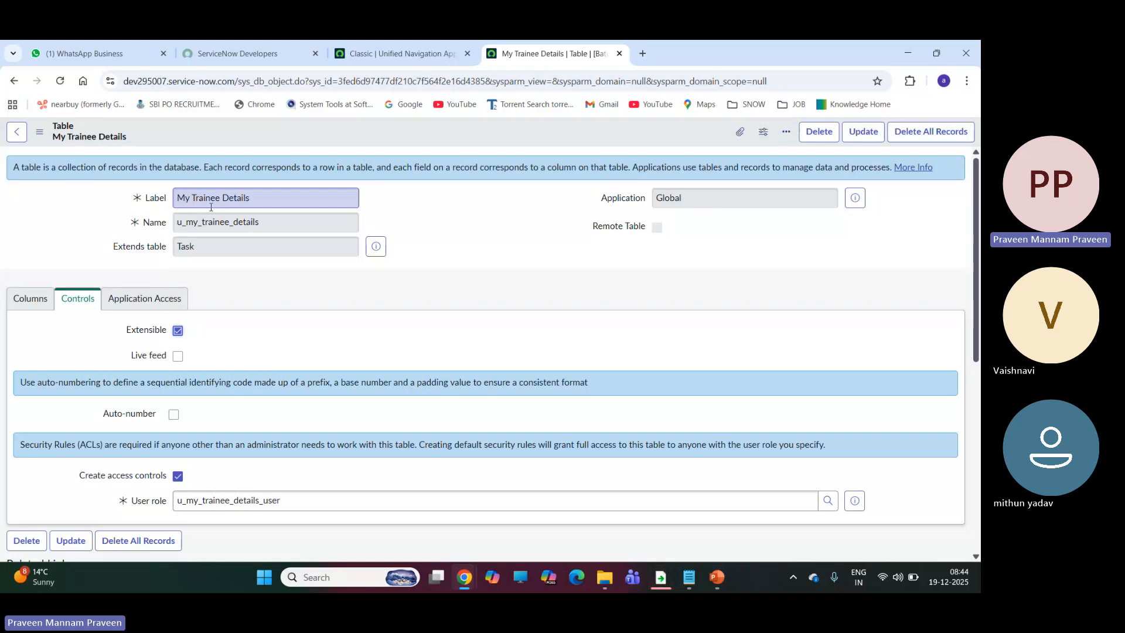
Step: Enable auto-numbering for the table, and check its number of digits and the user role for access controls
left_click(175, 414)
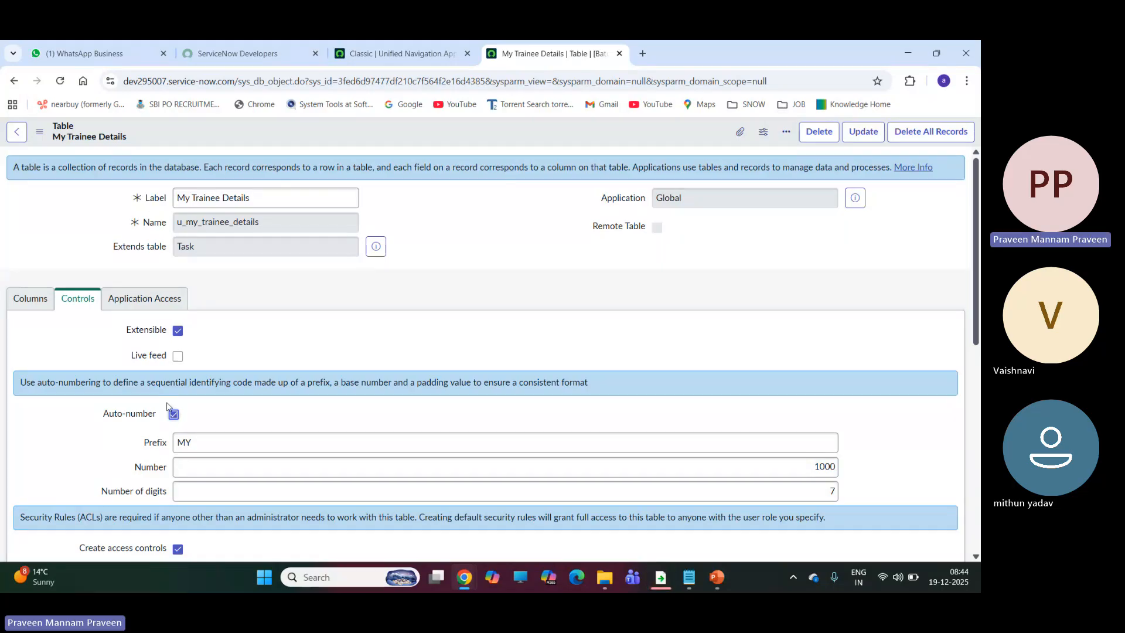
scroll(511, 402, "down", 1)
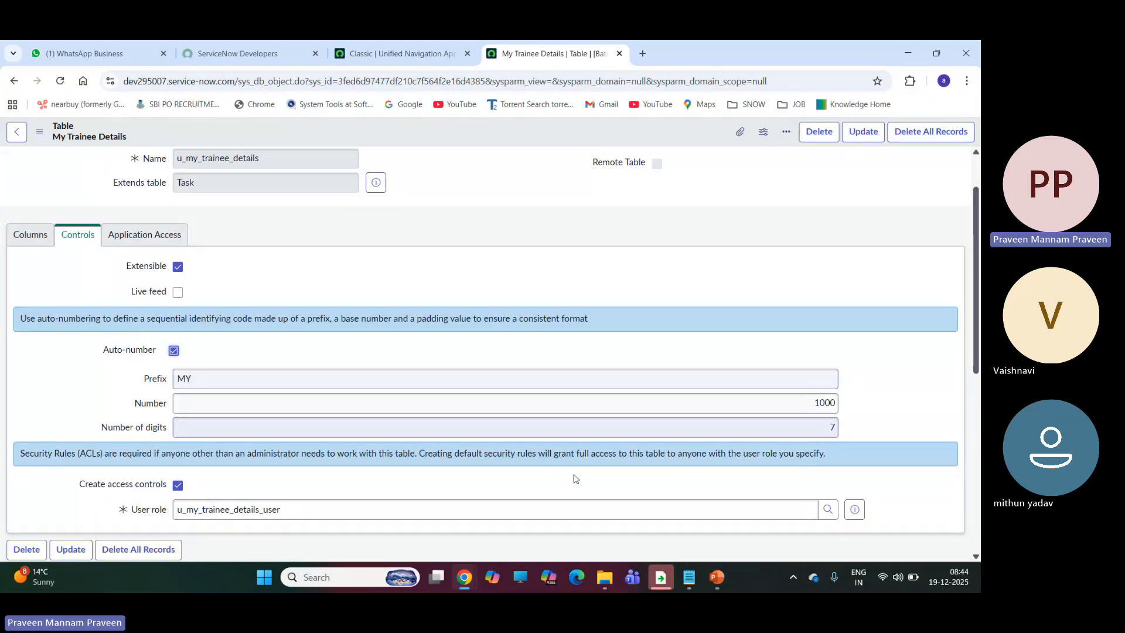
left_click(824, 428)
left_click_drag(823, 427, 850, 433)
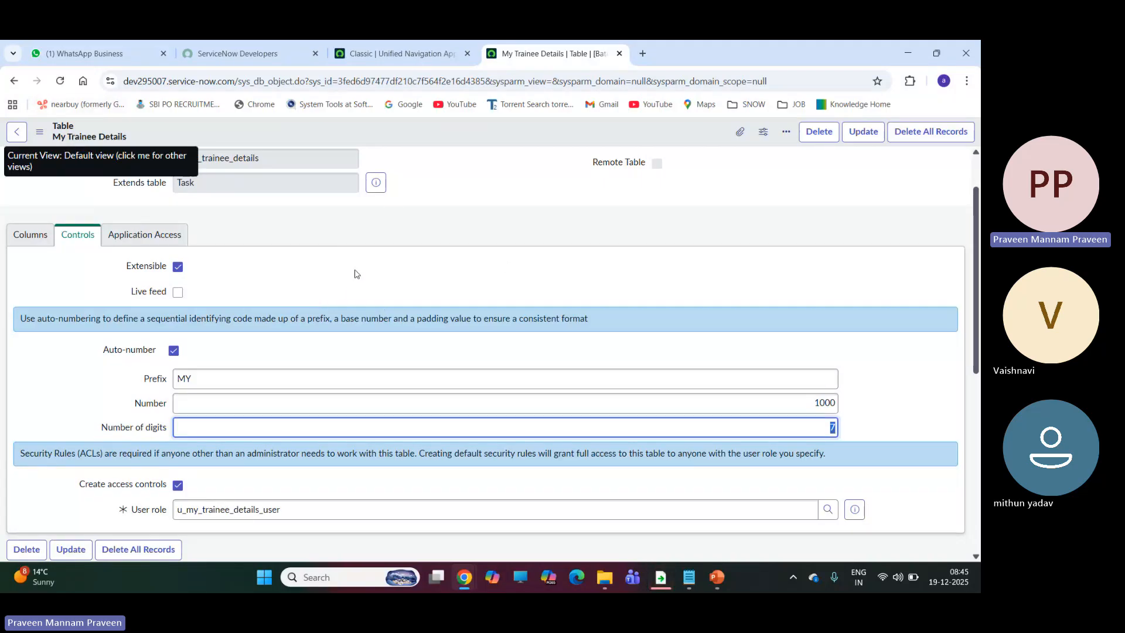
scroll(354, 272, "down", 3)
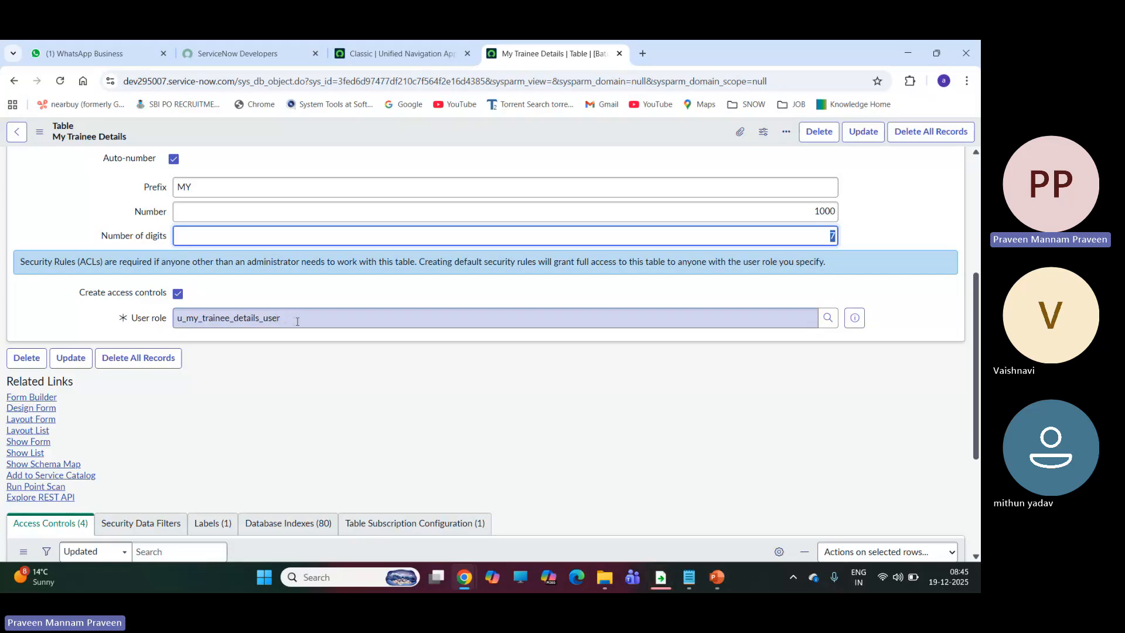
left_click(132, 321)
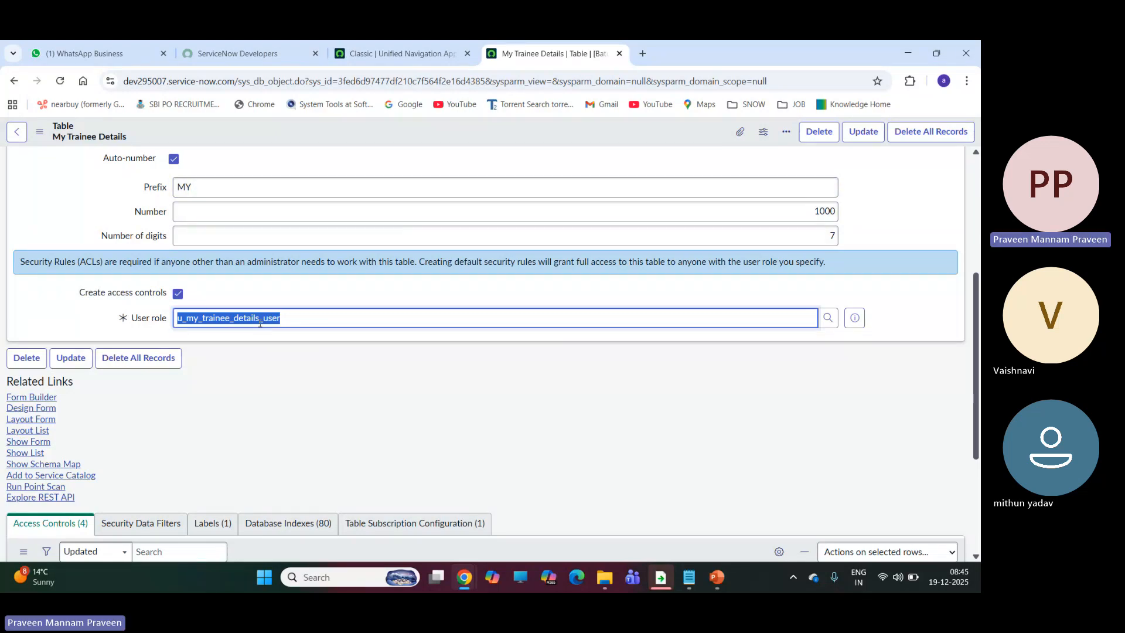
scroll(103, 203, "up", 4)
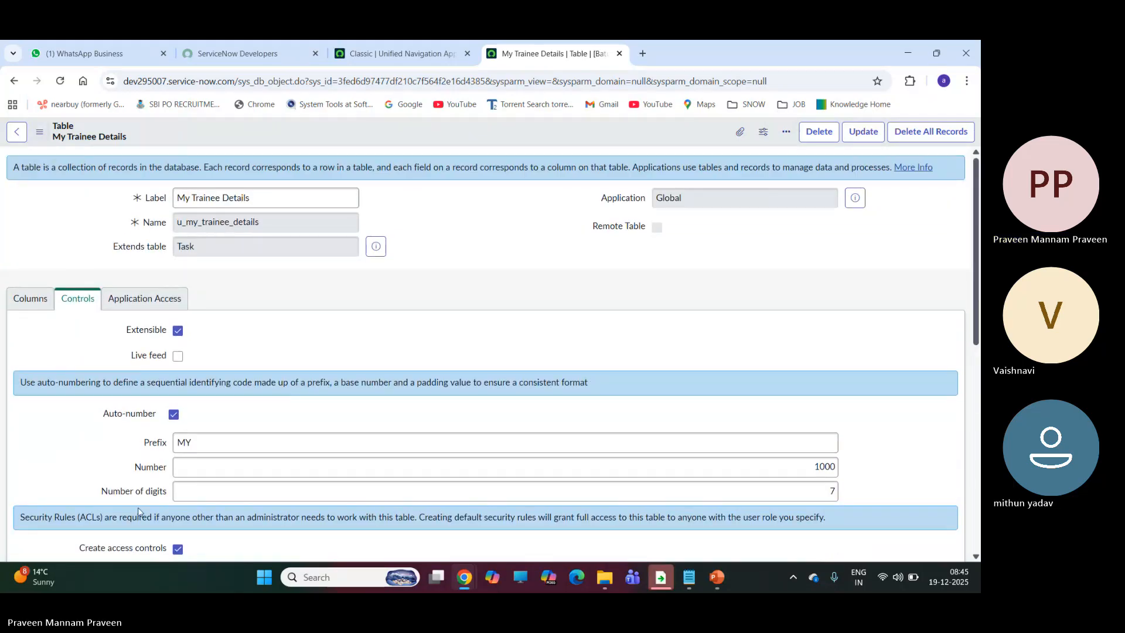
Step: Allow other application scopes to create, update and delete records in the My Trainee Details table
left_click(161, 305)
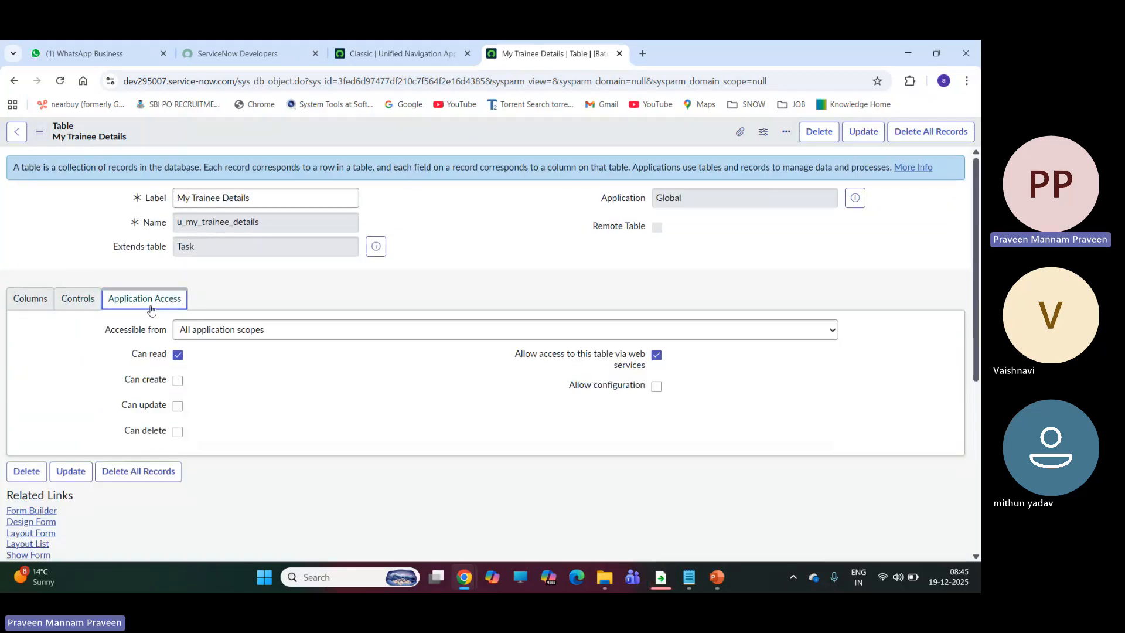
left_click(178, 382)
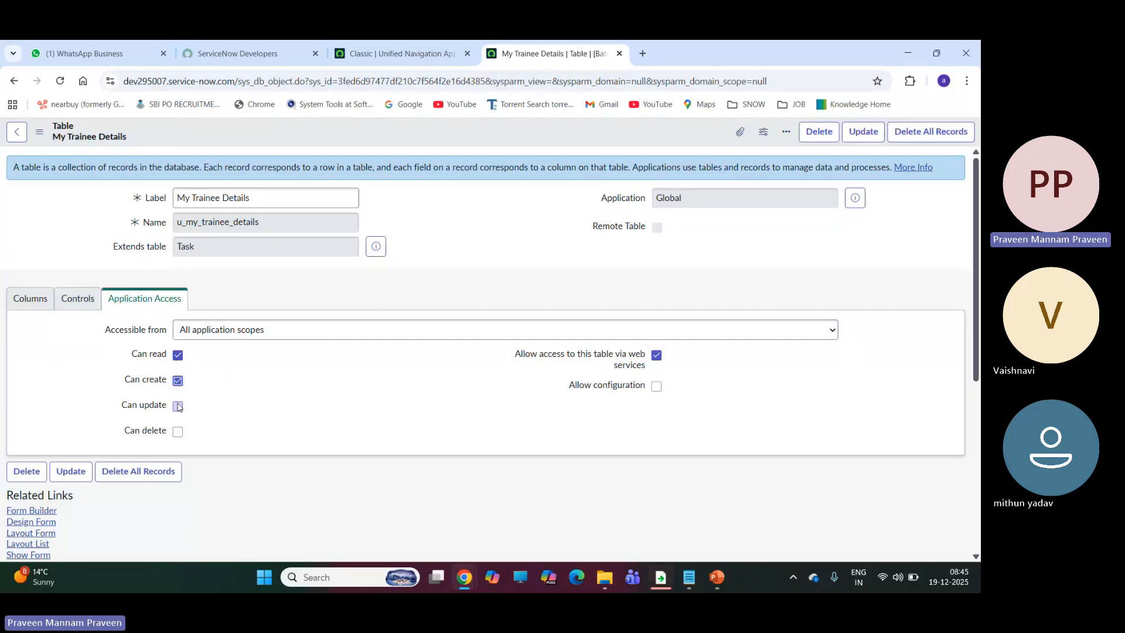
left_click(179, 432)
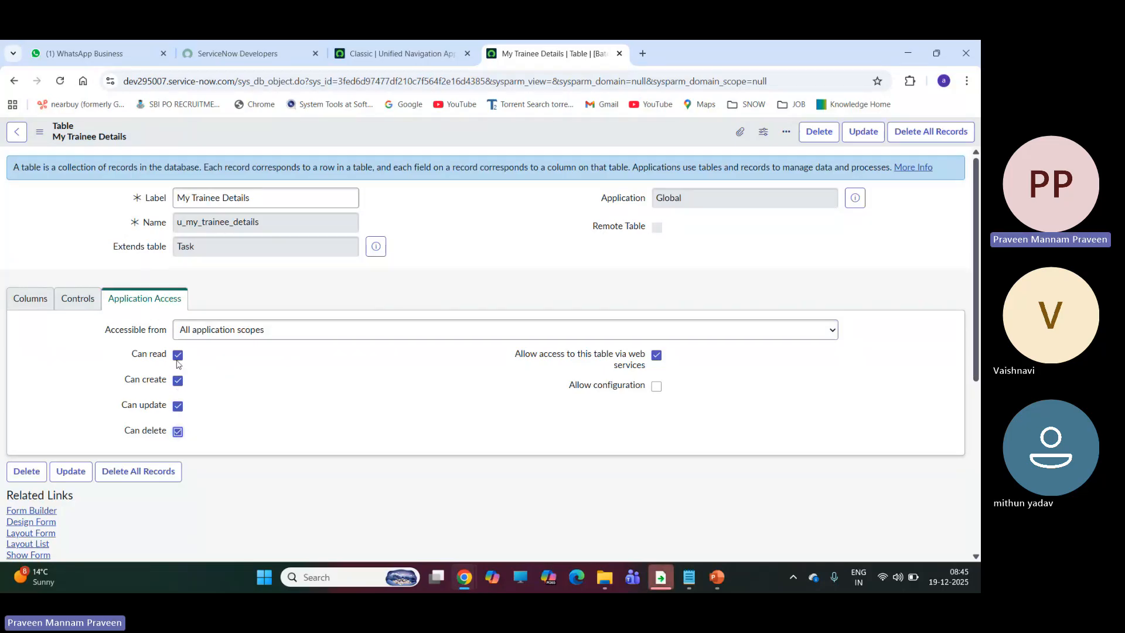
Step: Review the table's user role once more, and check its web services and configuration access options
left_click(76, 298)
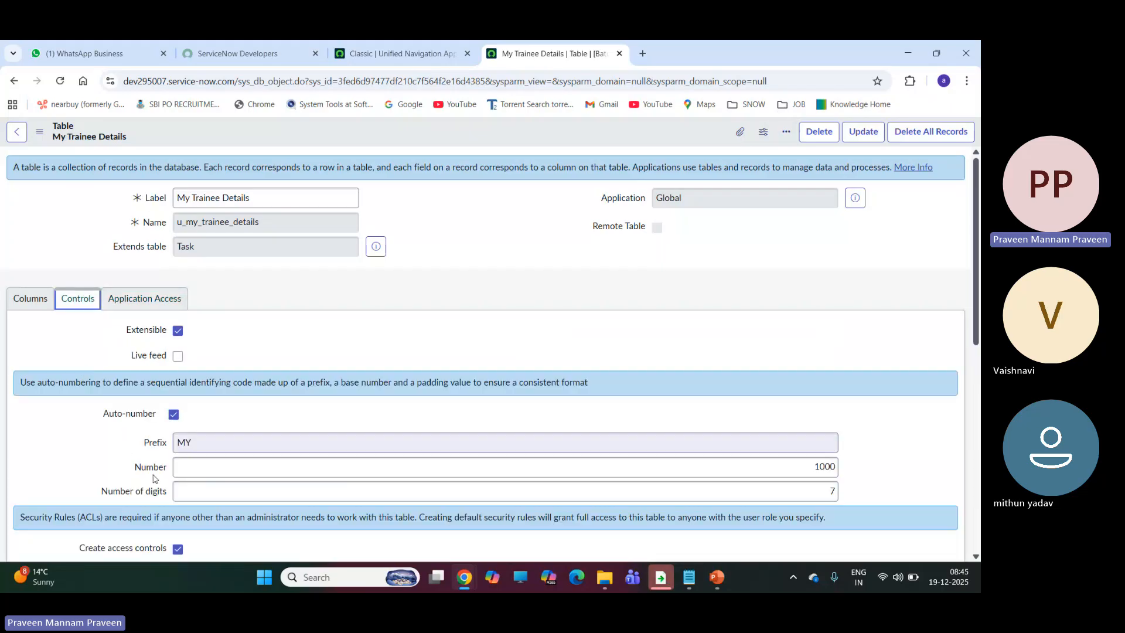
scroll(226, 399, "down", 4)
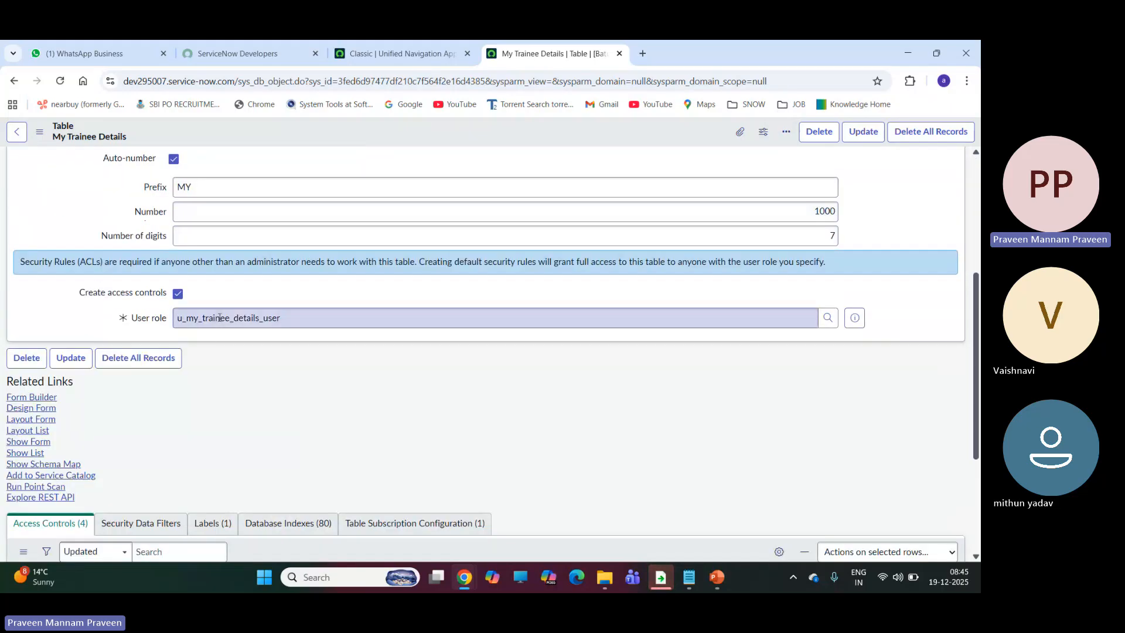
scroll(140, 264, "up", 3)
left_click(144, 235)
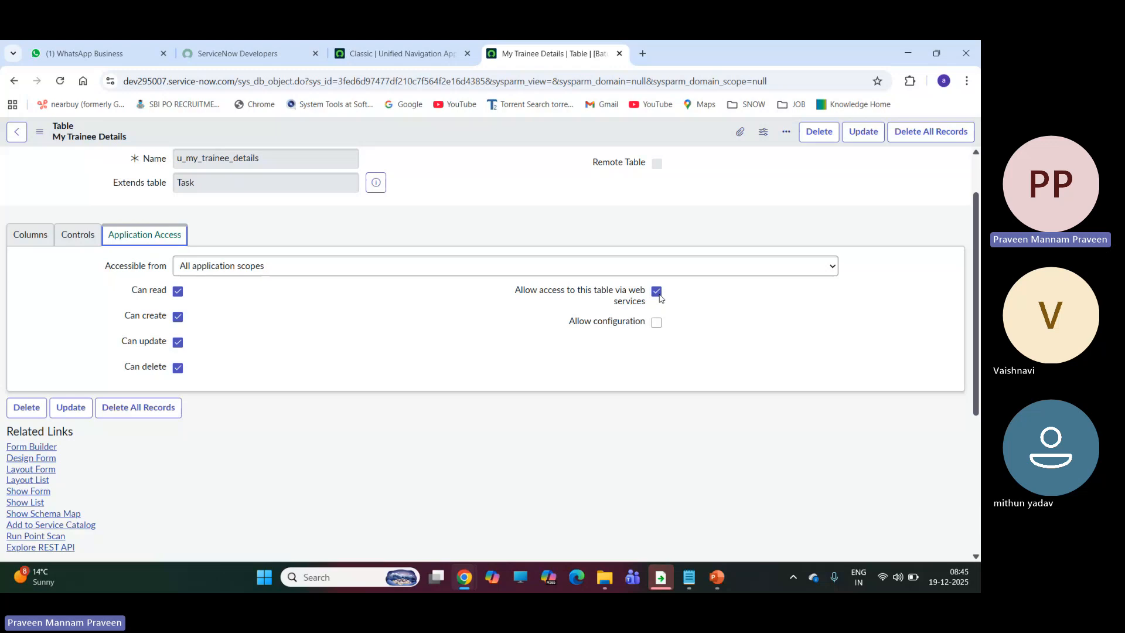
scroll(696, 326, "up", 1)
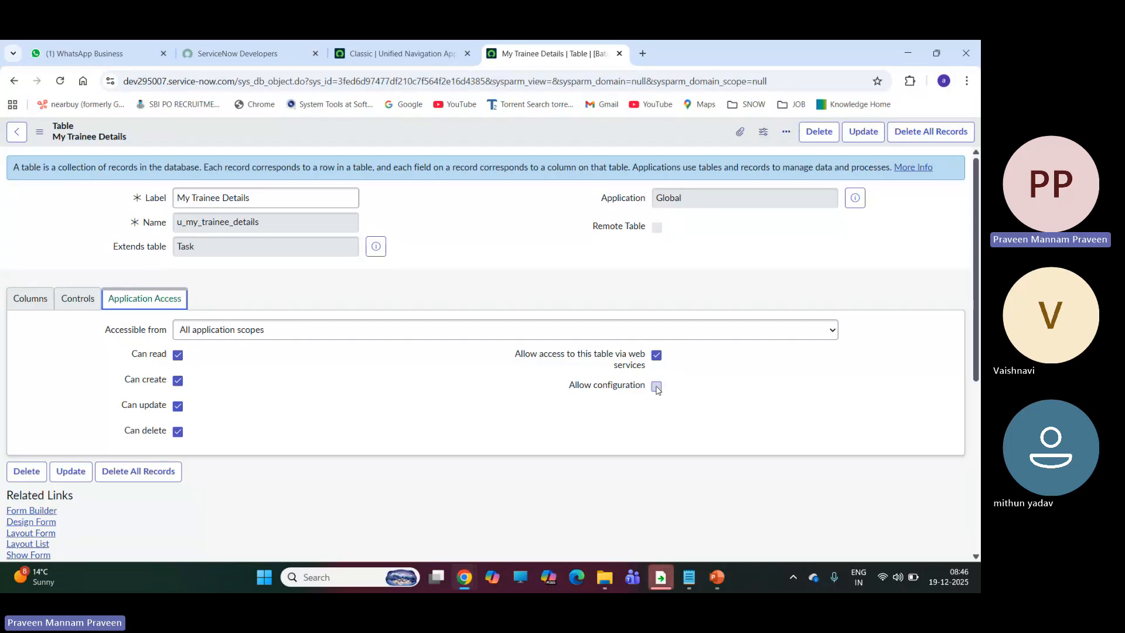
Step: Check the application scope options for the table's accessibility, and save the My Trainee Details table record
left_click(445, 329)
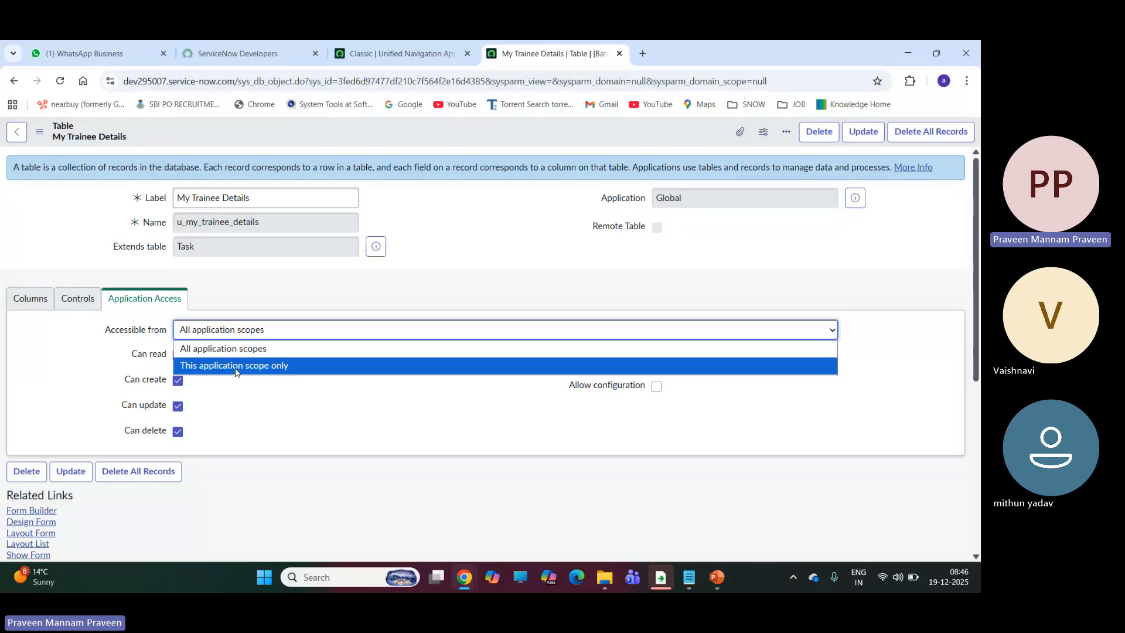
left_click(279, 439)
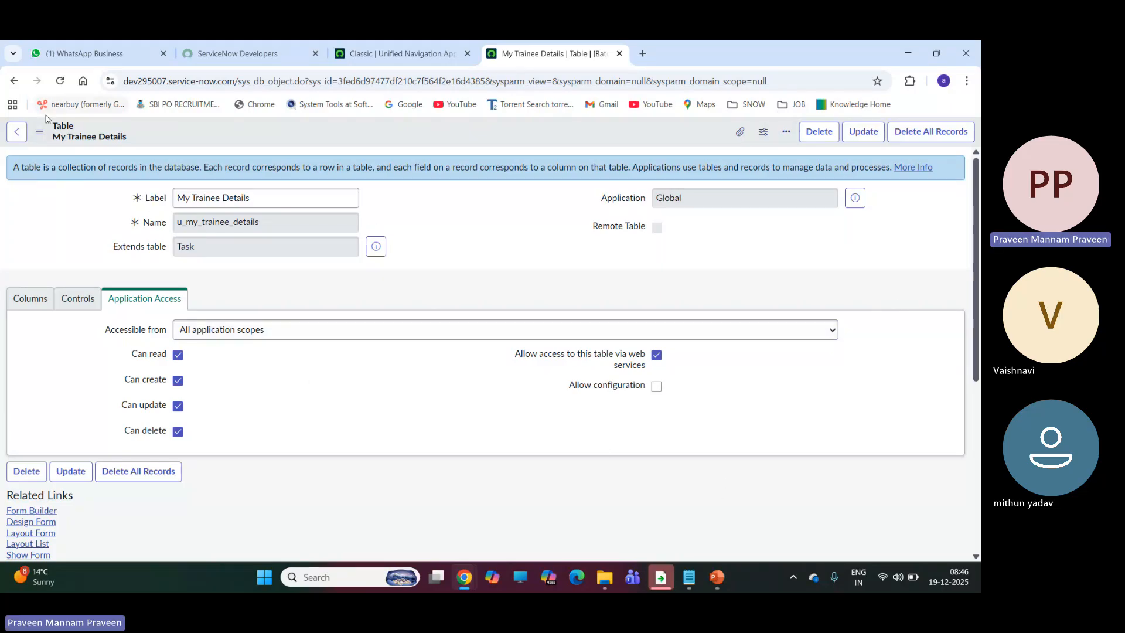
left_click(39, 131)
left_click(68, 143)
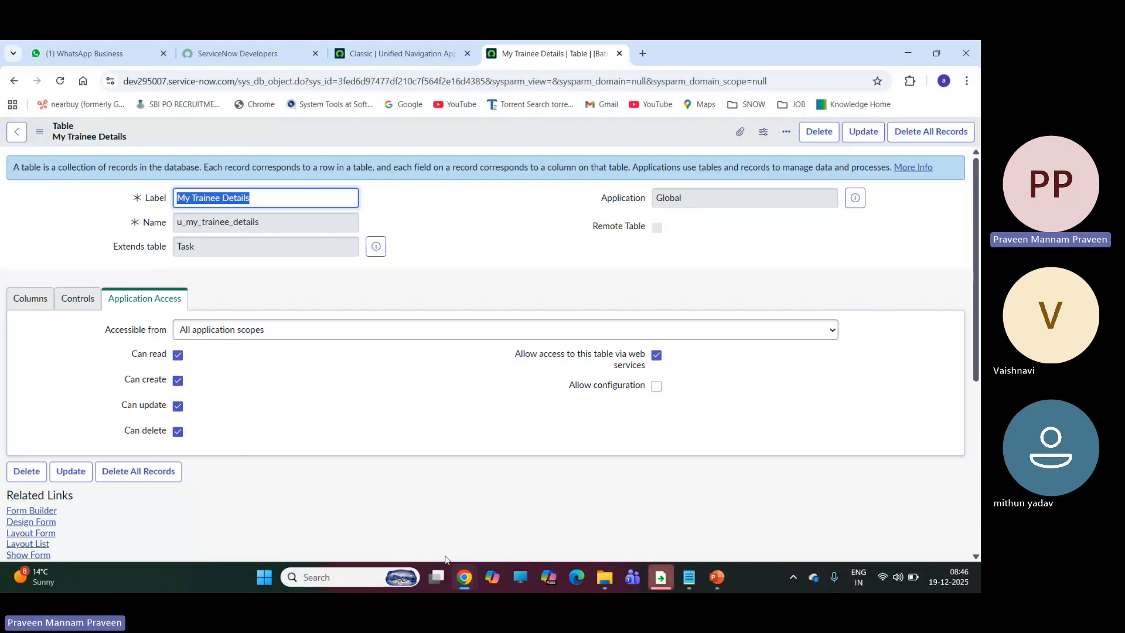
Step: Switch to the ServiceNow presentation in PowerPoint and look through the slides before "How to create a table ?"
left_click(716, 577)
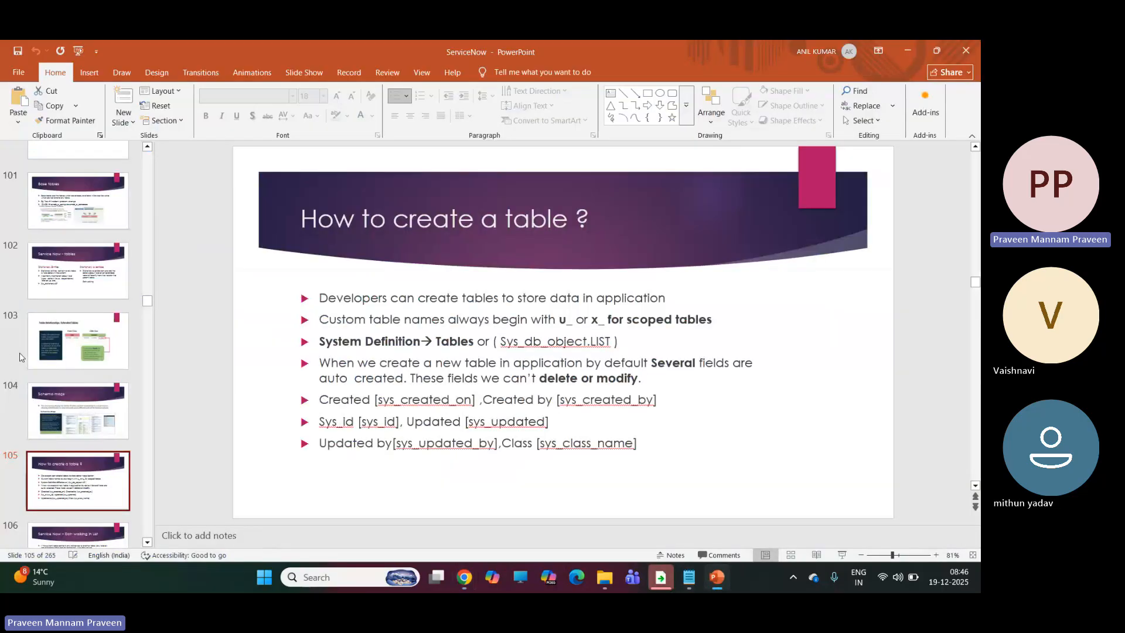
scroll(70, 293, "up", 2)
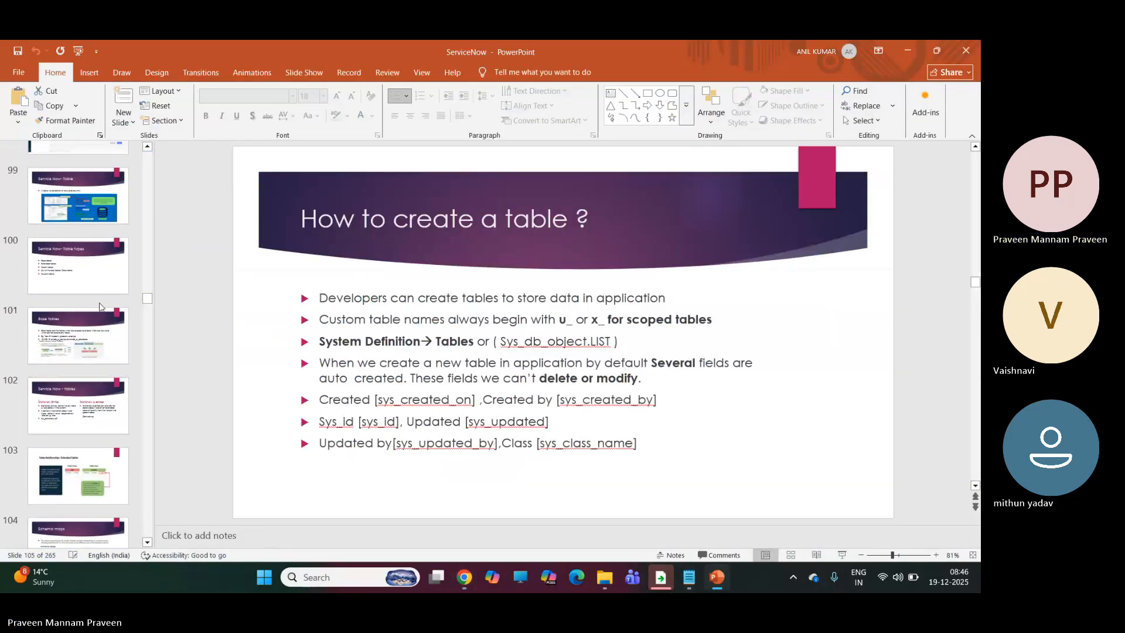
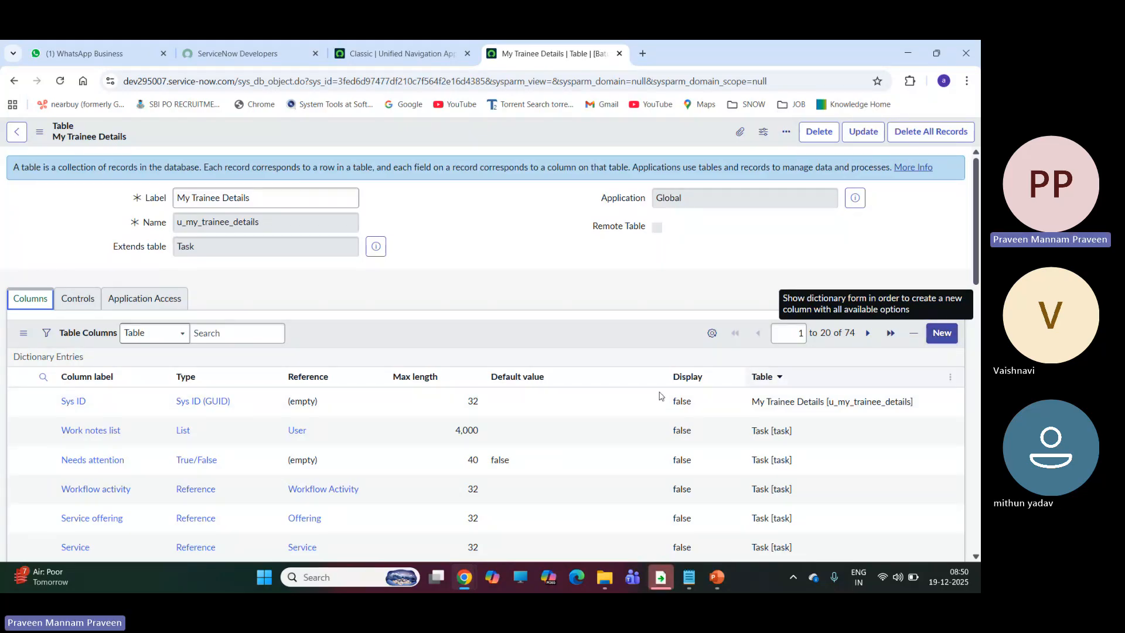
Step: Open the My Trainee Details table's form in Form Builder
scroll(490, 322, "down", 2)
scroll(622, 340, "down", 10)
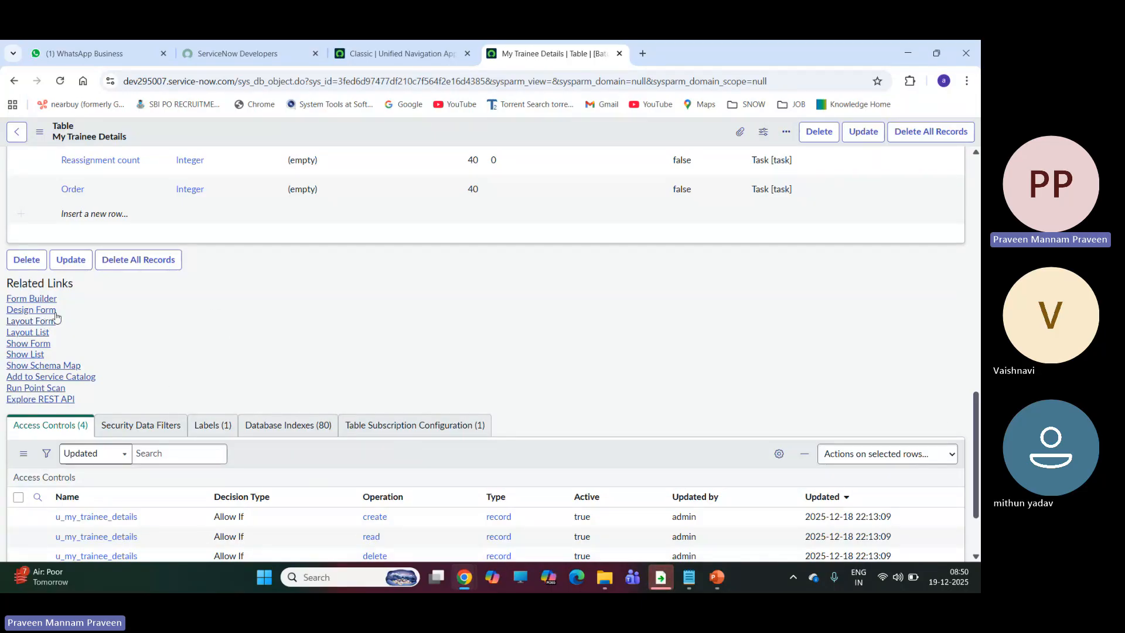
left_click(33, 299)
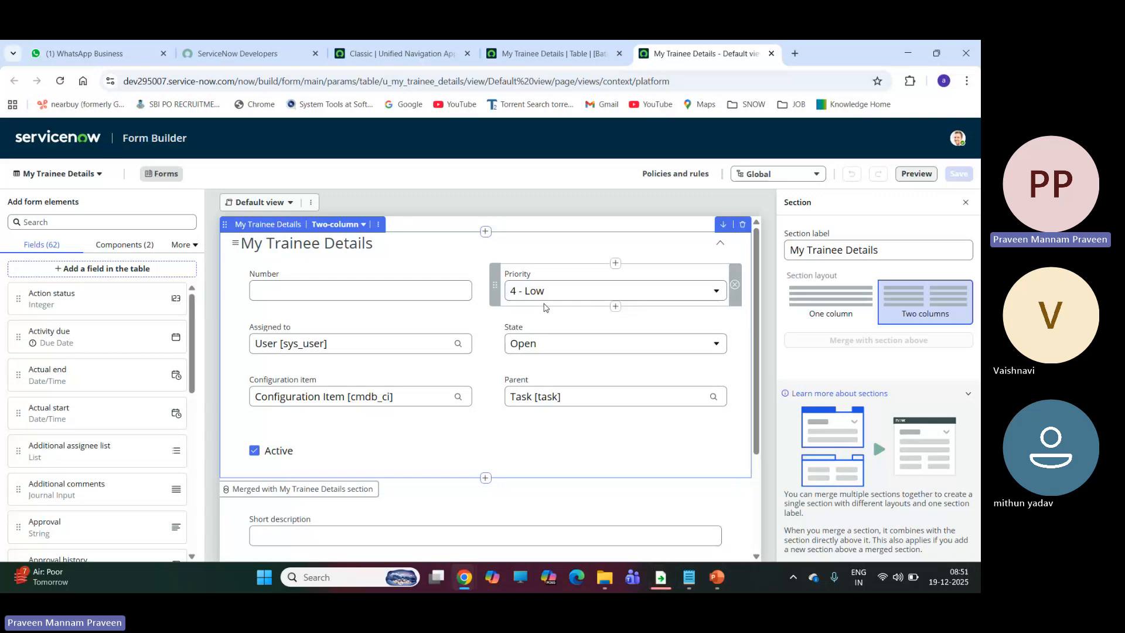
Step: Remove the Assigned to, Configuration item and Active fields from the My Trainee Details form section
left_click(354, 342)
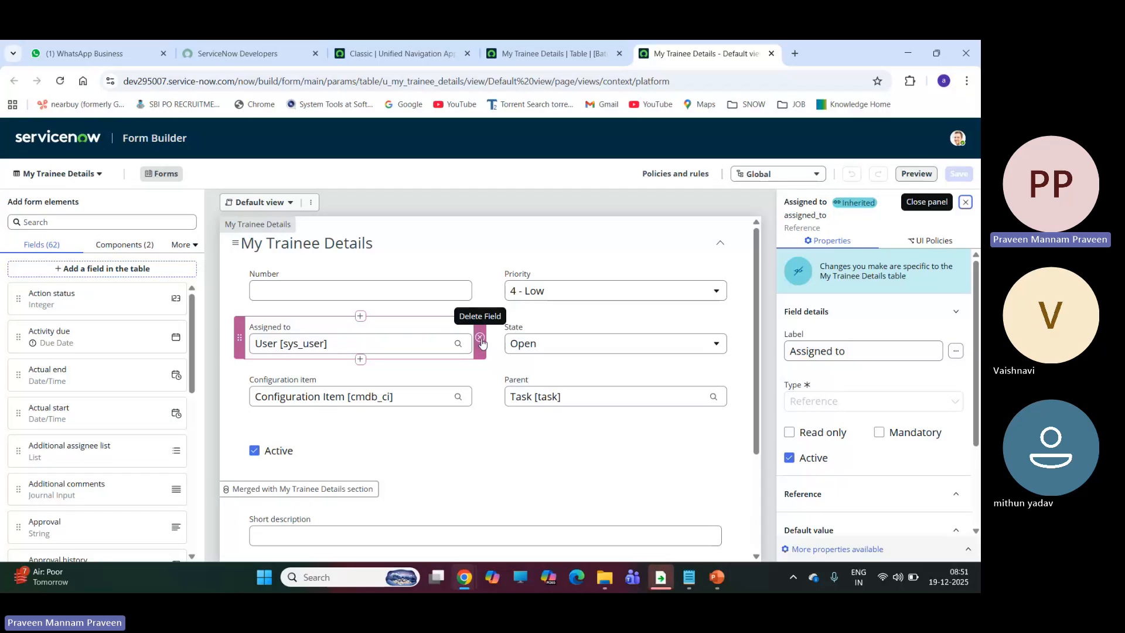
left_click(479, 338)
left_click(484, 340)
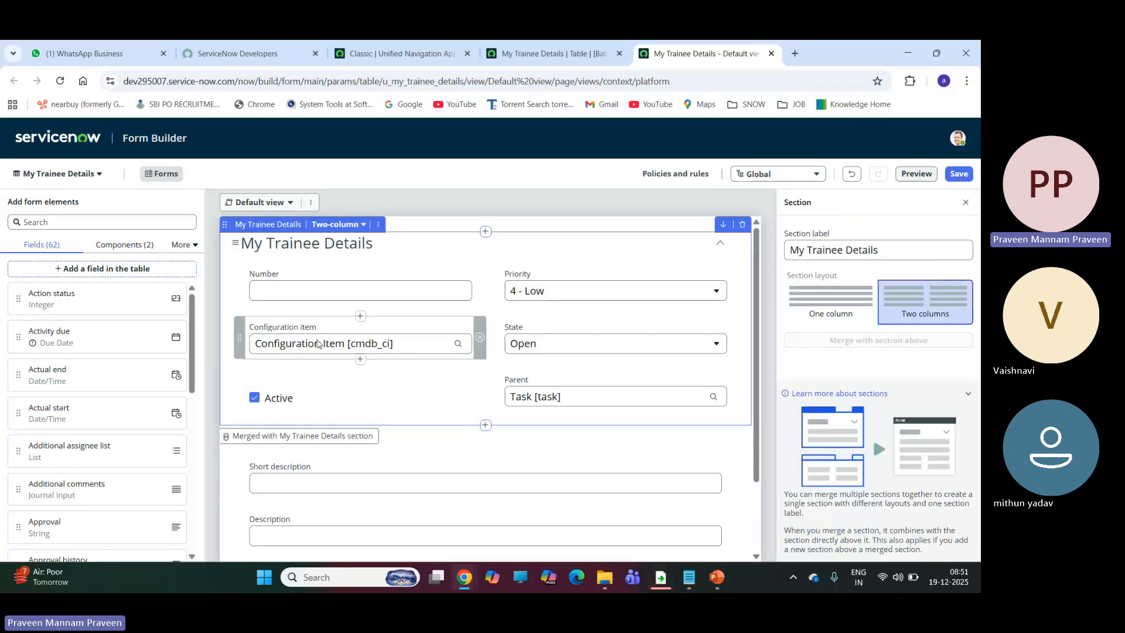
left_click(479, 338)
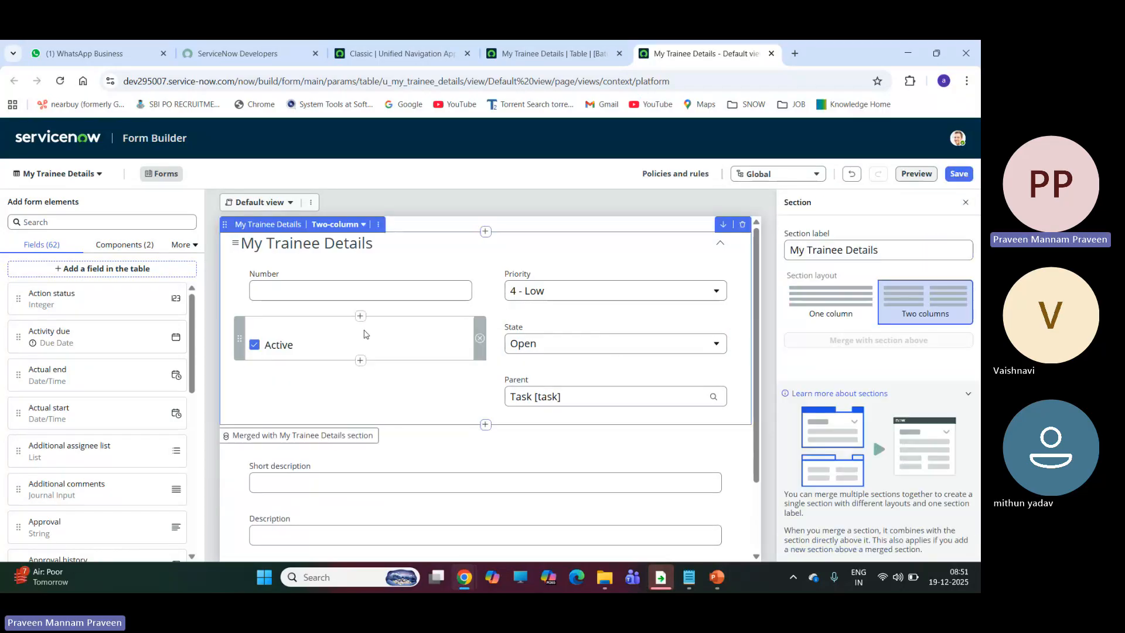
left_click(364, 334)
left_click(480, 338)
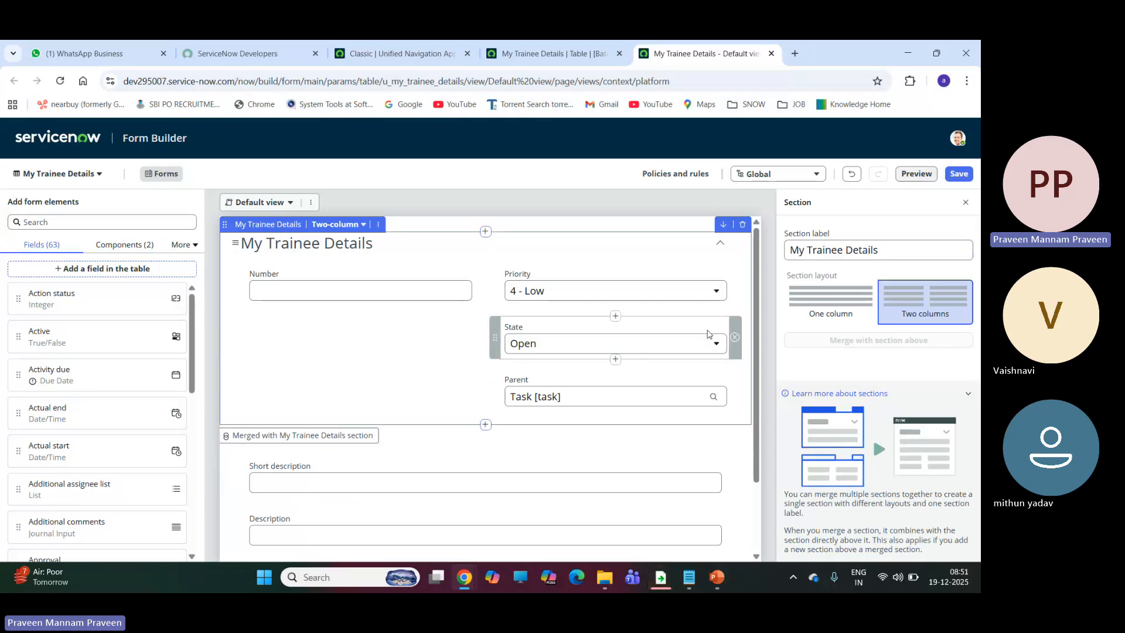
Step: Remove the Priority and Parent fields from the My Trainee Details form section
left_click(584, 288)
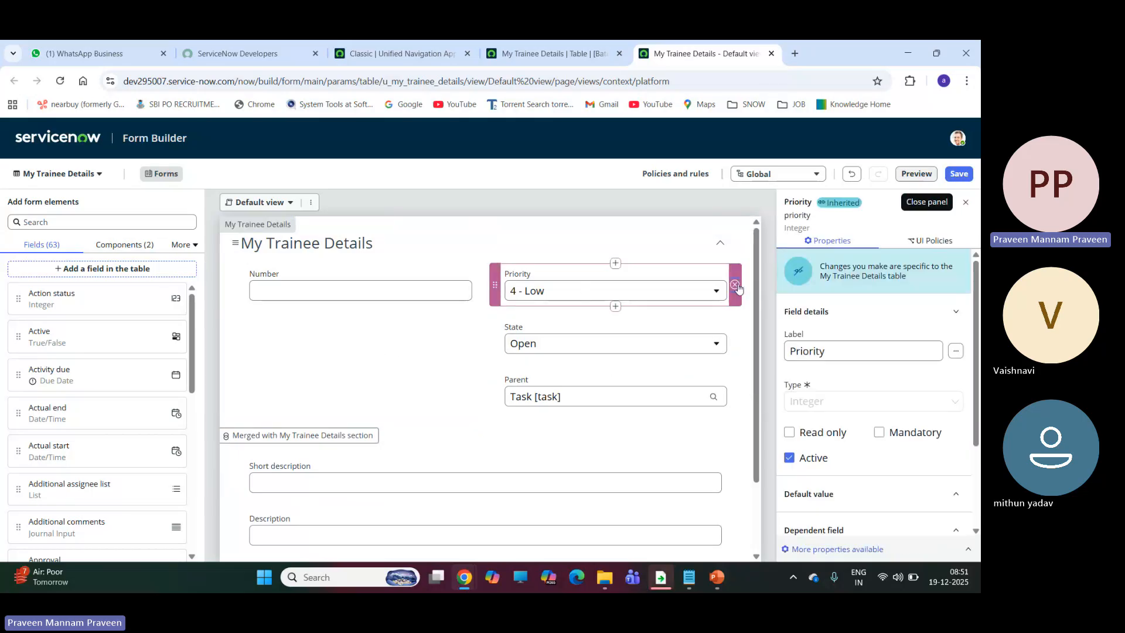
left_click(736, 285)
left_click(589, 346)
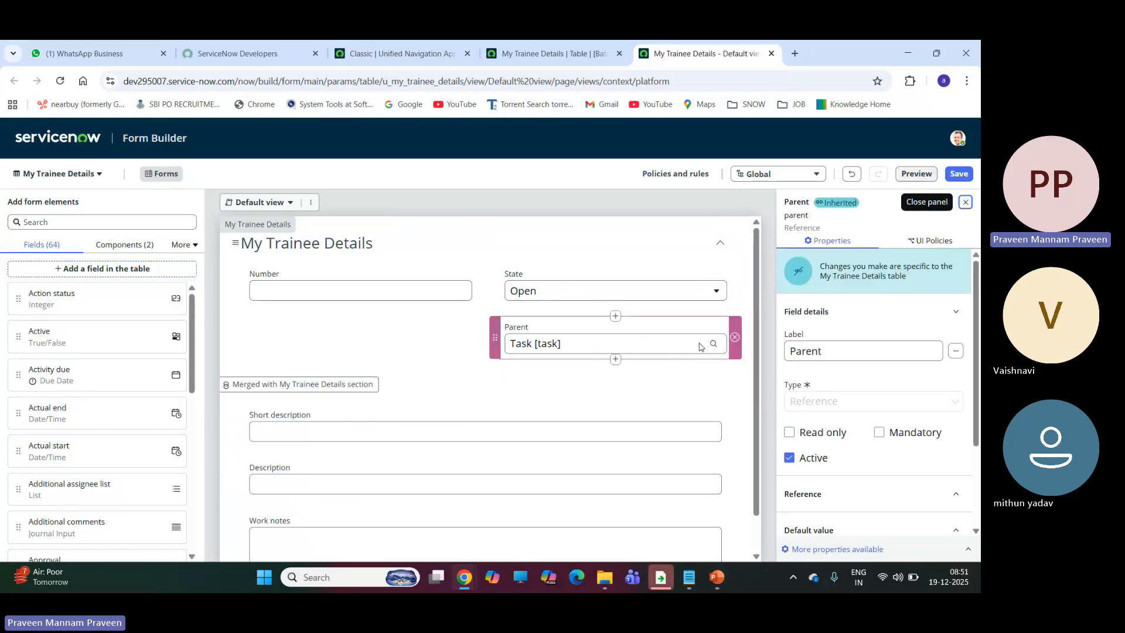
left_click(736, 338)
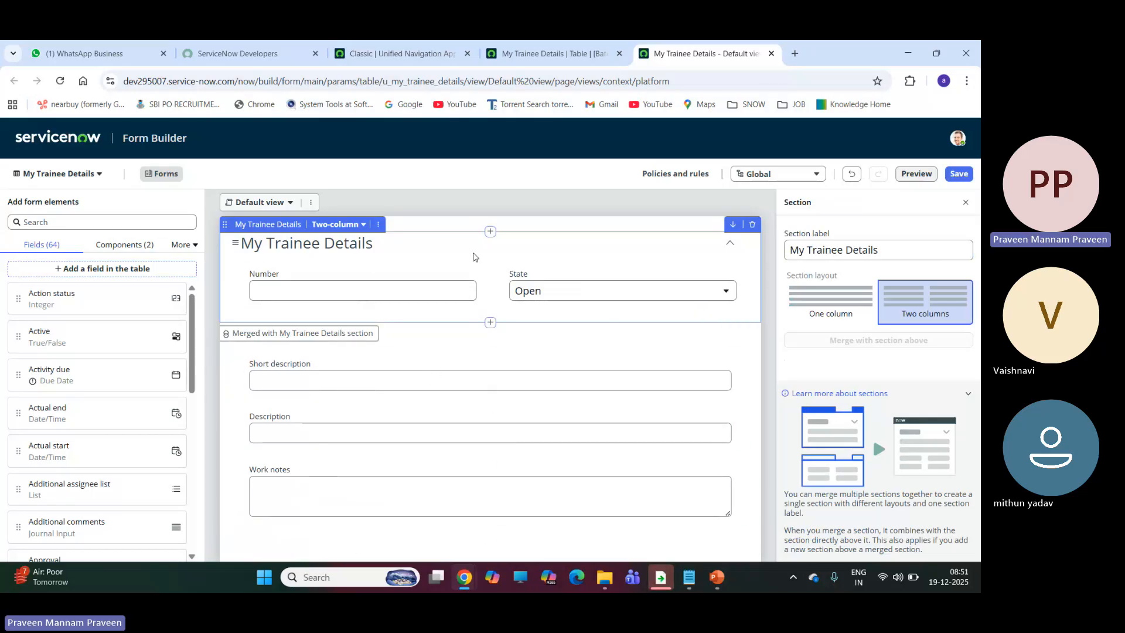
Step: Create a new String field labelled Name in the table and place it below the Number field
left_click(375, 289)
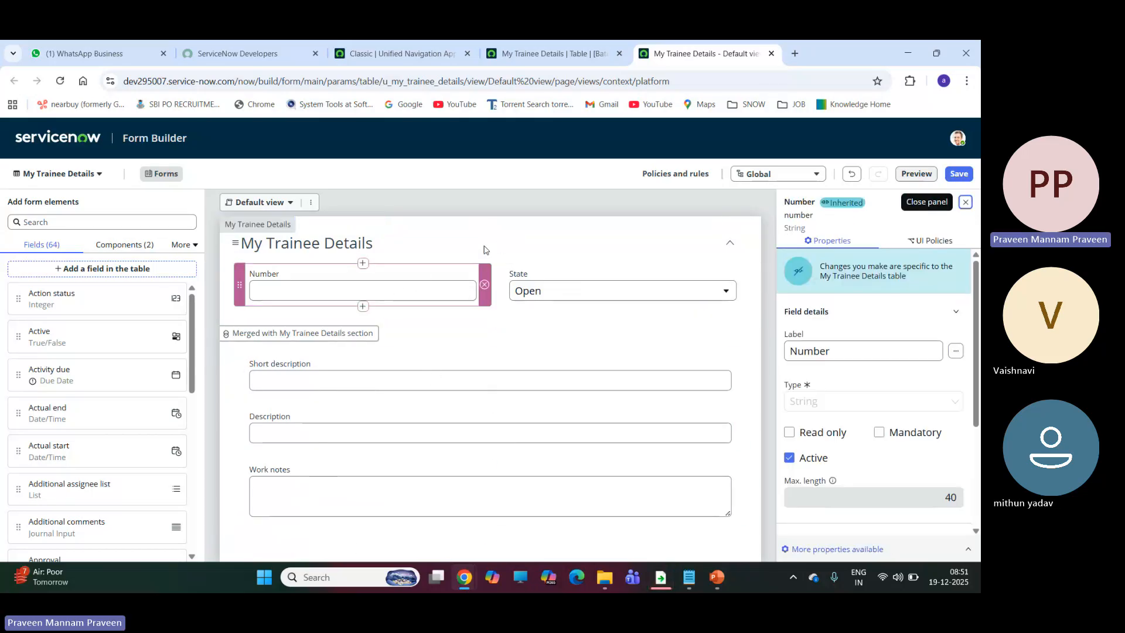
left_click(415, 252)
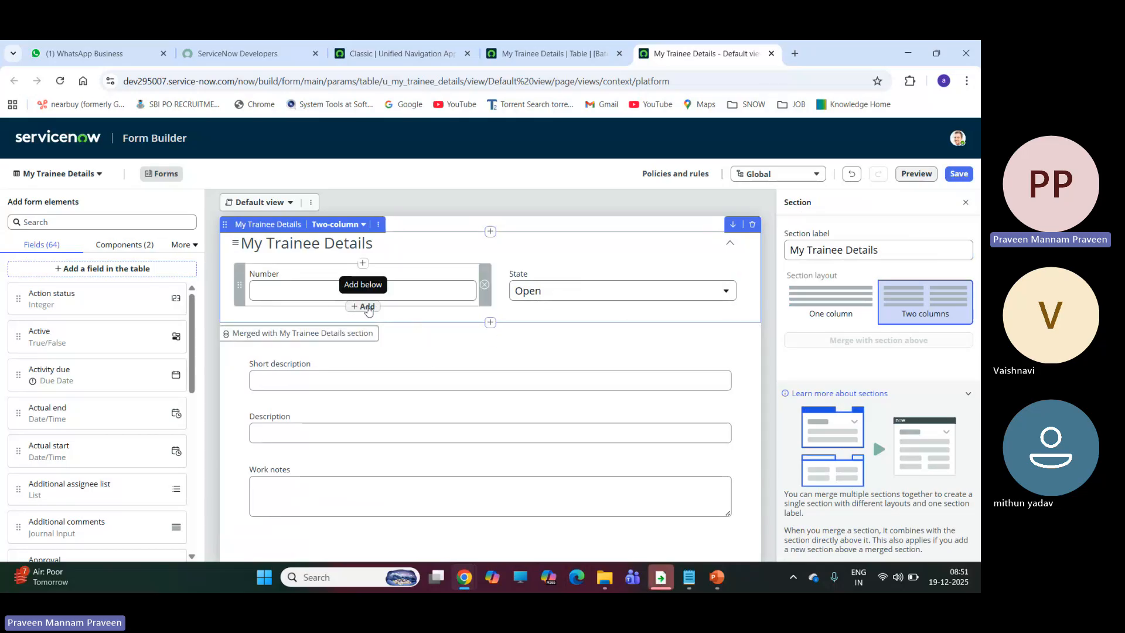
left_click(361, 306)
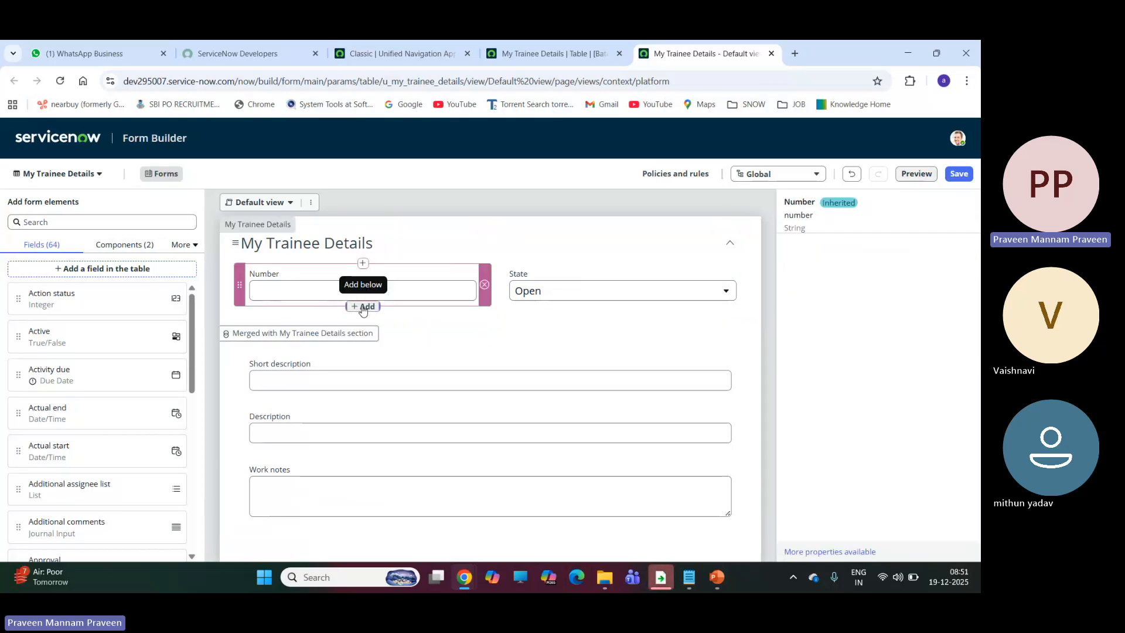
left_click(475, 251)
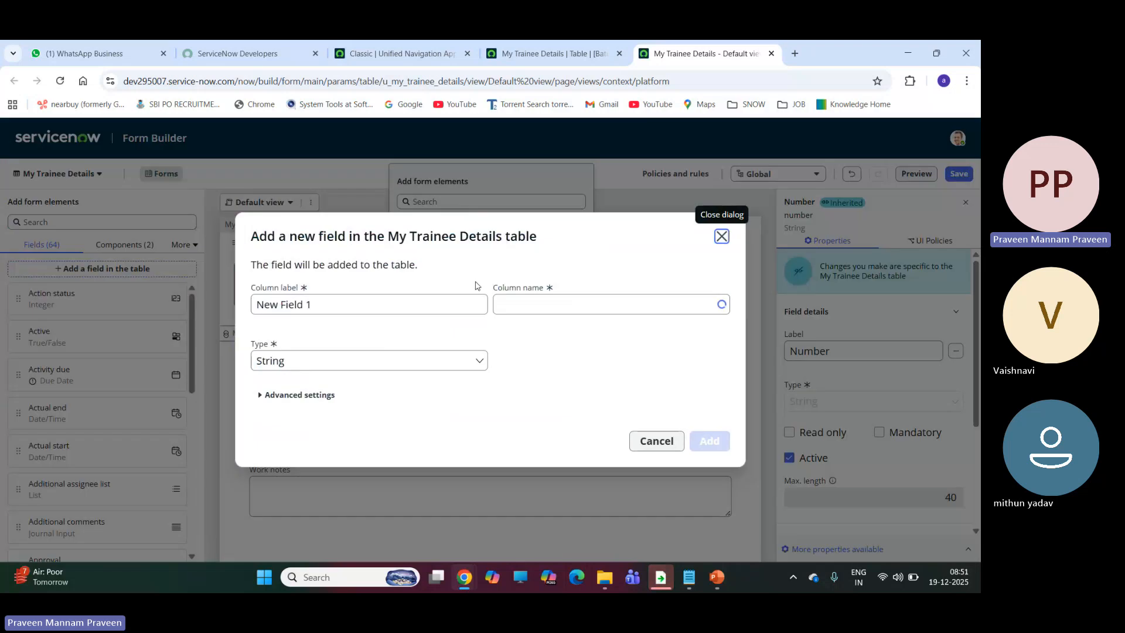
type("Name")
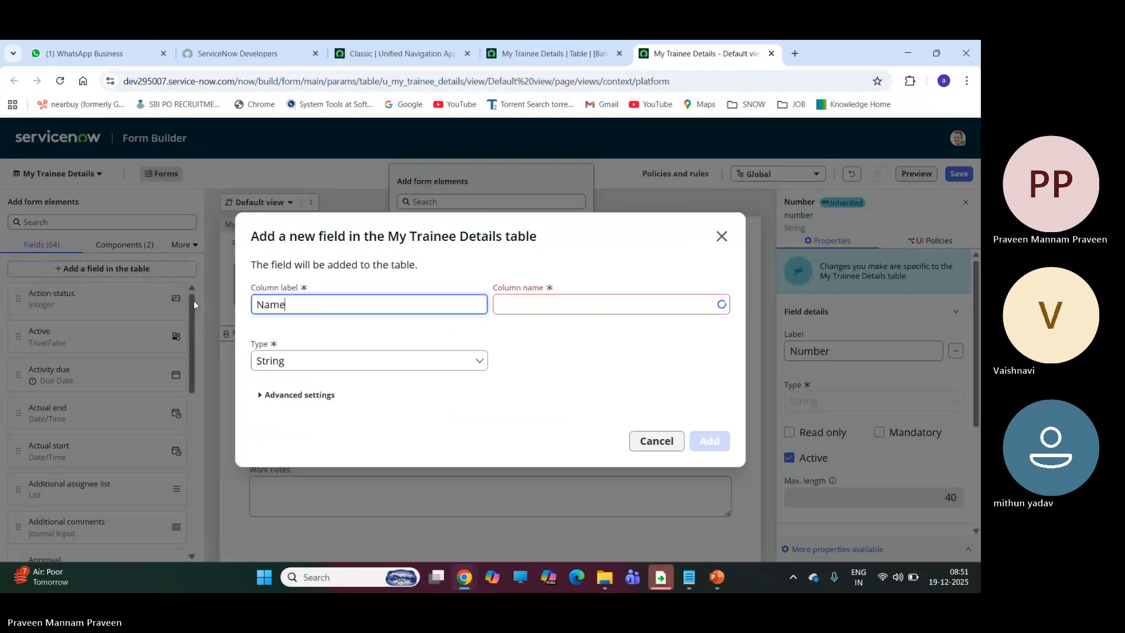
left_click(539, 347)
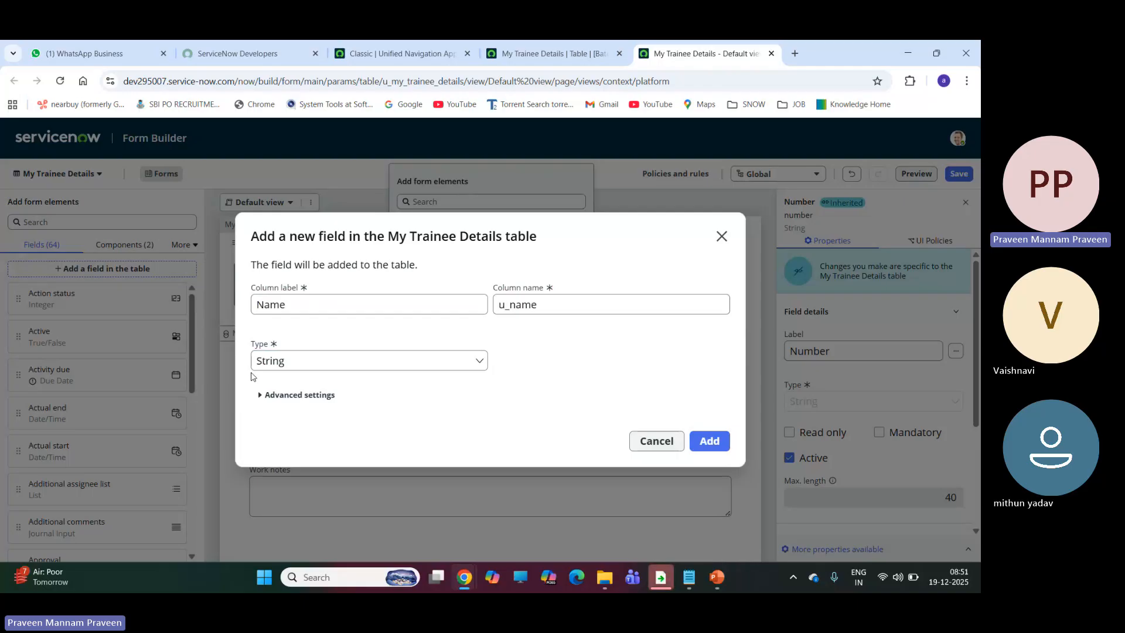
left_click(710, 443)
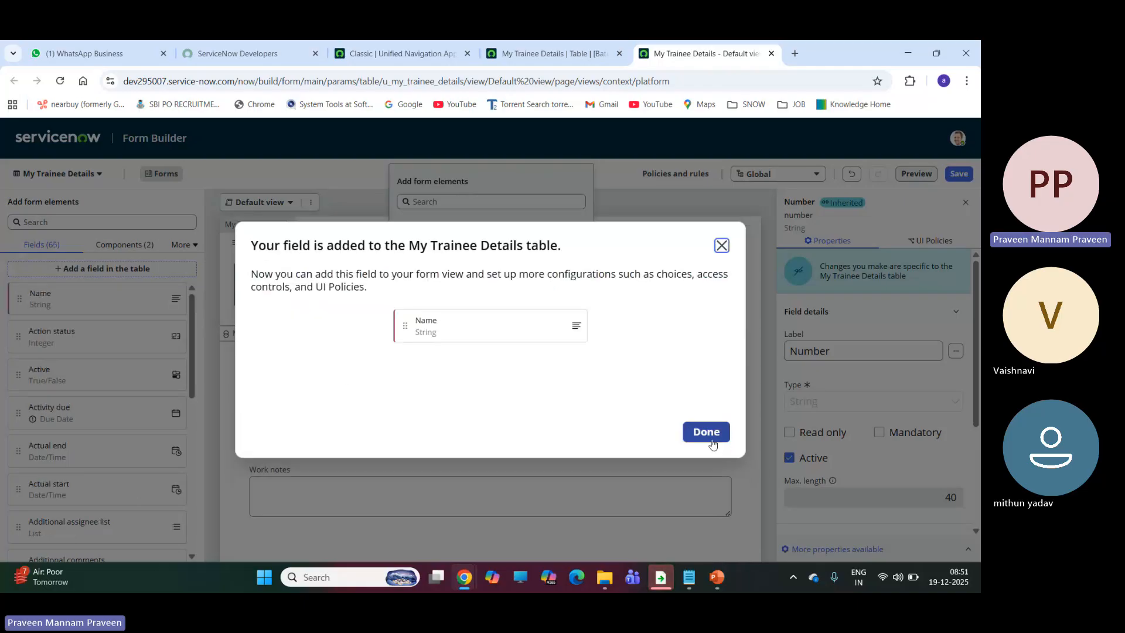
left_click(718, 435)
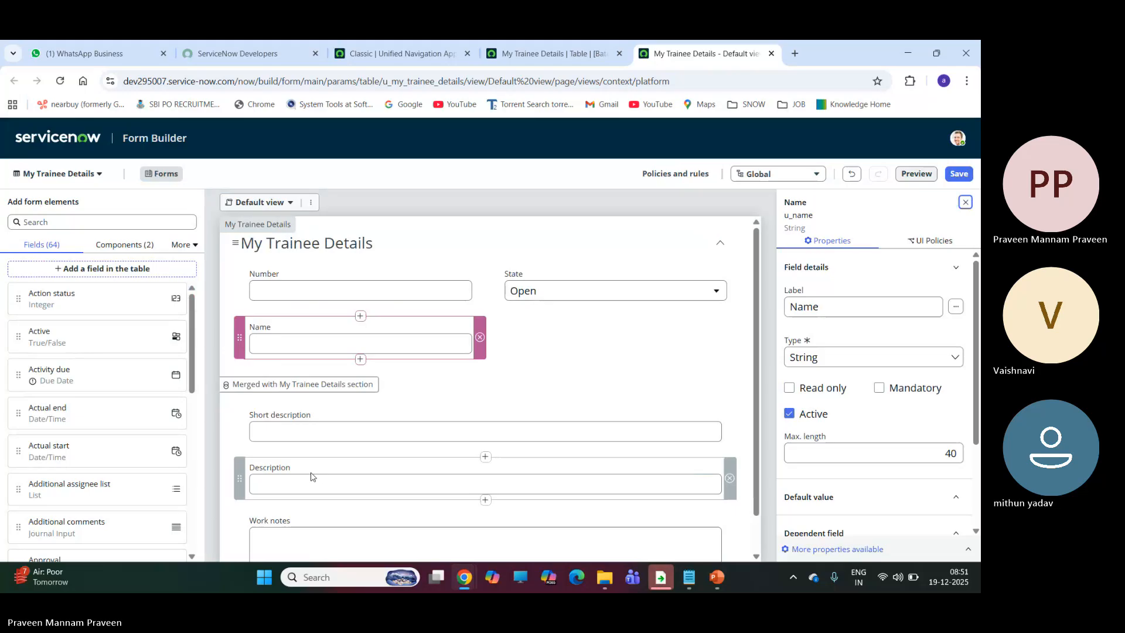
Step: Create a new String field labelled E-Mail ID in the table and place it below the Name field
left_click(360, 359)
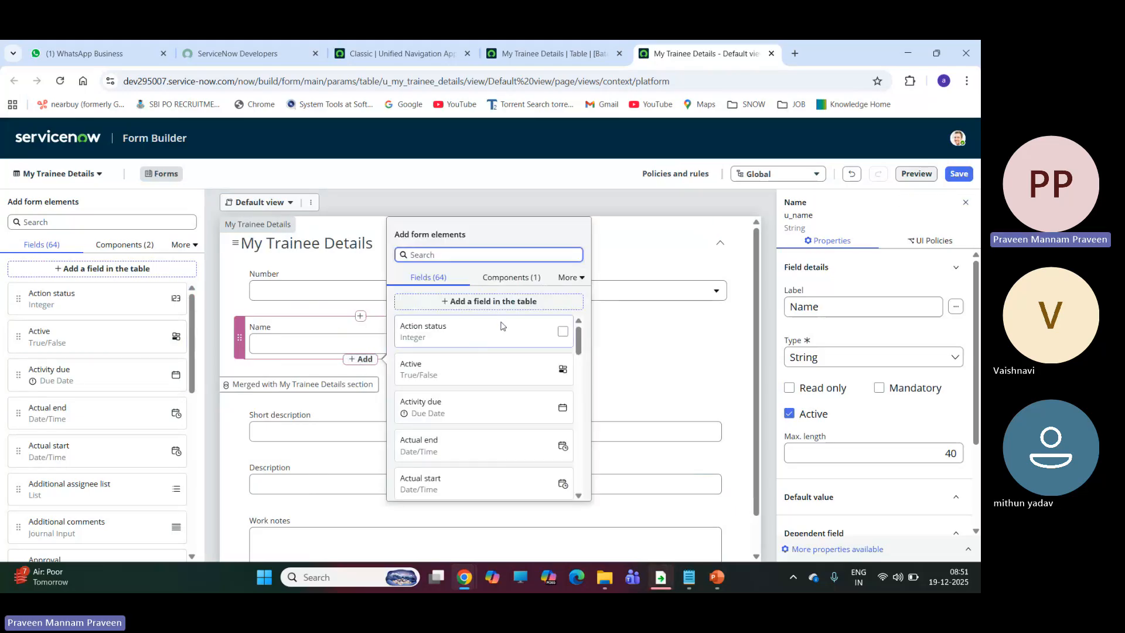
left_click(505, 301)
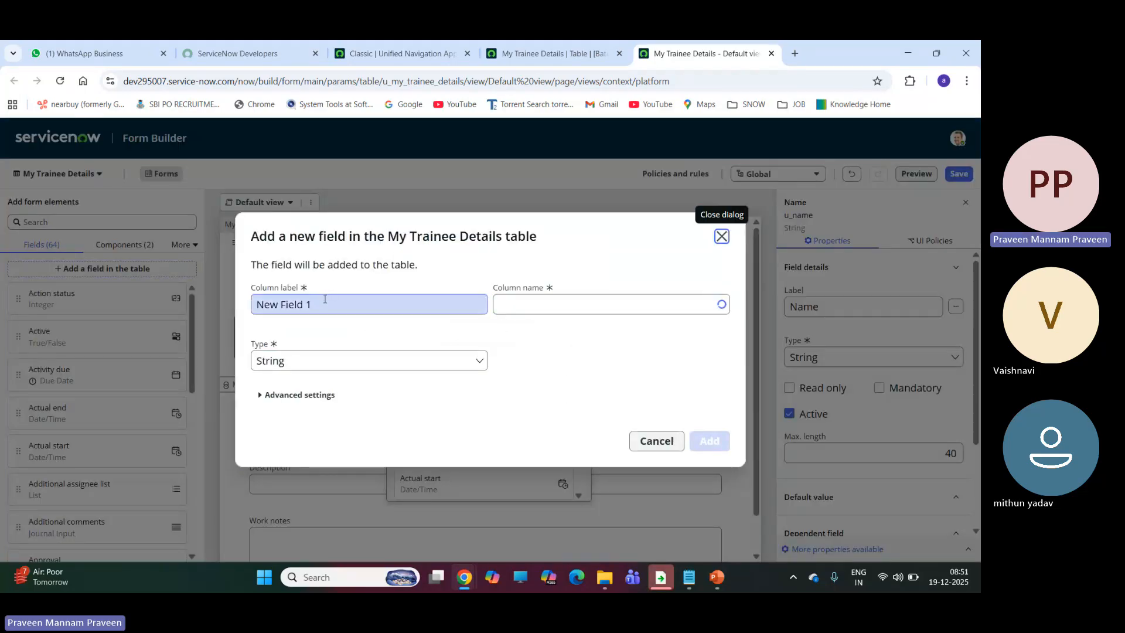
left_click_drag(324, 300, 213, 301)
type("E")
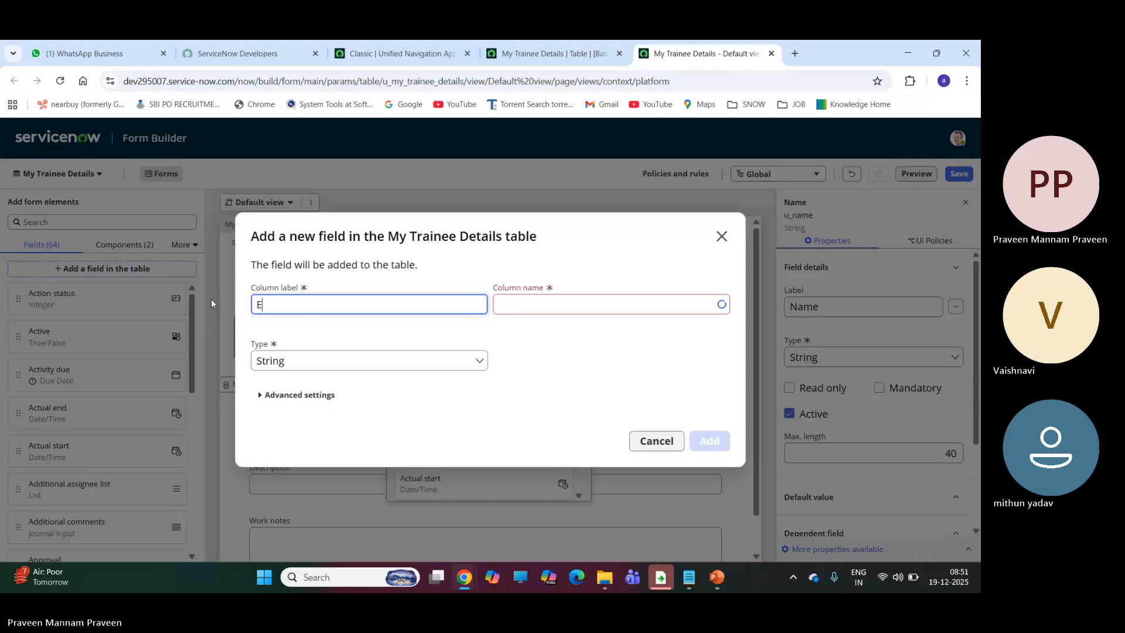
type("-Mail")
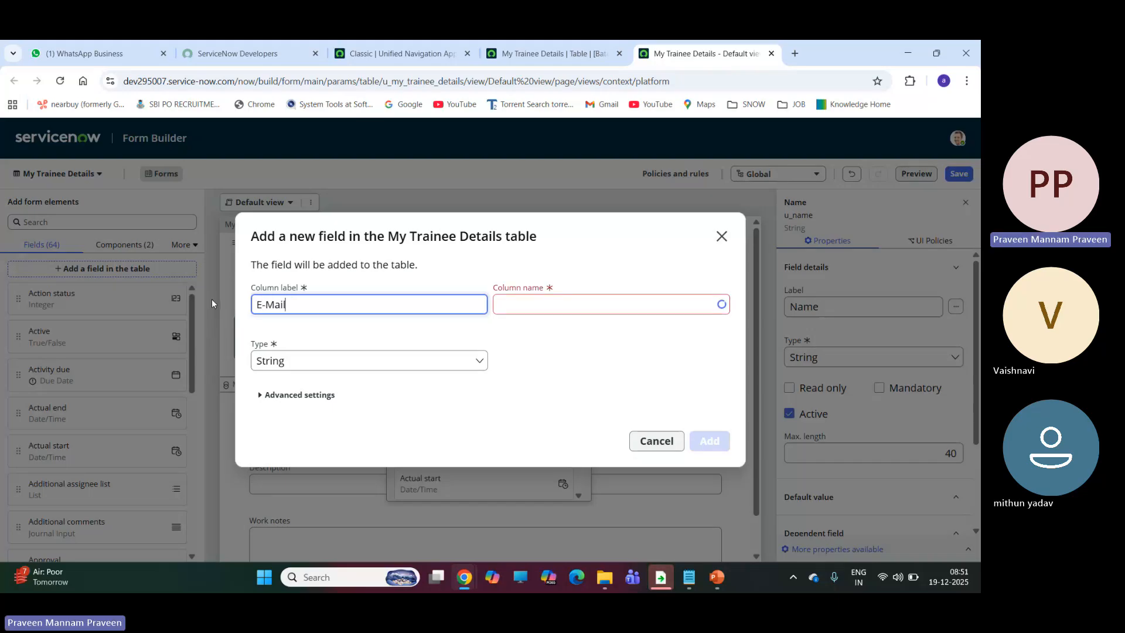
type(" ID")
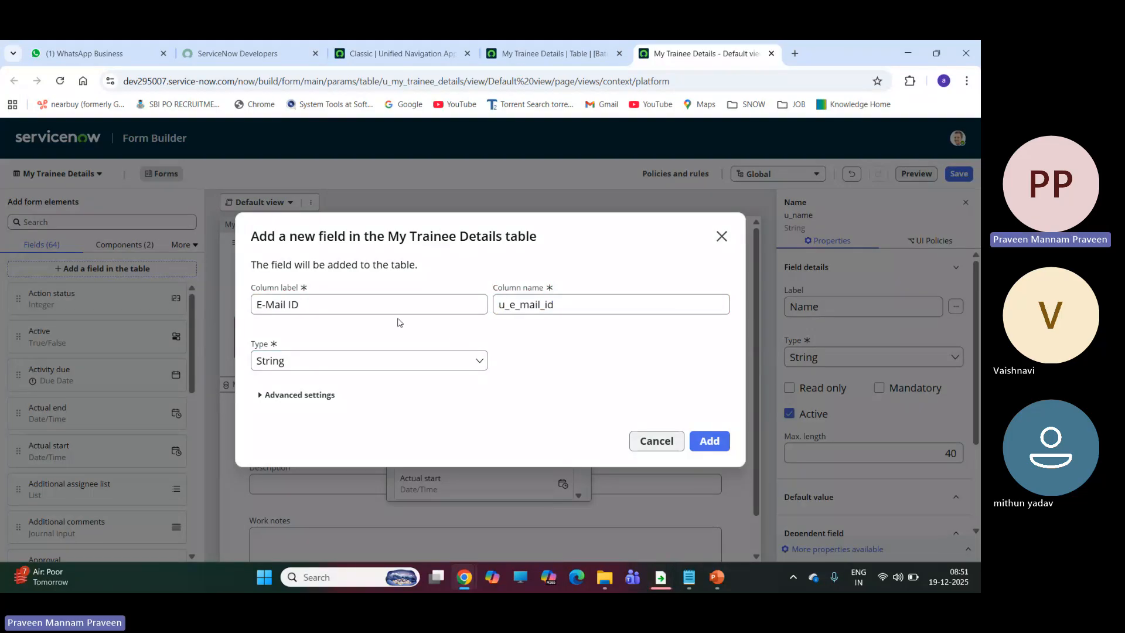
left_click(706, 444)
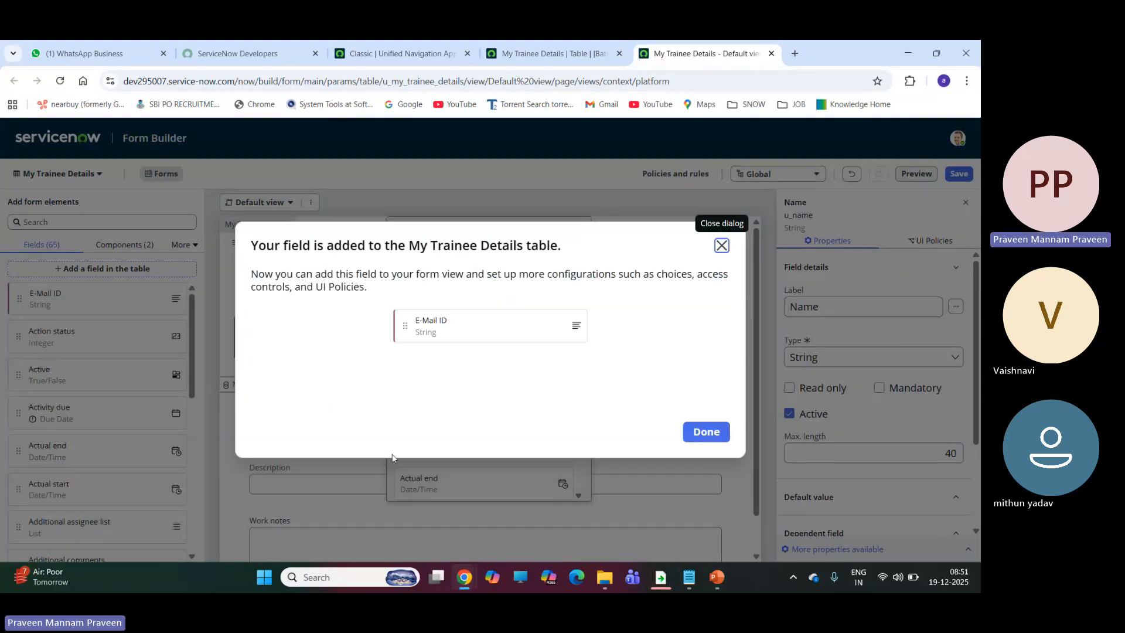
left_click(700, 438)
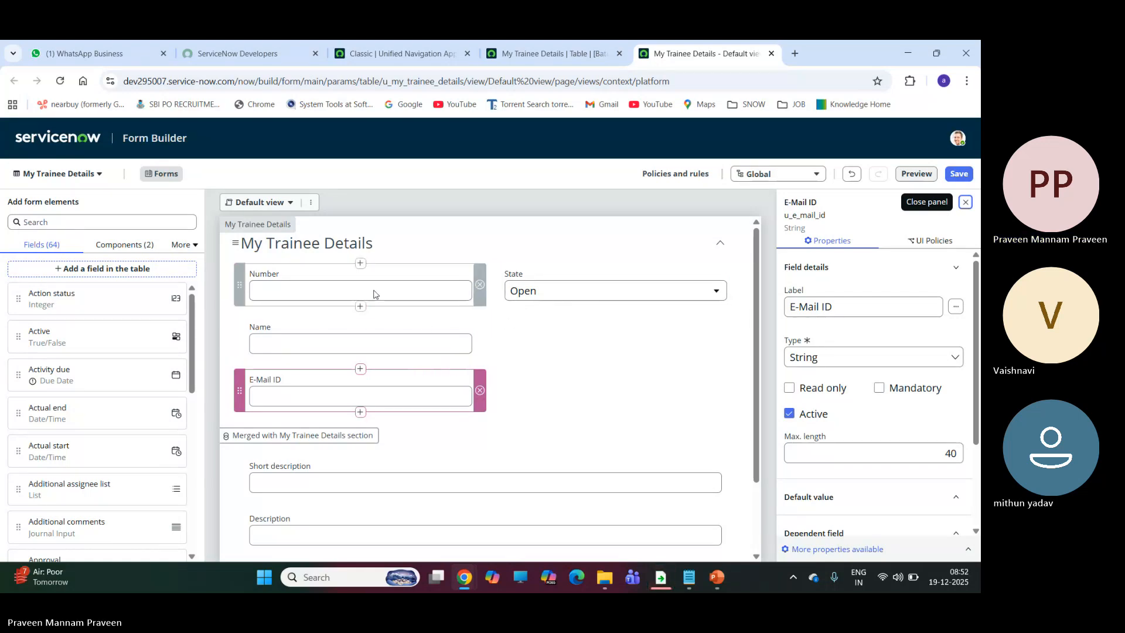
Step: Create a new String field labelled Contact Number in the table and place it below the State field
left_click(616, 316)
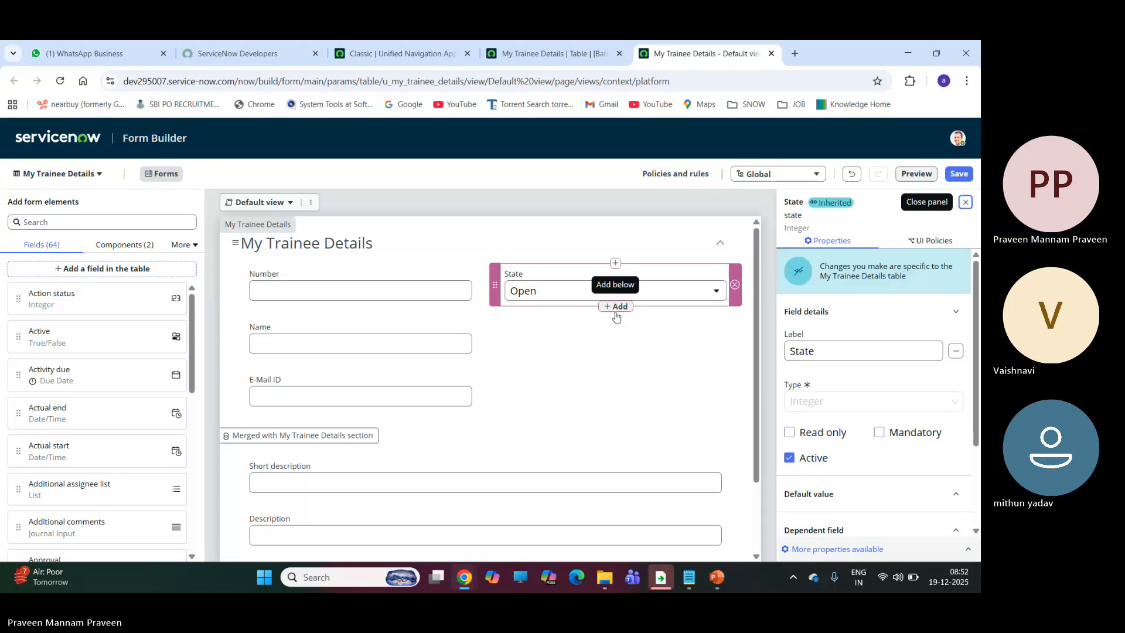
left_click(616, 310)
left_click(749, 249)
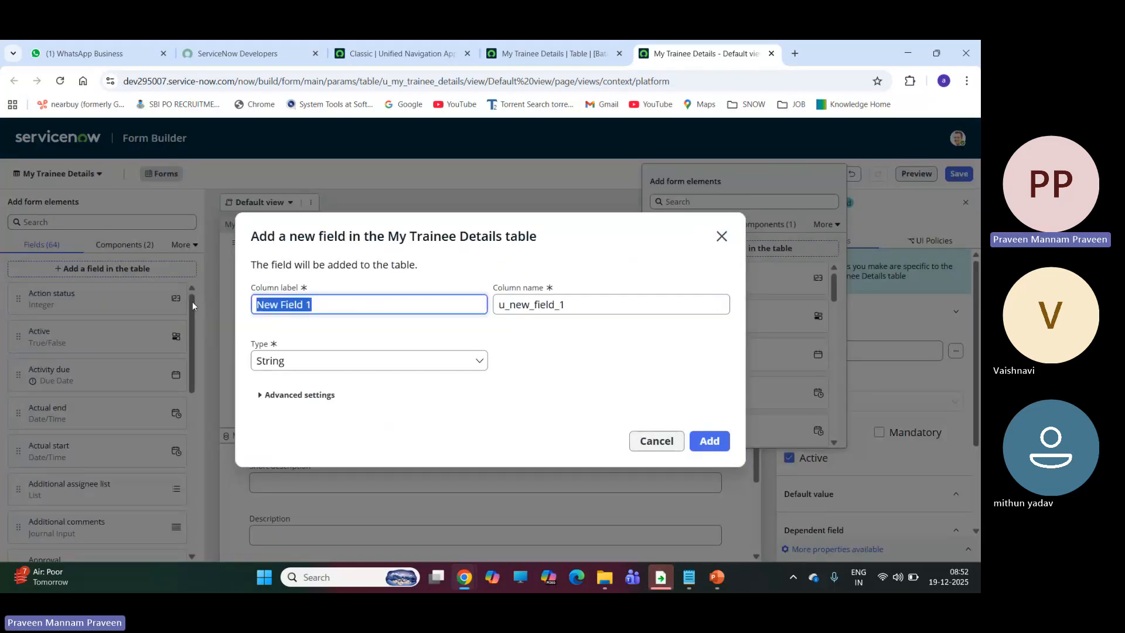
type("Con")
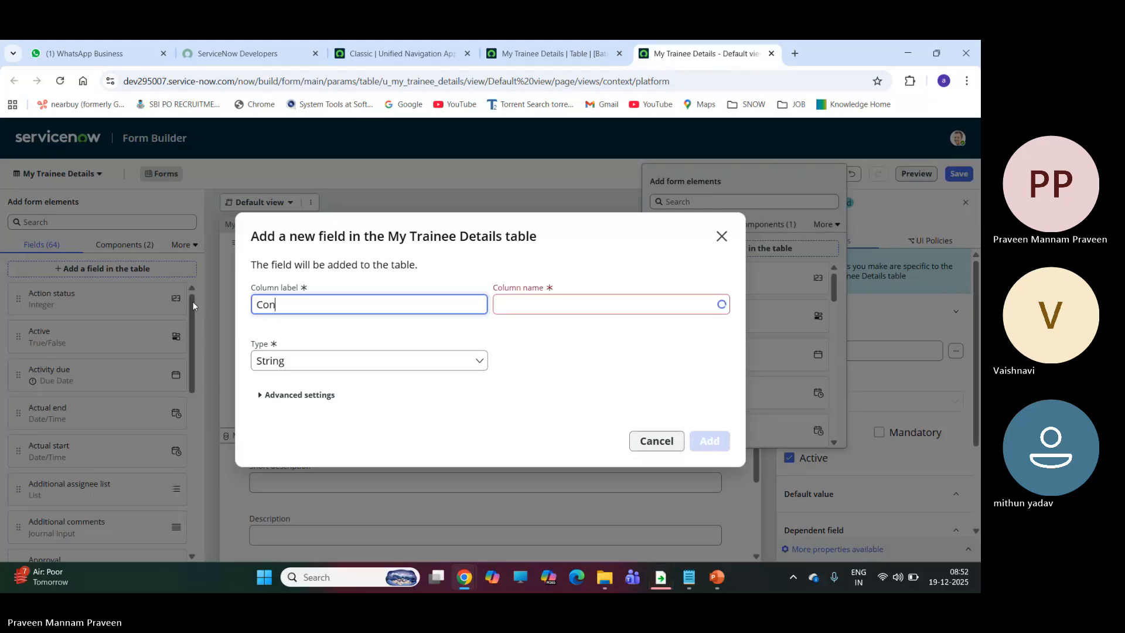
type("tact Number")
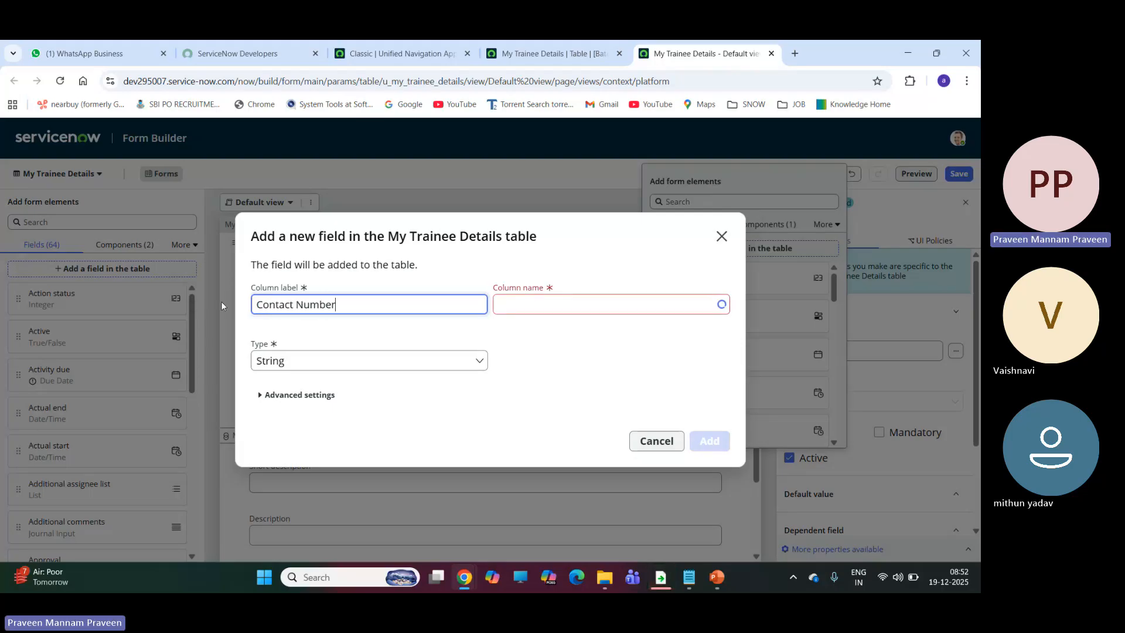
left_click(578, 335)
left_click(707, 440)
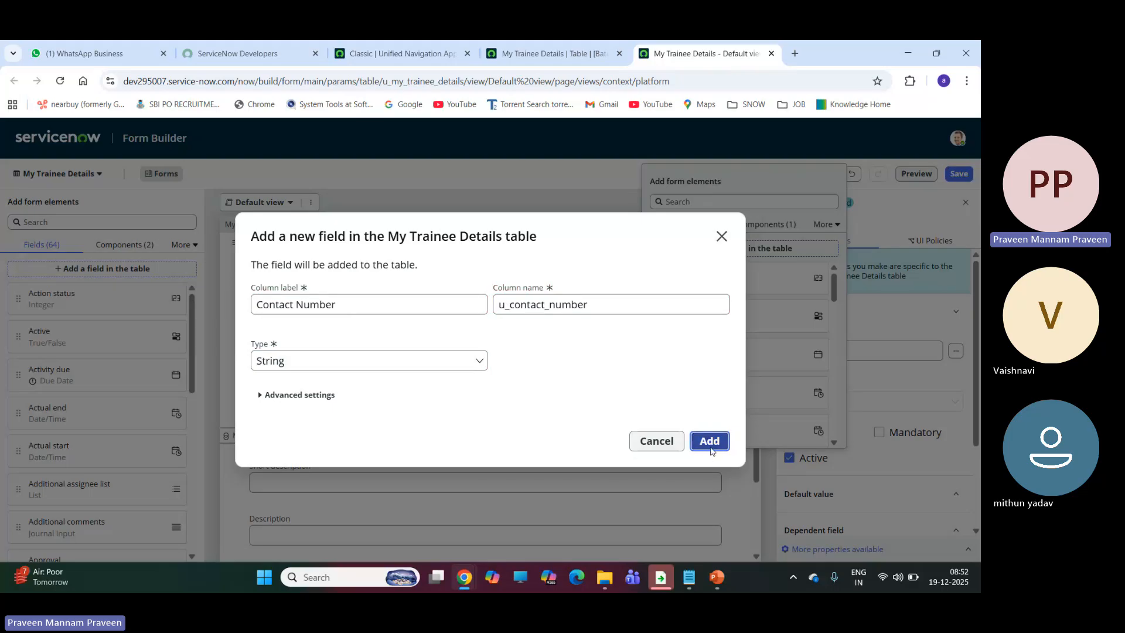
left_click(710, 432)
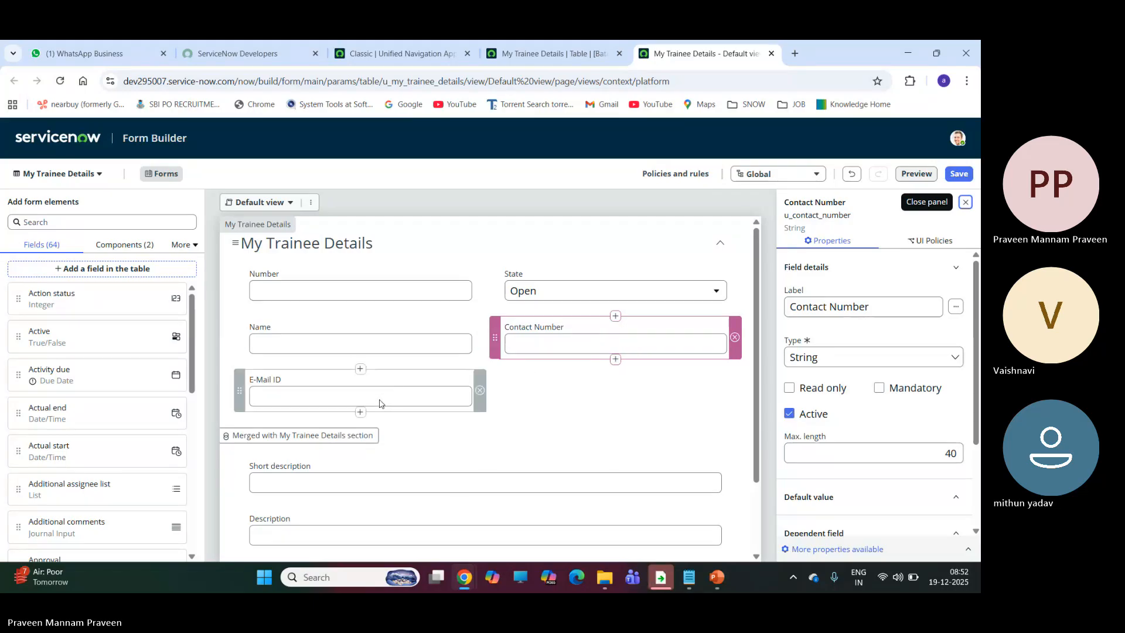
left_click(615, 360)
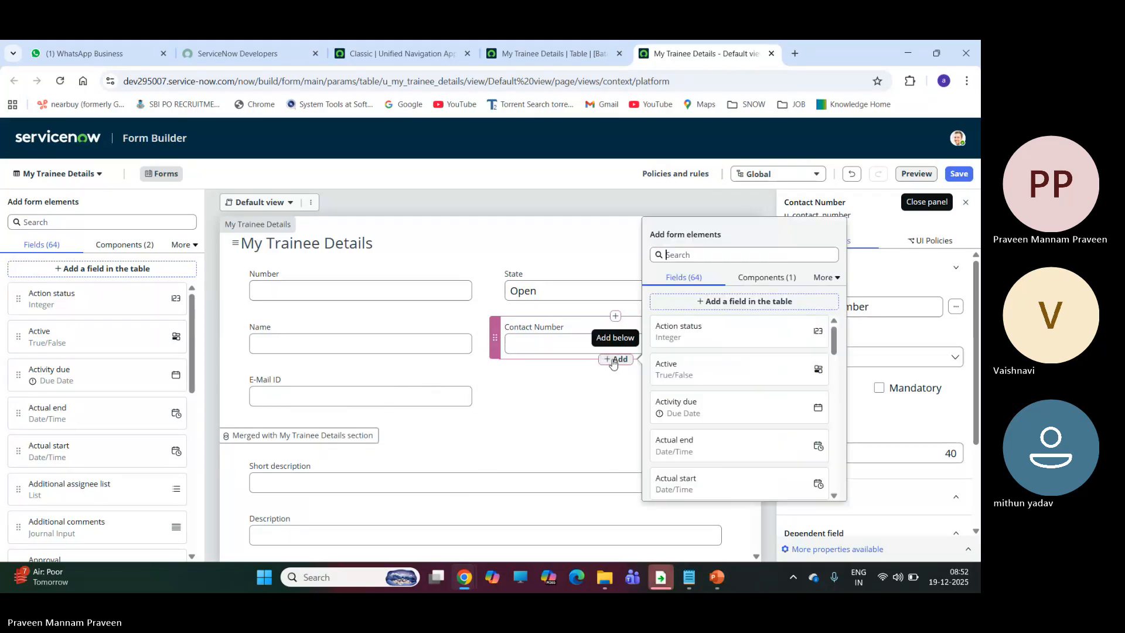
left_click(744, 304)
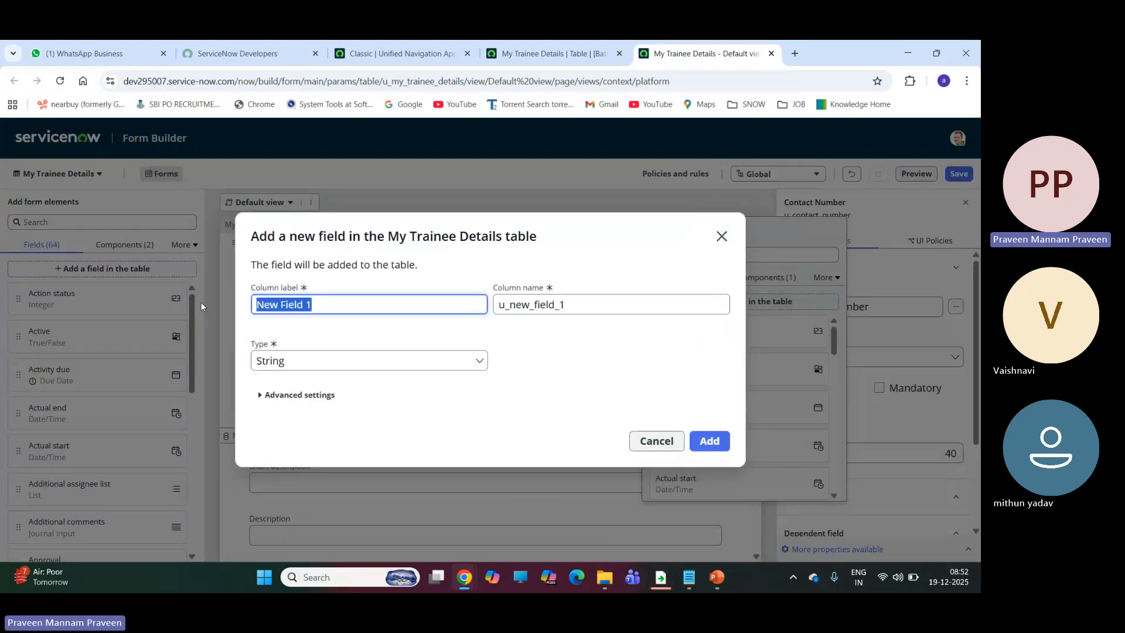
type("Gen")
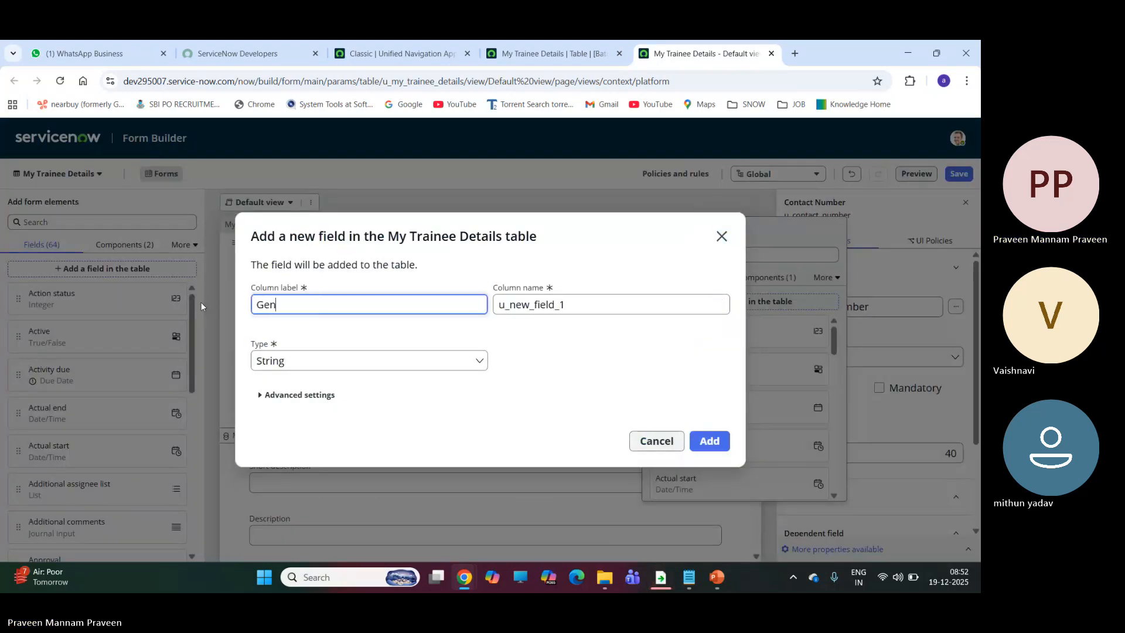
type("der")
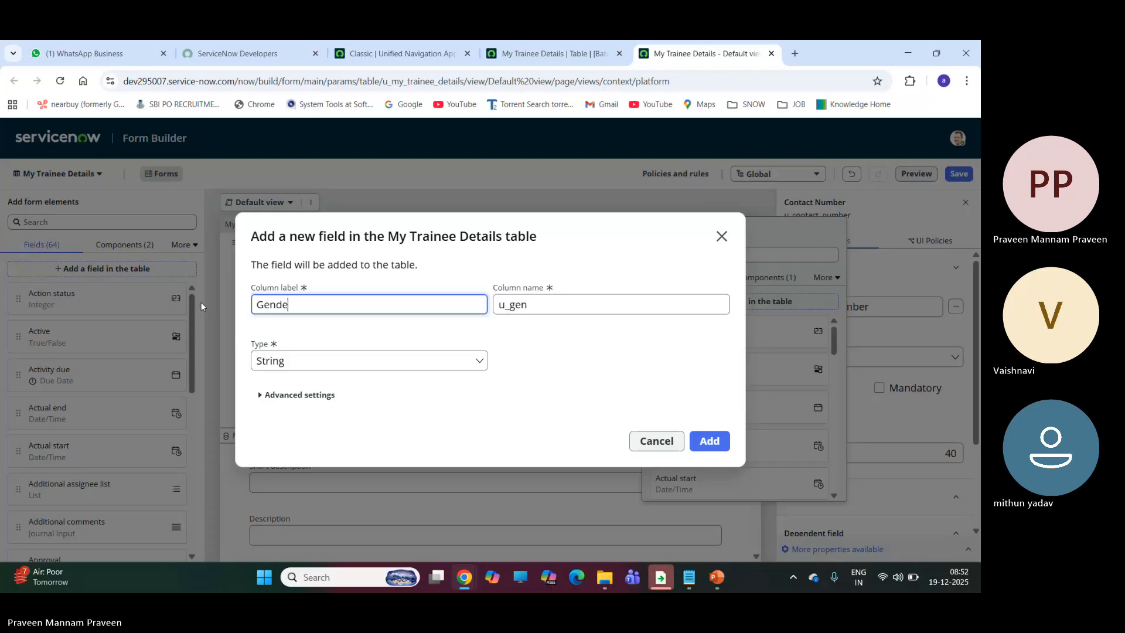
left_click(544, 343)
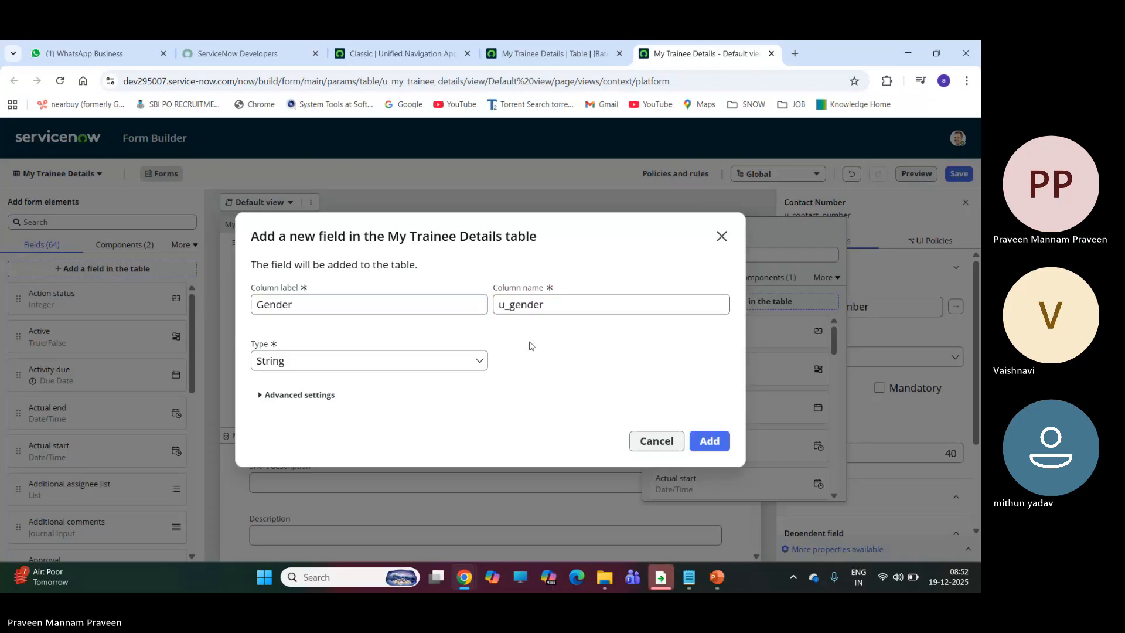
left_click(281, 360)
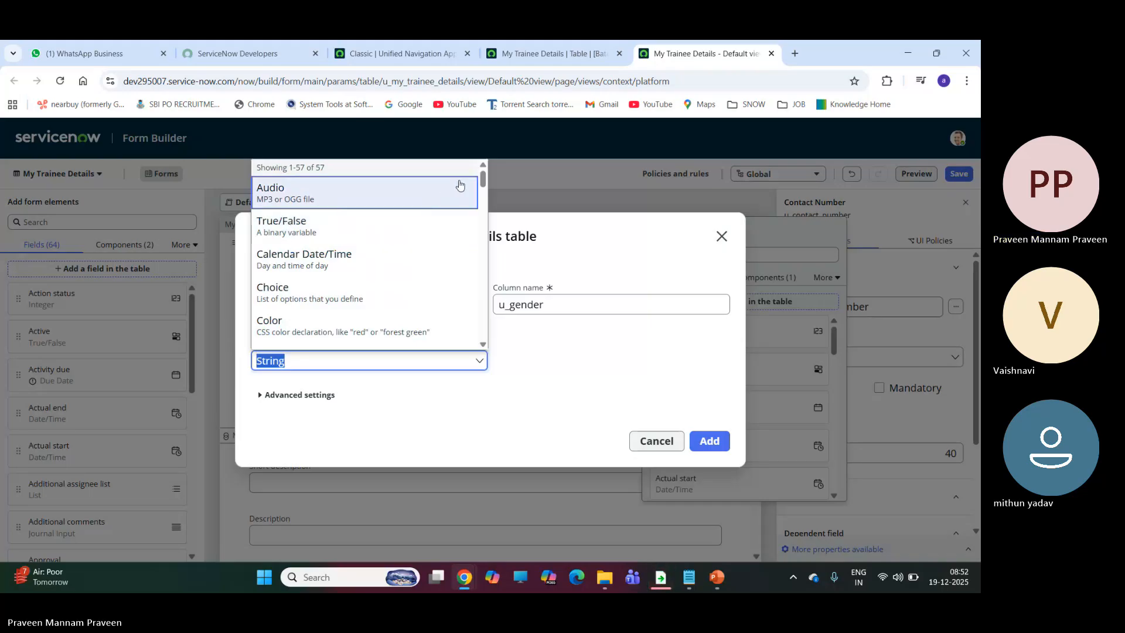
scroll(310, 245, "down", 1)
scroll(309, 245, "down", 4)
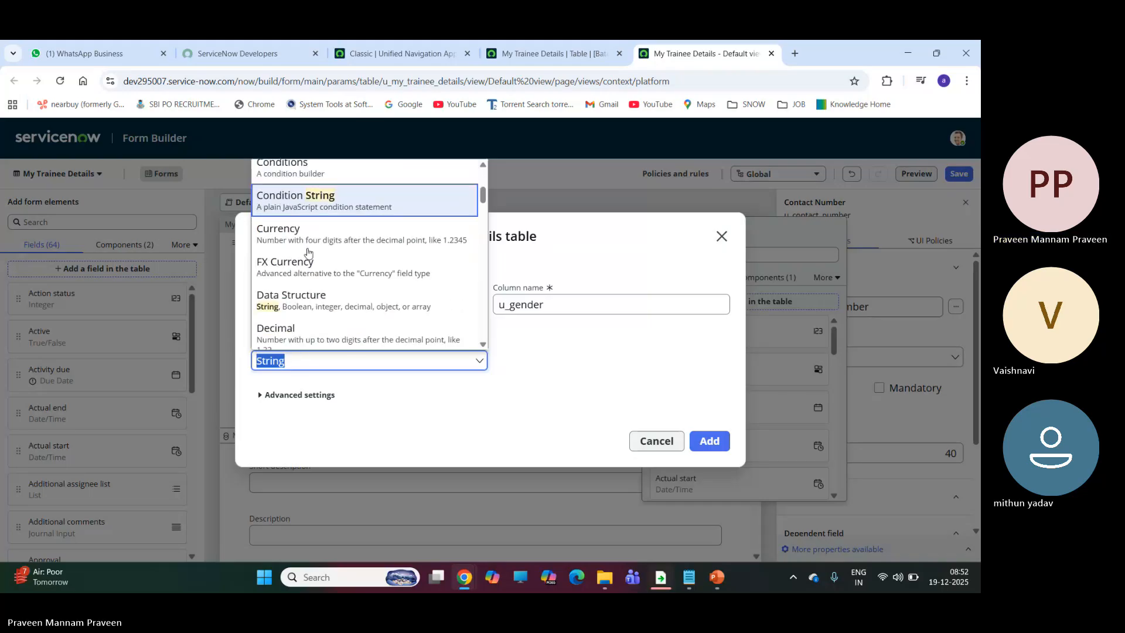
scroll(307, 257, "down", 5)
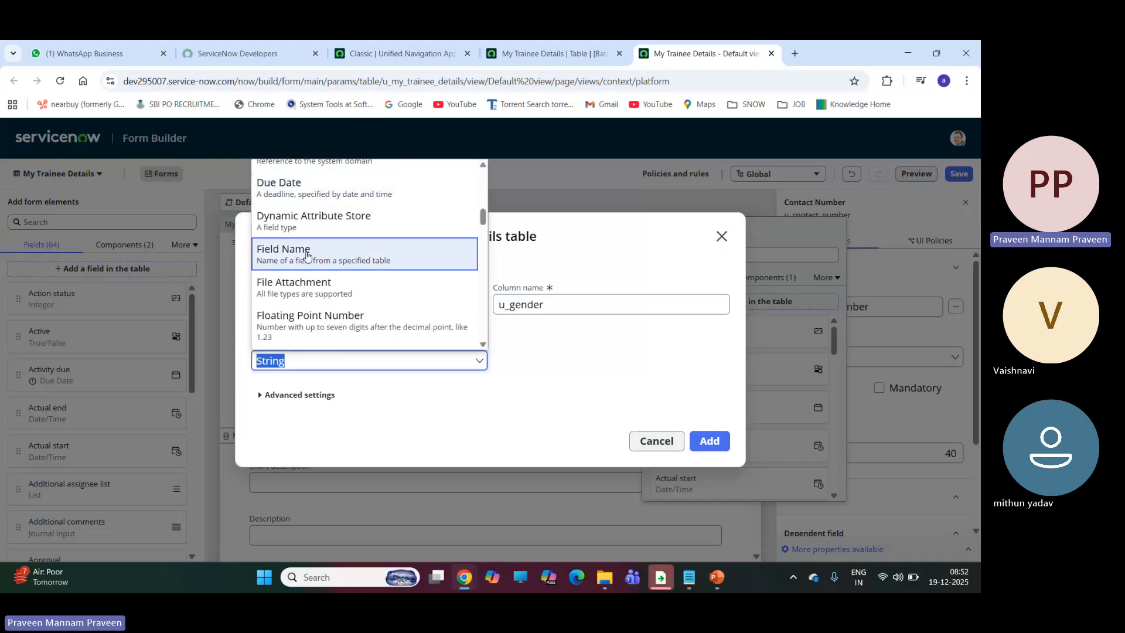
scroll(307, 256, "down", 3)
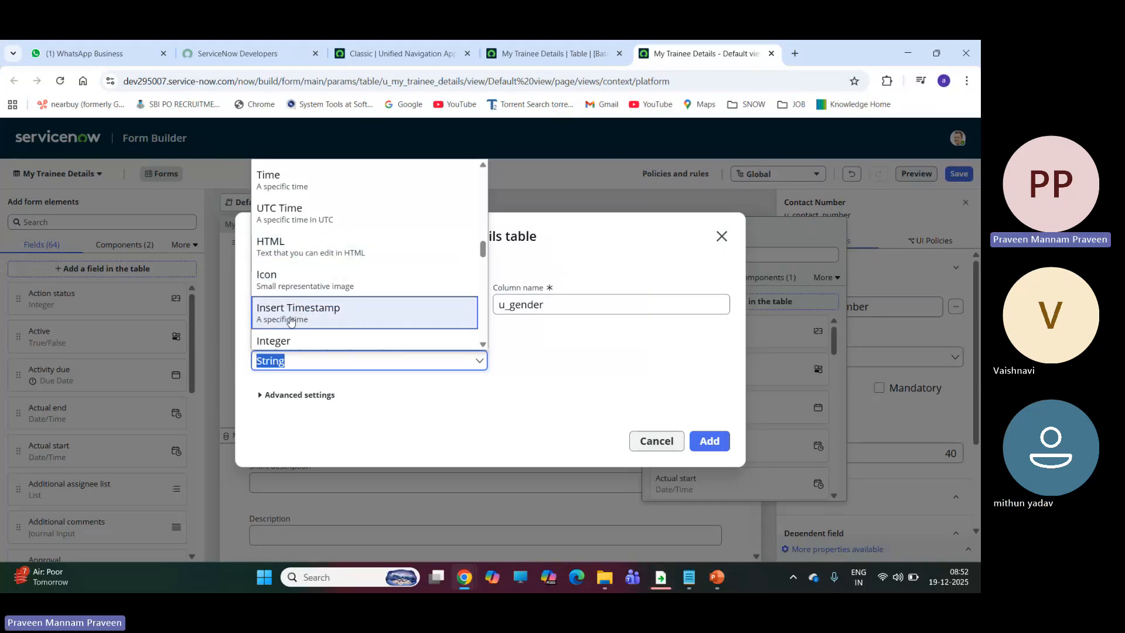
scroll(291, 322, "down", 3)
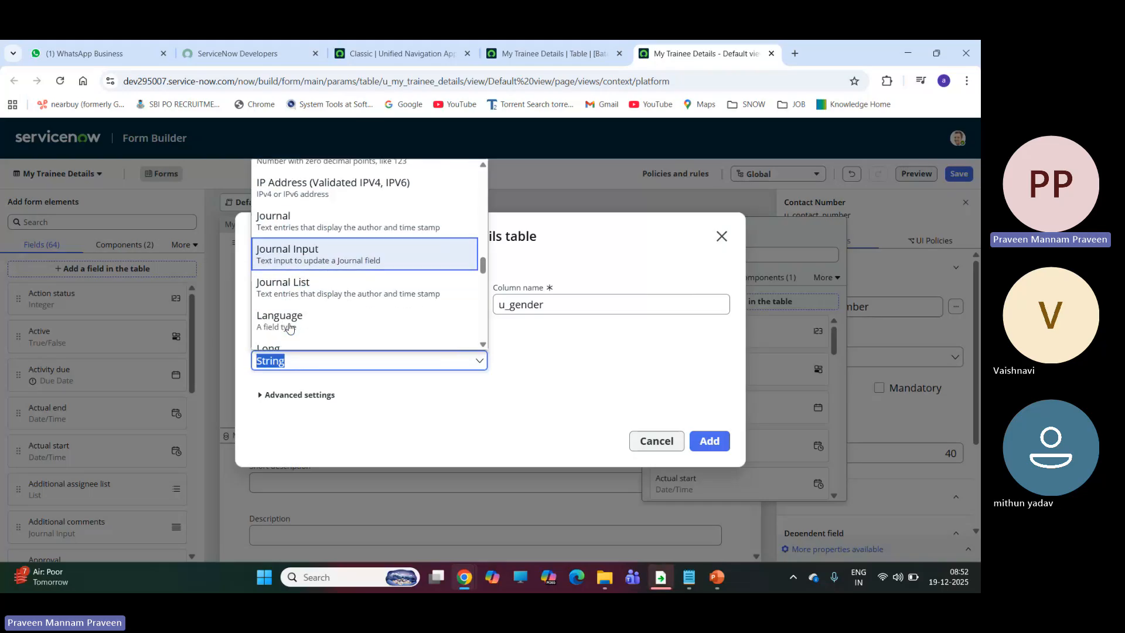
scroll(290, 328, "down", 2)
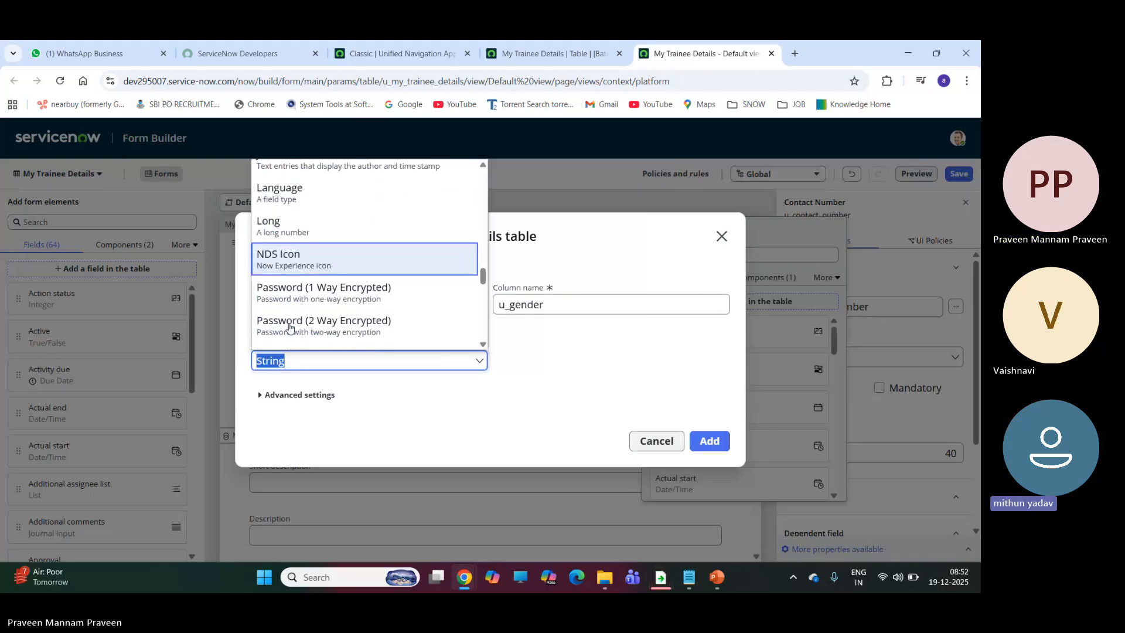
scroll(290, 327, "down", 3)
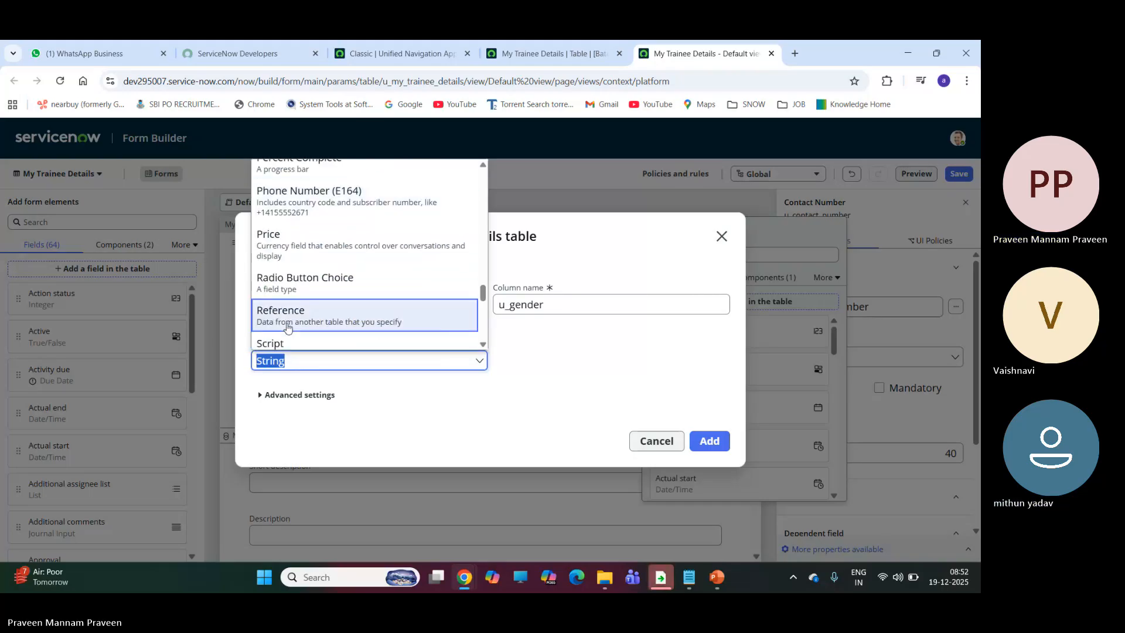
scroll(303, 272, "up", 1)
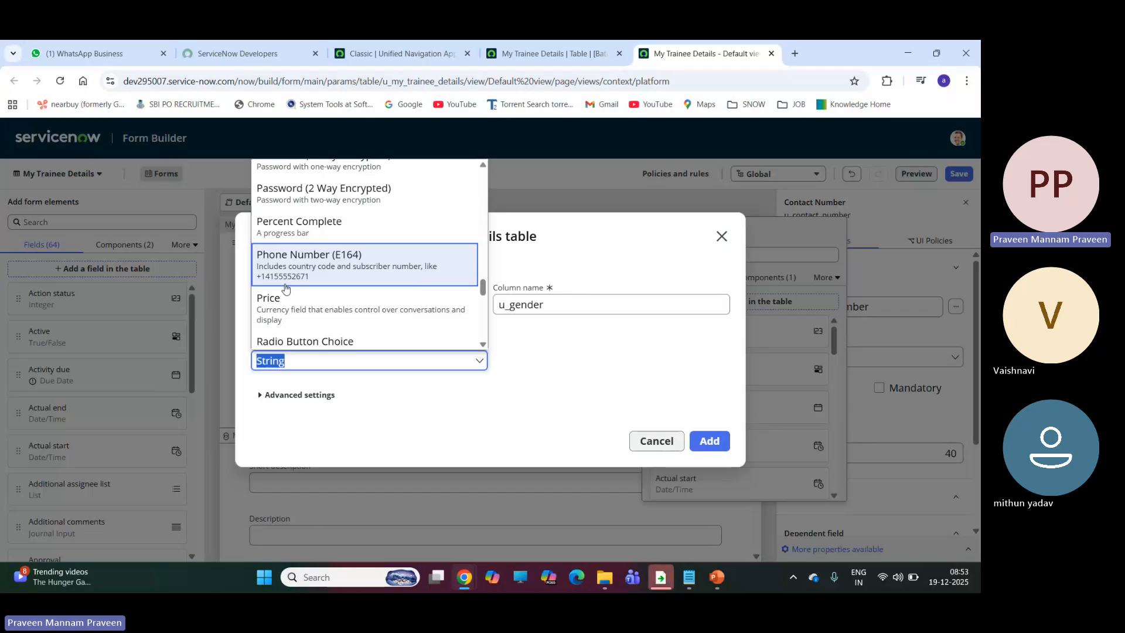
left_click(596, 360)
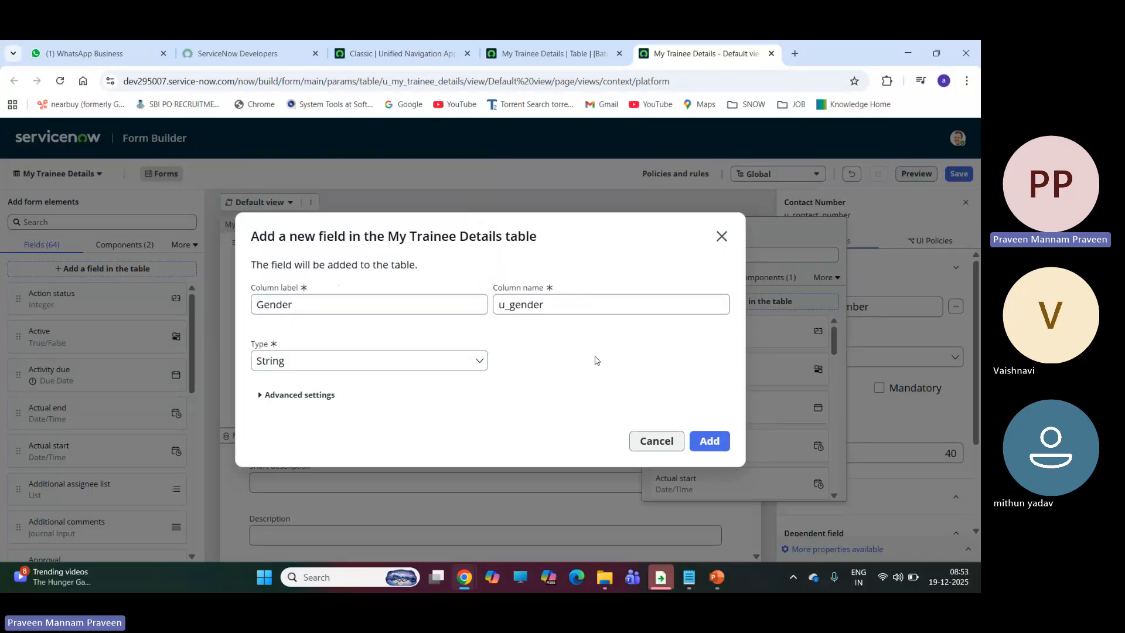
left_click(723, 236)
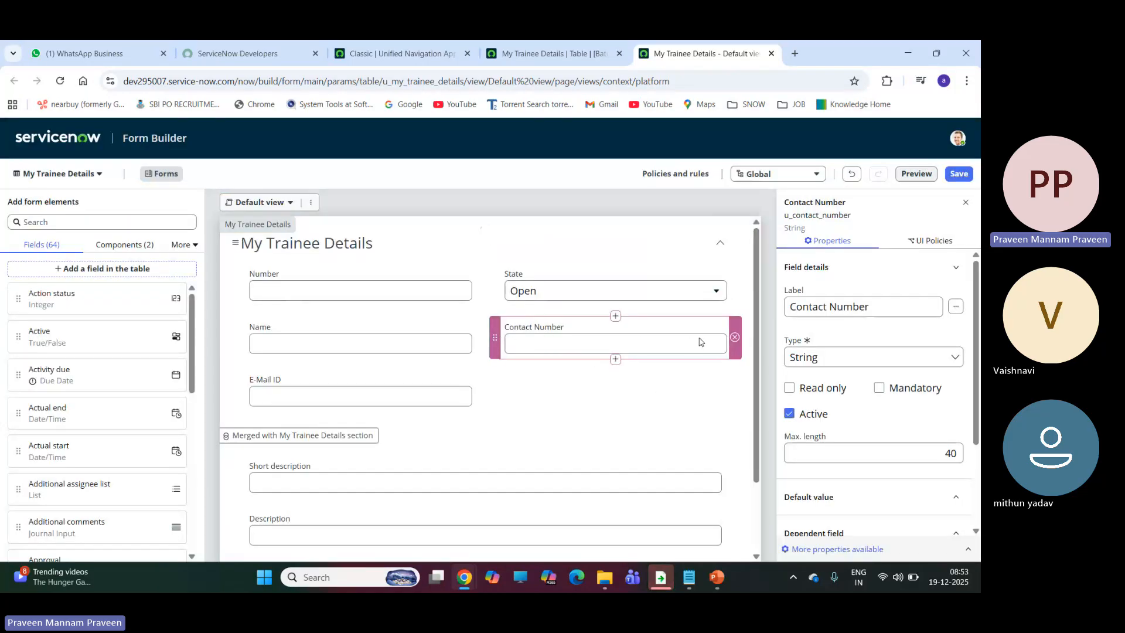
Step: Remove the Contact Number field from the form and define a new table field labelled Phone number below the State field
left_click(735, 337)
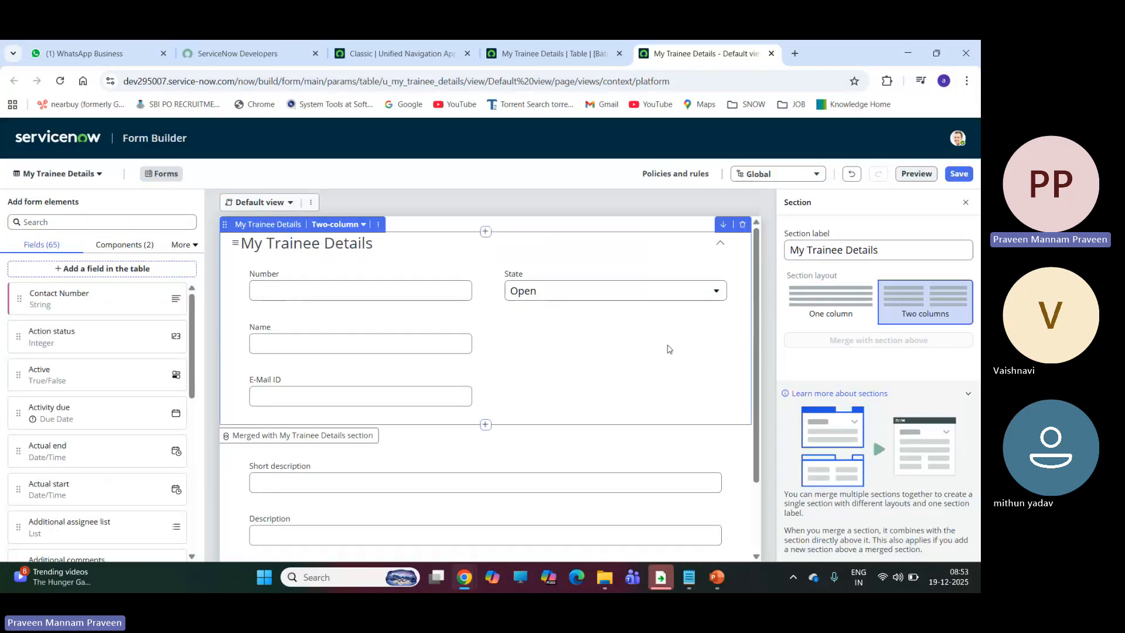
left_click(615, 305)
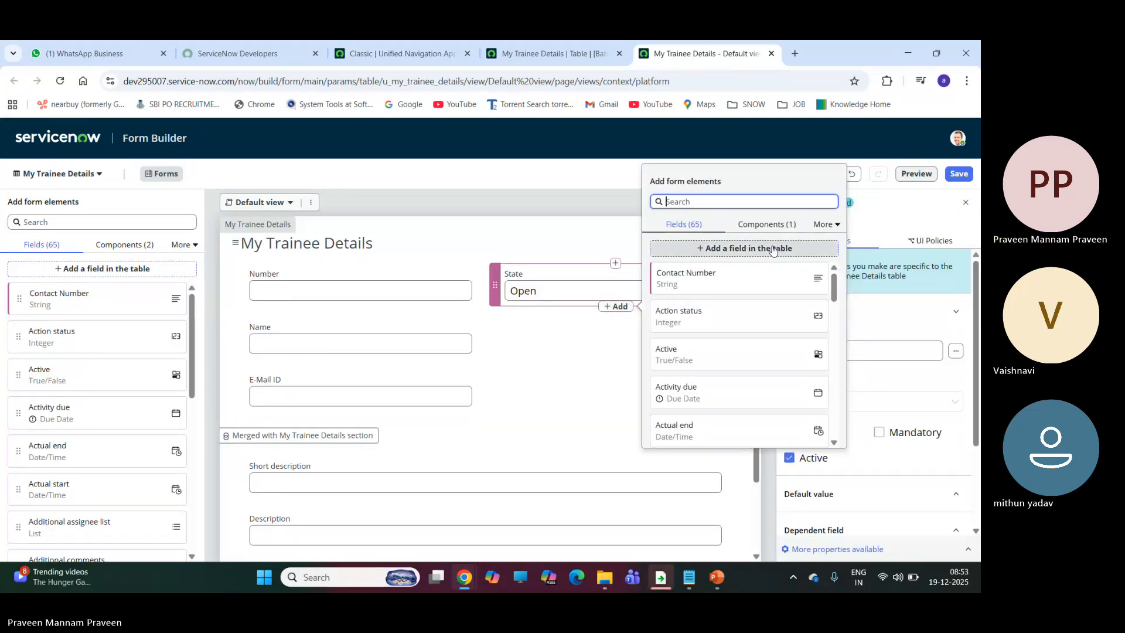
left_click(773, 249)
triple_click(287, 305)
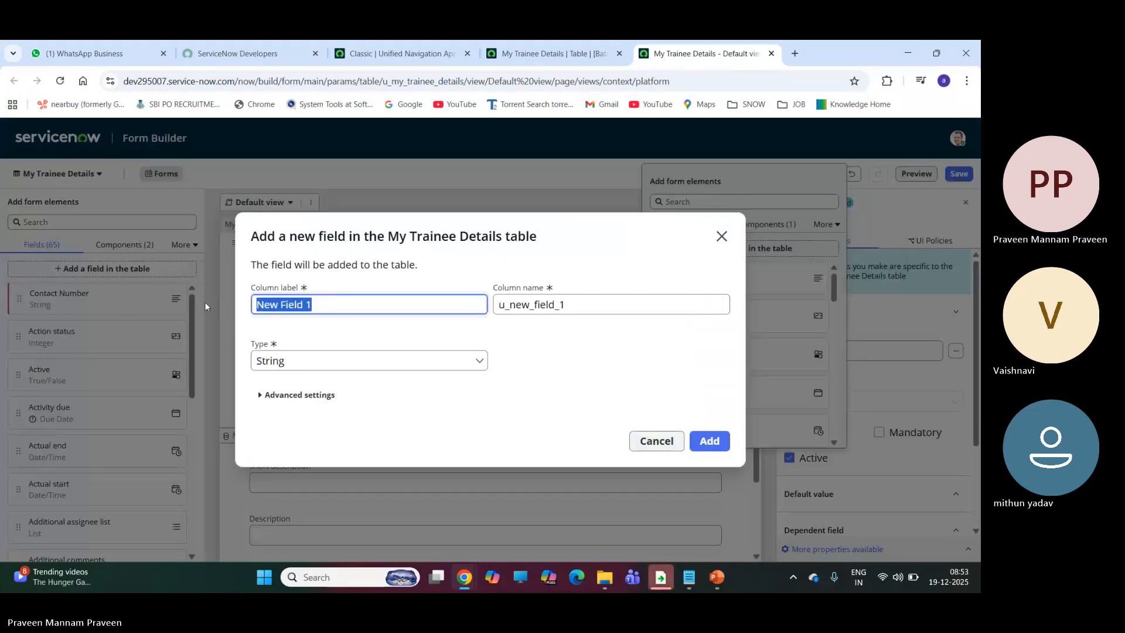
type("Phone ")
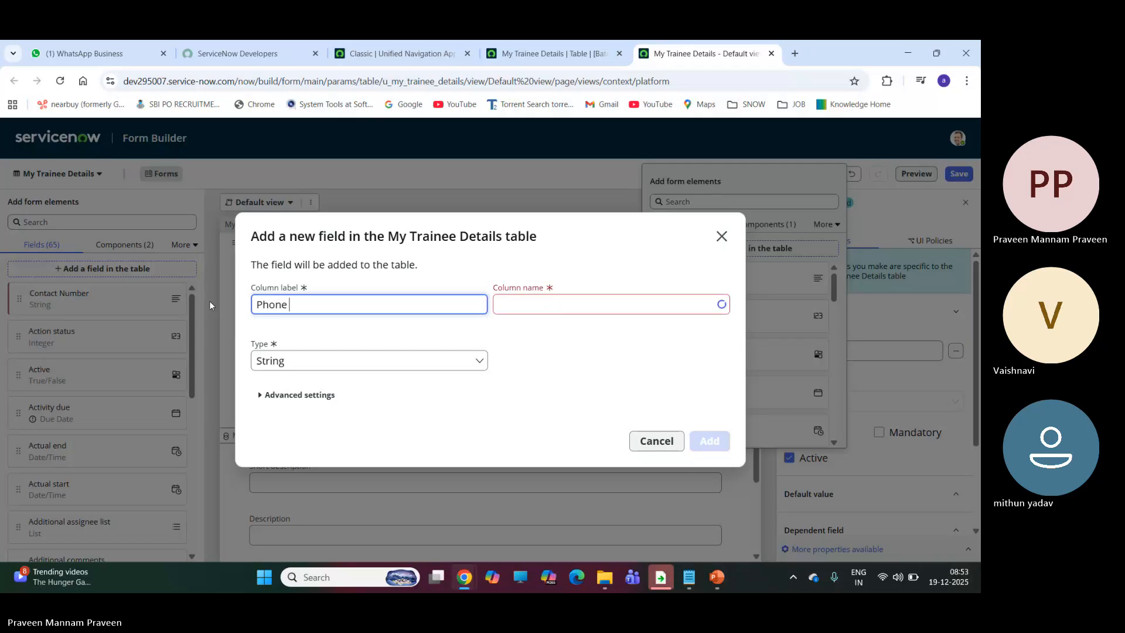
type("number")
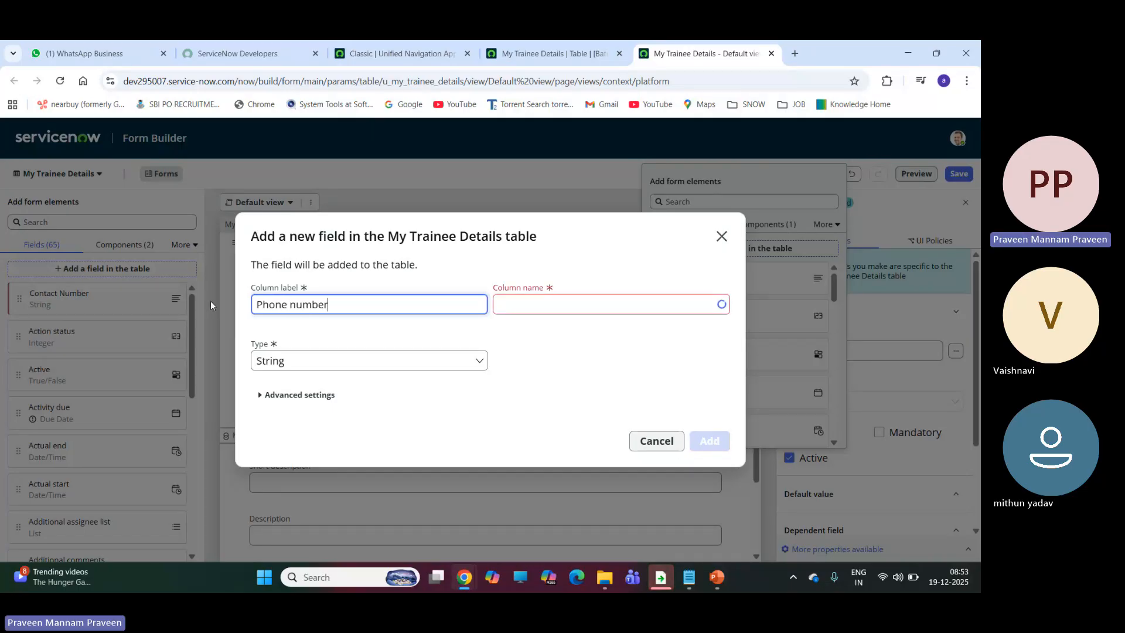
Step: Set the new field's type to Phone Number (E164) and add it to the form
left_click(315, 361)
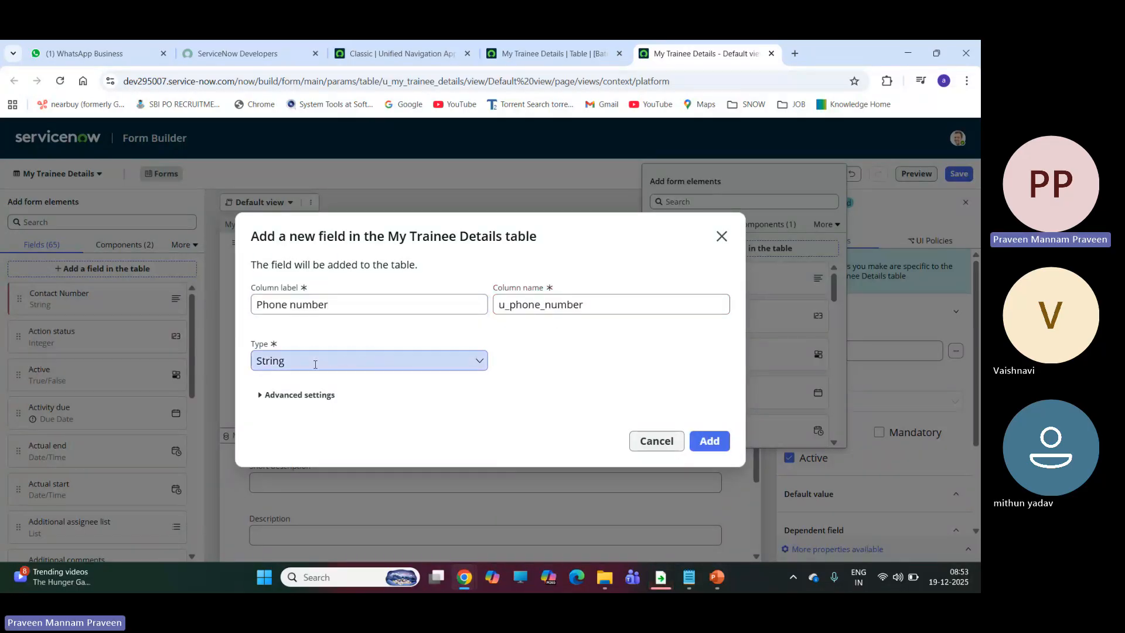
scroll(317, 285, "down", 5)
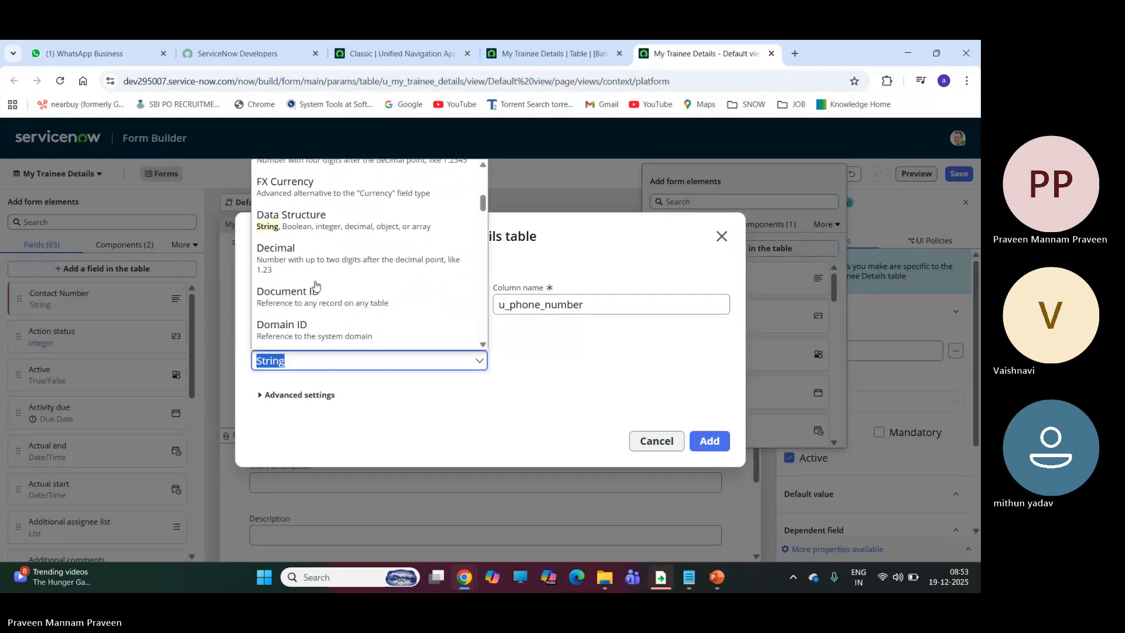
scroll(316, 286, "down", 4)
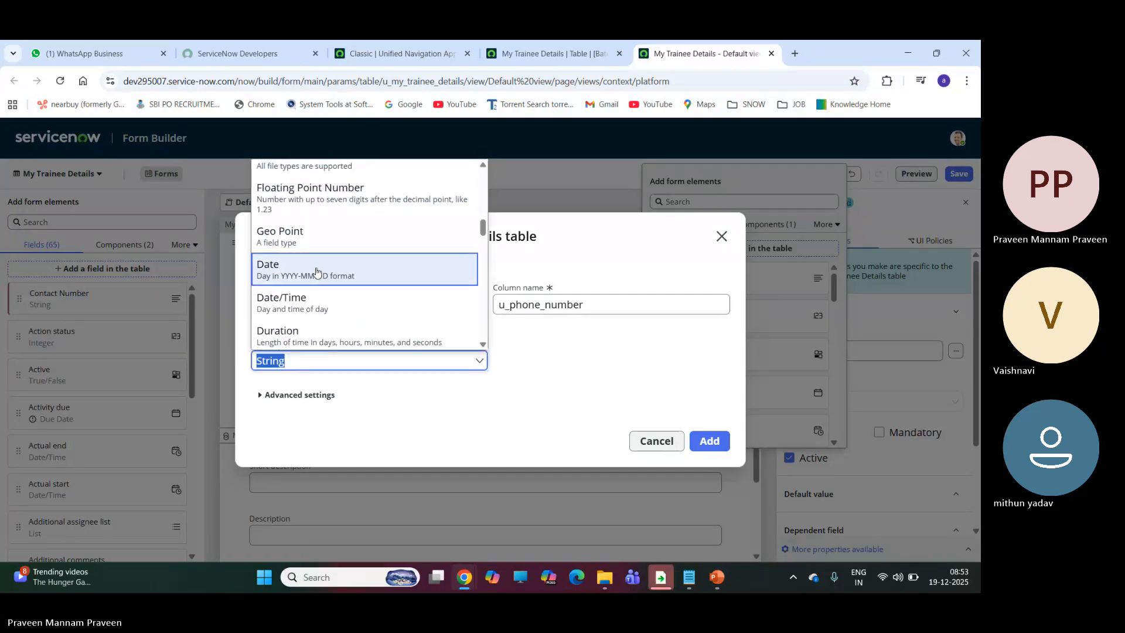
scroll(317, 272, "down", 5)
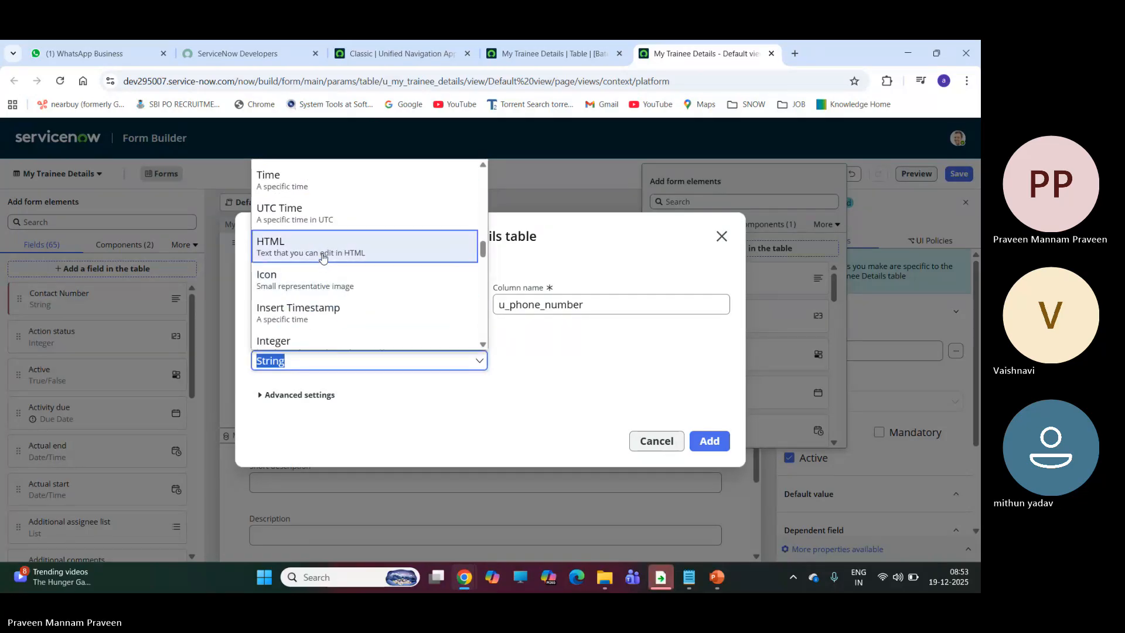
scroll(325, 246, "down", 5)
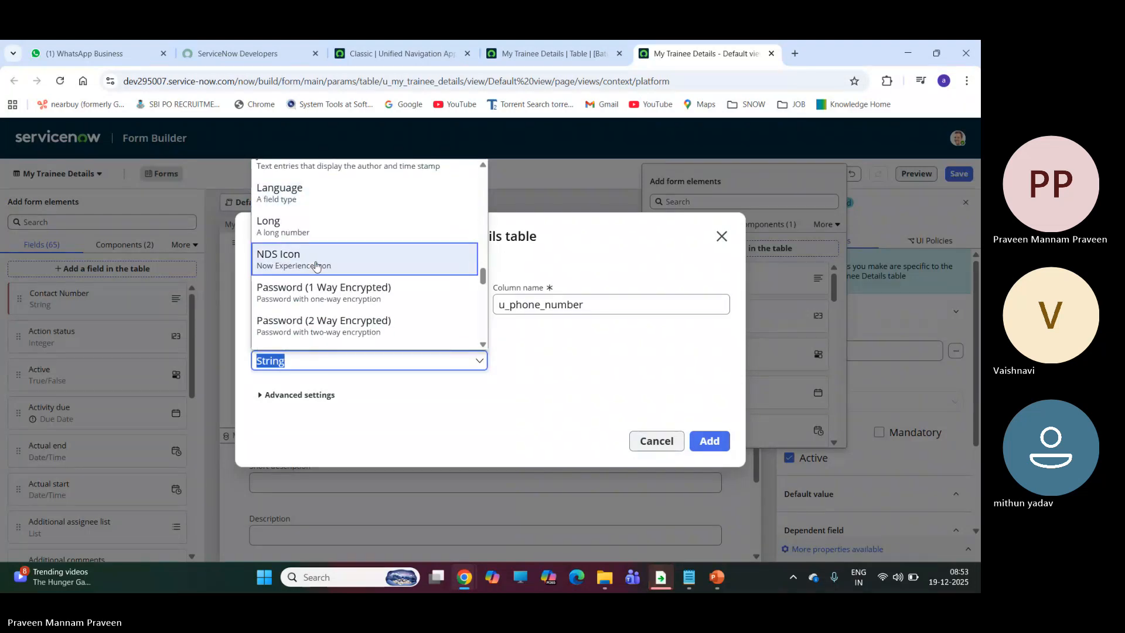
scroll(316, 262, "down", 1)
scroll(354, 260, "down", 1)
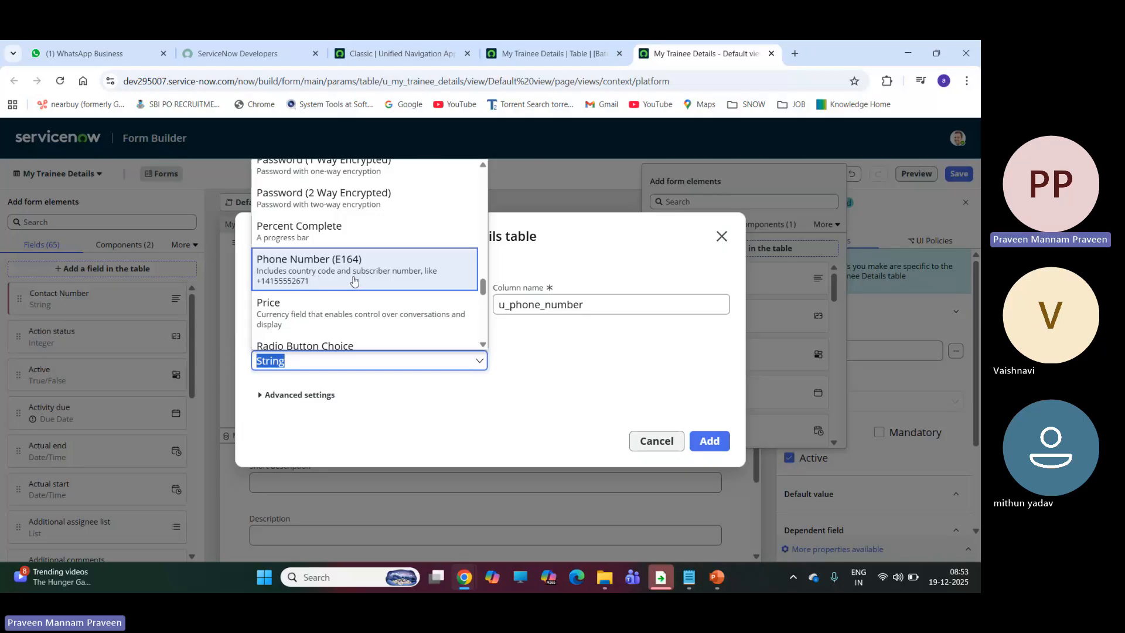
left_click(302, 279)
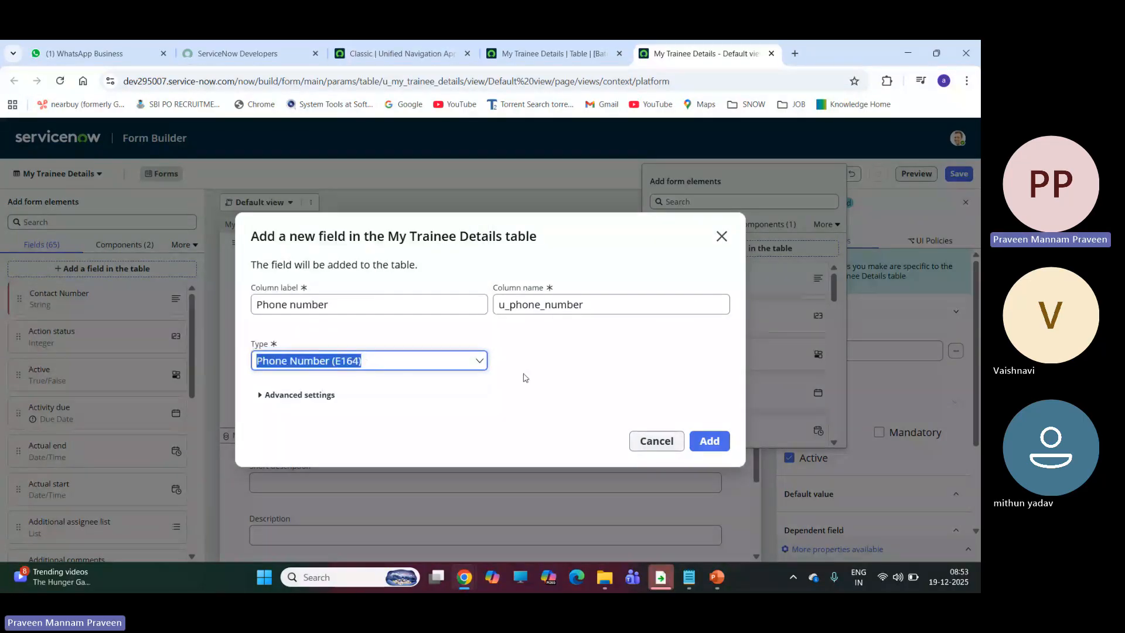
left_click(710, 441)
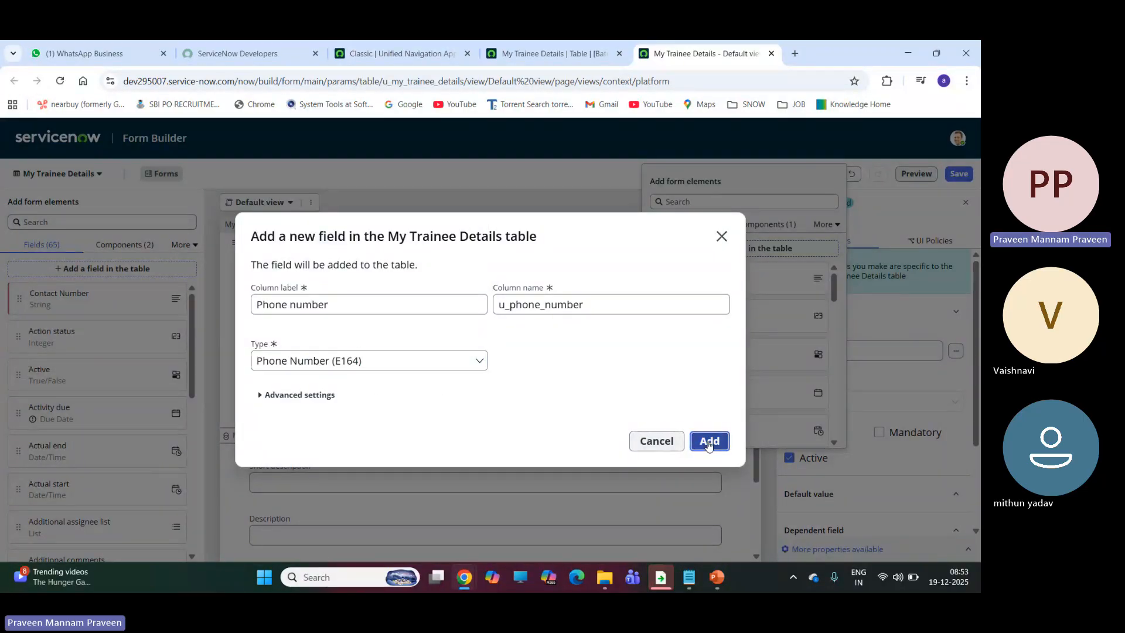
left_click(707, 433)
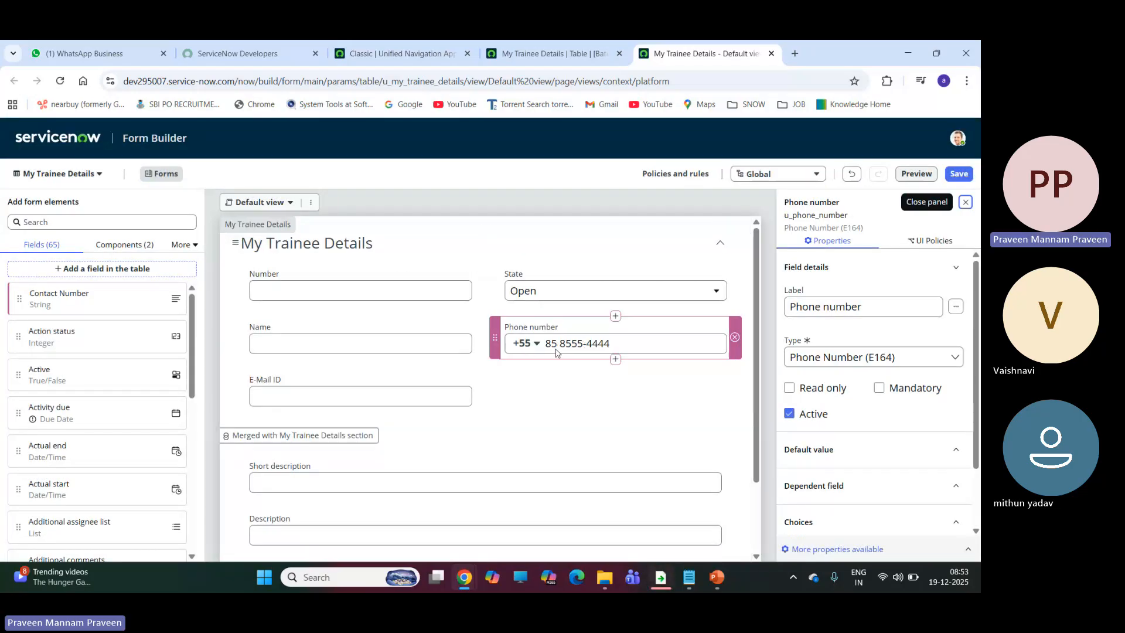
Step: Create a new Date field labelled DoB in the table and place it below the Phone number field
left_click(615, 359)
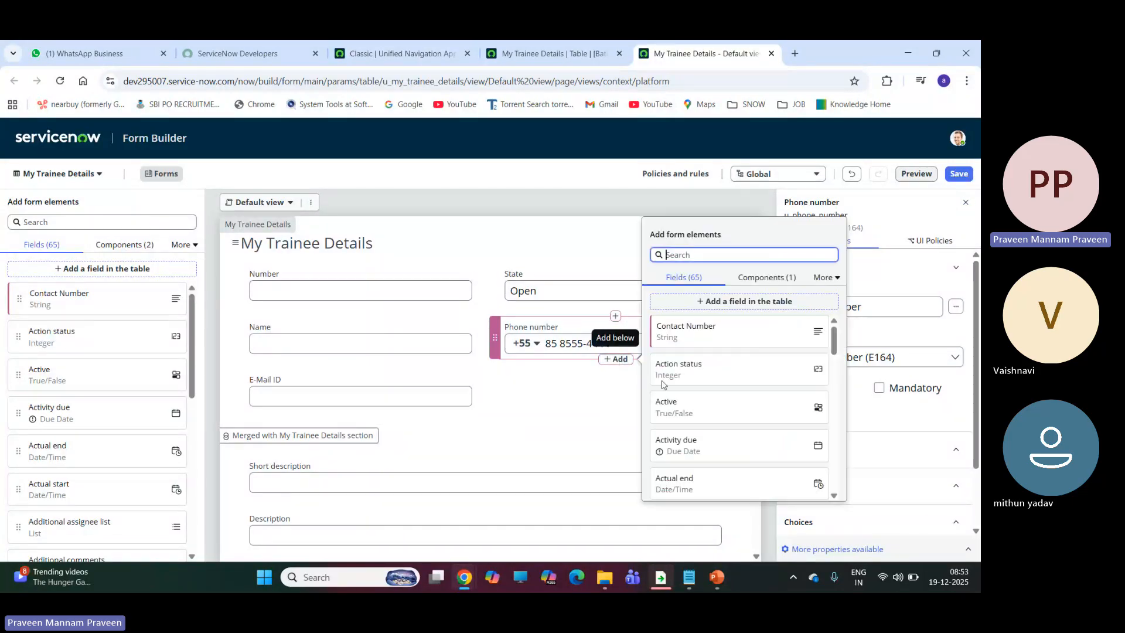
left_click(753, 305)
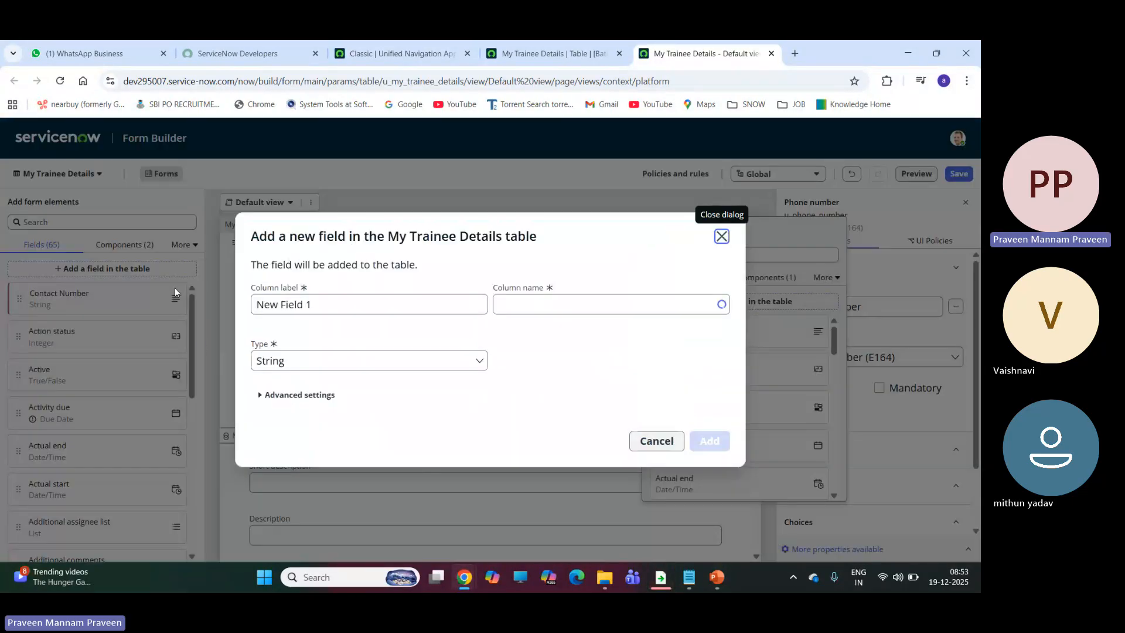
left_click(342, 307)
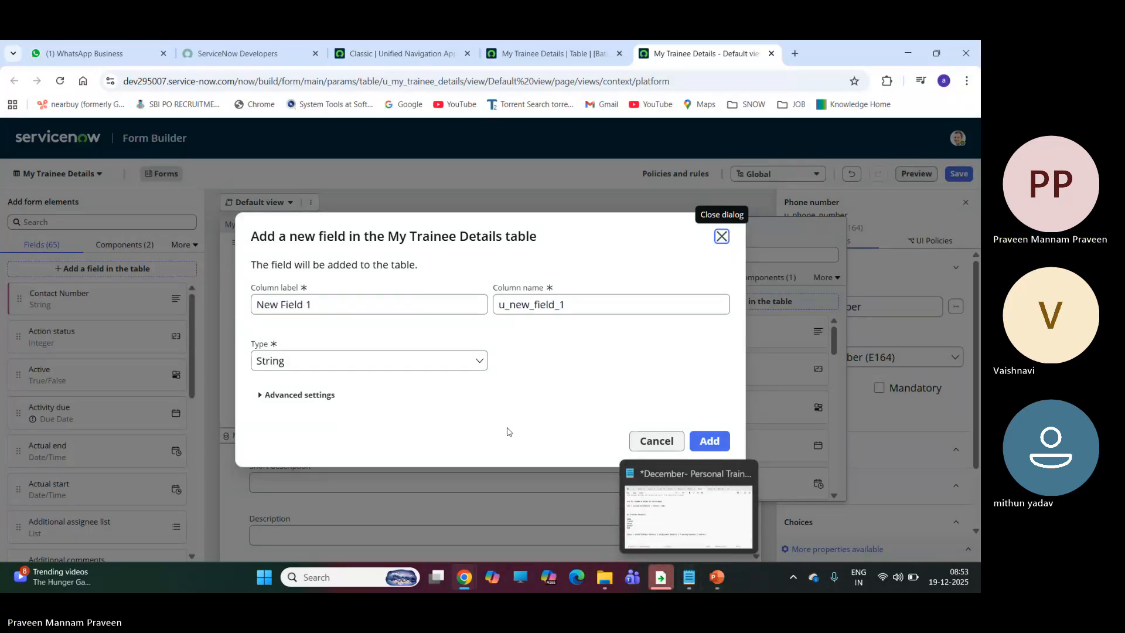
left_click_drag(323, 306, 202, 290)
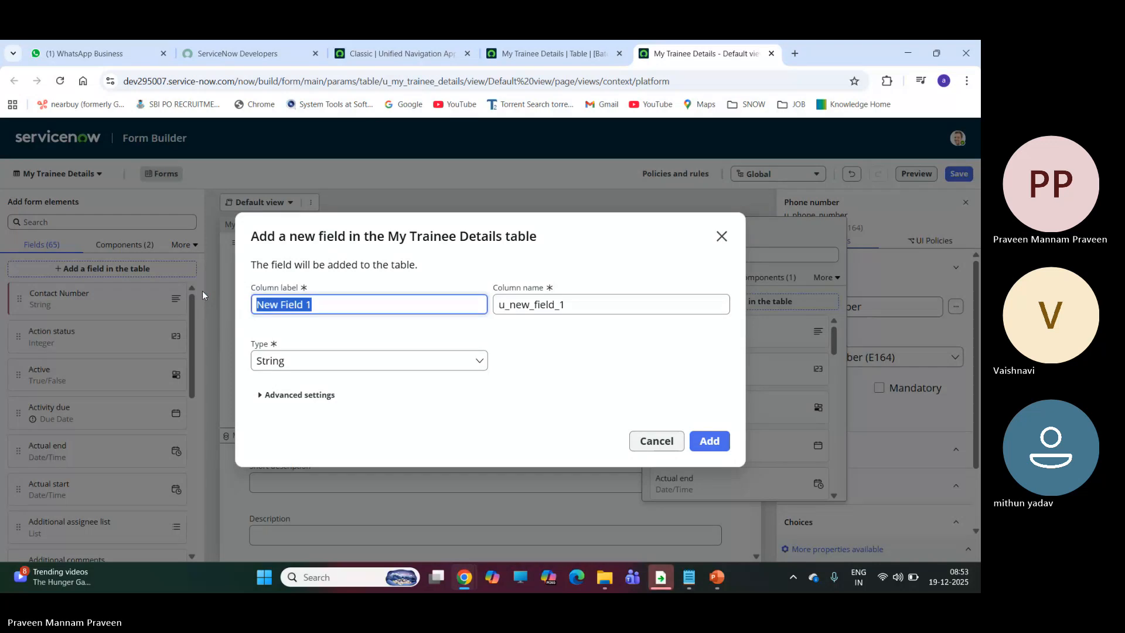
type("DoB")
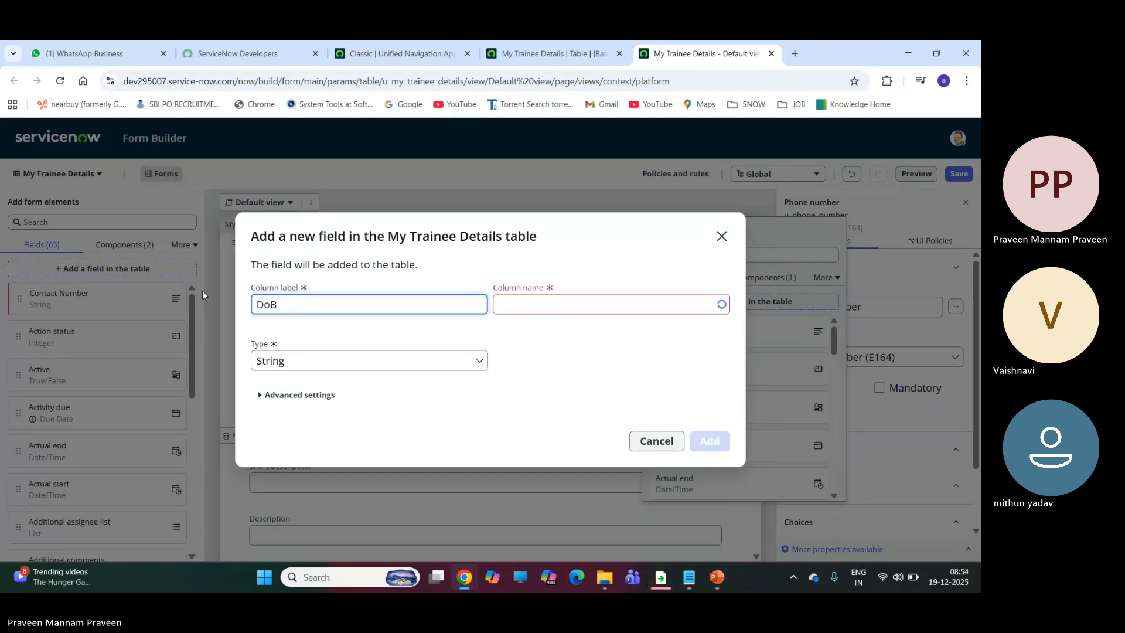
left_click(297, 361)
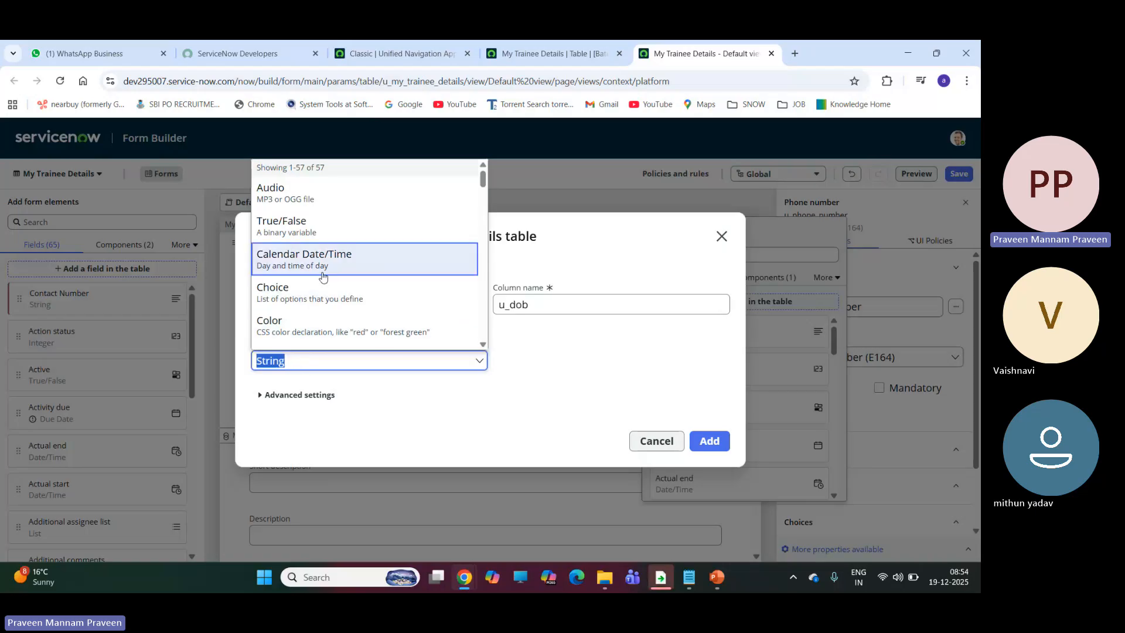
scroll(328, 246, "down", 5)
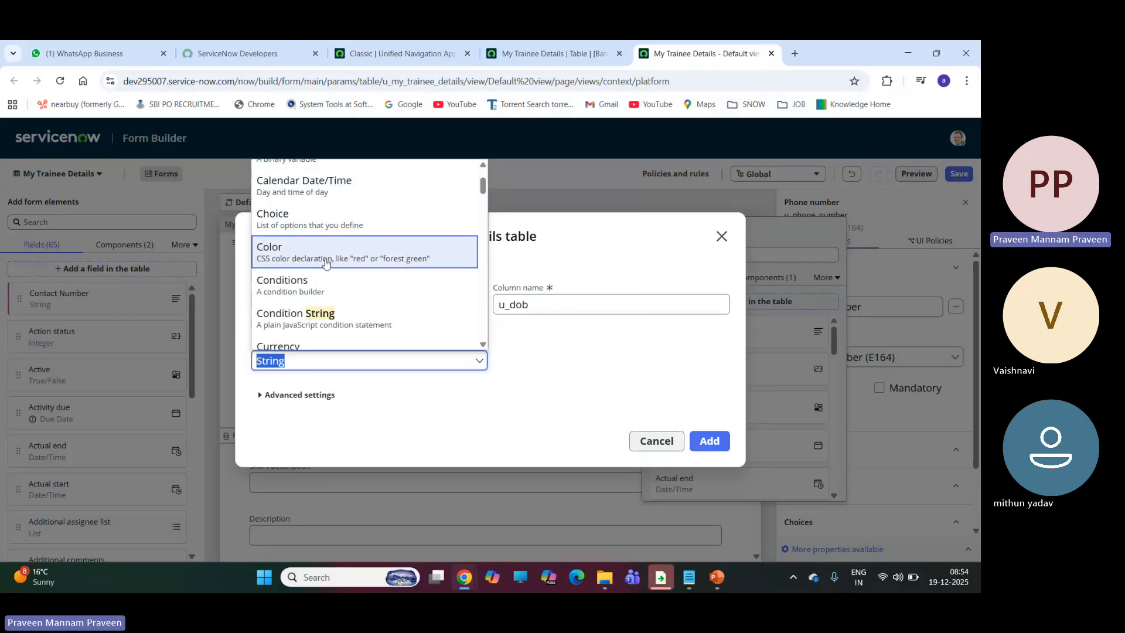
scroll(325, 273, "down", 5)
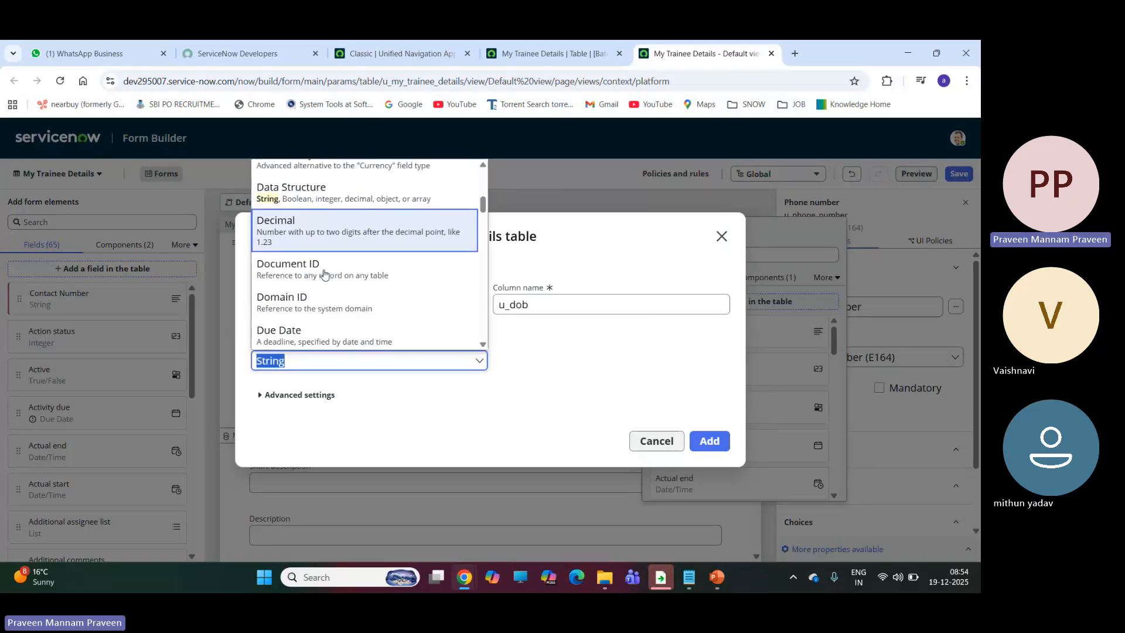
scroll(324, 276, "down", 1)
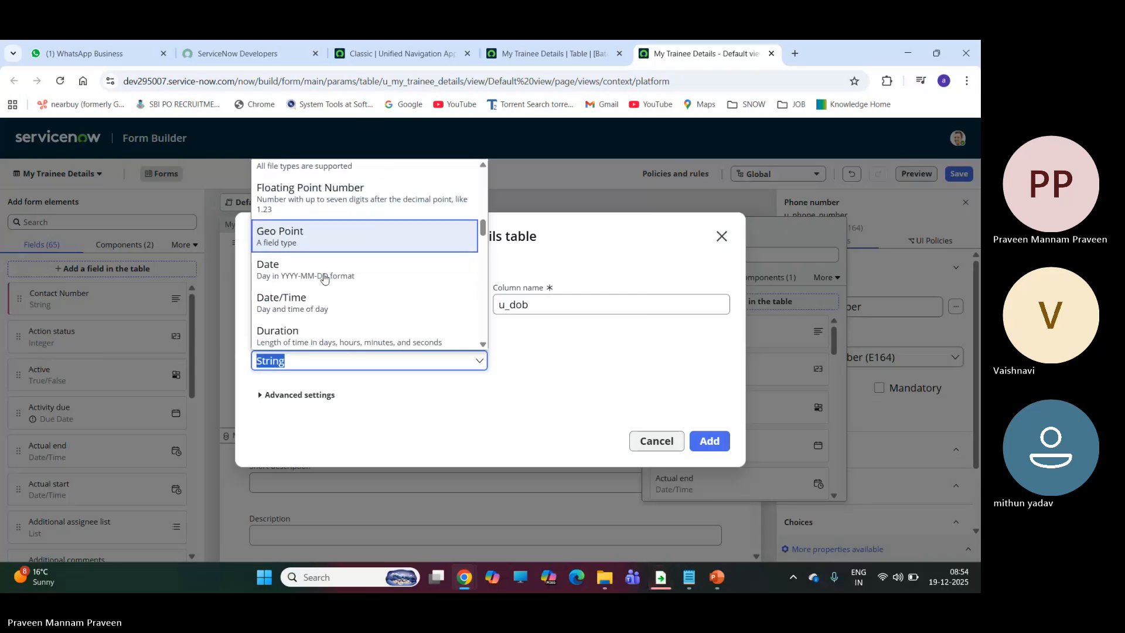
left_click(271, 277)
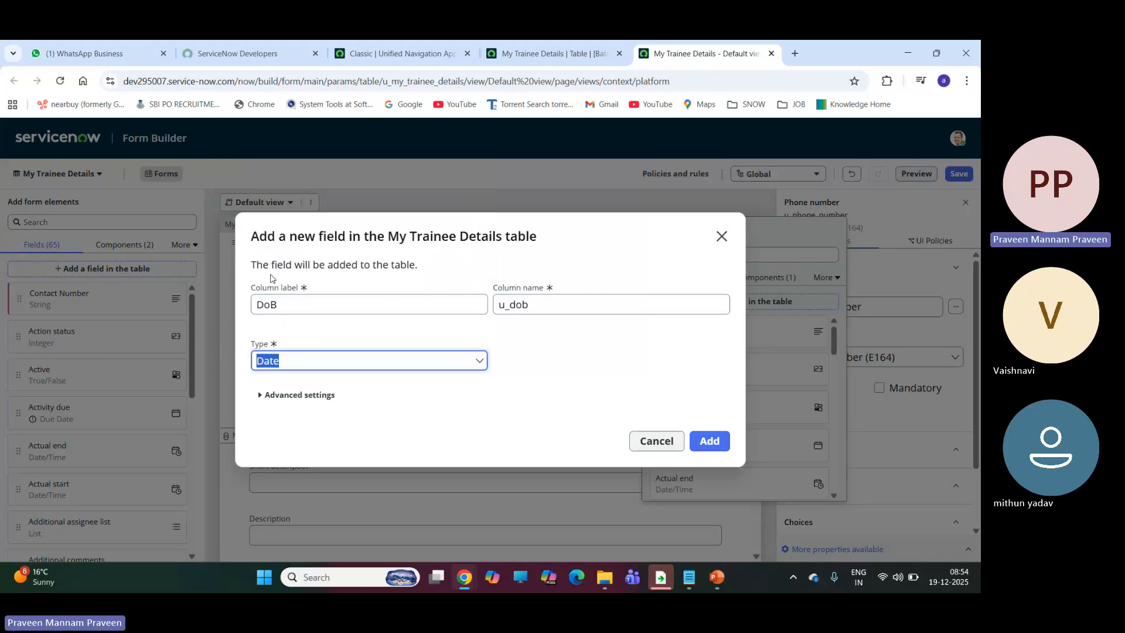
left_click(715, 446)
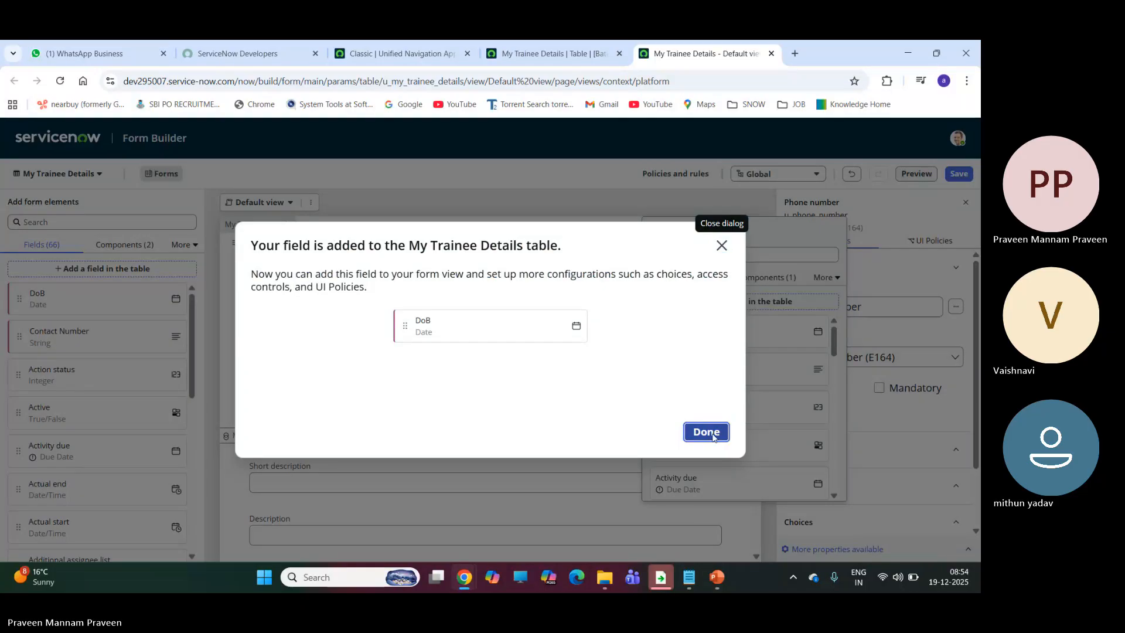
left_click(706, 432)
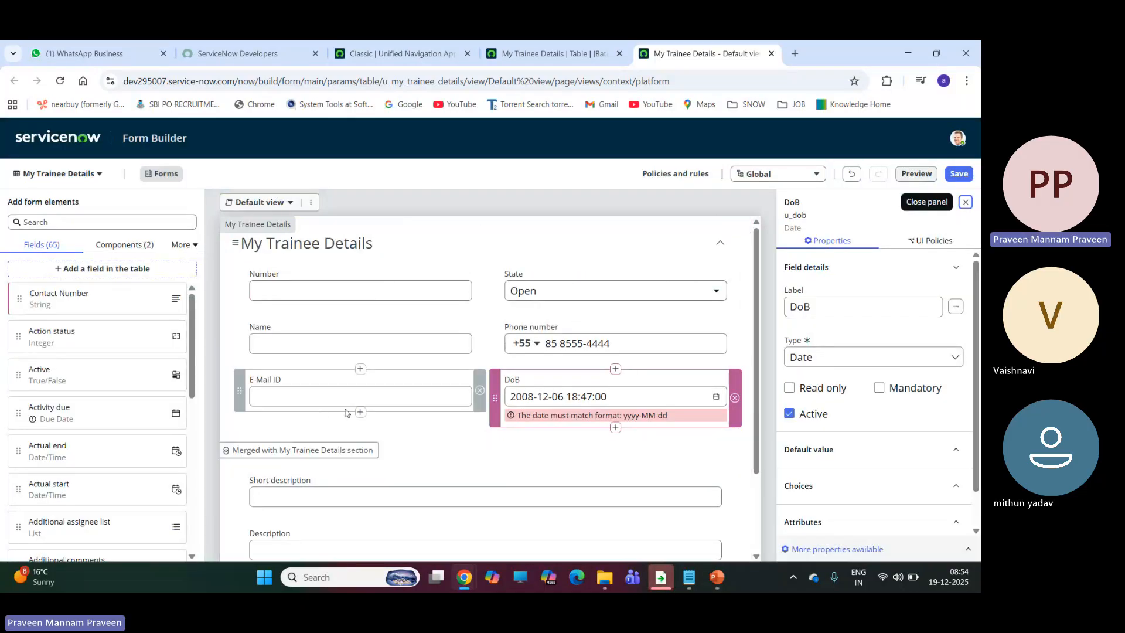
Step: Define a new table field labelled Gender below the E-Mail ID field
left_click(363, 412)
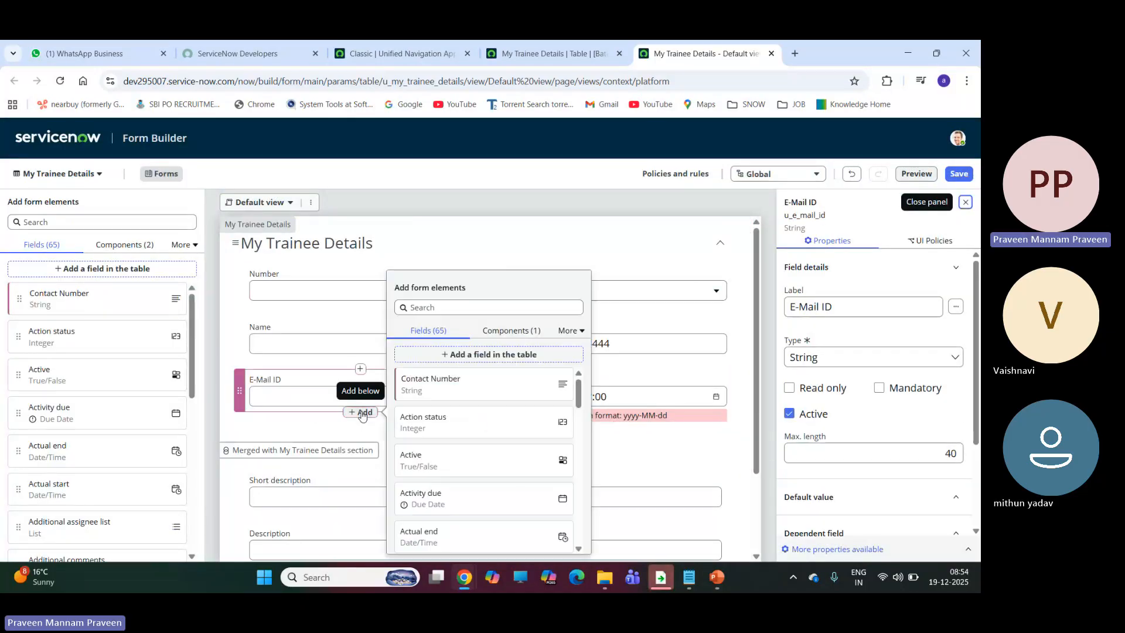
left_click(472, 358)
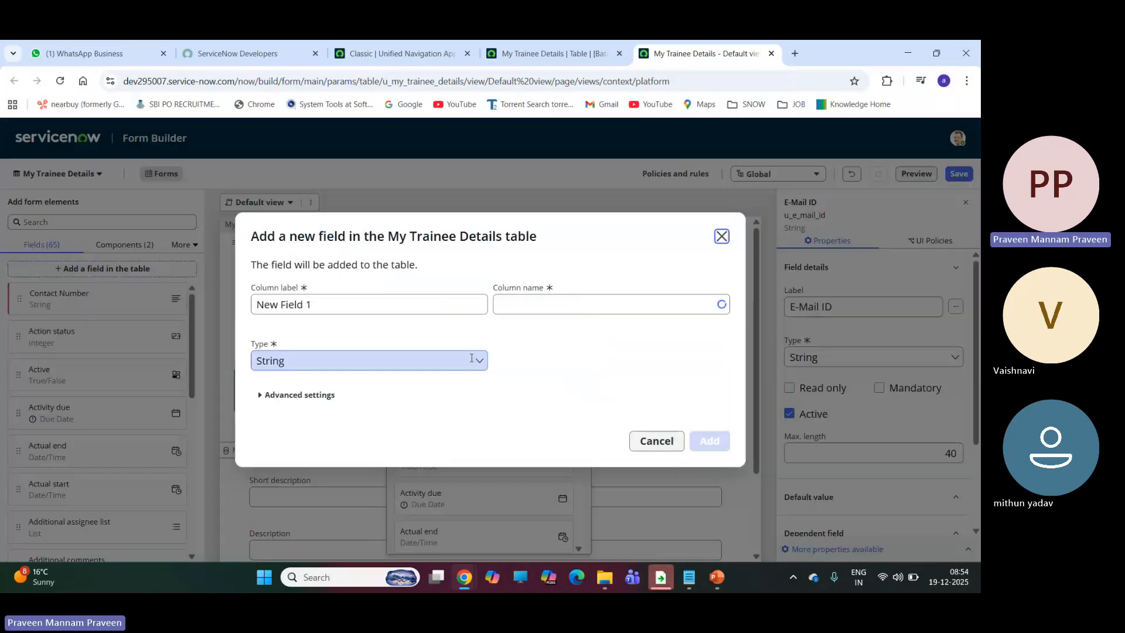
left_click(350, 305)
key("BackSpace")
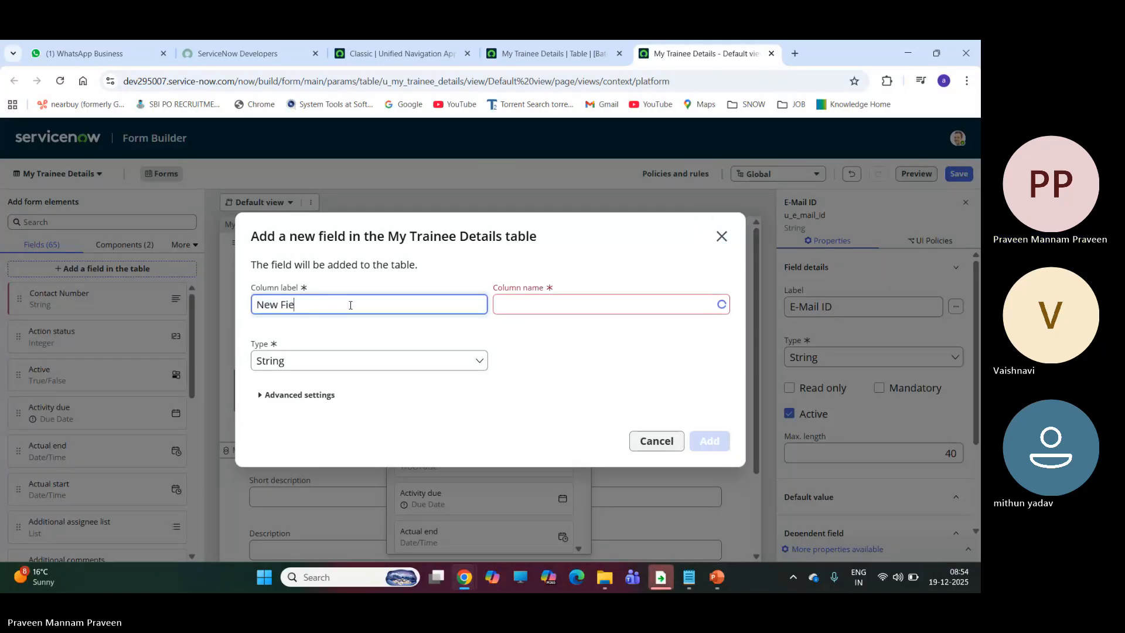
key("BackSpace")
key("BackSpace")
key("BackSpace")
key("BackSpace")
key("BackSpace")
key("BackSpace")
key("BackSpace")
type("Gender")
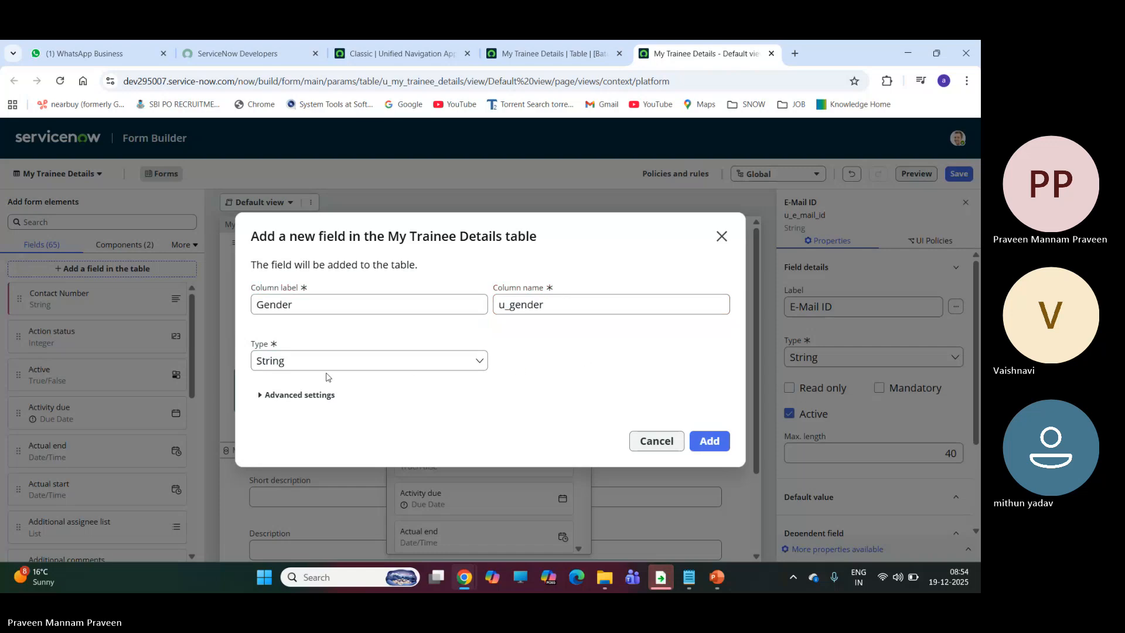
Step: Set the new Gender field's type to Radio Button Choice and add it to the form
left_click(299, 368)
scroll(326, 281, "down", 10)
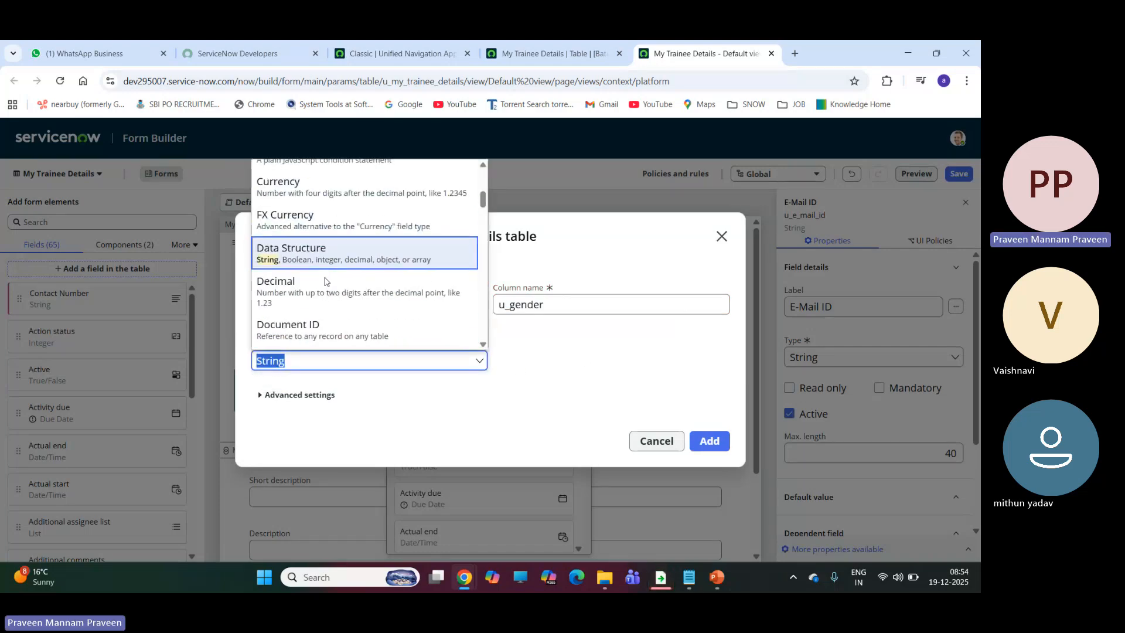
scroll(313, 303, "down", 15)
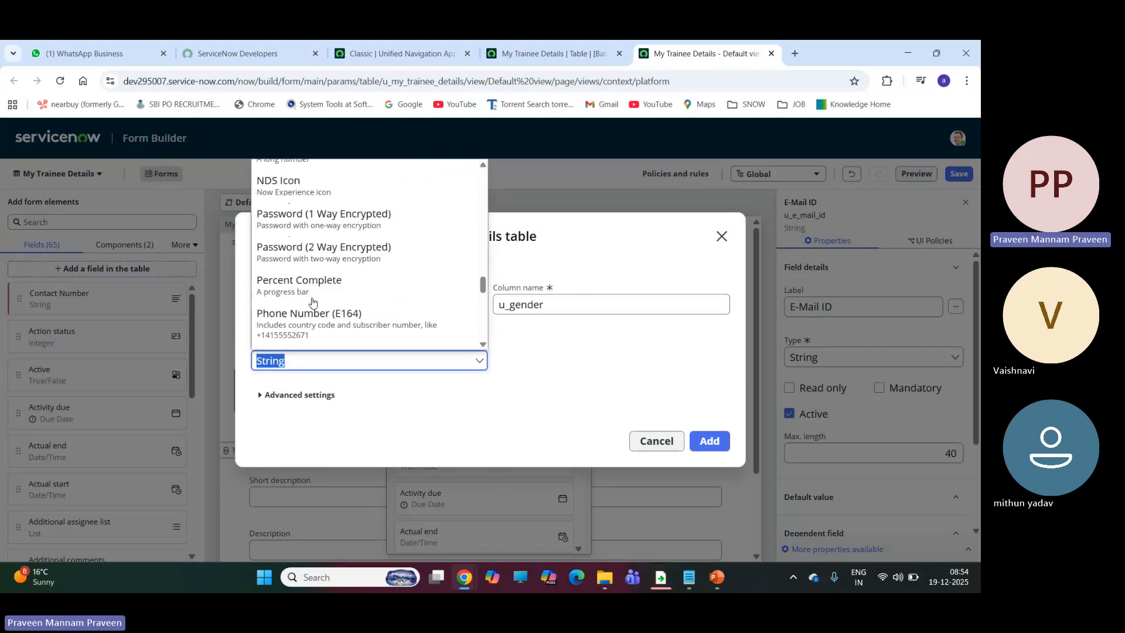
scroll(313, 302, "down", 5)
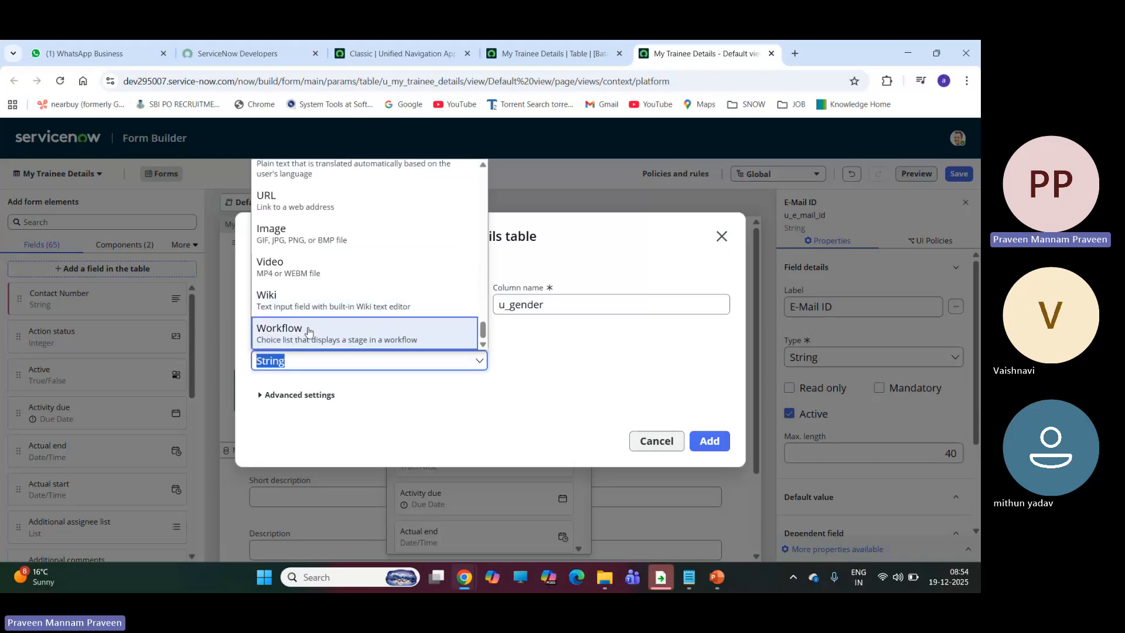
scroll(309, 330, "up", 5)
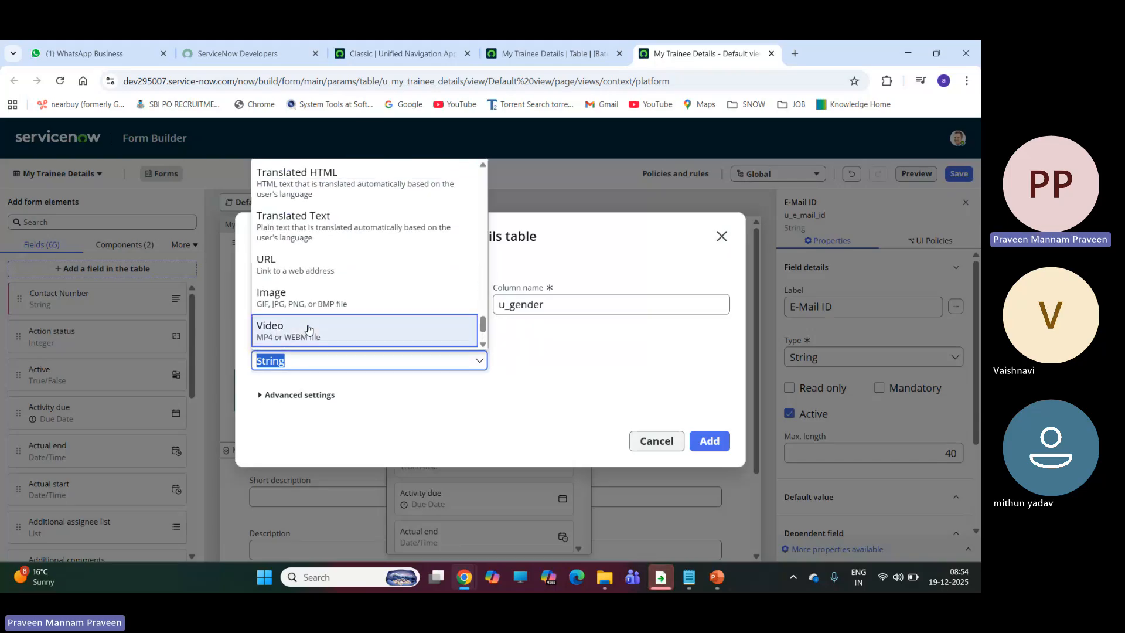
scroll(310, 326, "up", 4)
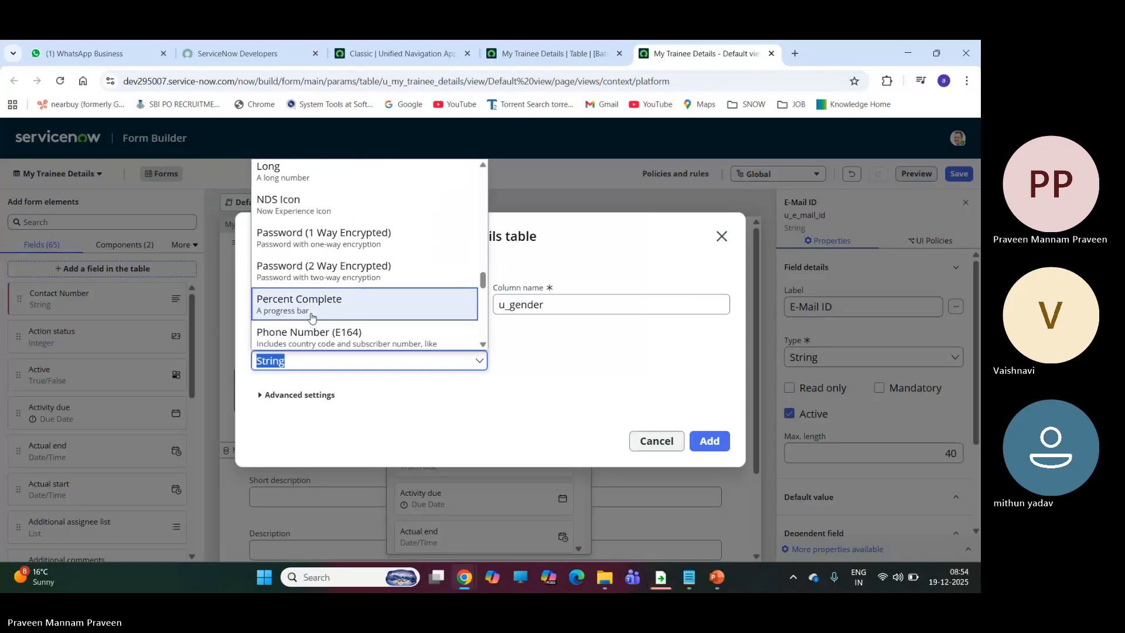
scroll(311, 316, "up", 3)
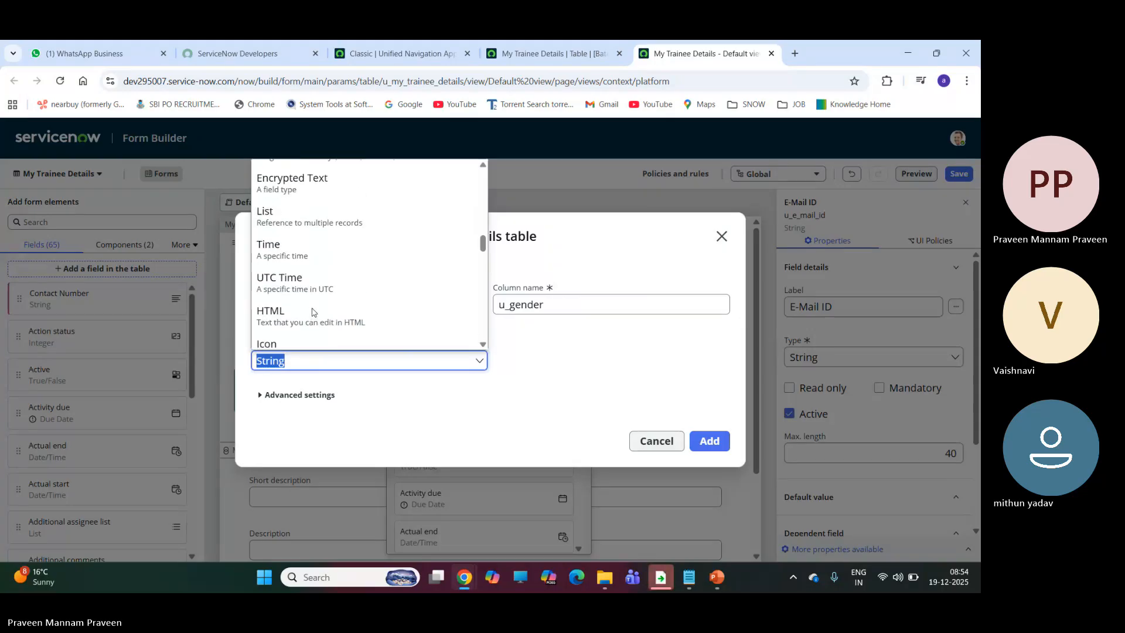
scroll(311, 312, "up", 3)
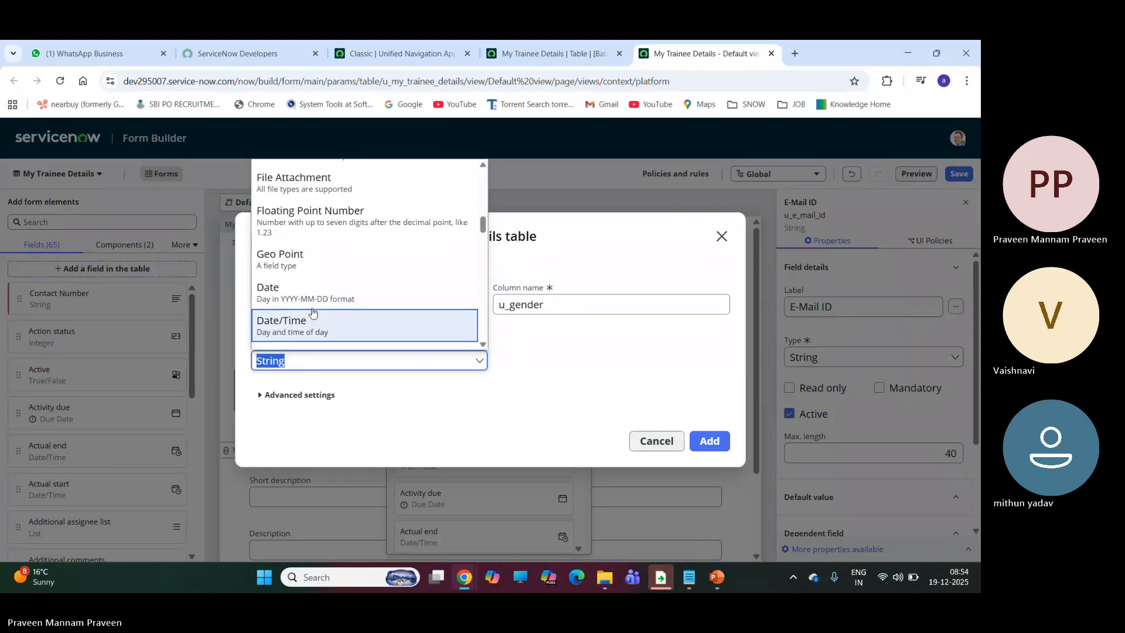
scroll(313, 313, "up", 5)
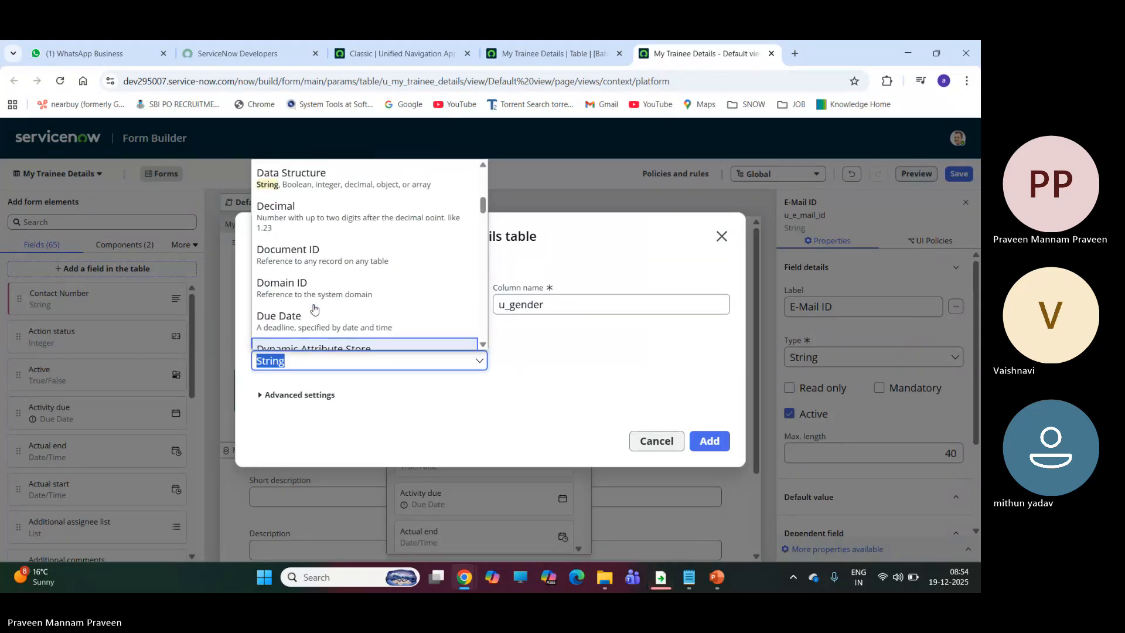
scroll(314, 309, "up", 5)
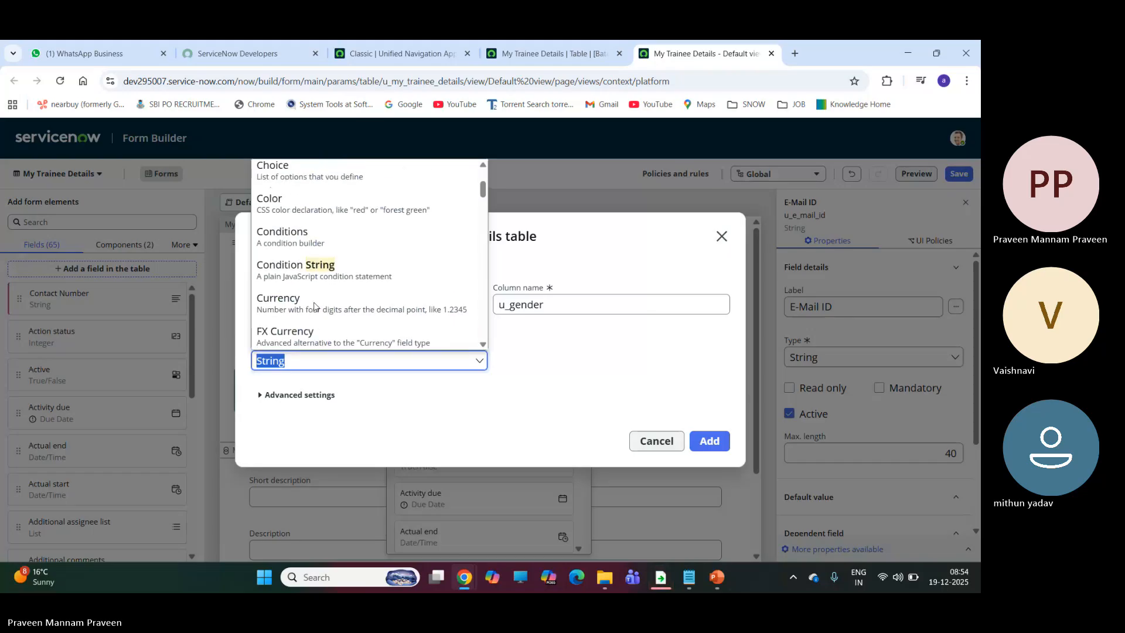
scroll(314, 305, "up", 4)
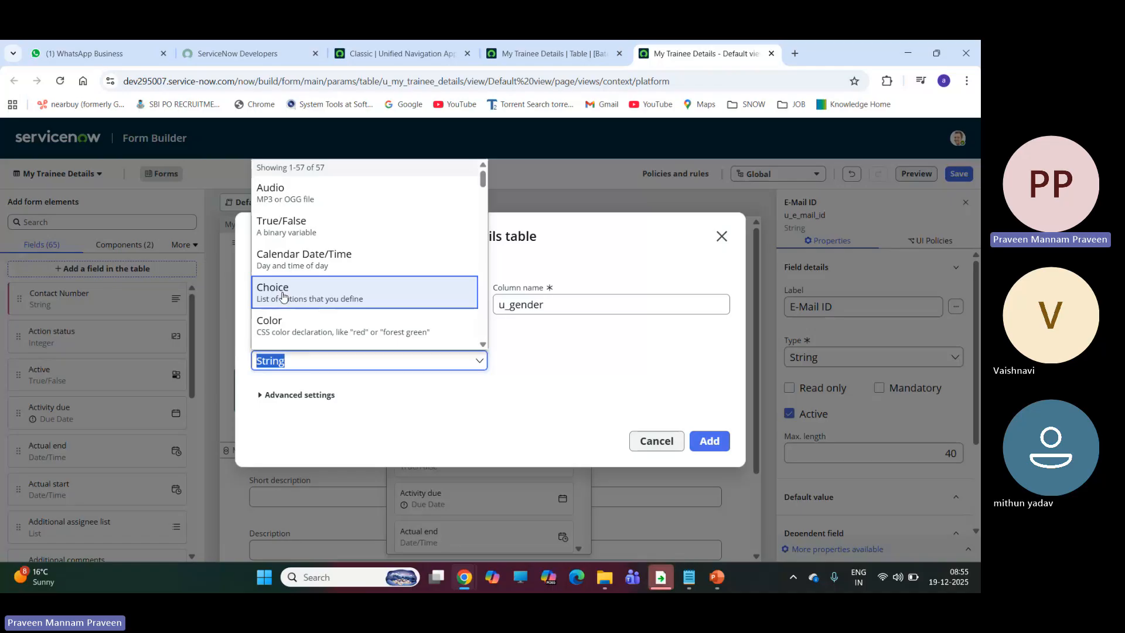
scroll(323, 289, "down", 3)
scroll(321, 293, "up", 3)
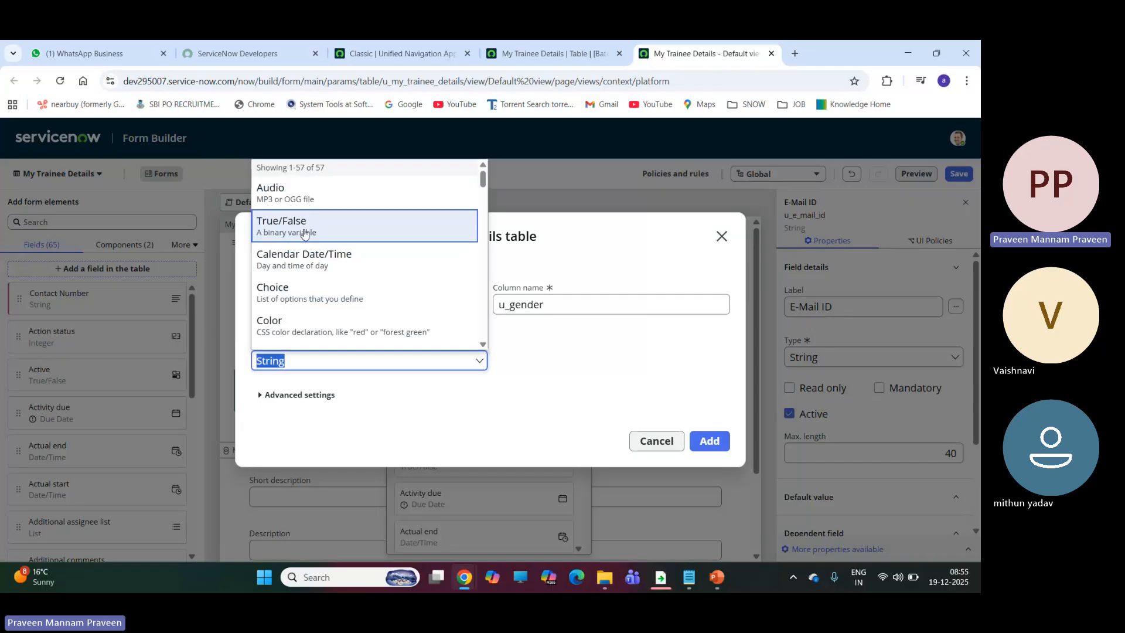
scroll(302, 255, "down", 1)
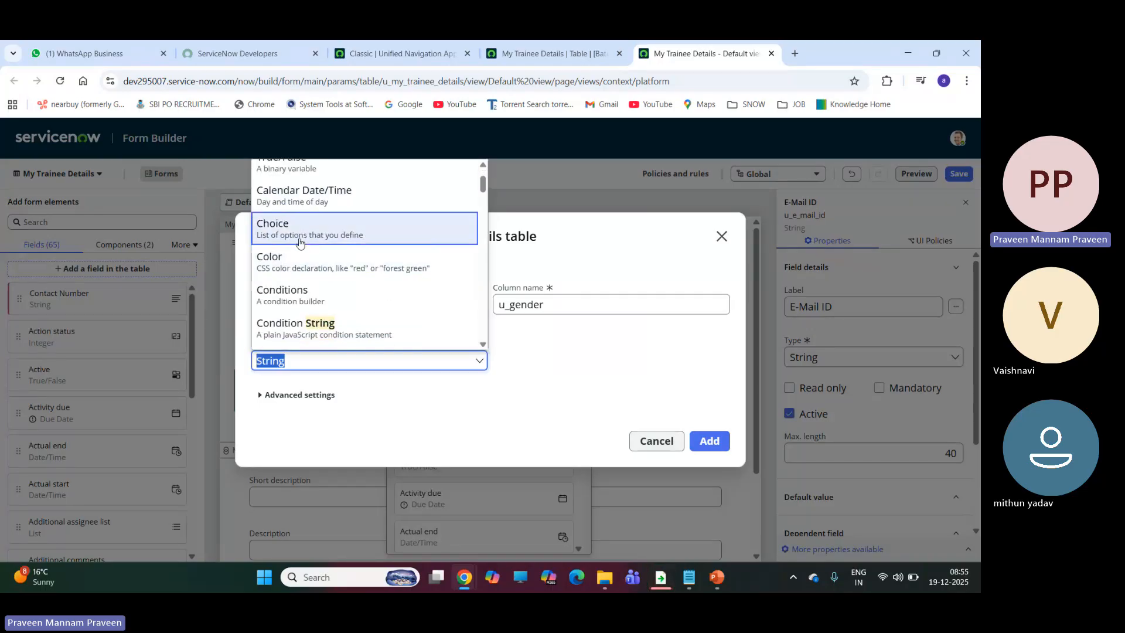
scroll(302, 246, "down", 6)
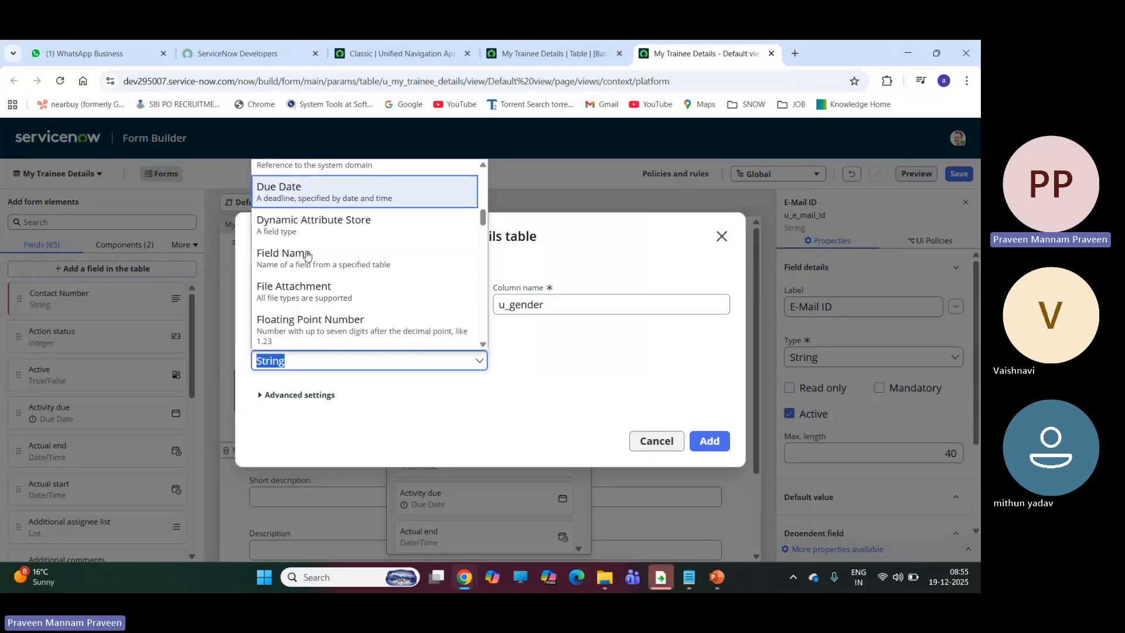
scroll(306, 255, "down", 8)
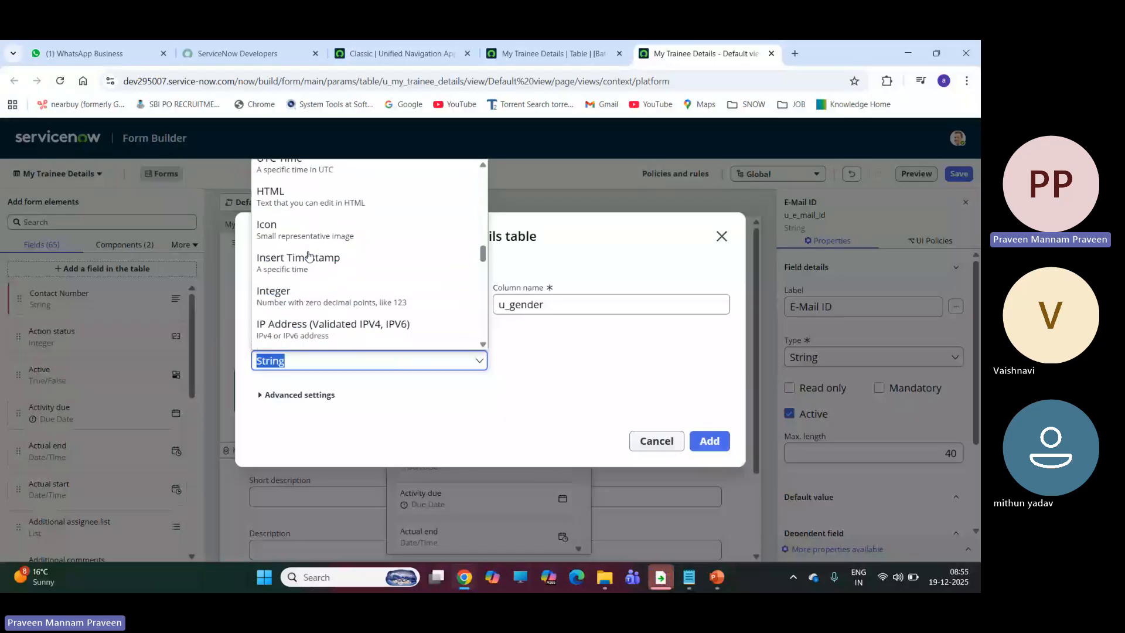
scroll(309, 256, "down", 10)
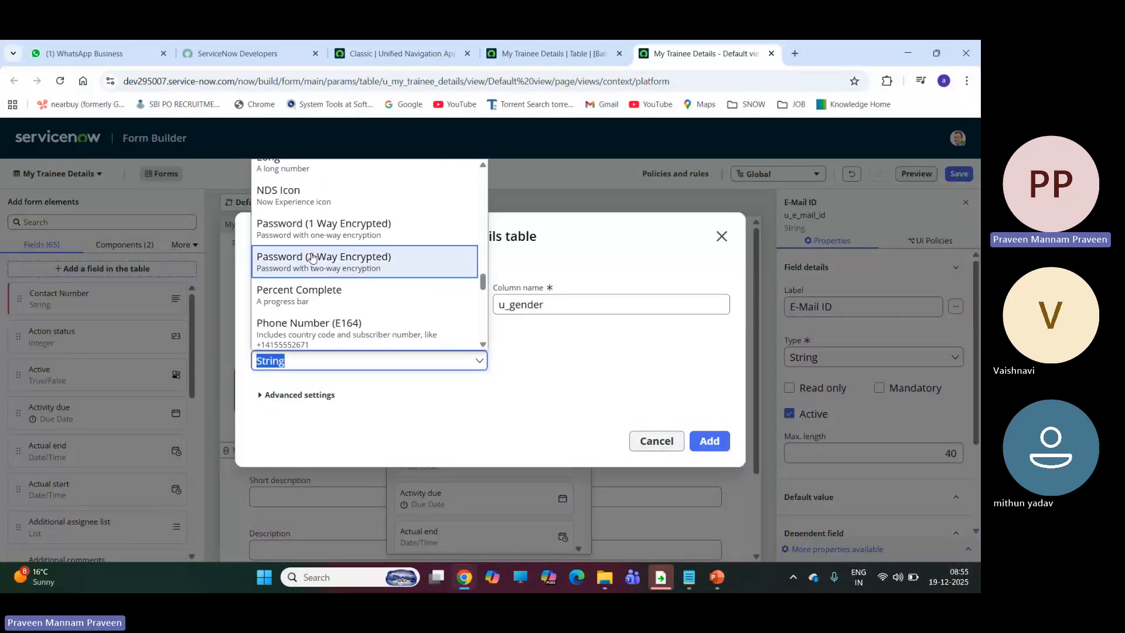
scroll(312, 258, "down", 5)
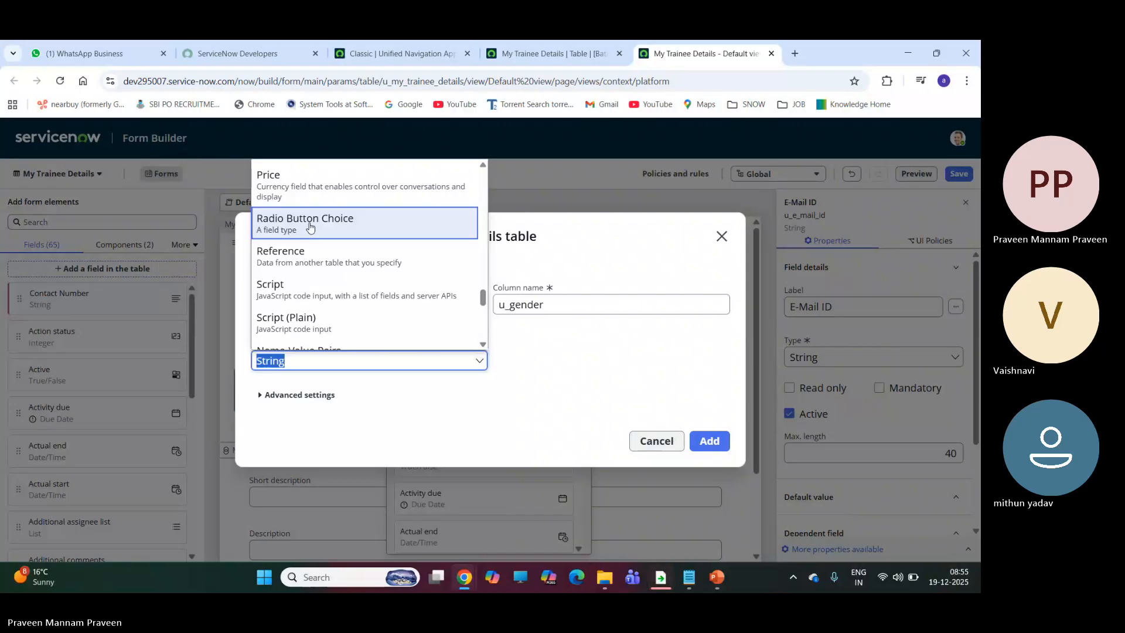
left_click(310, 228)
left_click(710, 441)
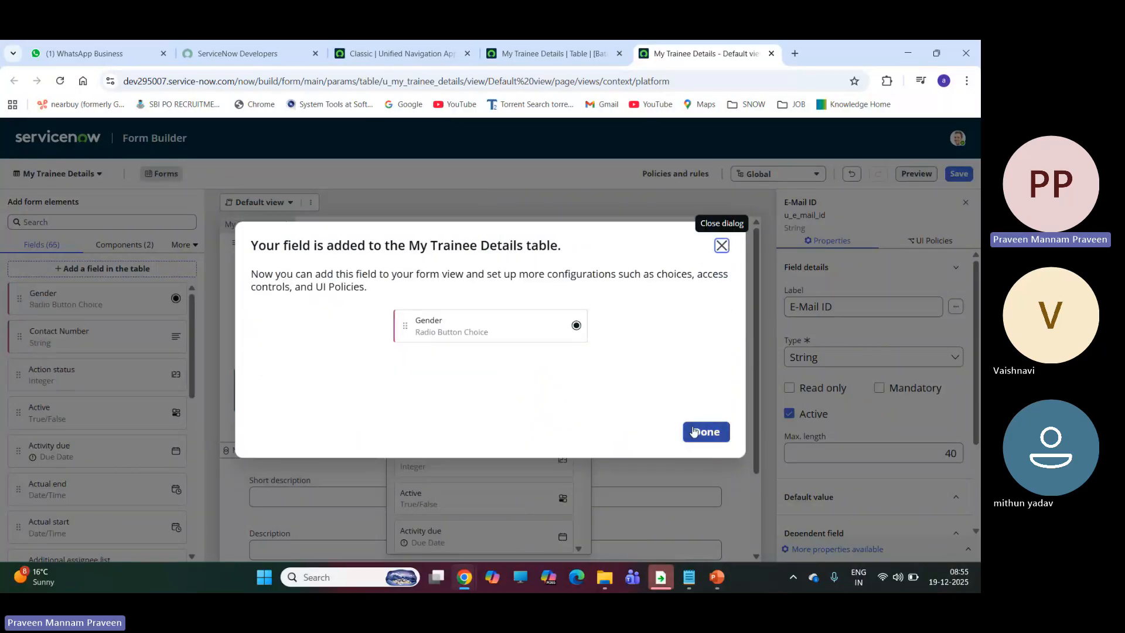
left_click(707, 433)
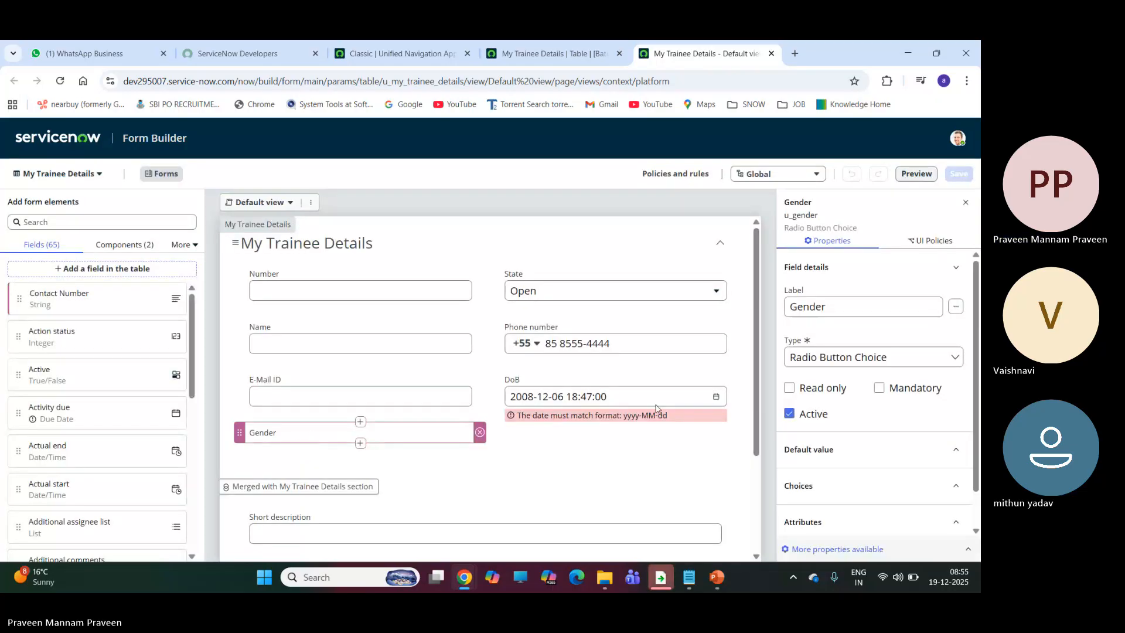
Step: Turn on the use of choices for the Gender field and open its choice list for editing
left_click(261, 431)
left_click(259, 439)
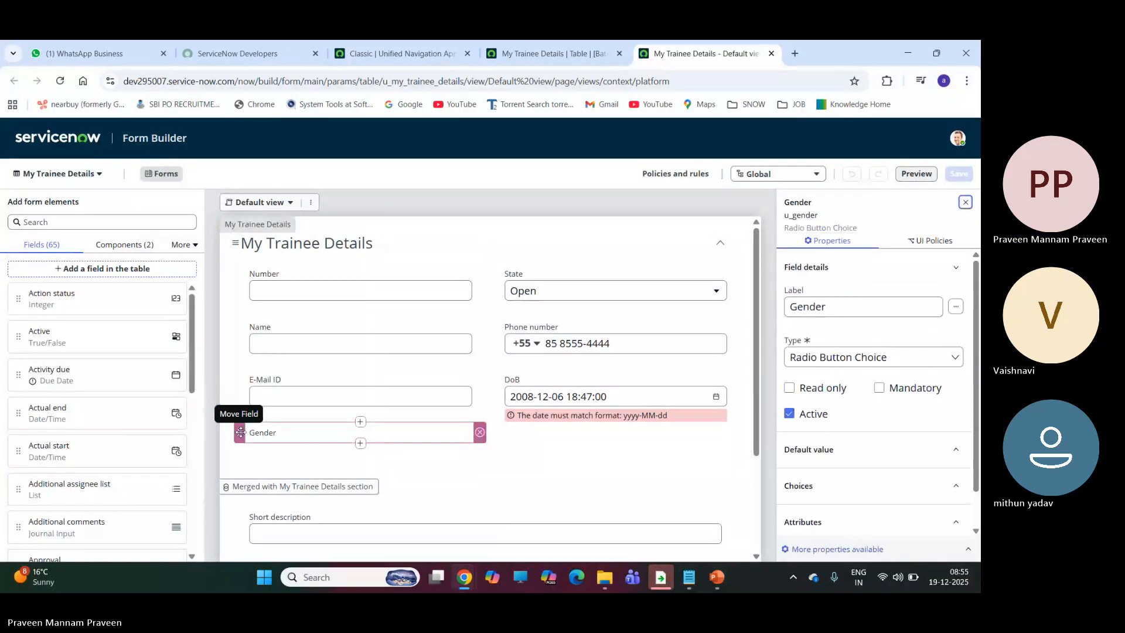
scroll(964, 359, "down", 1)
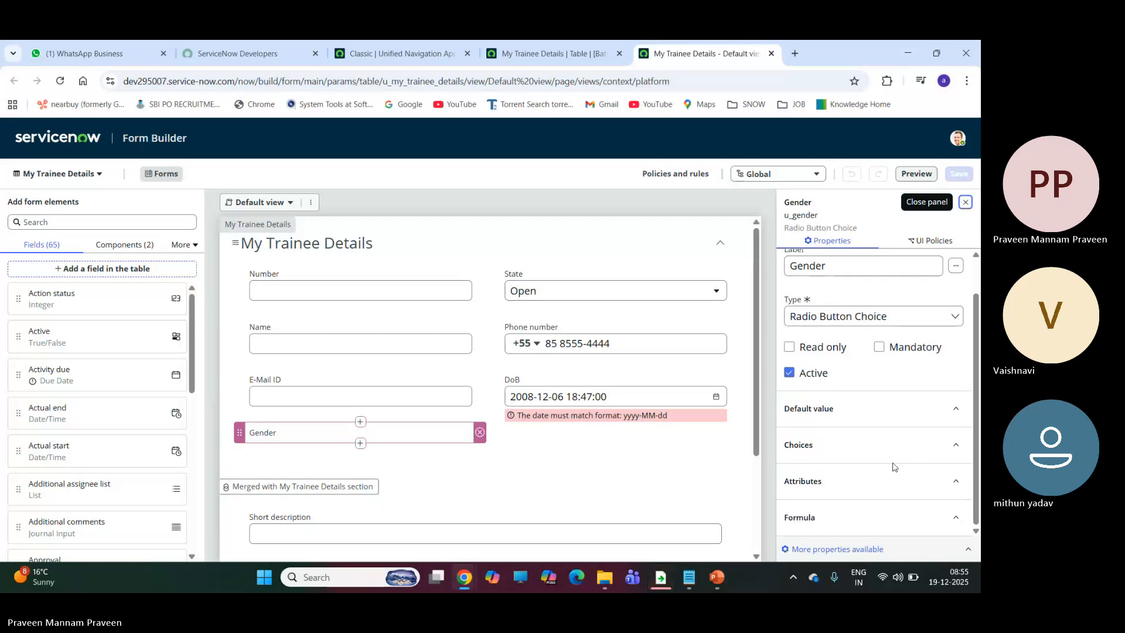
left_click(955, 447)
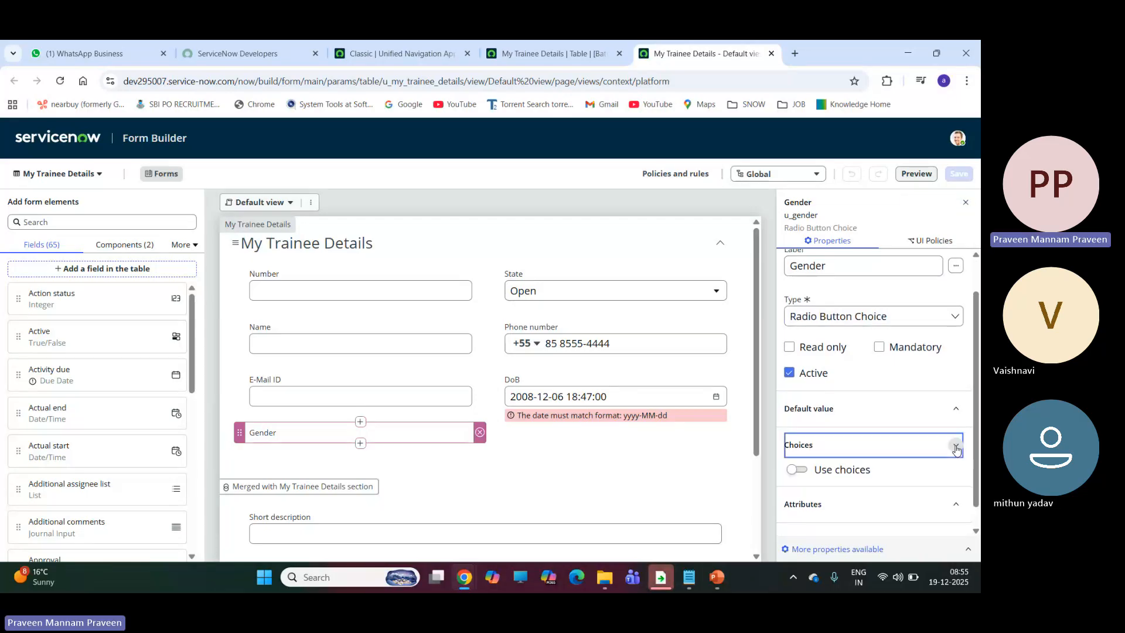
left_click(796, 470)
left_click(943, 493)
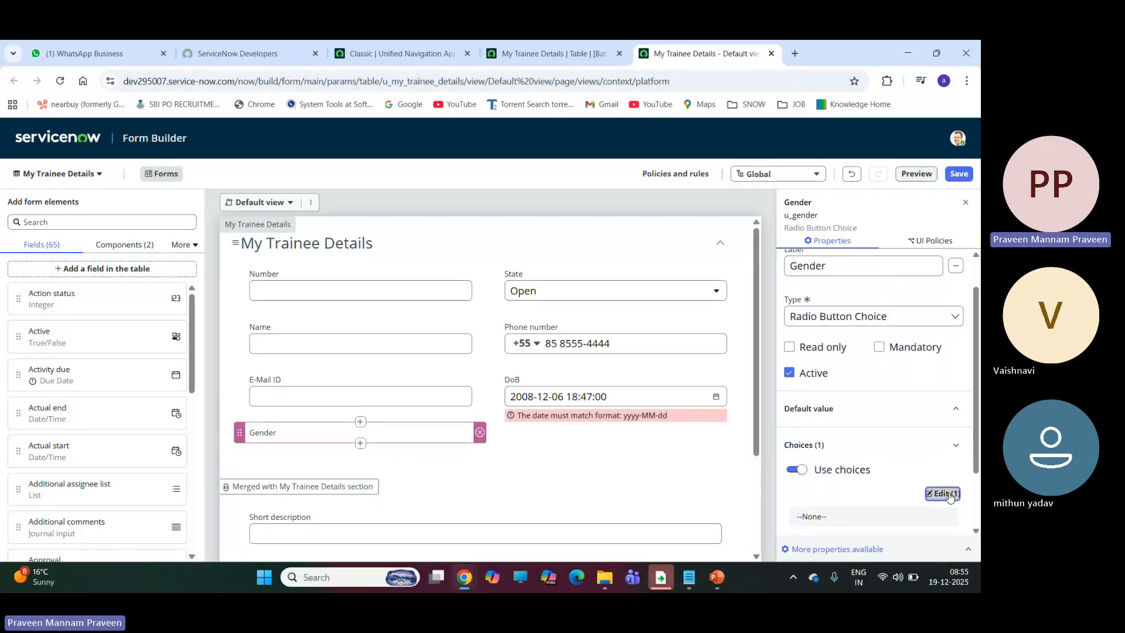
Step: Add two choices labelled Male and Fe Male to the Gender field
left_click(341, 346)
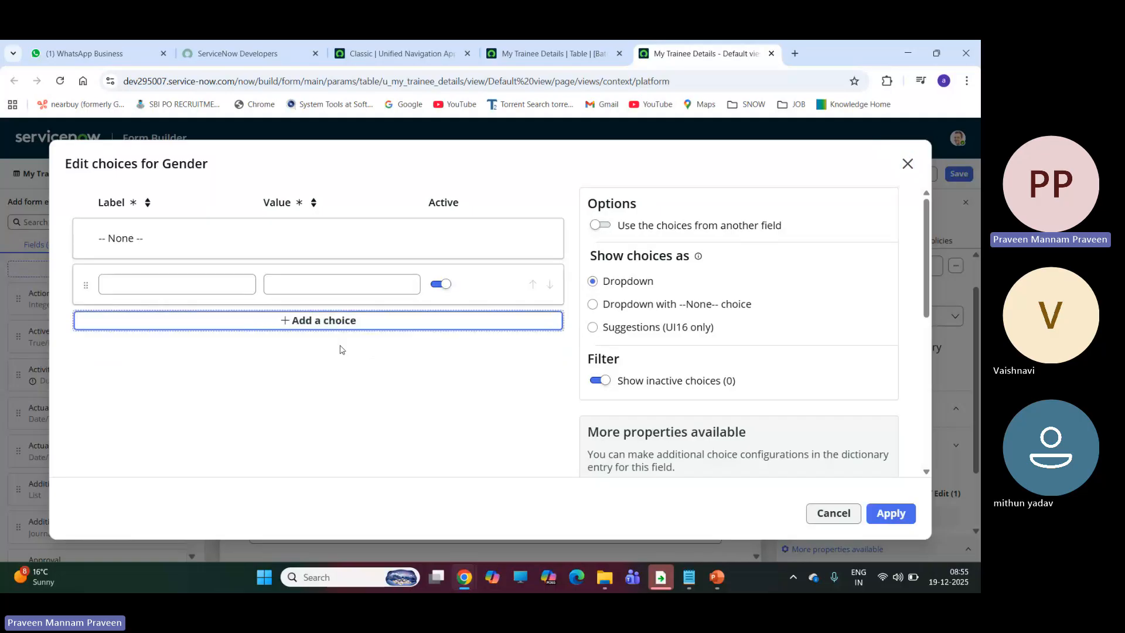
left_click(140, 284)
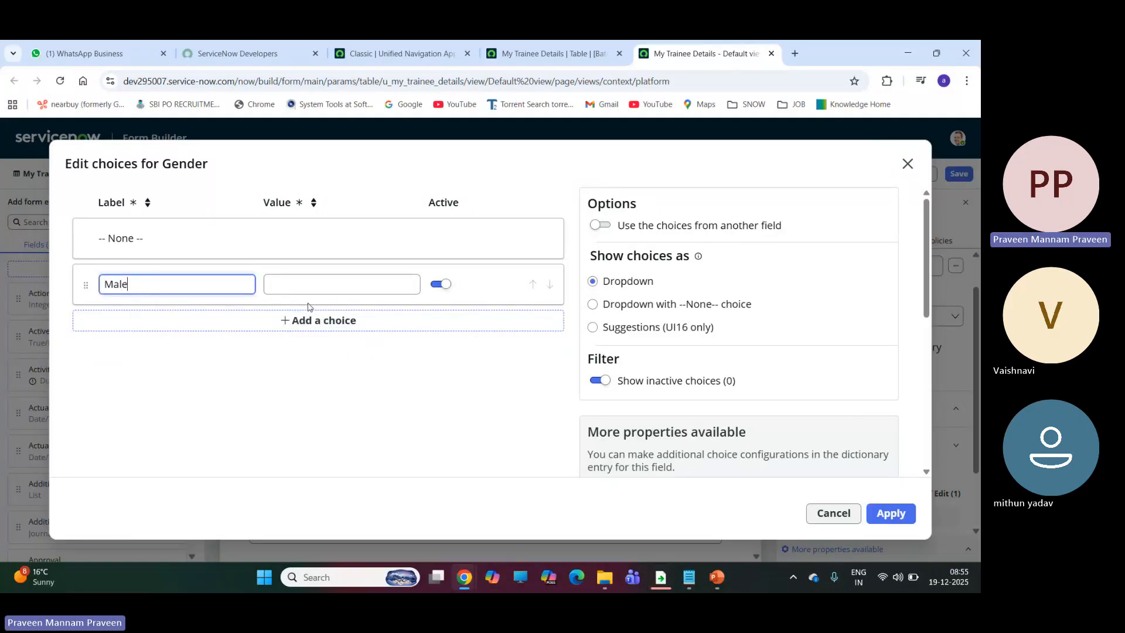
type("Male")
left_click(296, 322)
left_click(146, 333)
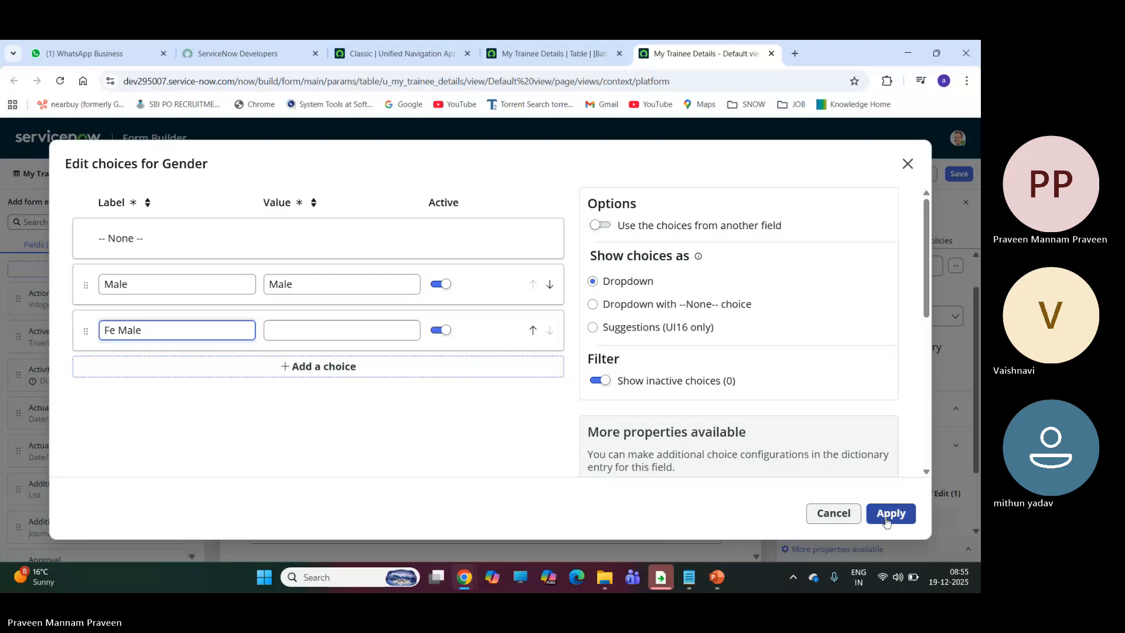
Step: Show the Gender choices as Dropdown with --None-- choice, then apply the choices and save the form
left_click(594, 304)
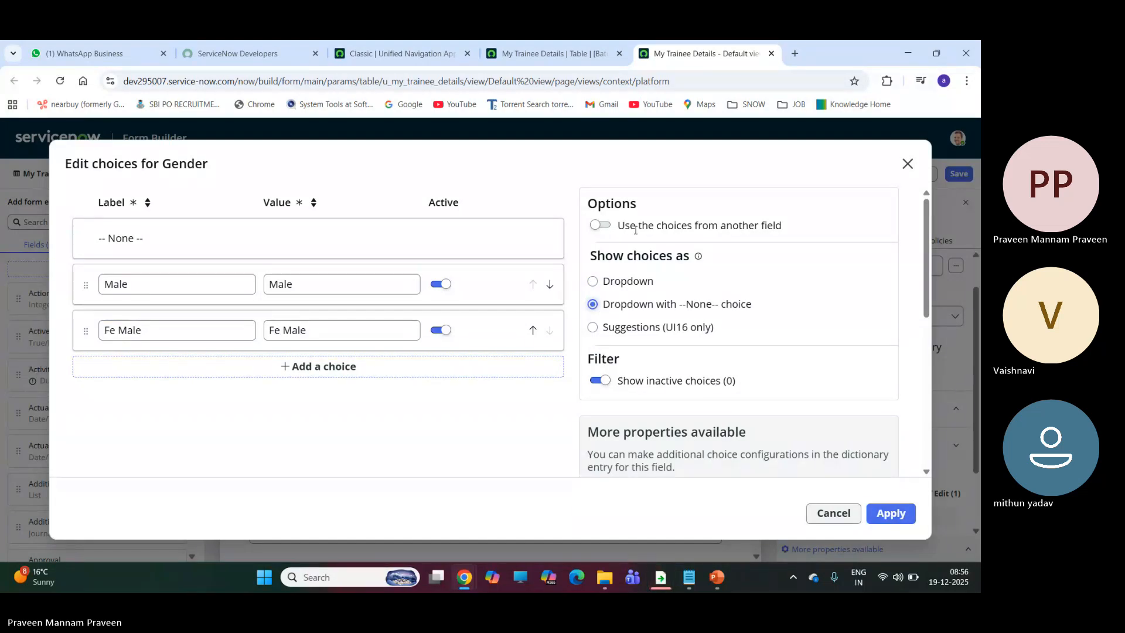
left_click(601, 226)
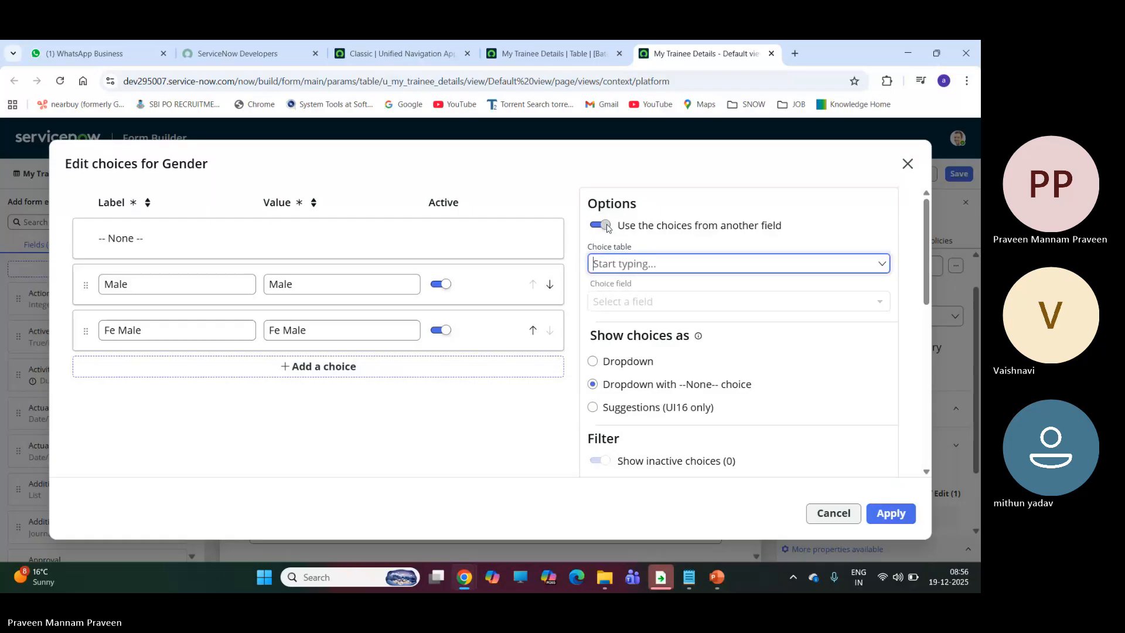
left_click(601, 226)
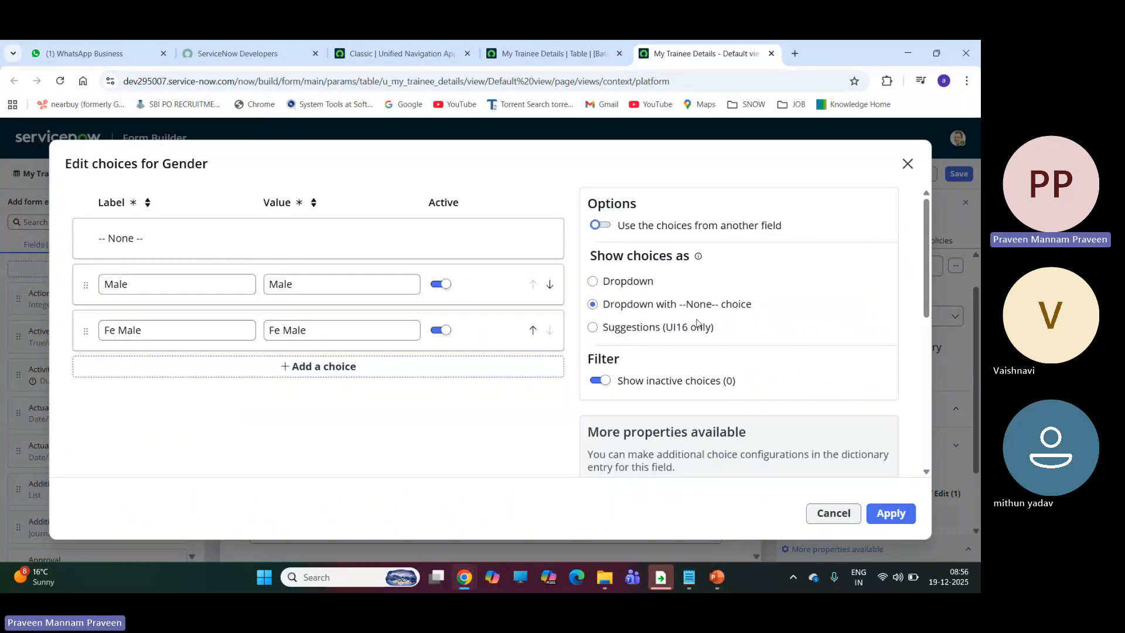
scroll(698, 322, "down", 1)
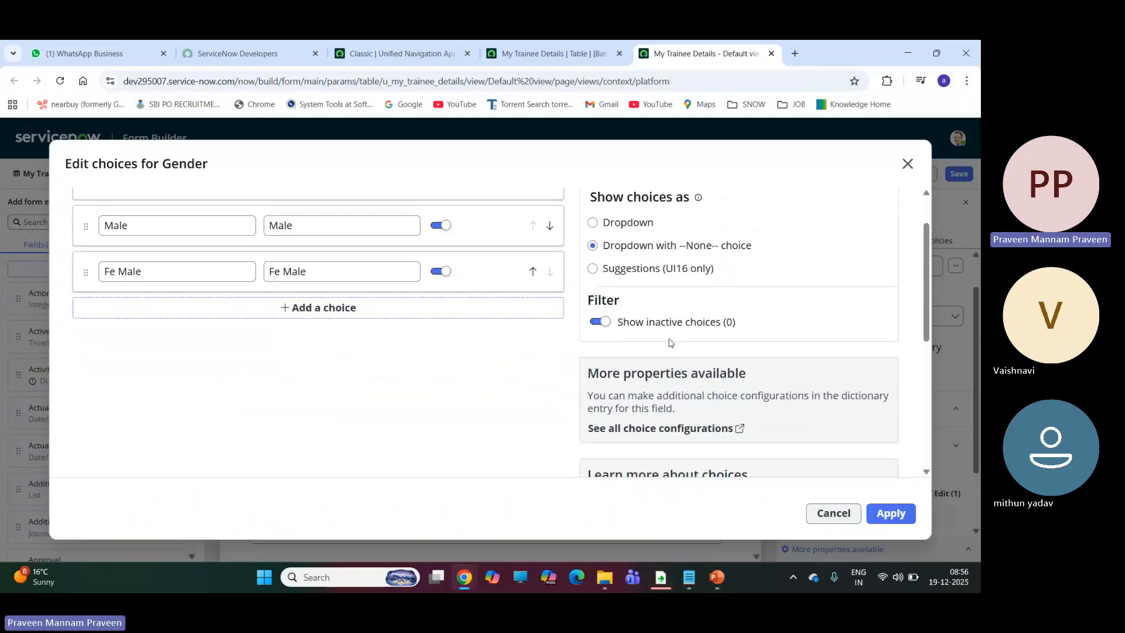
left_click(891, 513)
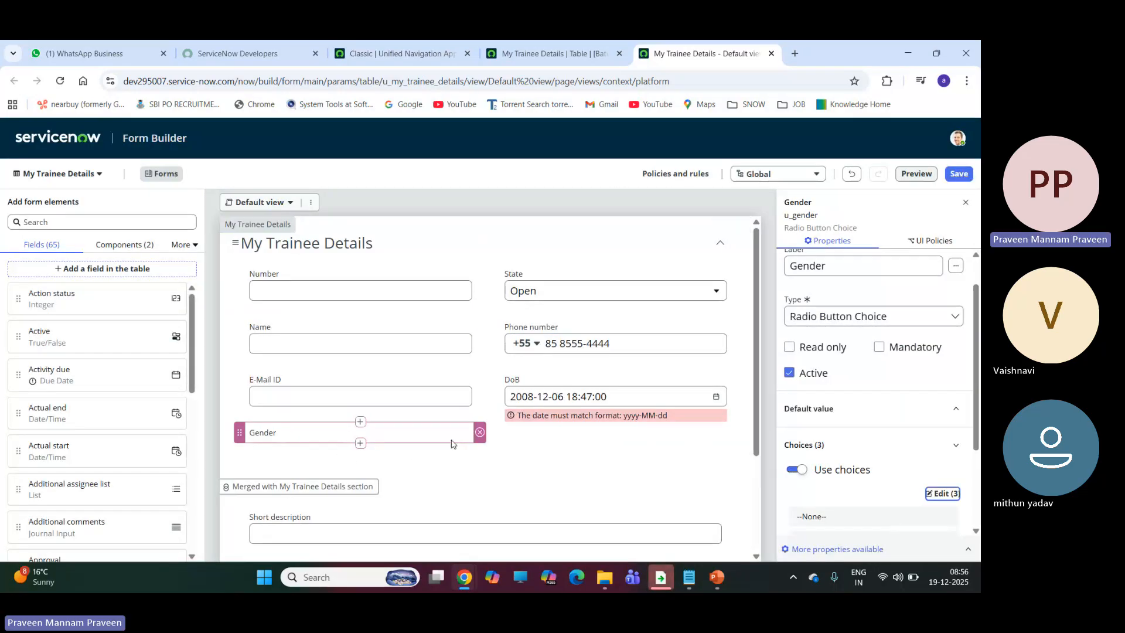
left_click(959, 173)
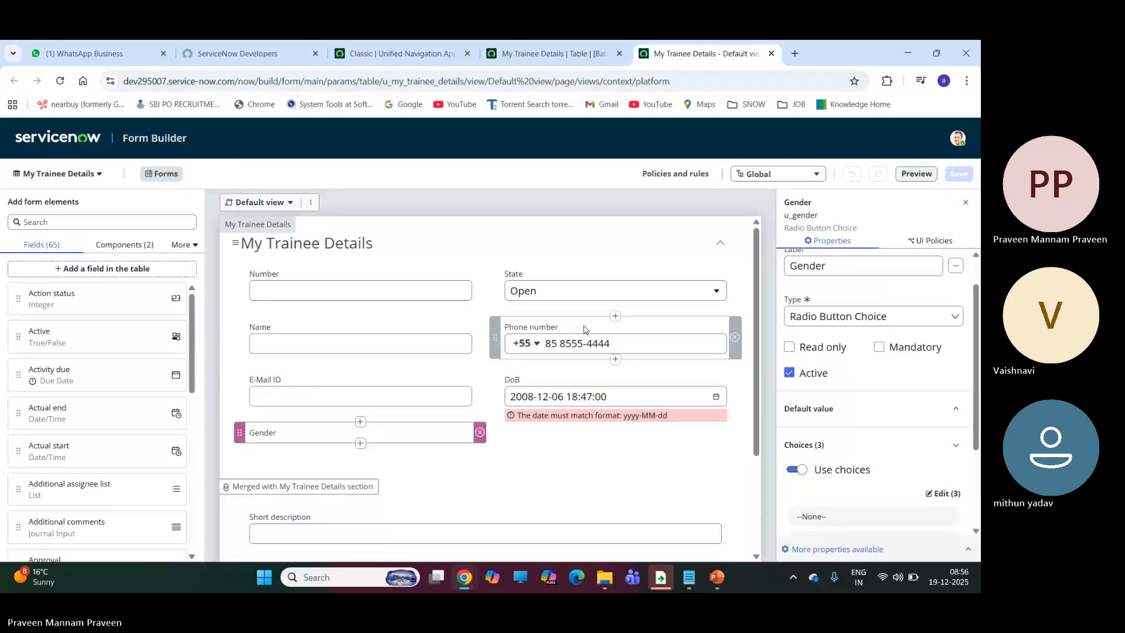
Step: Add a new form section below the merged section containing Work notes and label it Notes
scroll(451, 320, "down", 2)
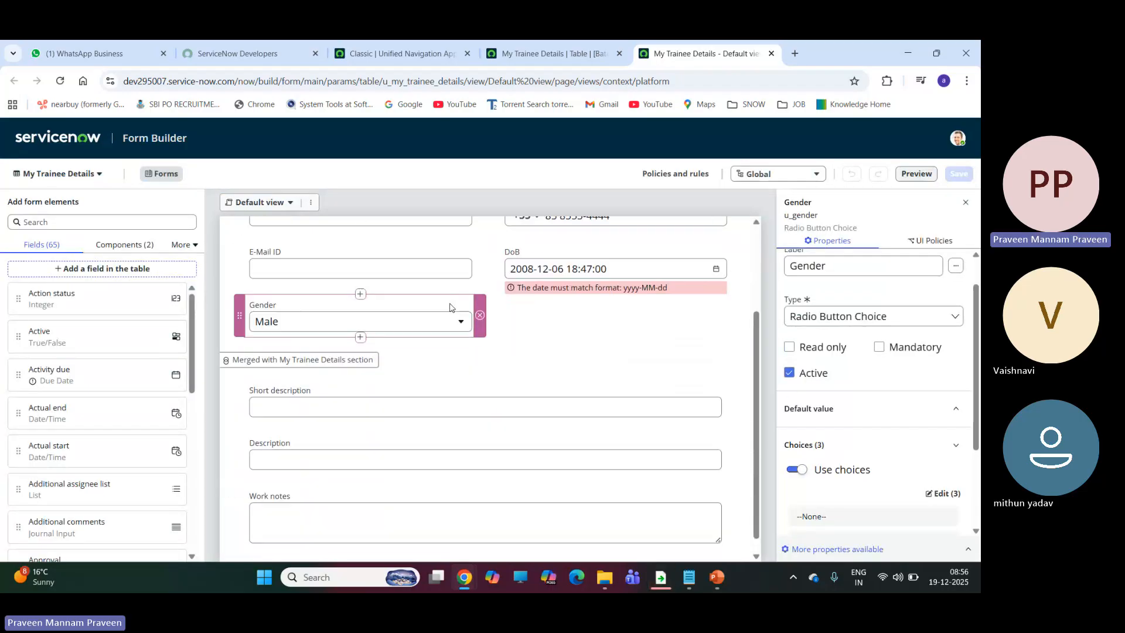
scroll(450, 359, "down", 1)
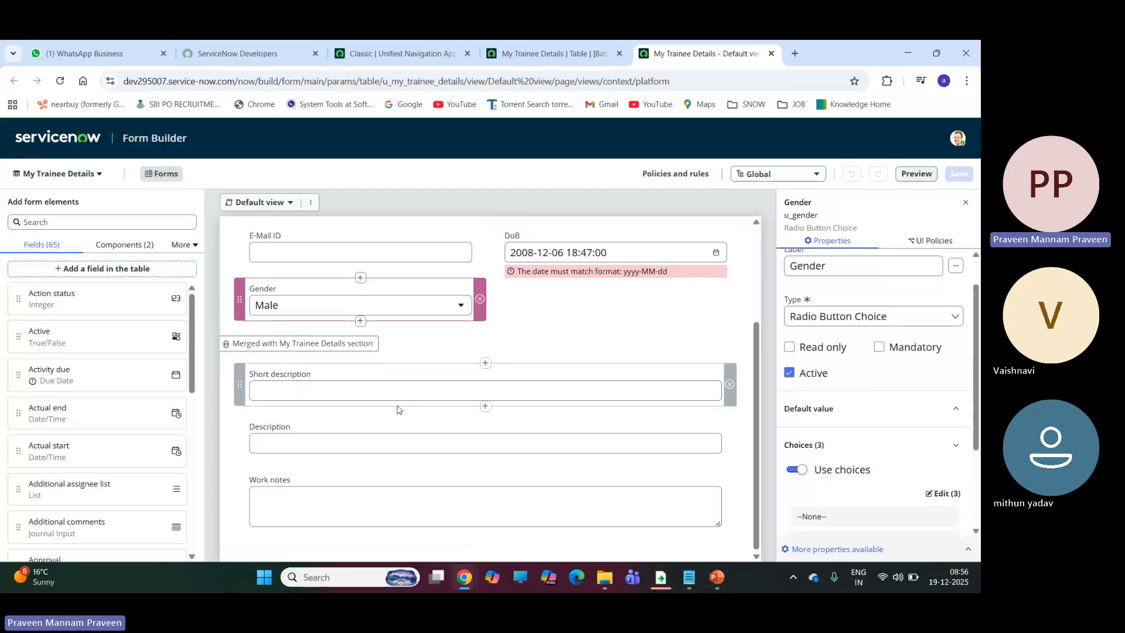
left_click(404, 354)
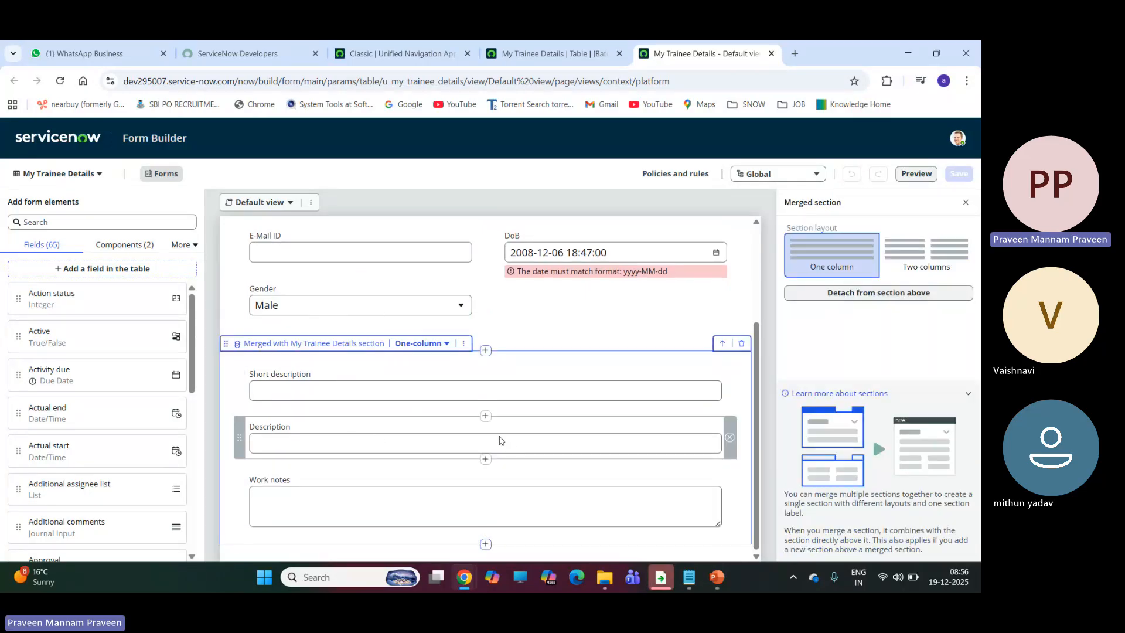
left_click(486, 545)
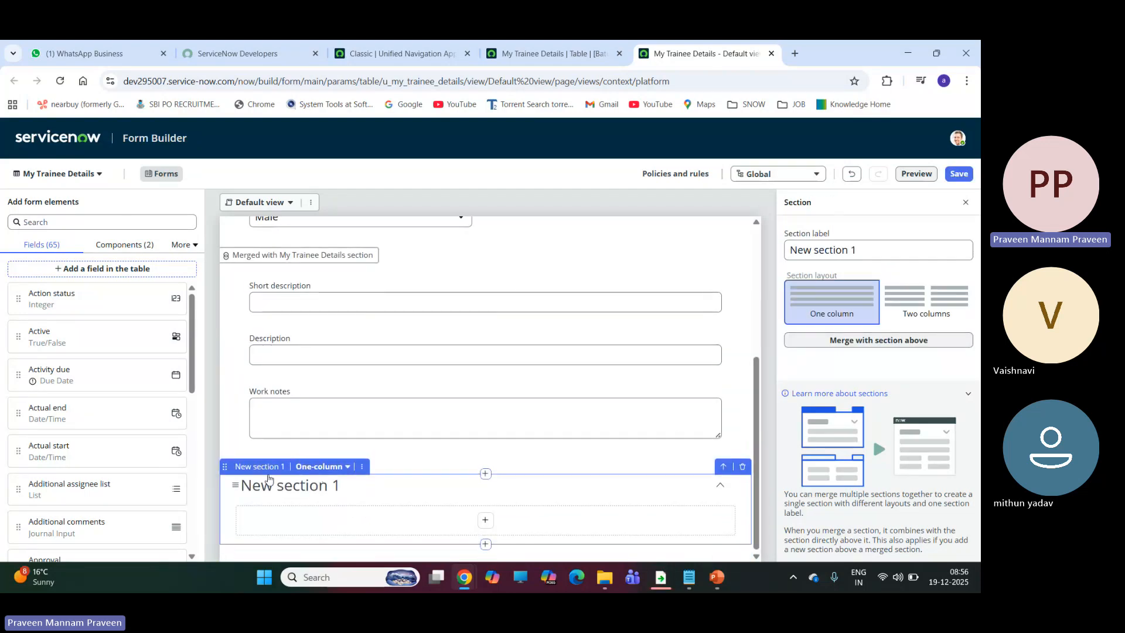
left_click(279, 467)
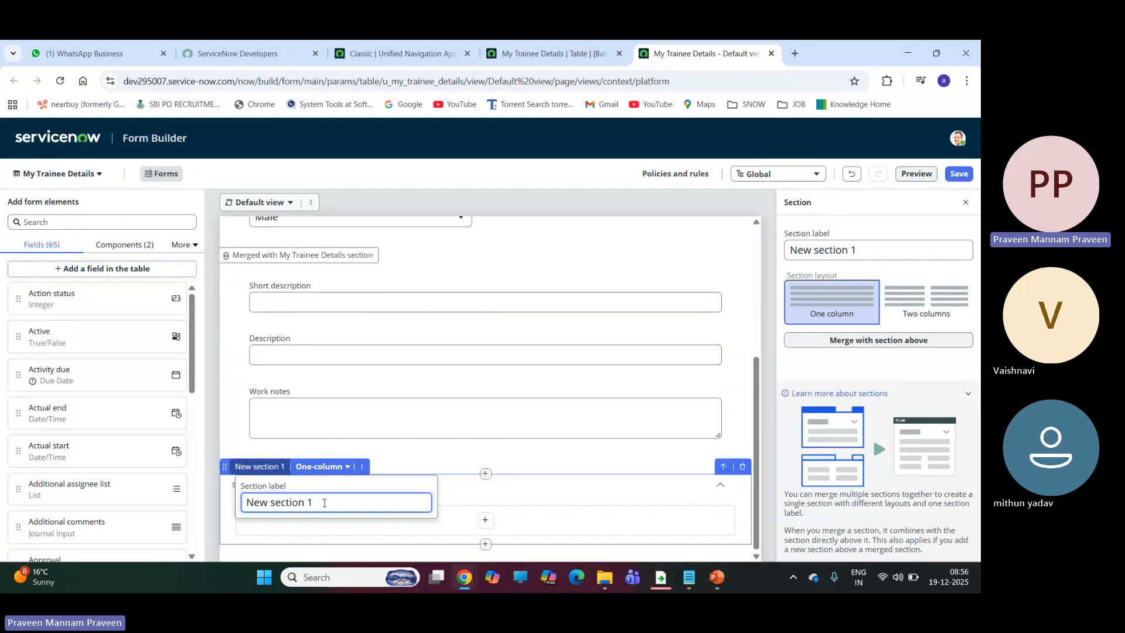
left_click_drag(322, 501, 224, 507)
type("Ntes")
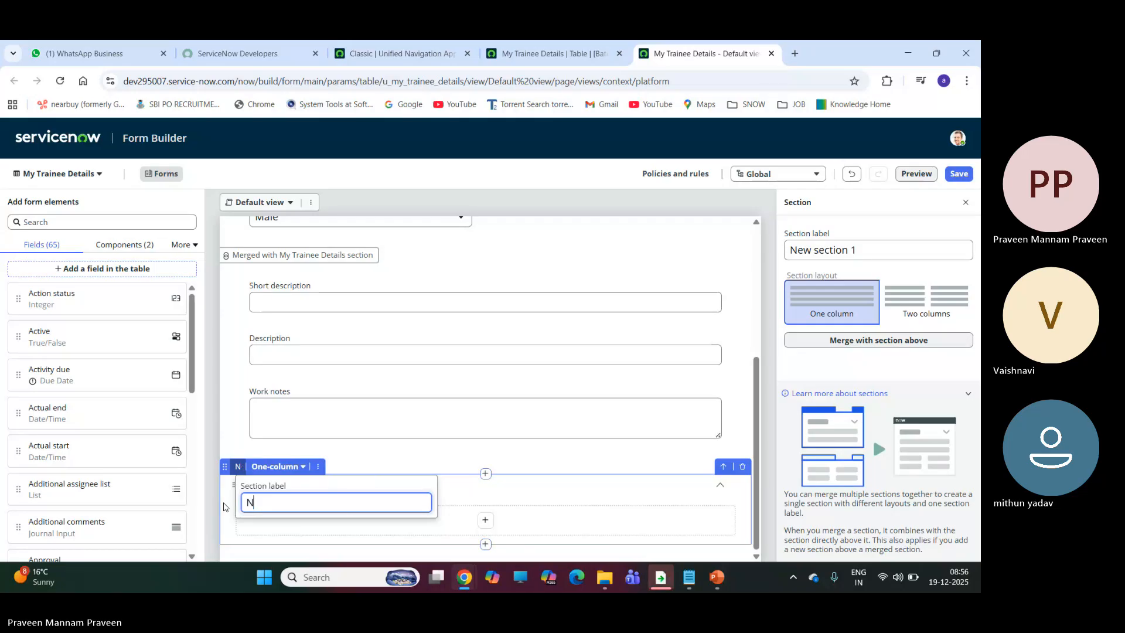
key("BackSpace")
key("BackSpace")
key("BackSpace")
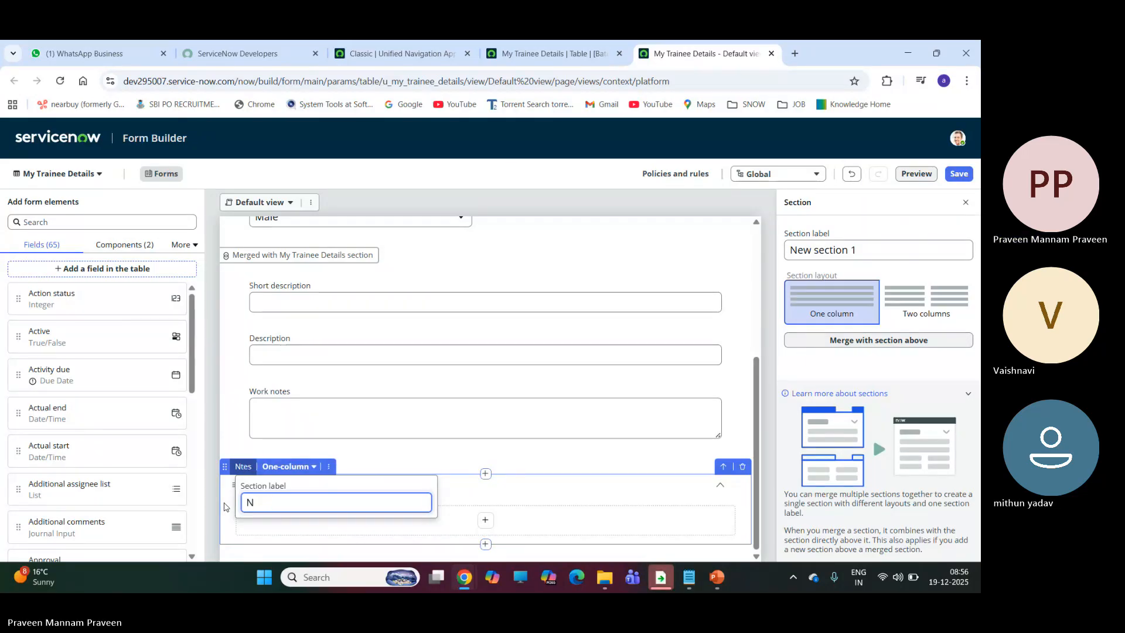
type("otes")
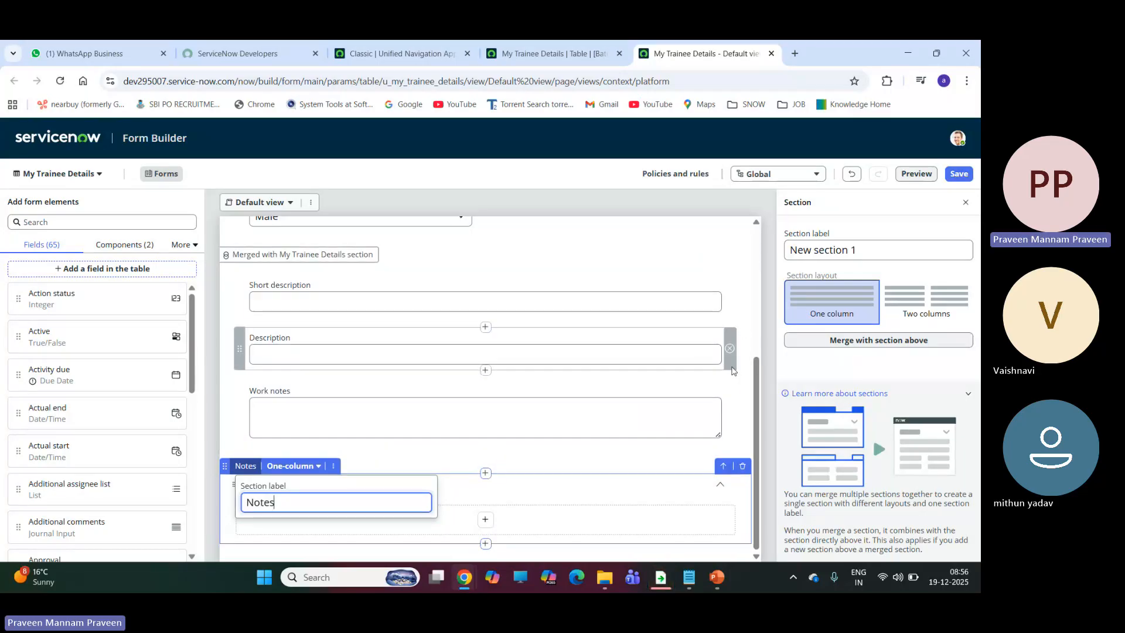
Step: Add another form section below Notes and label it Education Details
left_click(487, 545)
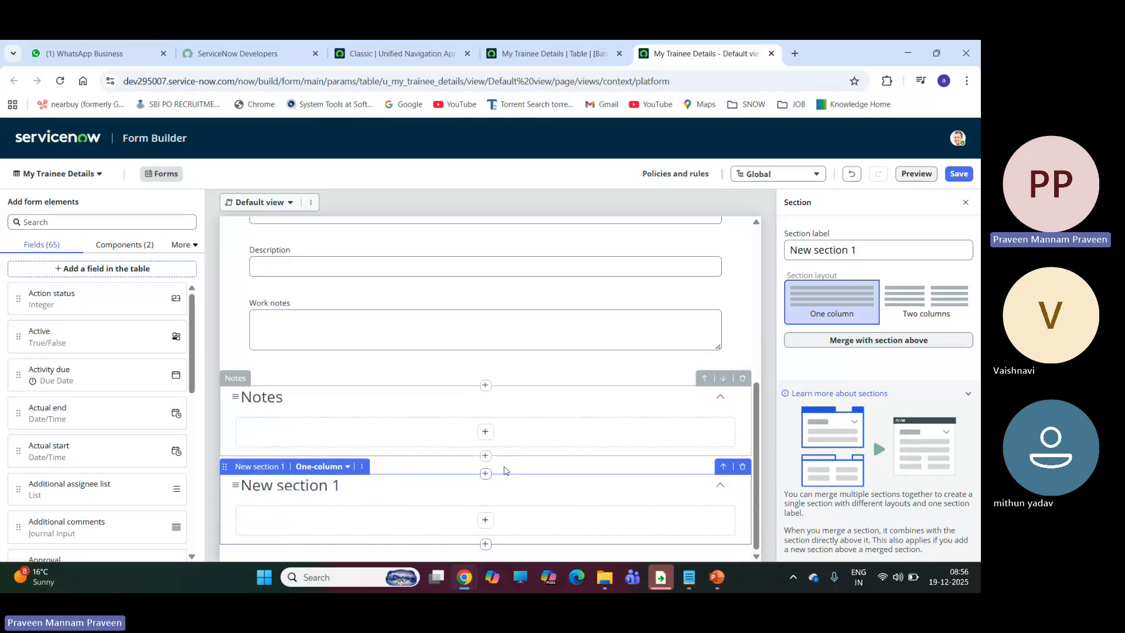
left_click(261, 467)
left_click_drag(306, 494, 232, 503)
type("Q")
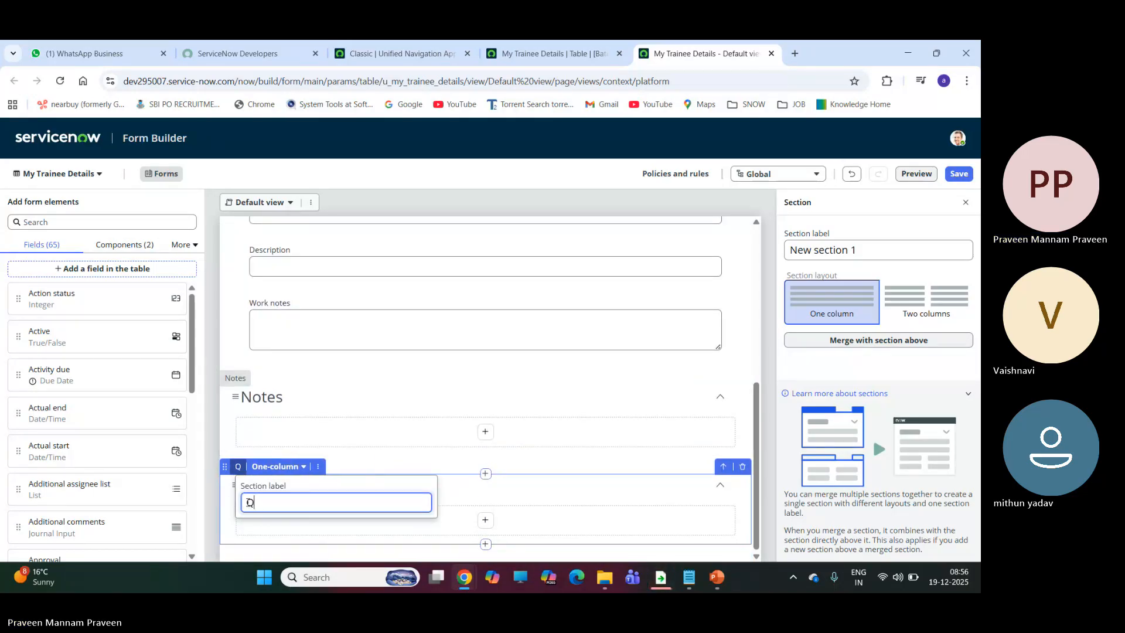
type("ualifiat")
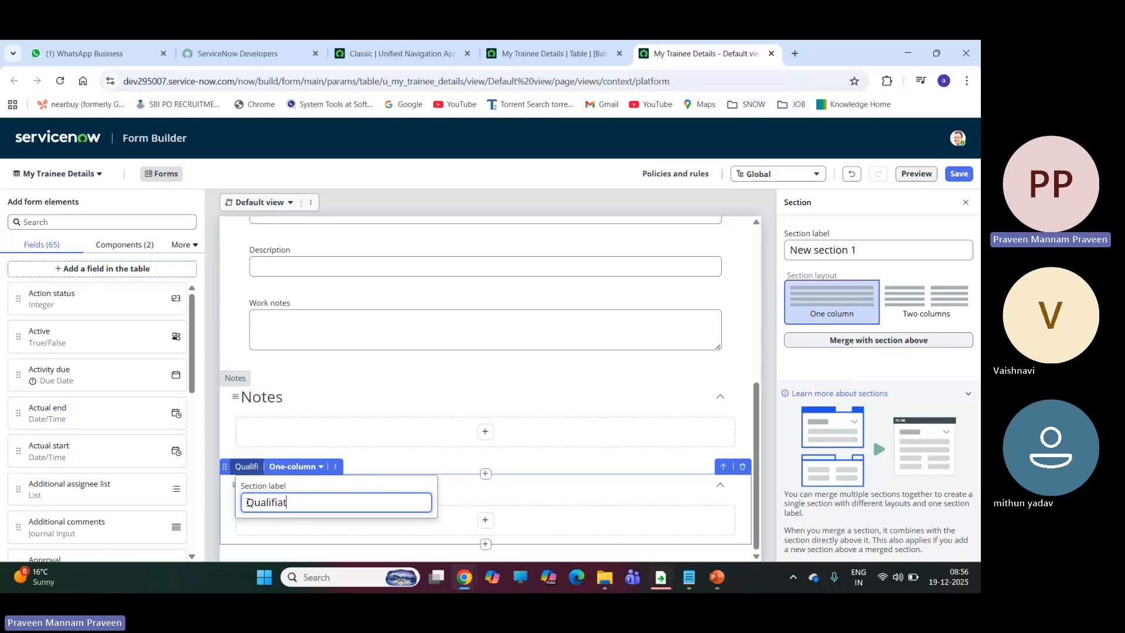
type("ion De")
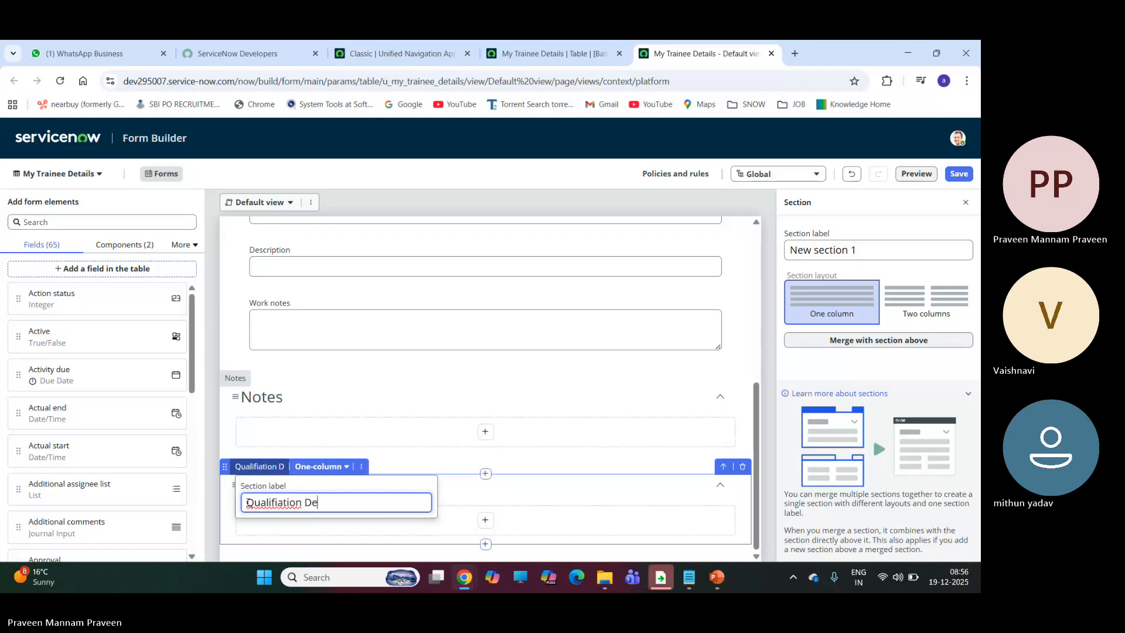
type("tails")
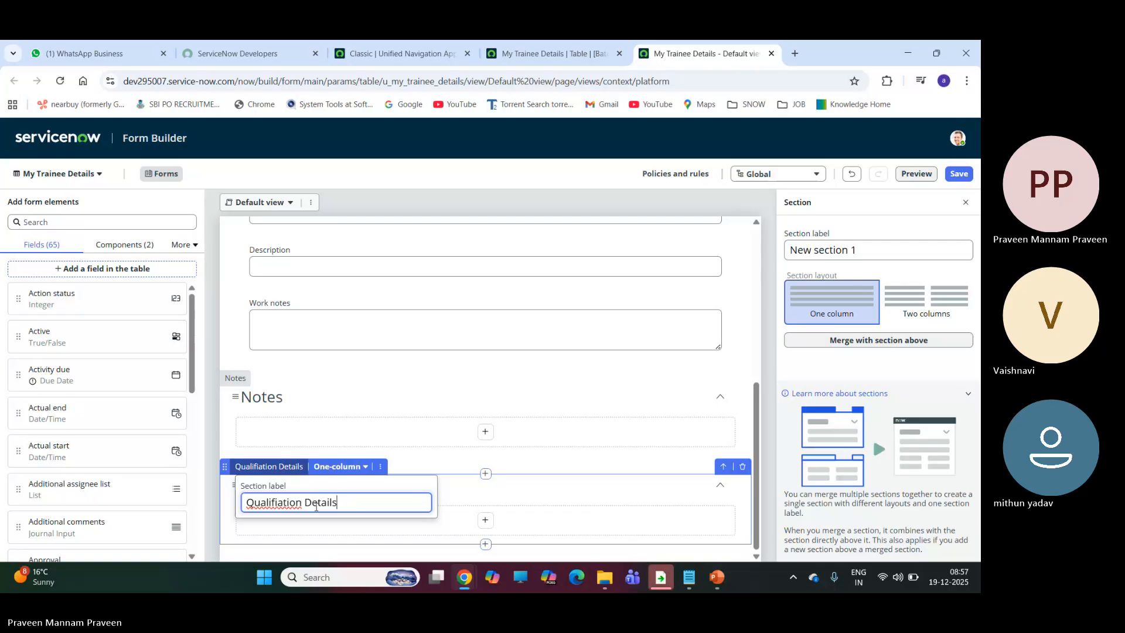
left_click_drag(303, 506, 237, 505)
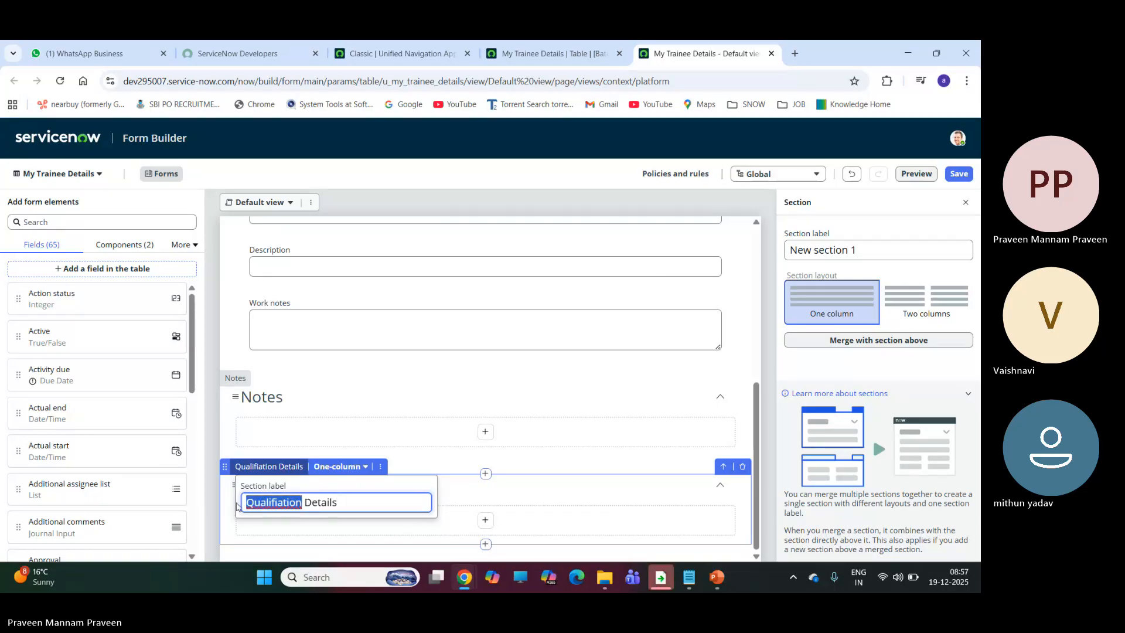
type("Educatio")
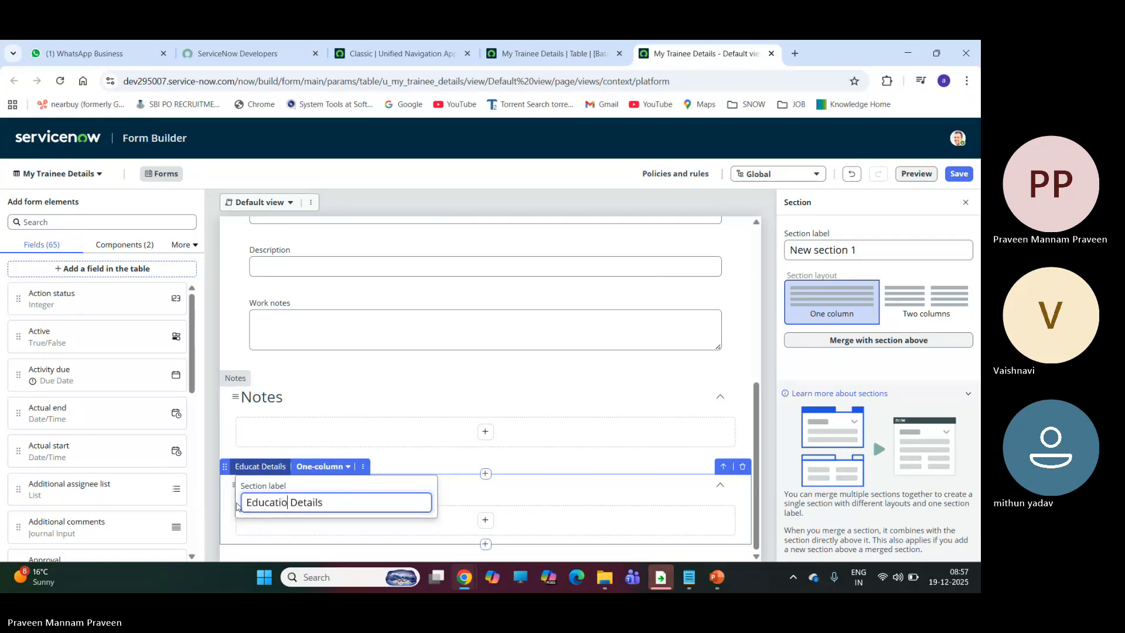
type("n")
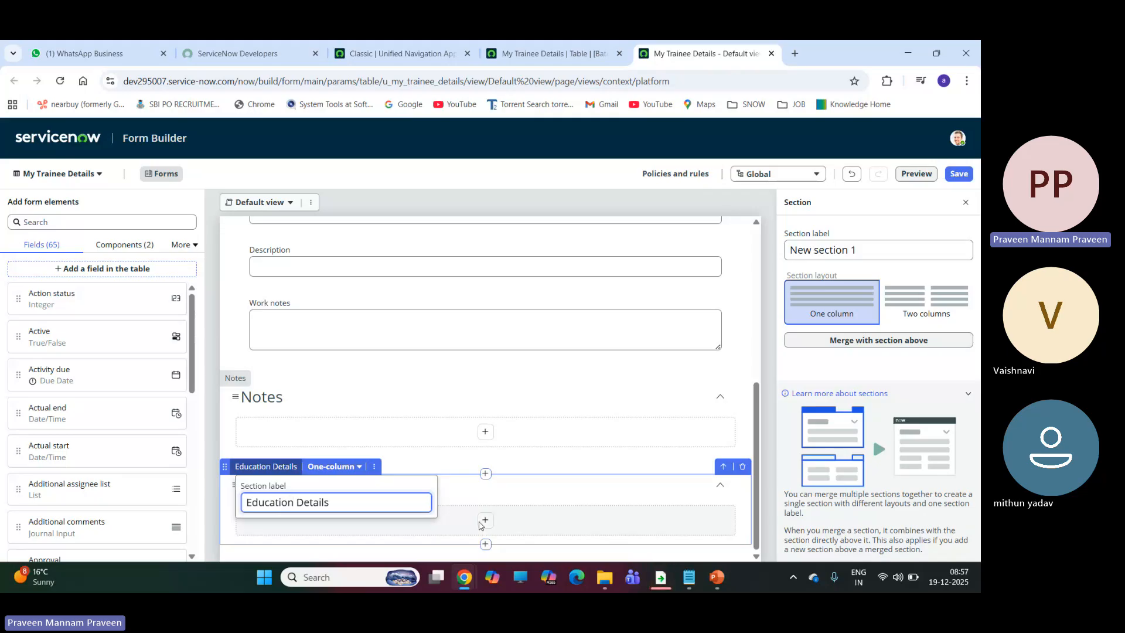
left_click(538, 503)
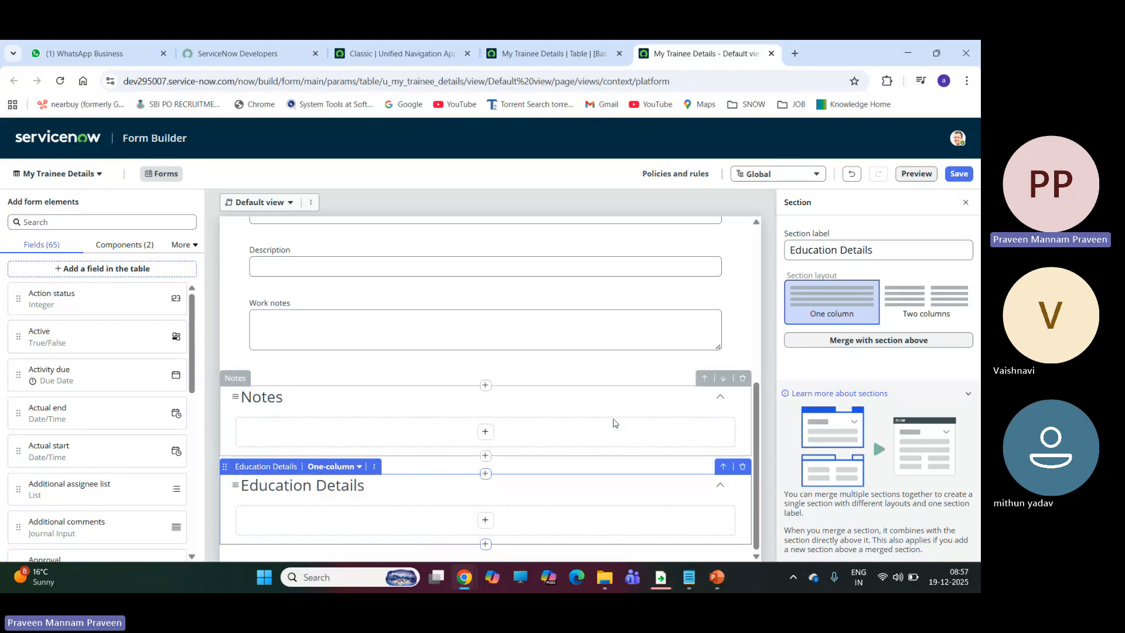
Step: Add a form section below Education Details and label it Employment Details
left_click(490, 545)
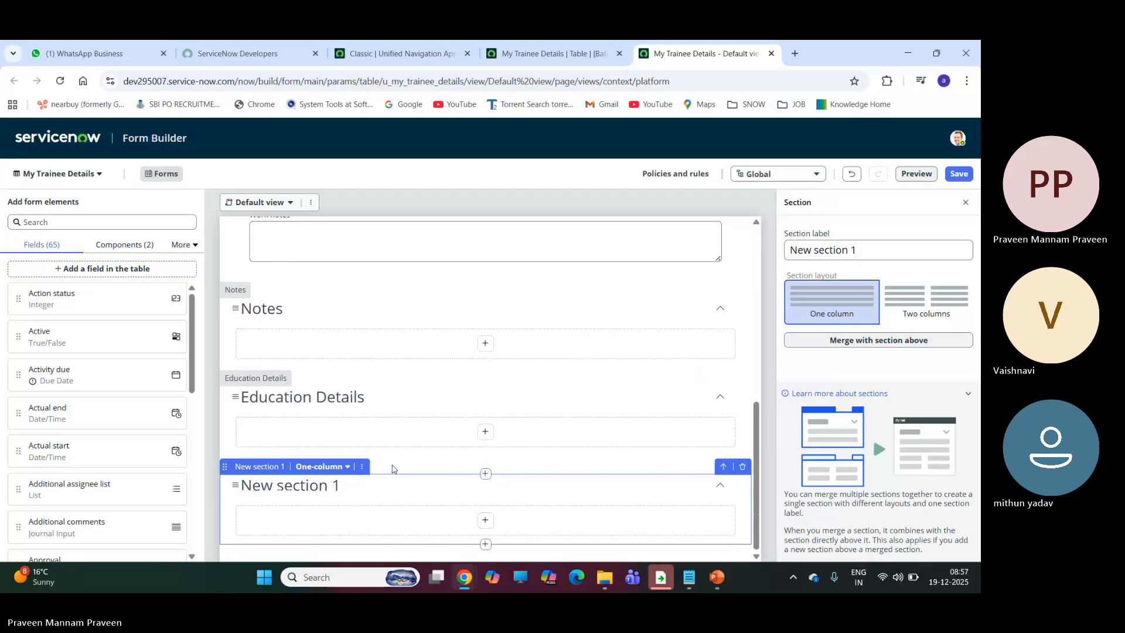
left_click(272, 470)
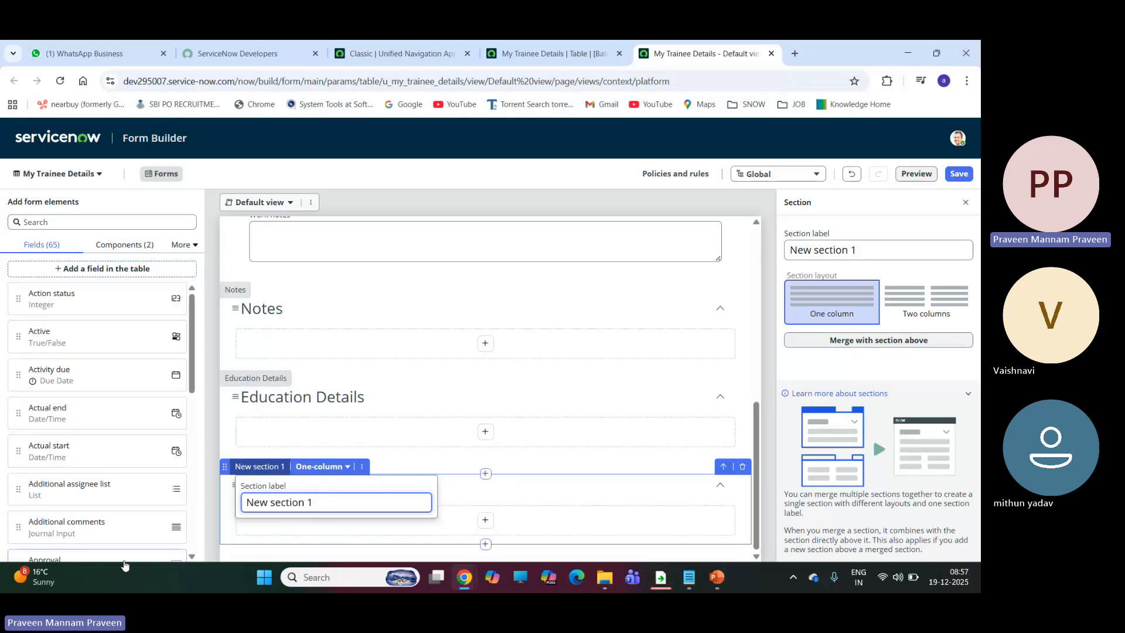
left_click_drag(316, 502, 244, 503)
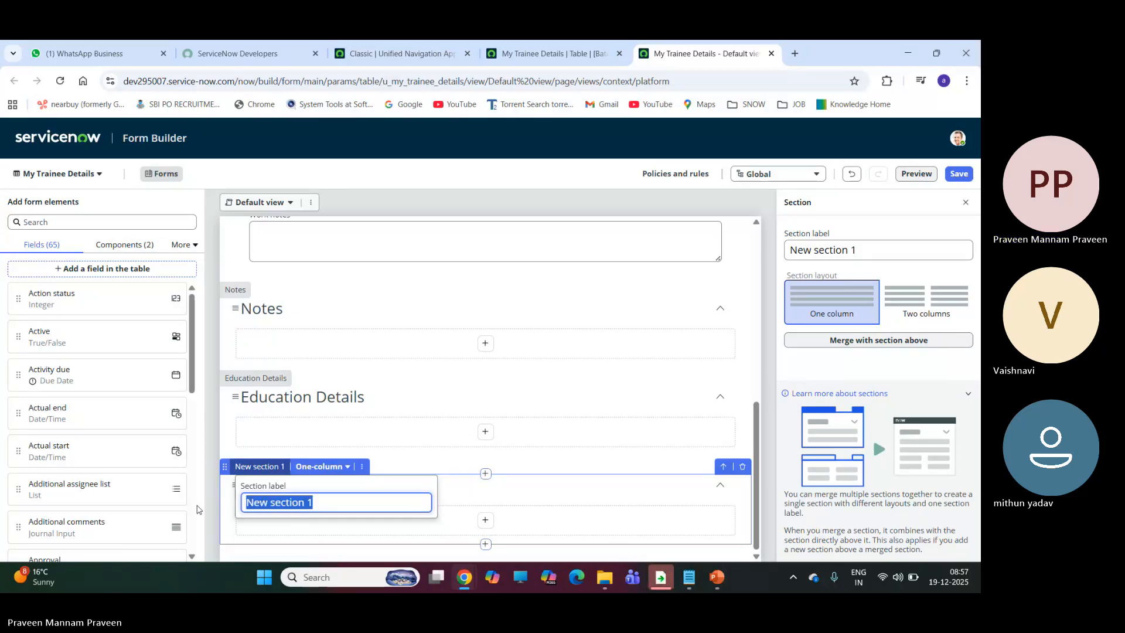
type("Emplo")
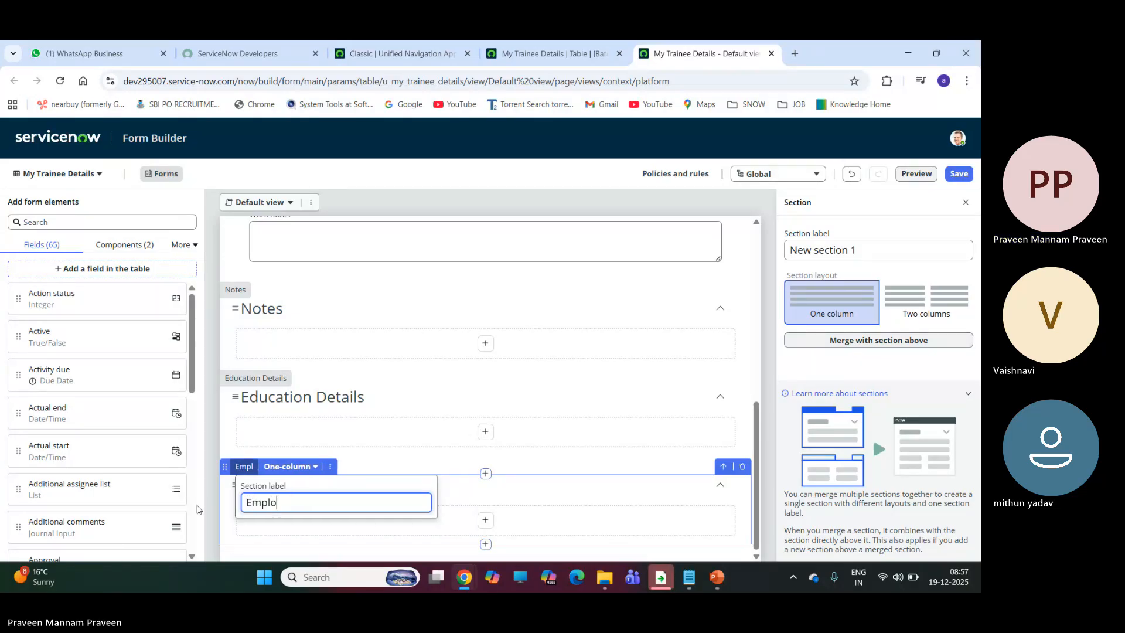
type("yment Details")
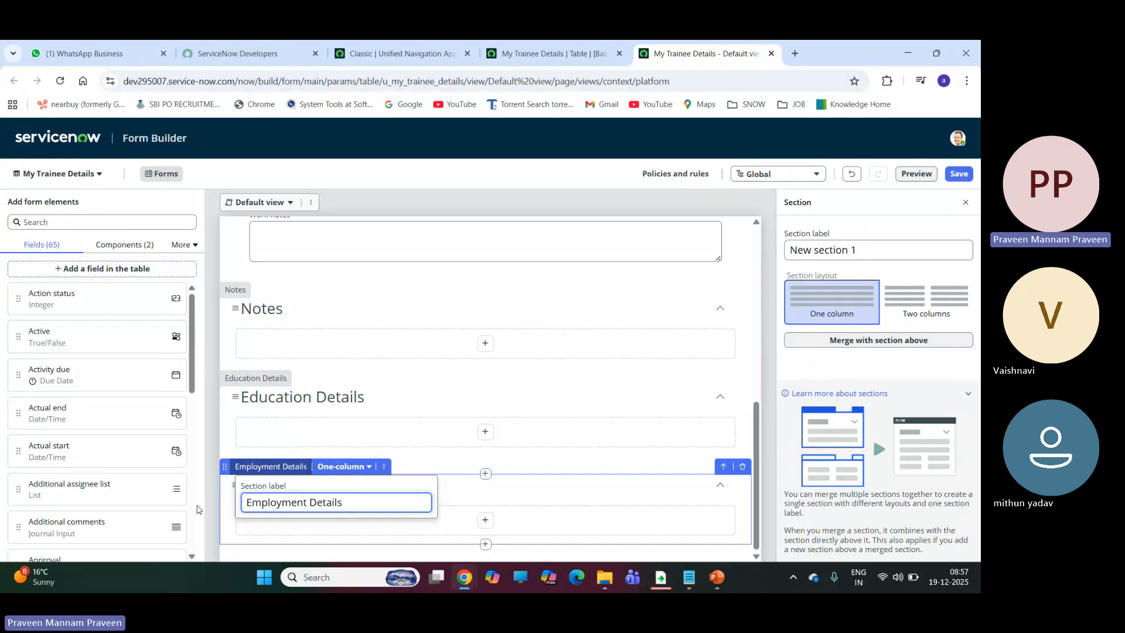
Step: Set the layout of the Employment Details and Education Details sections to two columns
left_click(369, 467)
left_click(346, 498)
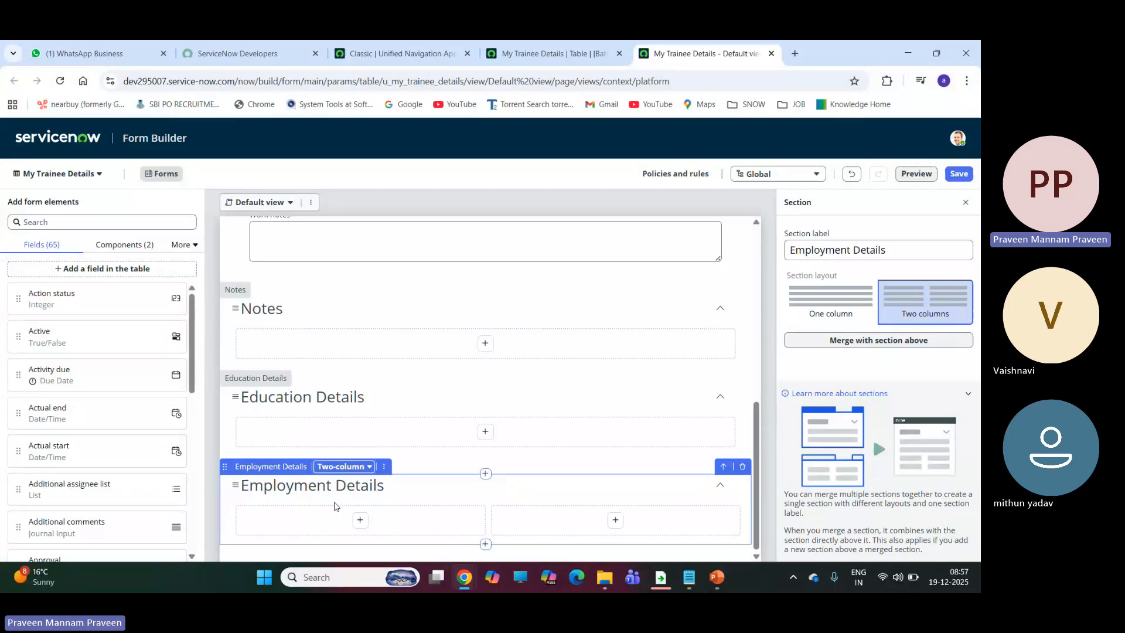
left_click(305, 398)
left_click(355, 379)
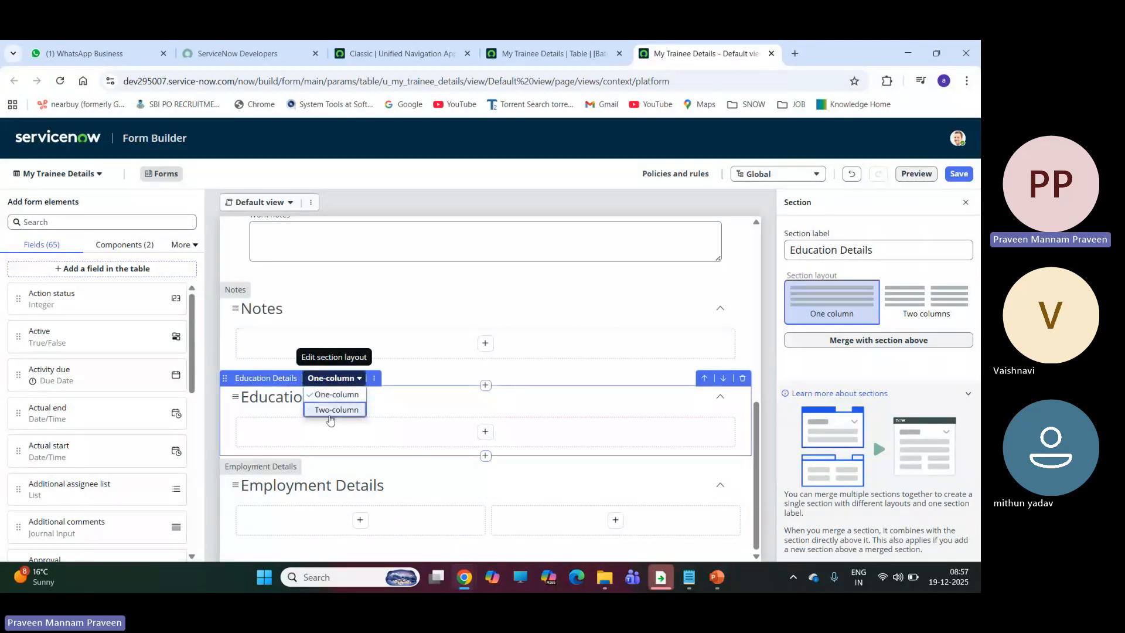
left_click(331, 410)
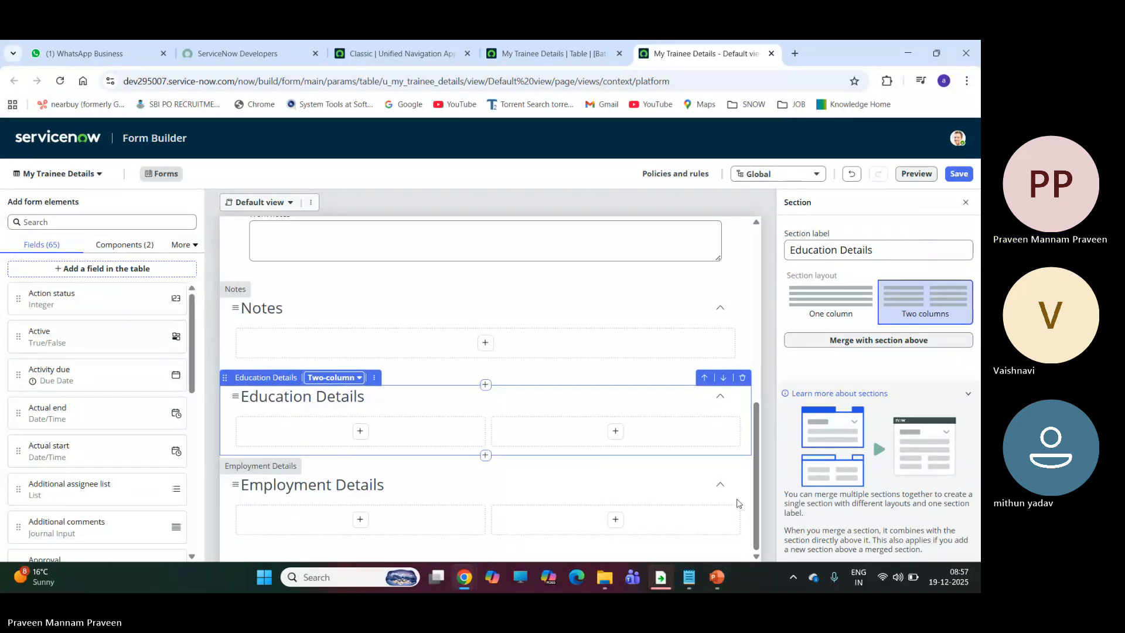
Step: Add a form section below Employment Details, label it Training Details and give it a two-column layout
left_click(408, 487)
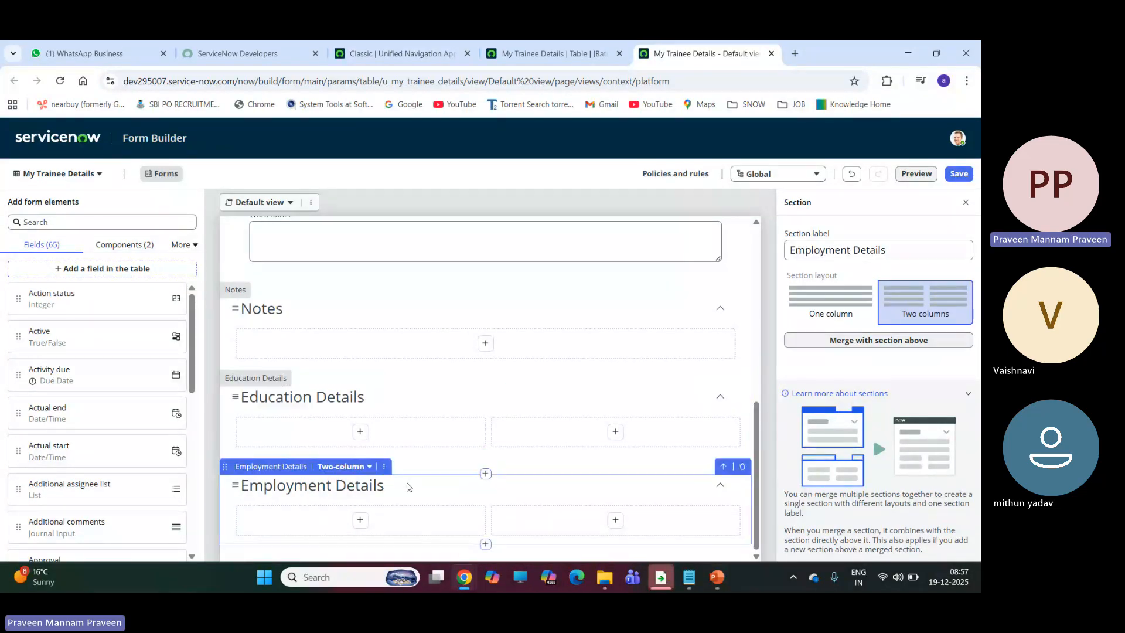
left_click(487, 545)
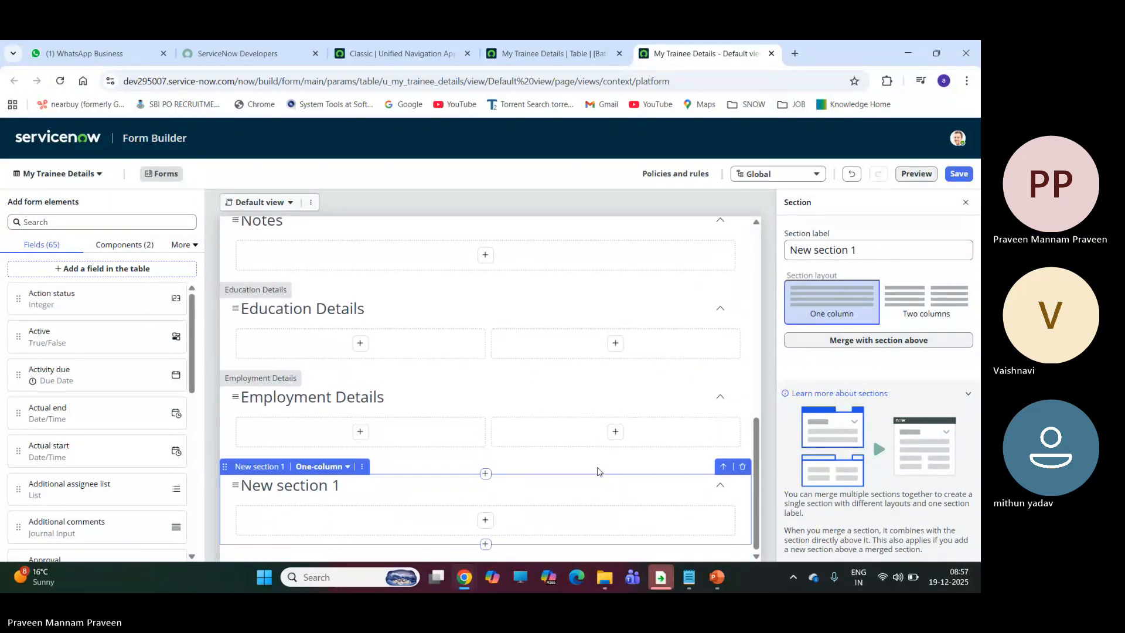
left_click(278, 467)
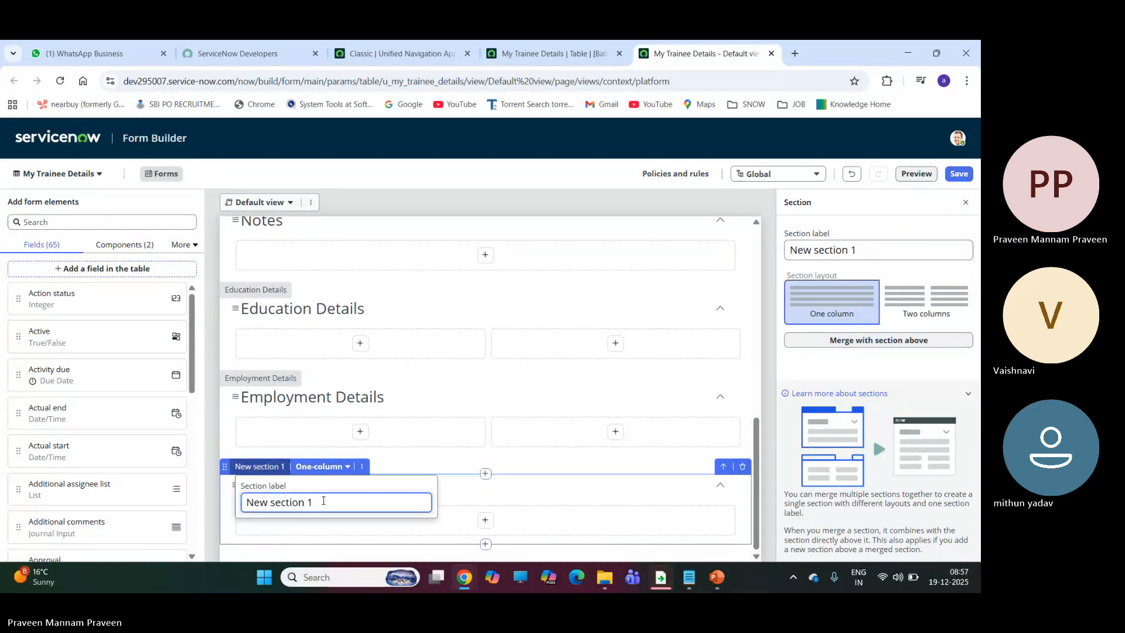
left_click_drag(321, 503, 224, 503)
type("Tra")
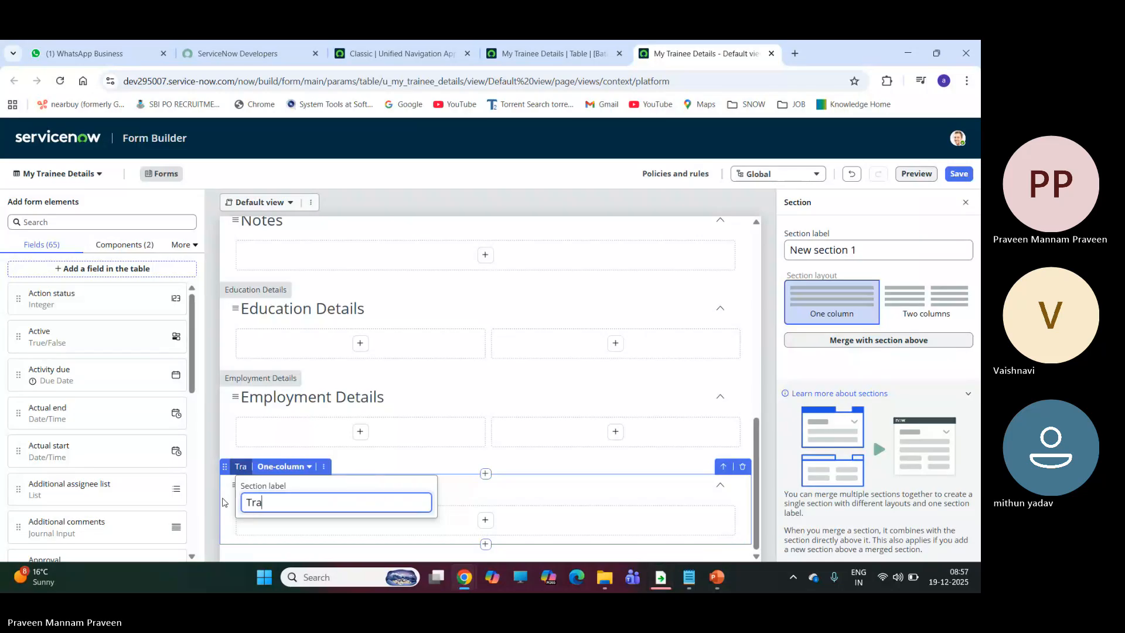
type("ining De")
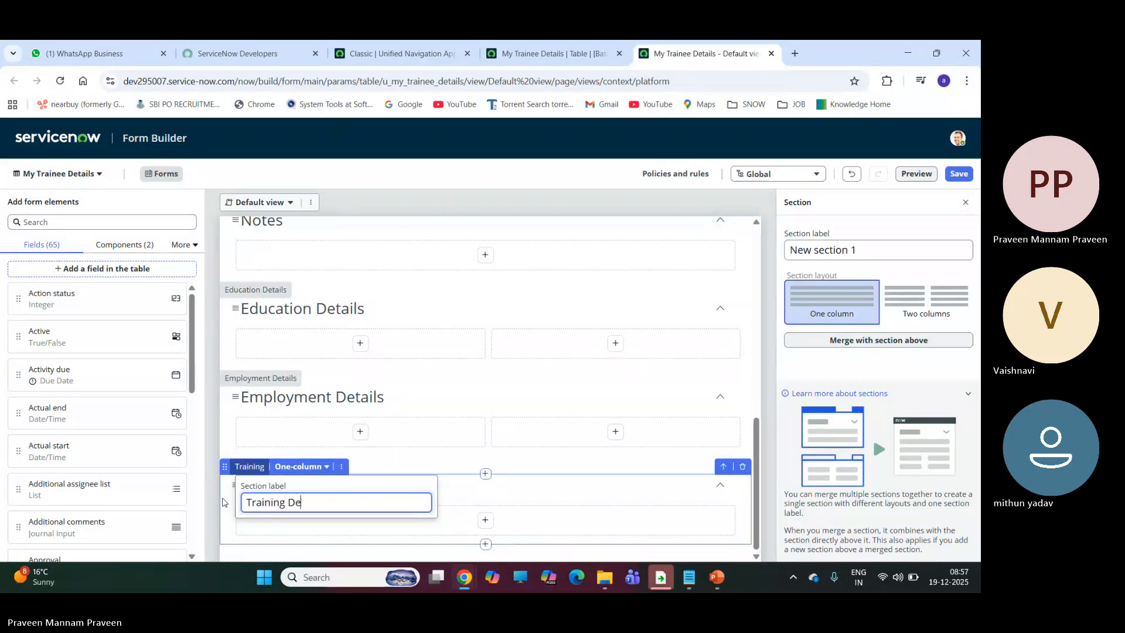
type("tails")
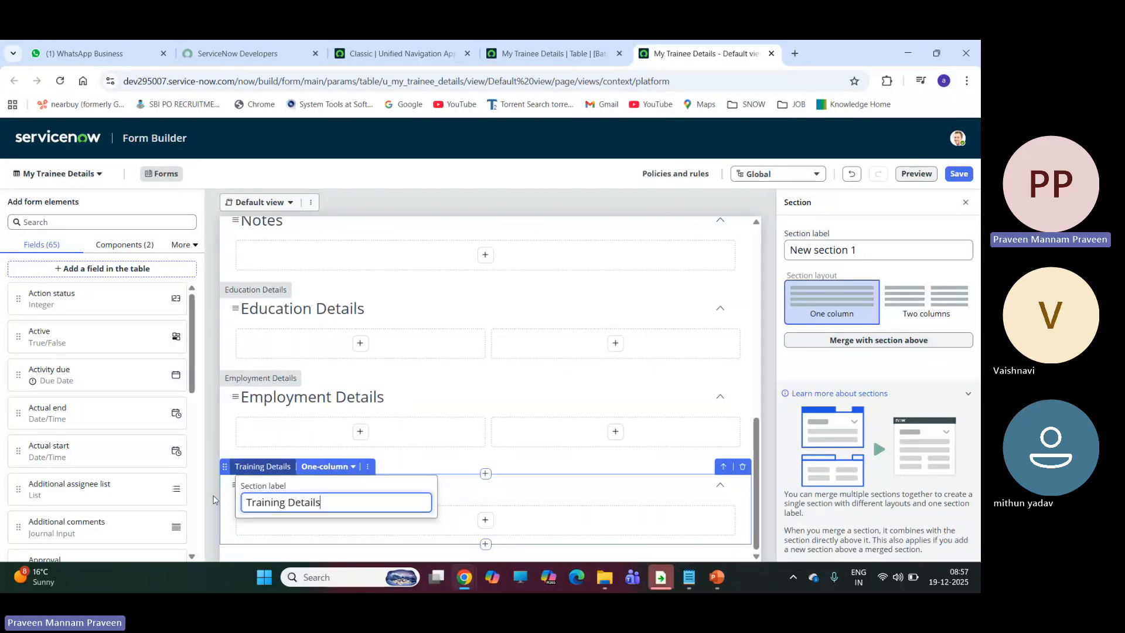
left_click(352, 468)
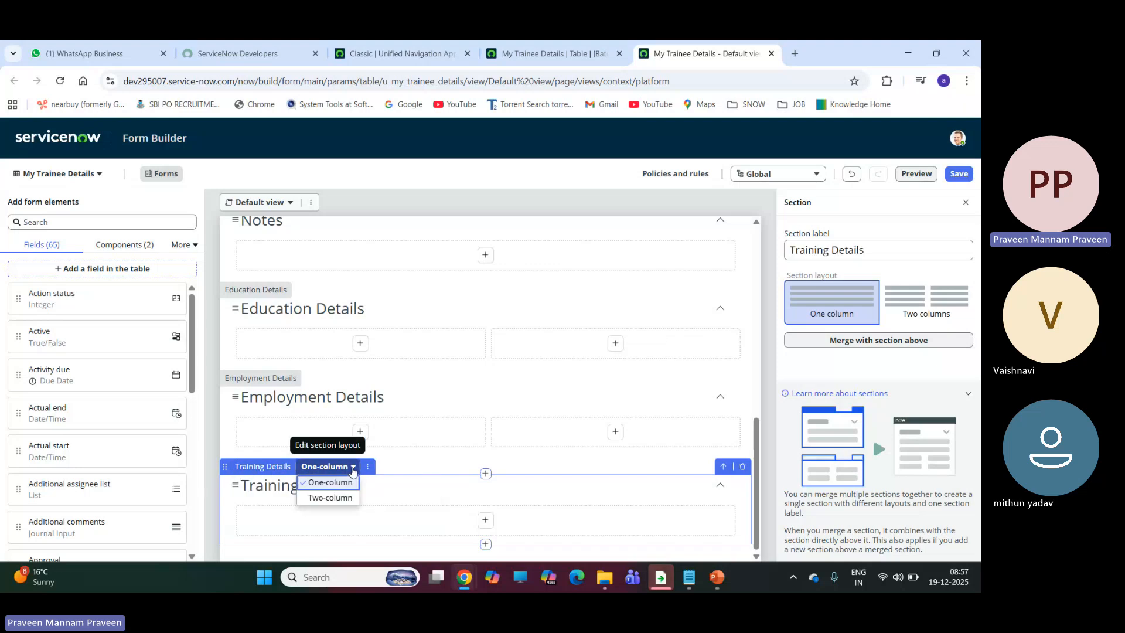
left_click(330, 498)
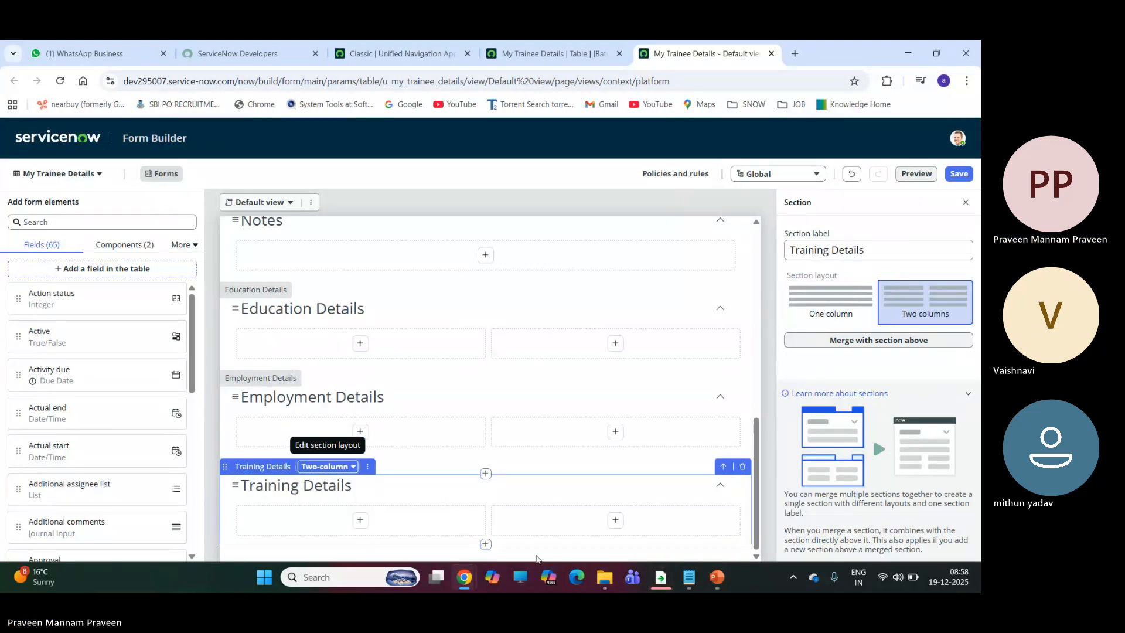
Step: Add a form section below Training Details, label it Placement Info and give it a two-column layout
left_click(486, 545)
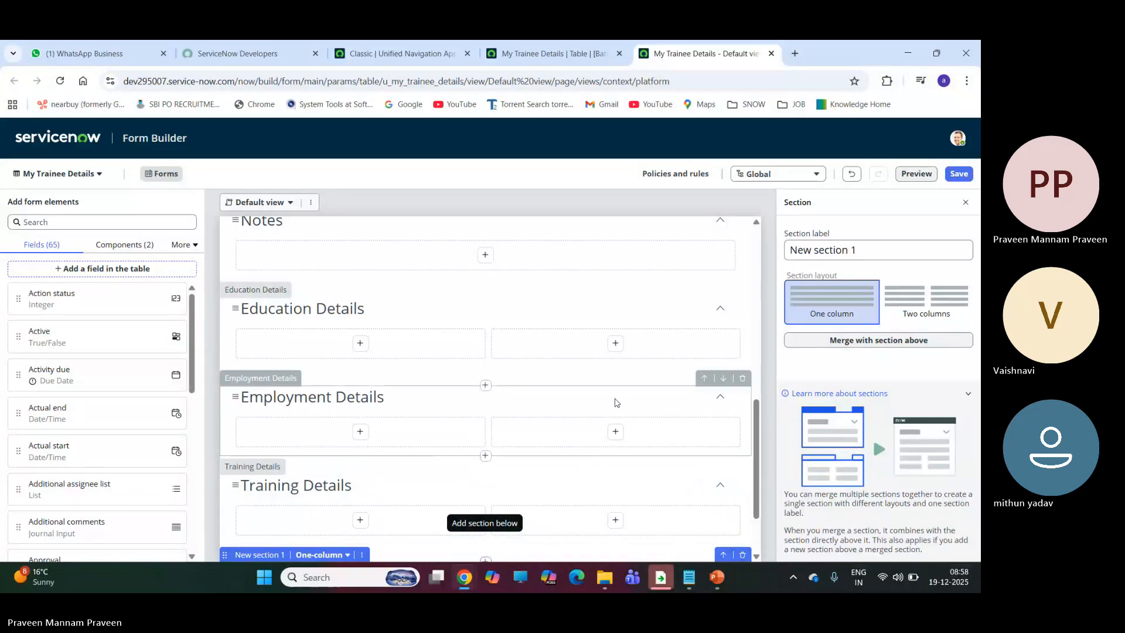
left_click(280, 472)
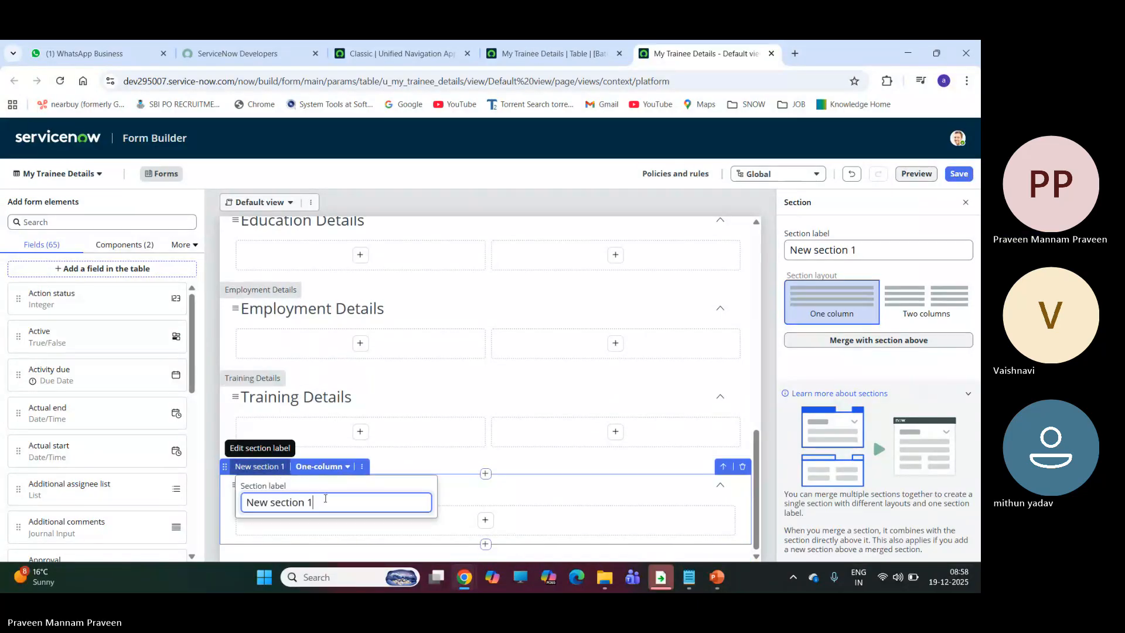
key("BackSpace")
key("BackSpace")
key("BackSpace")
key("BackSpace")
key("BackSpace")
key("BackSpace")
key("BackSpace")
key("BackSpace")
key("BackSpace")
key("BackSpace")
key("BackSpace")
key("BackSpace")
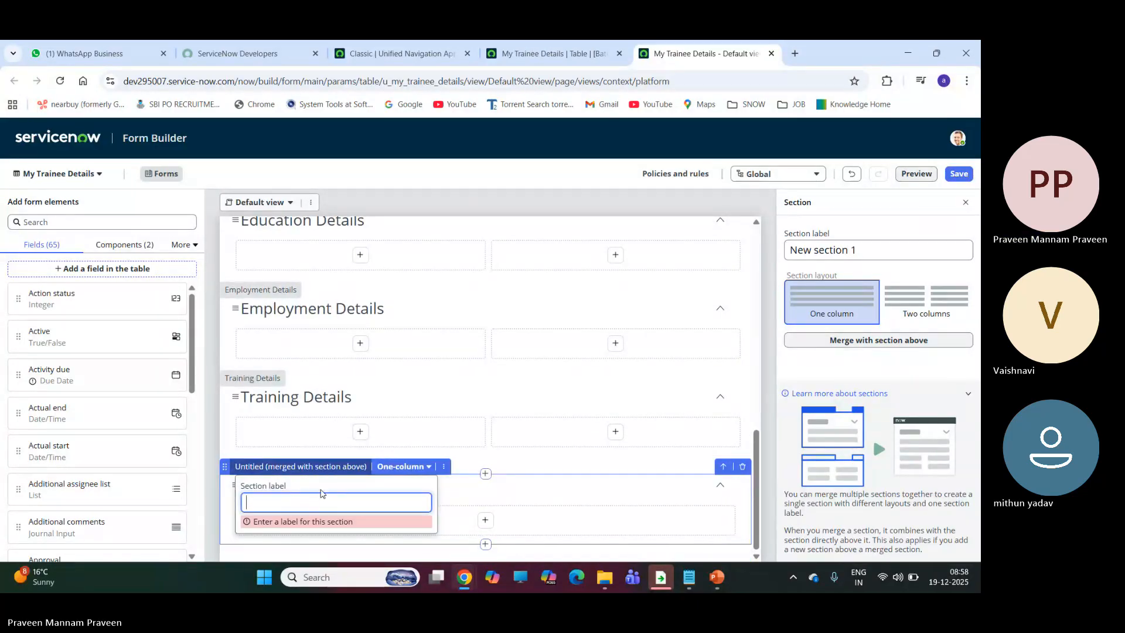
type("Placem")
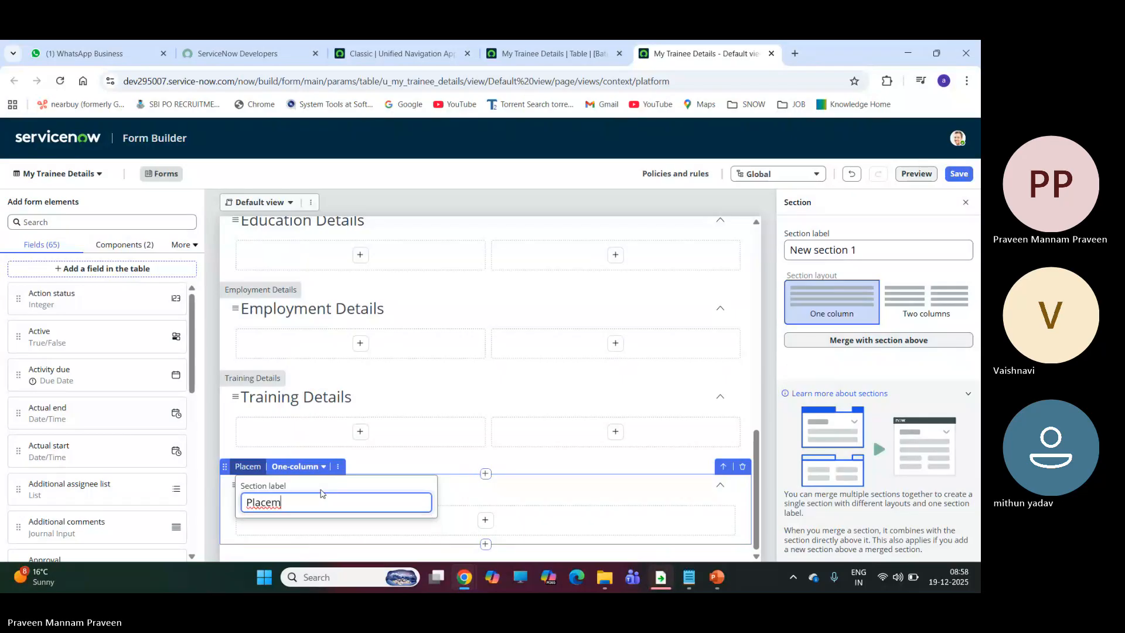
type("ent Inf")
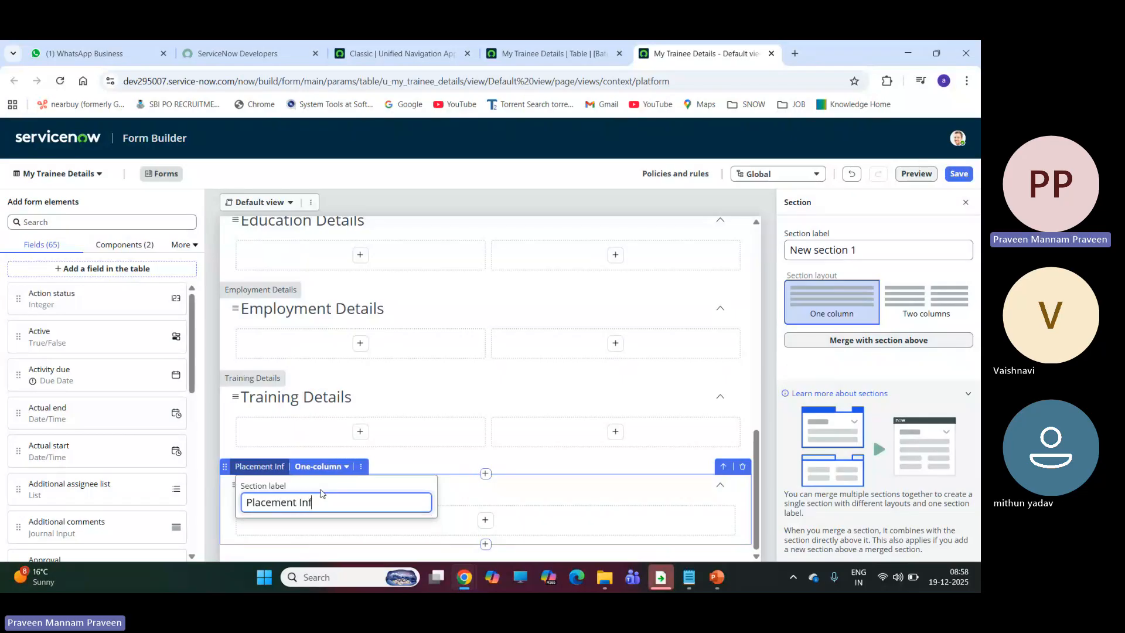
type("o")
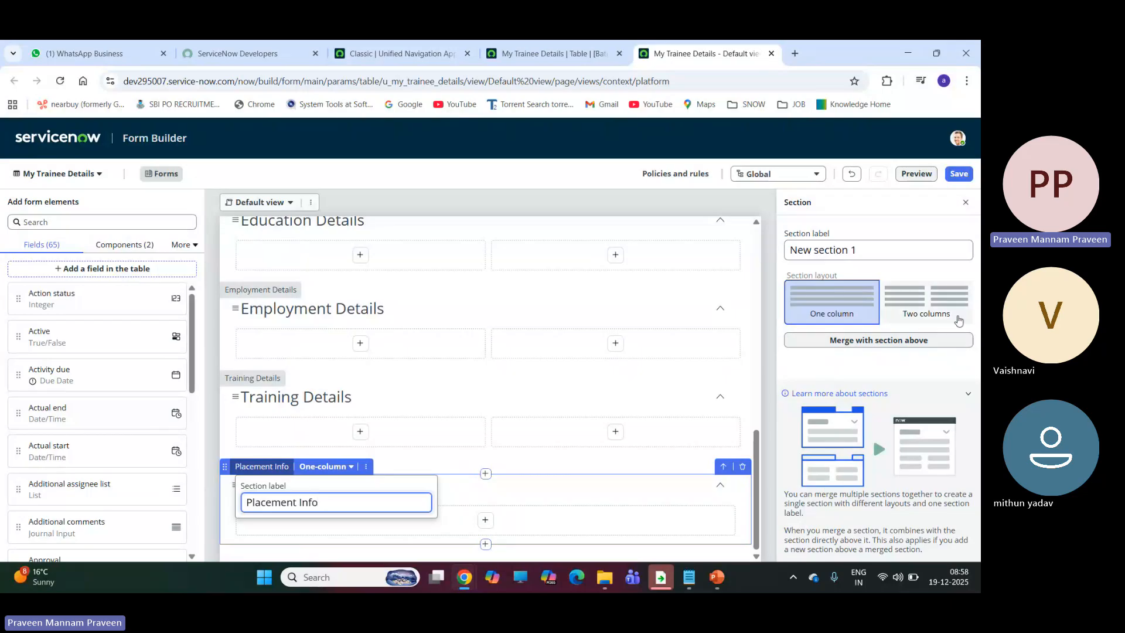
left_click(610, 495)
left_click(918, 300)
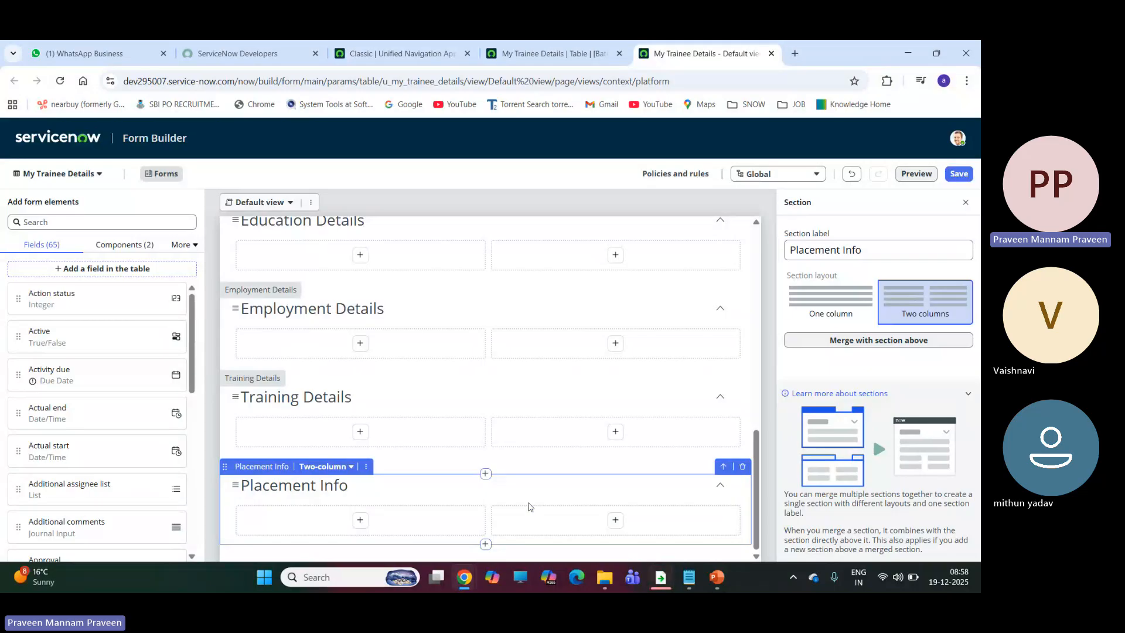
Step: Try to move the Work notes field from the merged section into the Notes section
scroll(530, 507, "up", 3)
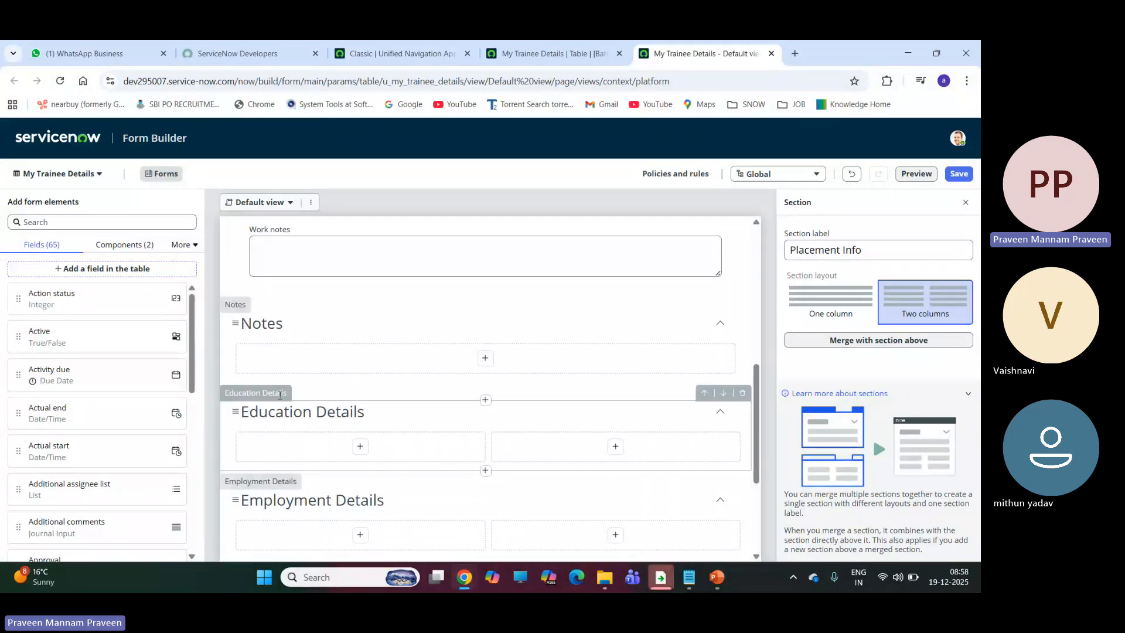
scroll(364, 374, "up", 2)
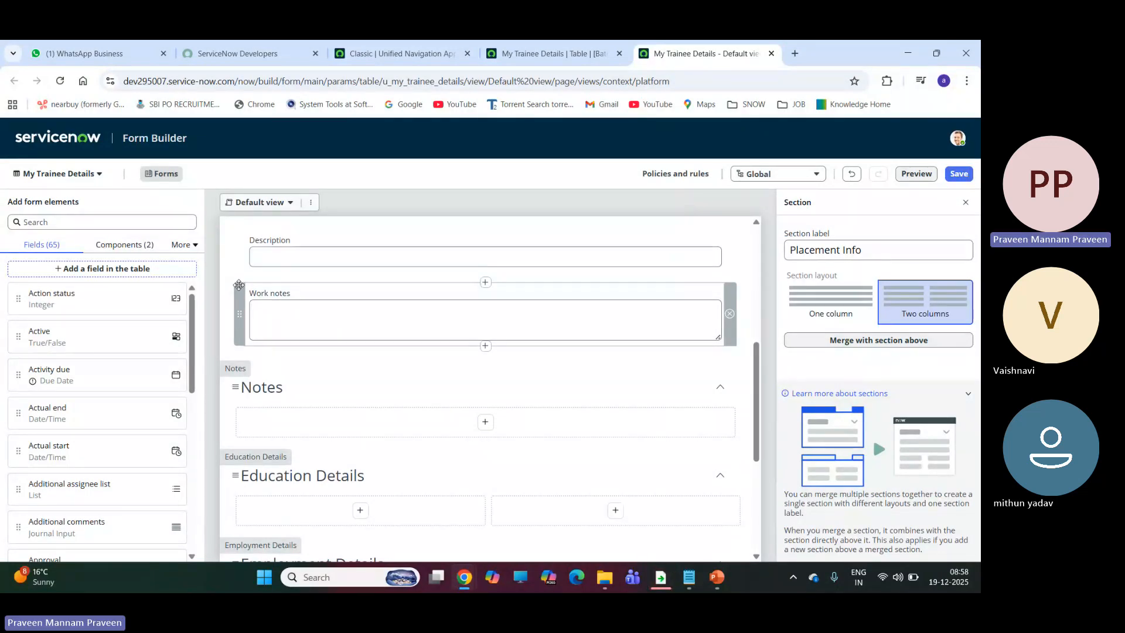
left_click_drag(239, 285, 235, 380)
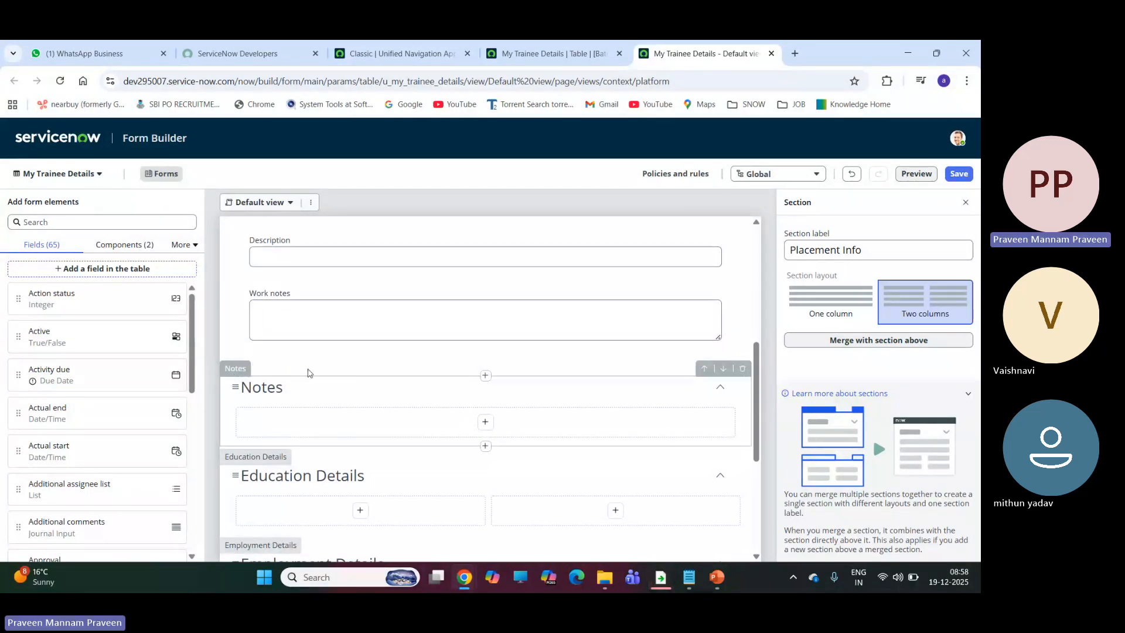
left_click_drag(238, 286, 260, 394)
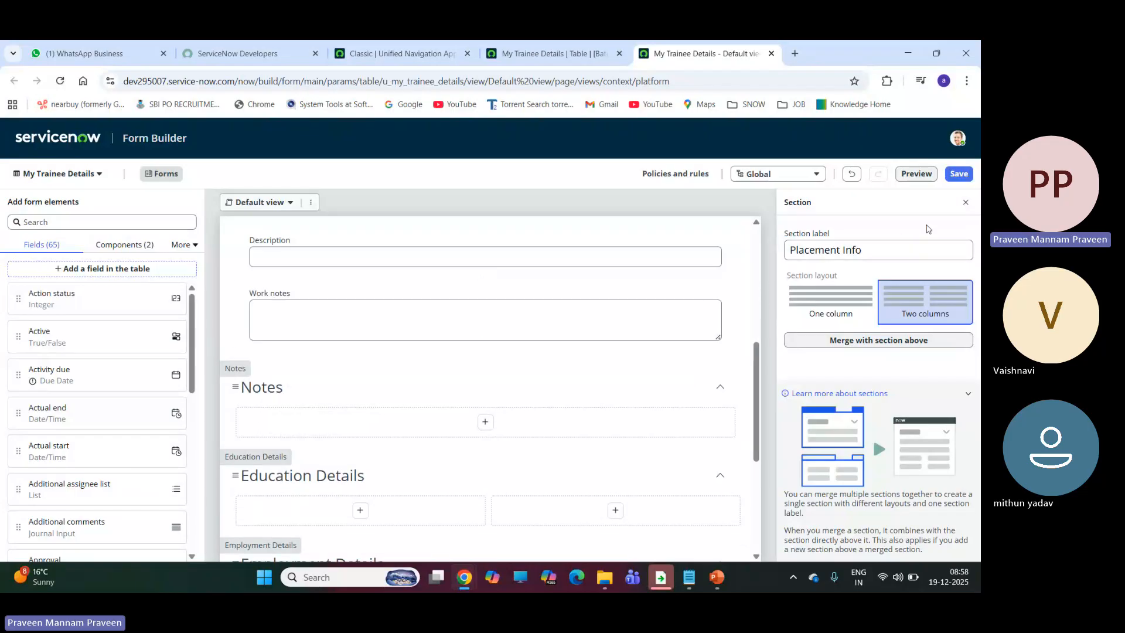
Step: Create a new table field labelled Qualification of type Choice in the first column of the Education Details section
scroll(439, 440, "down", 1)
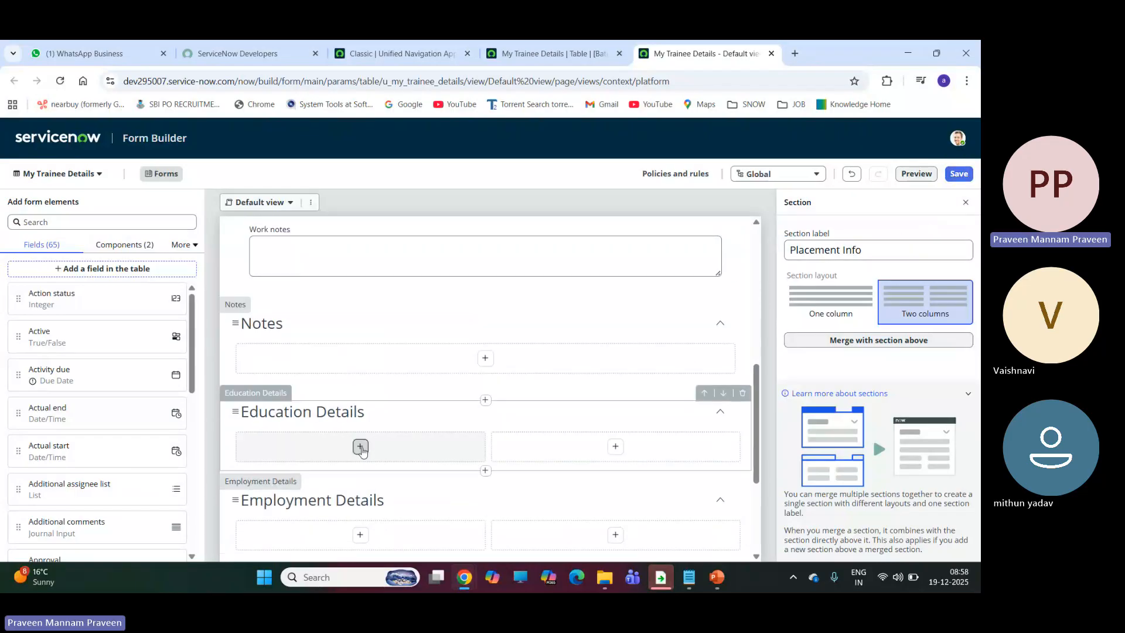
left_click(361, 448)
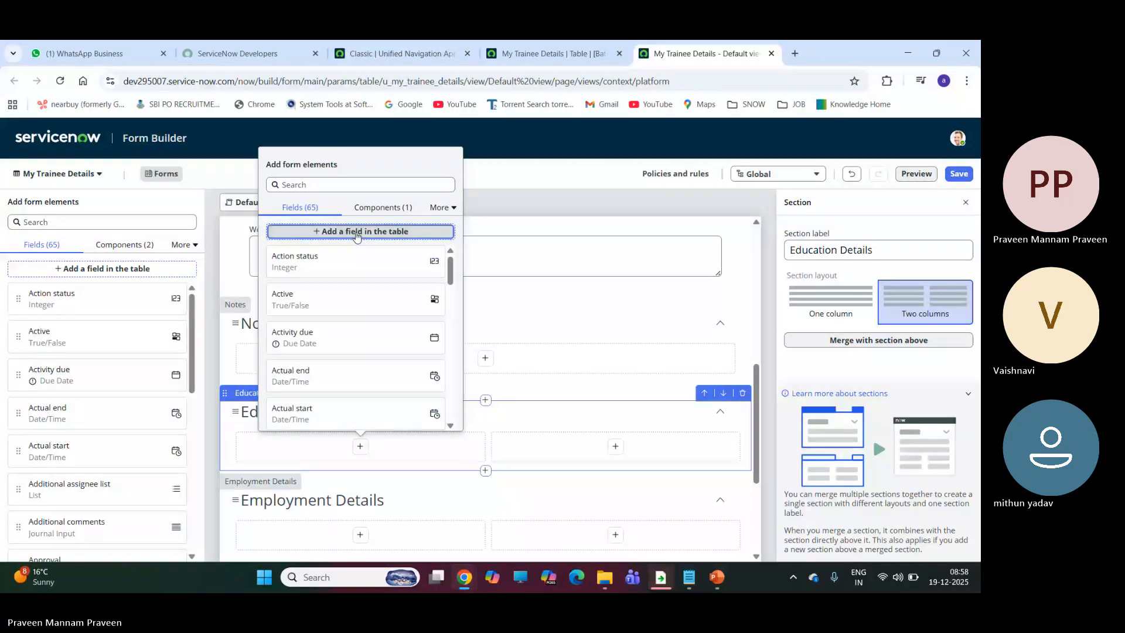
left_click(356, 232)
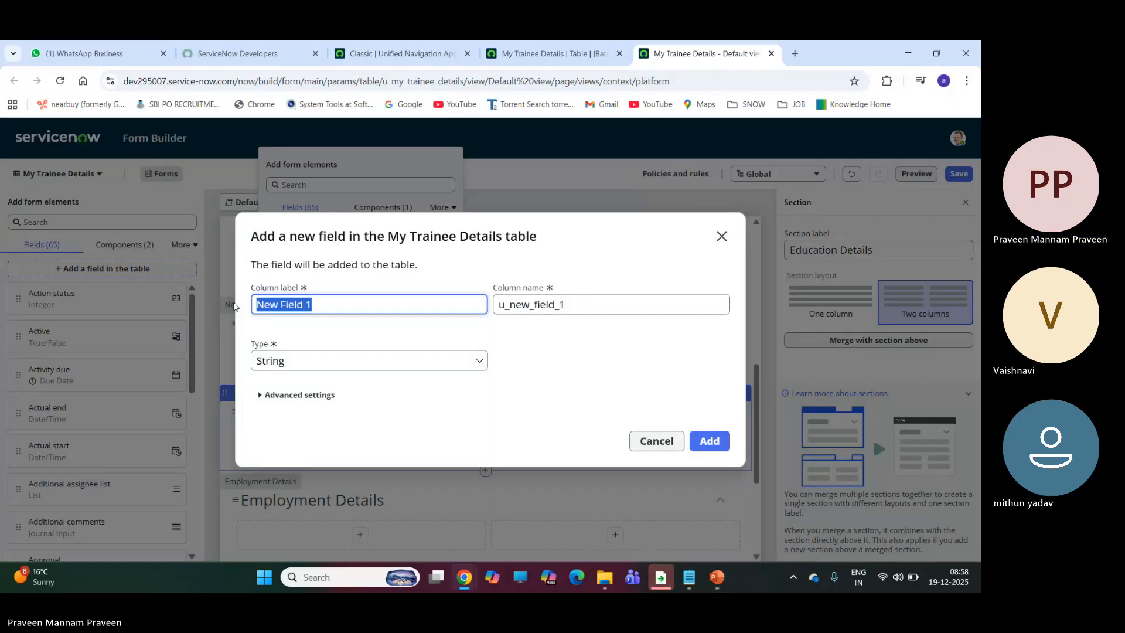
type("Qua")
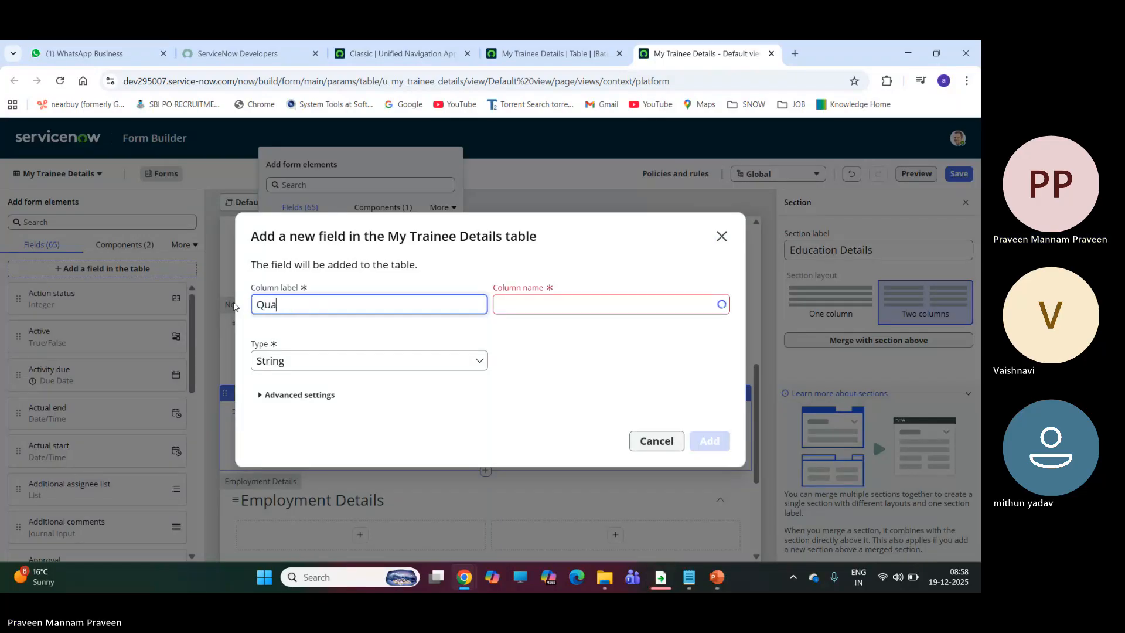
type("lification")
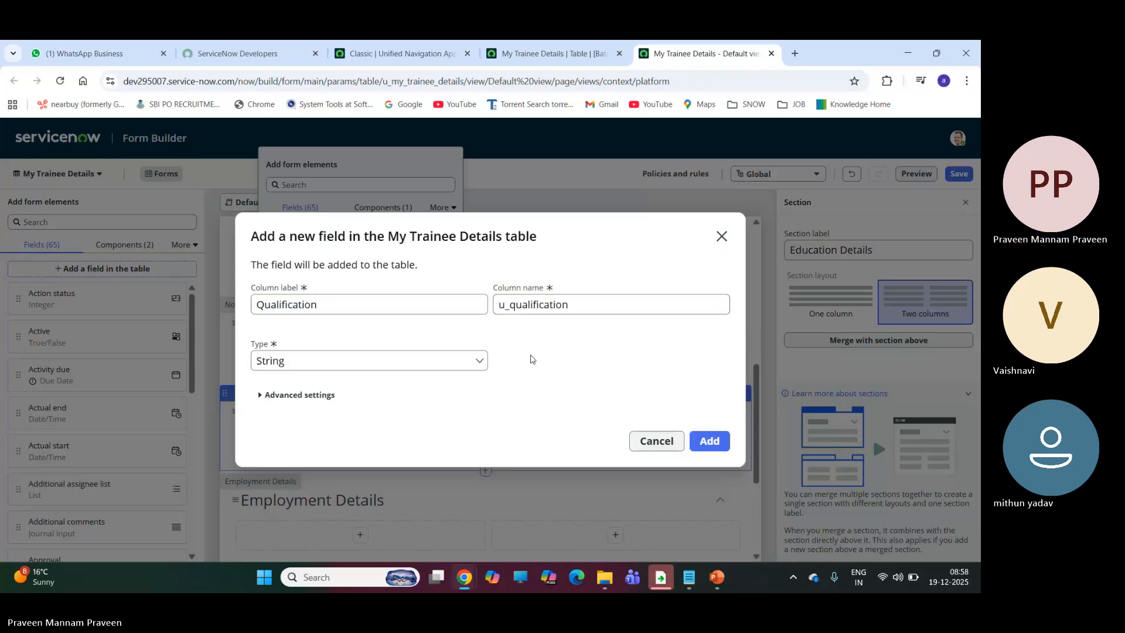
left_click(311, 364)
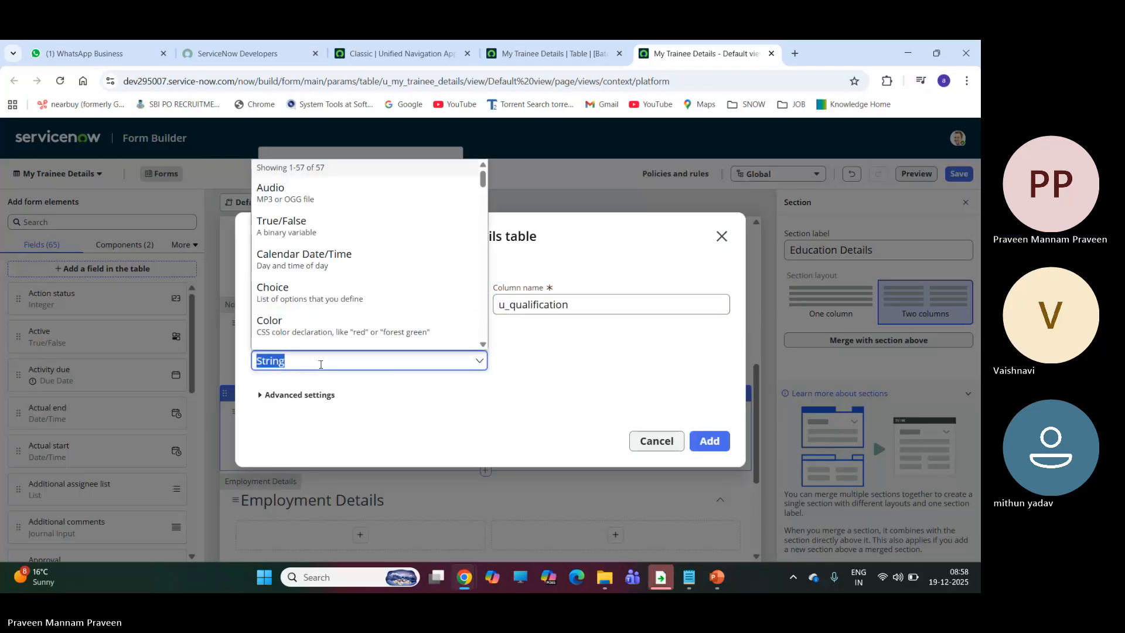
left_click(263, 292)
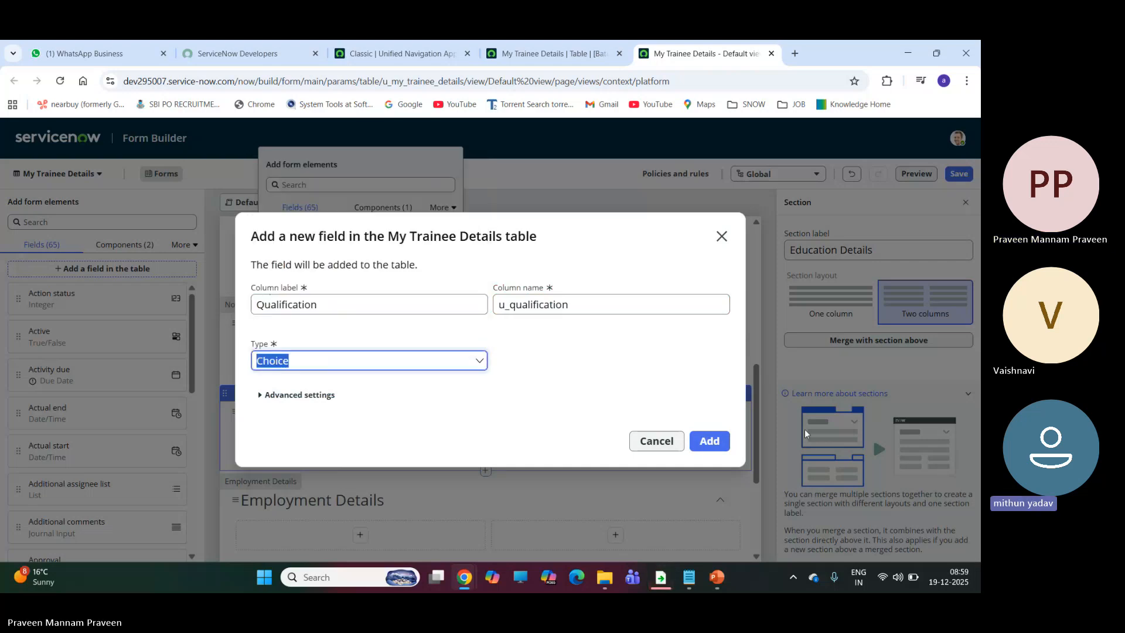
left_click(708, 441)
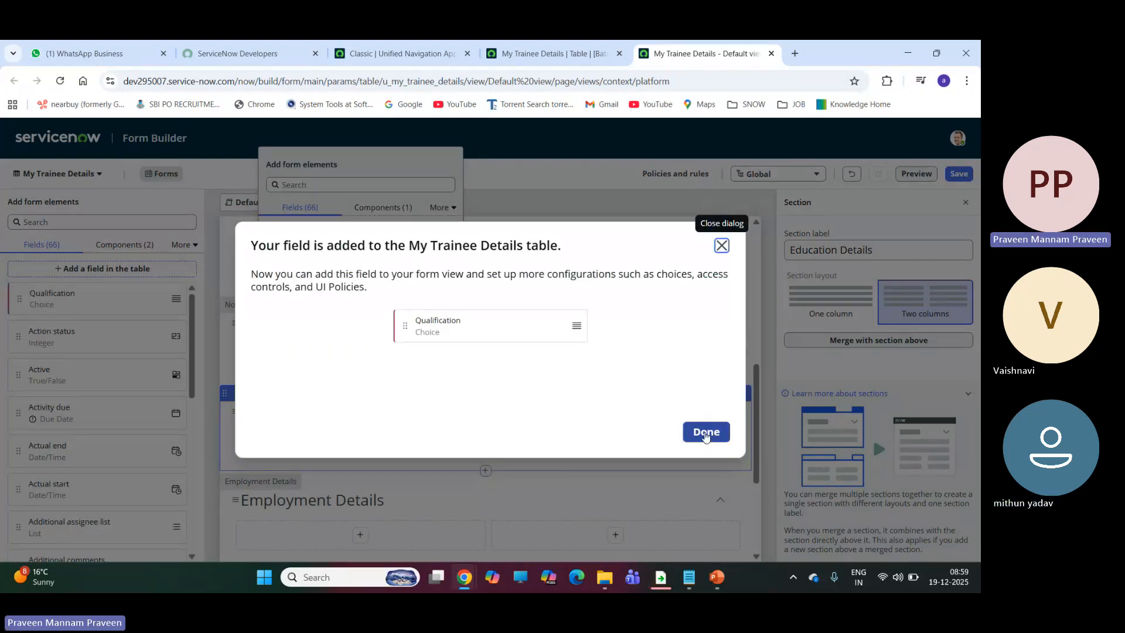
left_click(707, 433)
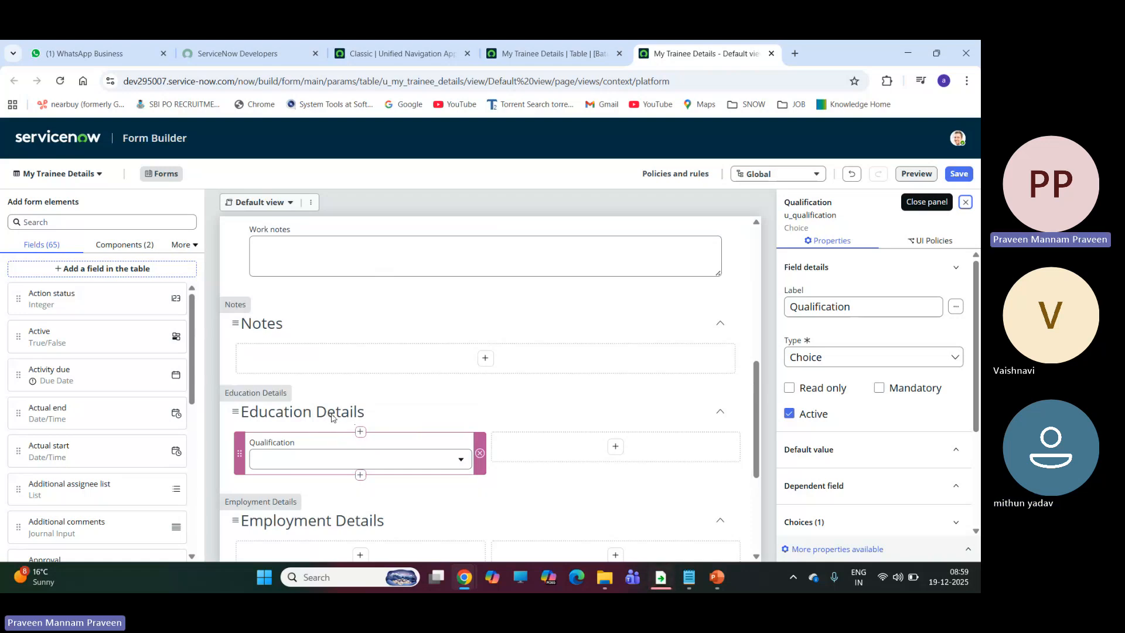
Step: Check the Qualification field's choices in its properties, then save the form
scroll(924, 352, "down", 3)
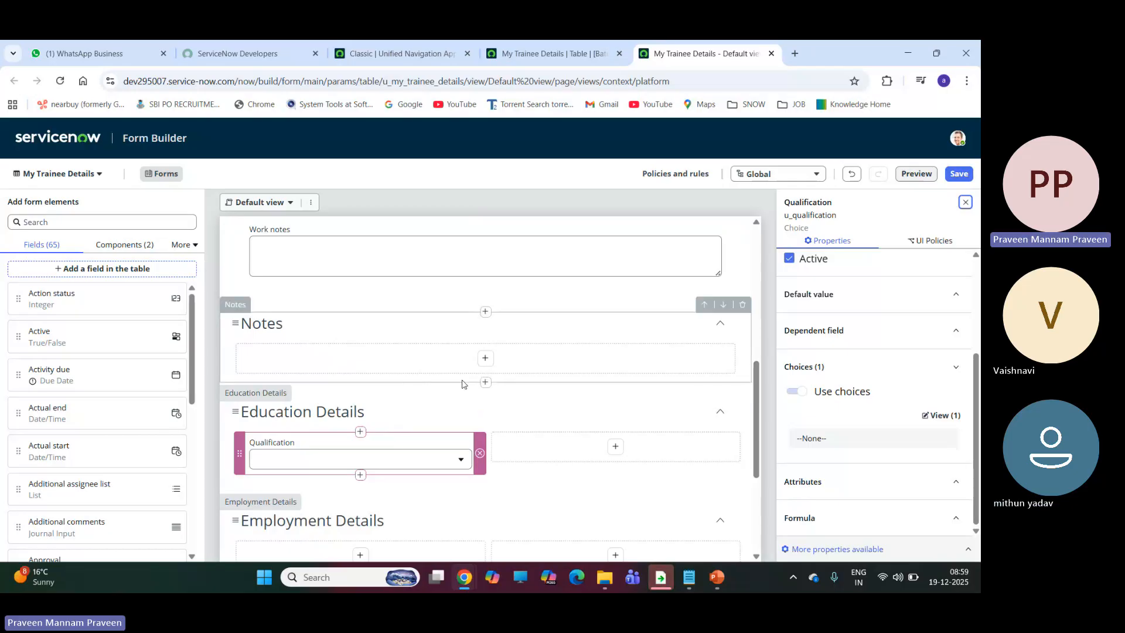
scroll(462, 384, "down", 1)
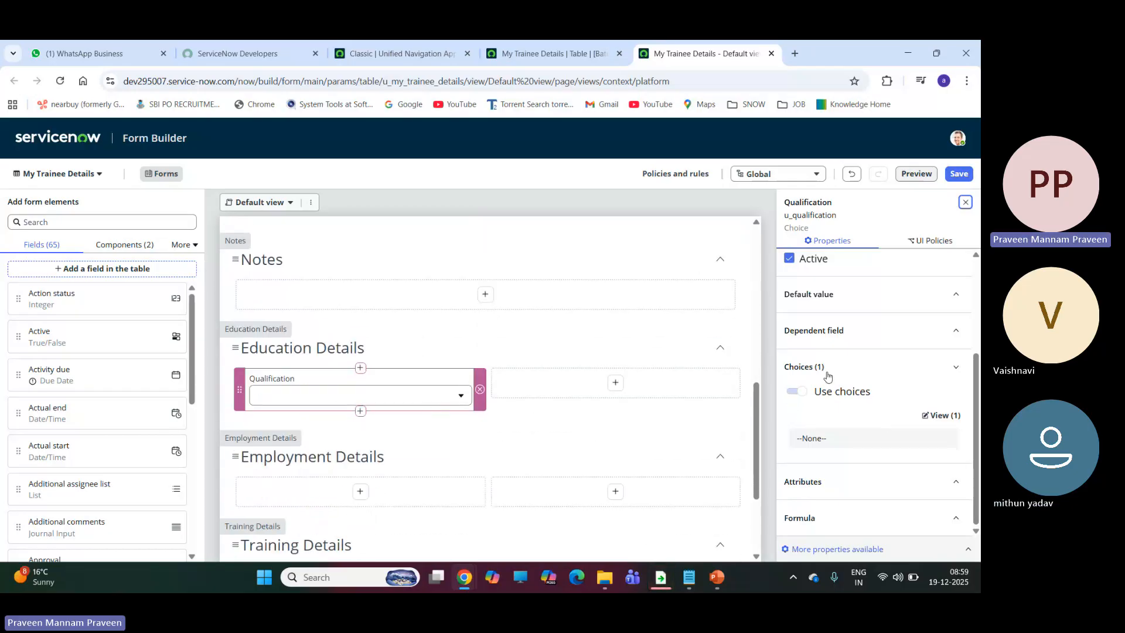
scroll(838, 369, "up", 3)
scroll(849, 389, "down", 3)
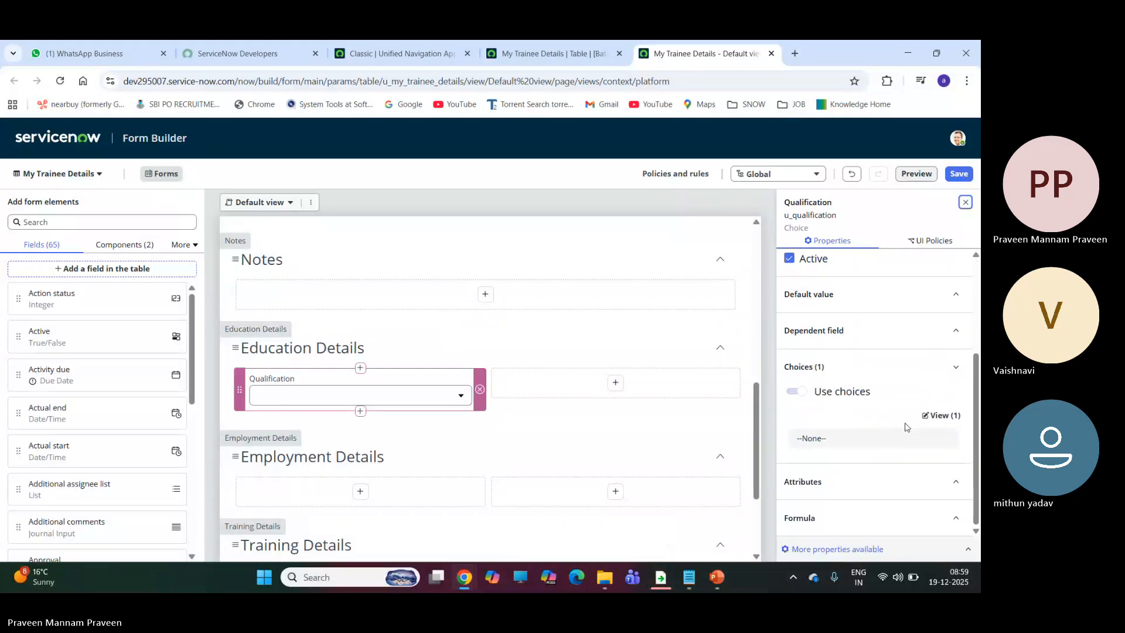
left_click(959, 174)
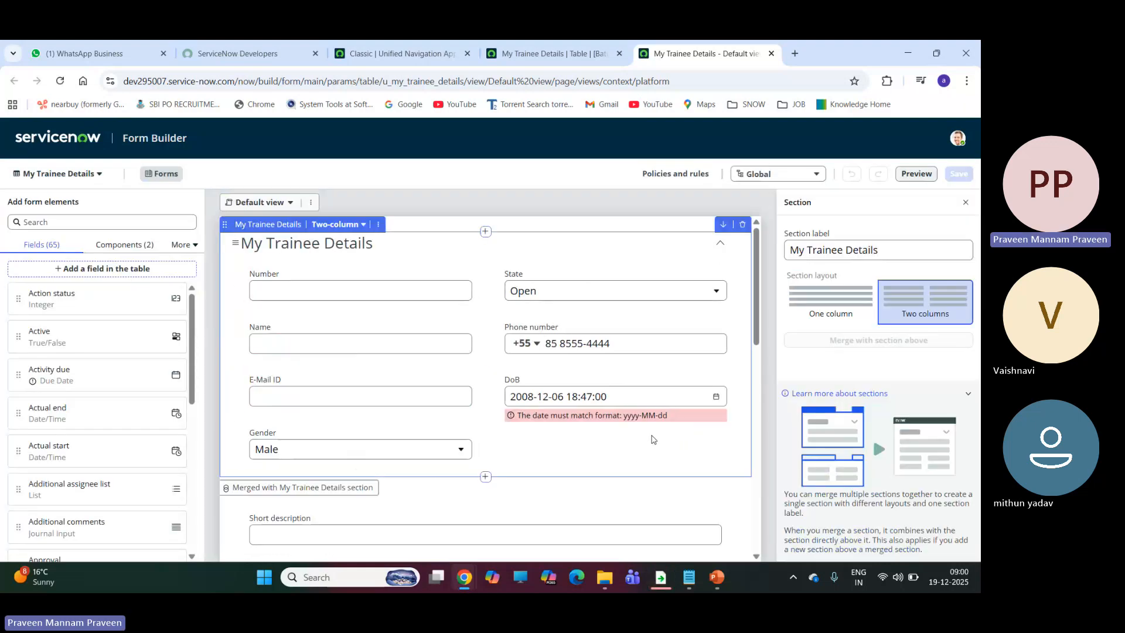
Step: Open the choices of the Qualification field in Education Details for editing and add a blank choice row
scroll(316, 439, "down", 4)
scroll(317, 440, "down", 4)
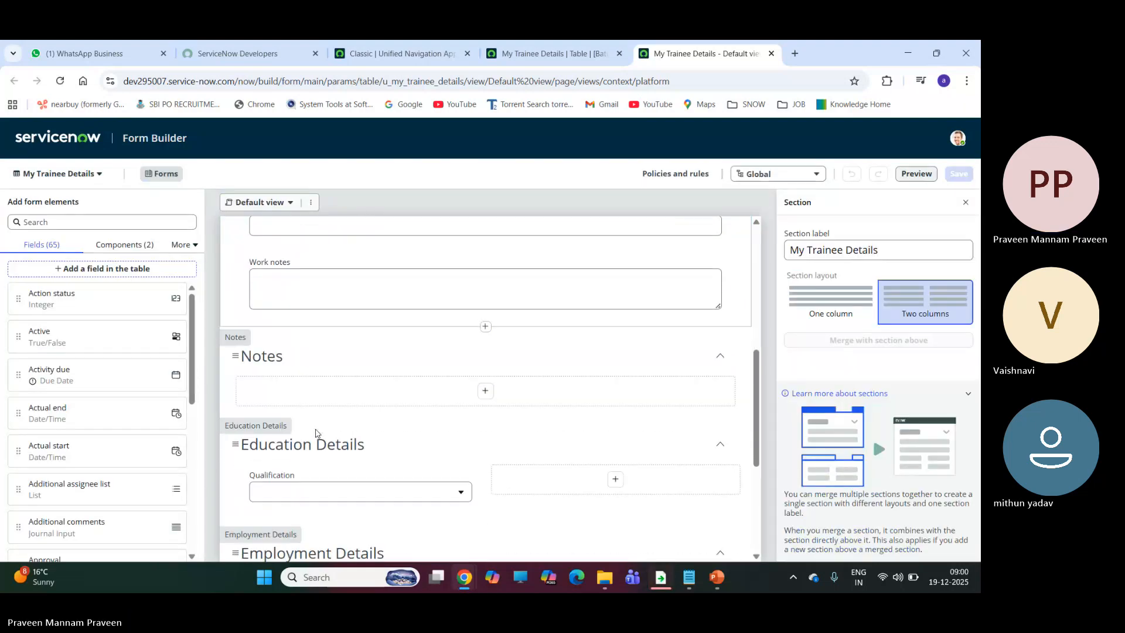
left_click(280, 397)
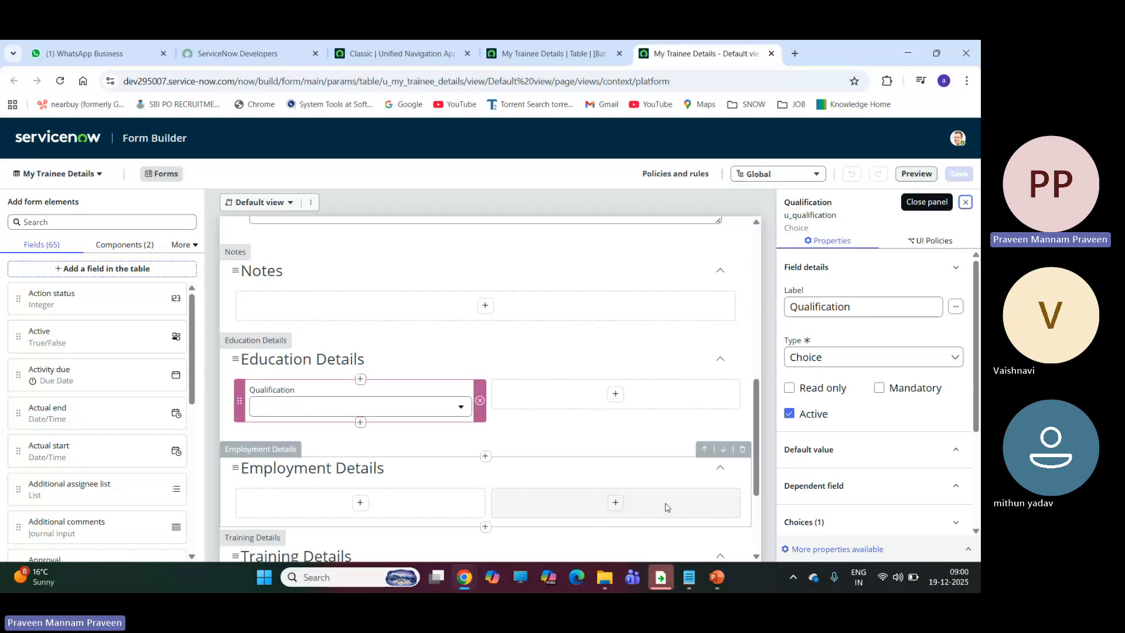
scroll(879, 410, "down", 3)
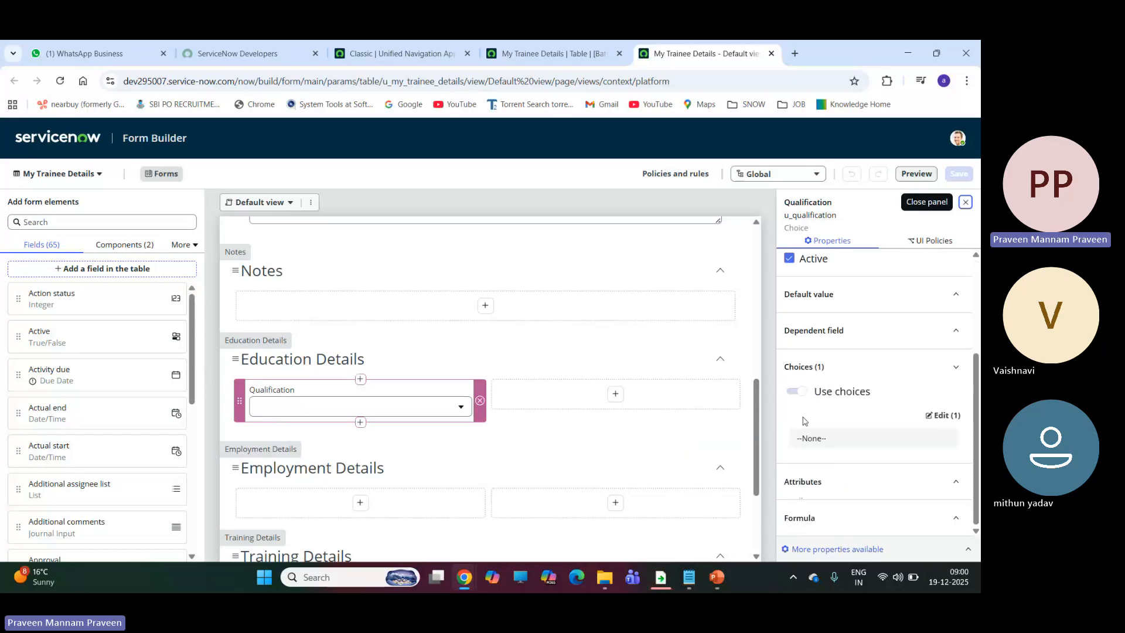
left_click(940, 416)
left_click(316, 344)
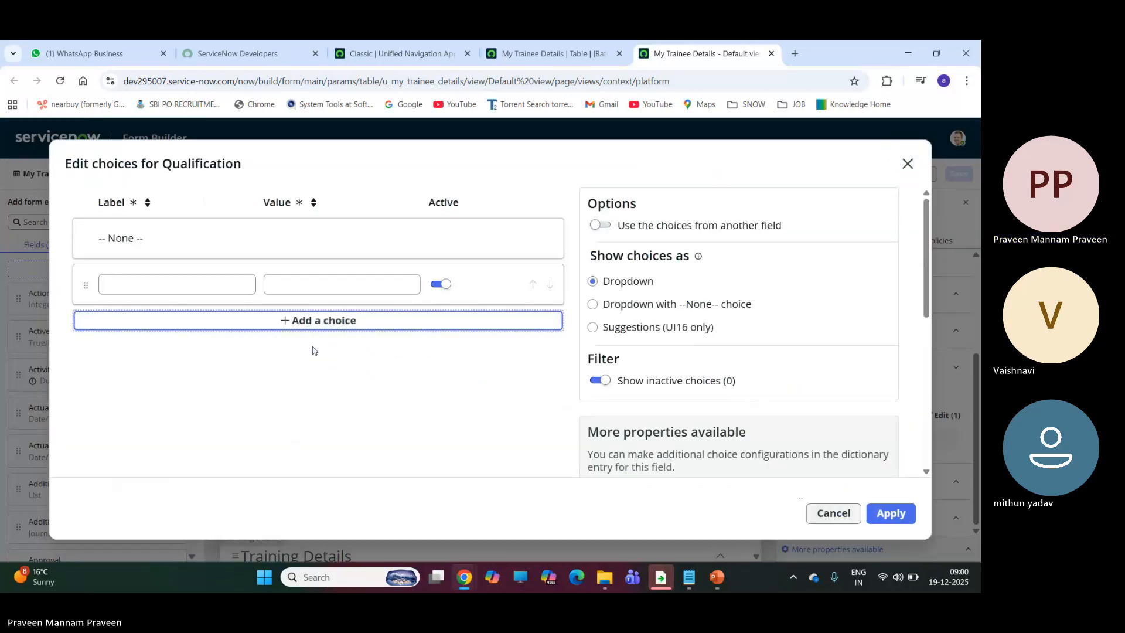
left_click(195, 284)
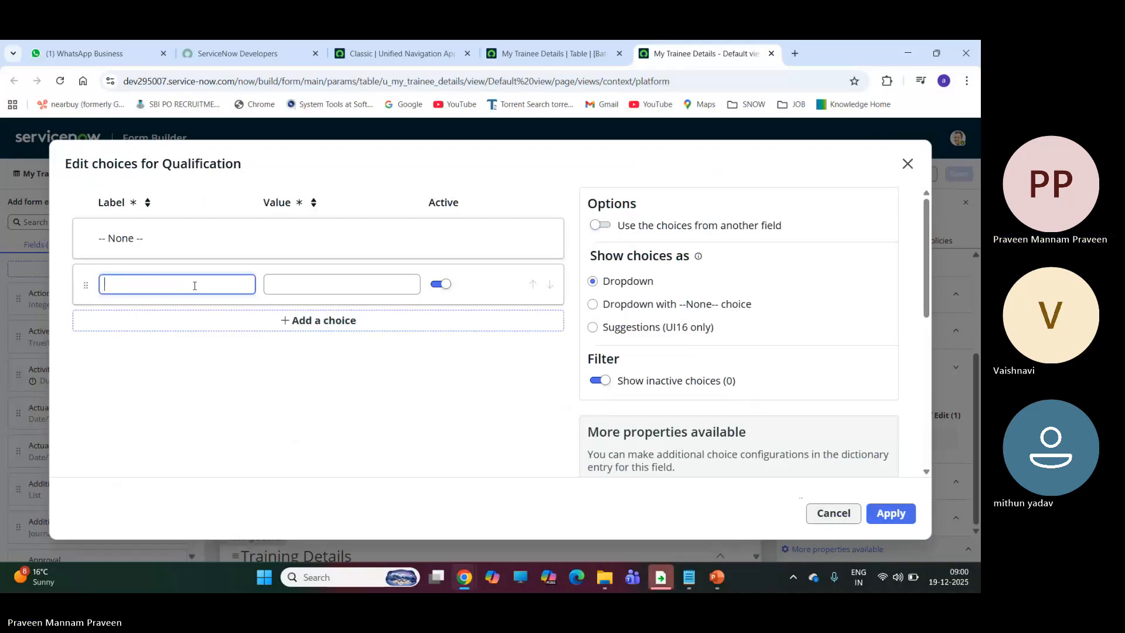
type("Post")
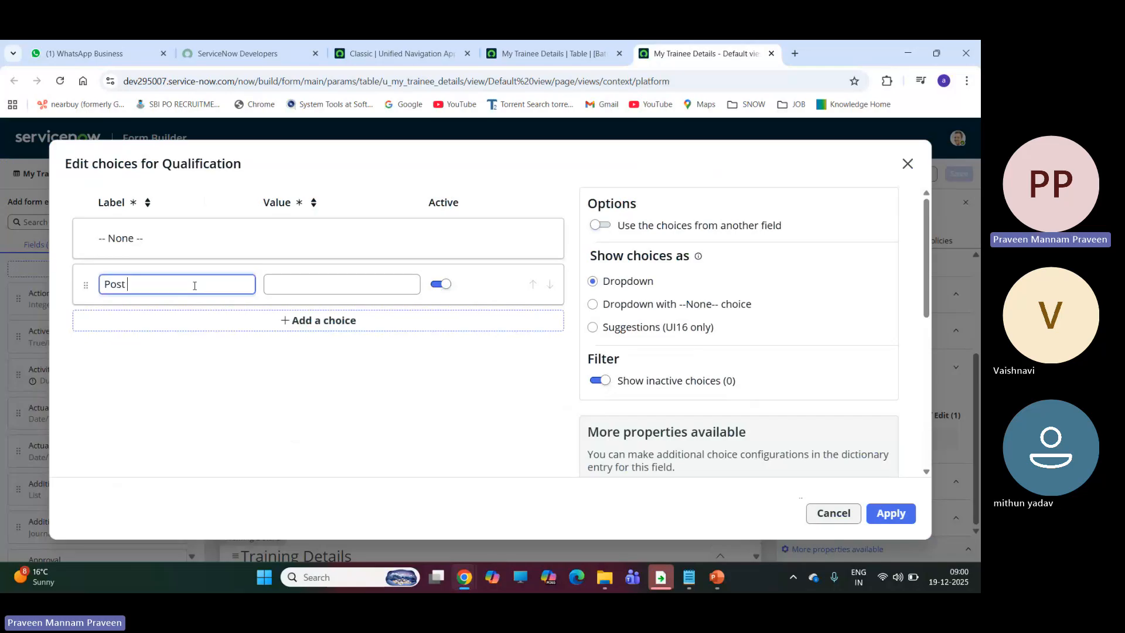
type(" Gra")
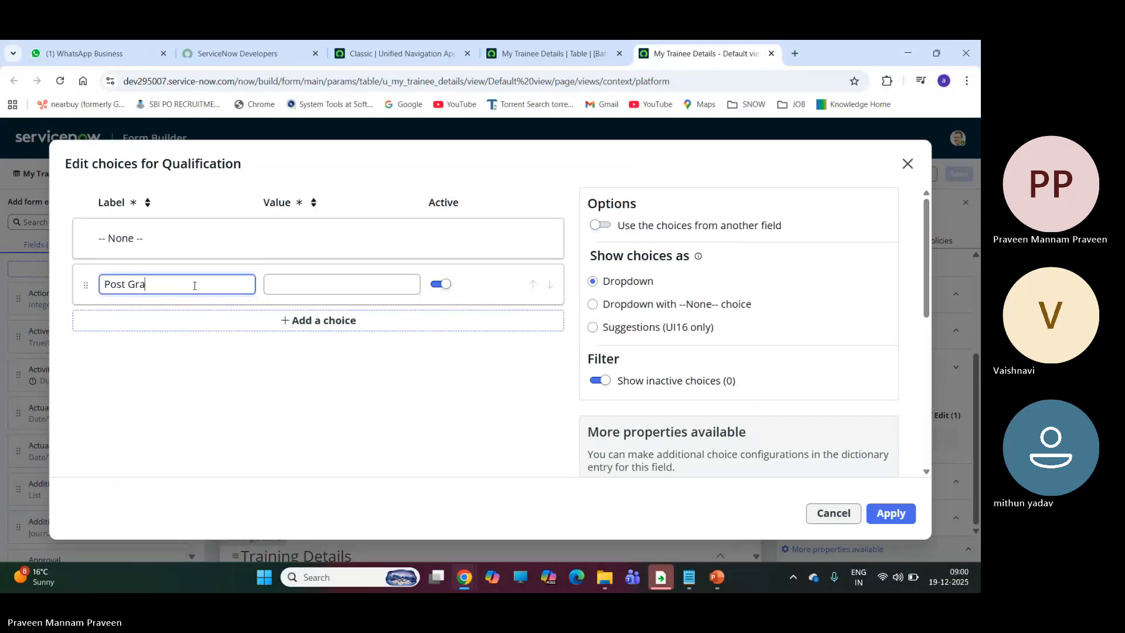
type("ducat")
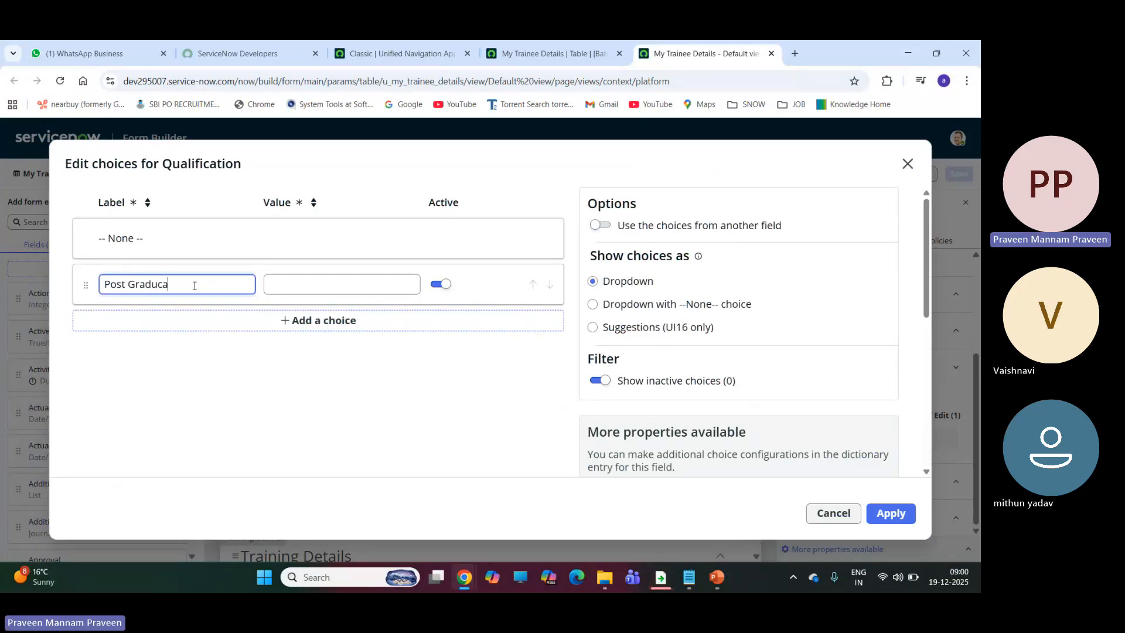
key("ctrl+BackSpace")
key("ctrl+BackSpace")
Step: Label the blank Qualification choice Masters and add a second choice row below it
type("Mas")
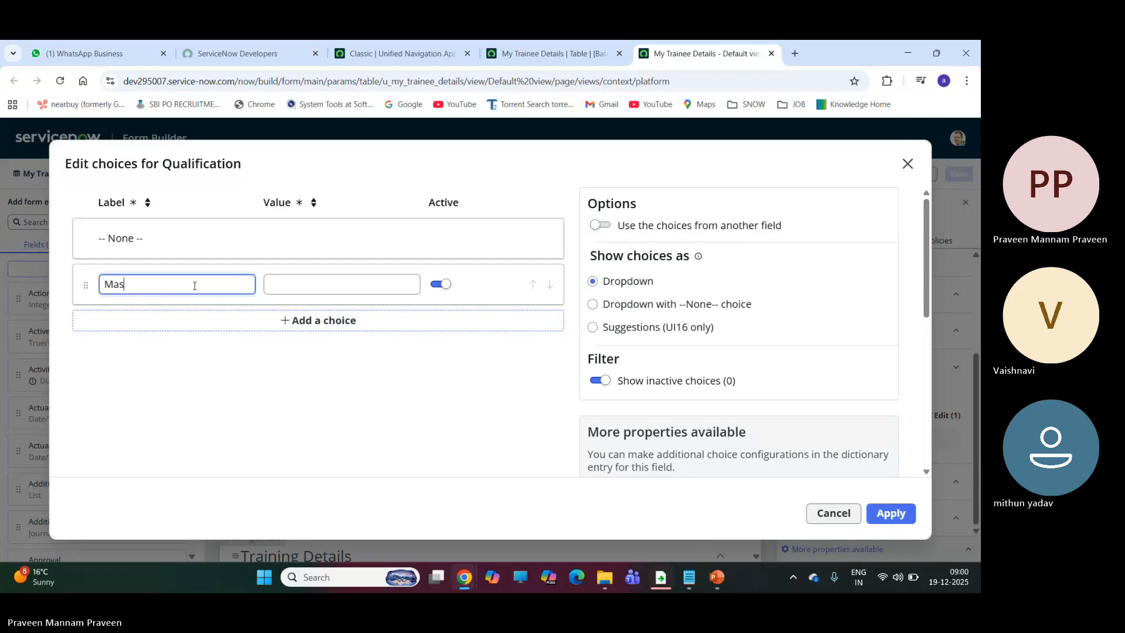
type("ters")
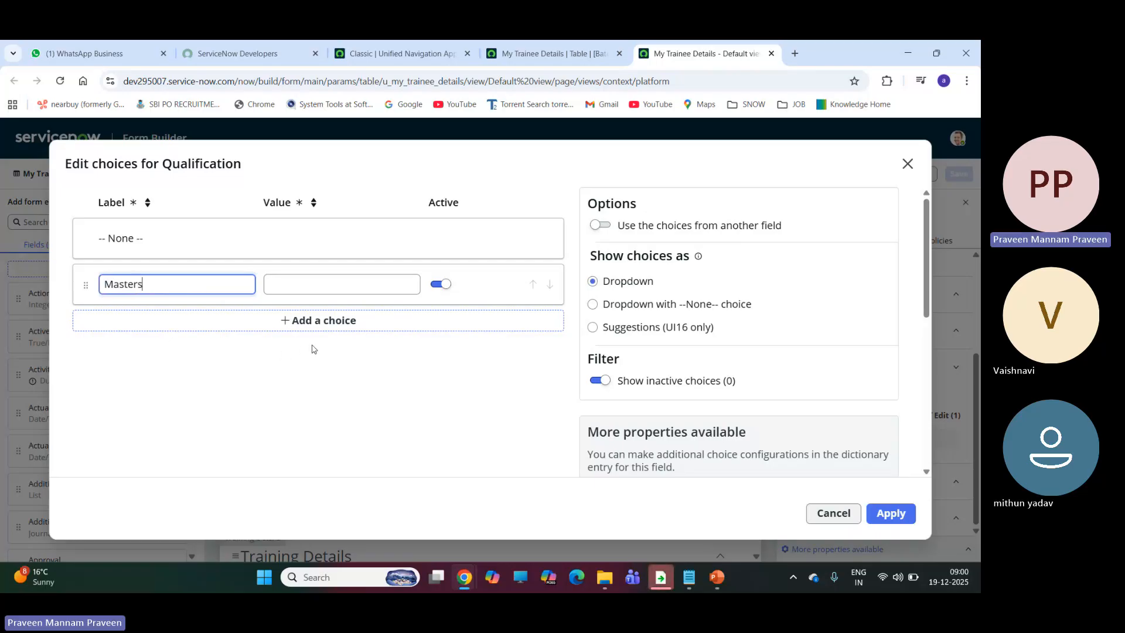
left_click(316, 320)
left_click(184, 328)
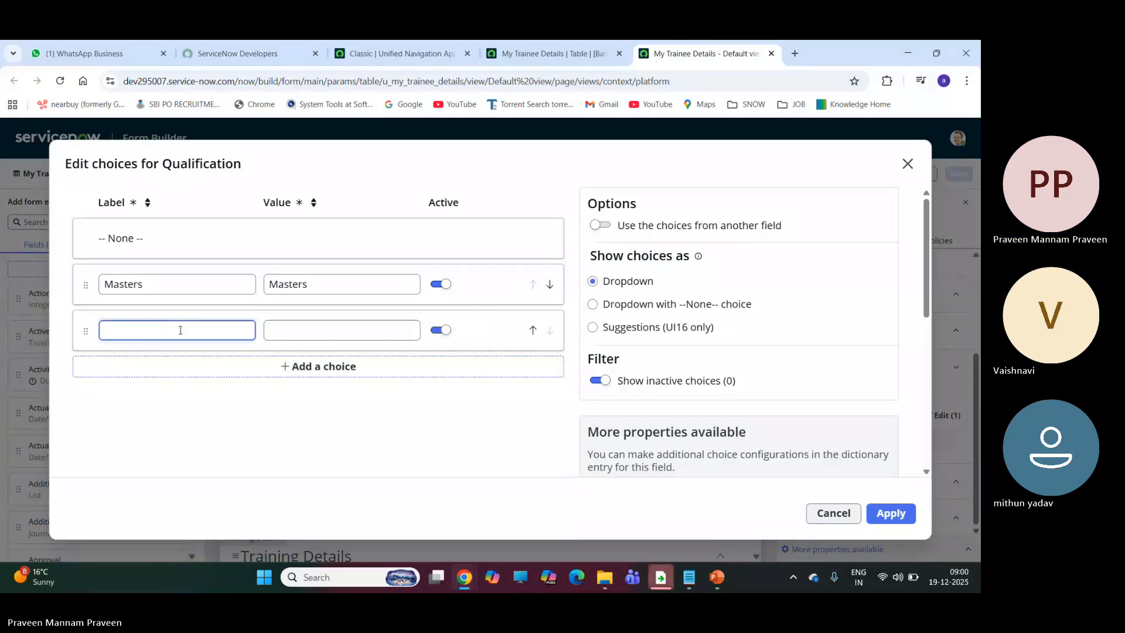
type("batchelo")
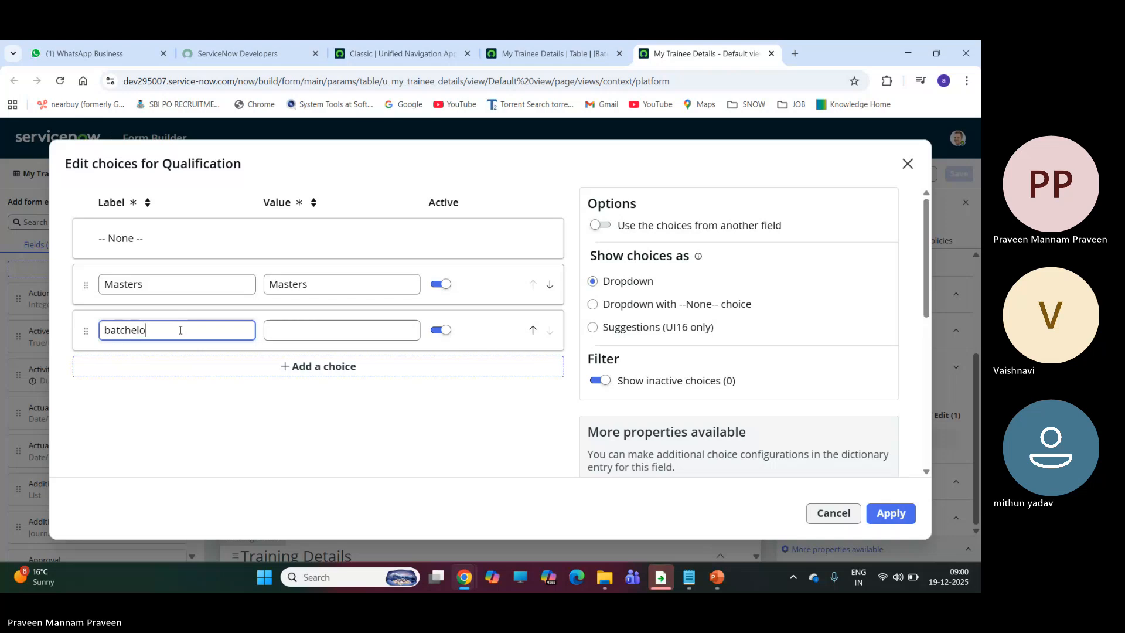
type("ers")
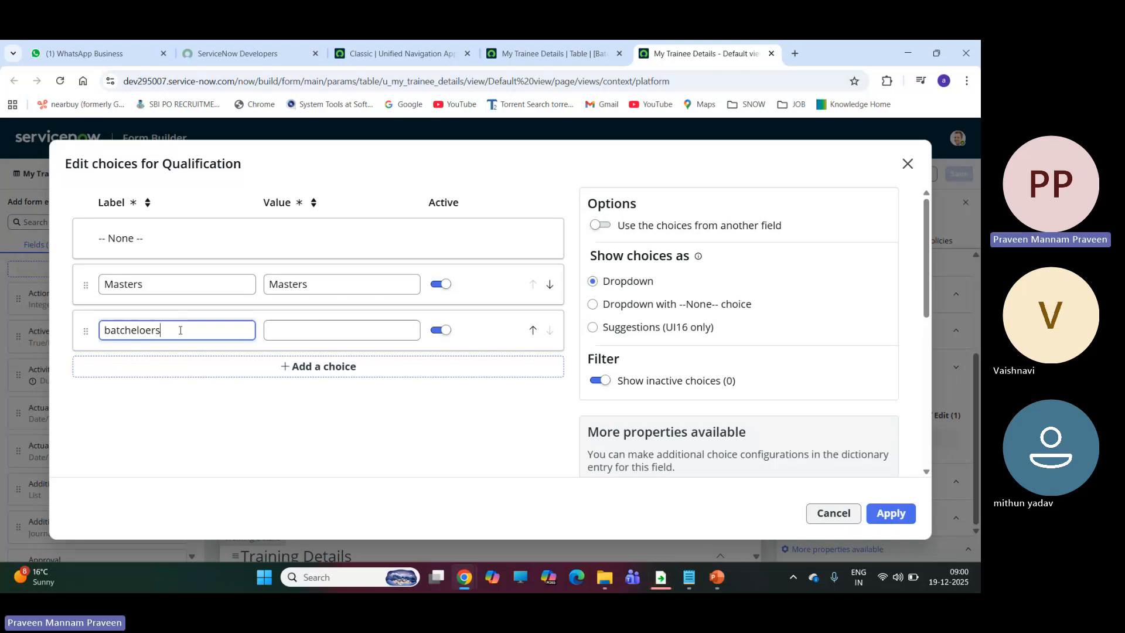
left_click(108, 329)
key("BackSpace")
type("B")
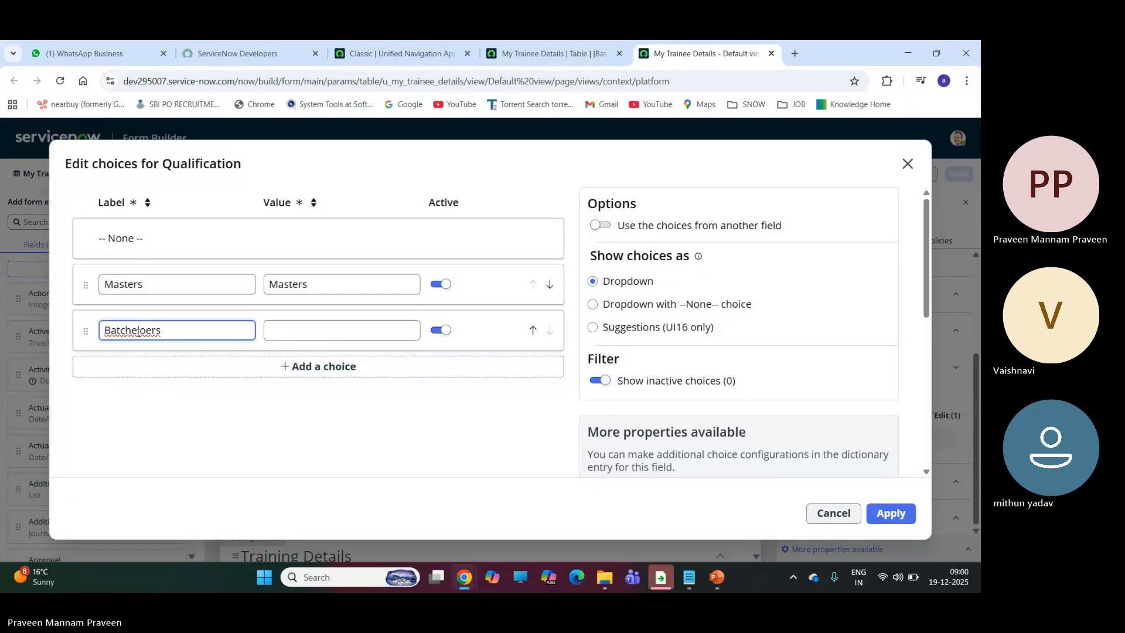
double_click(162, 331)
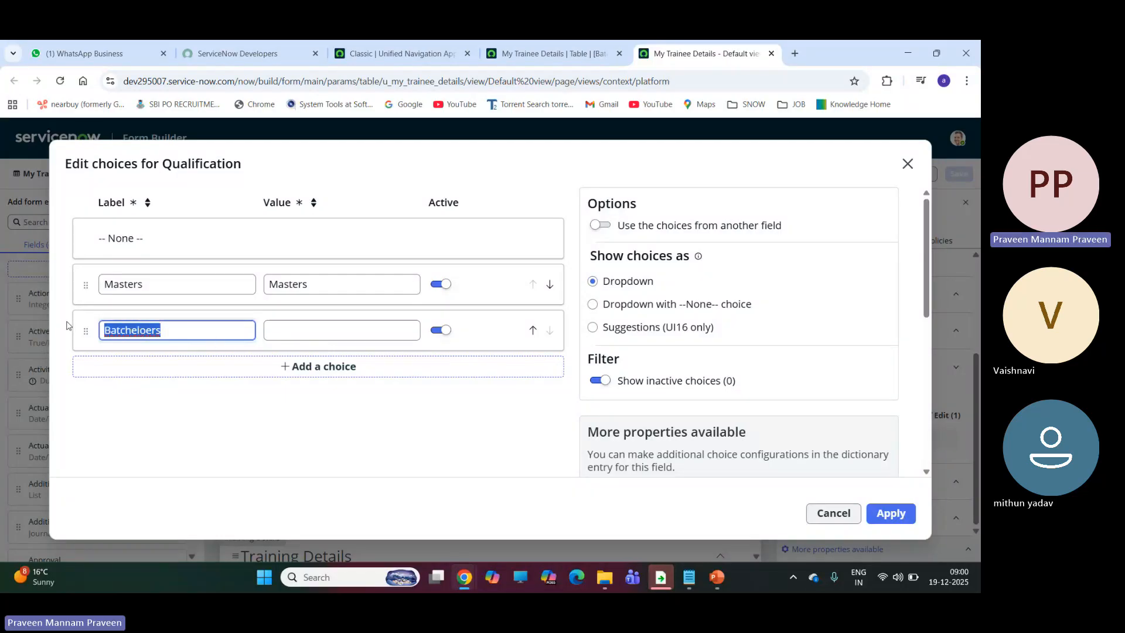
Step: Fill in the second choice as Graducation, then add the choices Inter/Diploma and School below it
type("Graduca")
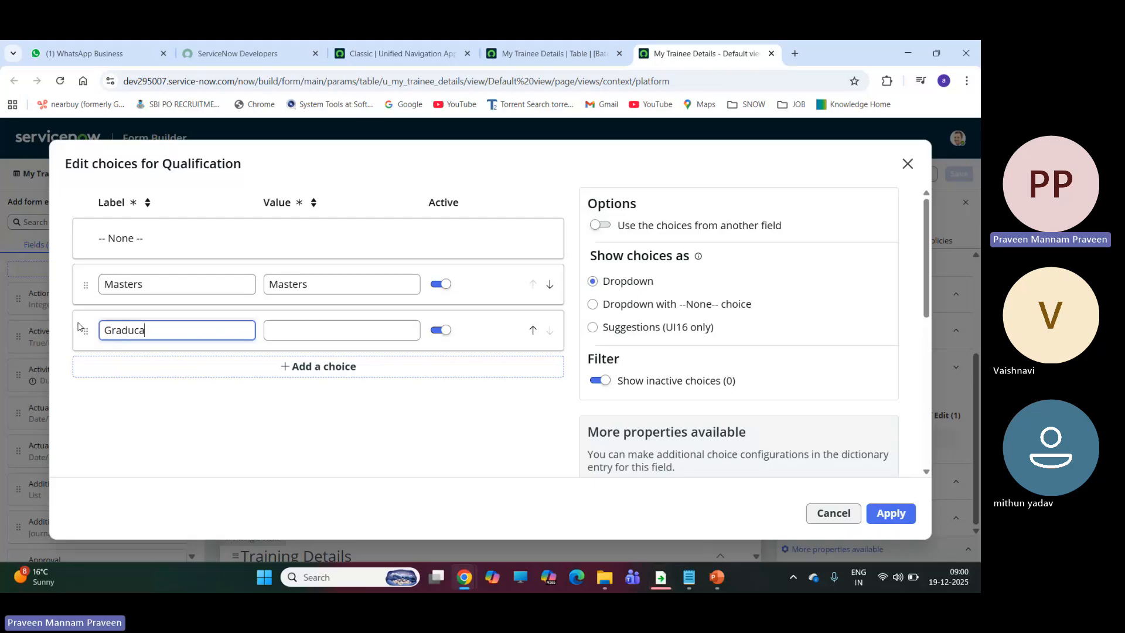
type("tion")
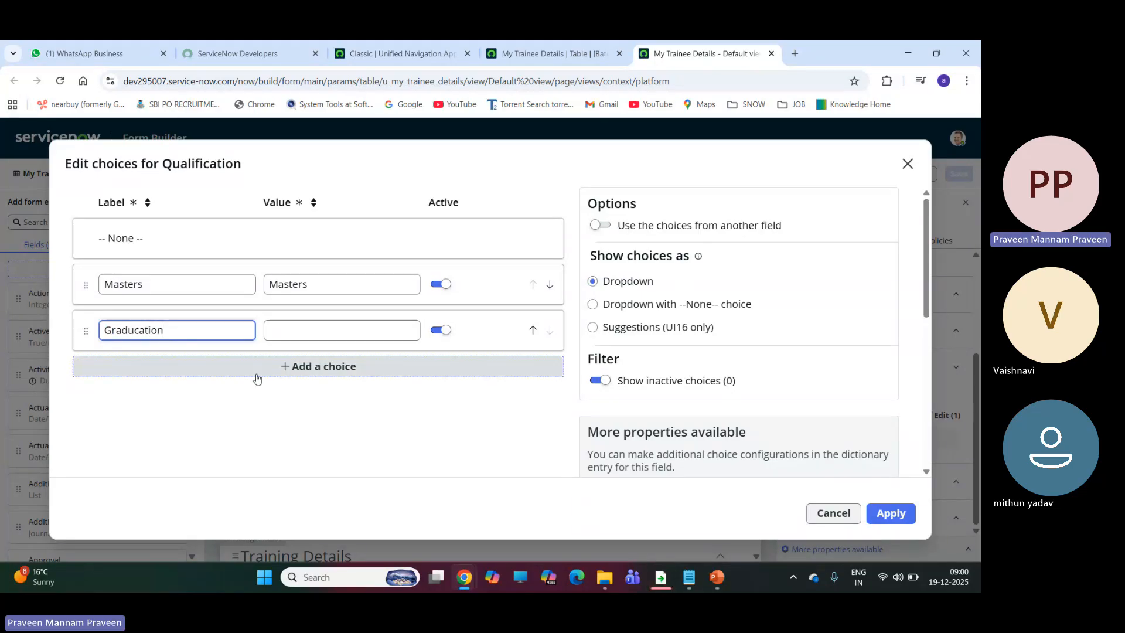
left_click(324, 373)
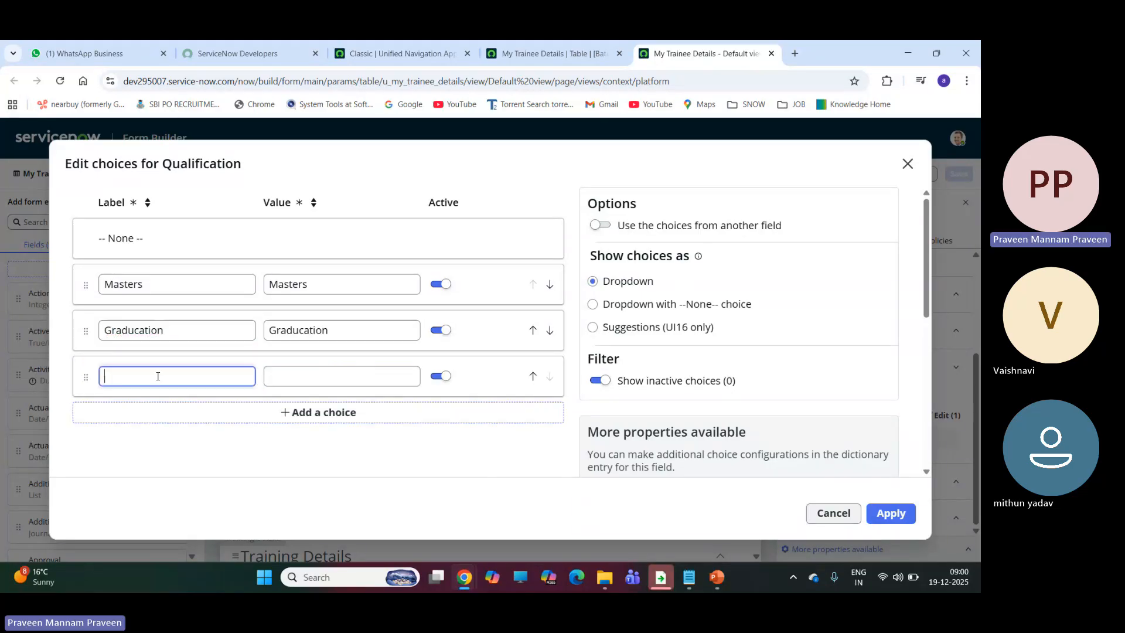
type("Inter/")
type("Diploma")
left_click(221, 413)
left_click(124, 423)
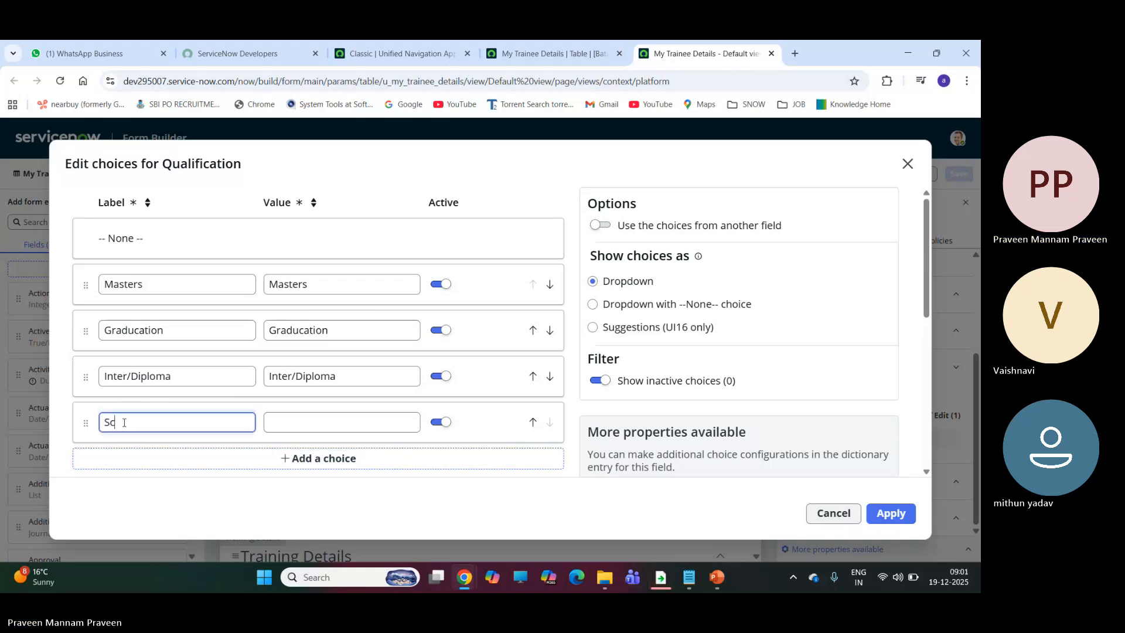
type("School")
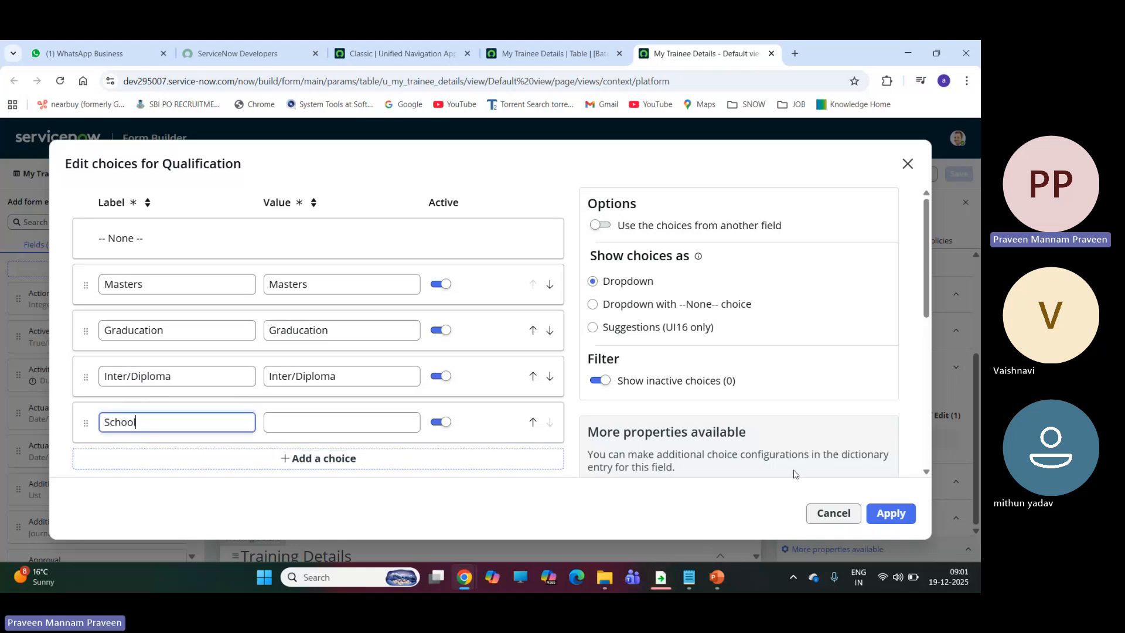
Step: Show the Qualification choices as a dropdown with the --None-- choice and apply the choice edits
left_click(593, 305)
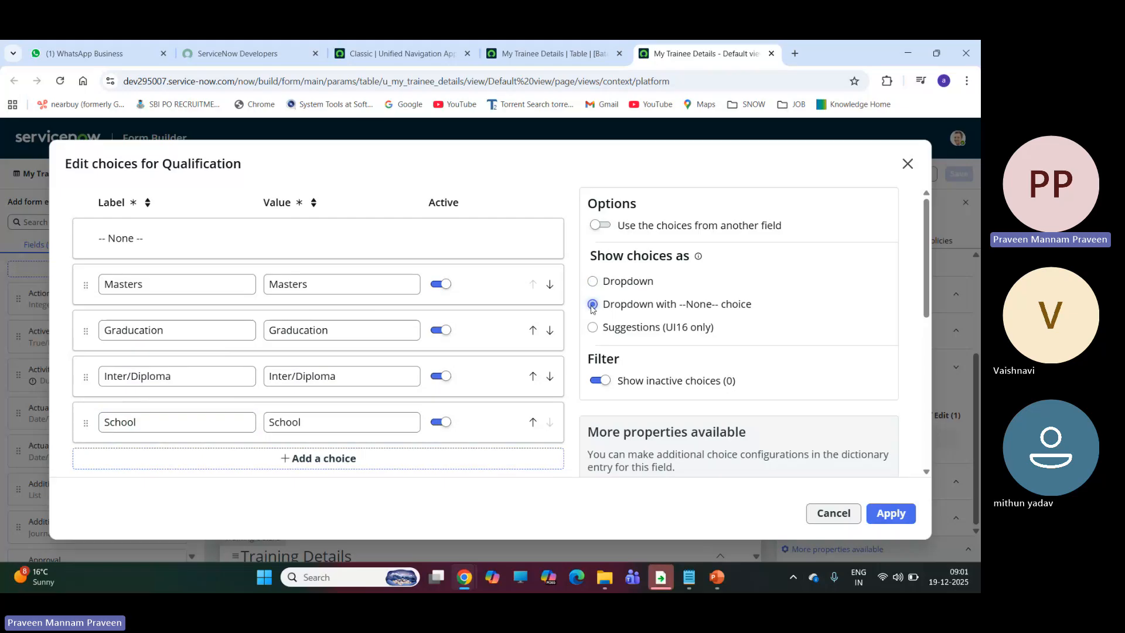
left_click(150, 284)
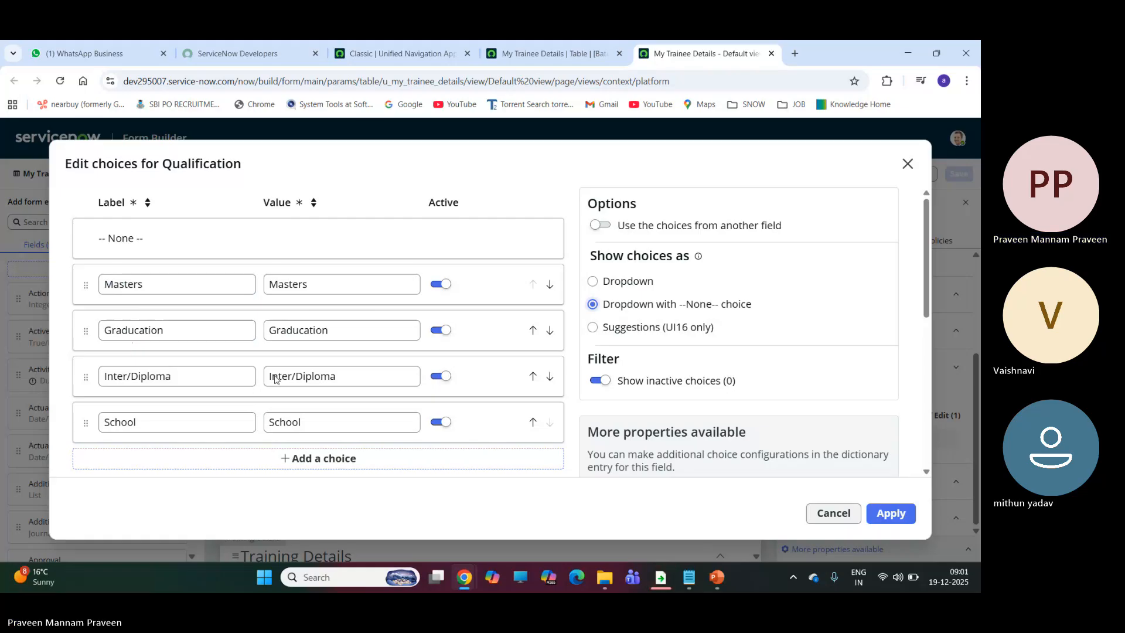
left_click(894, 515)
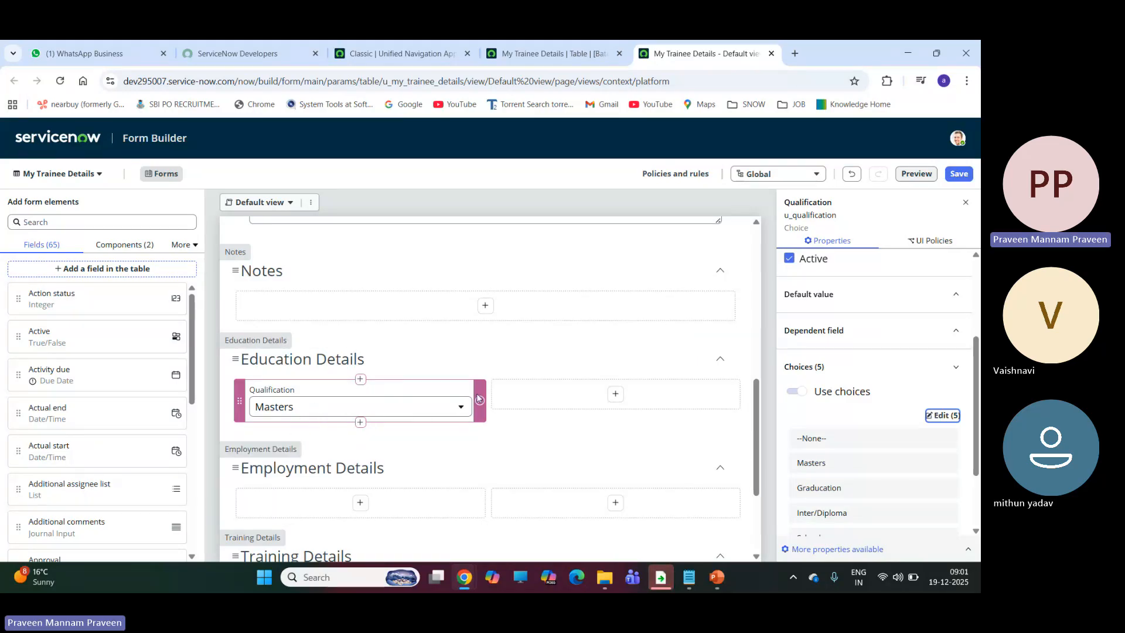
Step: Create a new table field labelled Course of type Choice below Qualification in Education Details, then save the form
left_click(362, 423)
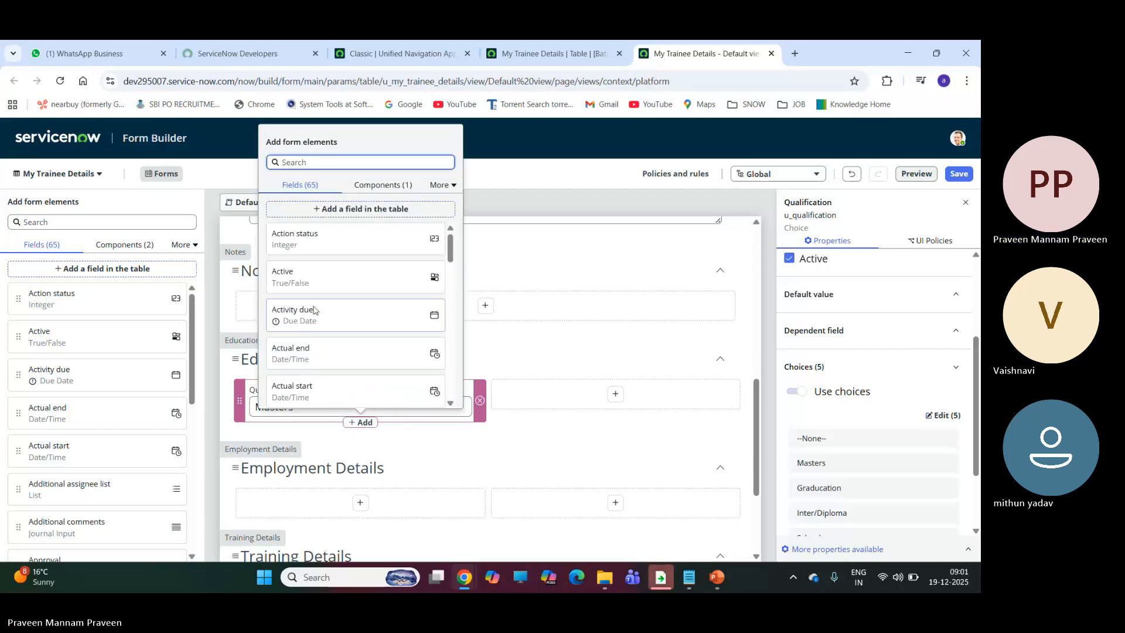
left_click(345, 211)
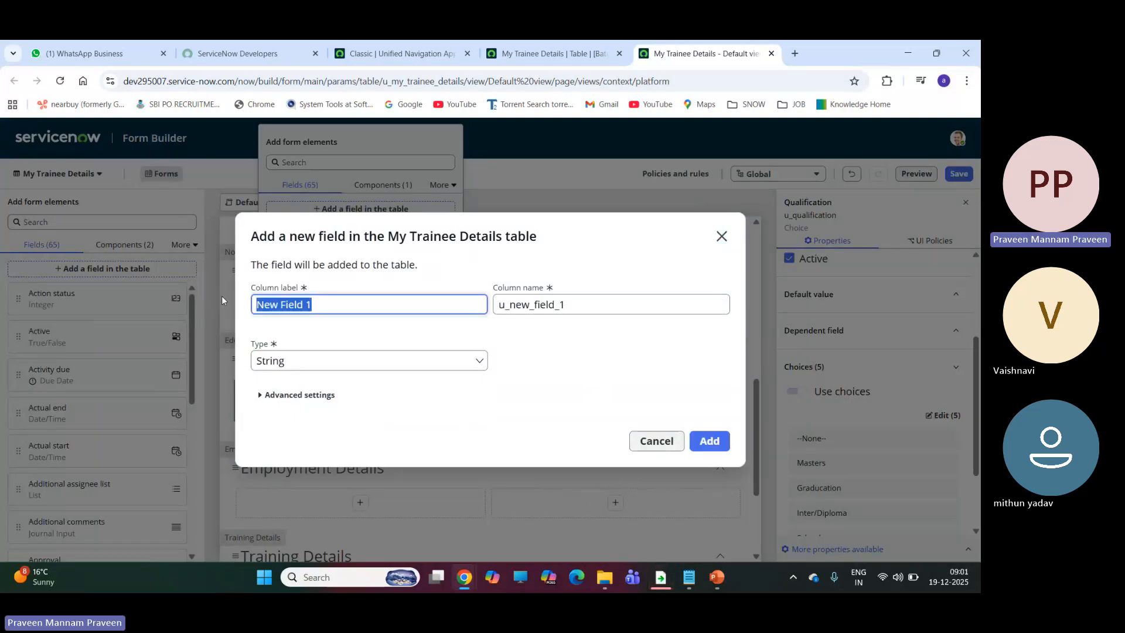
type("Course")
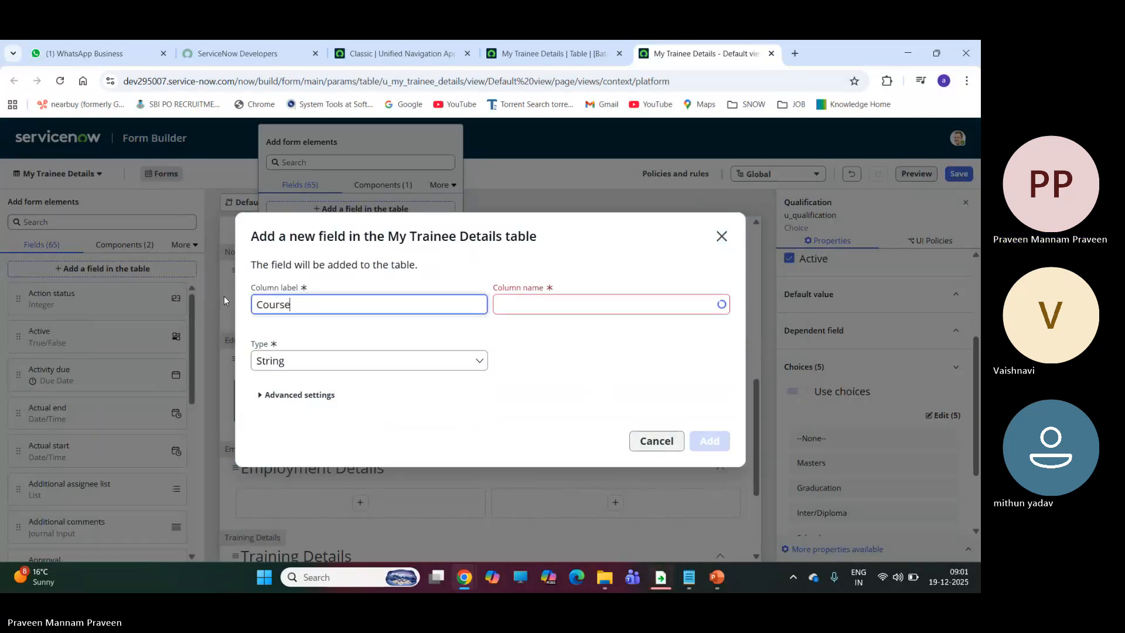
left_click(525, 309)
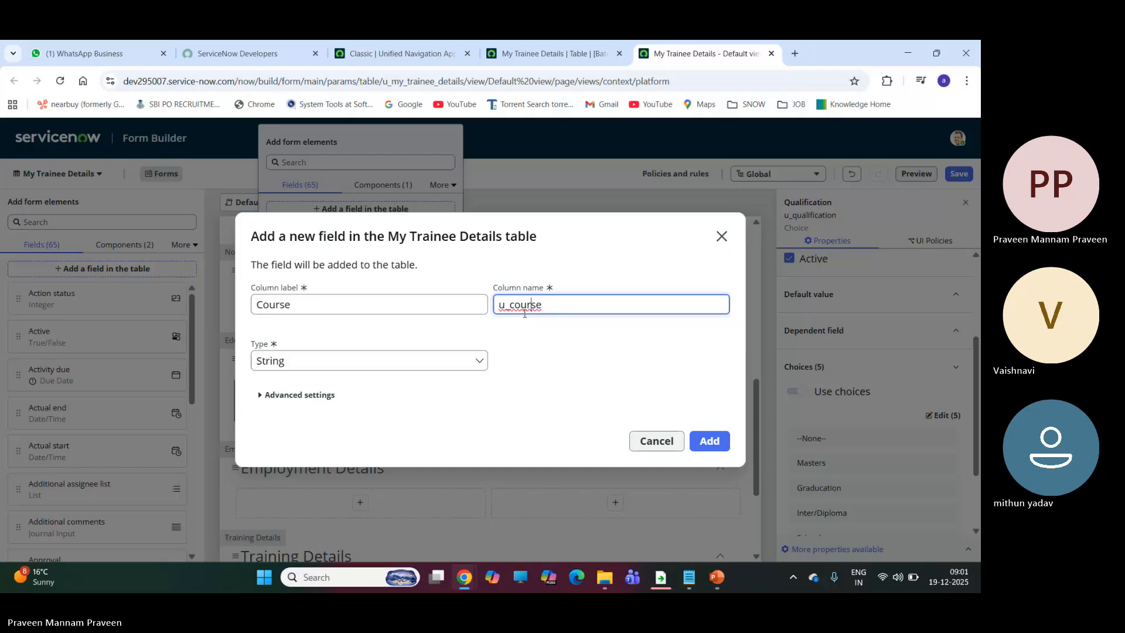
left_click(346, 360)
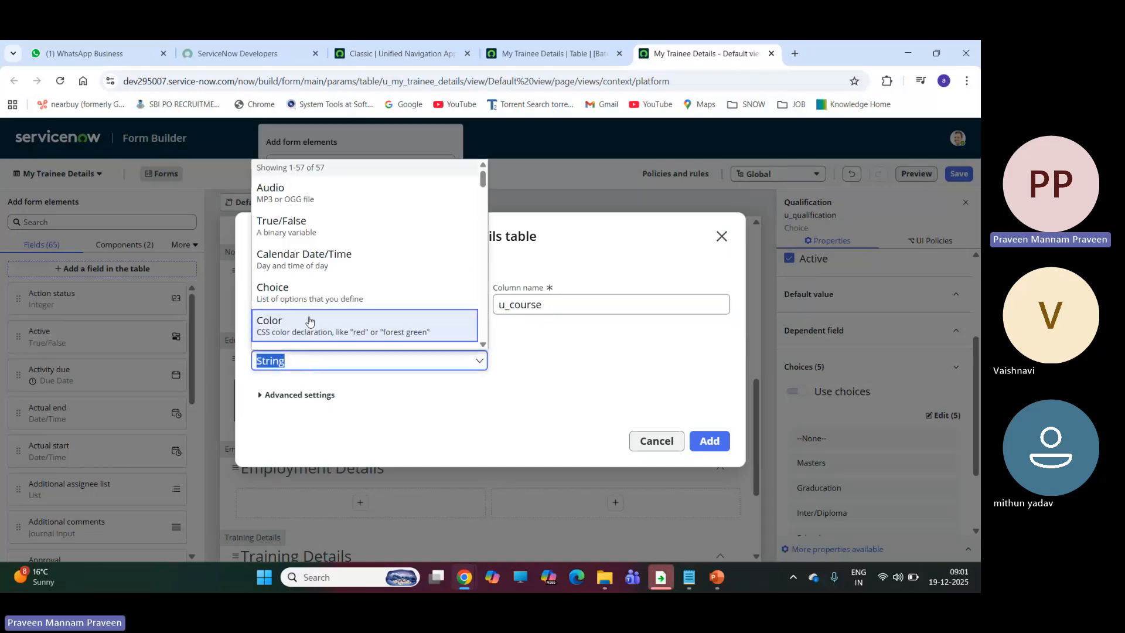
left_click(286, 288)
left_click(709, 442)
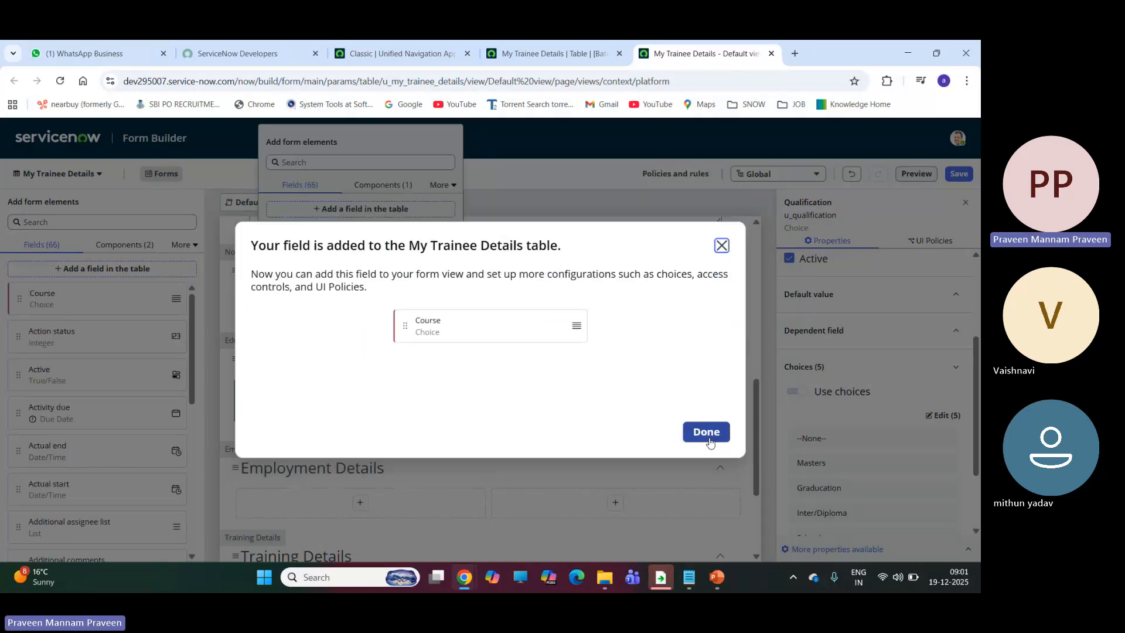
left_click(710, 436)
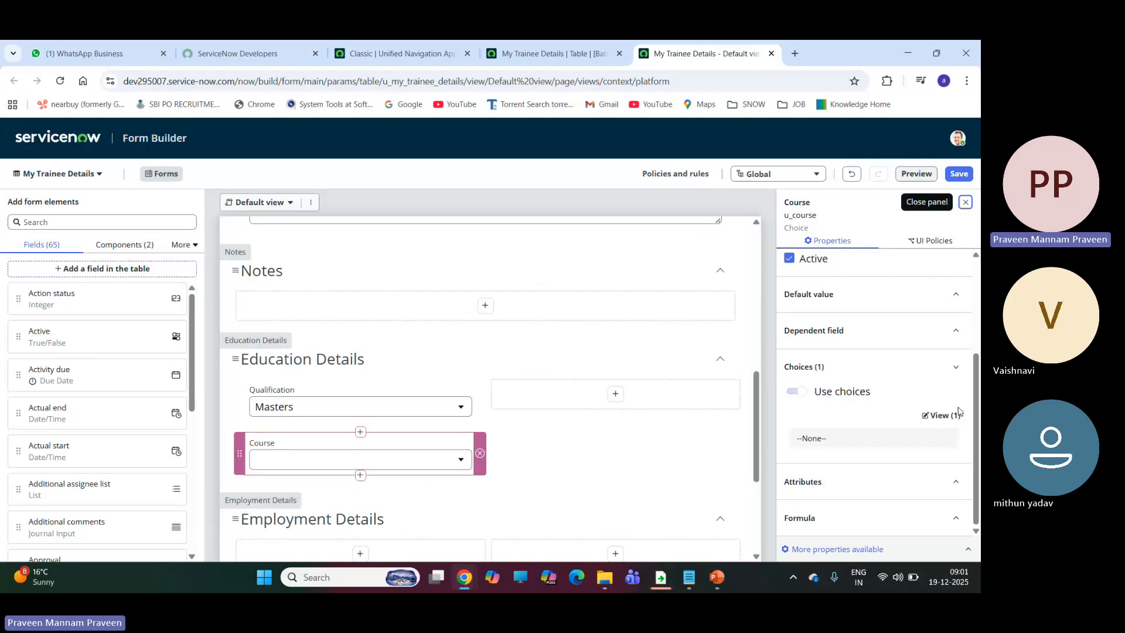
left_click(959, 173)
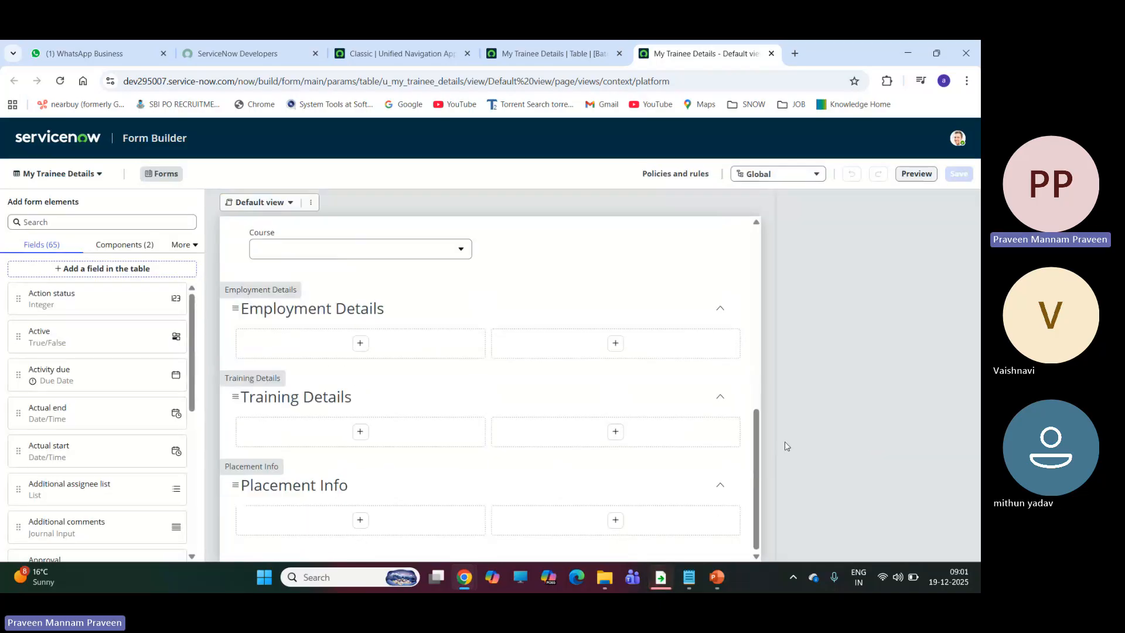
Step: Open the choices of the Course field in Education Details for editing and add a blank choice row
left_click(256, 454)
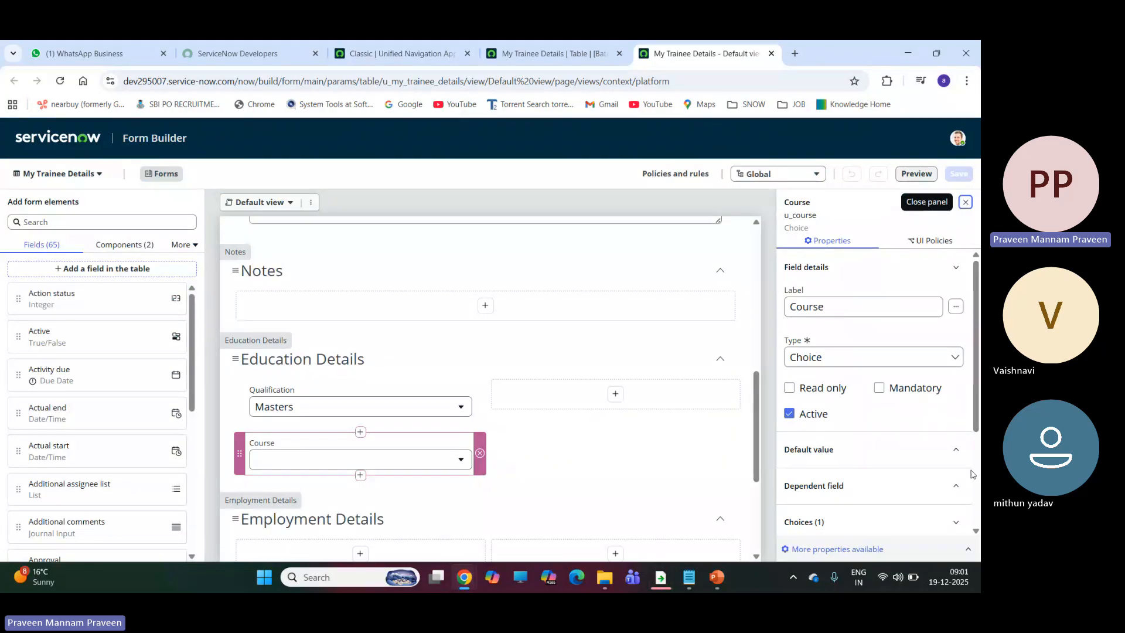
scroll(949, 433, "down", 3)
left_click(943, 417)
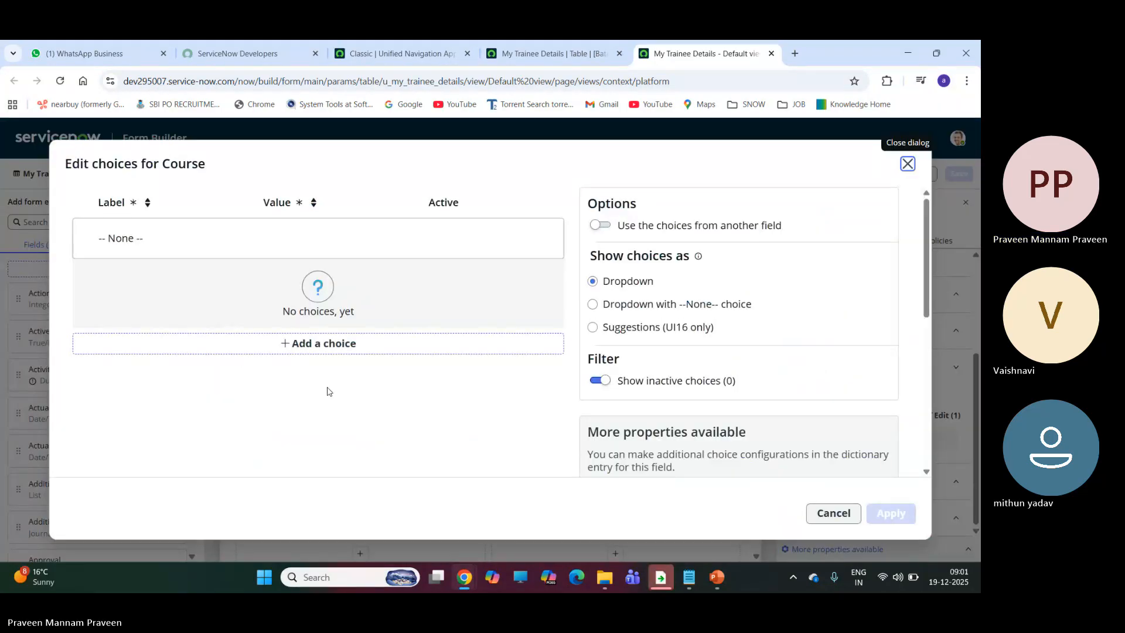
left_click(293, 345)
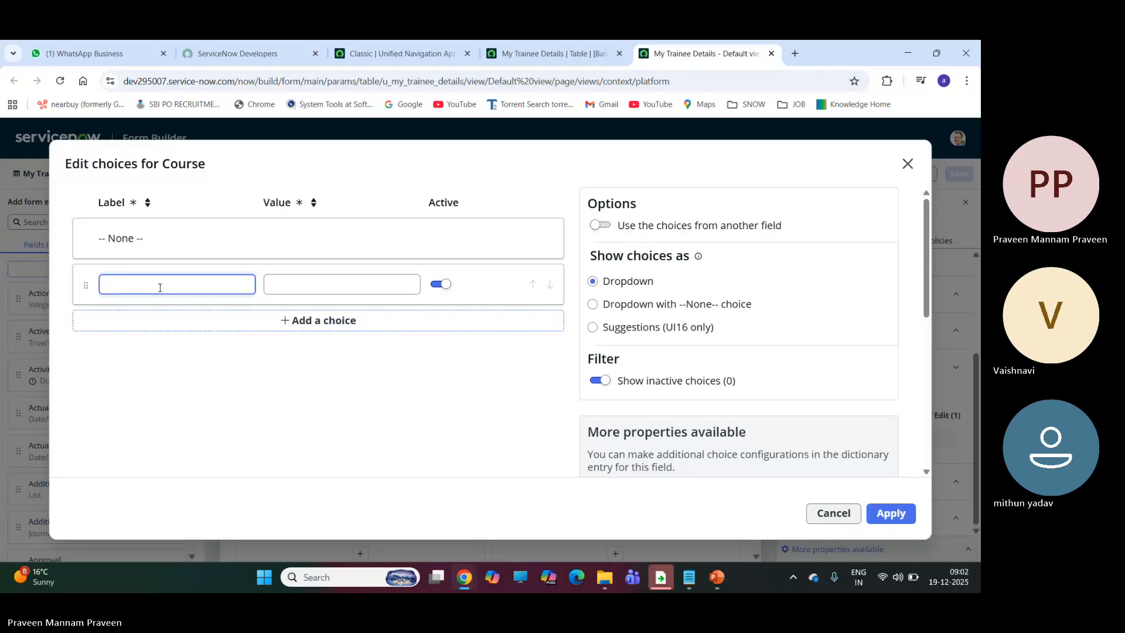
type("Masters in ")
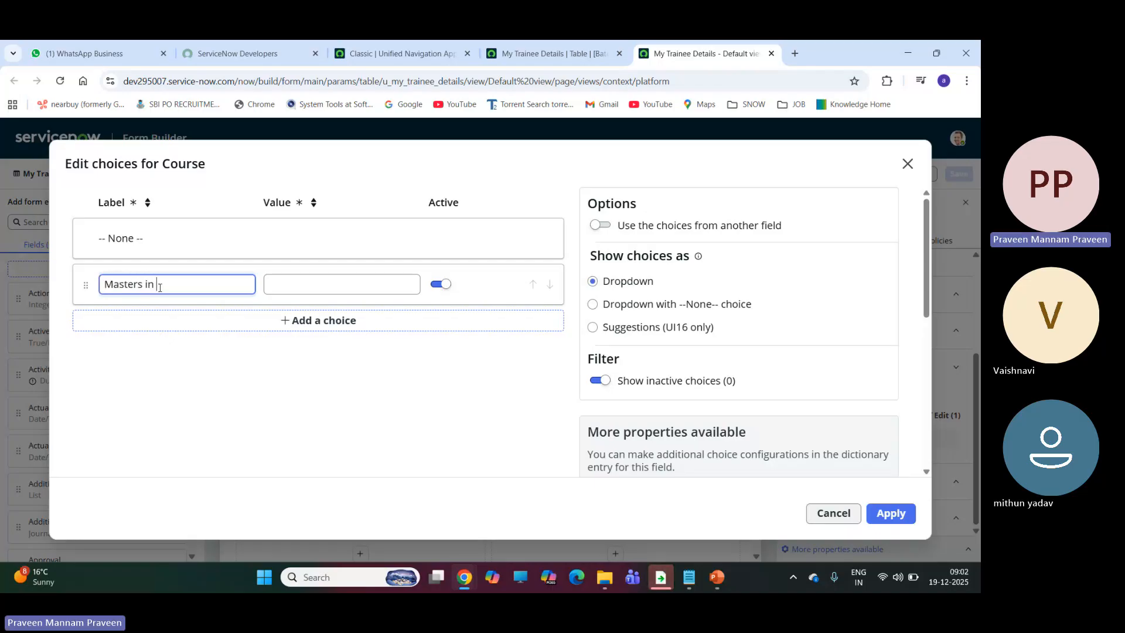
type("Compu")
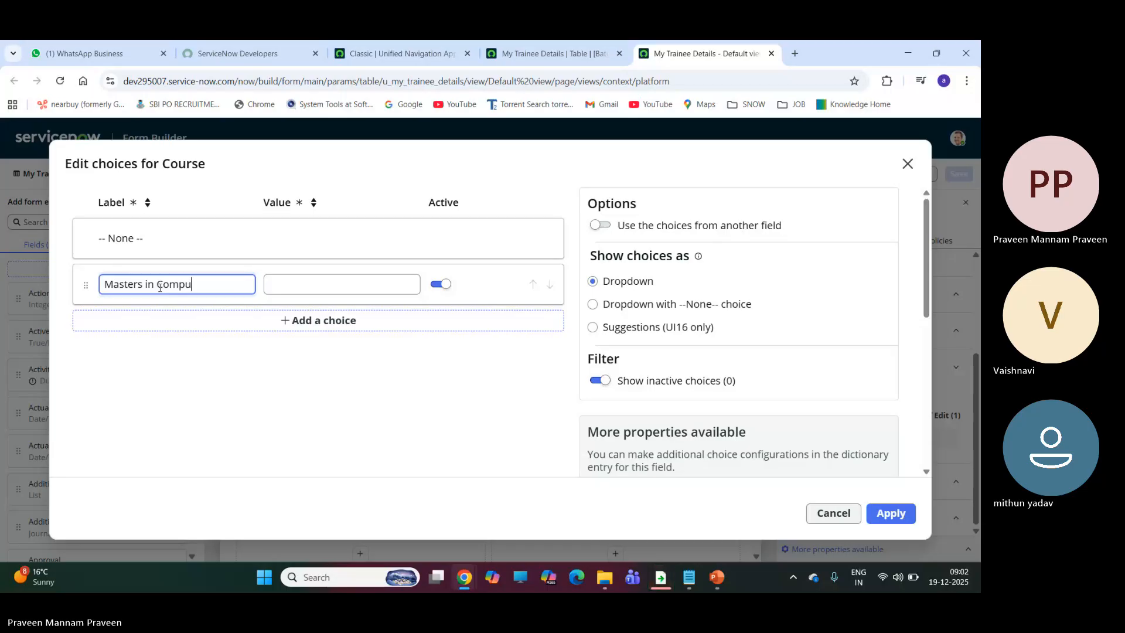
type("ter")
key("BackSpace")
key("BackSpace")
key("BackSpace")
key("BackSpace")
key("BackSpace")
key("BackSpace")
key("BackSpace")
key("BackSpace")
key("BackSpace")
key("BackSpace")
key("BackSpace")
key("BackSpace")
key("BackSpace")
key("BackSpace")
key("BackSpace")
key("BackSpace")
key("BackSpace")
key("BackSpace")
key("BackSpace")
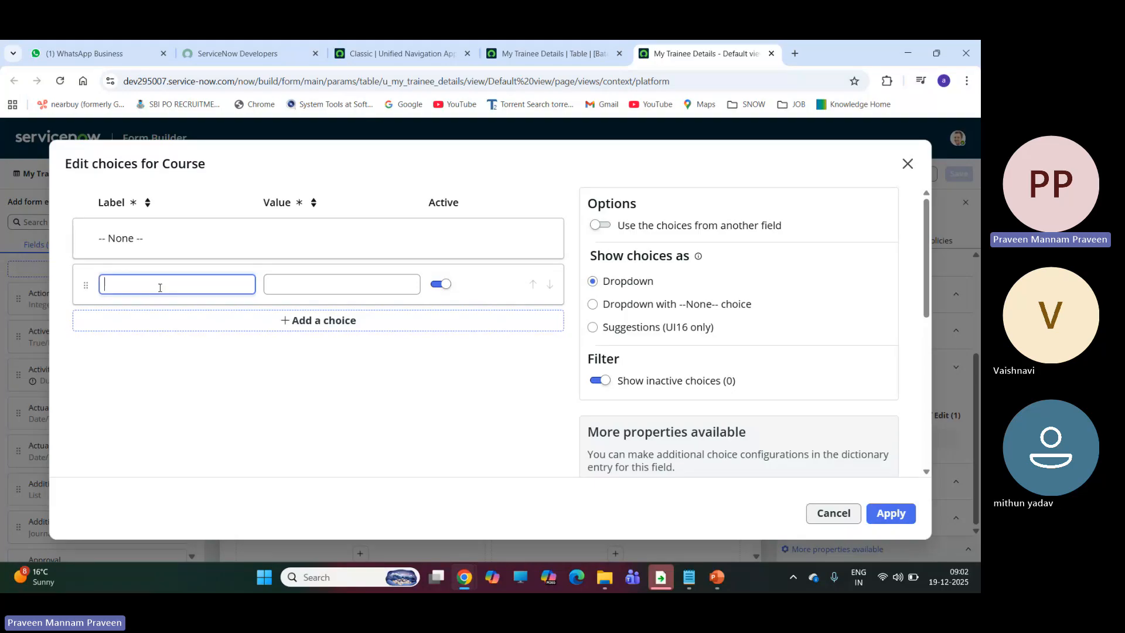
Step: Label the blank Course choice MBA, then add the choices MSC and MCOM below it
type("MBA")
left_click(294, 320)
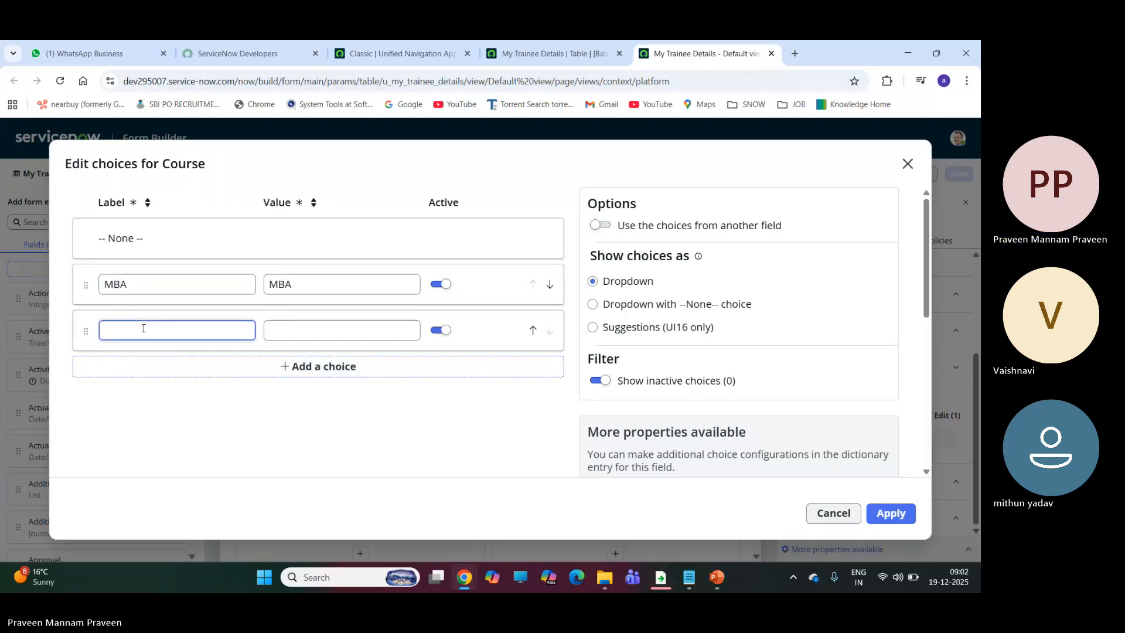
type("MSC")
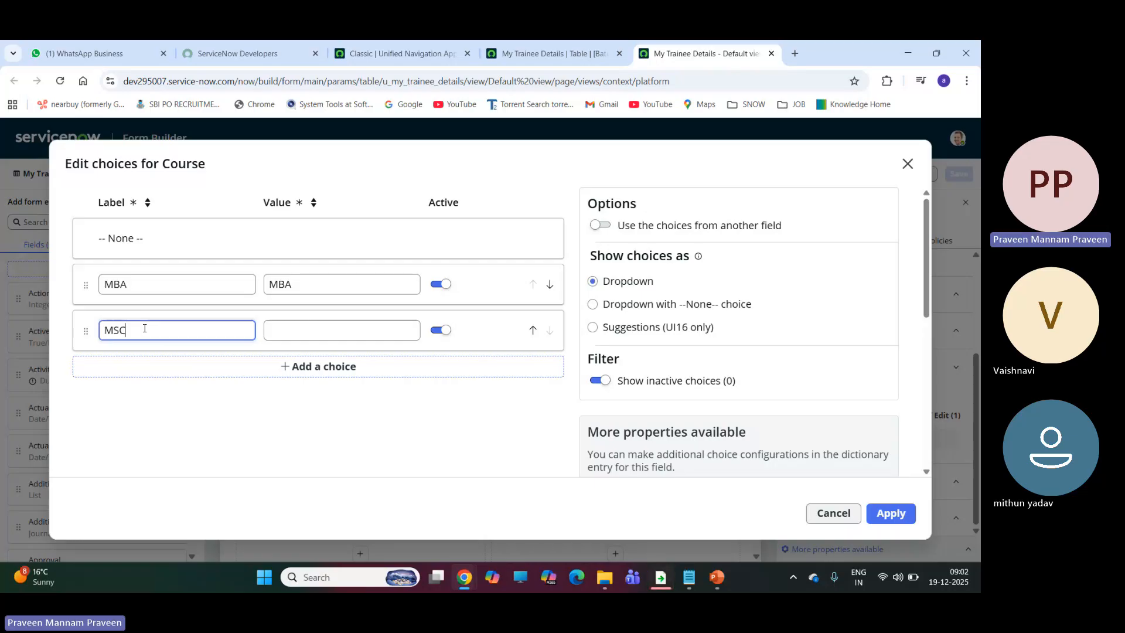
left_click(304, 366)
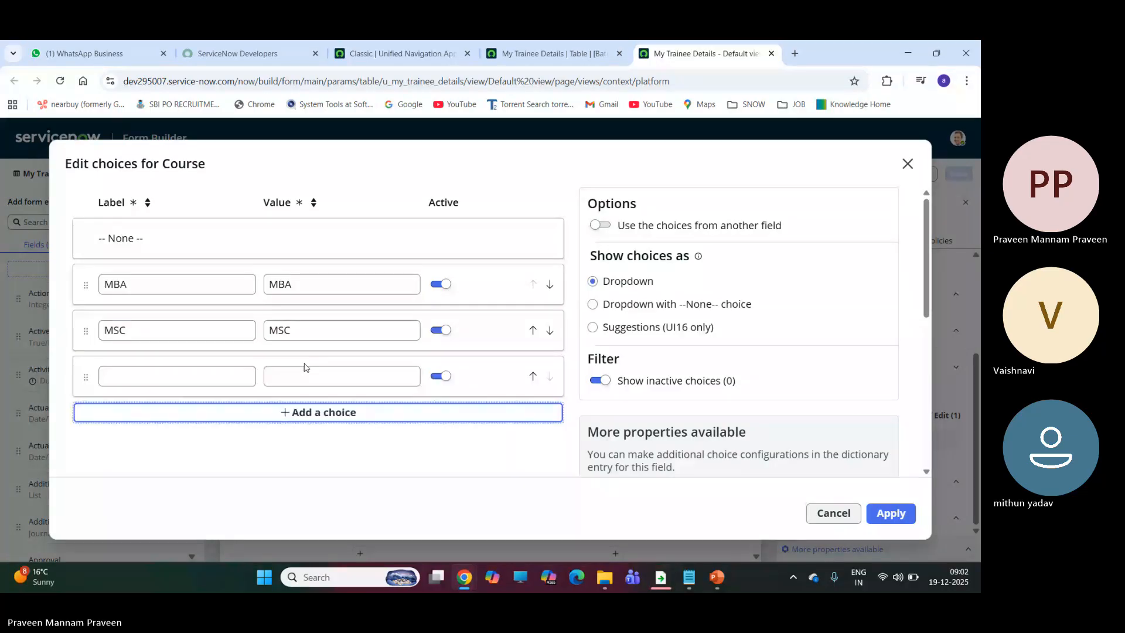
left_click(136, 369)
type("M")
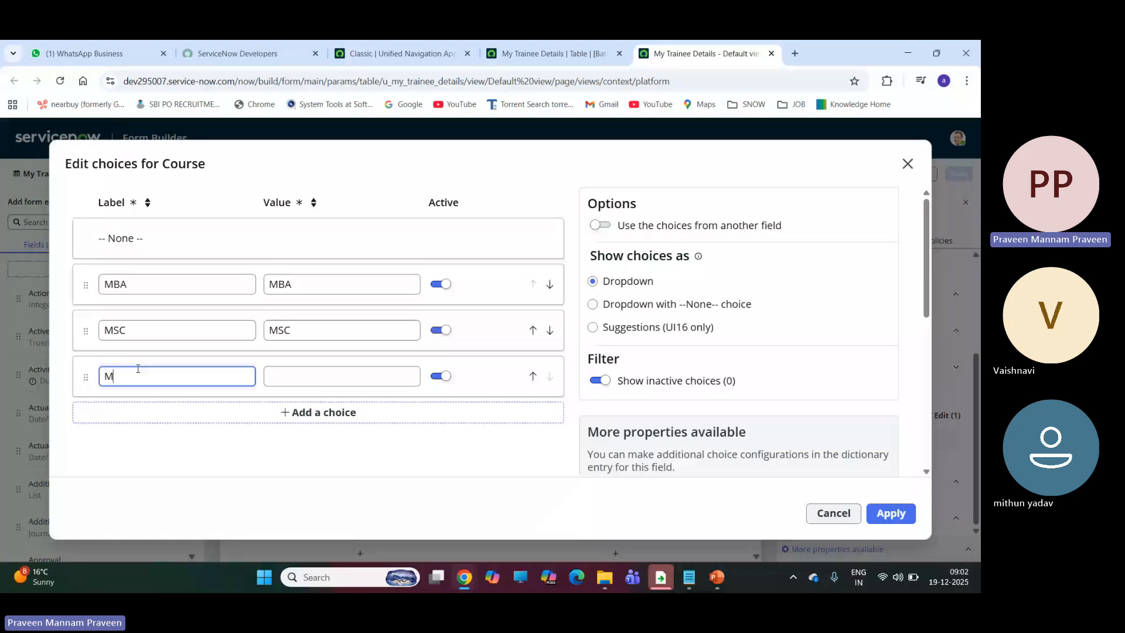
type("COM")
Step: Add the choices B.Tech and Bsc to the Course field below MCOM
left_click(304, 413)
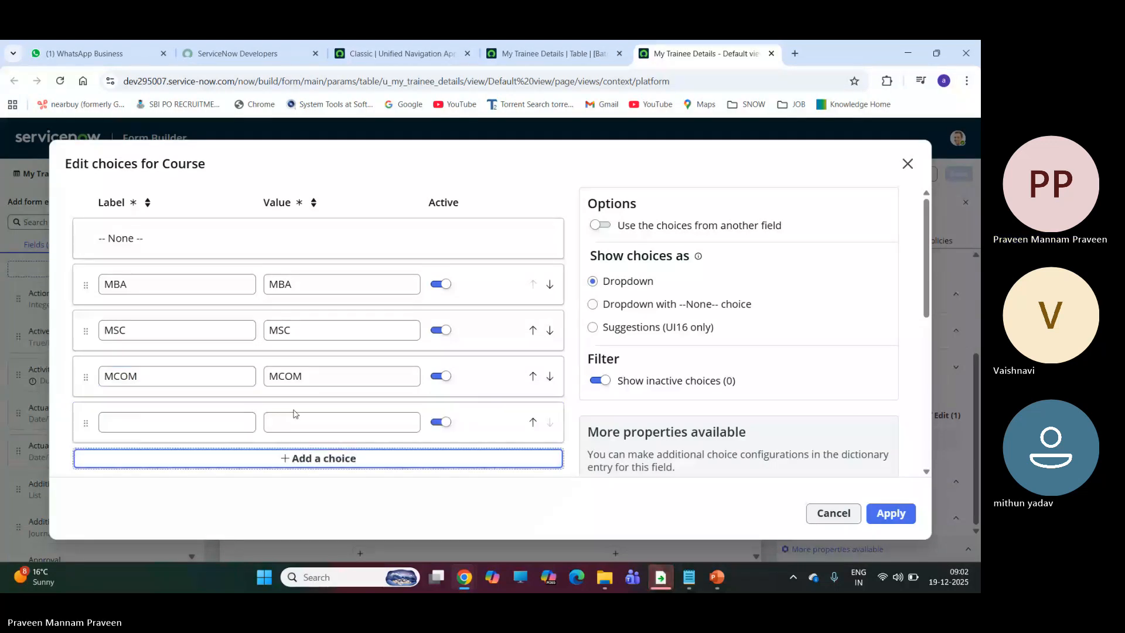
left_click(127, 419)
type("B")
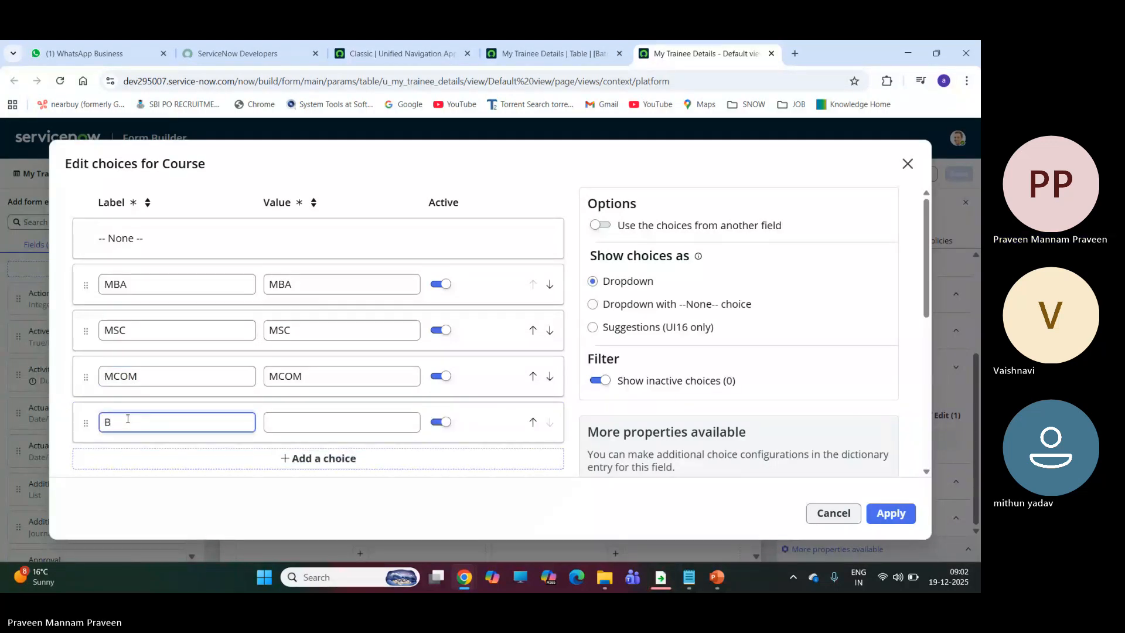
type(".Tech")
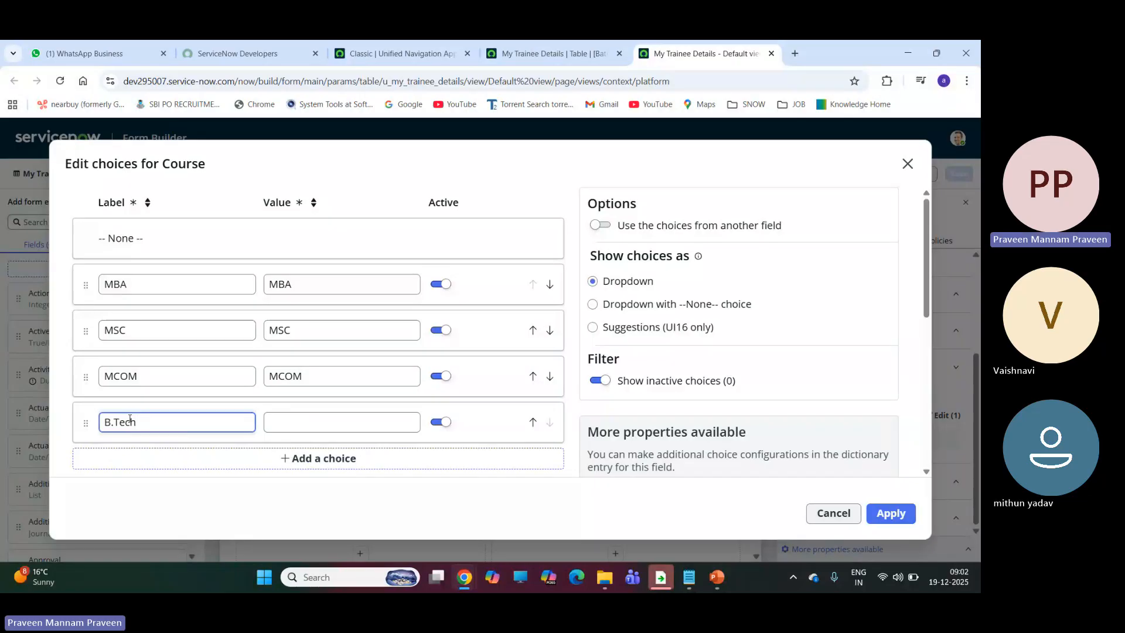
left_click(301, 459)
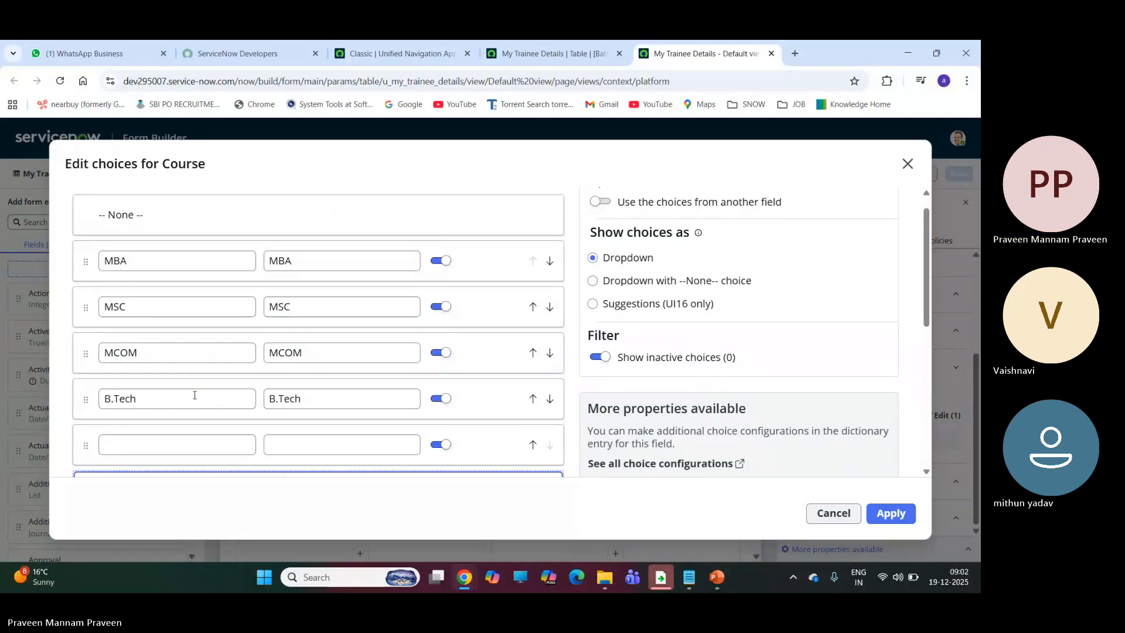
left_click(130, 403)
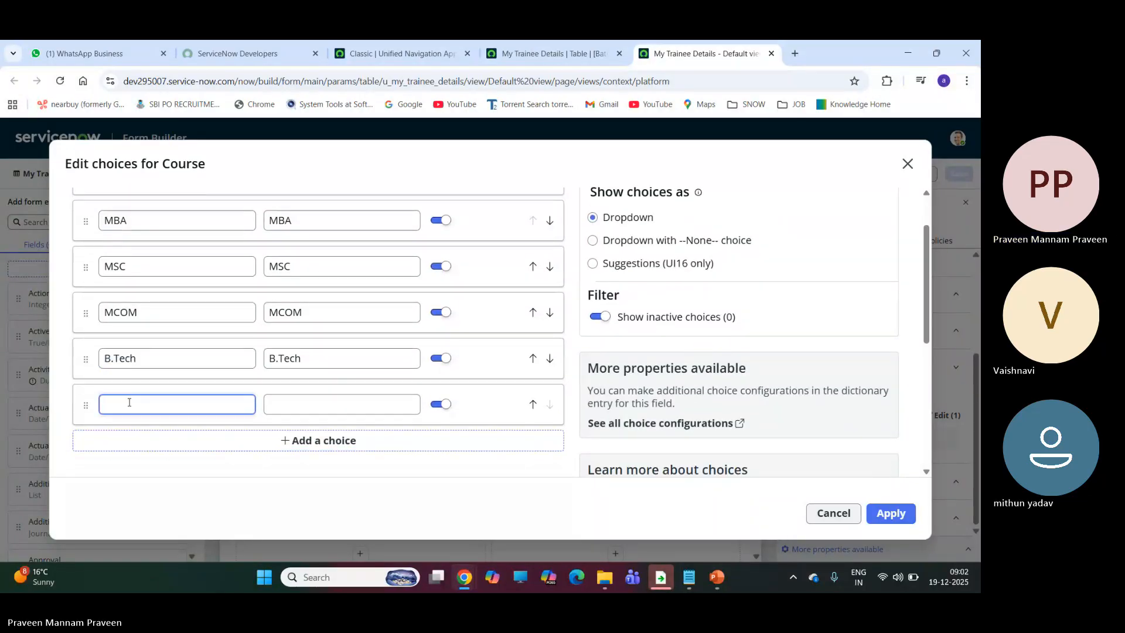
type("Bsc")
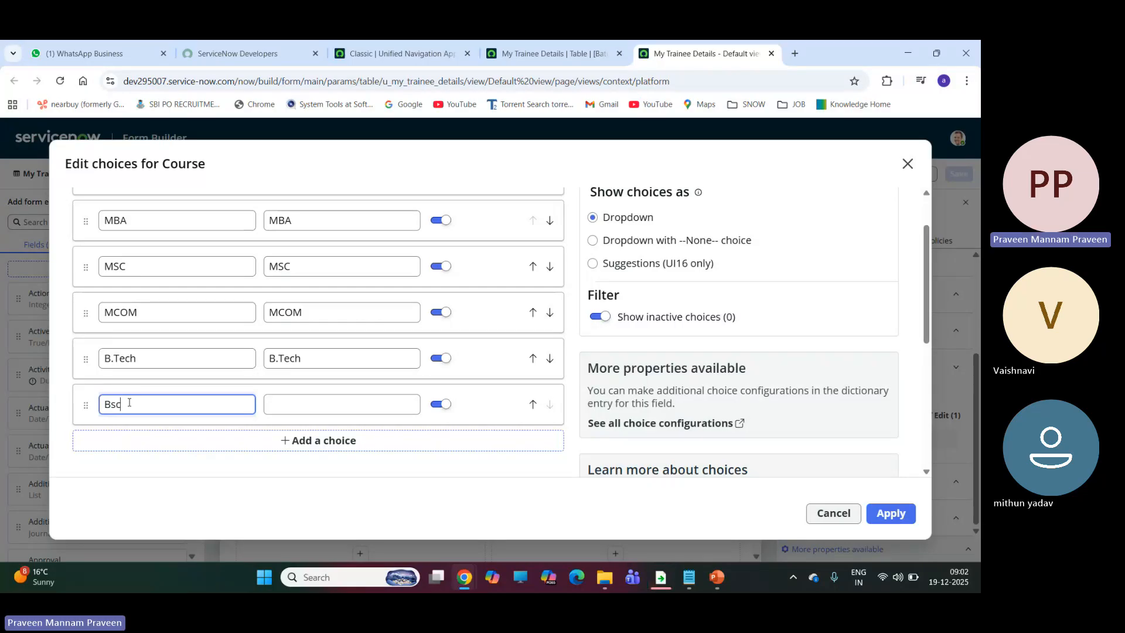
Step: Add the Course choices Bcom and BA below Bsc
left_click(143, 441)
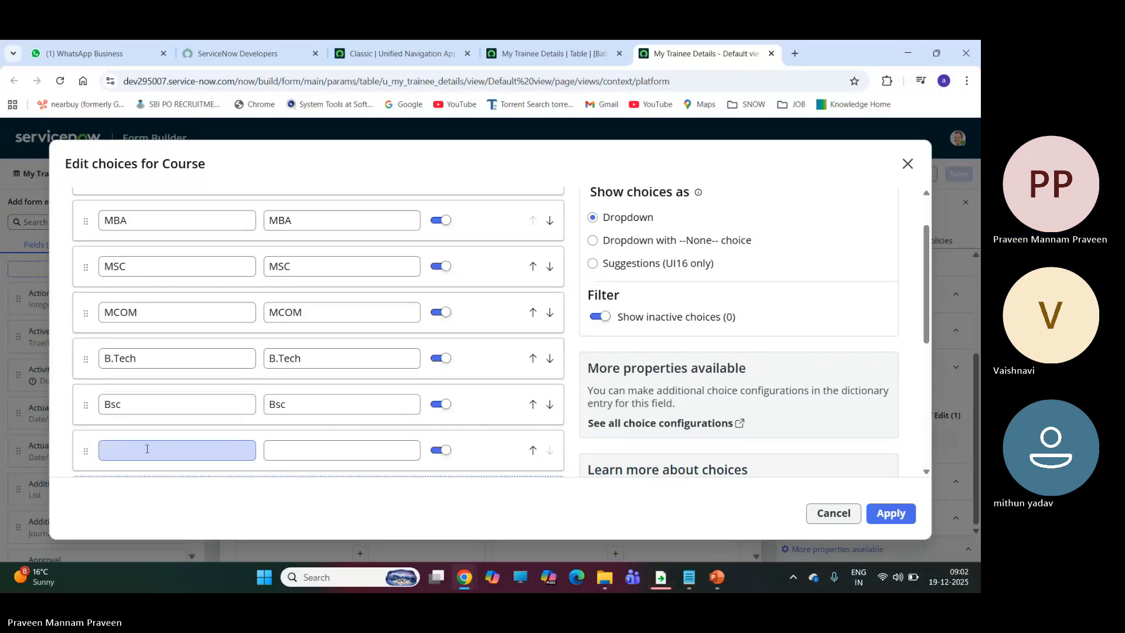
type("Bcom")
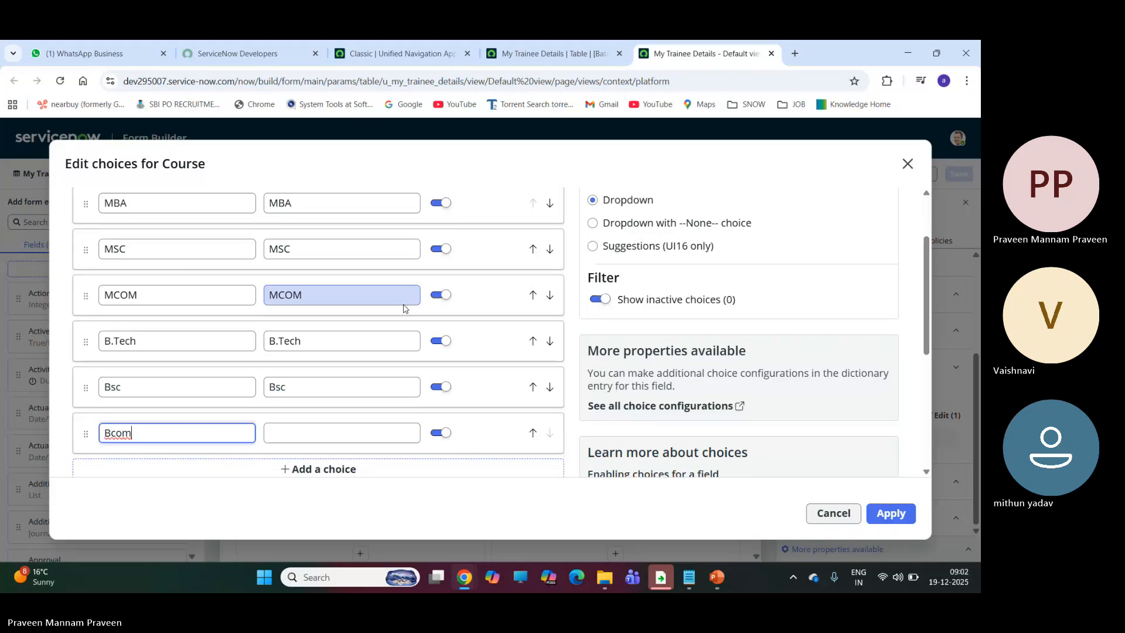
scroll(319, 342, "down", 3)
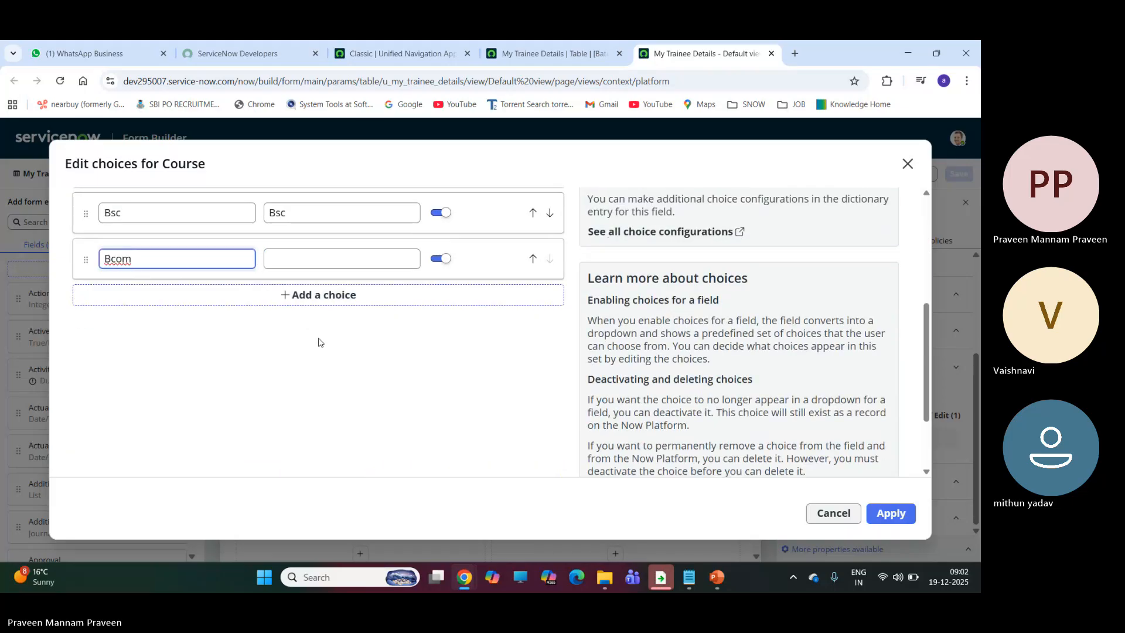
left_click(302, 297)
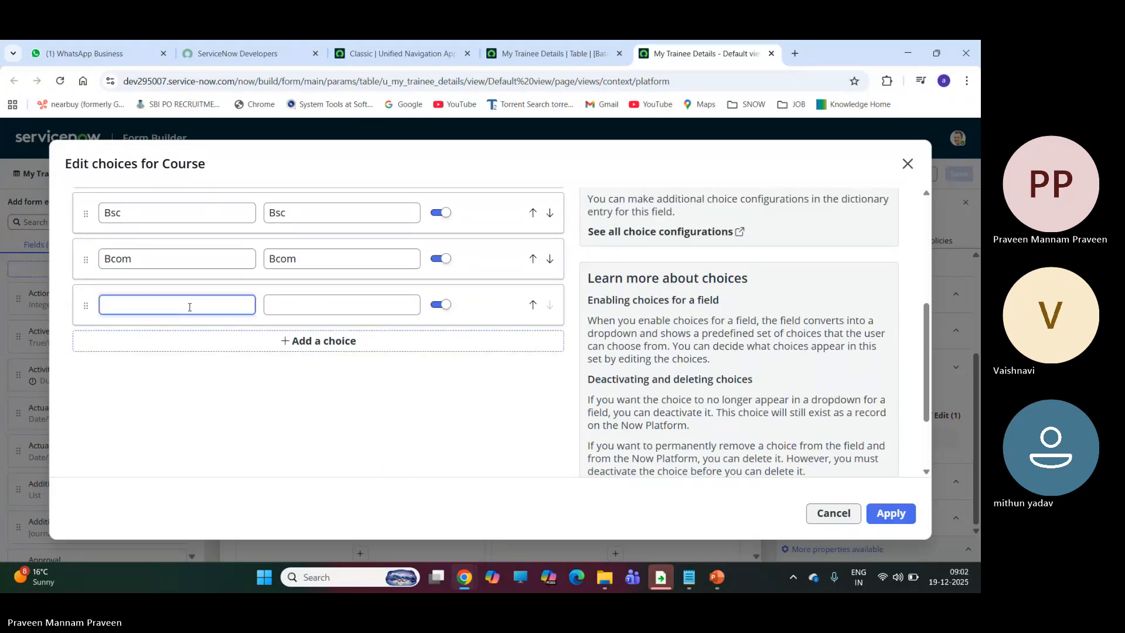
type("BA")
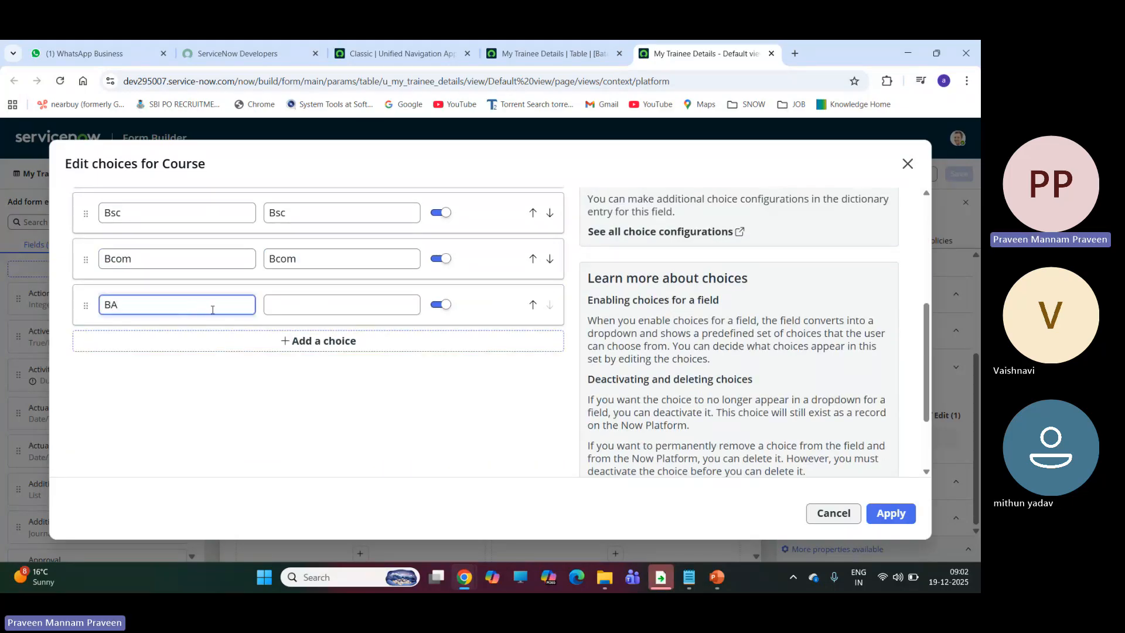
Step: Add the Course choices MPC and BPC below BA
left_click(322, 343)
type("MPC")
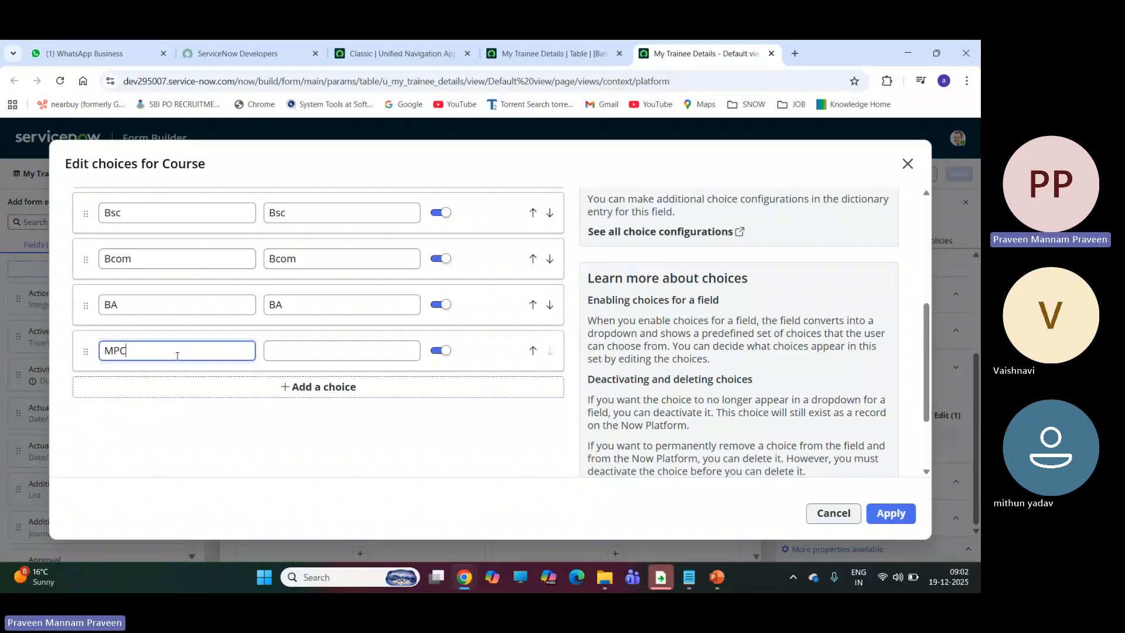
left_click(307, 388)
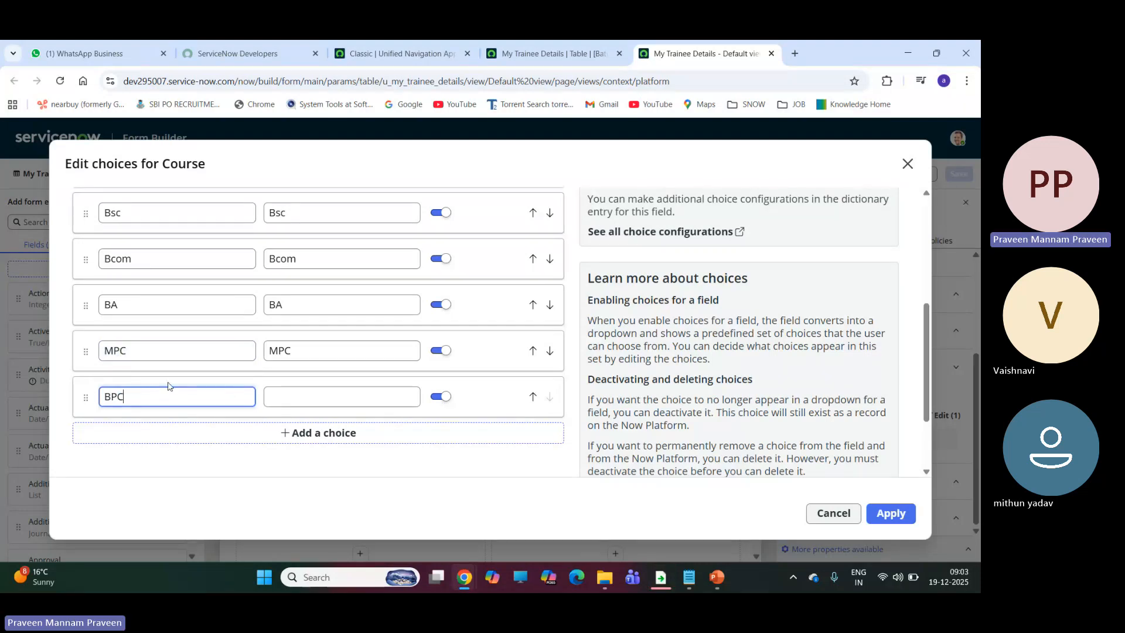
Step: Add the school-level Course choices xI, XII and X at the end of the choice list
left_click(284, 430)
left_click(137, 439)
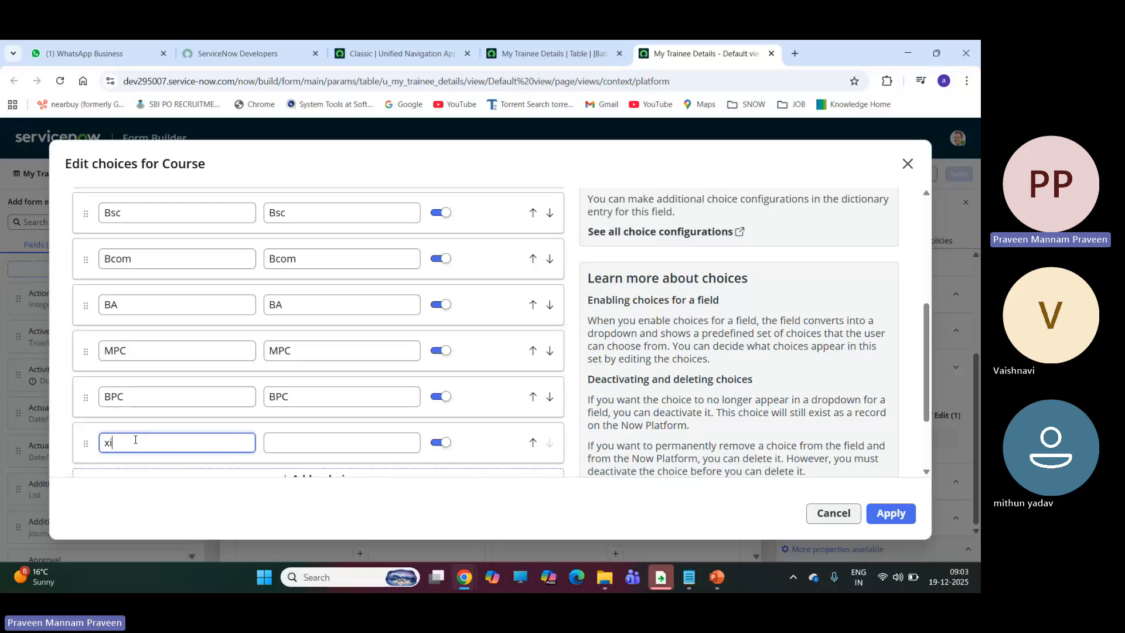
type("xl")
scroll(135, 440, "down", 2)
left_click(321, 378)
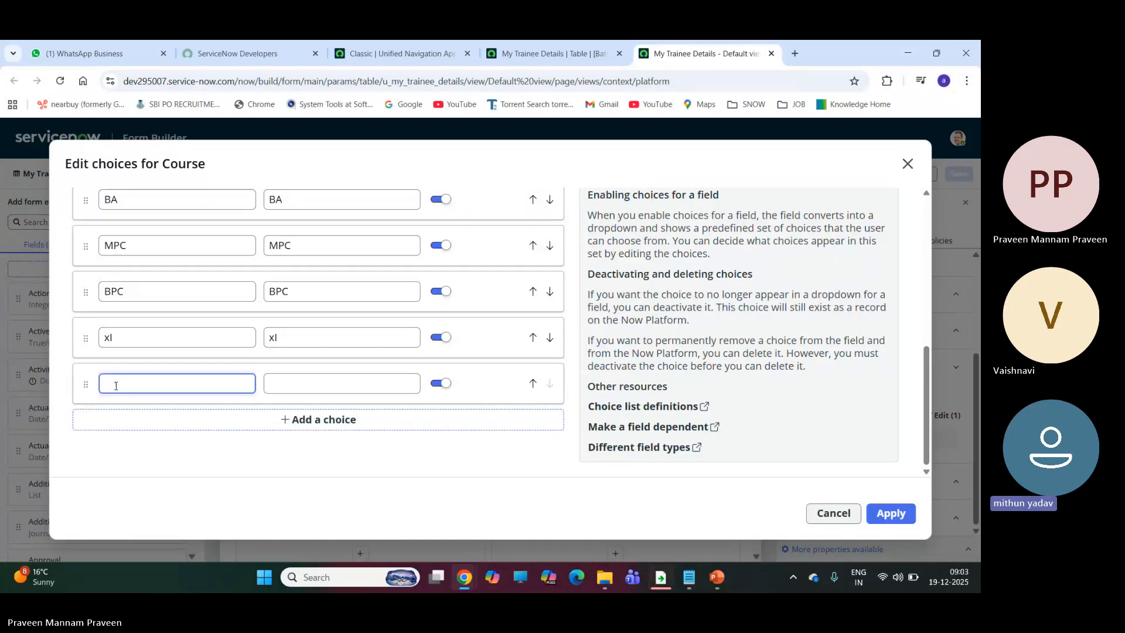
type("XII")
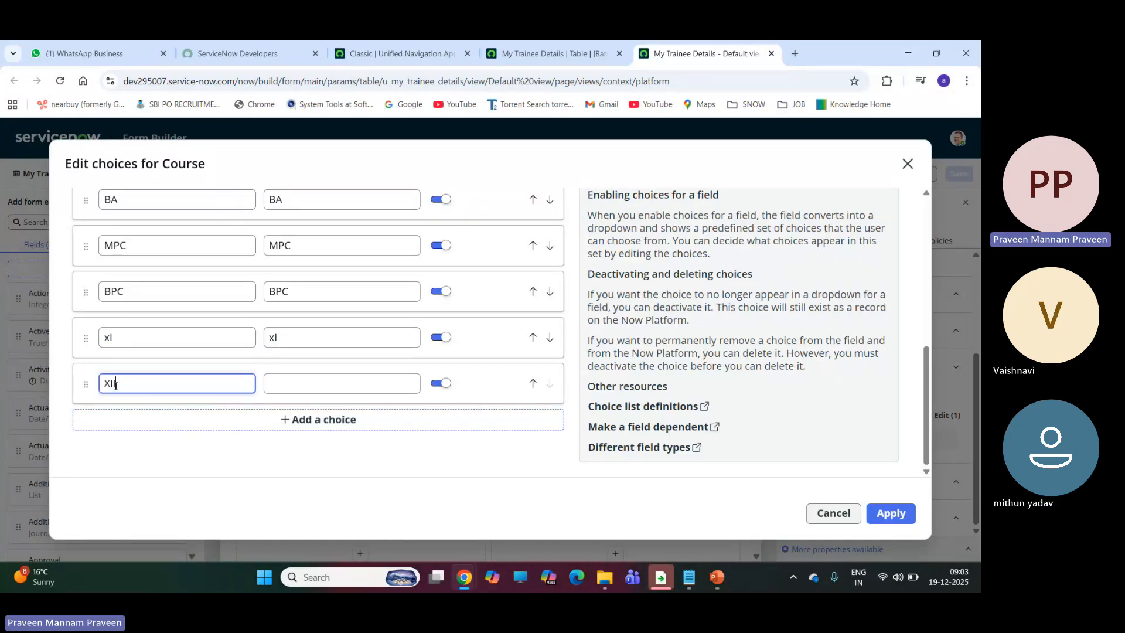
left_click(291, 420)
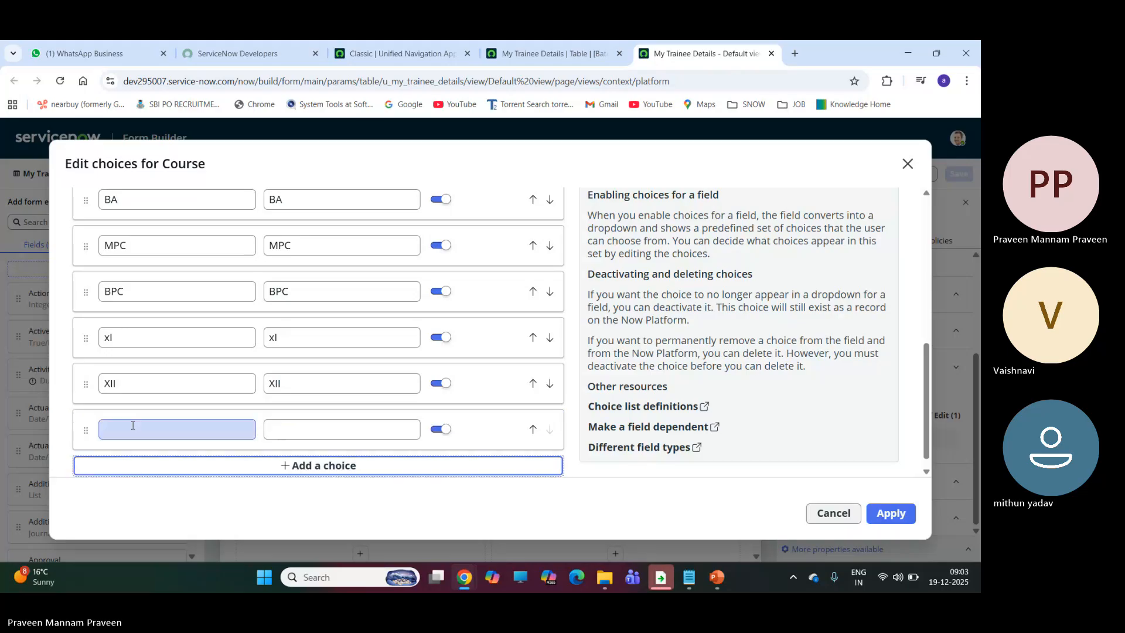
type("X")
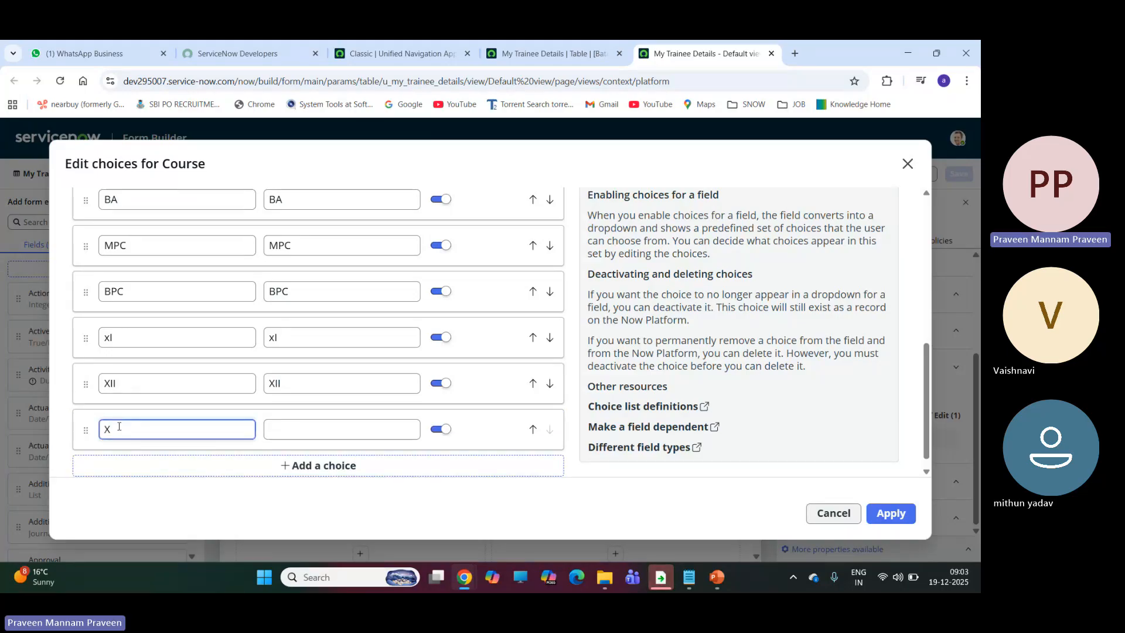
Step: Show the Course choices as a dropdown with the --None-- choice, then apply the choice edits and save the form
scroll(528, 372, "up", 10)
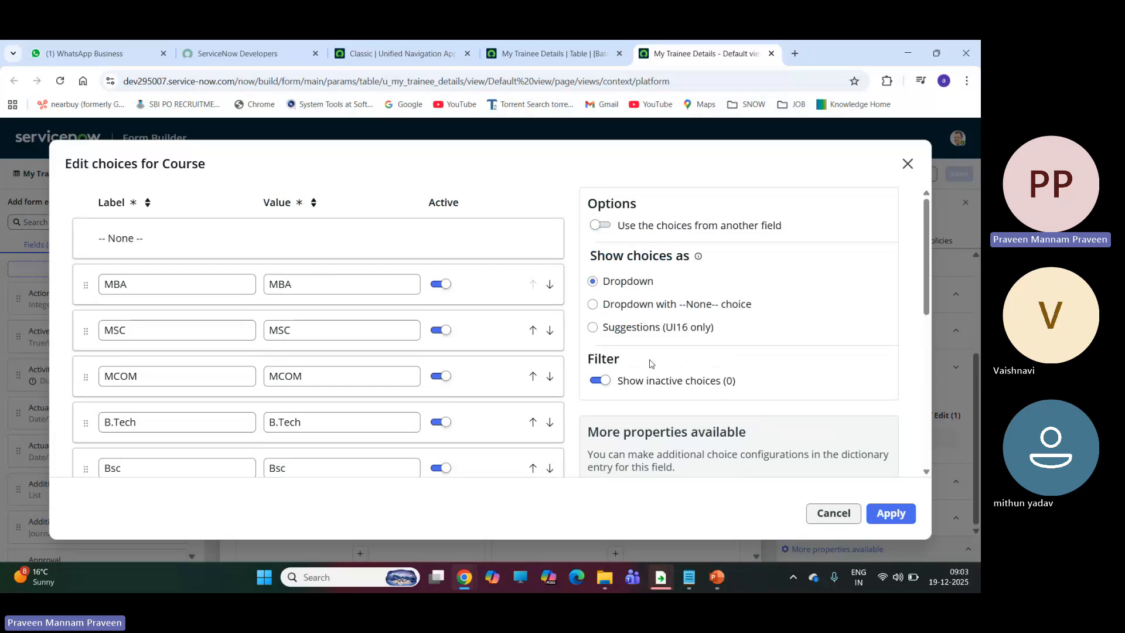
left_click(592, 304)
scroll(331, 337, "down", 3)
scroll(332, 340, "down", 2)
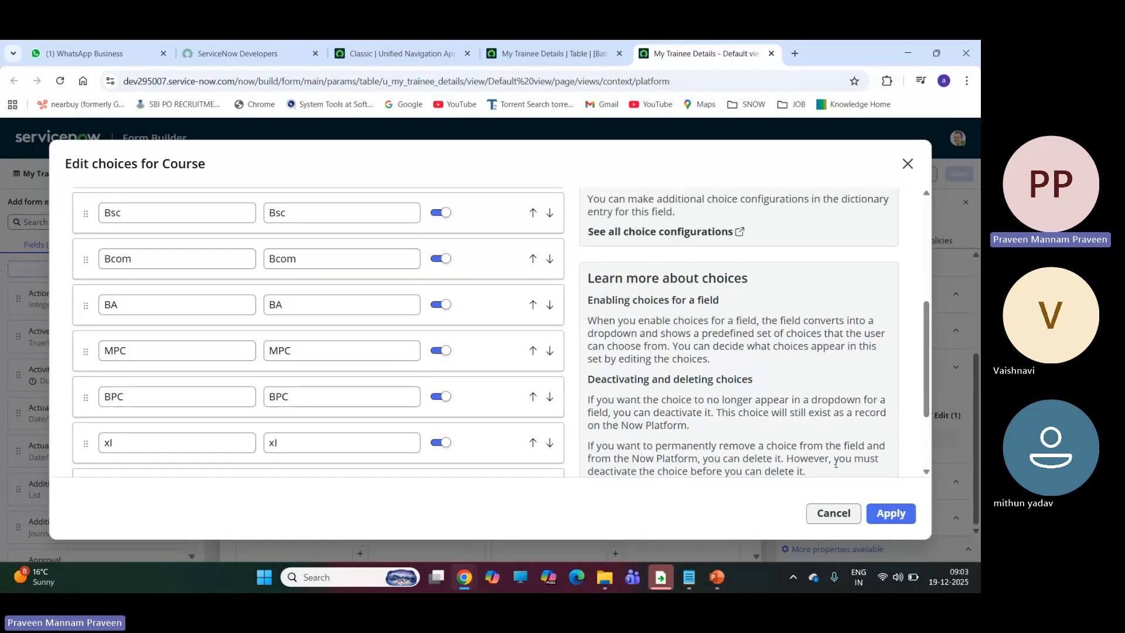
left_click(890, 514)
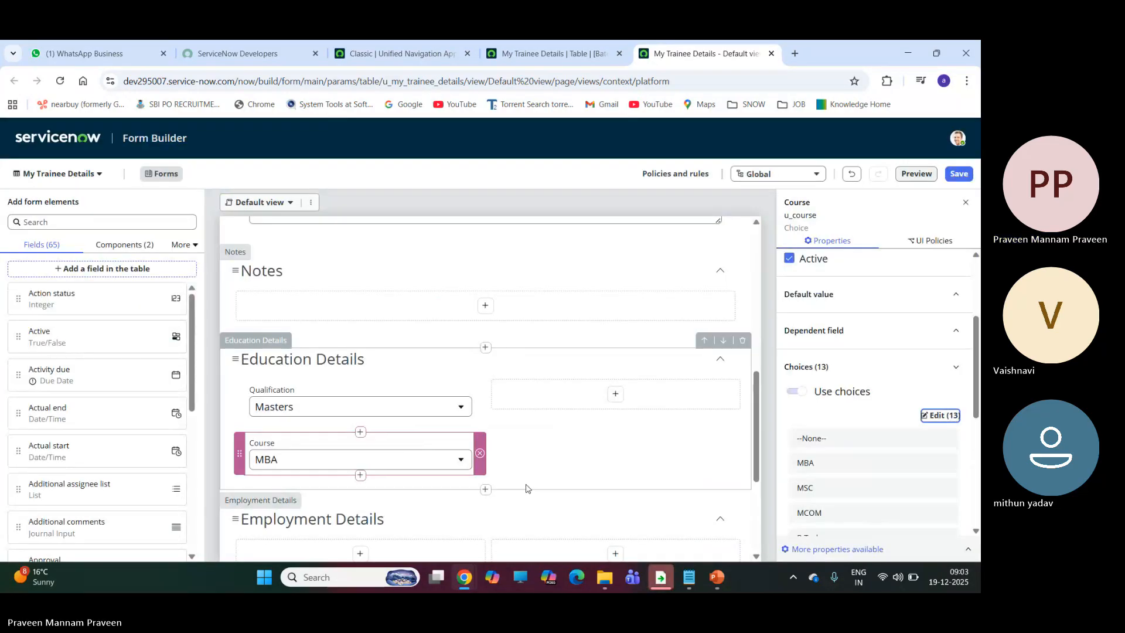
left_click(959, 174)
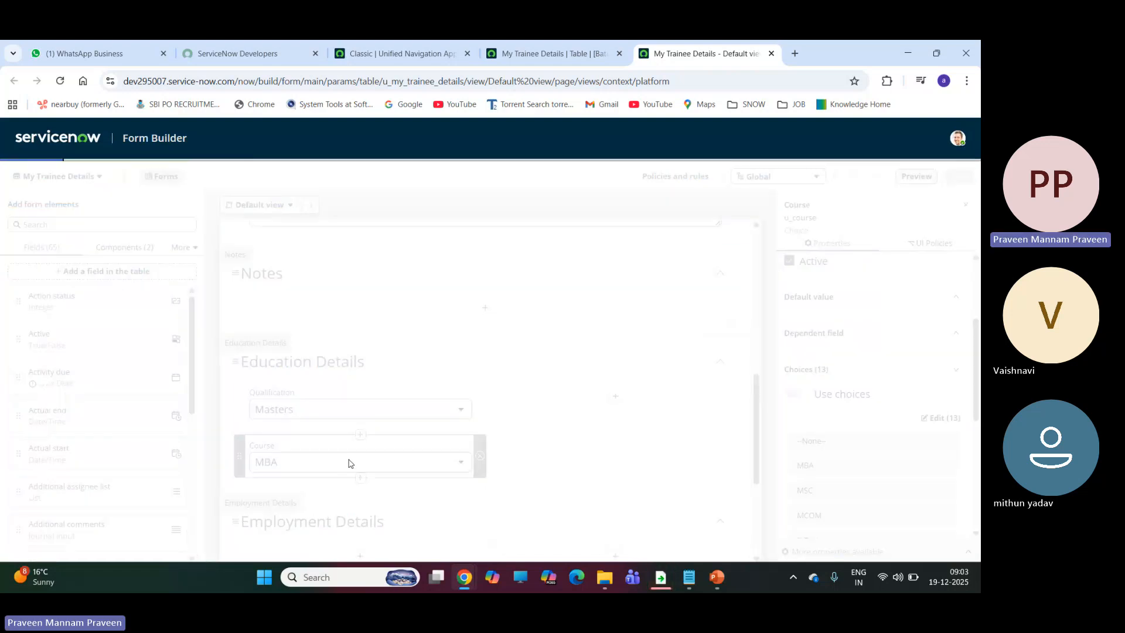
scroll(350, 463, "down", 3)
scroll(350, 463, "up", 3)
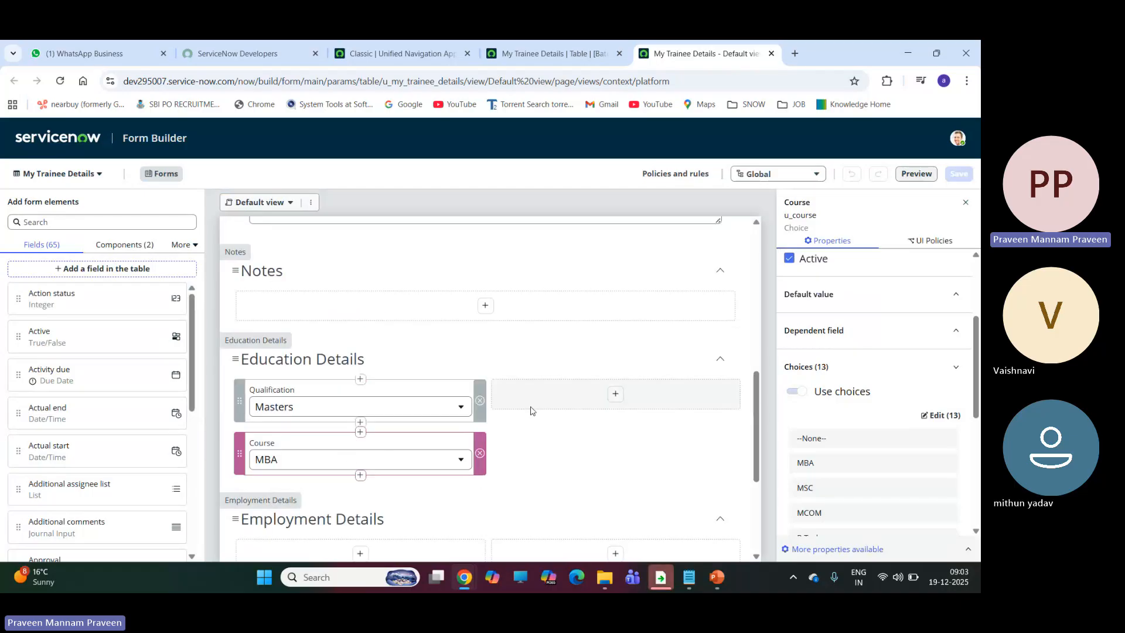
Step: Examine the columns and related links on the My Trainee Details table record
left_click(541, 50)
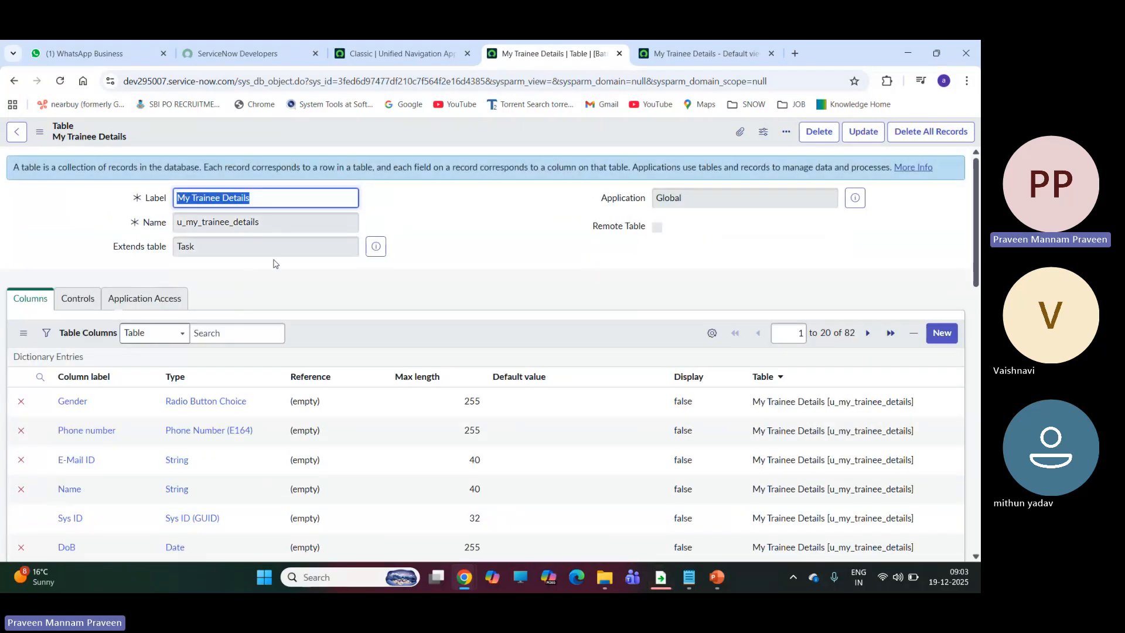
scroll(276, 264, "down", 3)
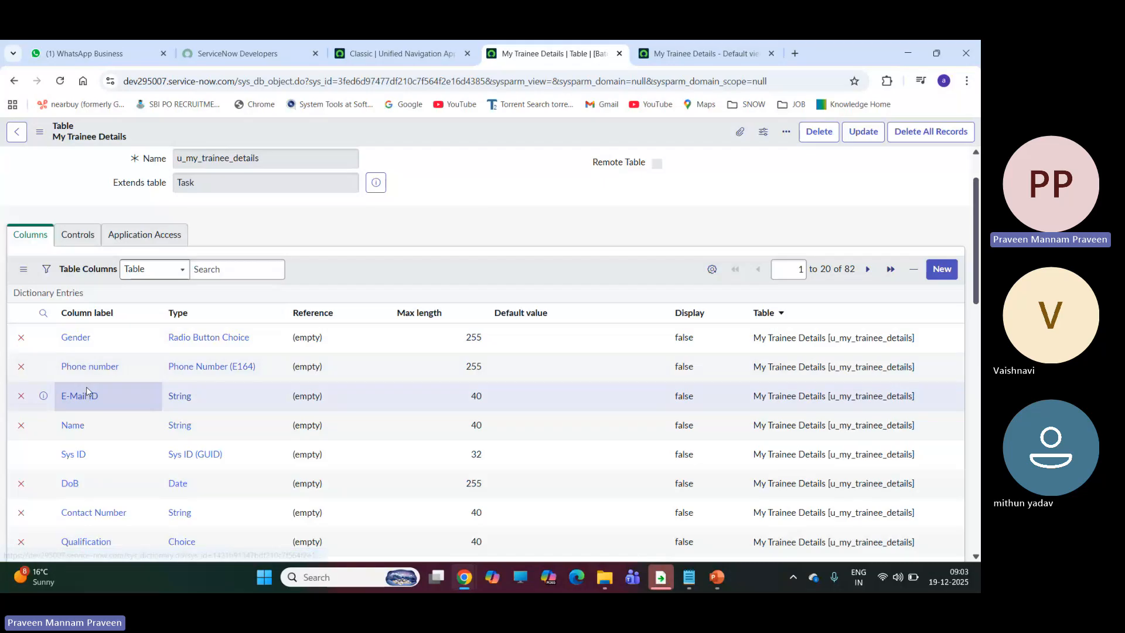
scroll(85, 398, "down", 1)
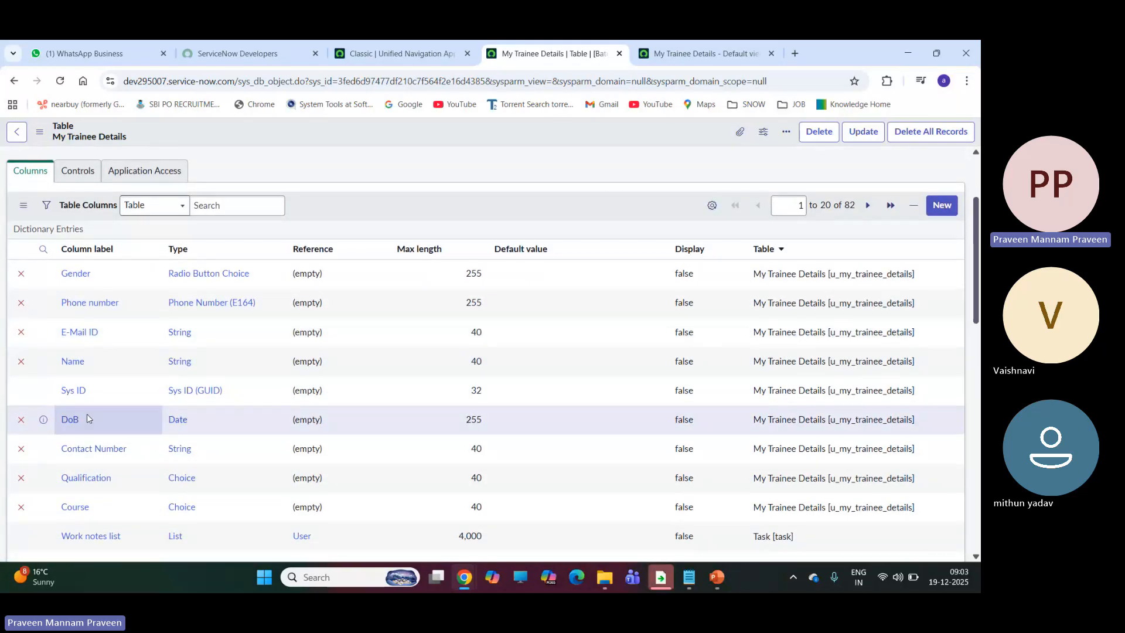
scroll(88, 475, "down", 3)
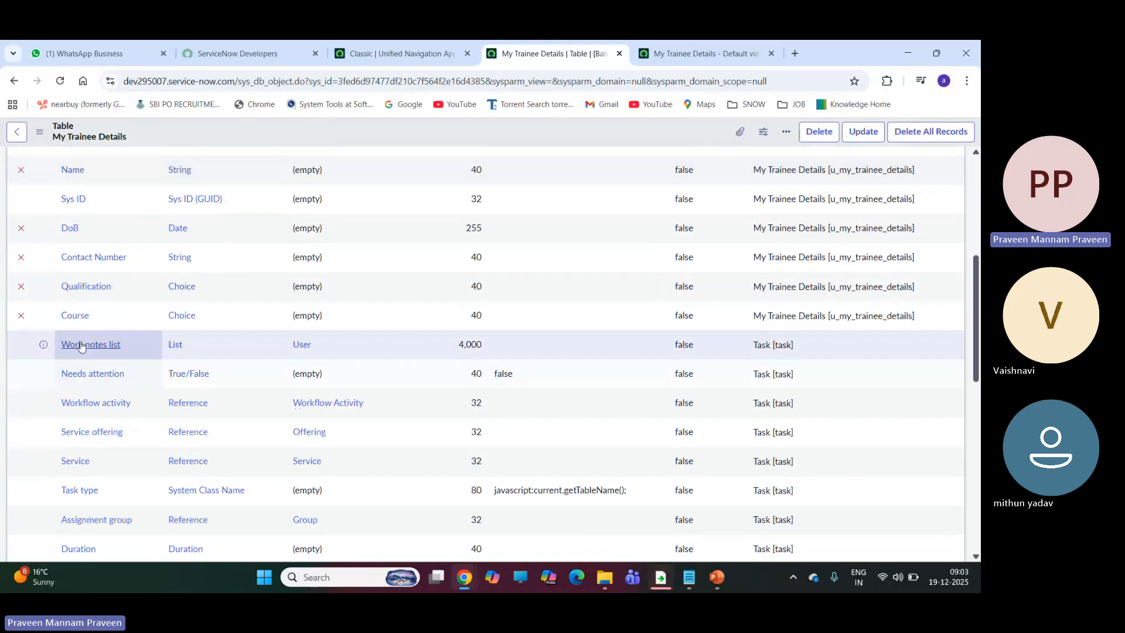
scroll(592, 194, "down", 9)
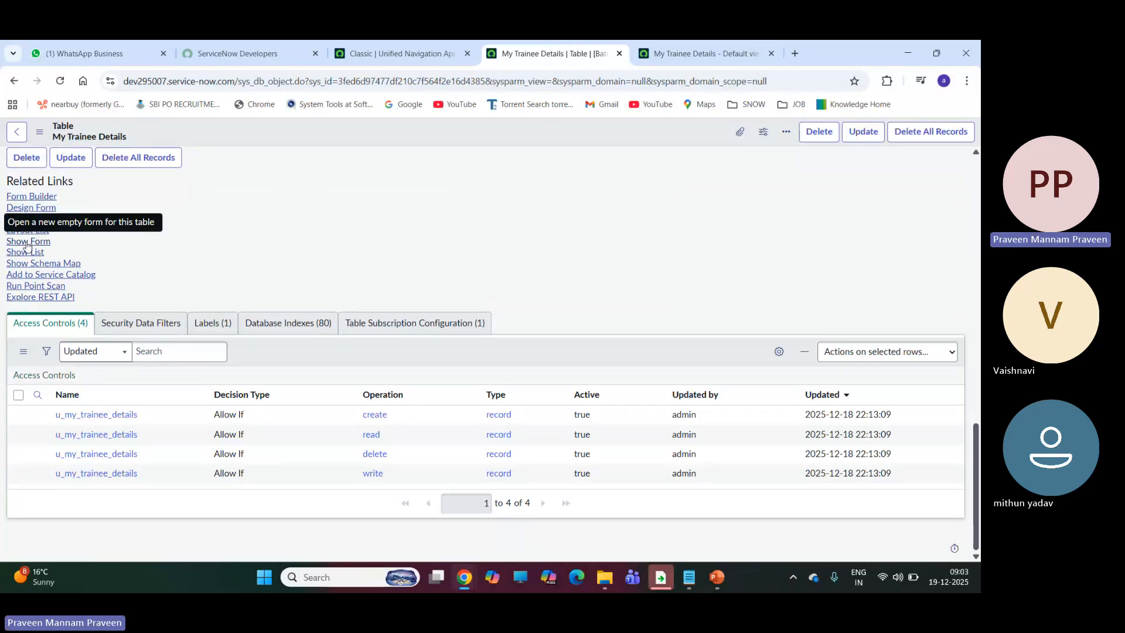
scroll(301, 217, "up", 10)
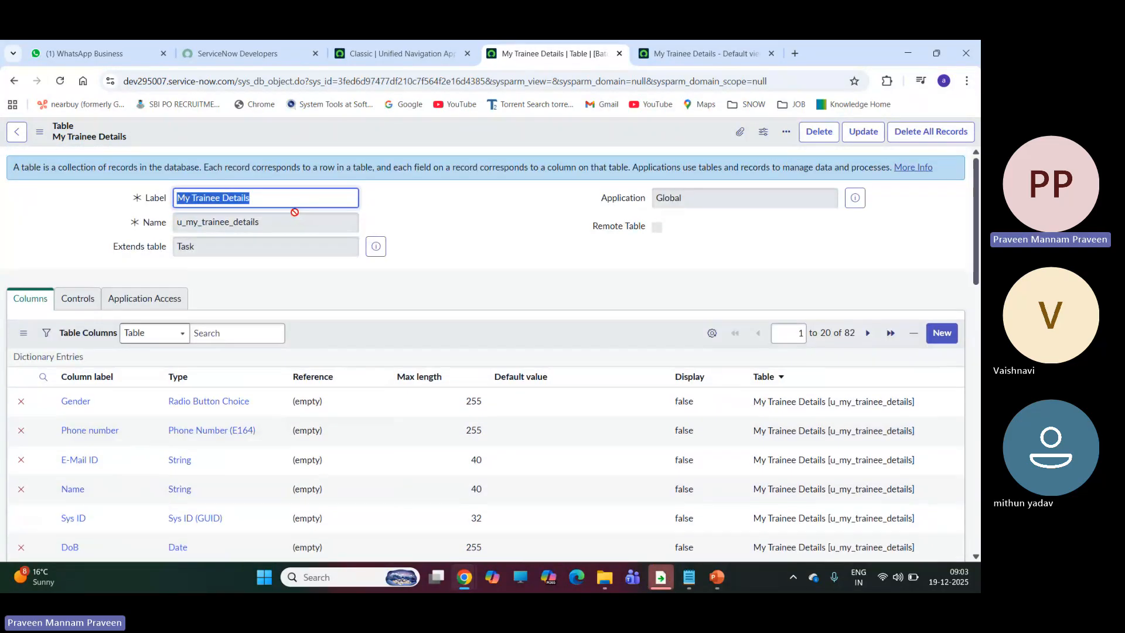
scroll(251, 220, "down", 10)
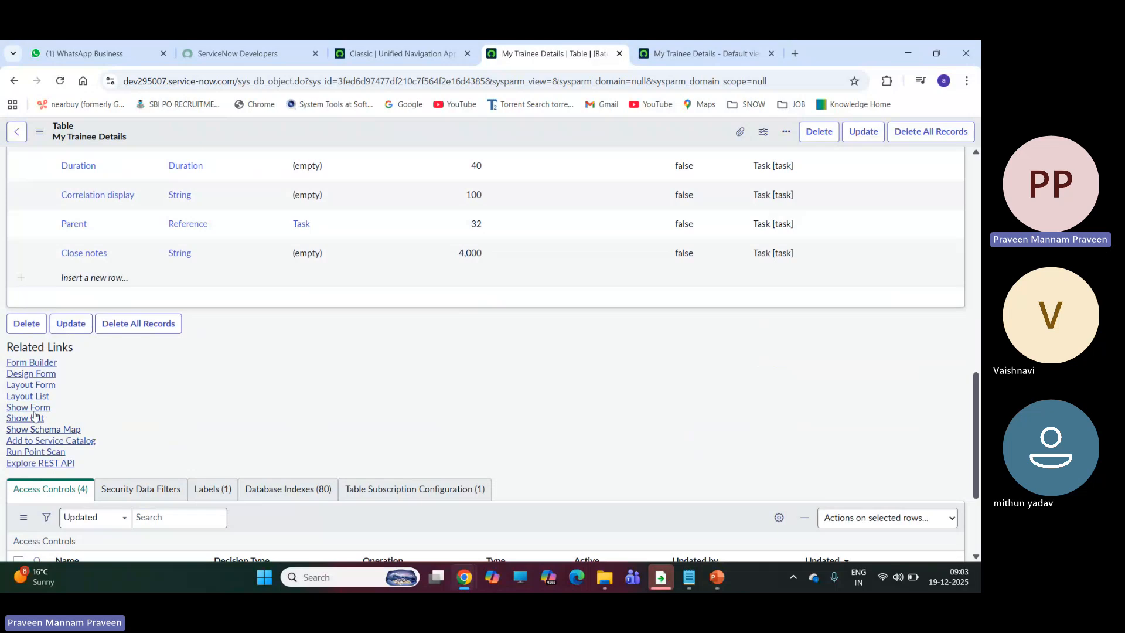
Step: Replace the application navigator's filter text with "my trainee"
left_click(391, 53)
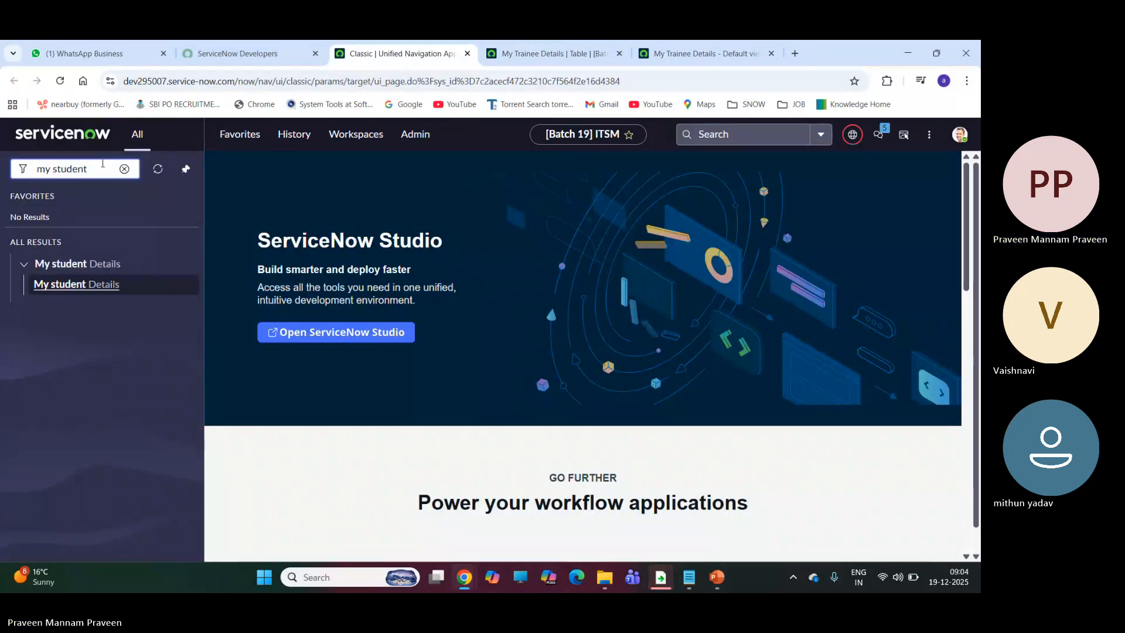
left_click(124, 169)
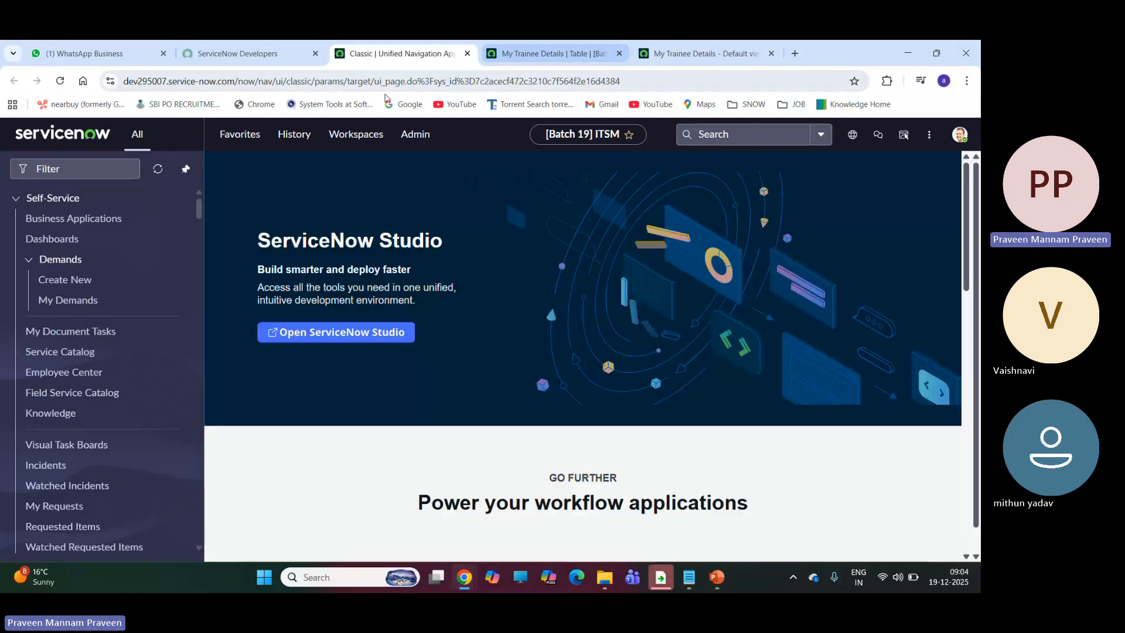
left_click(523, 54)
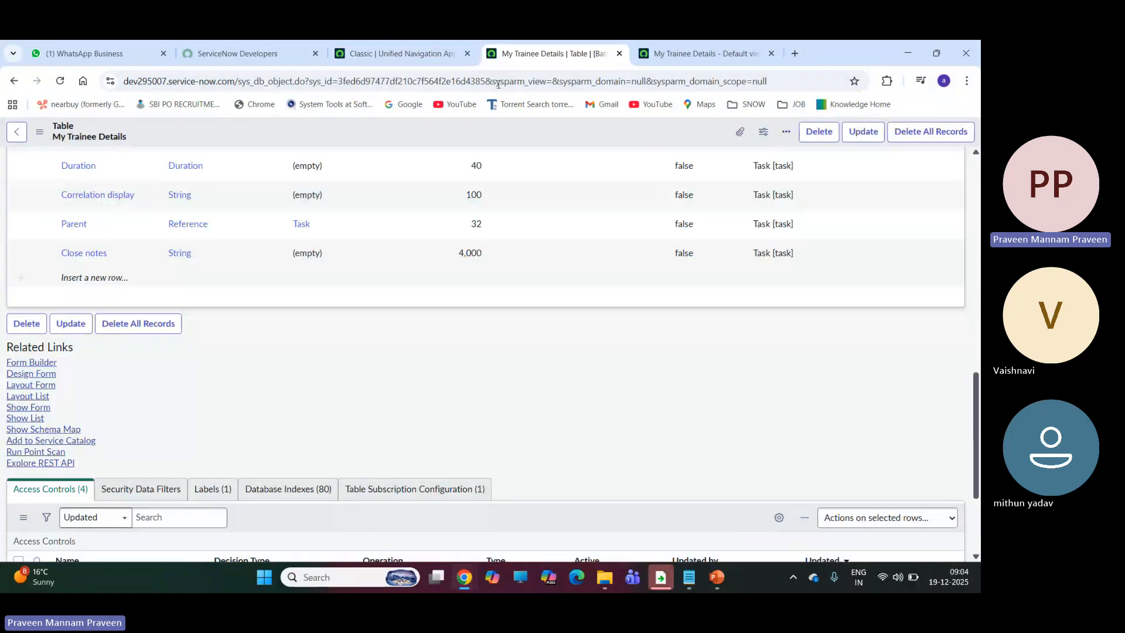
left_click(401, 53)
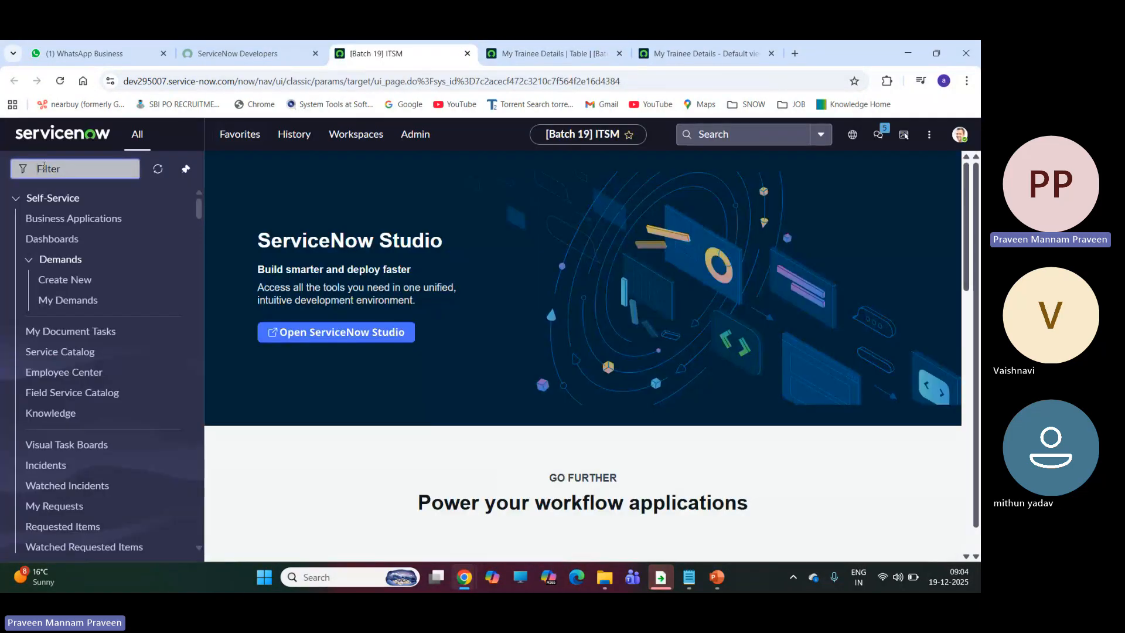
type("my trainee")
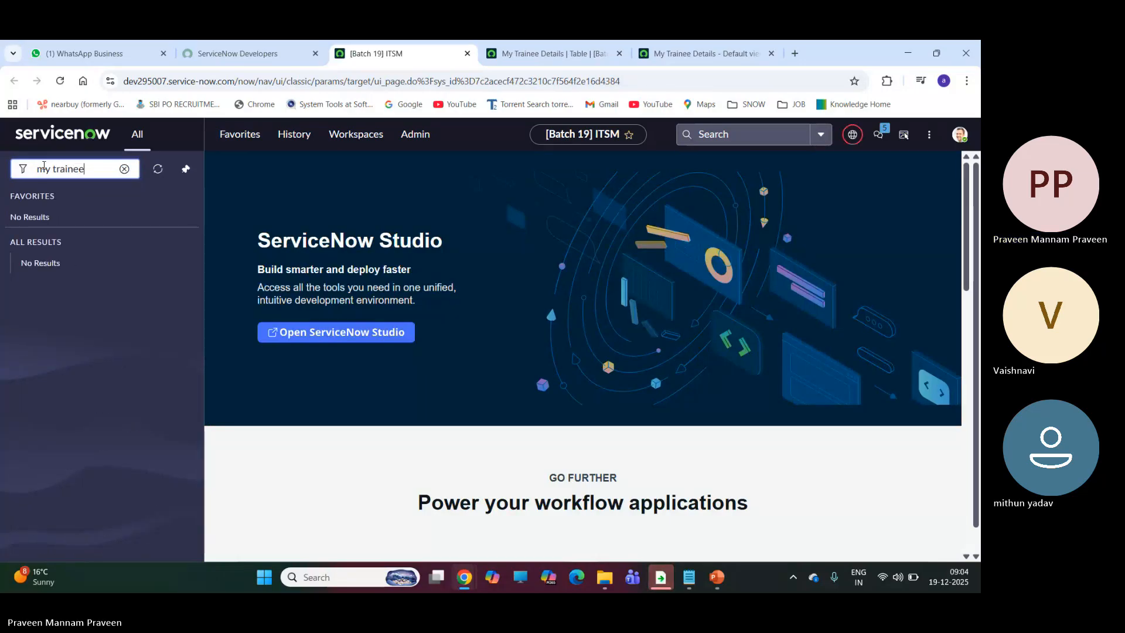
Step: Check the label on the table record, and open the My Trainee Details list from the navigator in a new browser tab
left_click(548, 54)
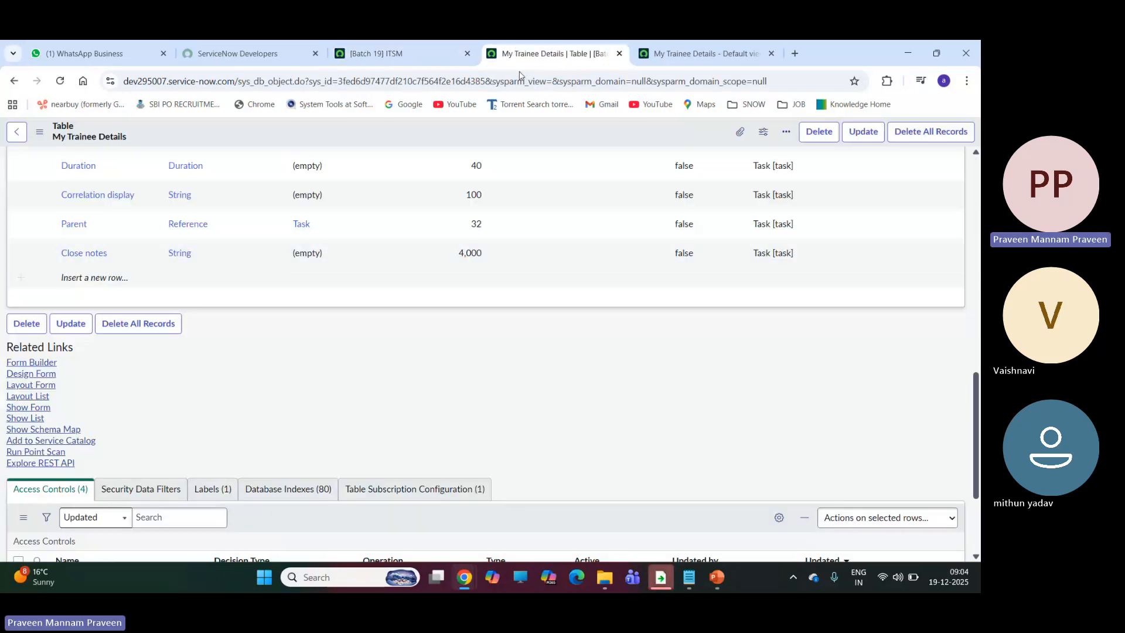
scroll(188, 238, "up", 10)
scroll(187, 238, "up", 5)
triple_click(267, 202)
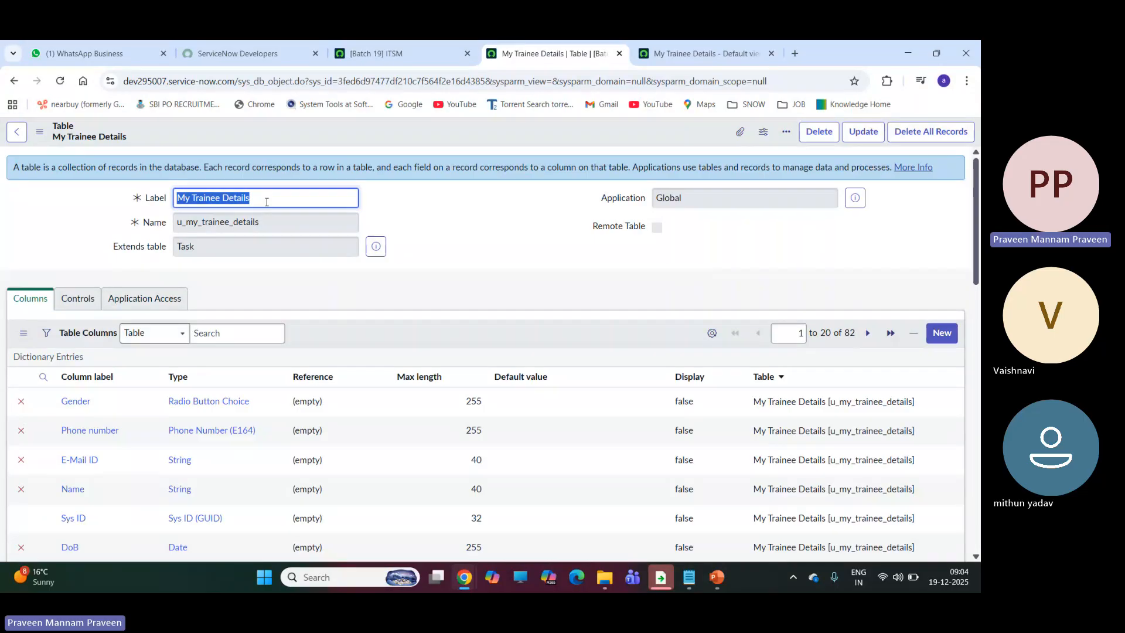
left_click(360, 59)
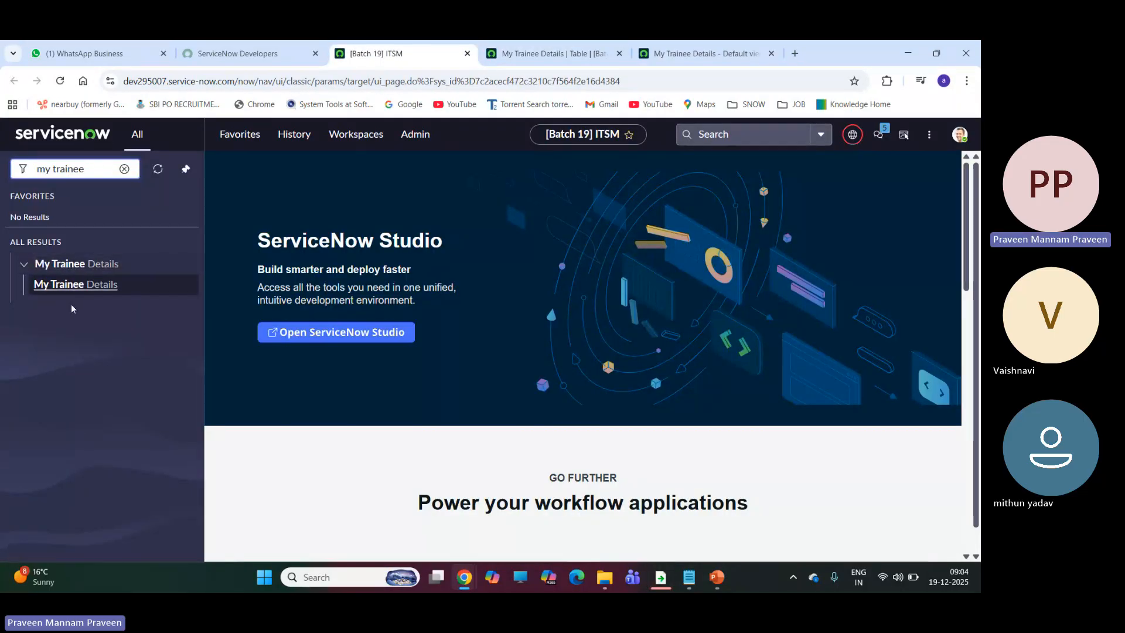
left_click(81, 286, "ctrl")
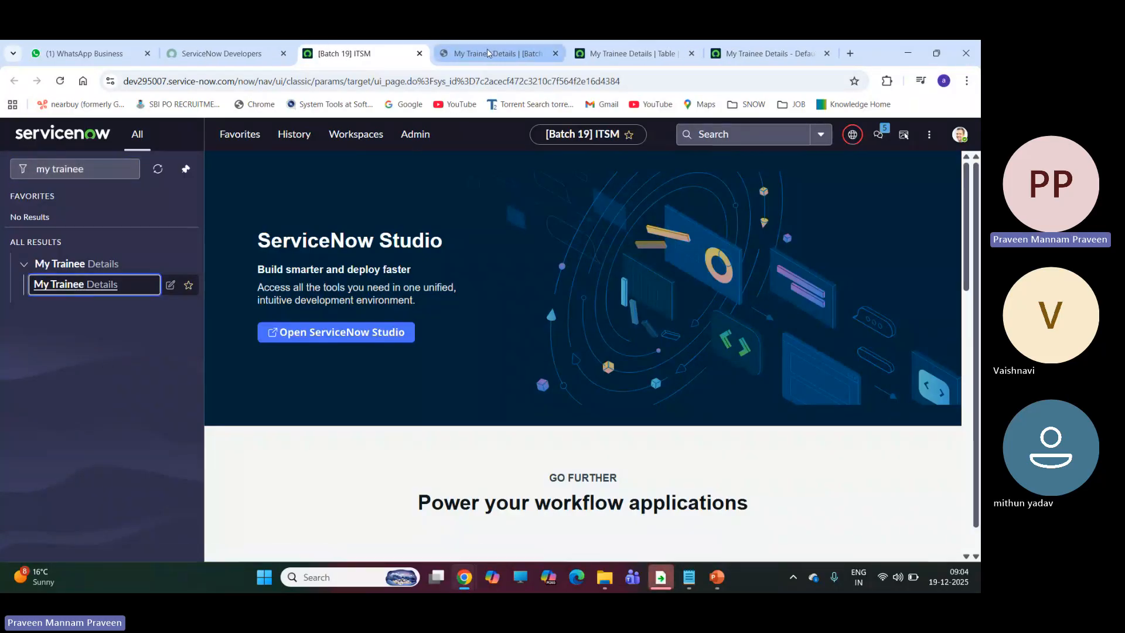
left_click(500, 56)
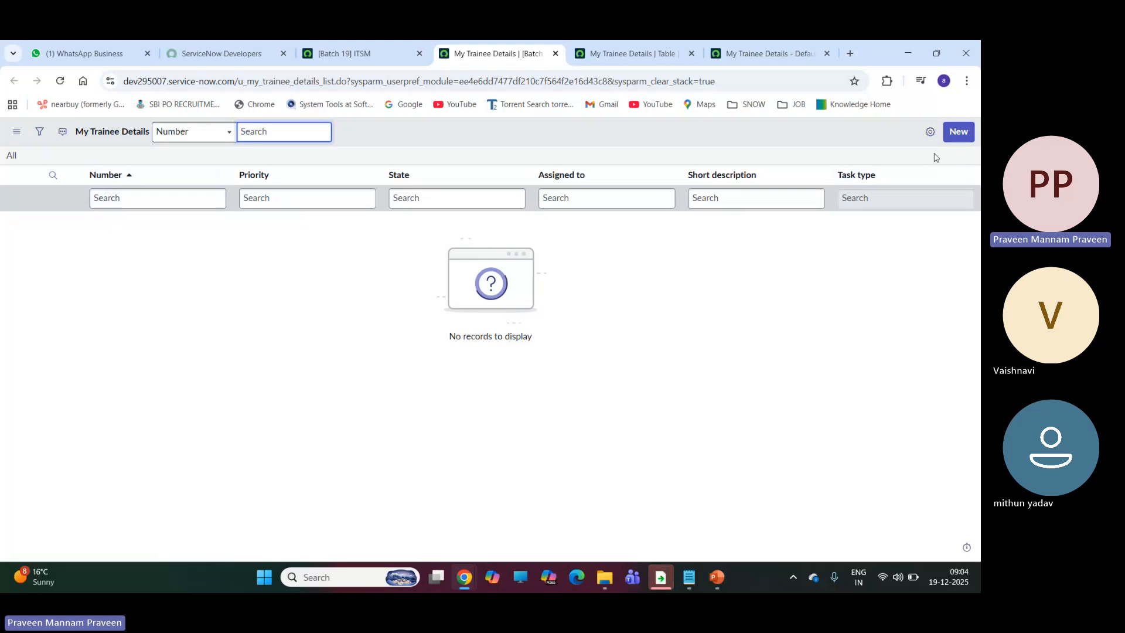
Step: Open a blank My Trainee Details record and examine its Qualification choices and its education, employment, training and placement sections
left_click(959, 132)
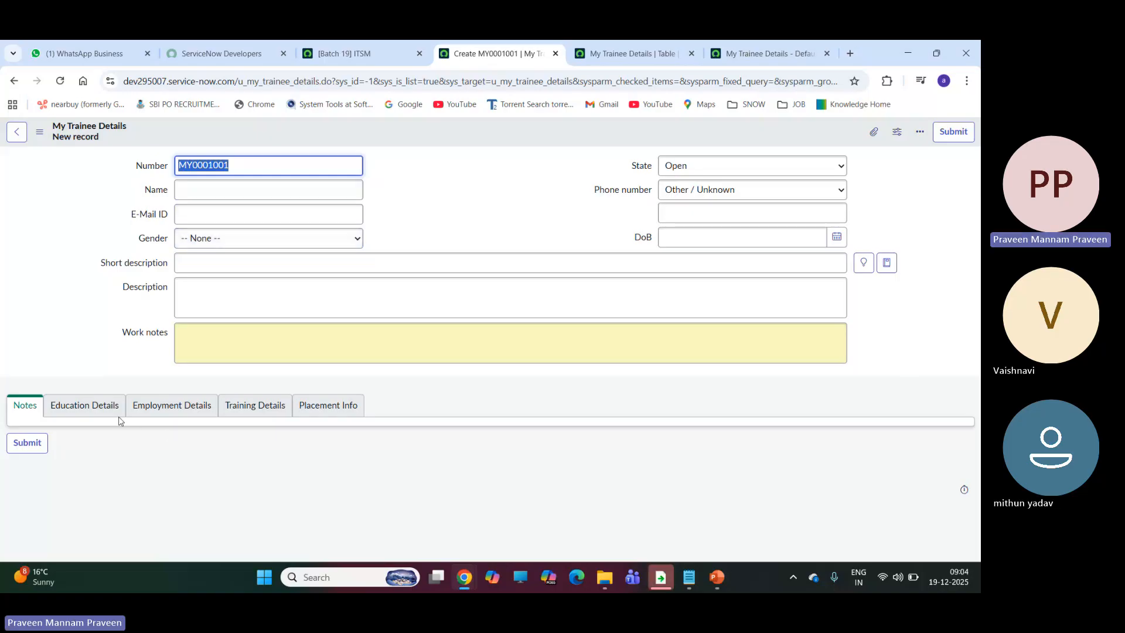
left_click(86, 412)
left_click(200, 442)
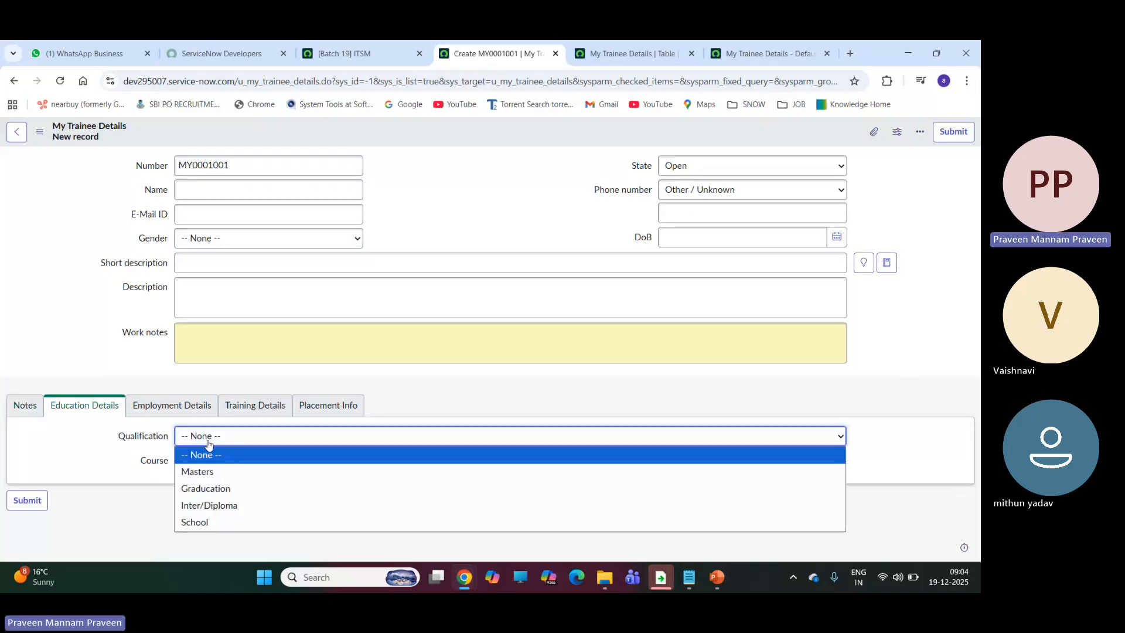
left_click(170, 410)
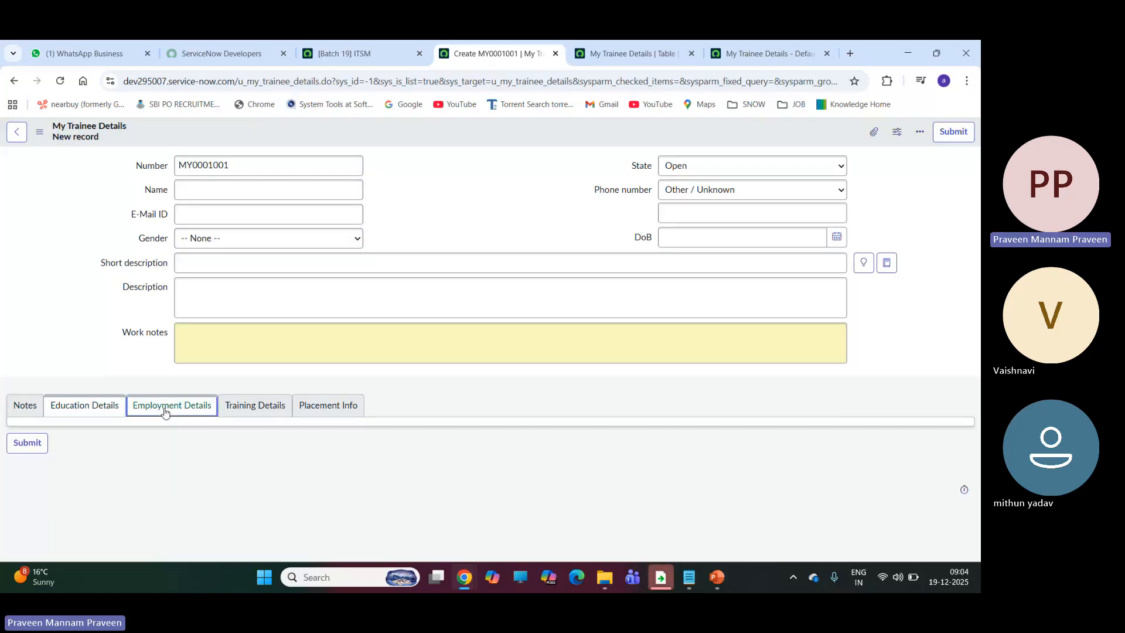
left_click(242, 414)
left_click(330, 411)
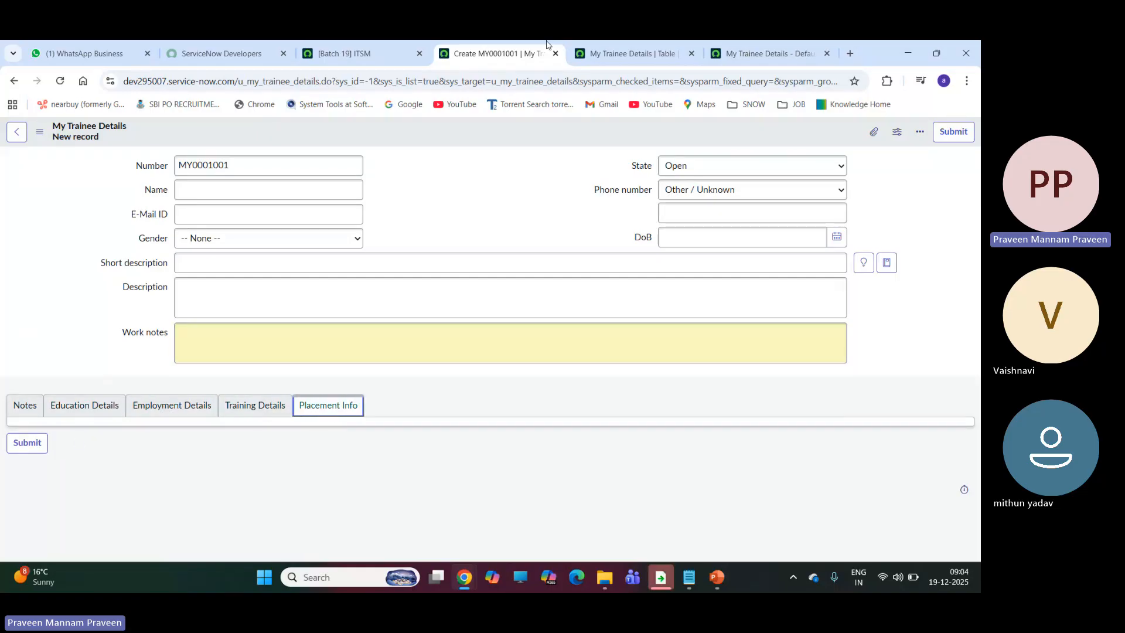
Step: Return to the Form Builder and try to move the Work notes field from the main section into the Notes section
left_click(762, 53)
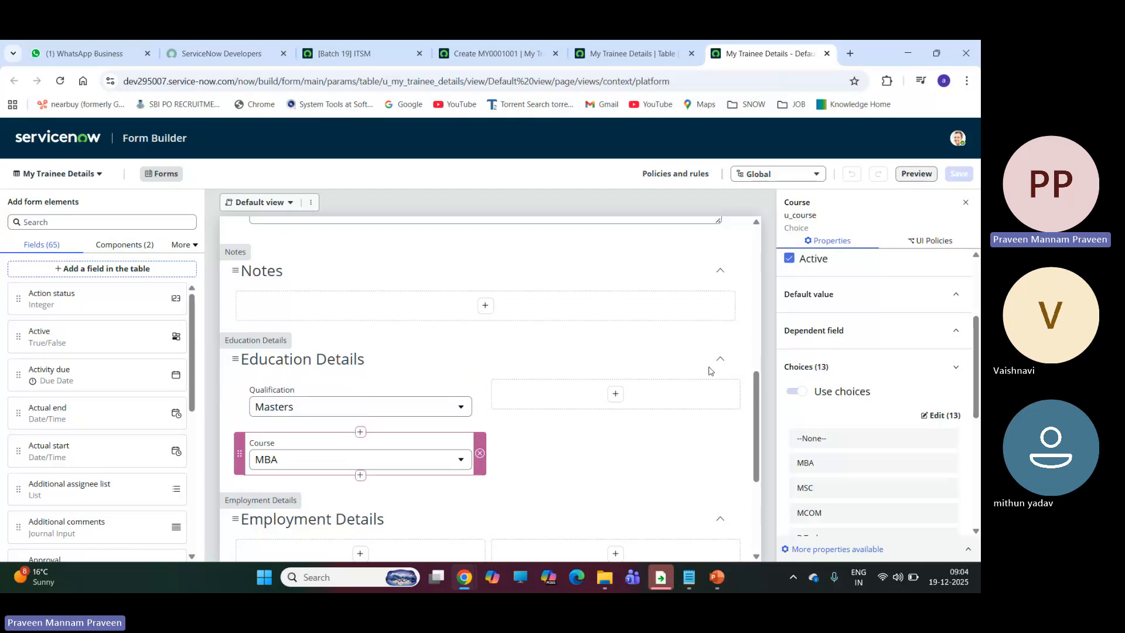
scroll(380, 442, "up", 2)
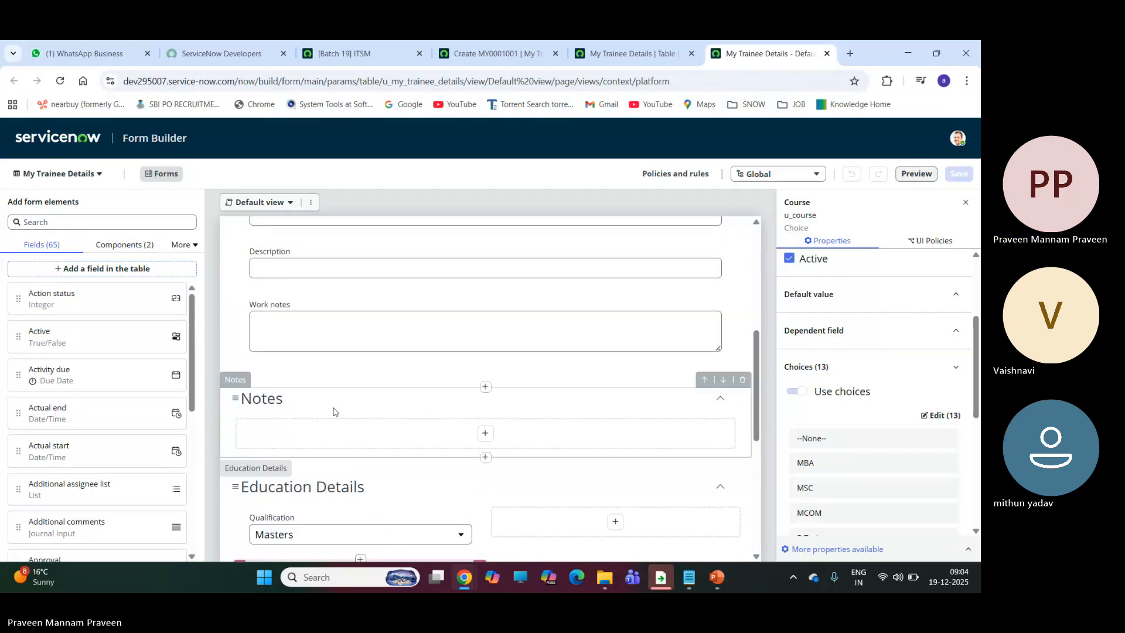
left_click(315, 344)
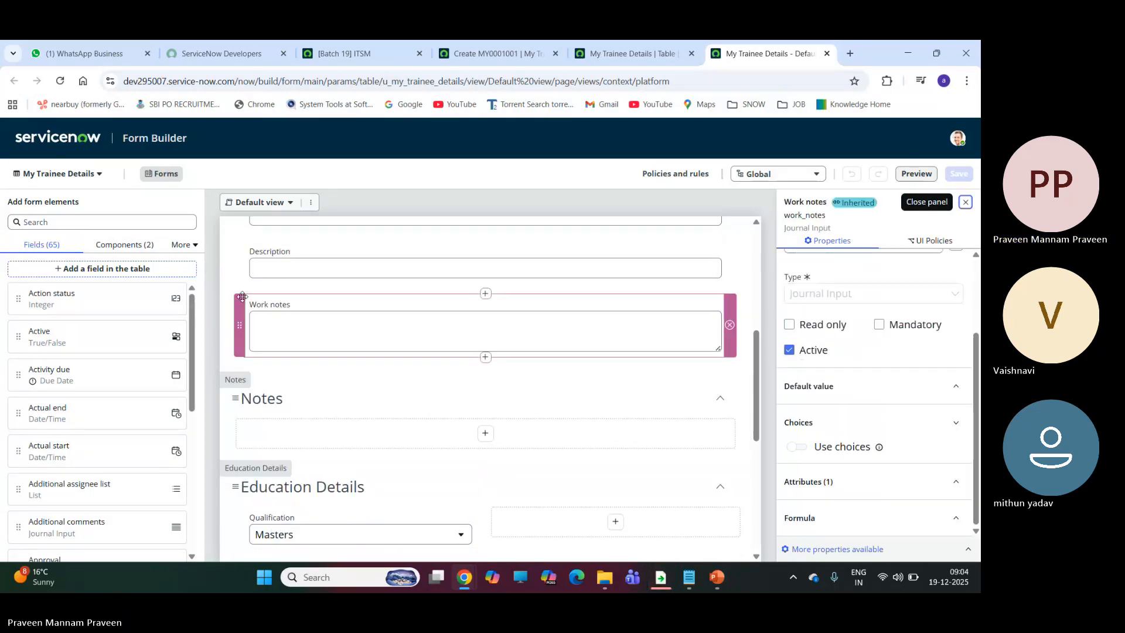
left_click_drag(240, 324, 235, 398)
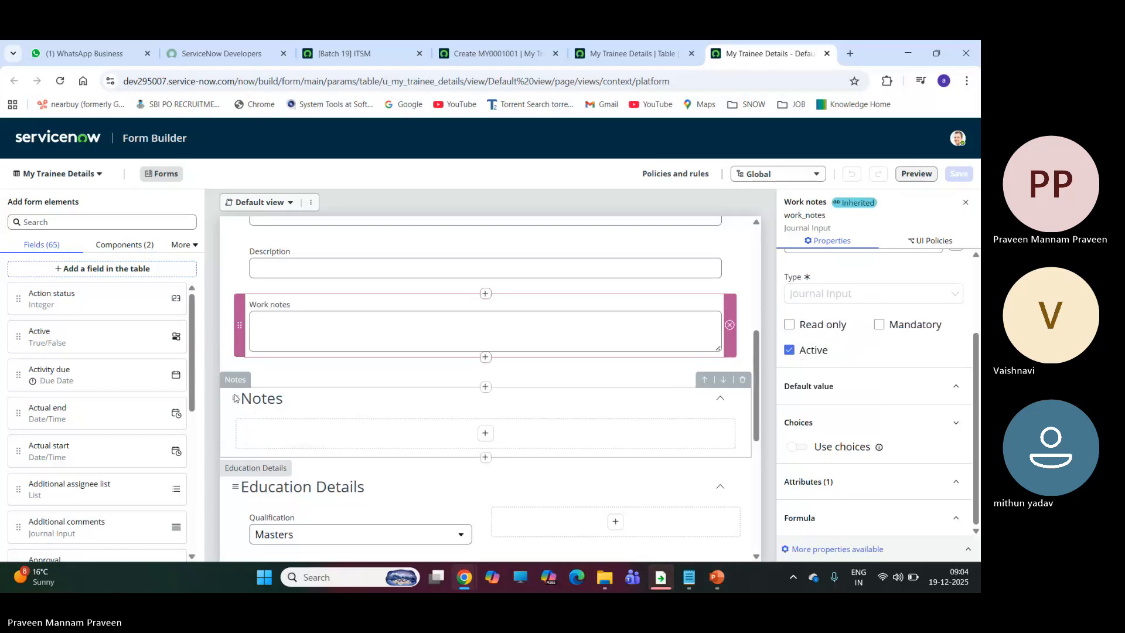
left_click_drag(235, 302, 265, 351)
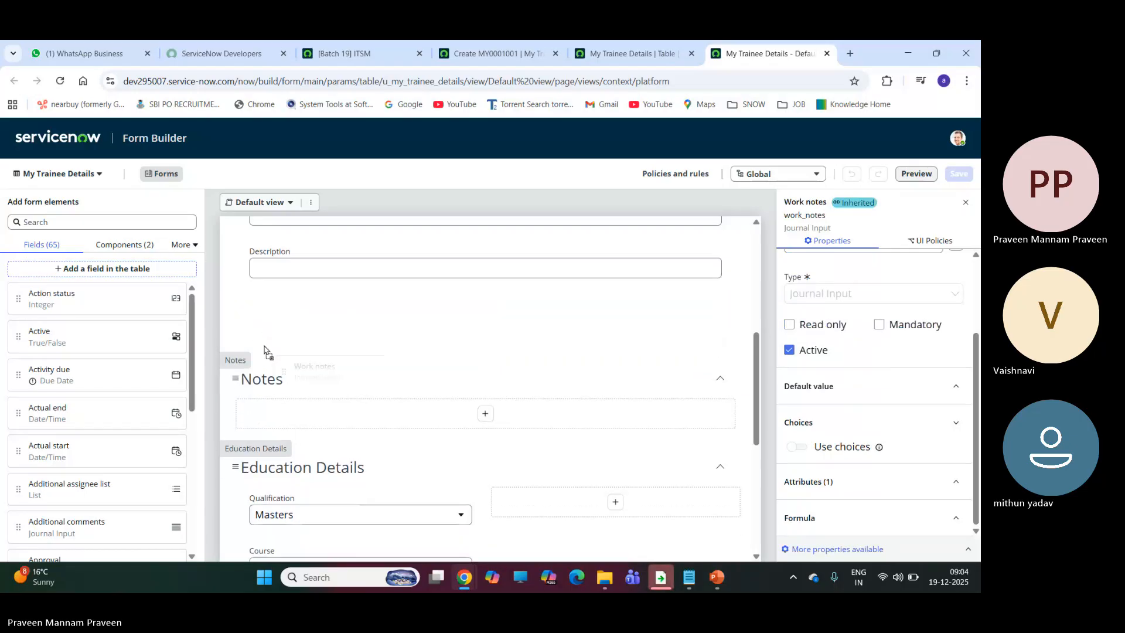
left_click_drag(280, 400, 242, 399)
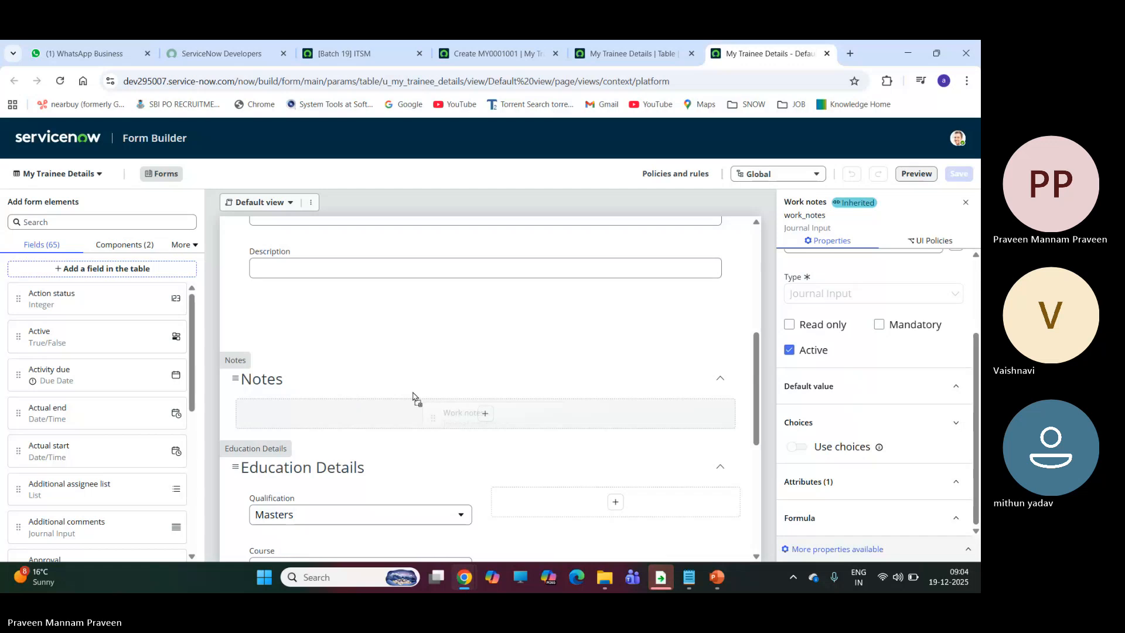
left_click_drag(444, 397, 436, 396)
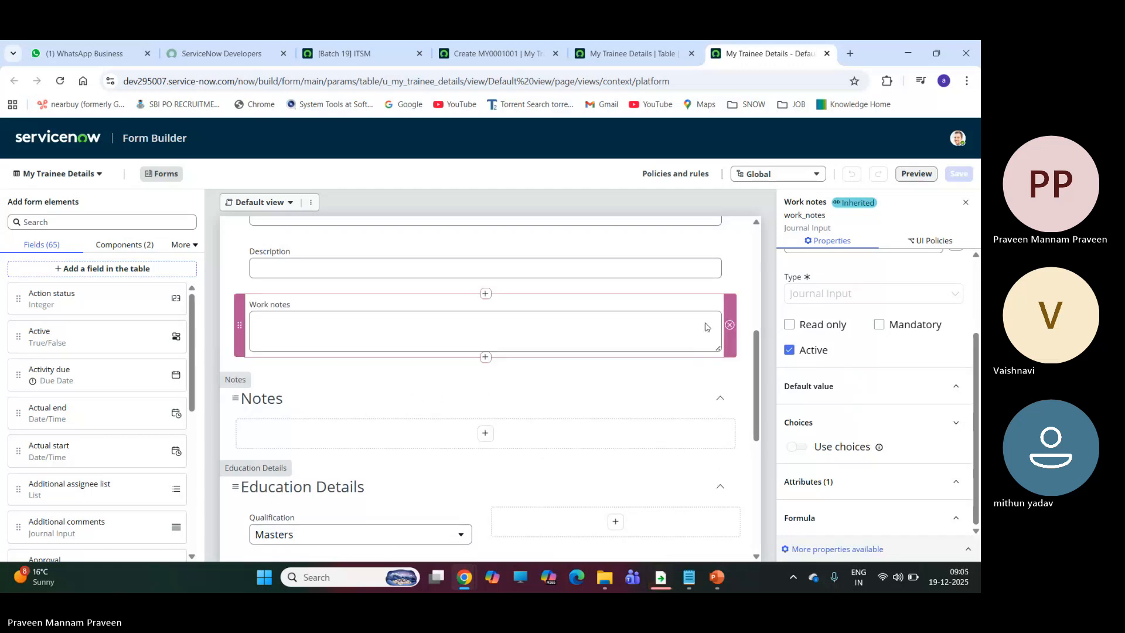
Step: Remove the Work notes field from the main section of the form and select the Notes section
left_click(729, 326)
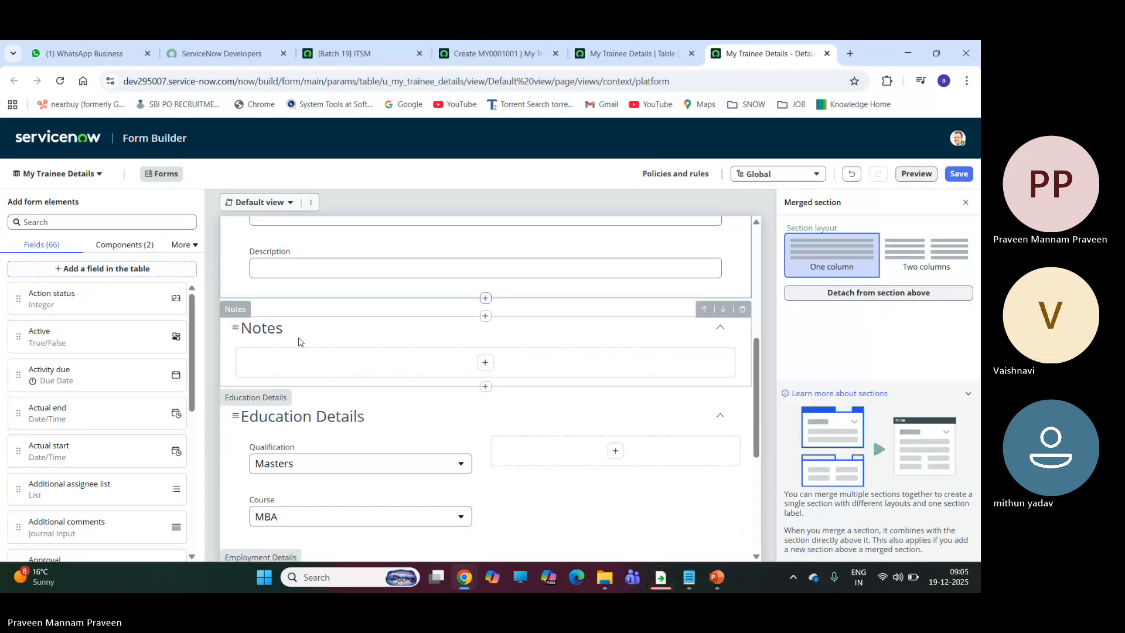
left_click(315, 362)
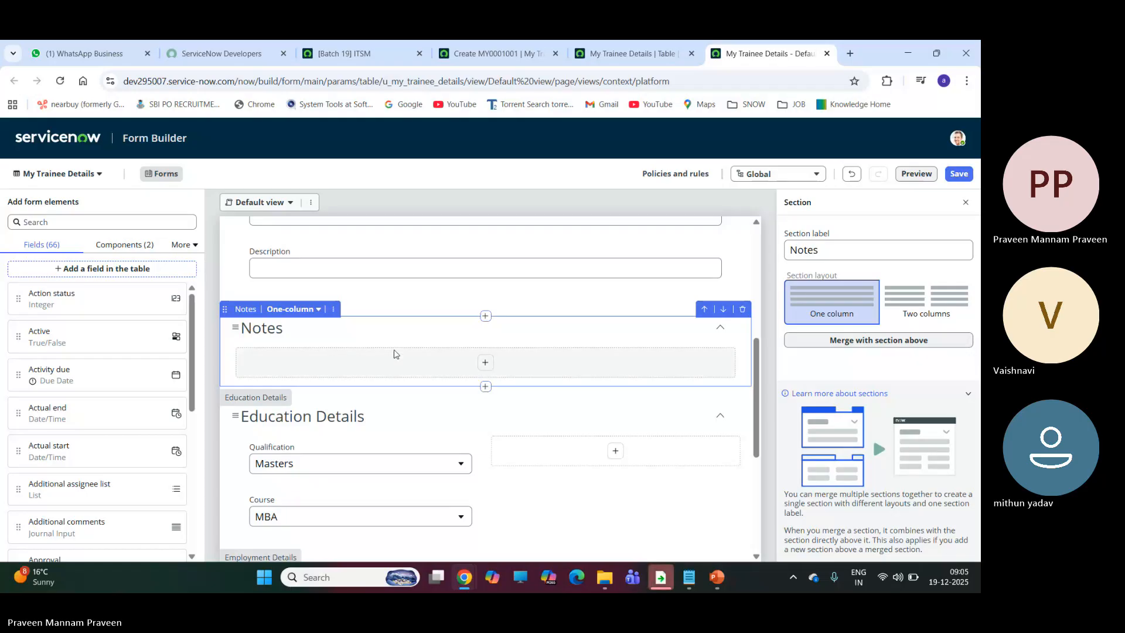
Step: Try to place the Comments and Work notes field from the available fields into the Notes section
scroll(63, 329, "down", 3)
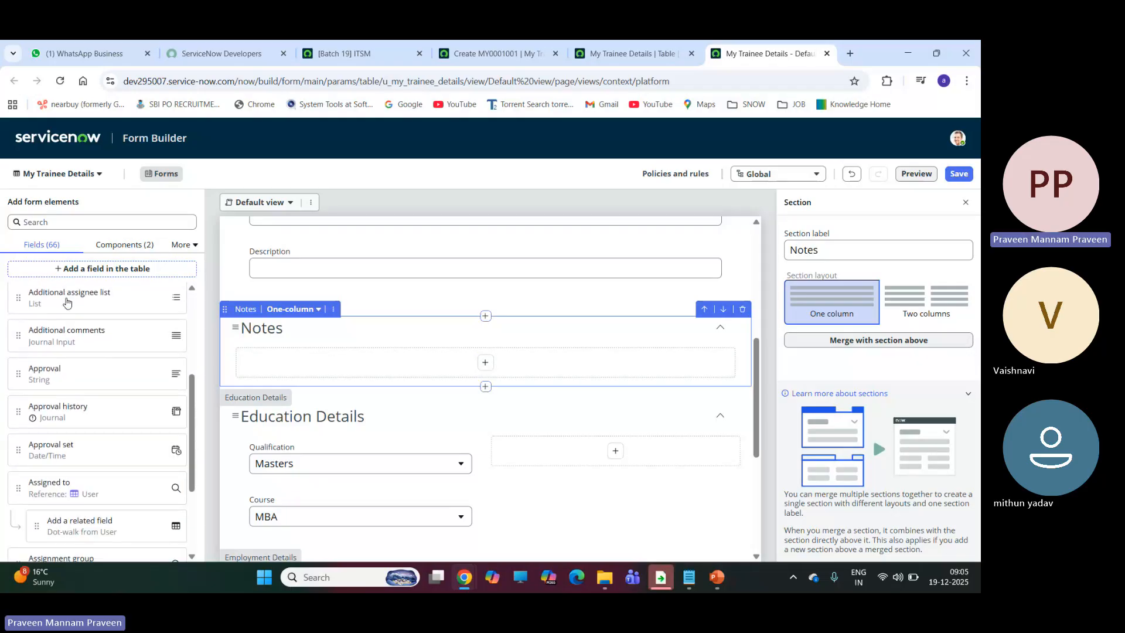
scroll(63, 339, "down", 8)
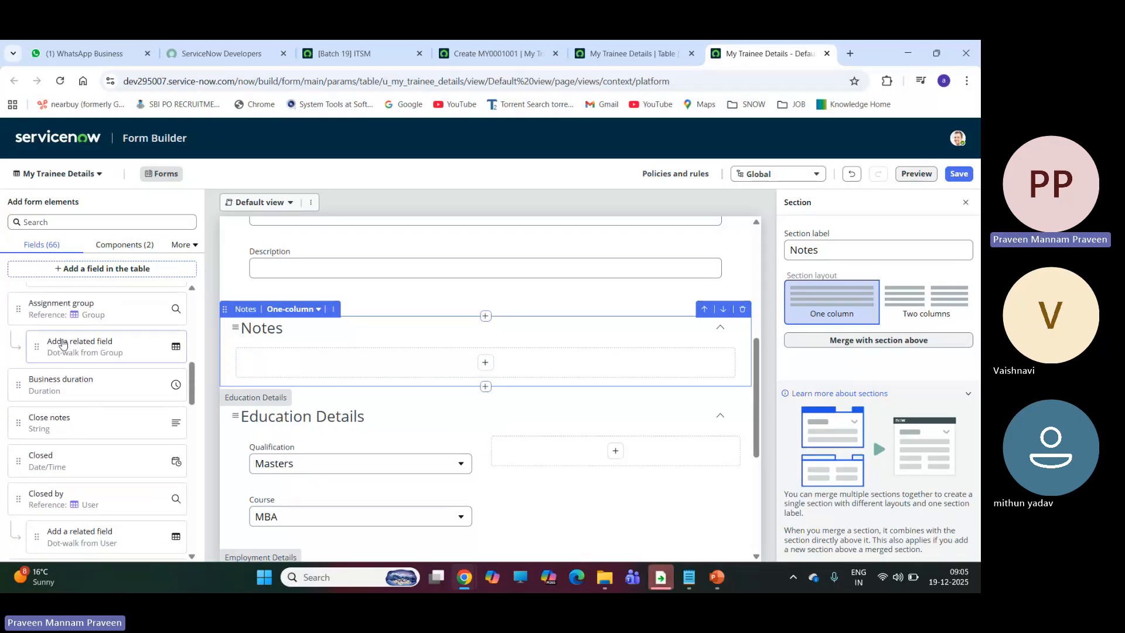
scroll(63, 343, "down", 2)
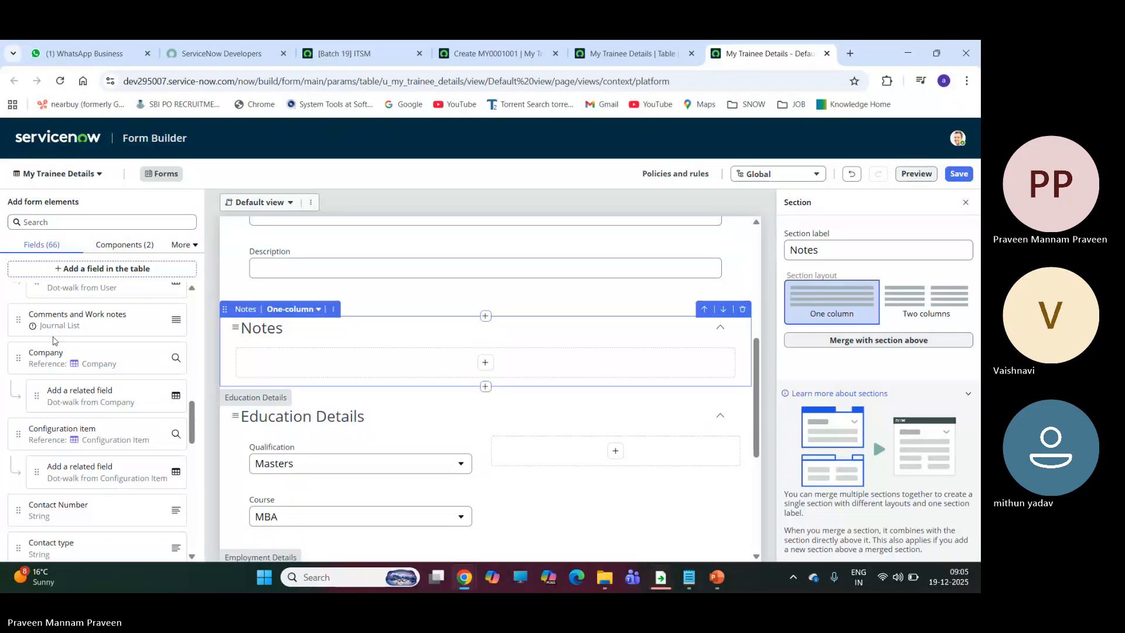
left_click_drag(16, 316, 242, 353)
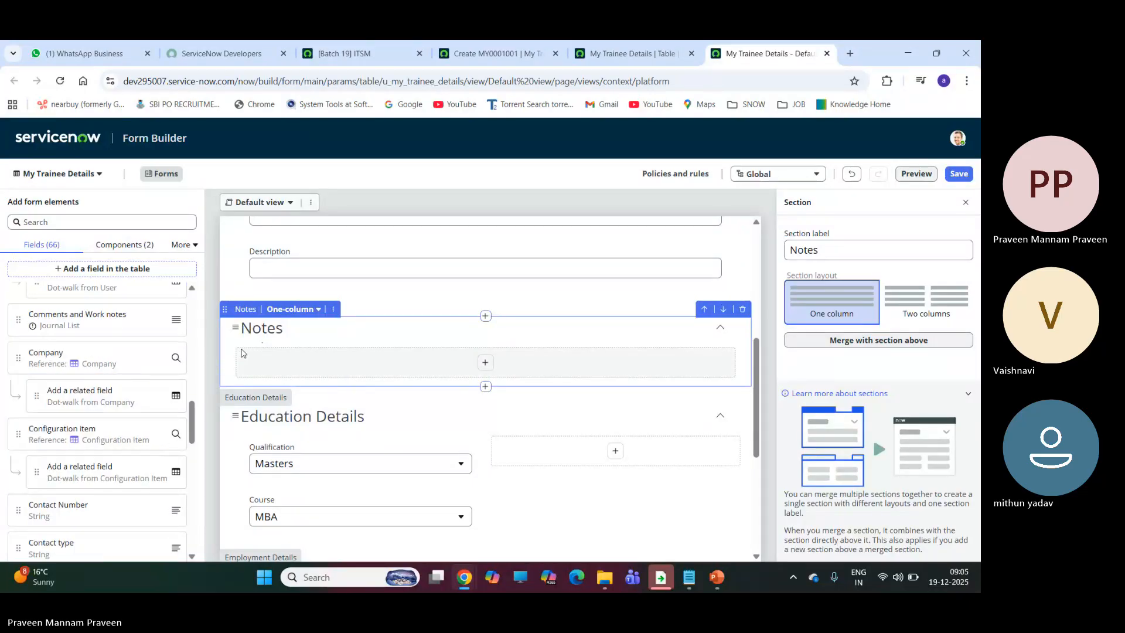
Step: Add the existing Comments and Work notes field and the Work notes field together to the empty Notes section
left_click(486, 364)
scroll(579, 349, "down", 5)
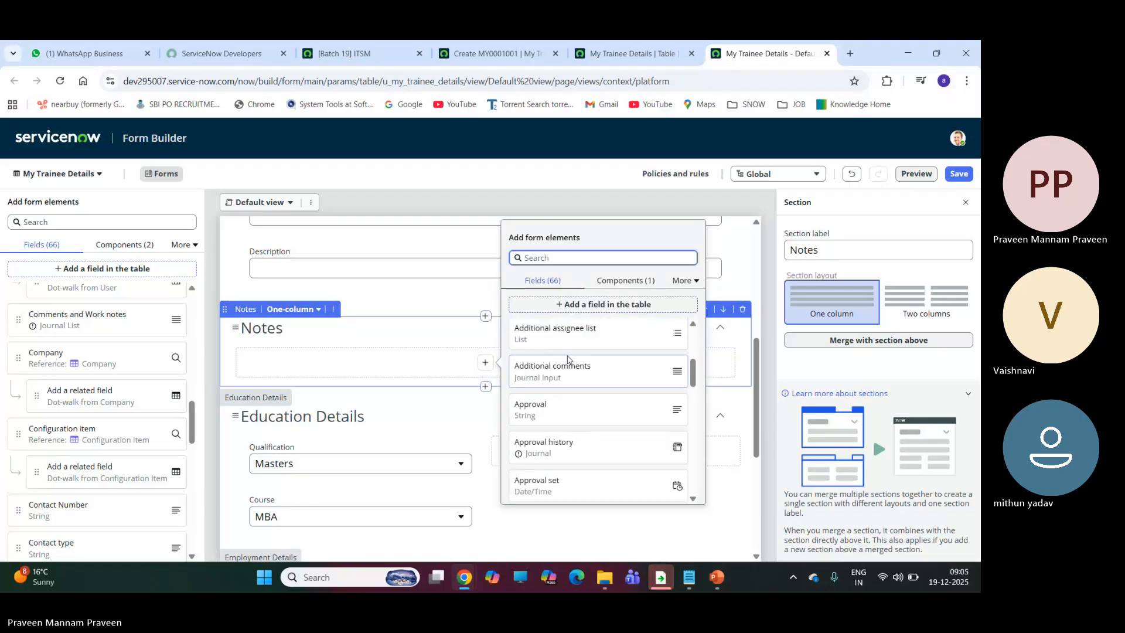
scroll(573, 394, "down", 6)
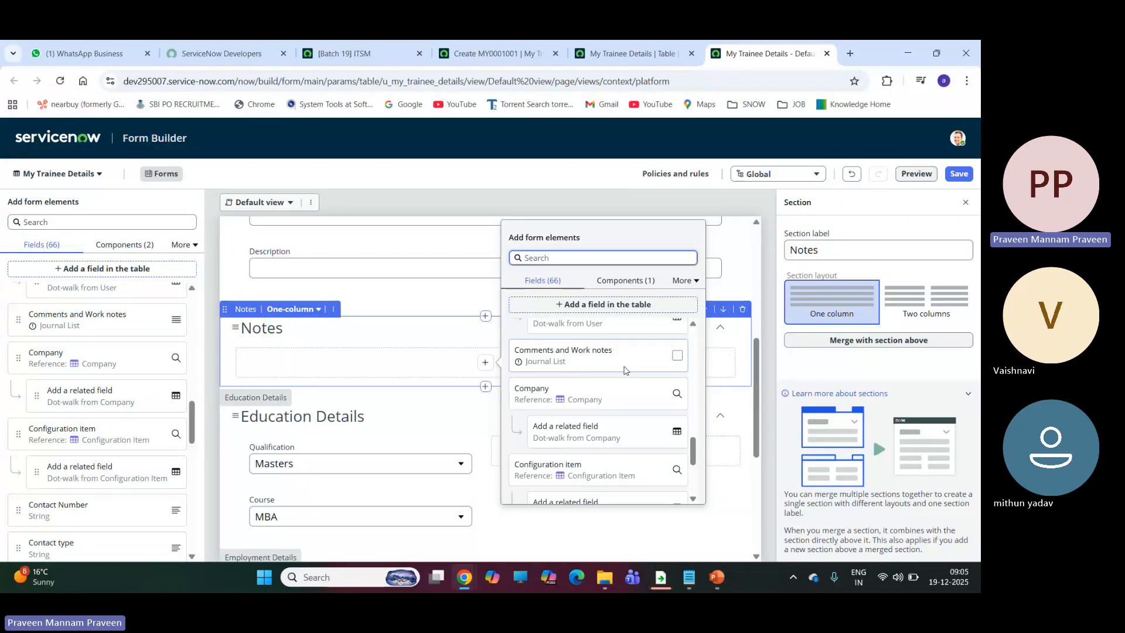
left_click(678, 356)
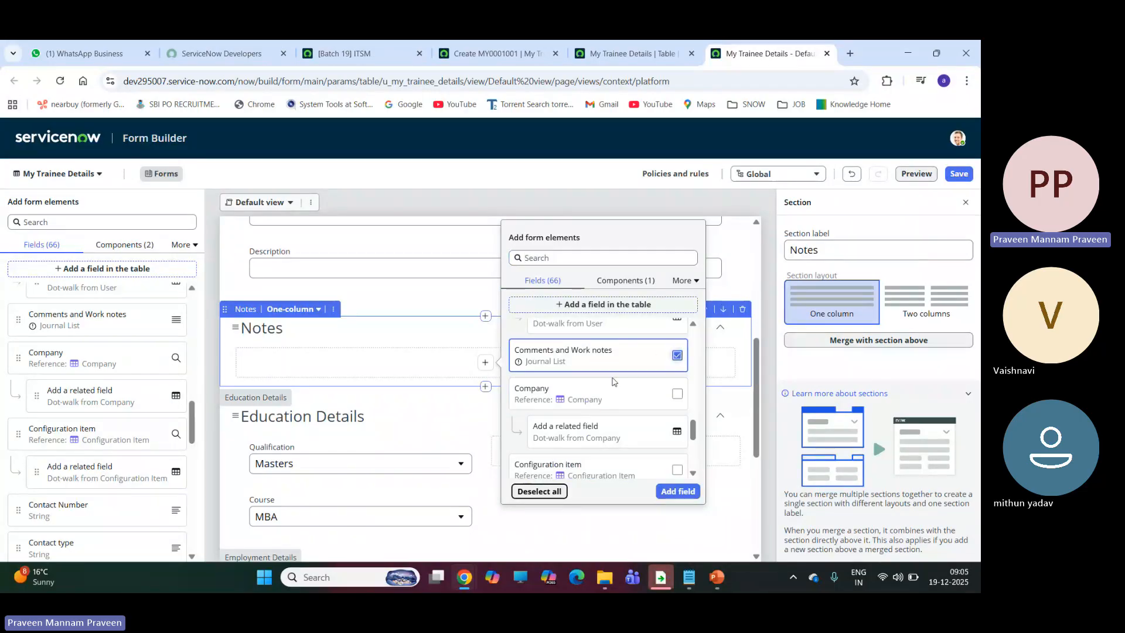
scroll(614, 383, "down", 5)
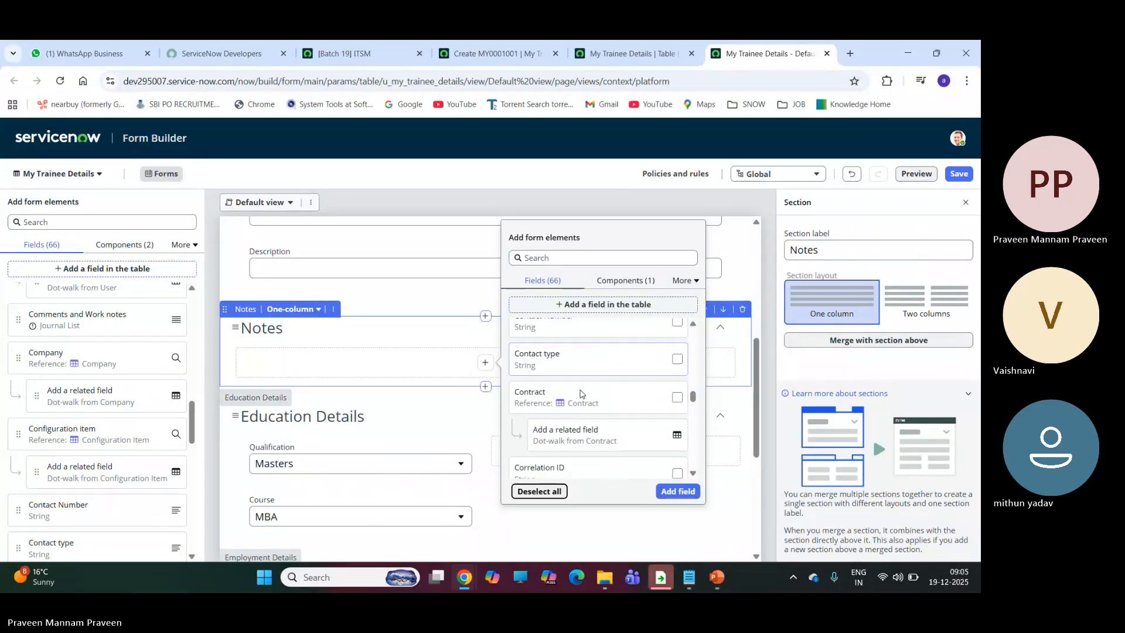
scroll(582, 394, "down", 5)
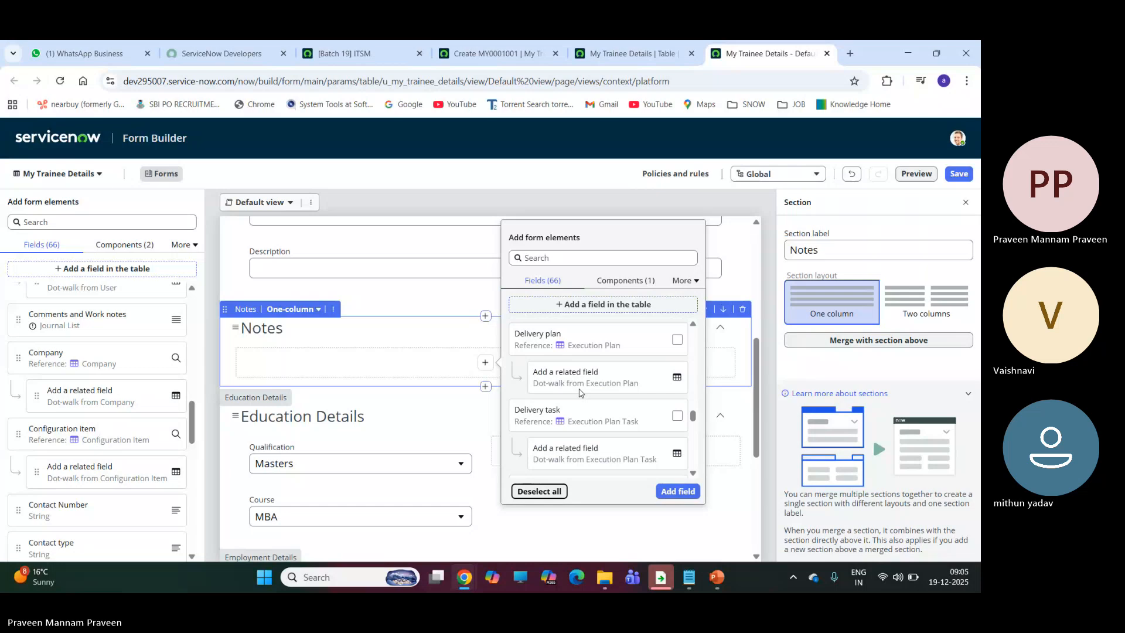
scroll(581, 392, "down", 6)
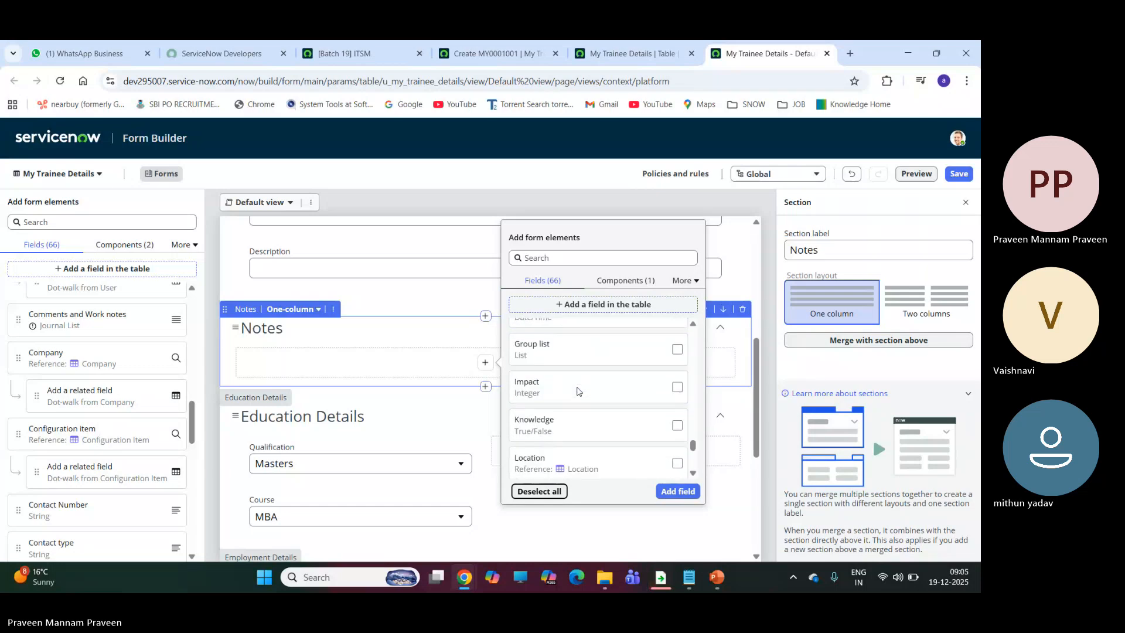
scroll(578, 391, "down", 6)
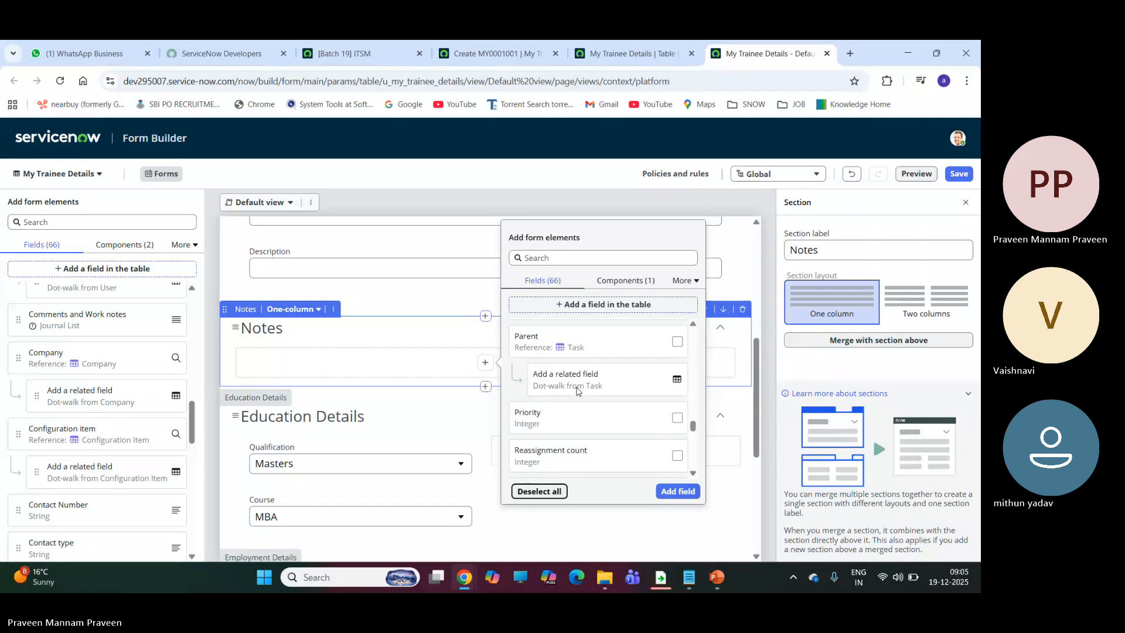
scroll(577, 391, "down", 5)
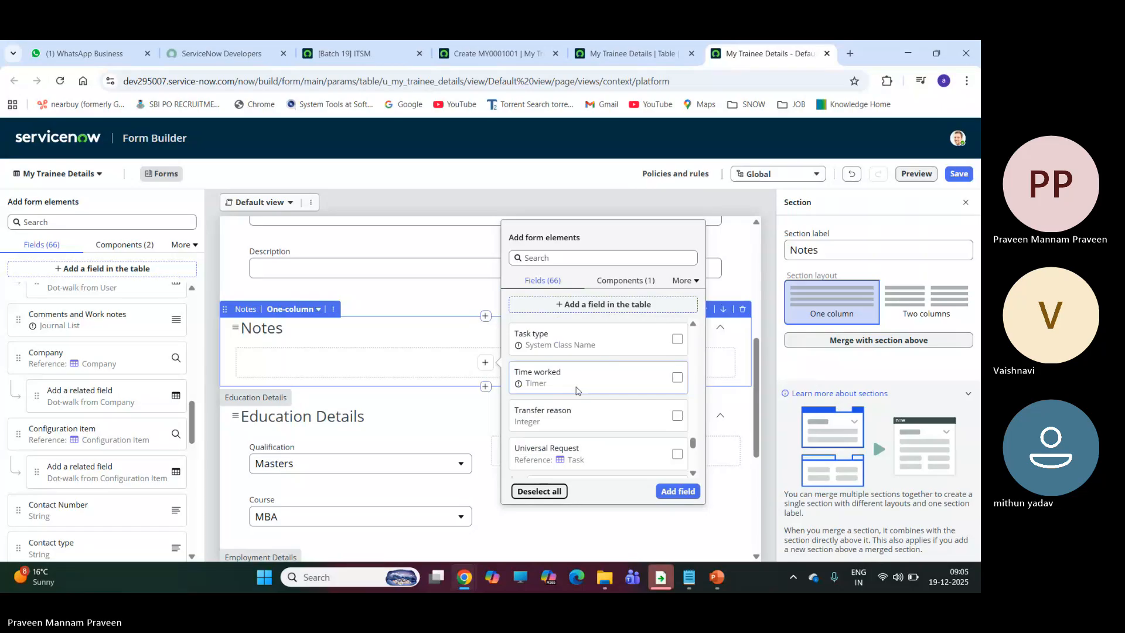
scroll(577, 391, "down", 4)
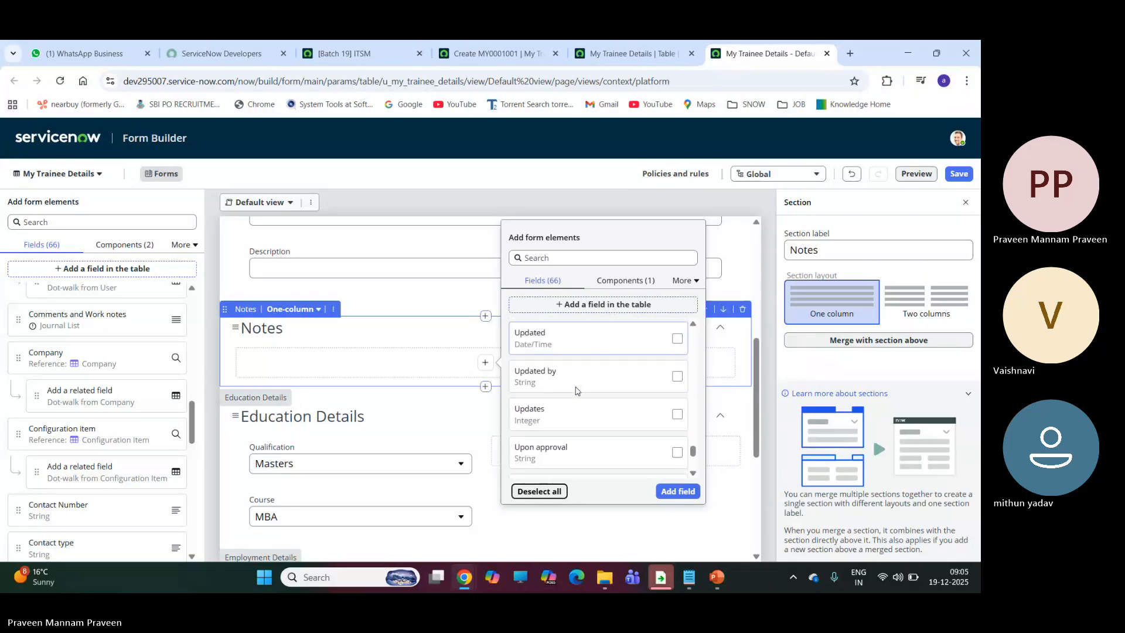
scroll(578, 391, "down", 4)
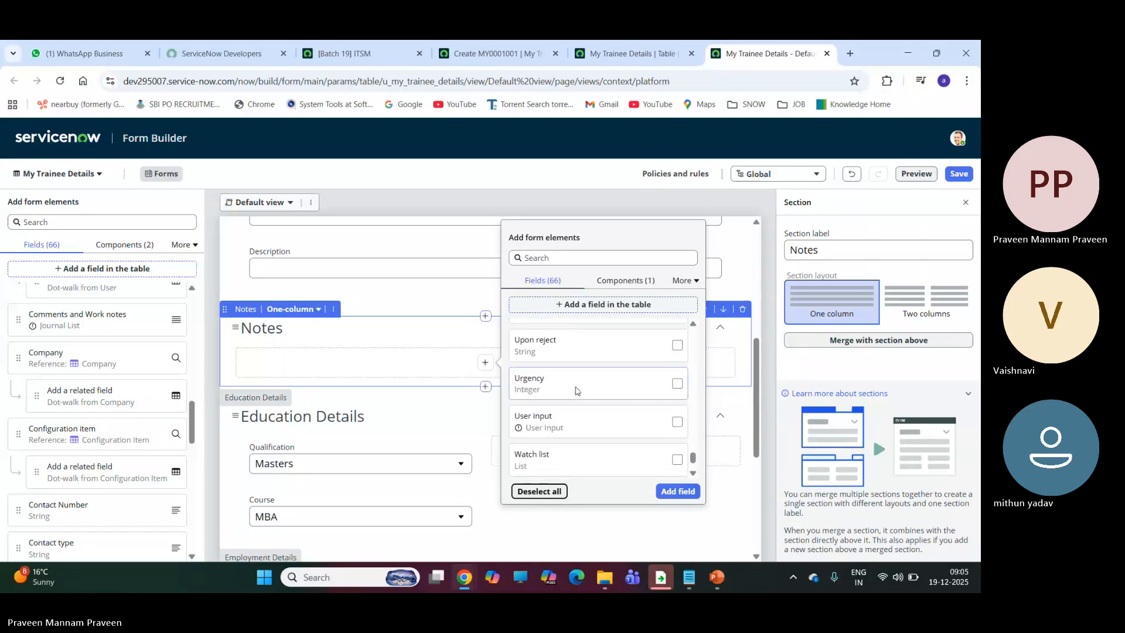
left_click(678, 452)
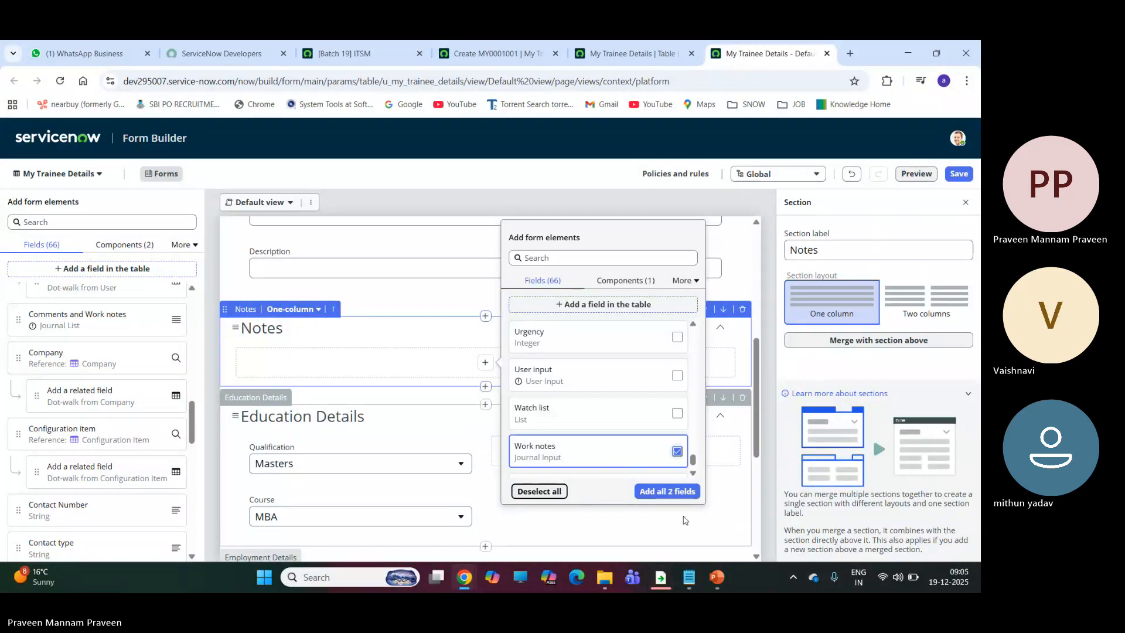
left_click(677, 492)
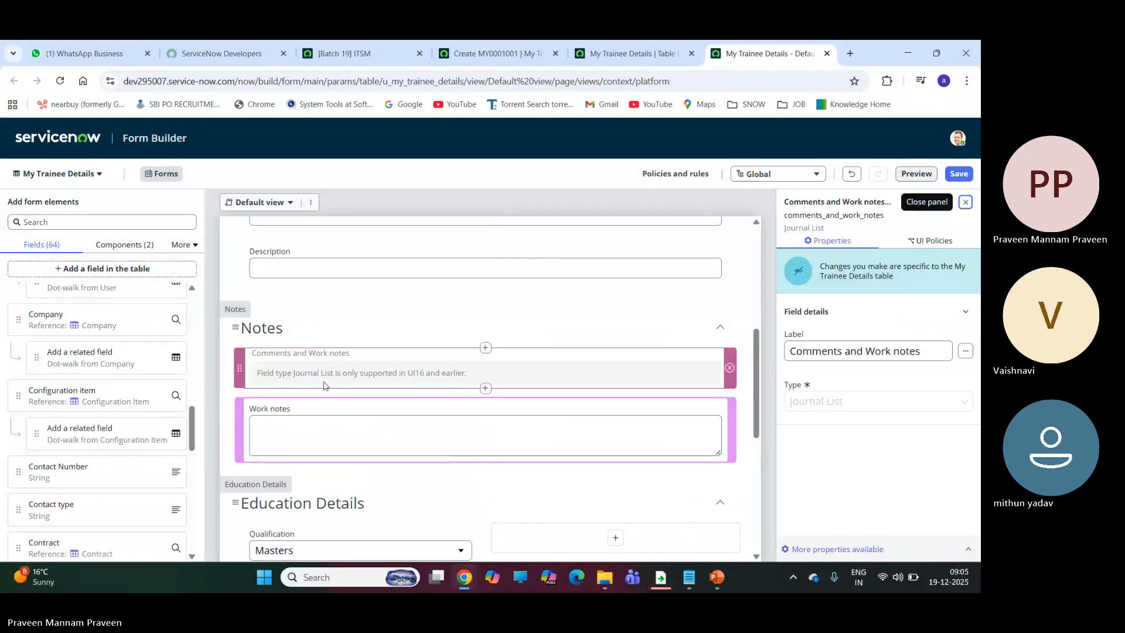
Step: Create a University field of type Choice in the empty second column of the Education Details section
scroll(392, 375, "down", 3)
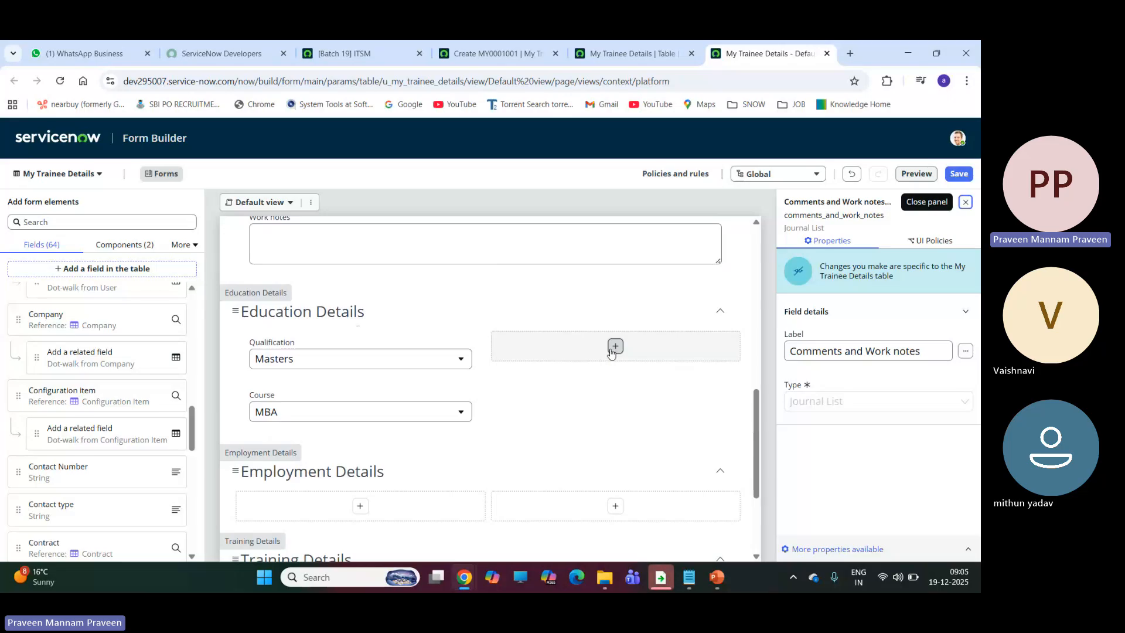
left_click(614, 347)
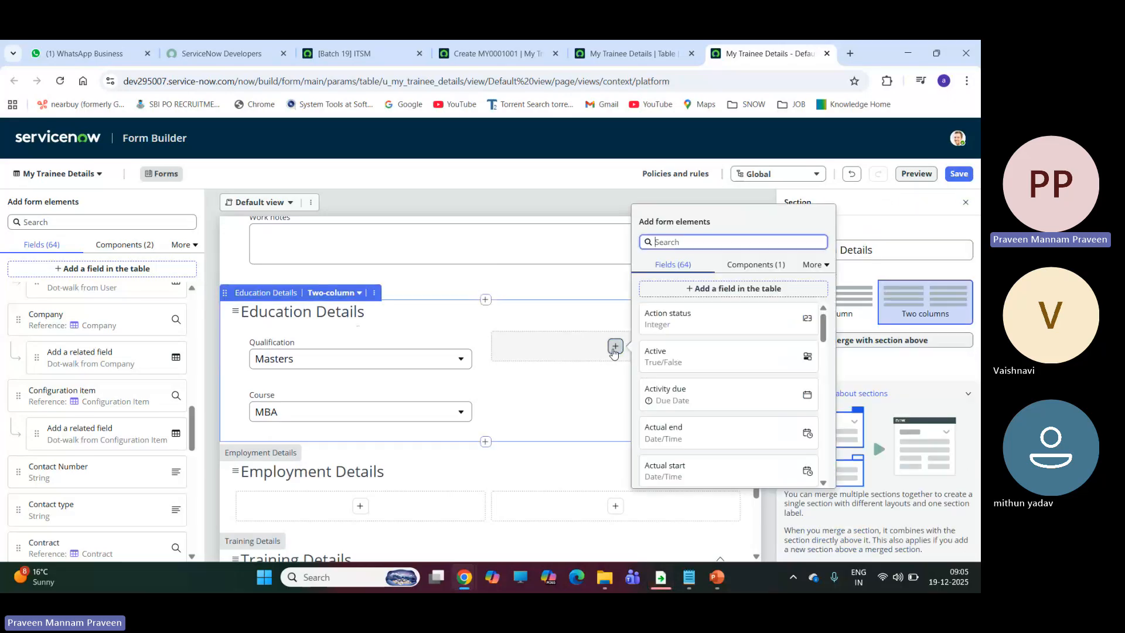
left_click(741, 291)
left_click_drag(329, 304, 251, 312)
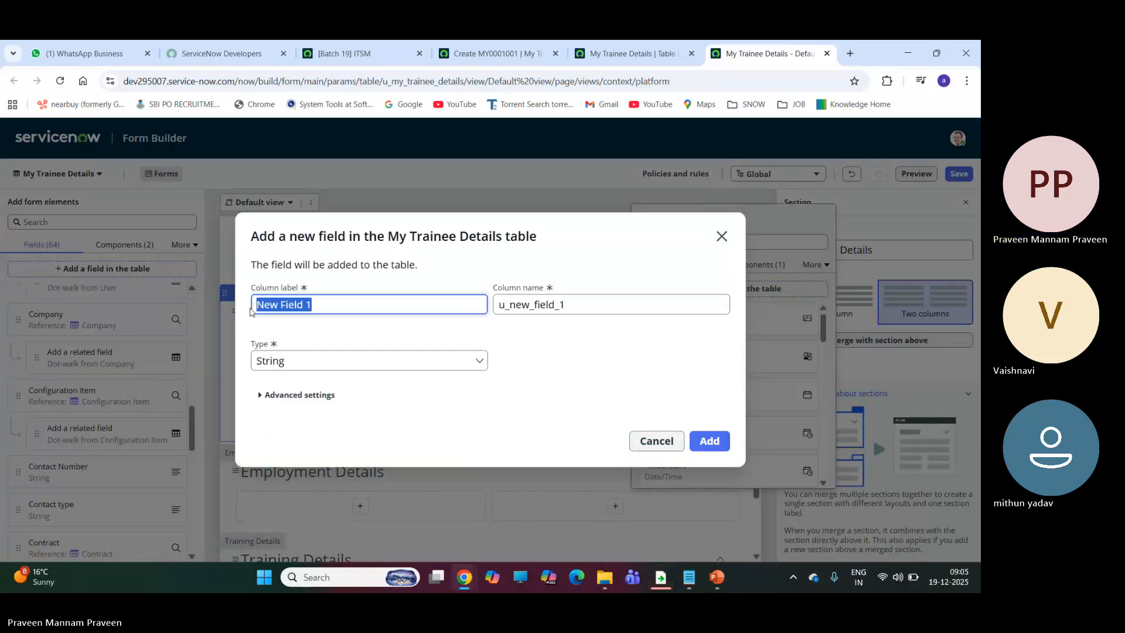
type("Univ")
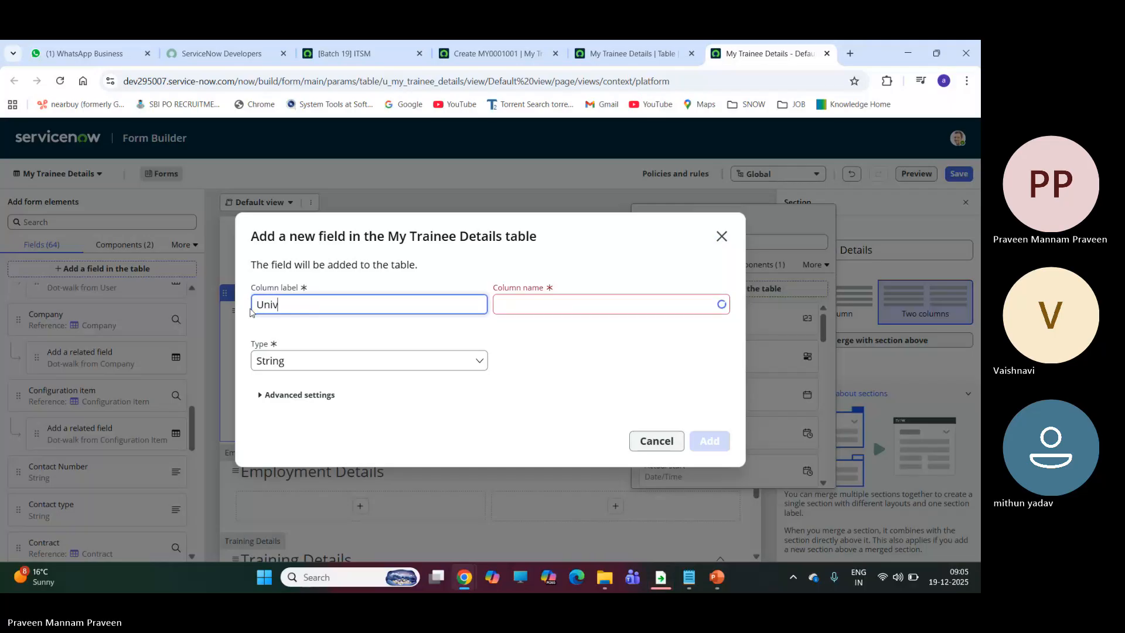
type("ersity")
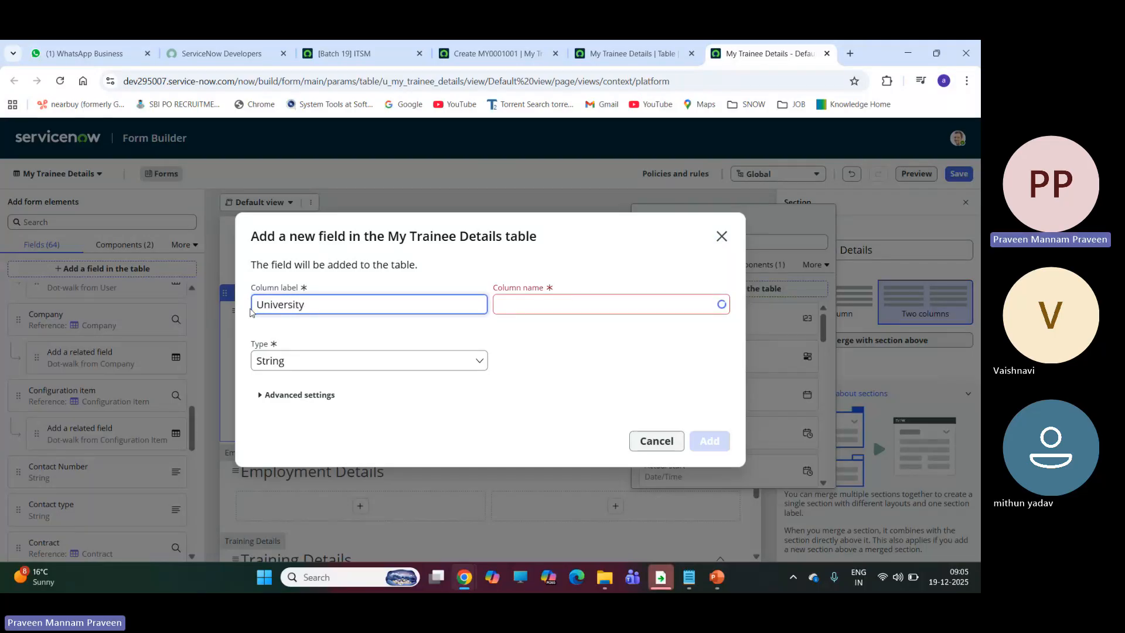
left_click(568, 354)
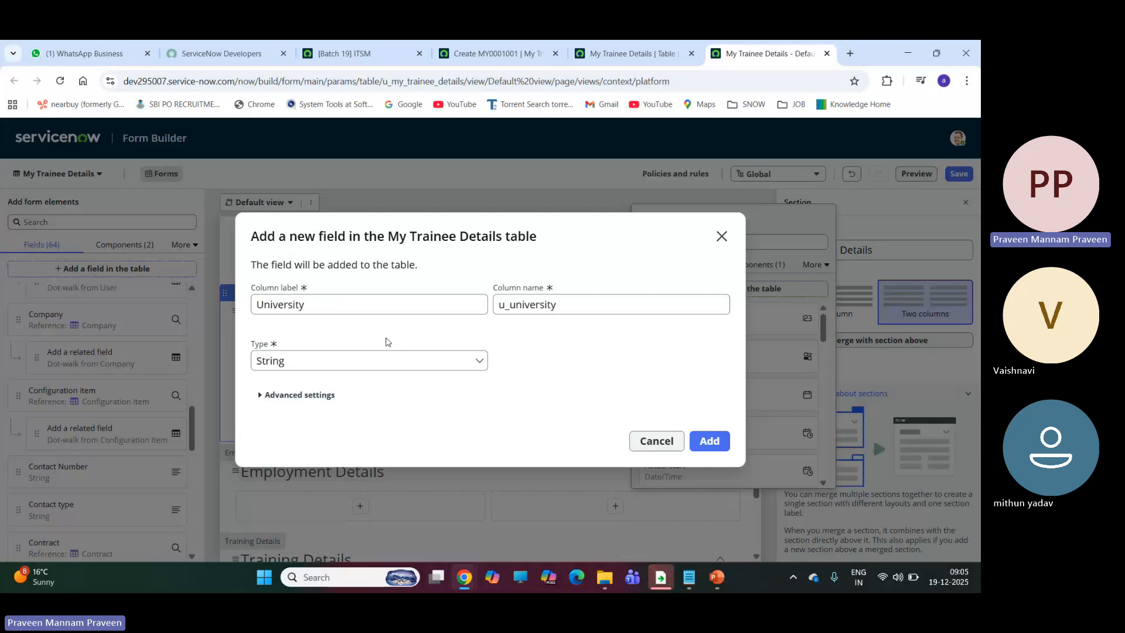
left_click(266, 361)
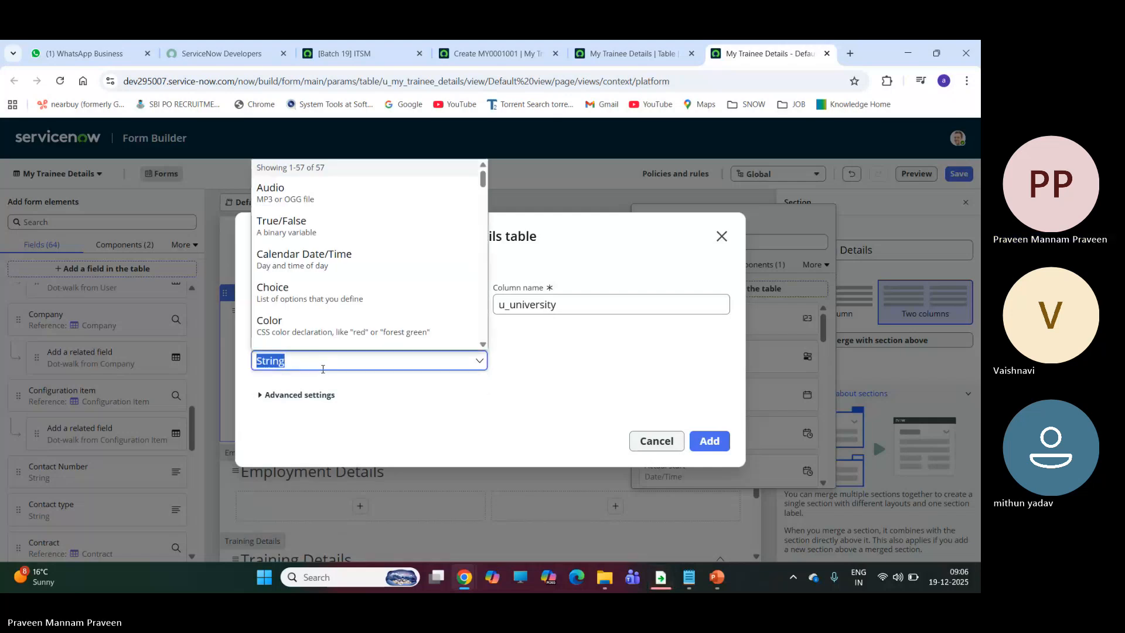
left_click(293, 300)
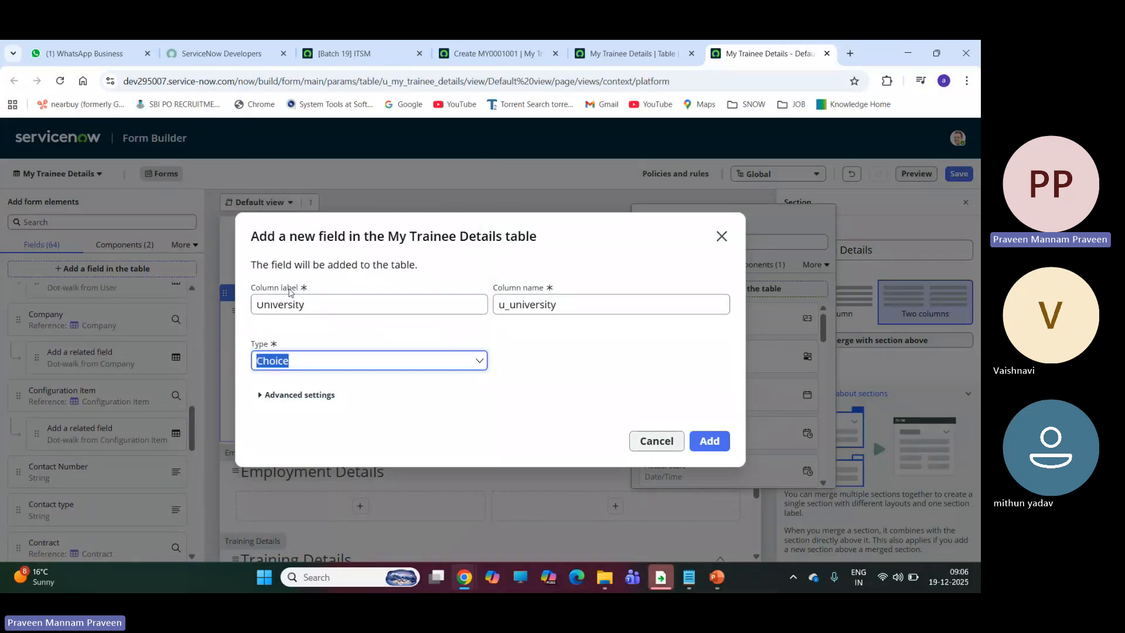
left_click(711, 442)
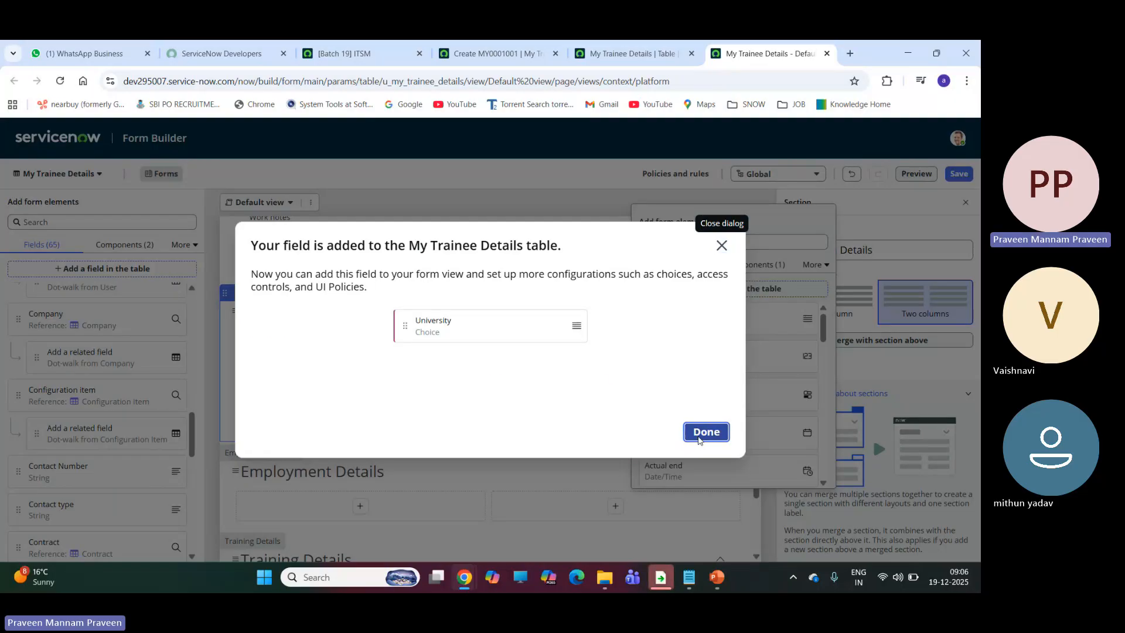
left_click(724, 431)
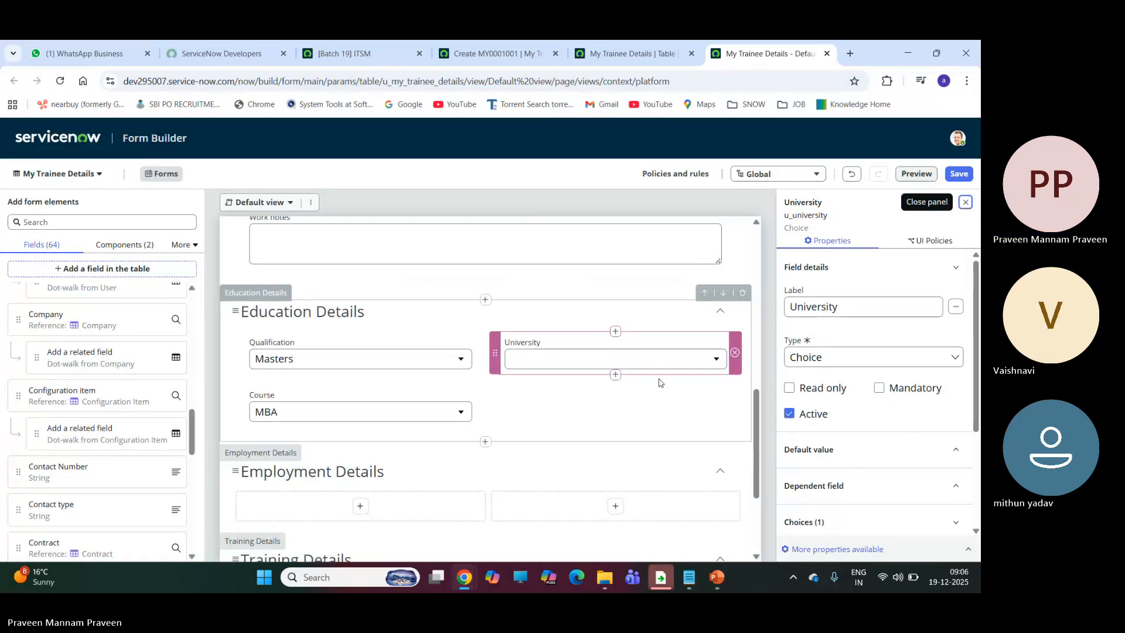
Step: Start a new table field directly below University in the Education Details section
left_click(615, 374)
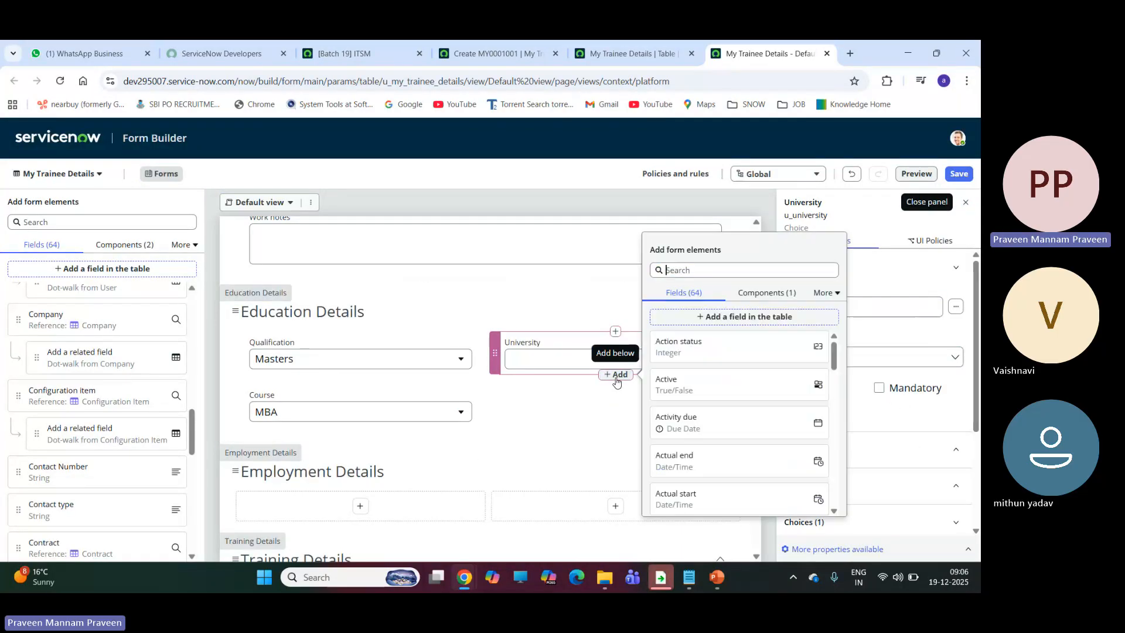
left_click(752, 320)
left_click(329, 301)
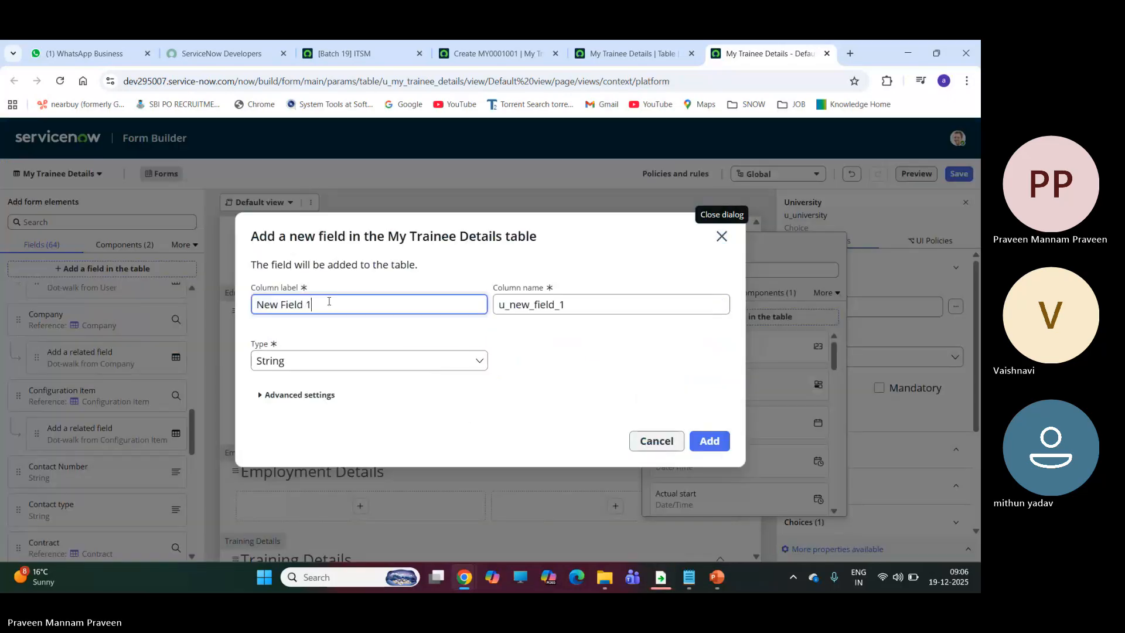
left_click_drag(329, 301, 226, 300)
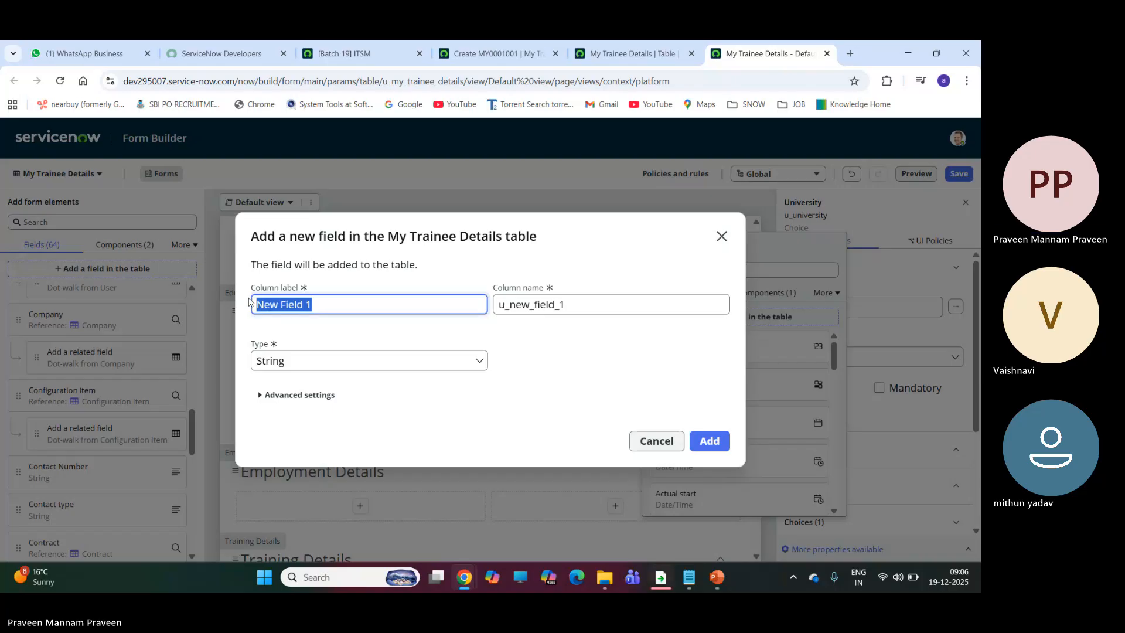
type("Lo")
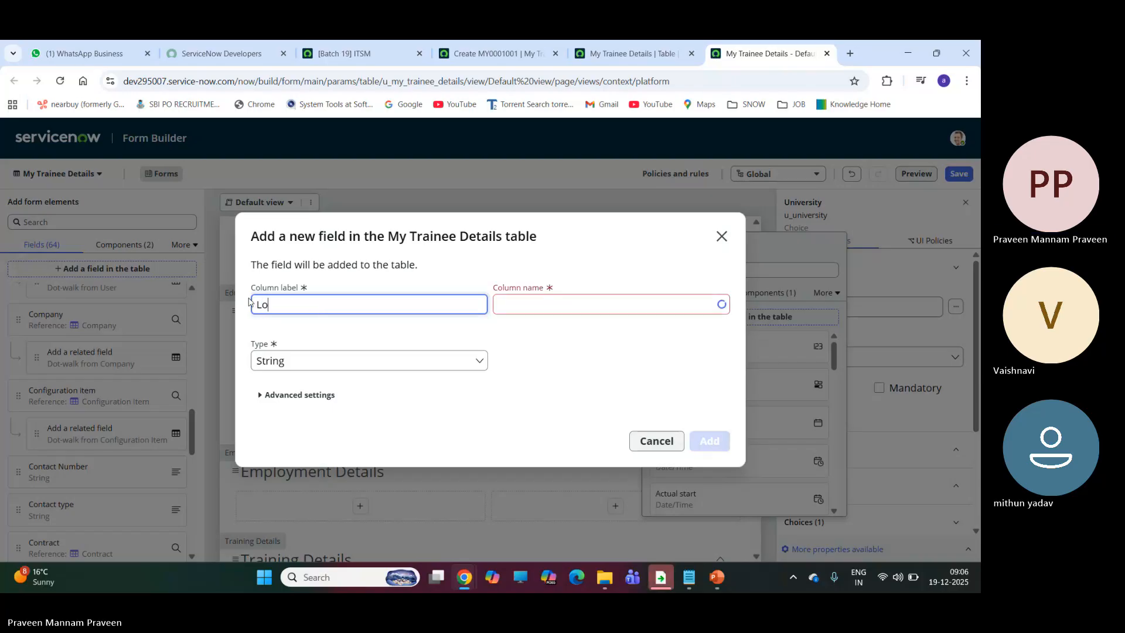
type("catio")
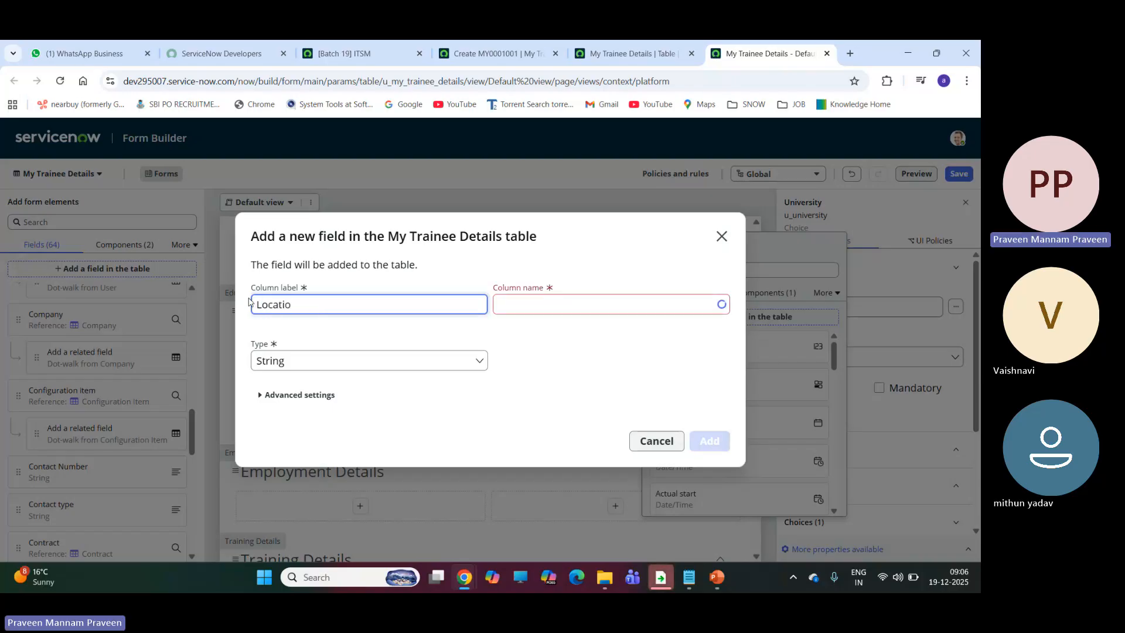
key("BackSpace")
key("BackSpace")
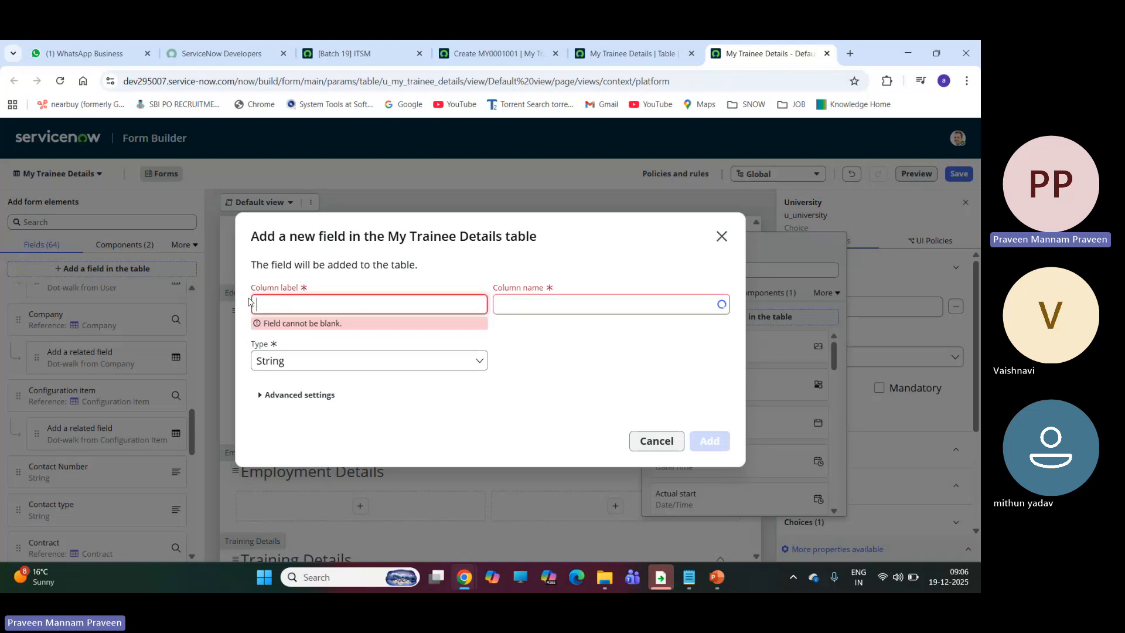
type("Place")
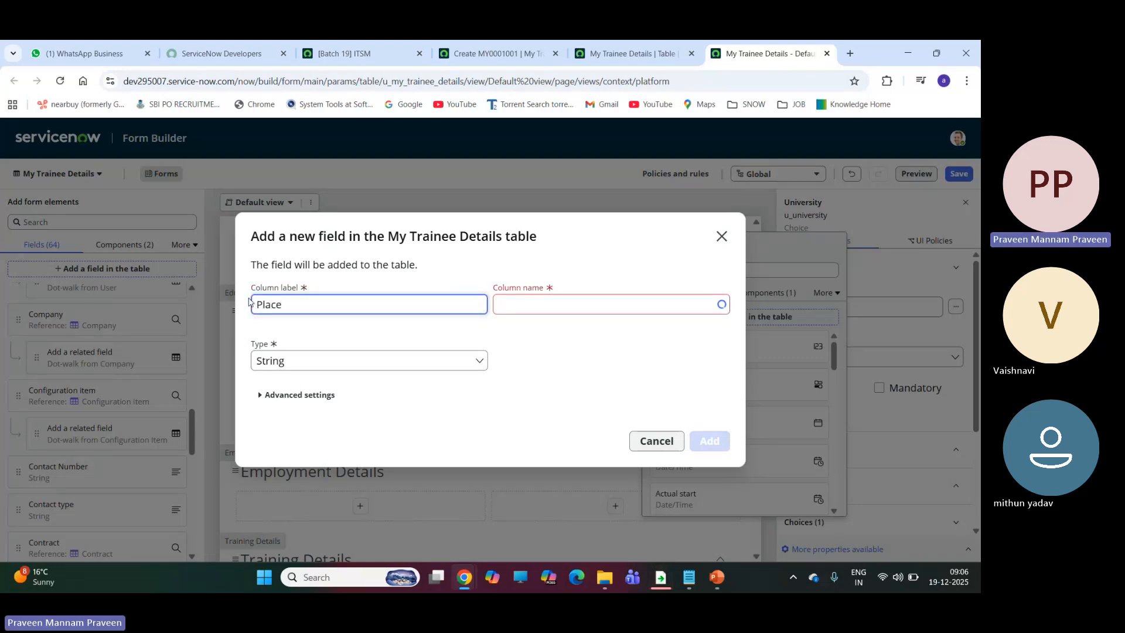
key("BackSpace")
key("BackSpace")
key("BackSpace")
key("BackSpace")
key("BackSpace")
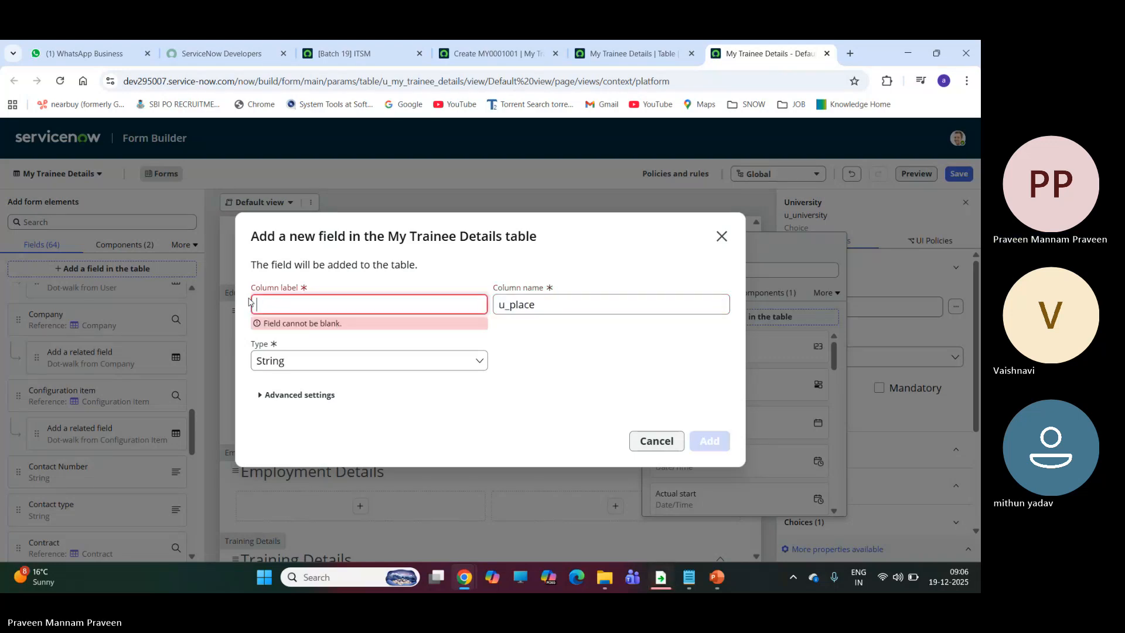
Step: Label the new field Location and add it below University as a String field
type("Location")
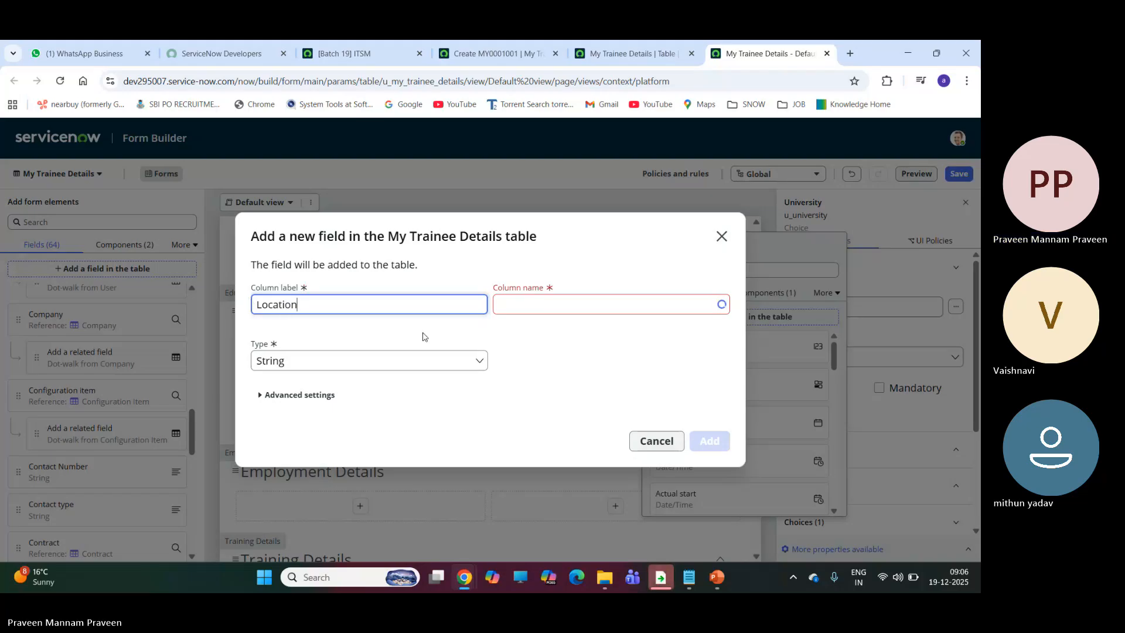
left_click(568, 348)
left_click(714, 441)
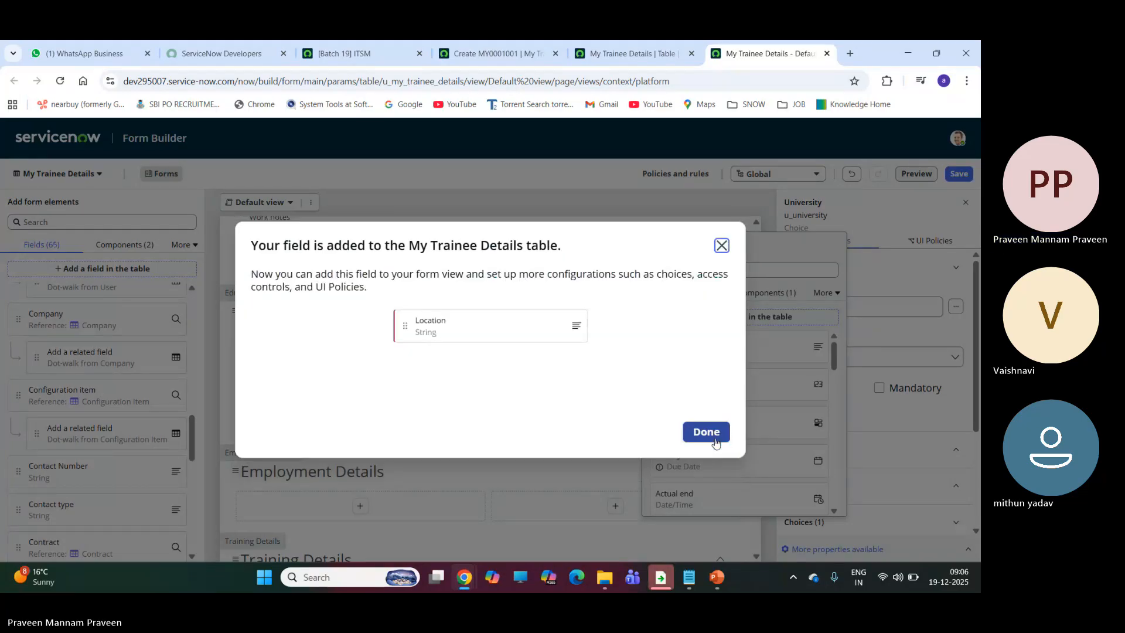
left_click(703, 432)
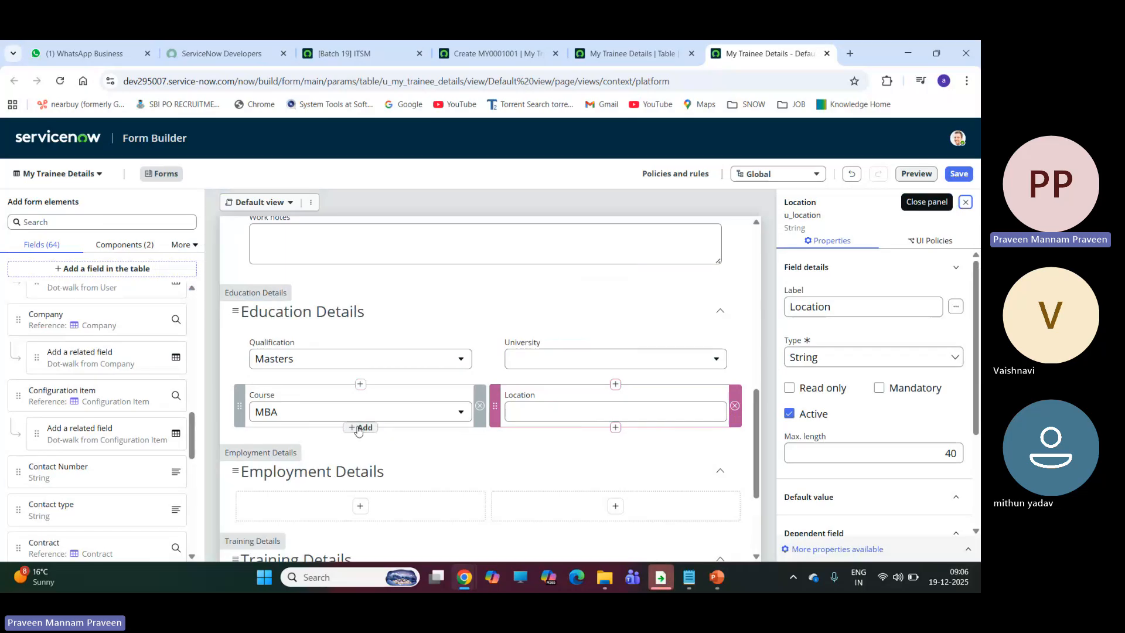
Step: Start a new table field labelled Passed out directly below Course in the Education Details section
left_click(359, 429)
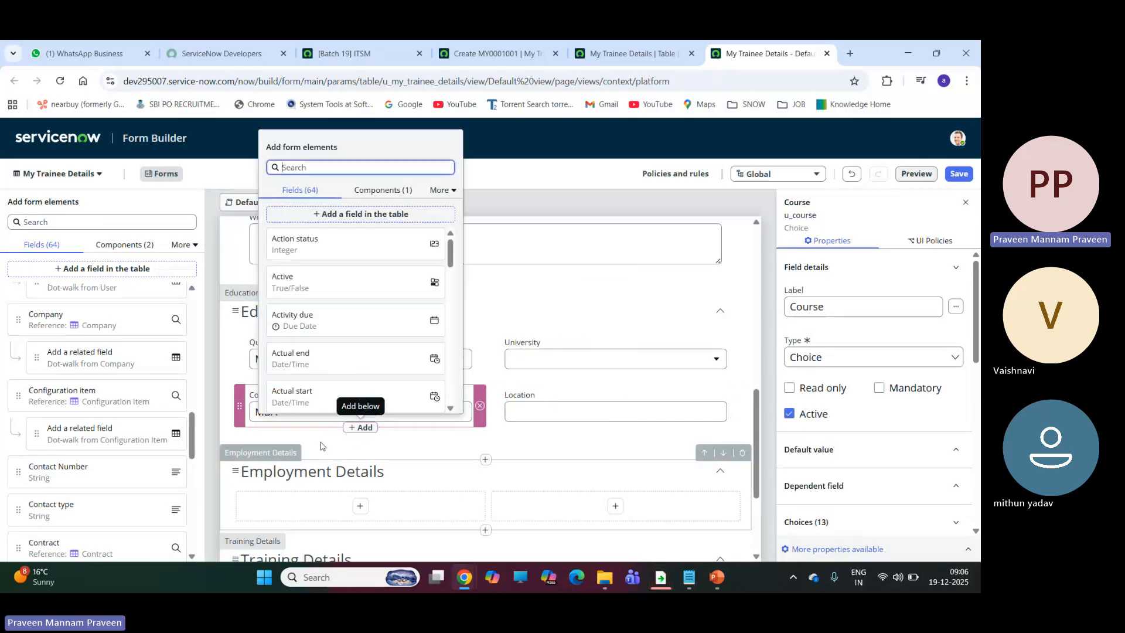
left_click(364, 214)
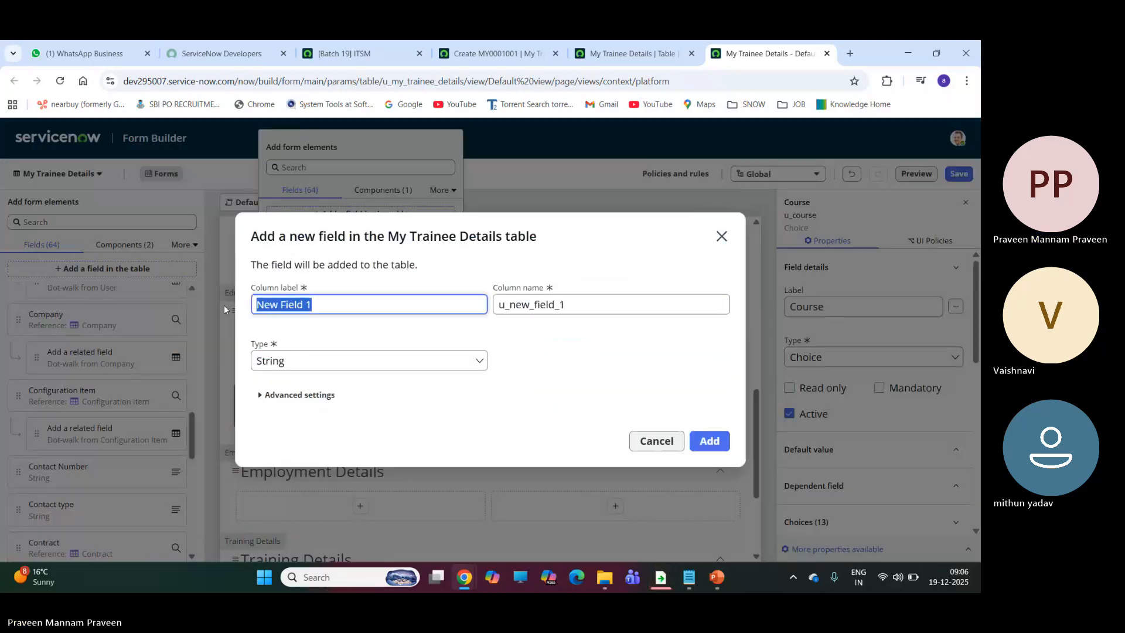
type("Passed out")
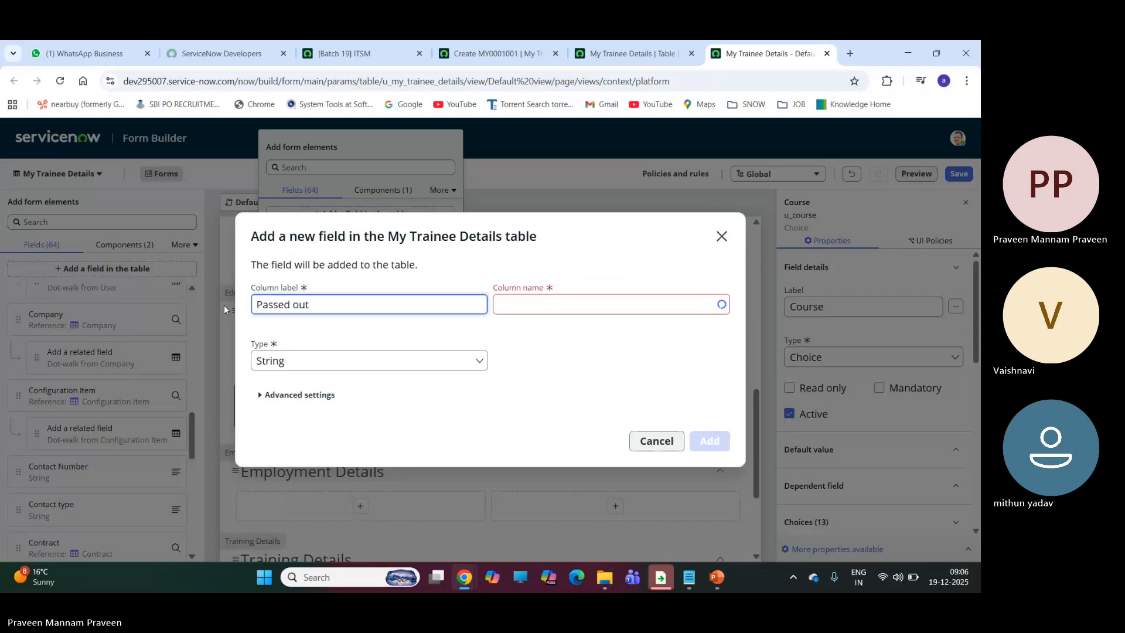
Step: Set the Passed out field's type to Date and add it to the table and form
left_click(296, 362)
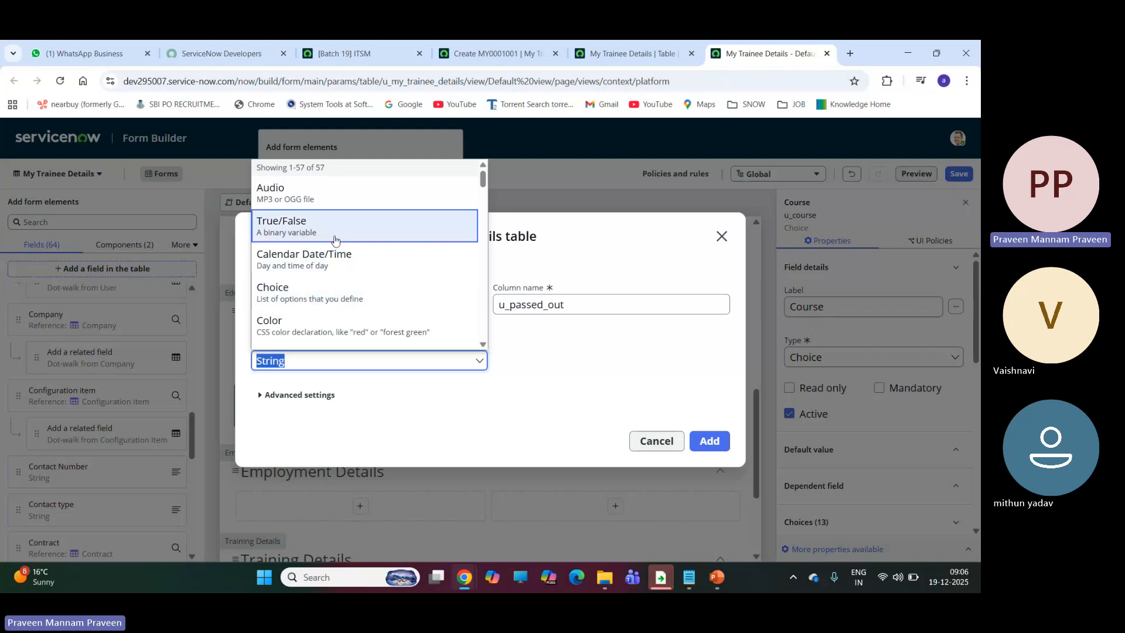
scroll(328, 252, "down", 6)
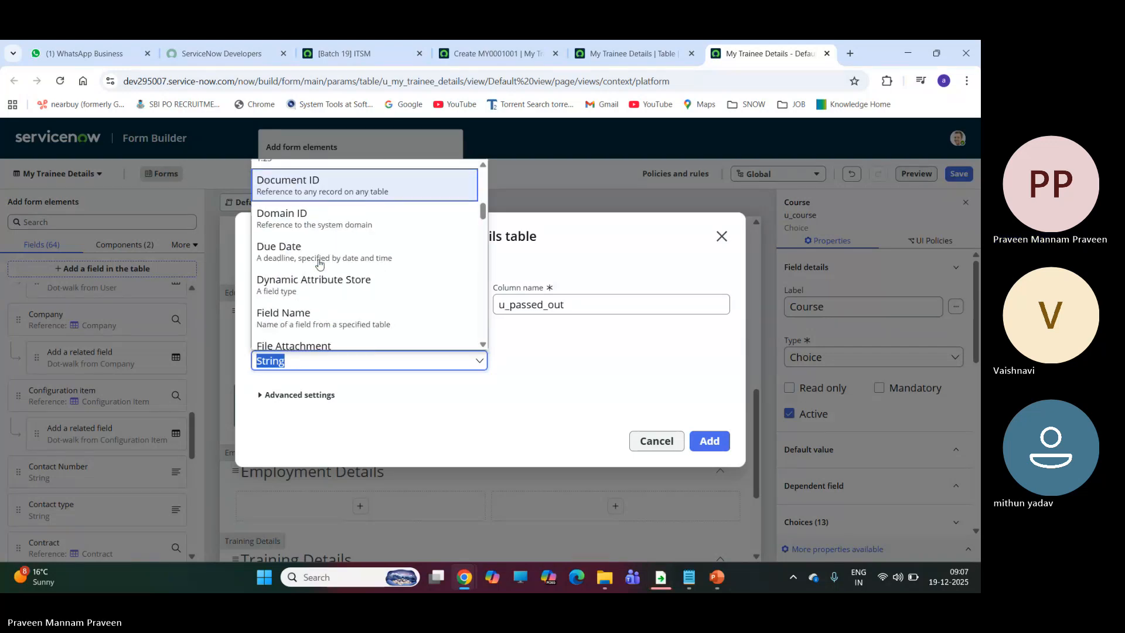
scroll(319, 264, "down", 4)
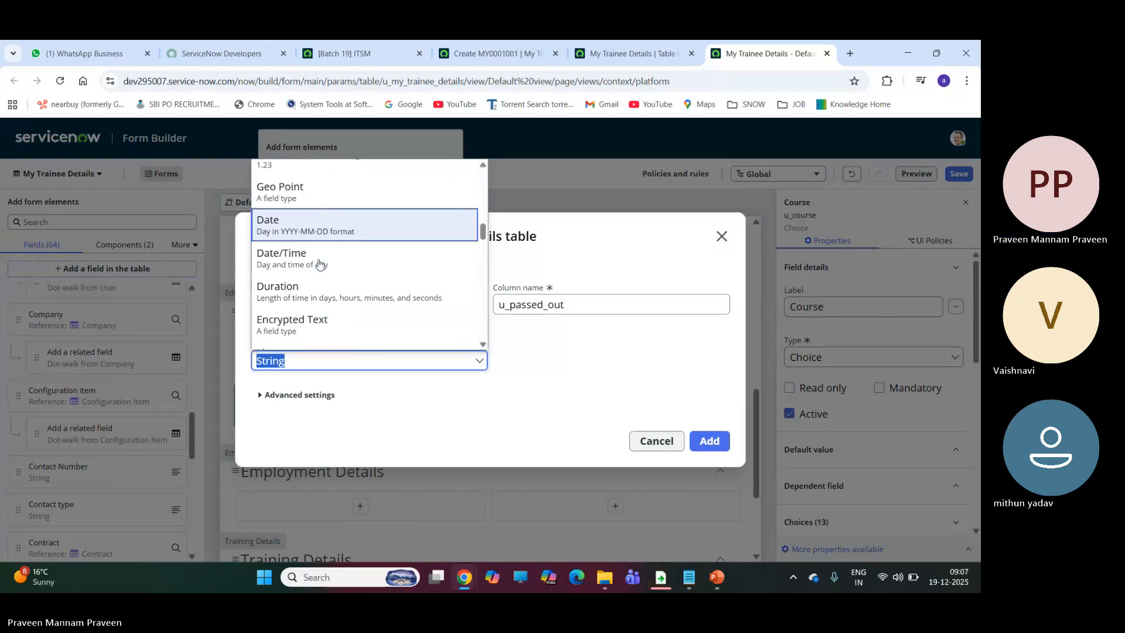
scroll(319, 264, "down", 6)
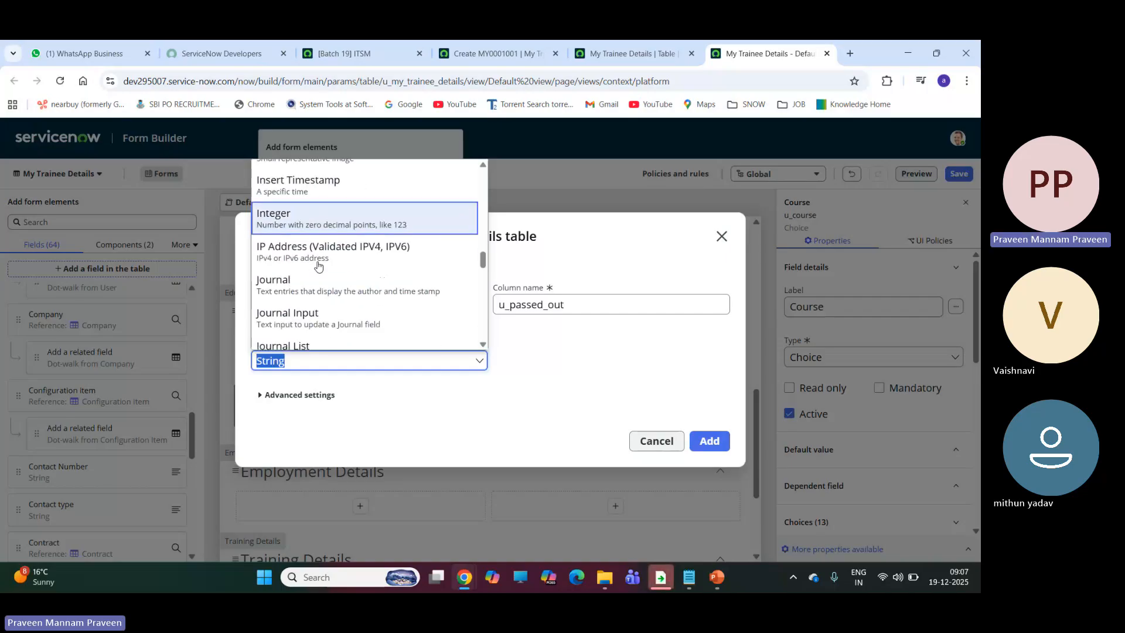
scroll(319, 263, "down", 8)
scroll(311, 261, "up", 7)
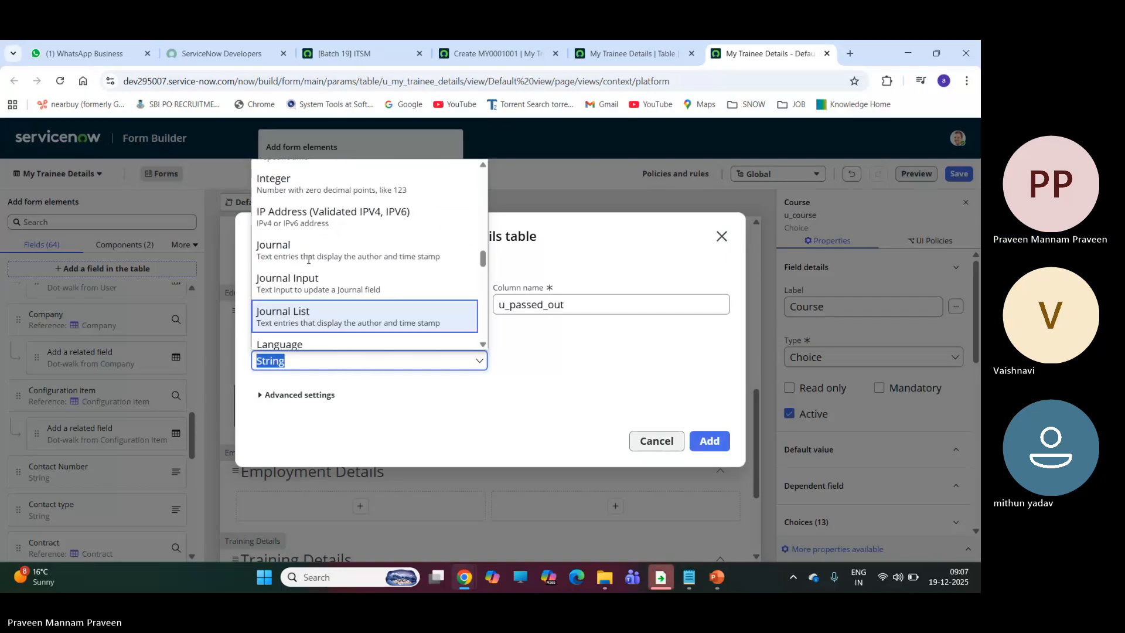
scroll(309, 259, "up", 10)
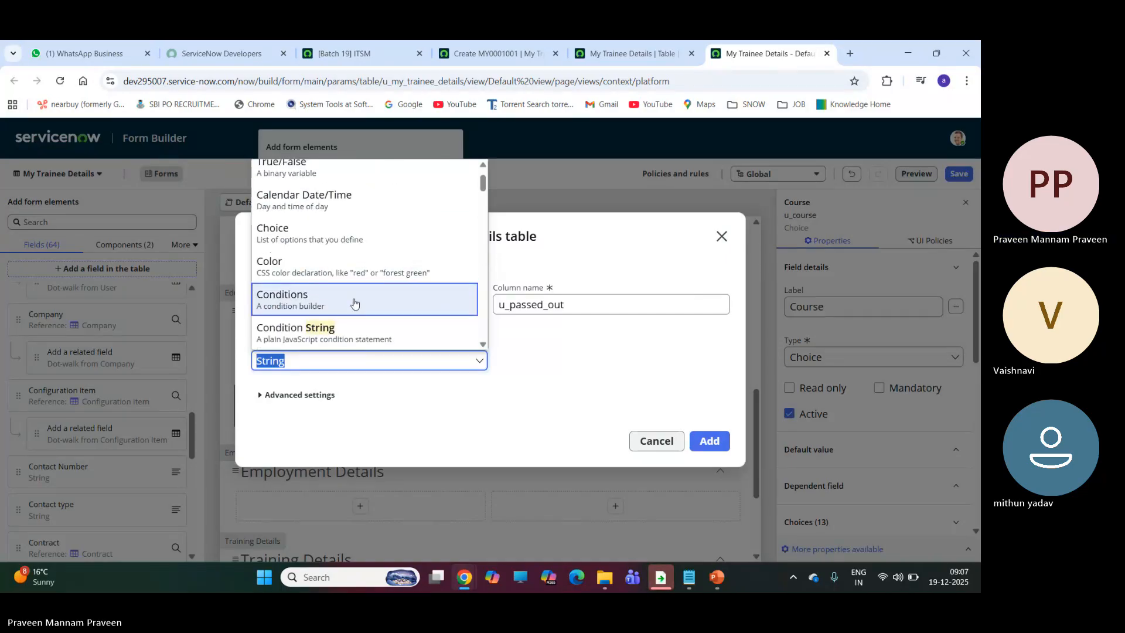
scroll(354, 303, "up", 2)
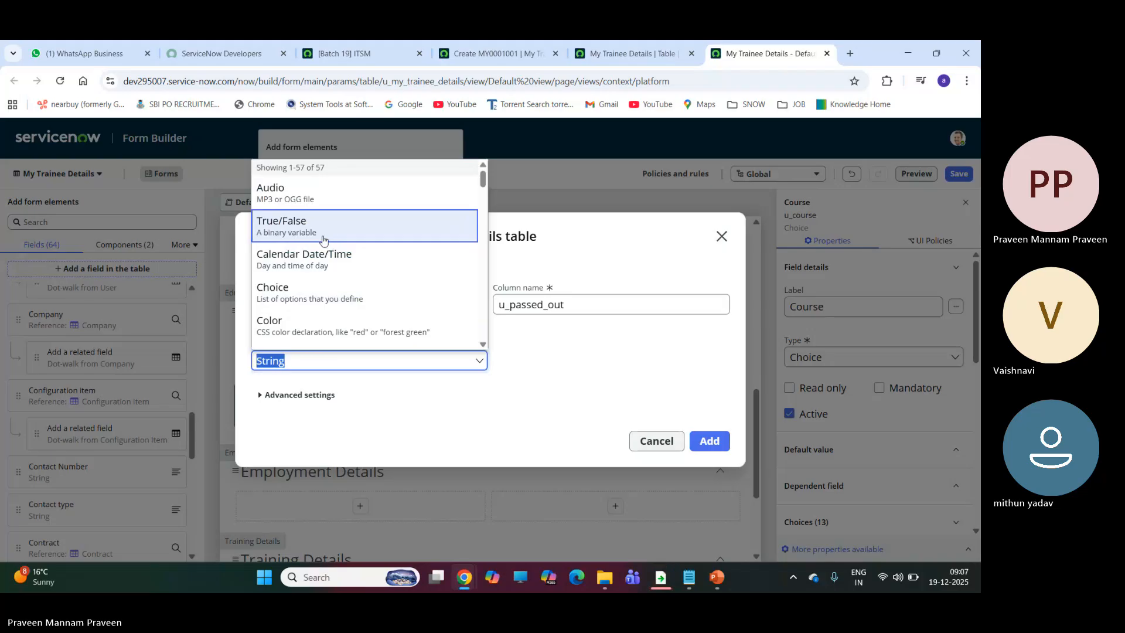
scroll(310, 281, "down", 1)
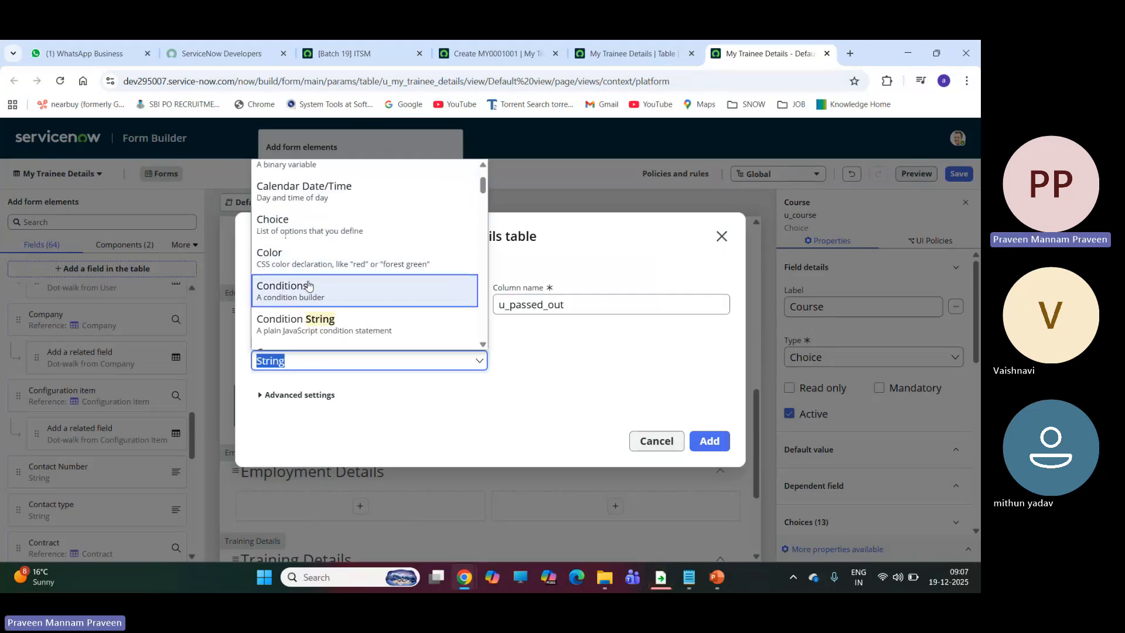
scroll(310, 275, "down", 5)
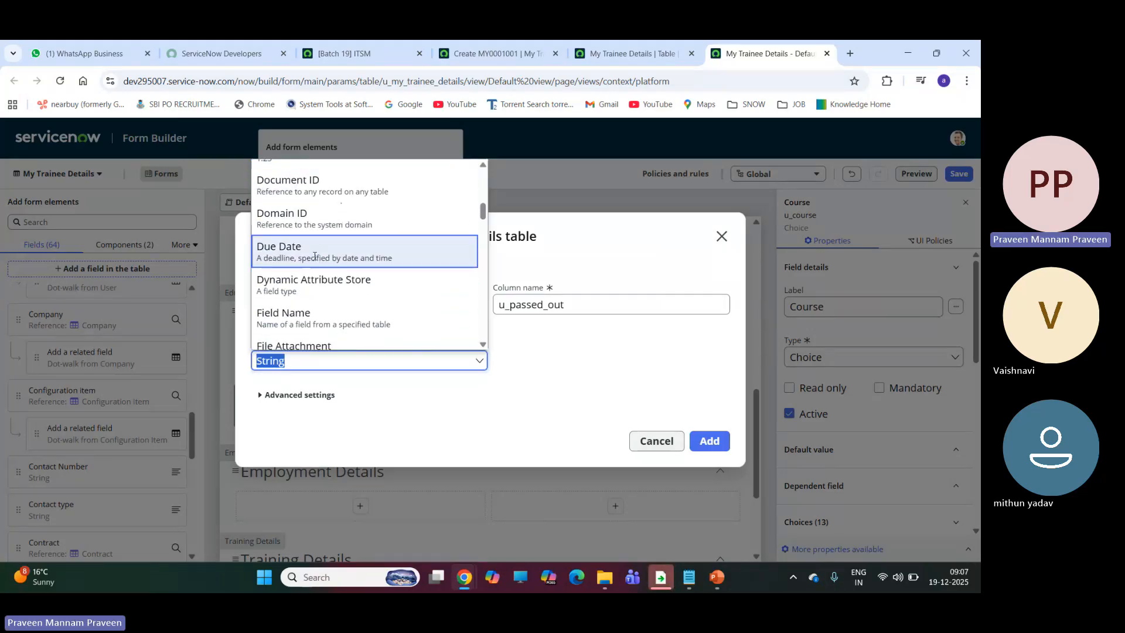
scroll(314, 252, "down", 4)
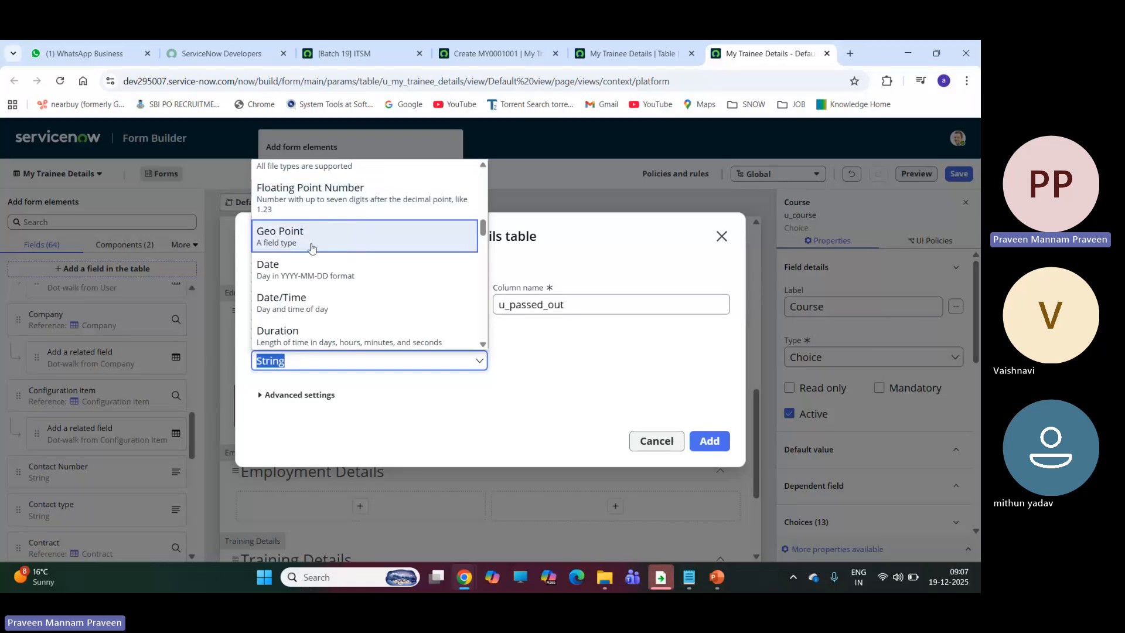
left_click(311, 269)
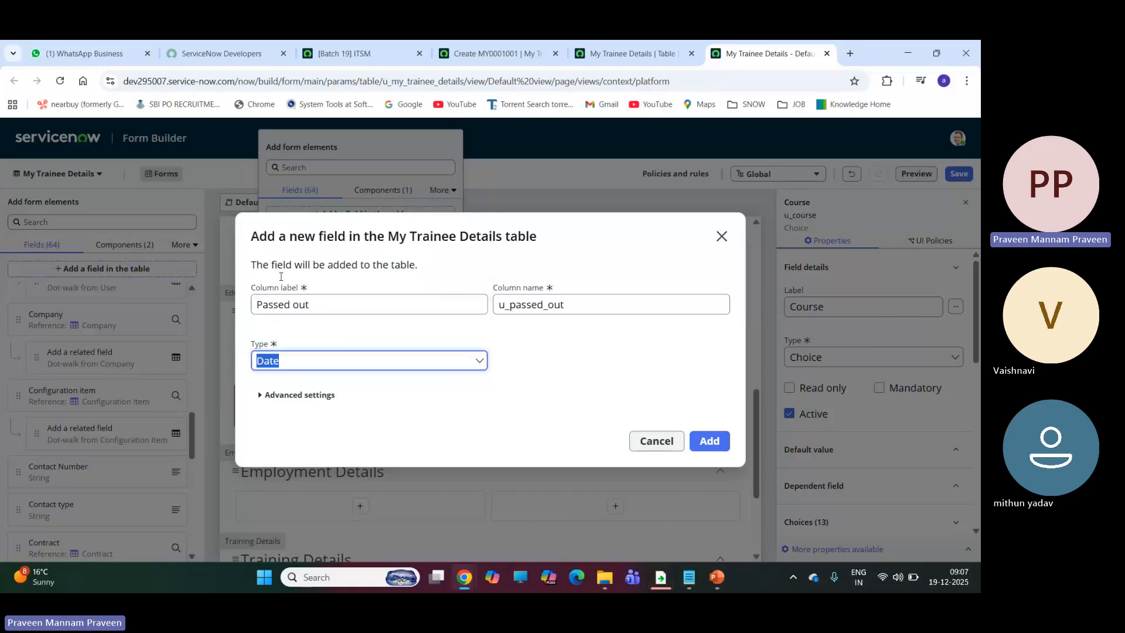
left_click(711, 443)
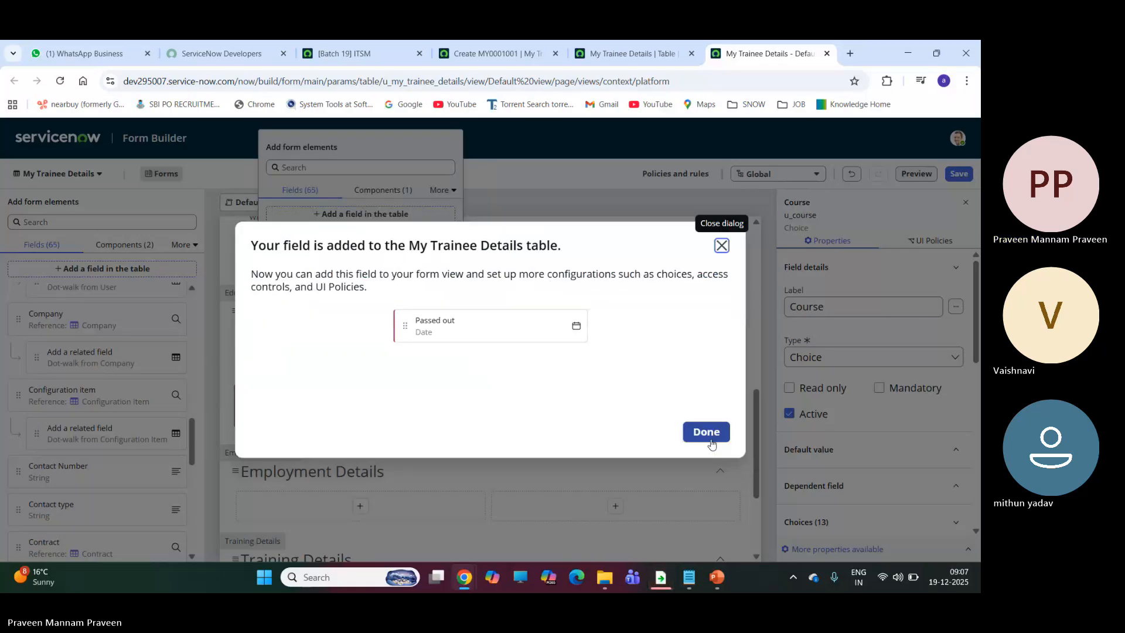
left_click(706, 432)
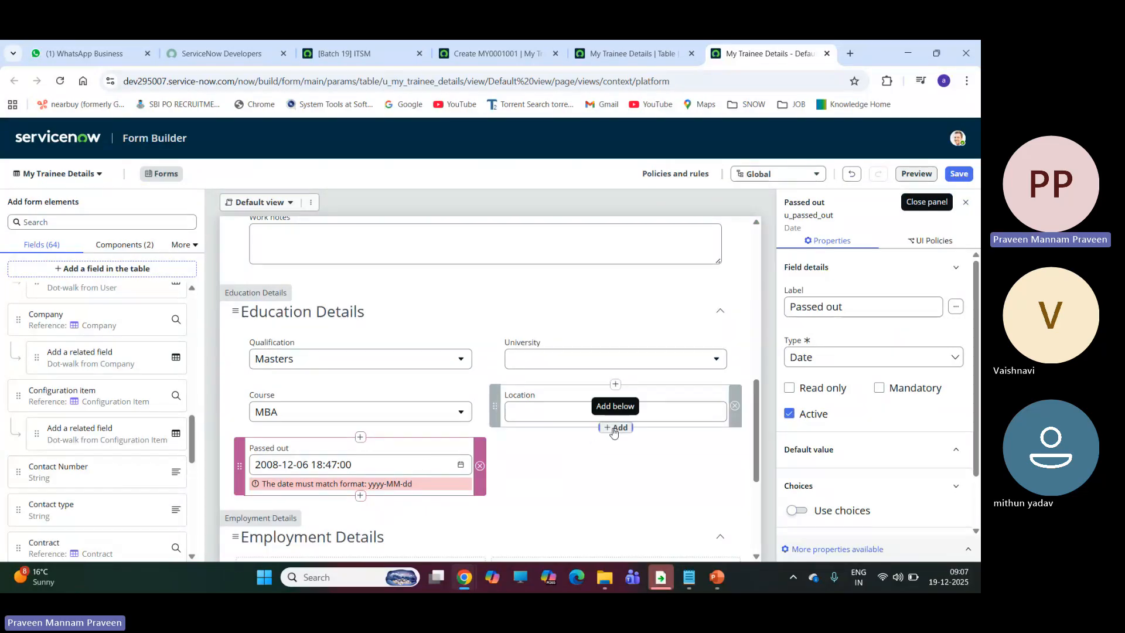
Step: Start a new table field directly below Location in the Education Details section and begin its column label with "Perc"
left_click(615, 428)
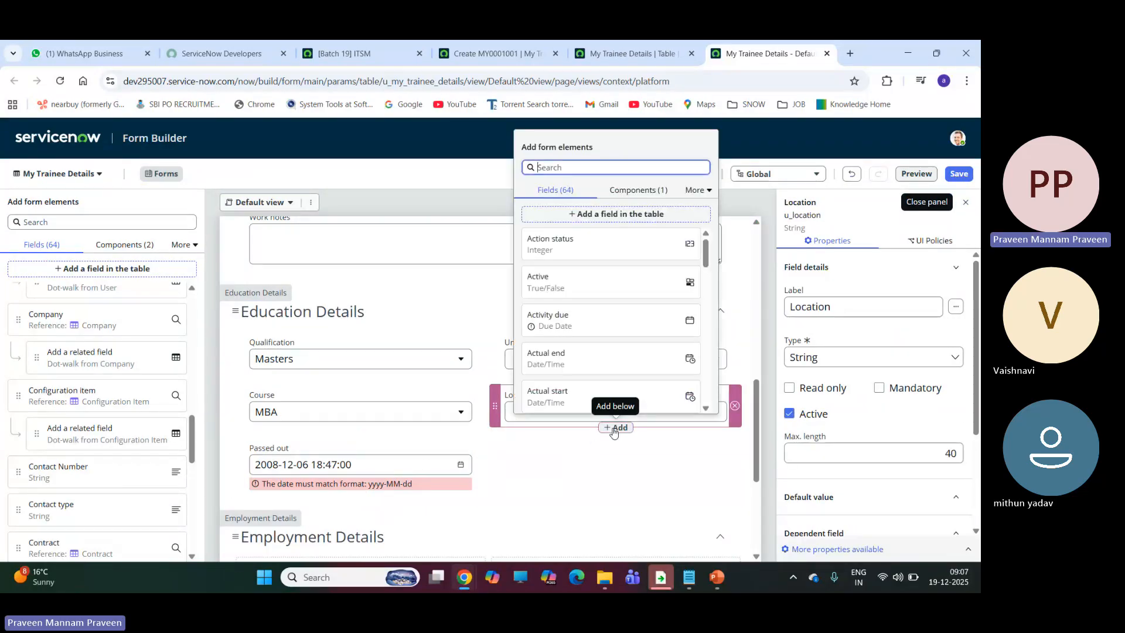
left_click(605, 216)
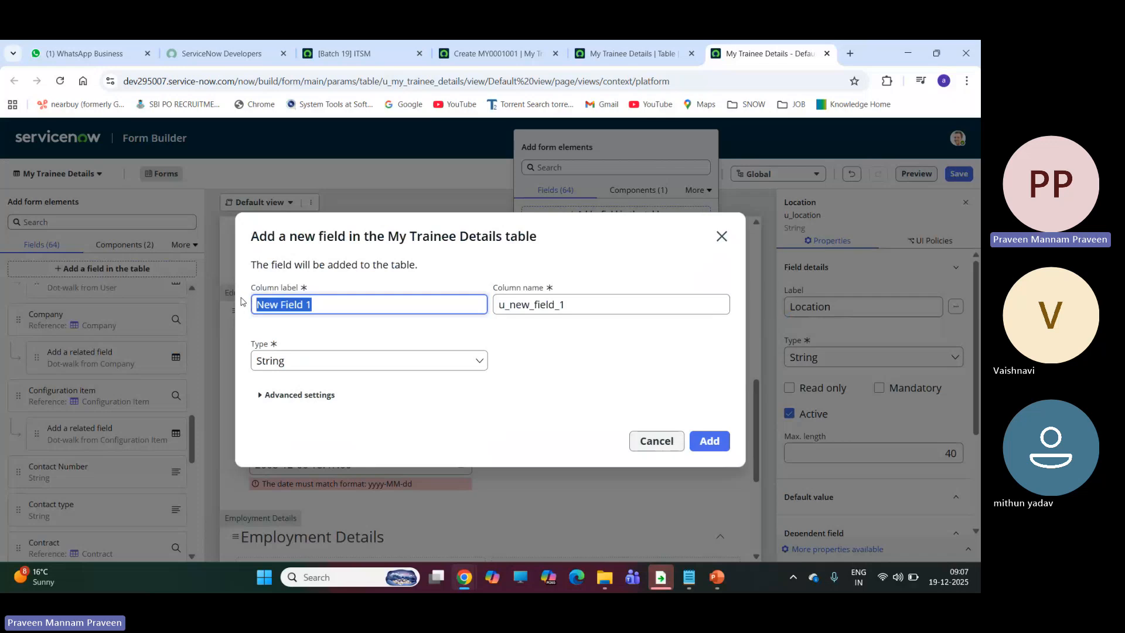
type("Perc")
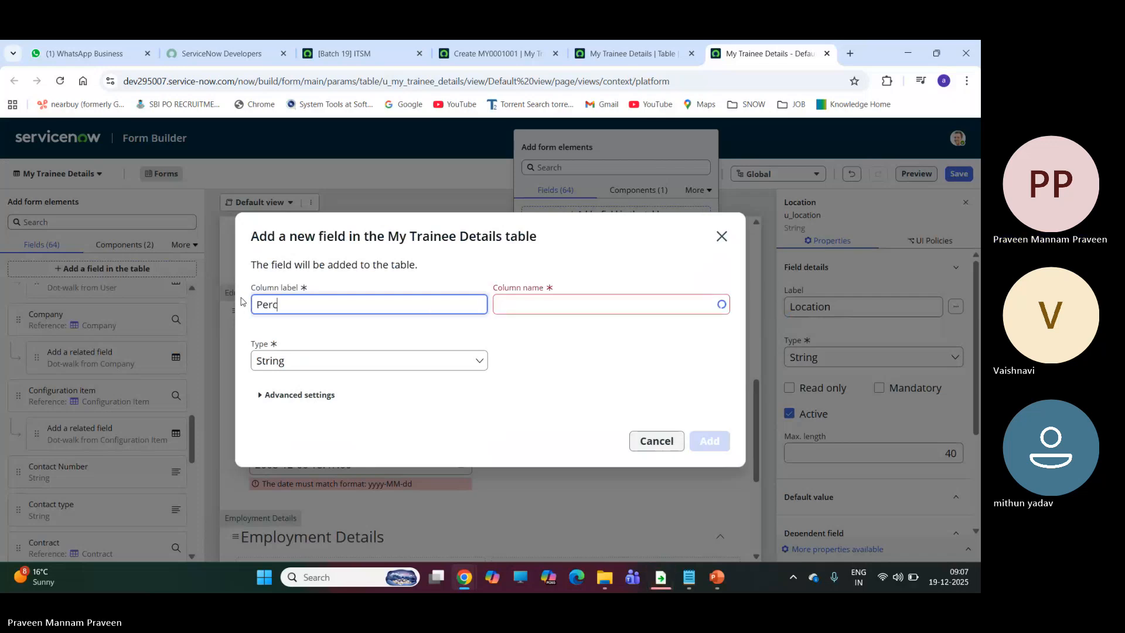
Step: Complete the new field's column label as "Percentage / CGPA" in the My Trainee Details table
type("entage ")
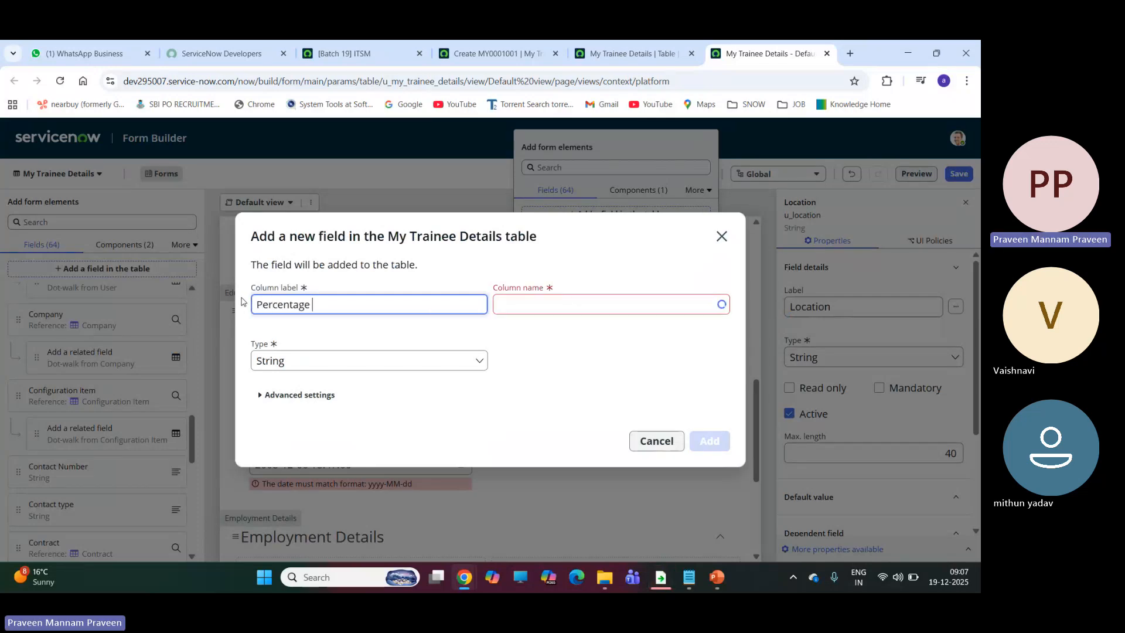
type("/")
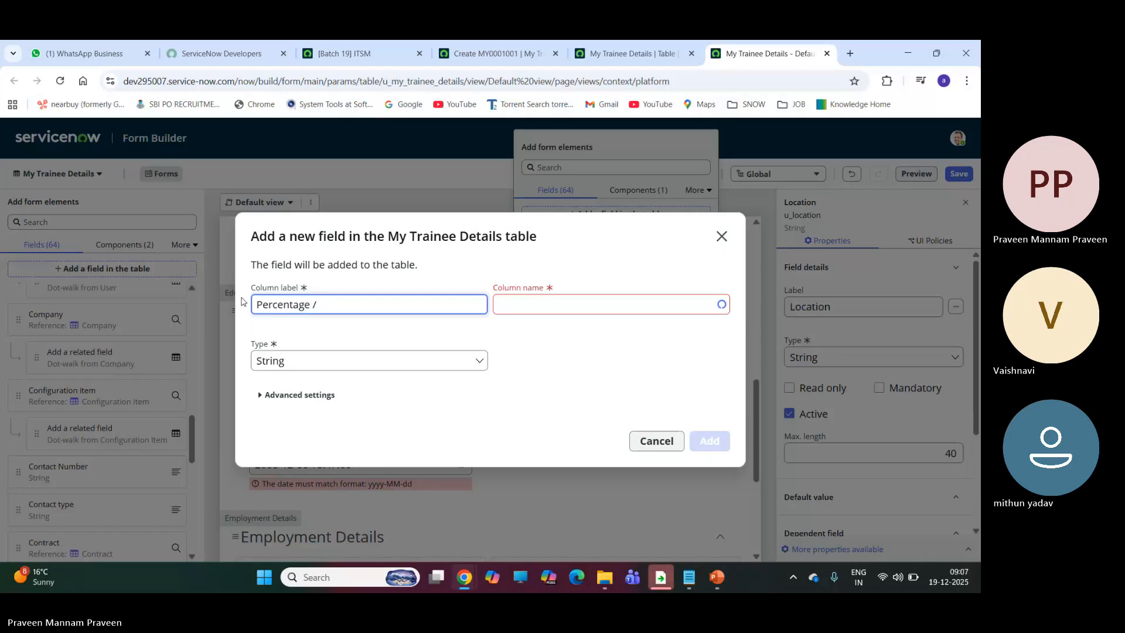
type(" CGPA")
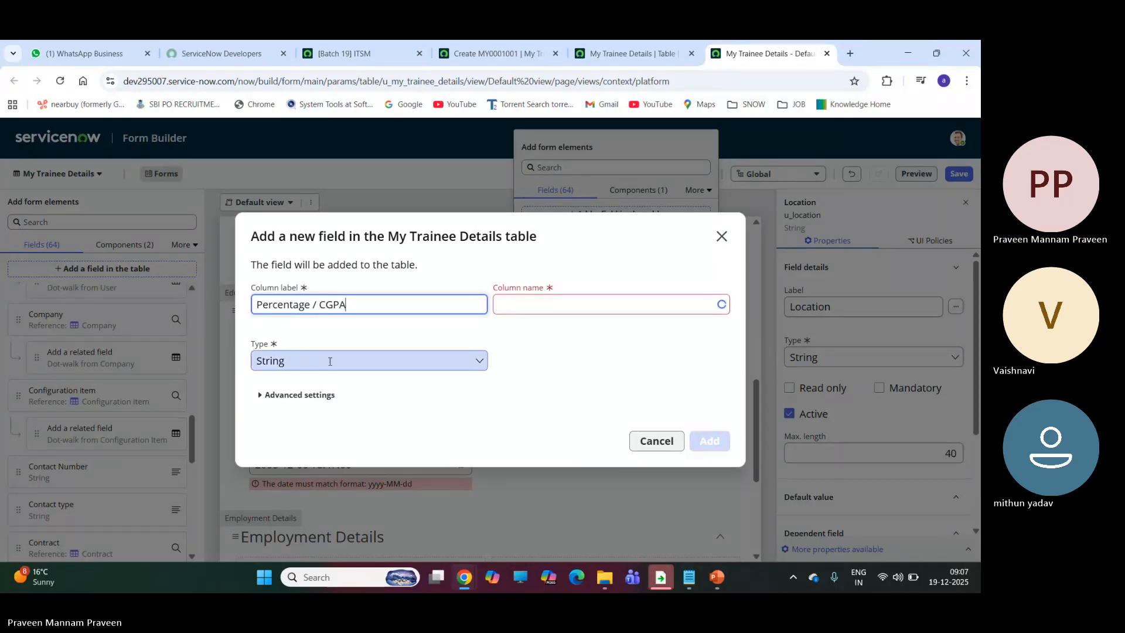
left_click(606, 366)
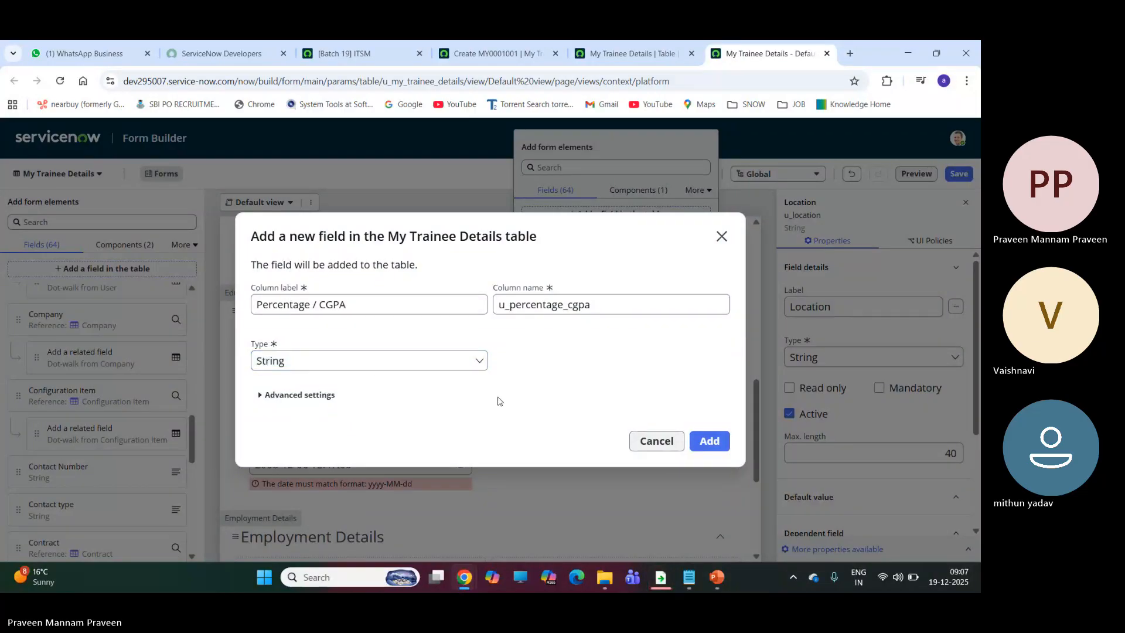
Step: Set the Percentage / CGPA field's type to Decimal and add it to the table and form
left_click(345, 363)
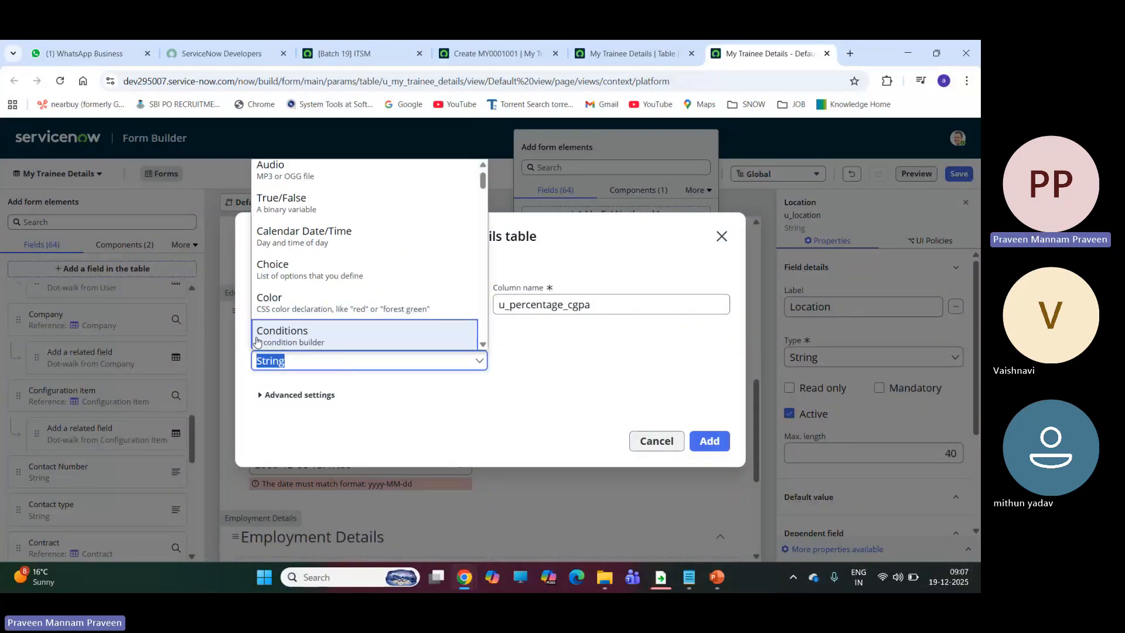
scroll(294, 249, "down", 1)
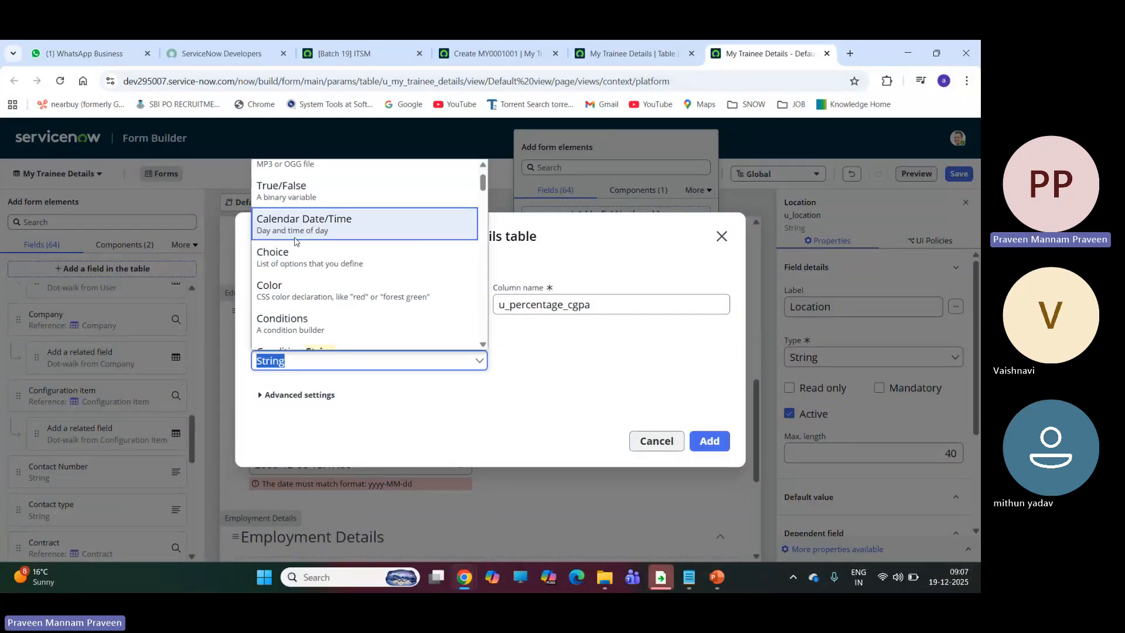
scroll(295, 249, "down", 5)
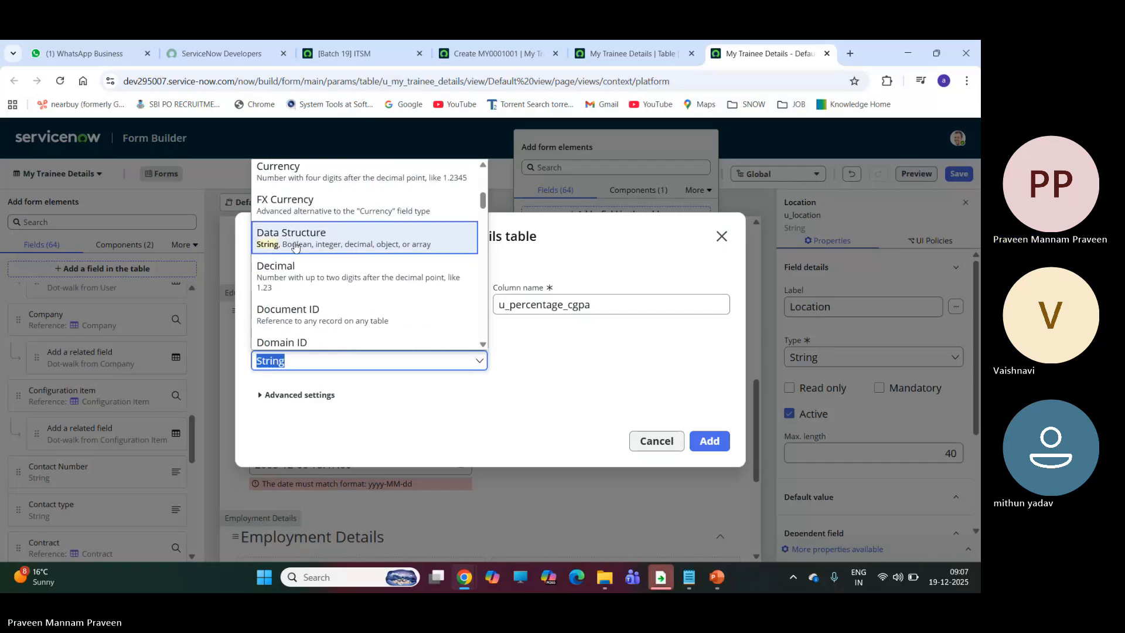
scroll(294, 260, "down", 5)
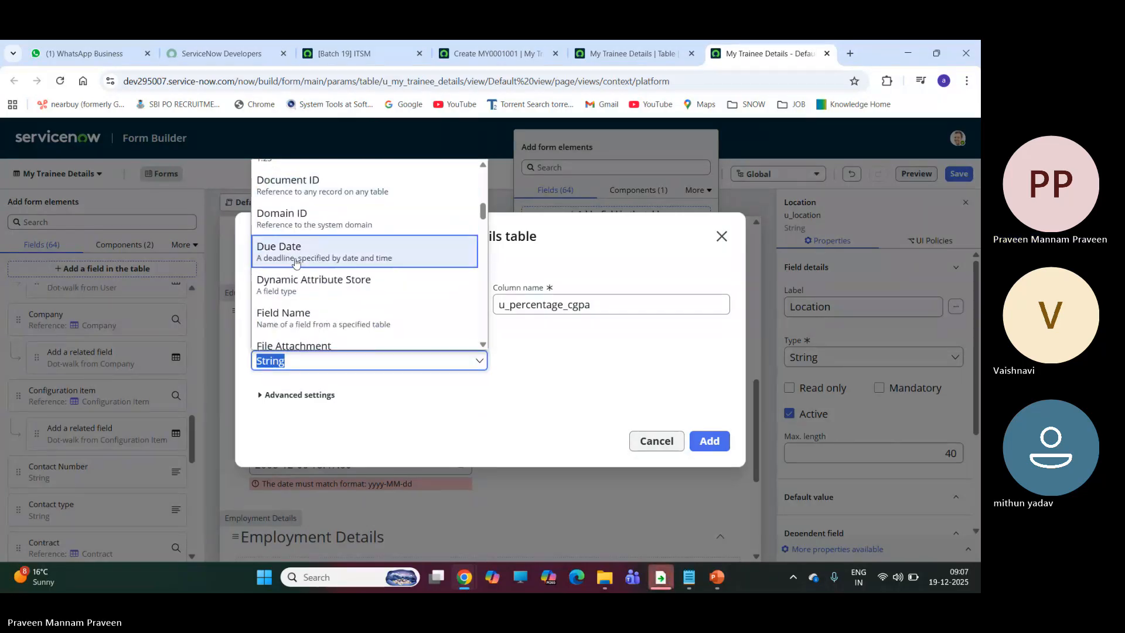
scroll(296, 258, "down", 5)
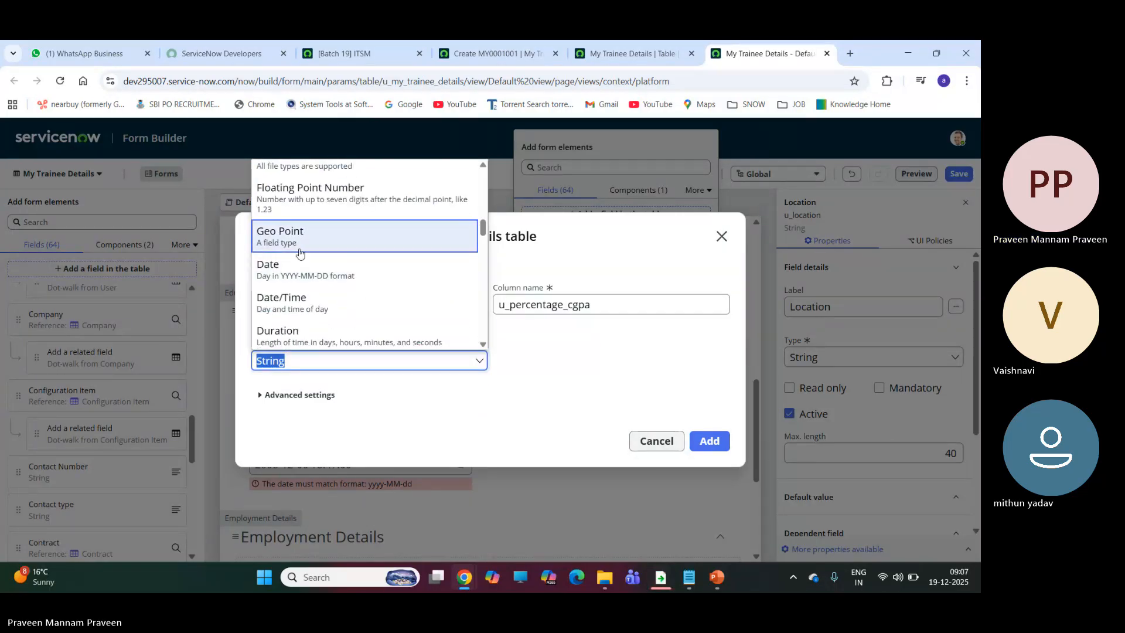
scroll(287, 291, "down", 4)
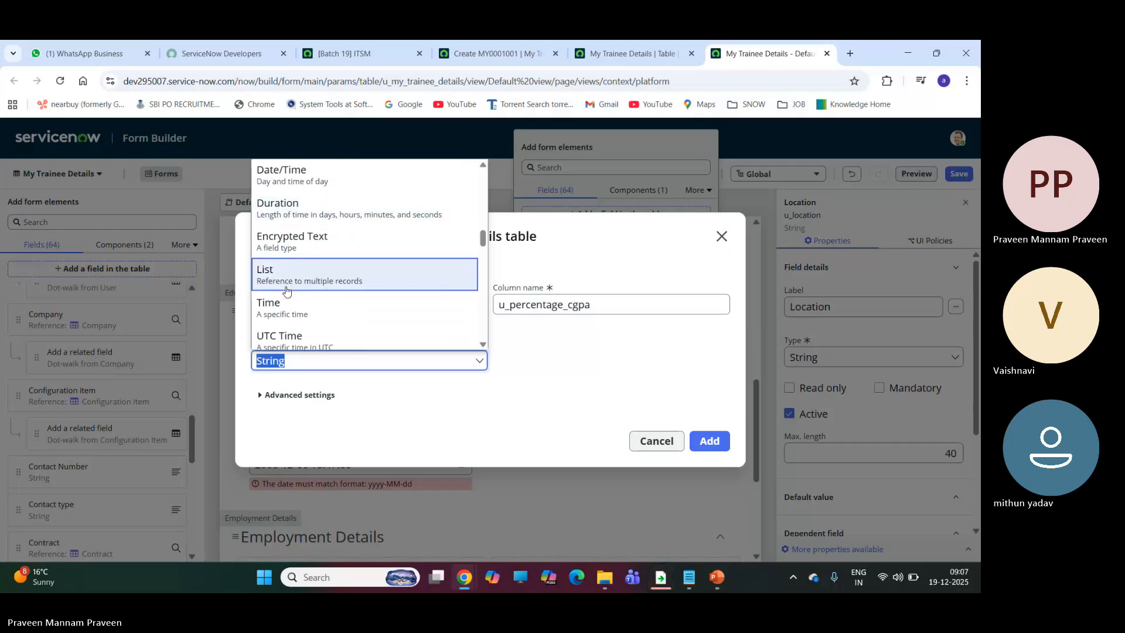
scroll(286, 294, "down", 4)
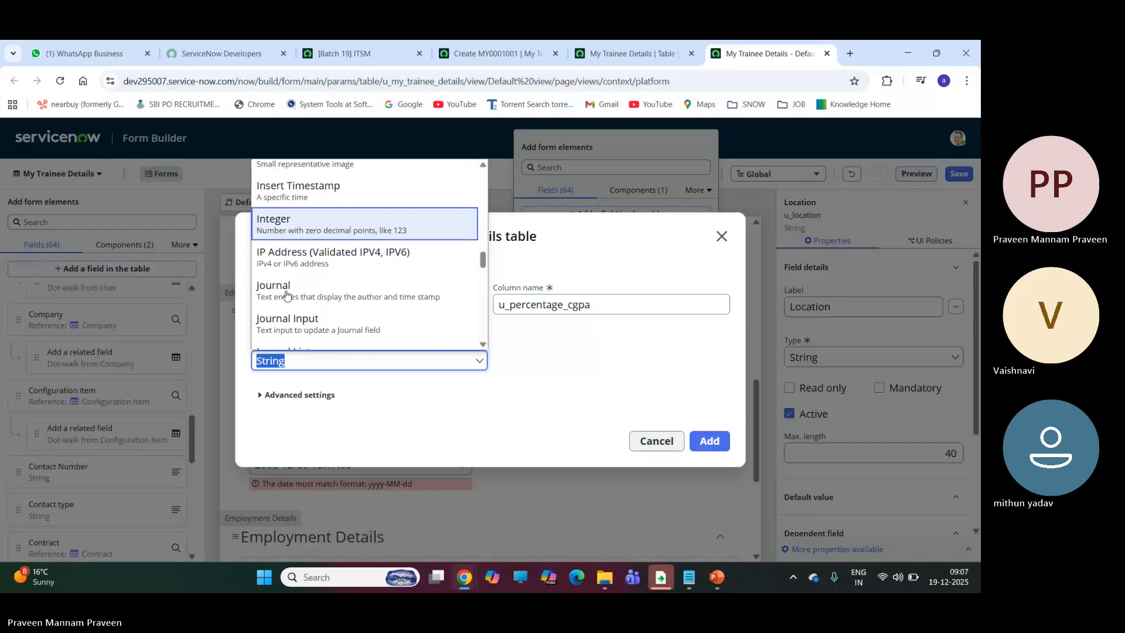
scroll(287, 296, "down", 4)
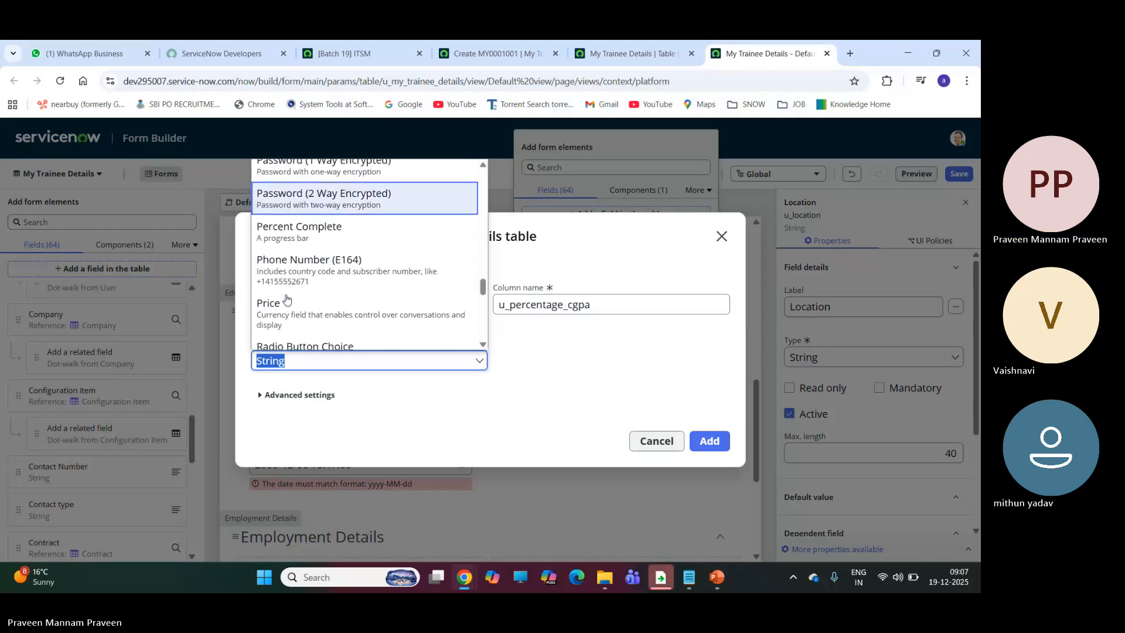
scroll(287, 298, "down", 5)
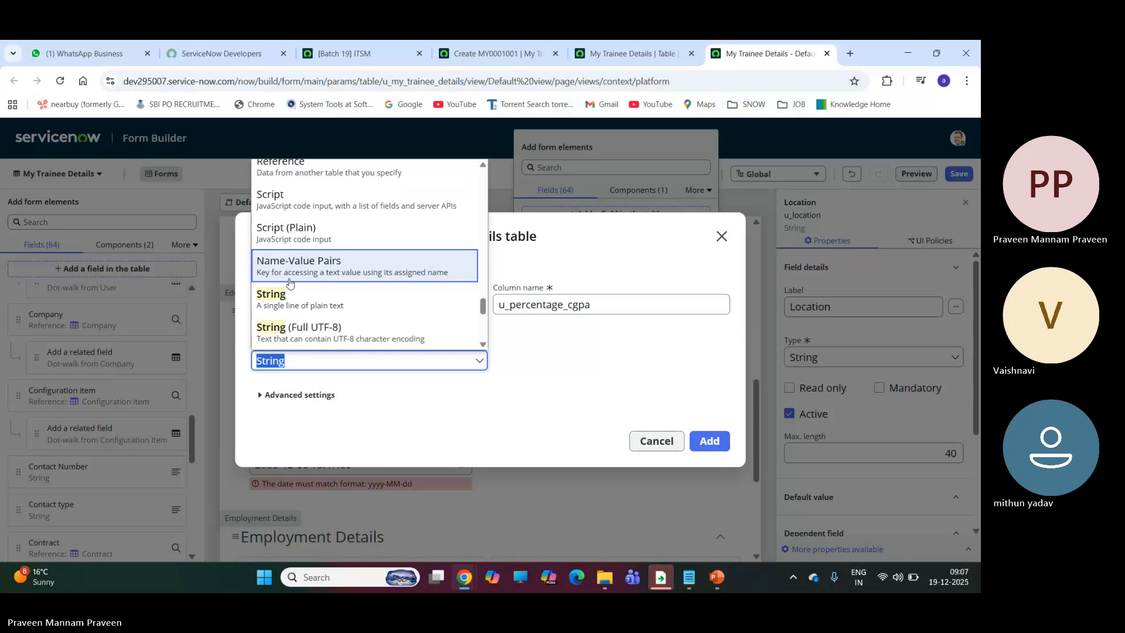
scroll(304, 246, "down", 4)
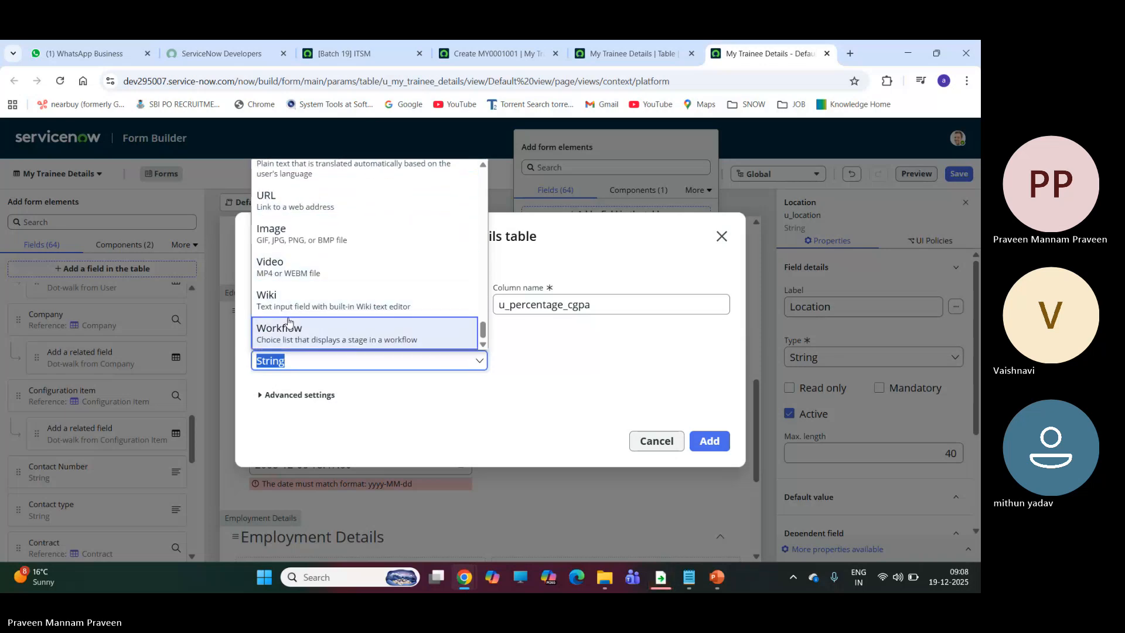
scroll(289, 321, "up", 4)
scroll(289, 318, "up", 1)
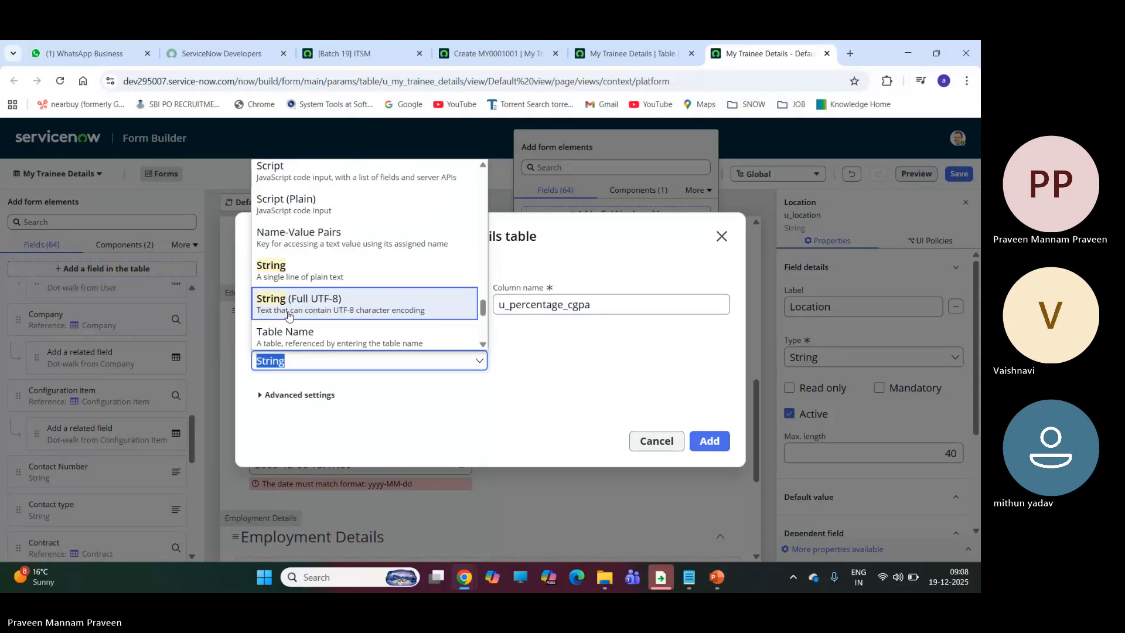
scroll(288, 317, "up", 5)
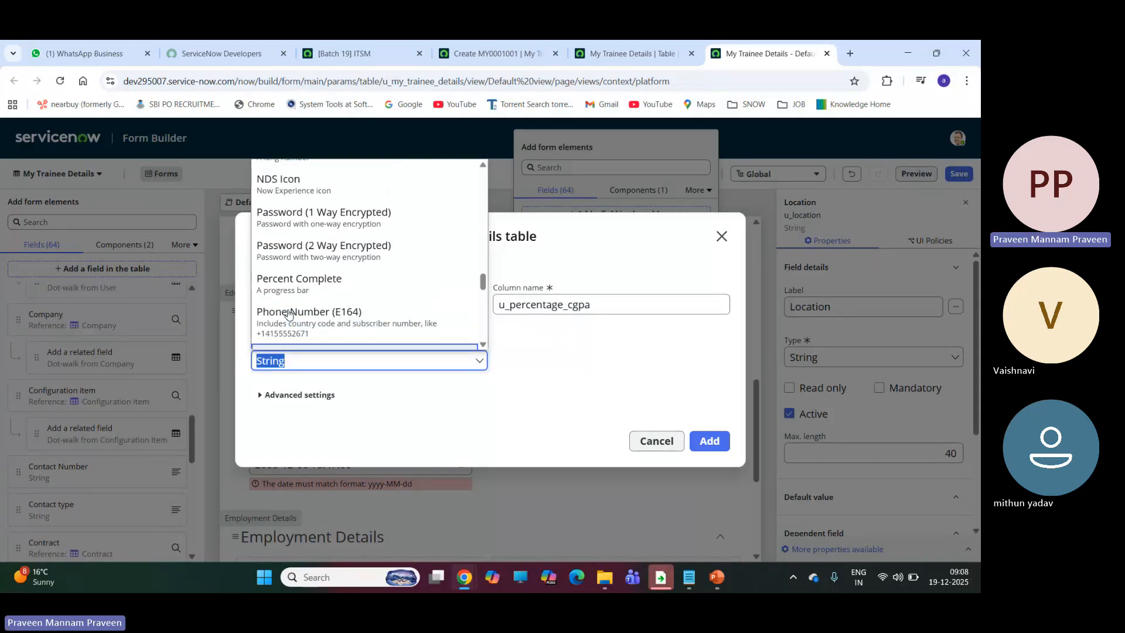
scroll(289, 315, "up", 3)
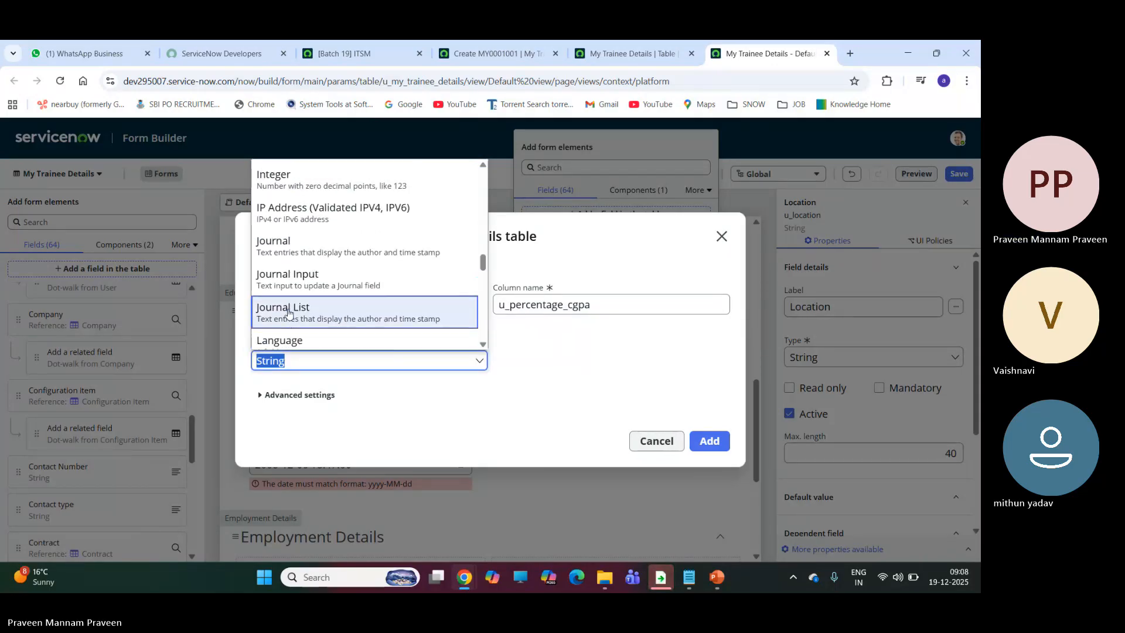
scroll(289, 314, "up", 4)
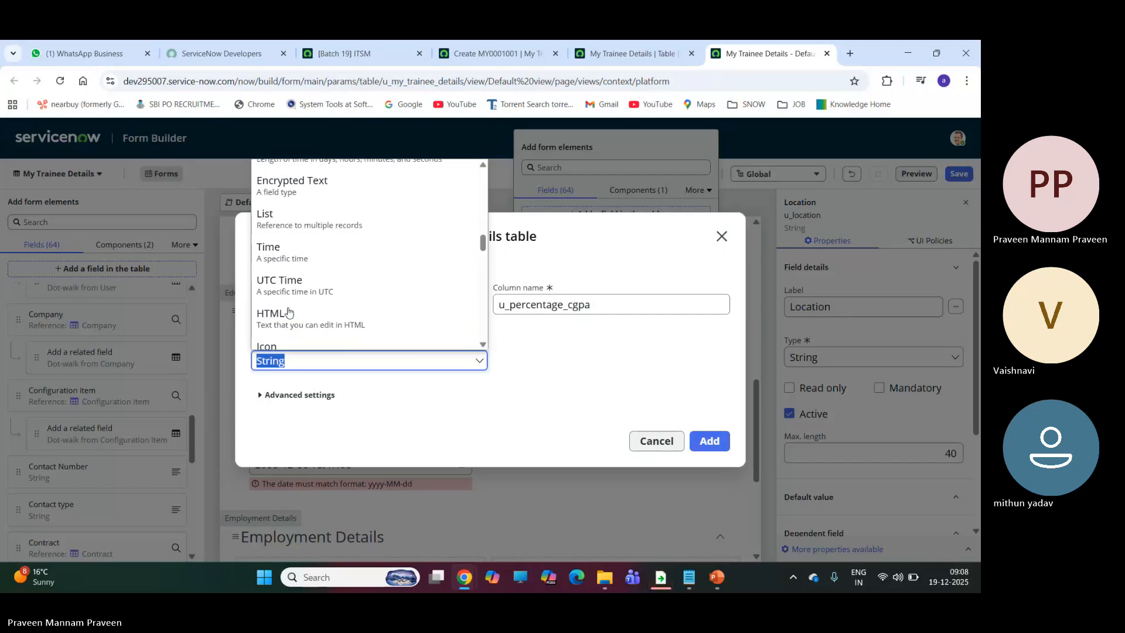
scroll(289, 313, "up", 4)
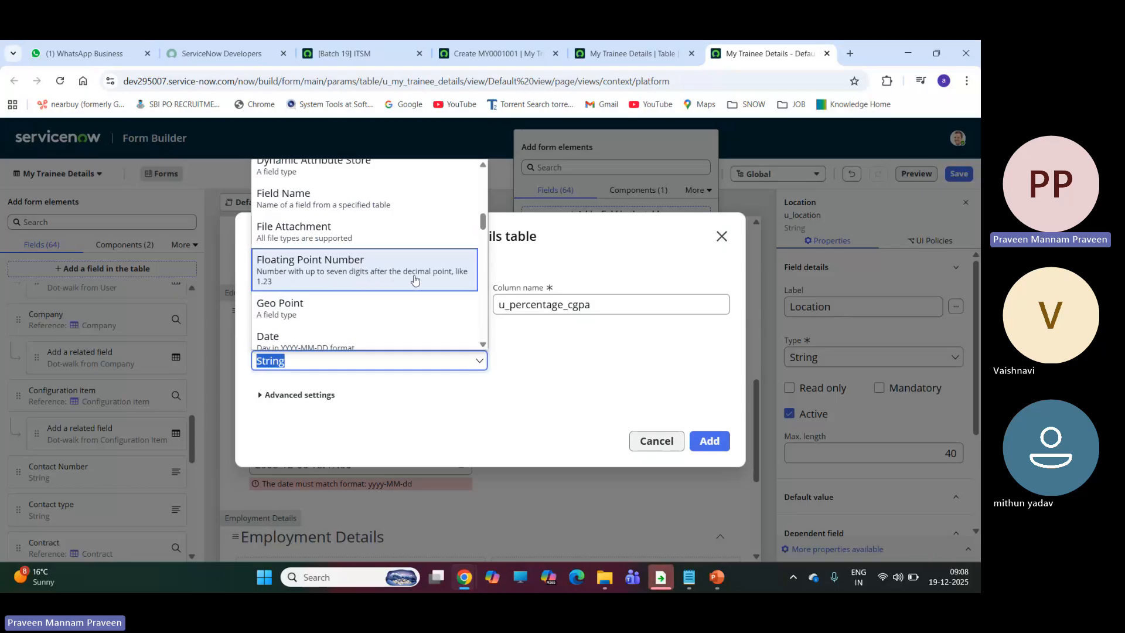
scroll(322, 299, "up", 3)
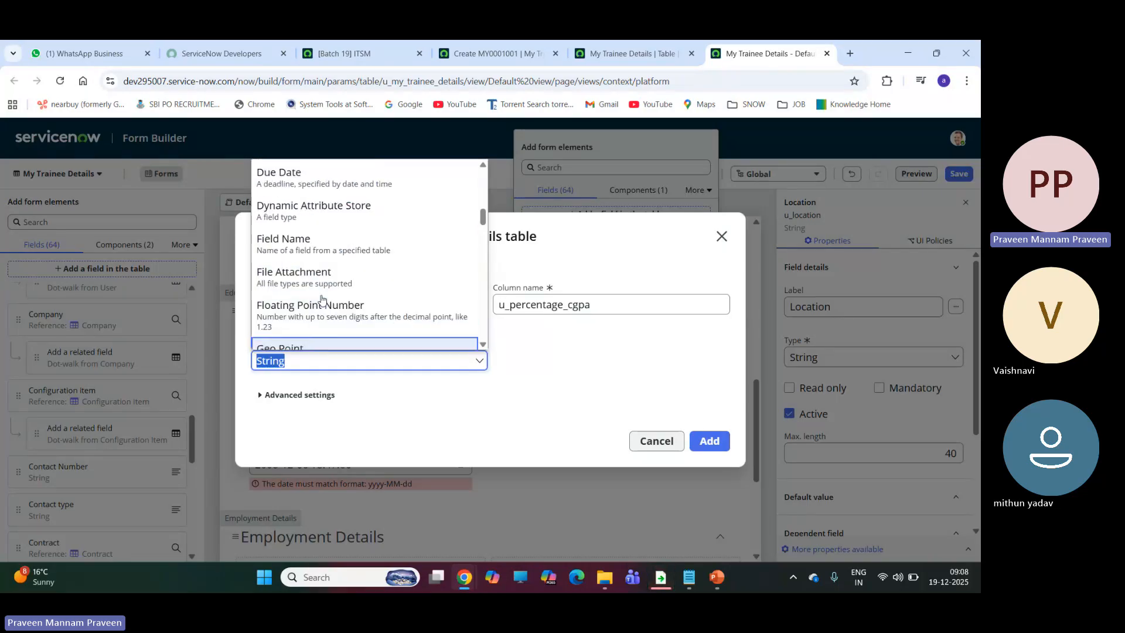
scroll(319, 300, "up", 4)
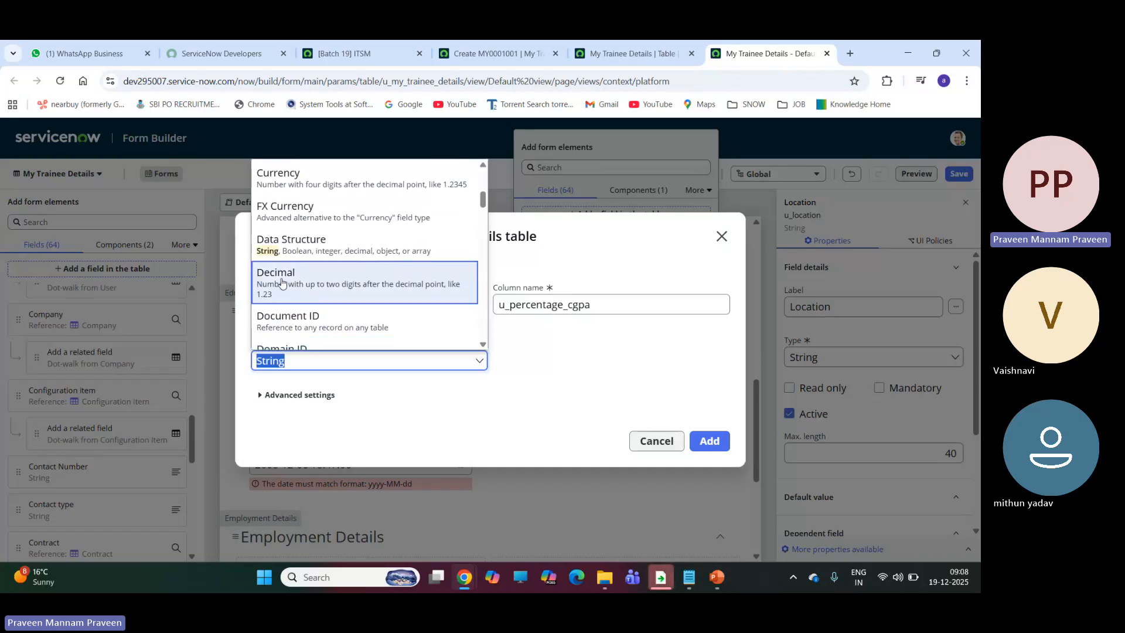
left_click(281, 282)
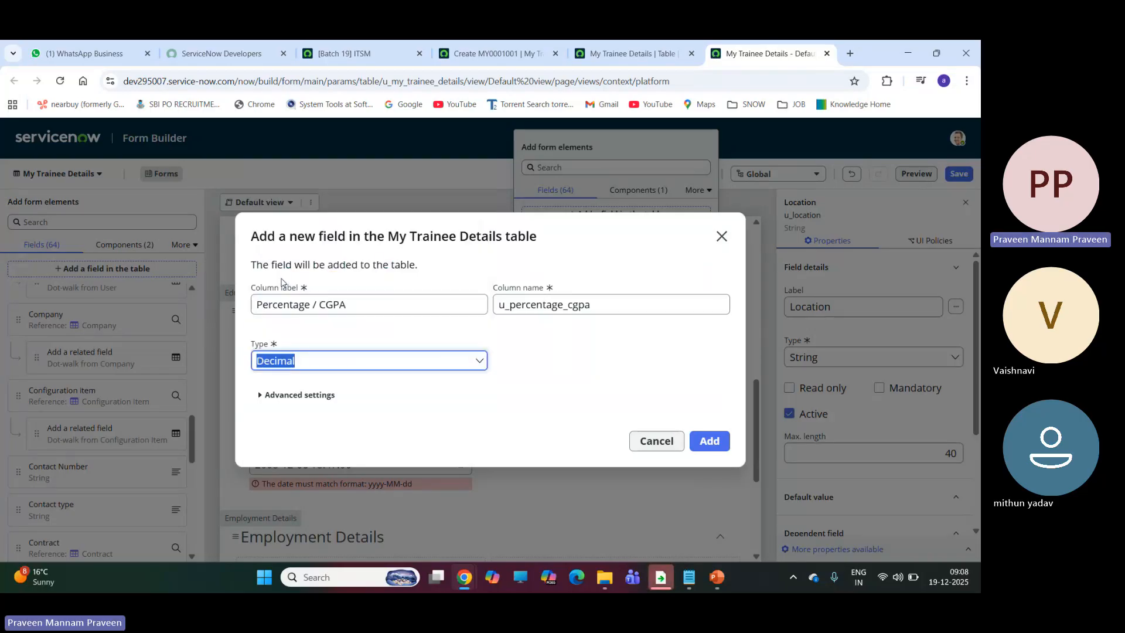
left_click(710, 440)
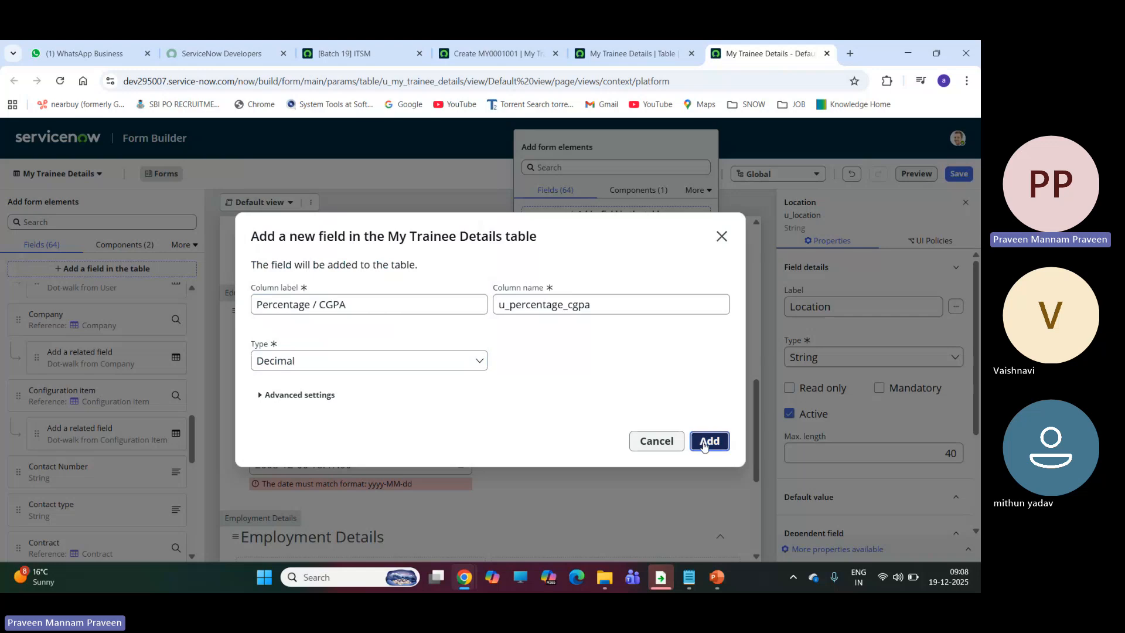
left_click(703, 432)
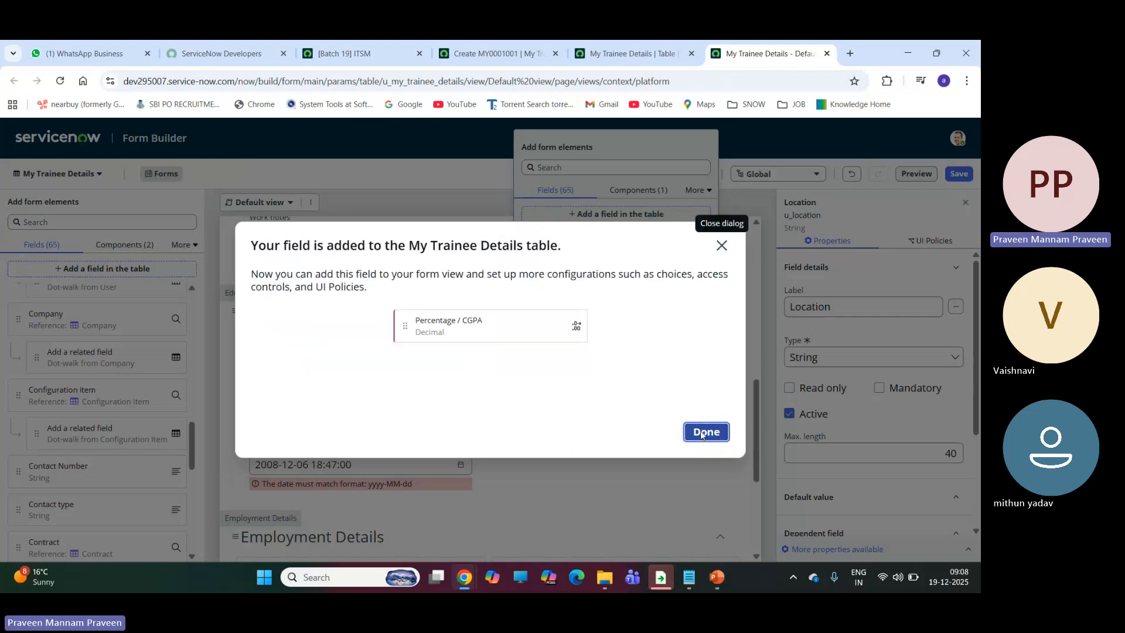
Step: Create a new table field in the first column of the Employment Details section, labelled "Do you have experience ?"
scroll(425, 452, "down", 2)
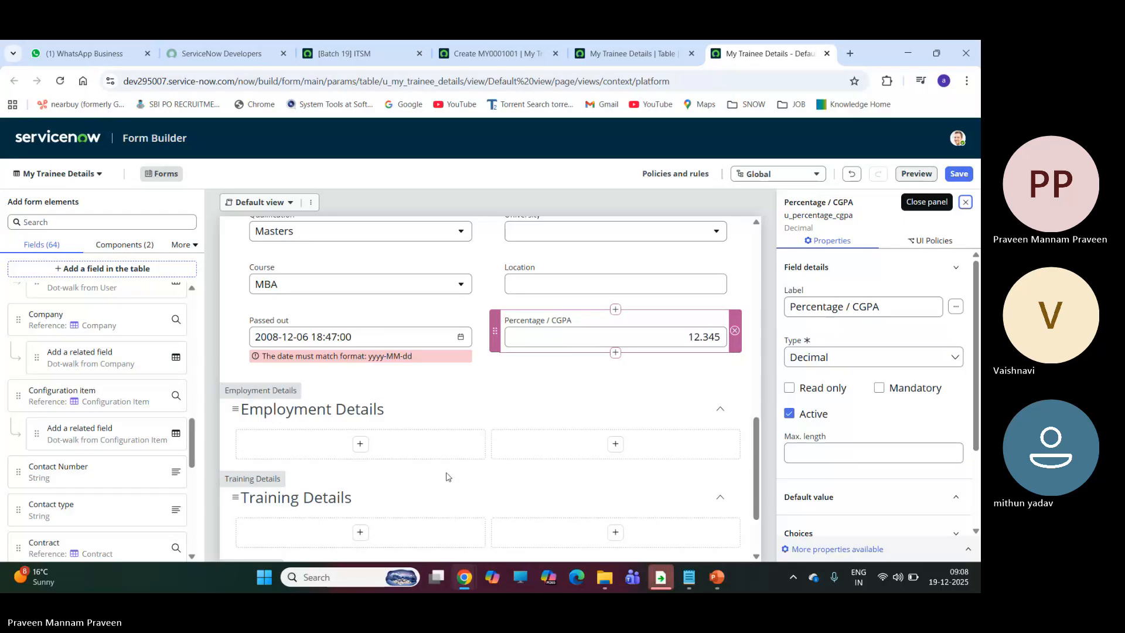
left_click(360, 444)
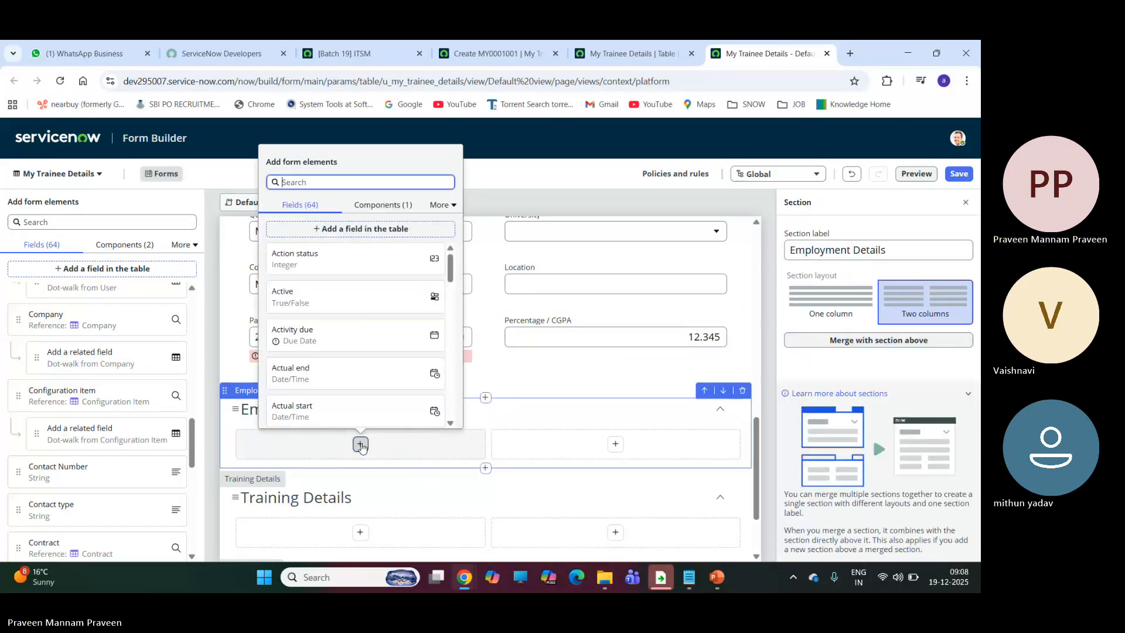
left_click(346, 229)
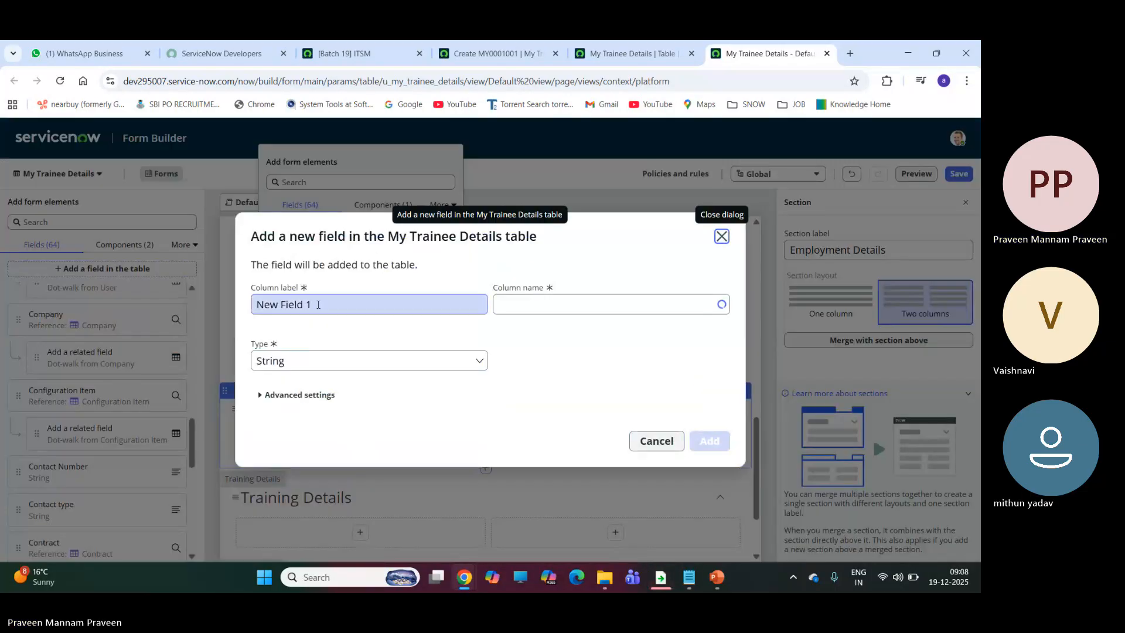
left_click_drag(318, 304, 249, 309)
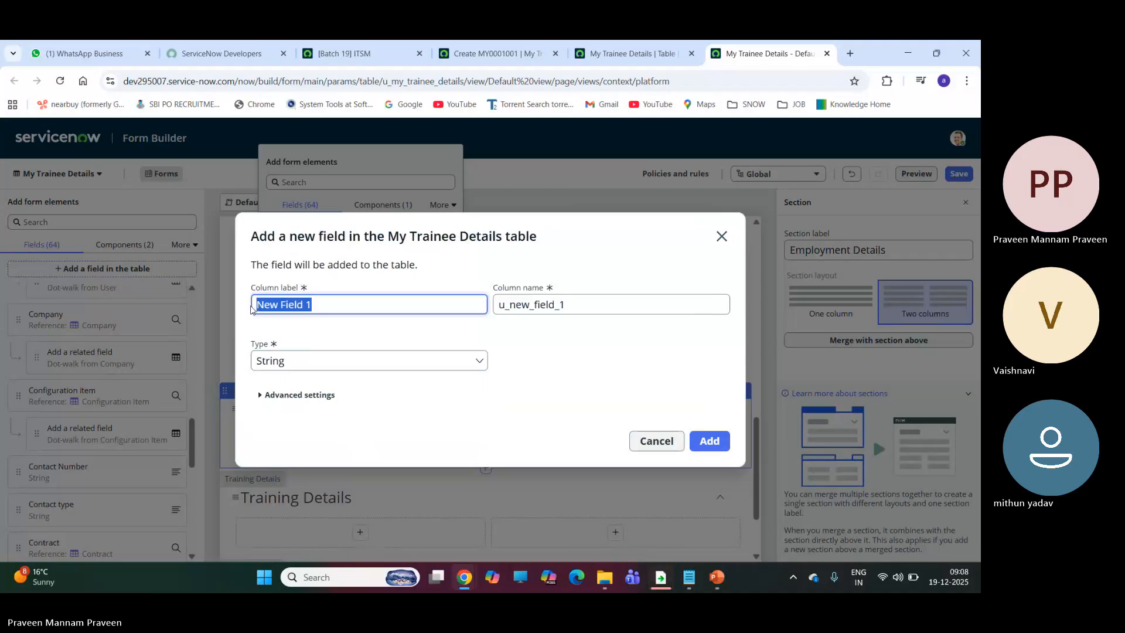
type("Do y")
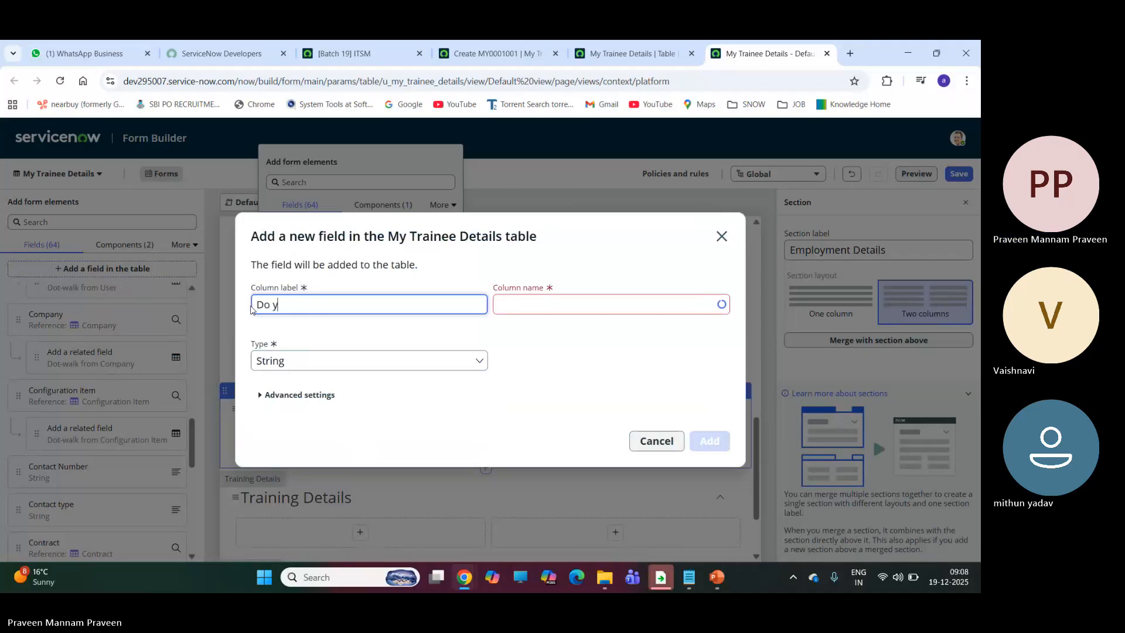
type("ou have")
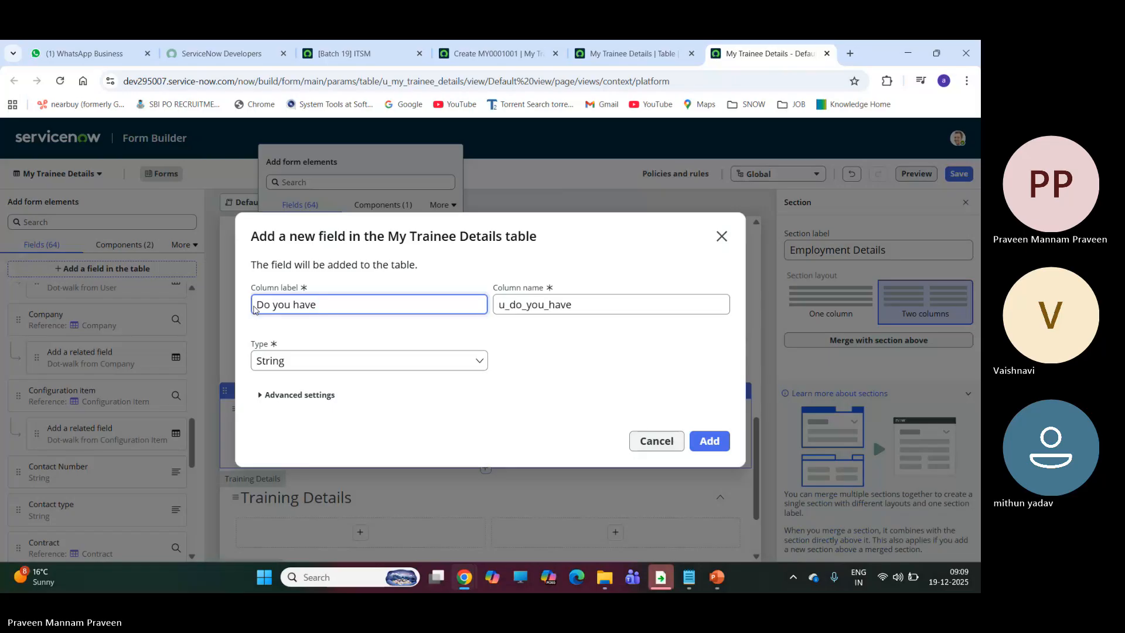
type("experien")
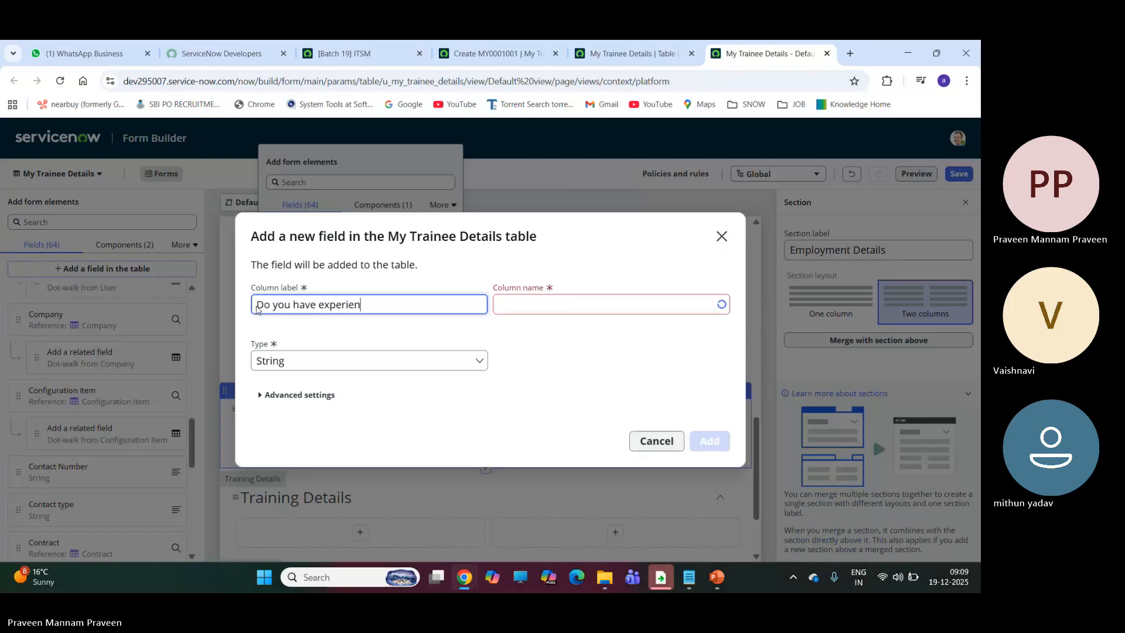
type("ce")
Step: Set the experience field's type to True/False and add it to the table and Employment Details section
left_click(293, 363)
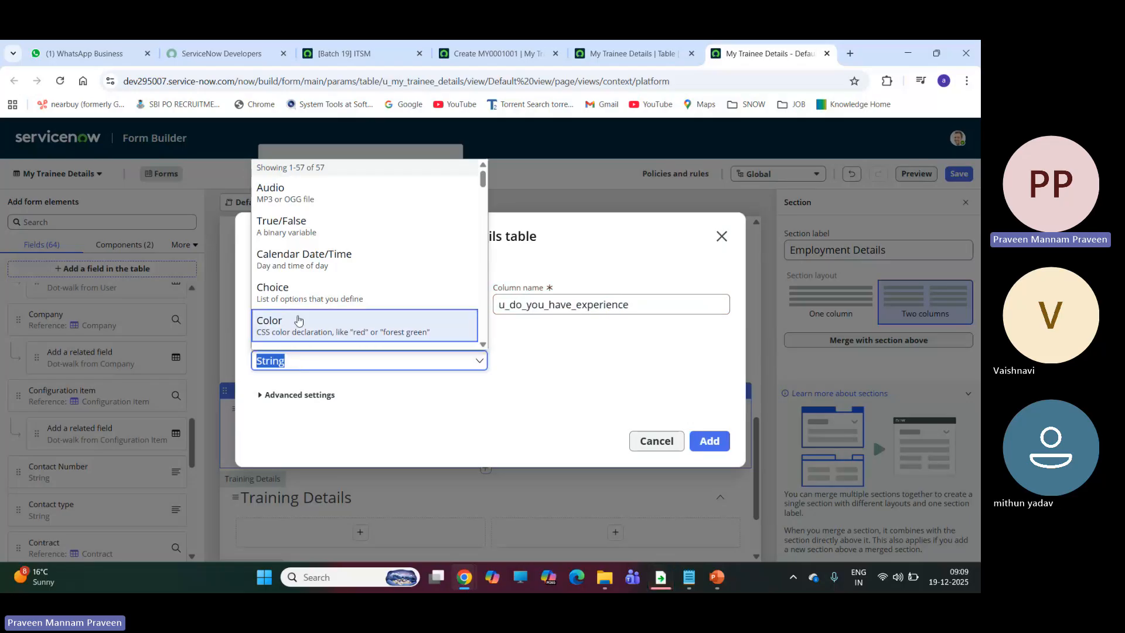
left_click(305, 238)
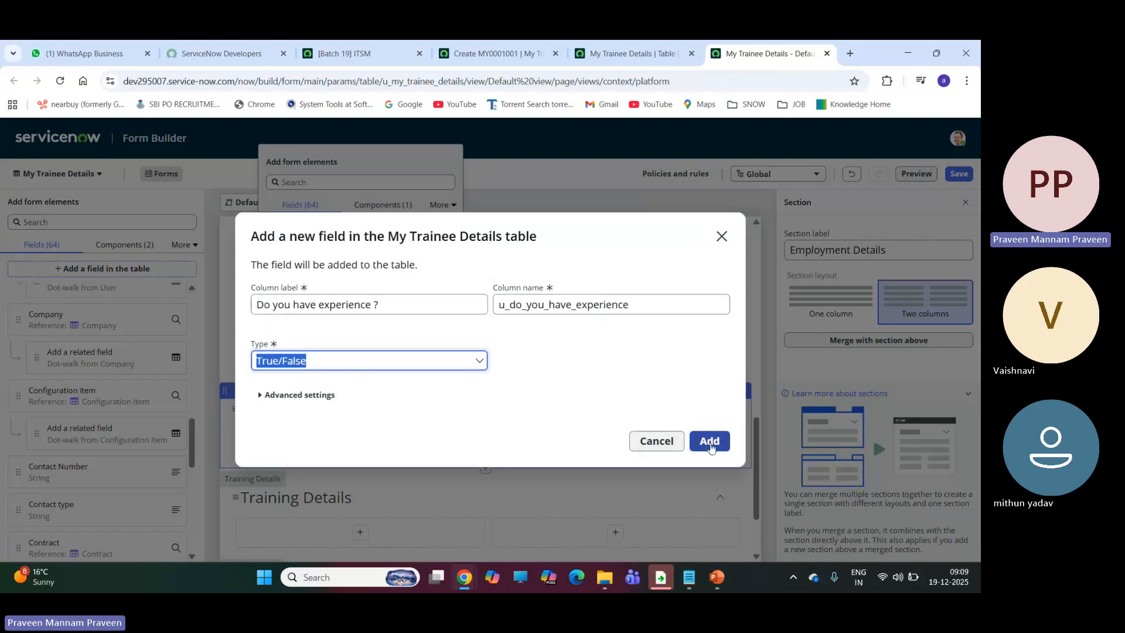
left_click(710, 445)
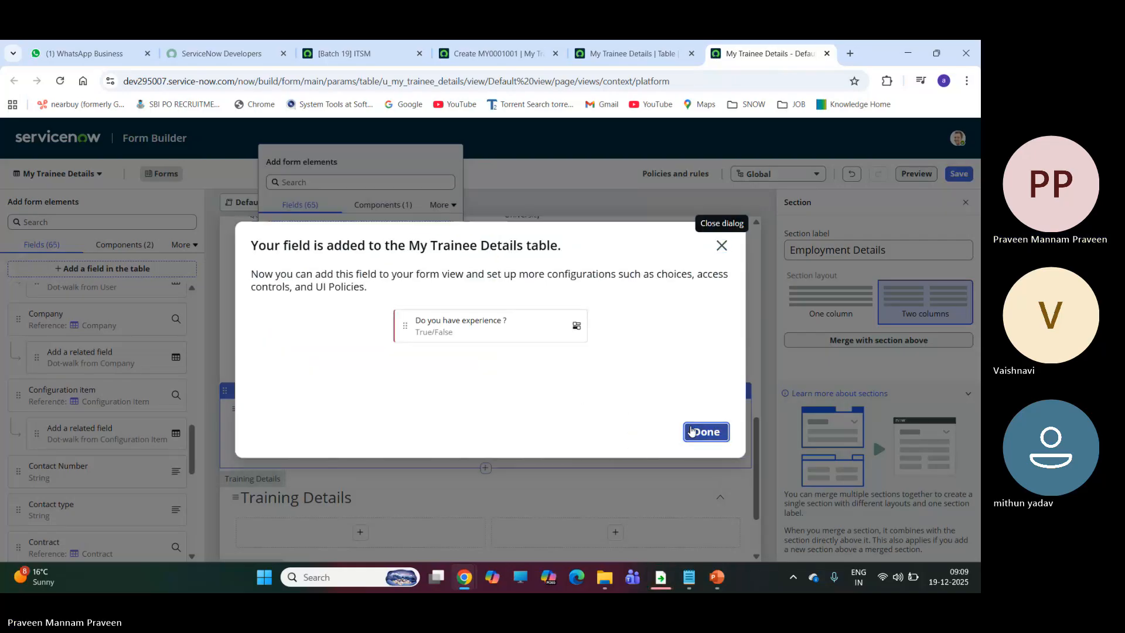
left_click(691, 431)
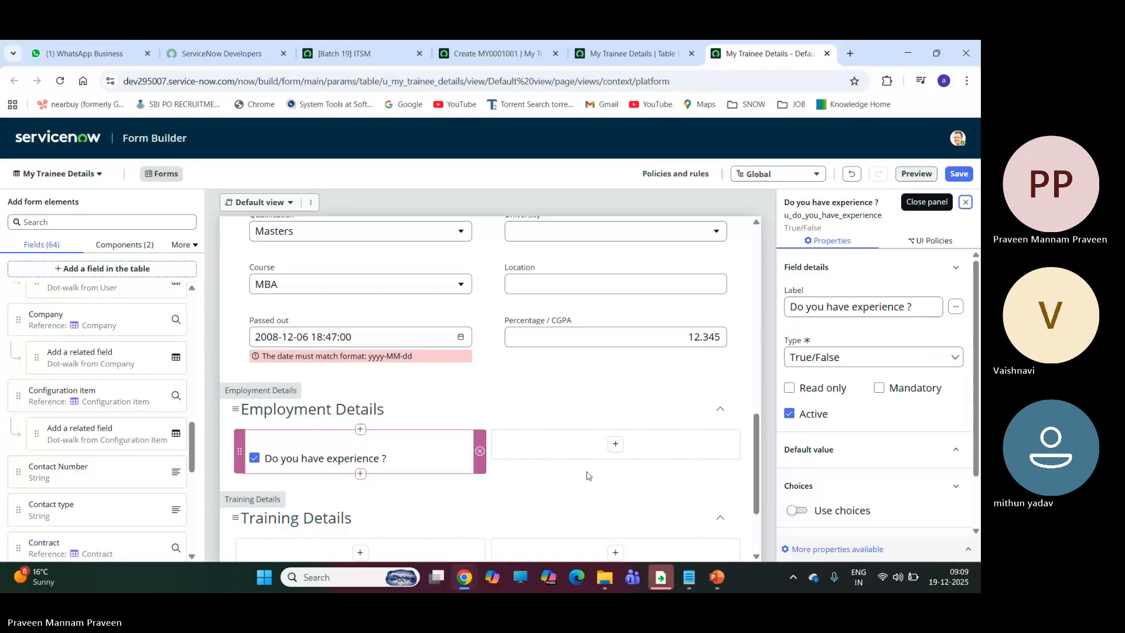
Step: Create a new table field below "Do you have experience ?" in the Employment Details section, labelled "Company Name"
scroll(941, 381, "down", 1)
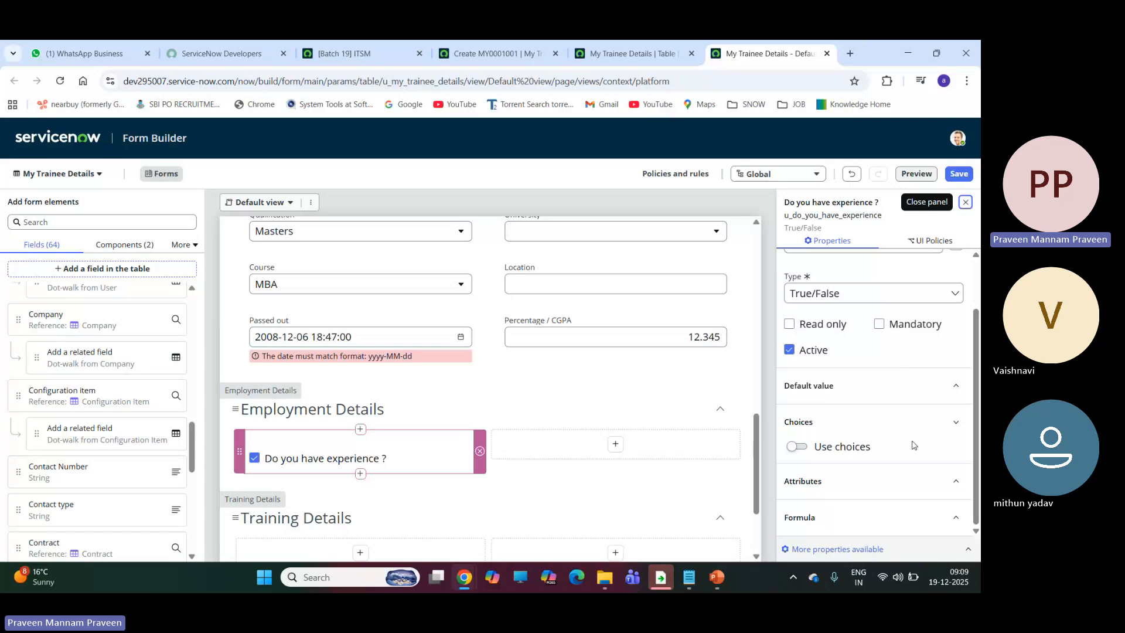
scroll(907, 449, "up", 1)
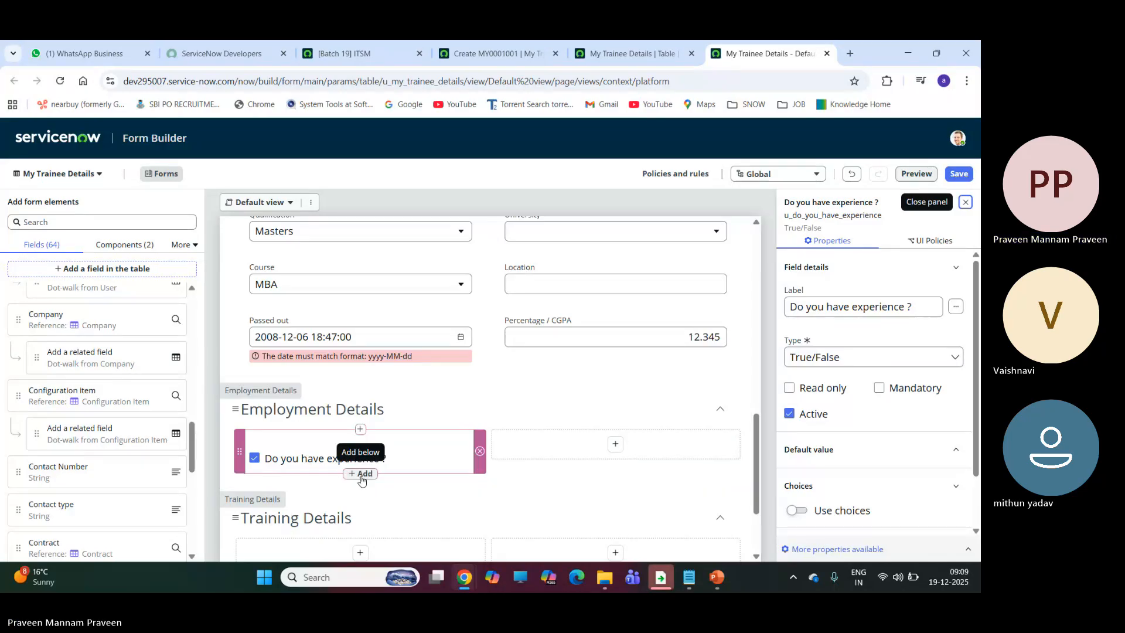
left_click(362, 475)
left_click(356, 260)
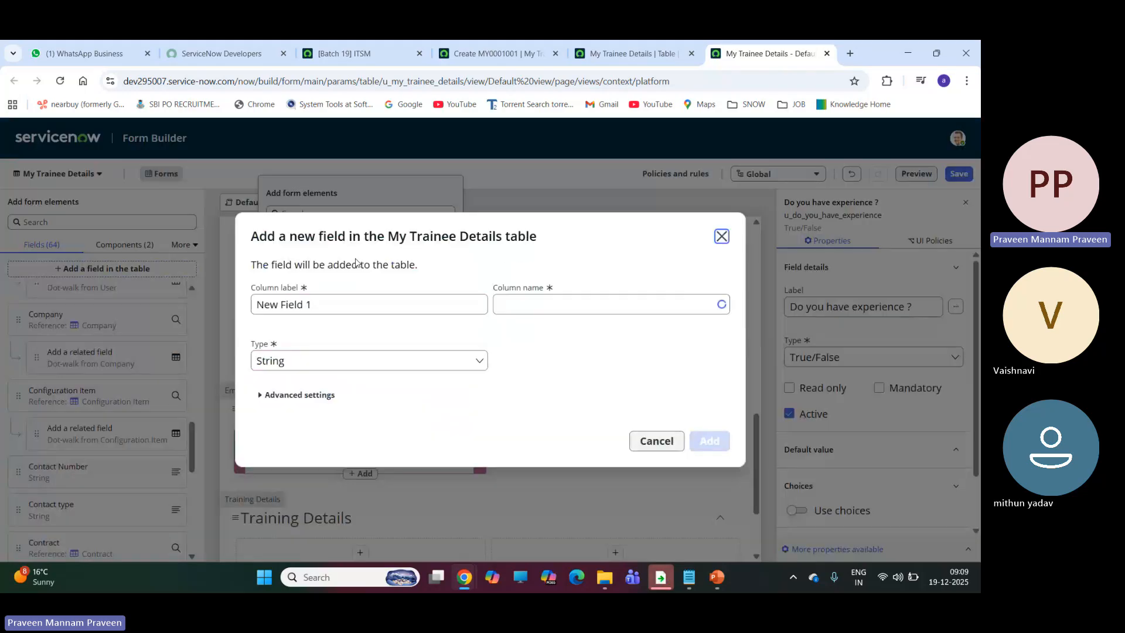
left_click_drag(352, 305, 220, 303)
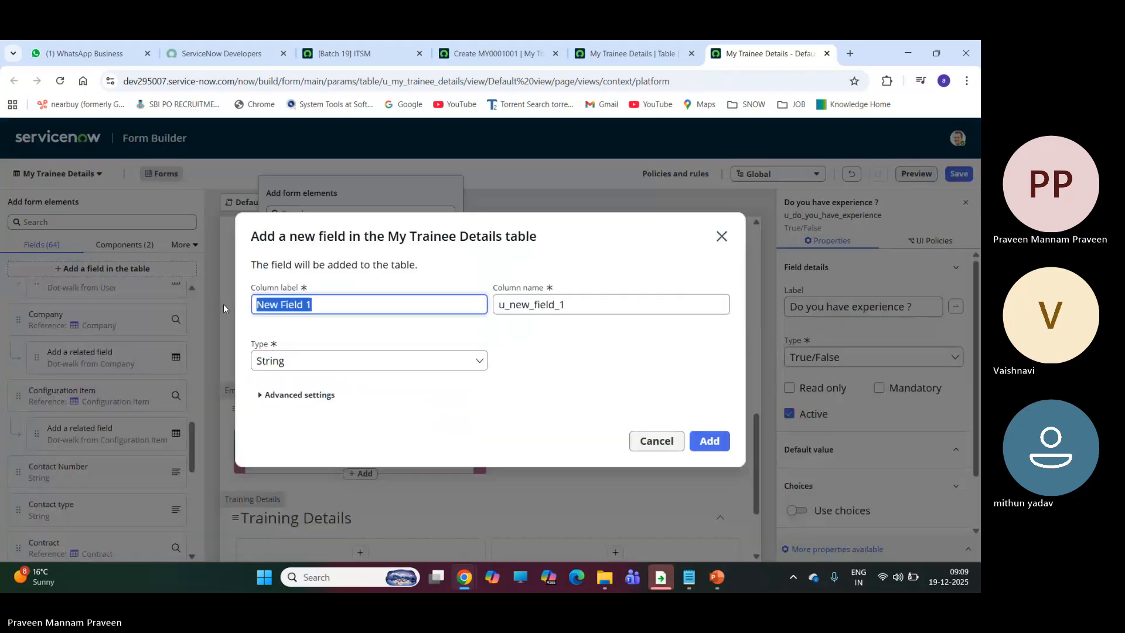
type("Company")
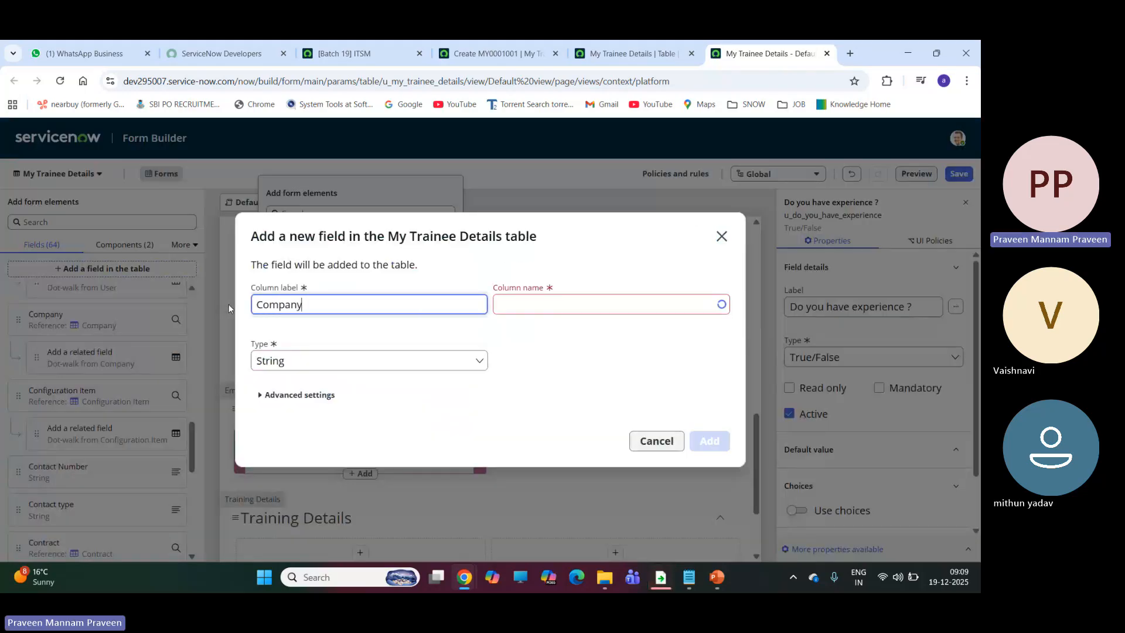
type(" Name")
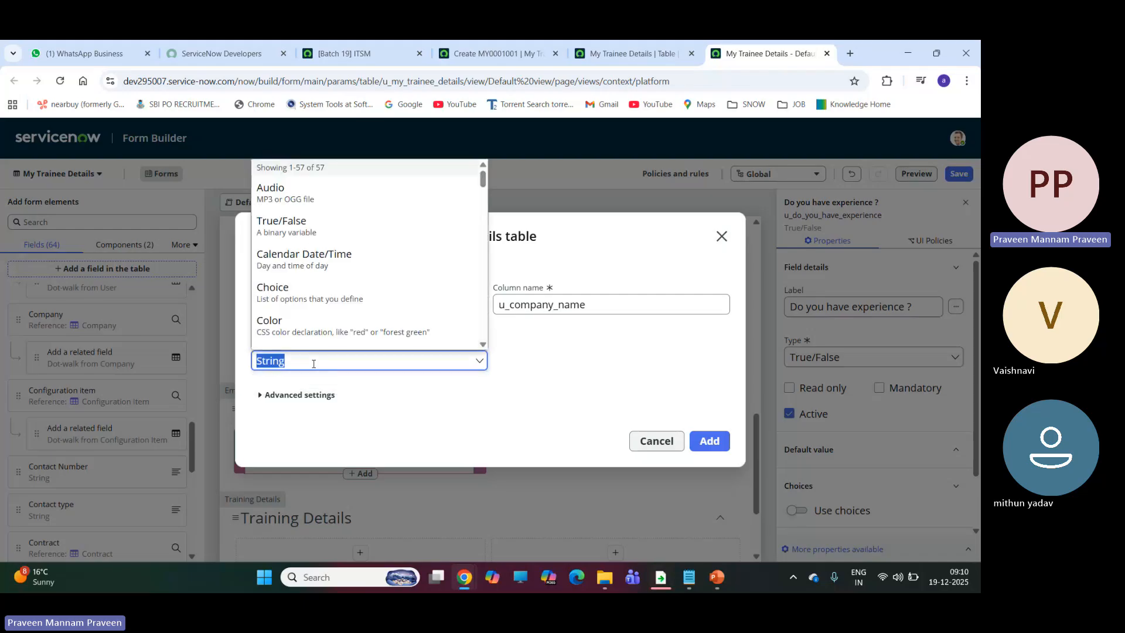
Step: Set the Company Name field's type to Reference, pointing to the Company [core_company] table, and add it to the table and form
type("refe")
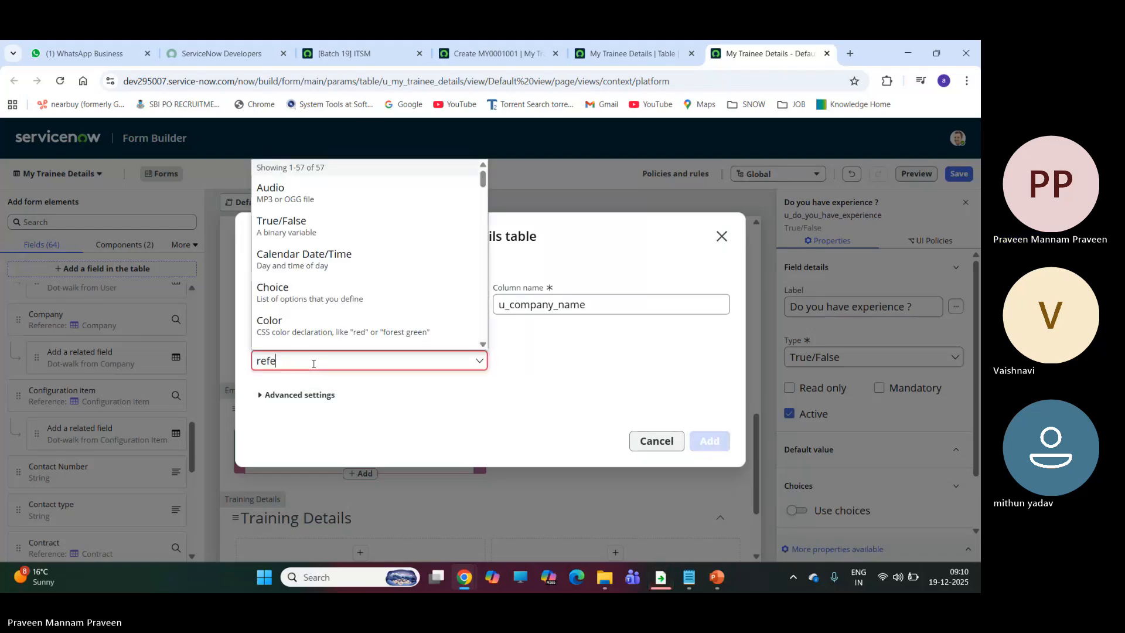
left_click(283, 400)
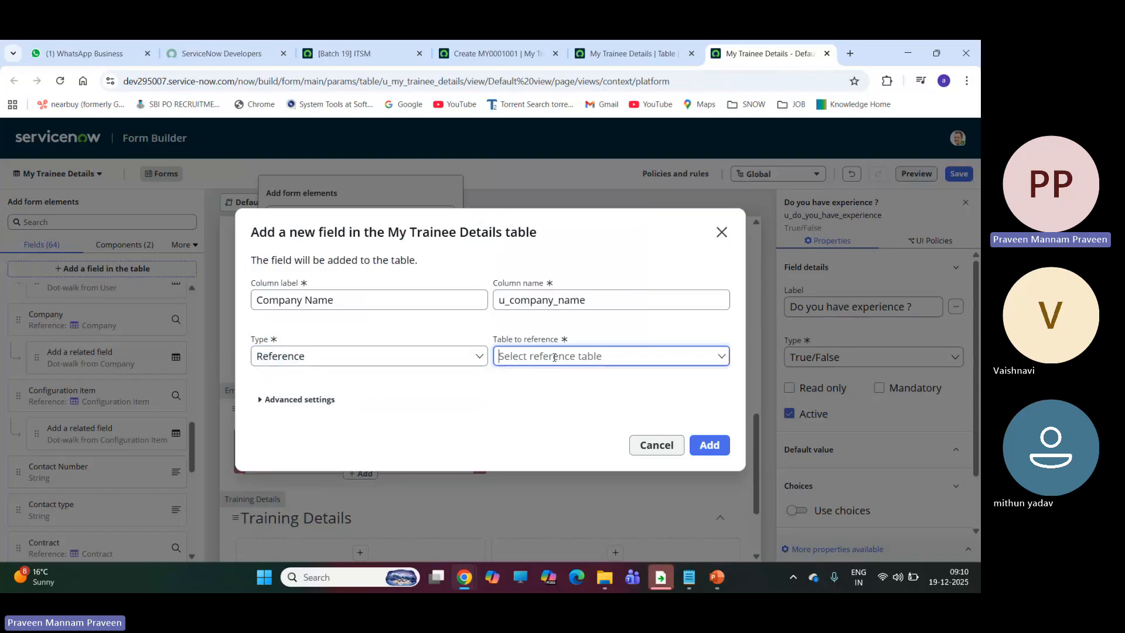
type("core")
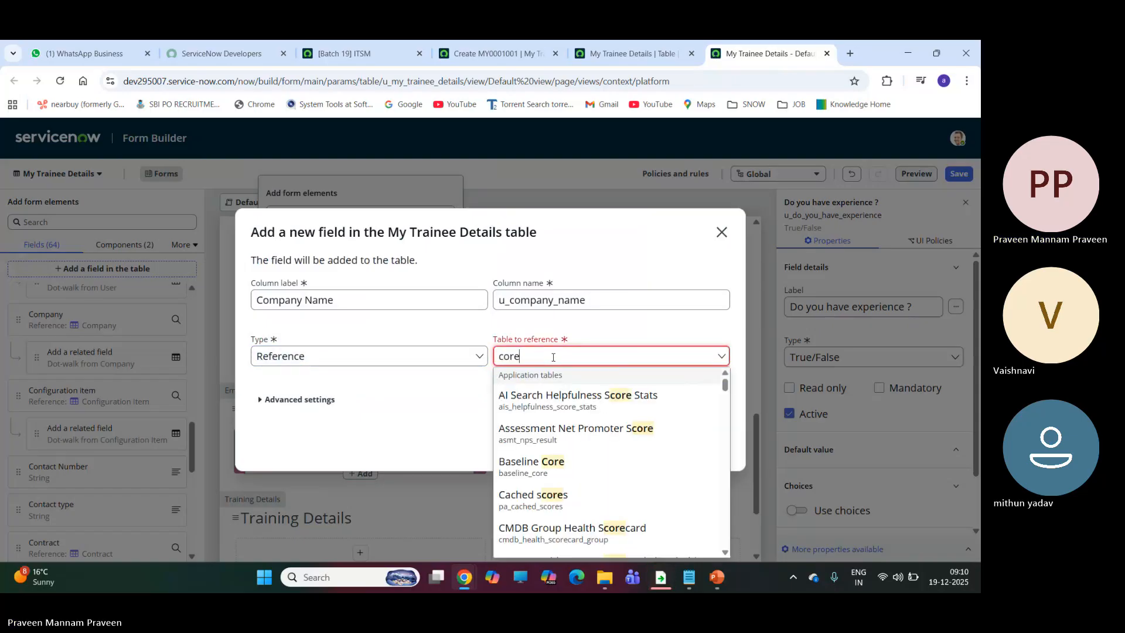
type("_com")
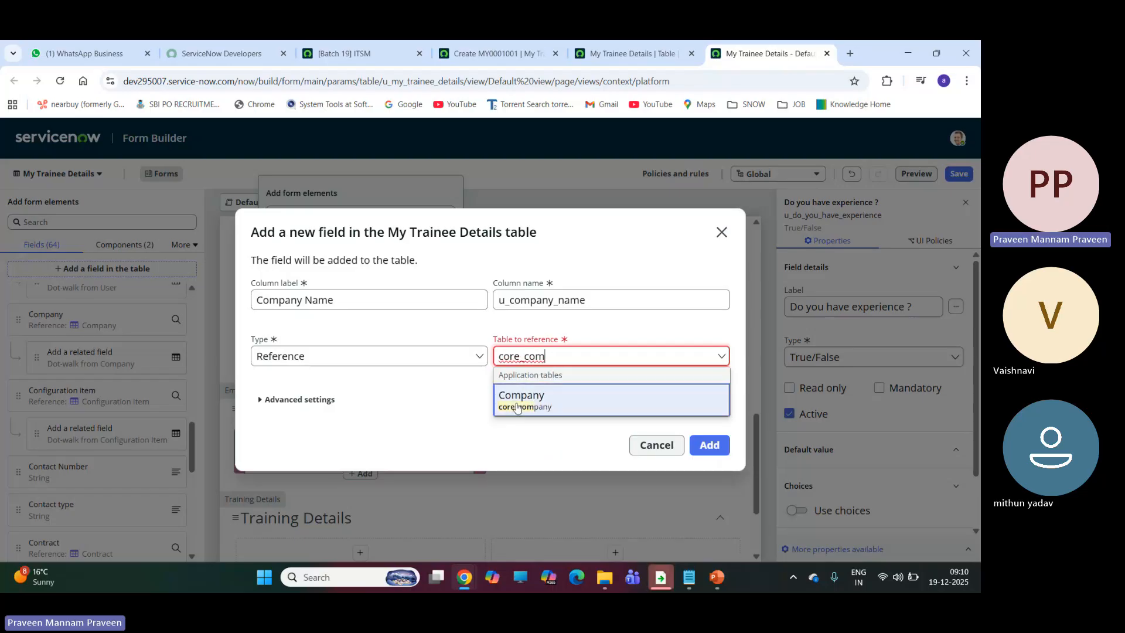
left_click(516, 404)
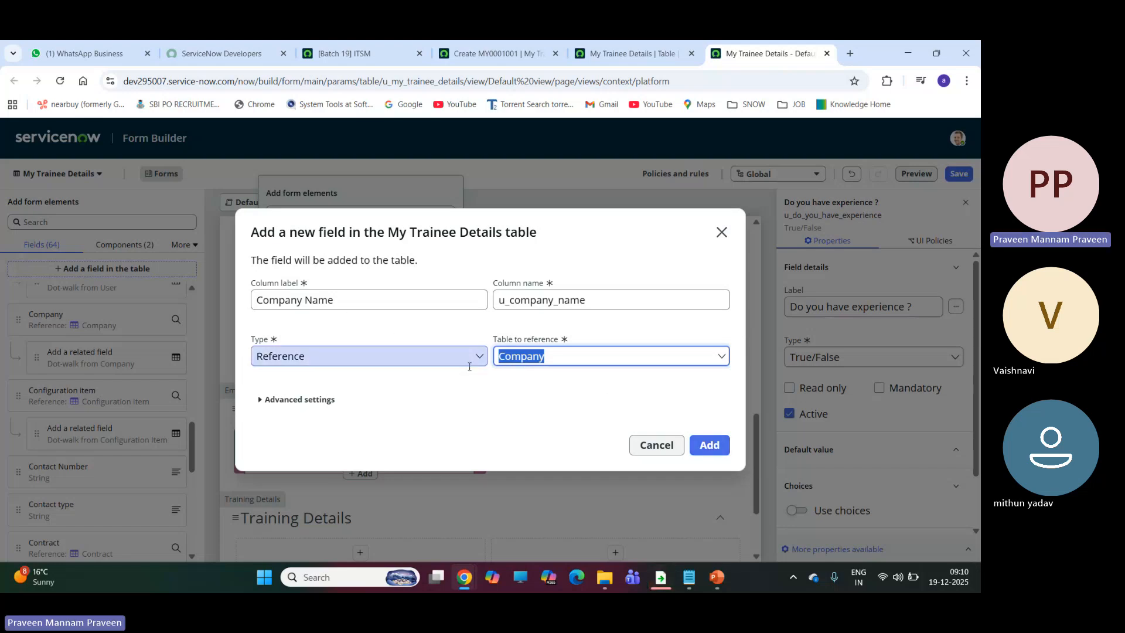
left_click(709, 447)
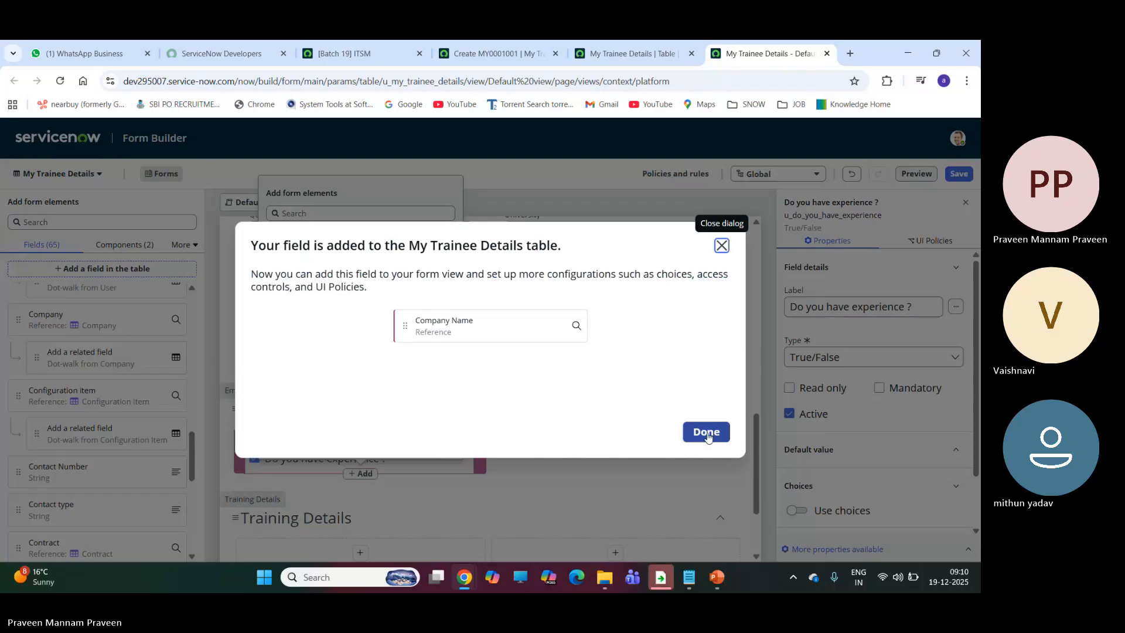
left_click(707, 435)
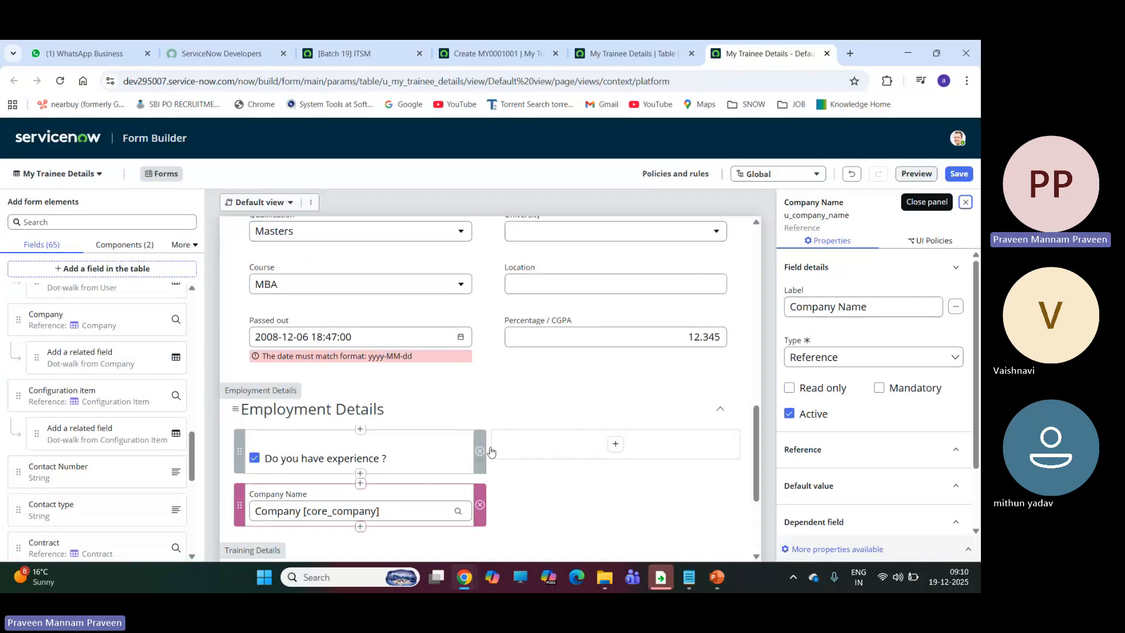
Step: Try enabling choices for the "Do you have experience ?" field in its properties
scroll(527, 390, "down", 1)
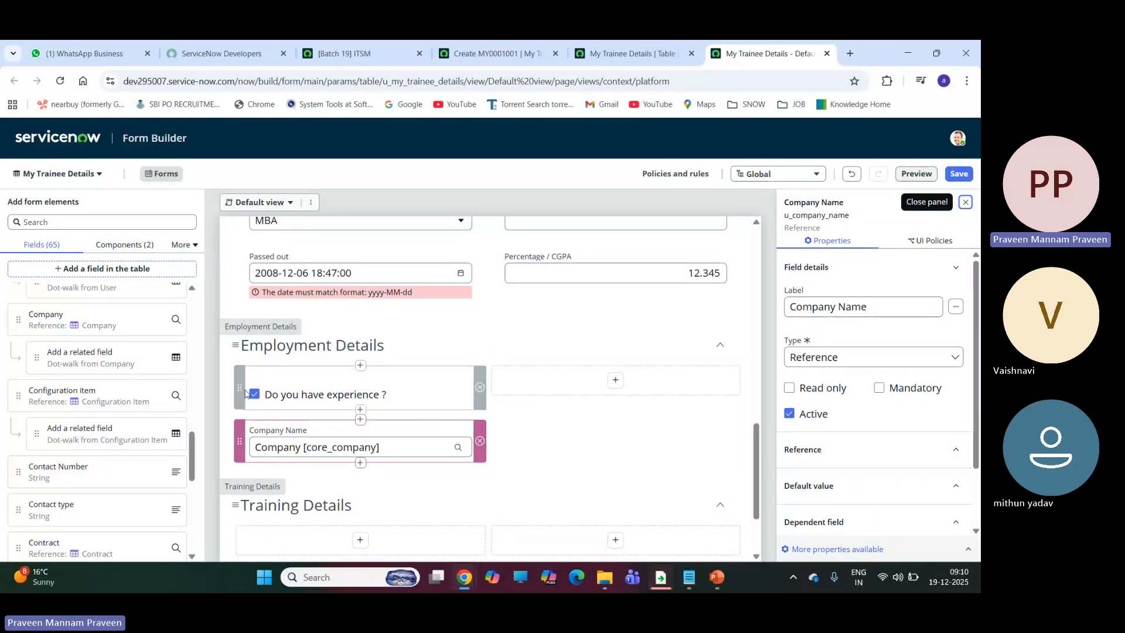
left_click(296, 381)
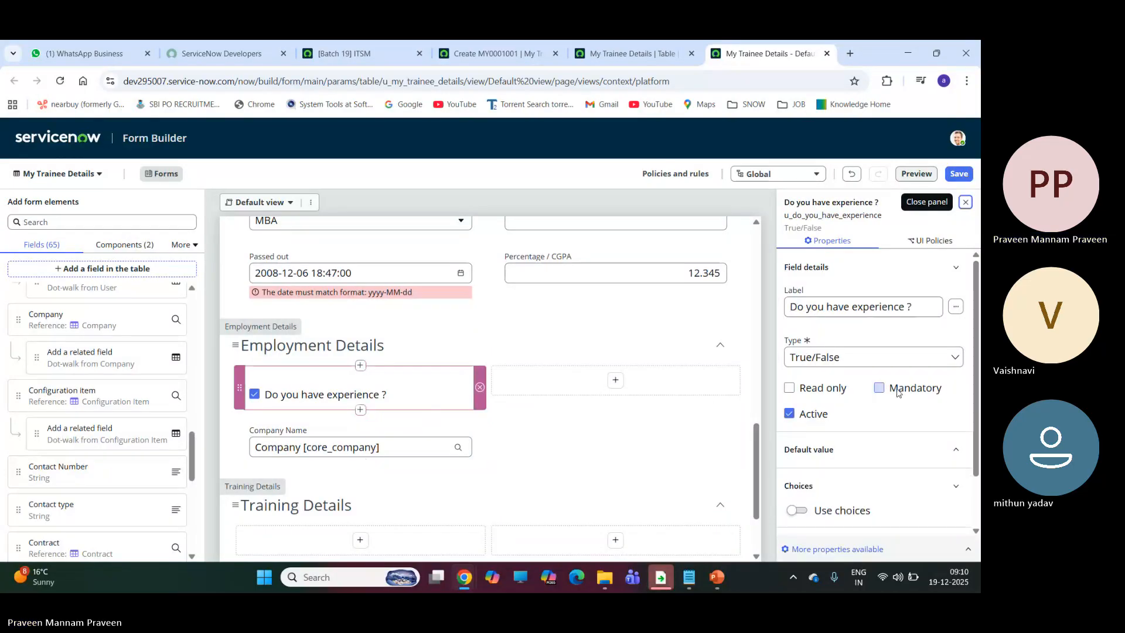
scroll(854, 333, "down", 1)
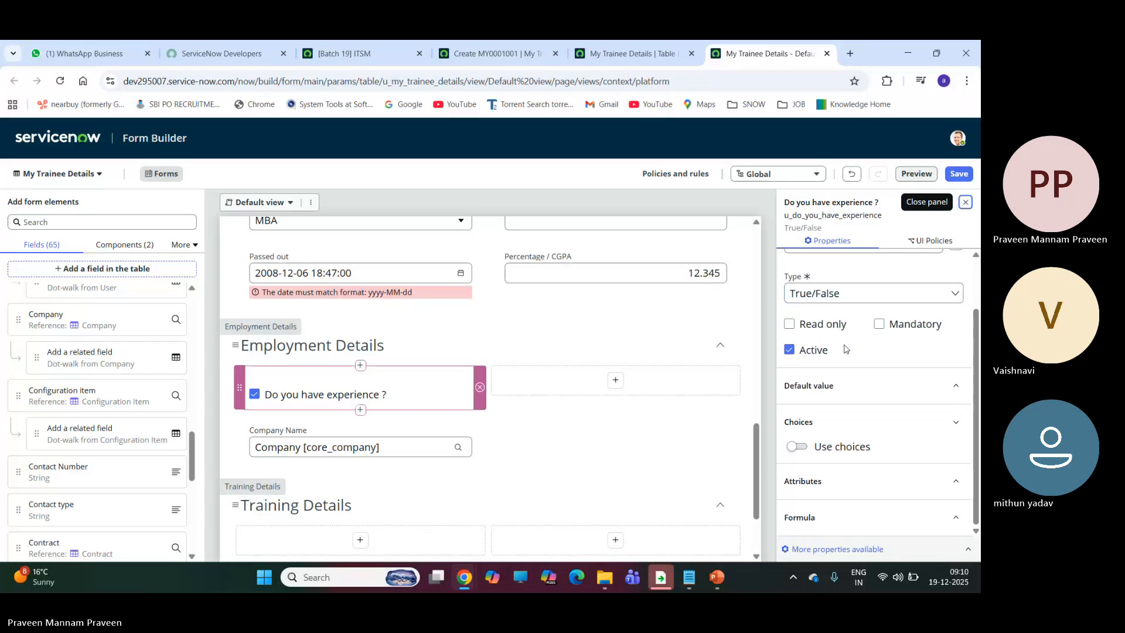
scroll(845, 361, "up", 1)
scroll(844, 361, "down", 1)
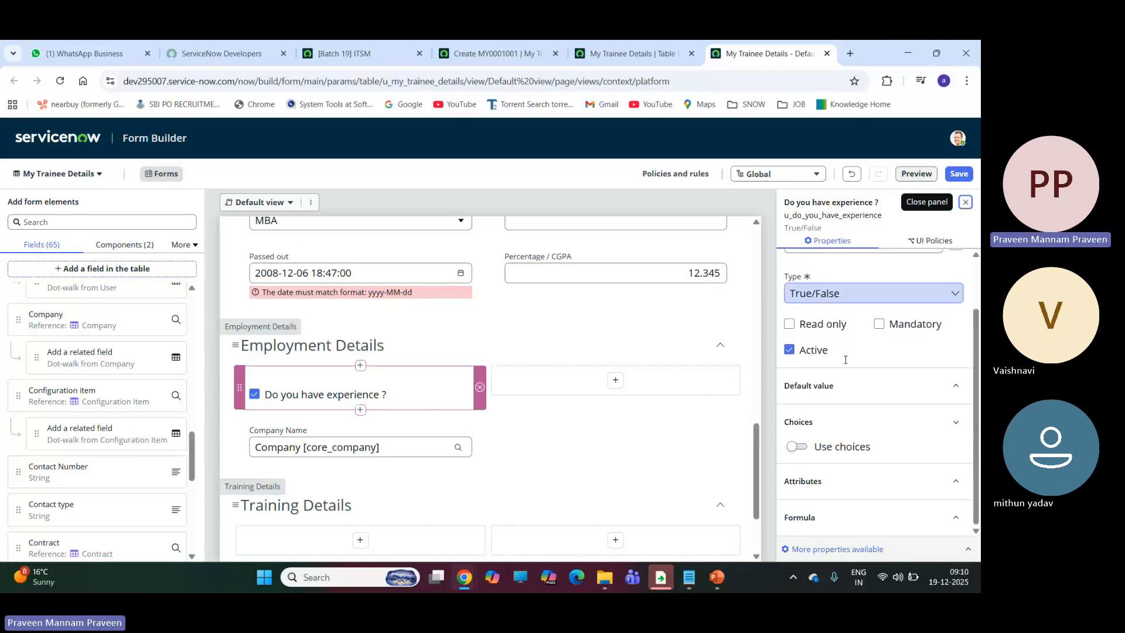
left_click(798, 447)
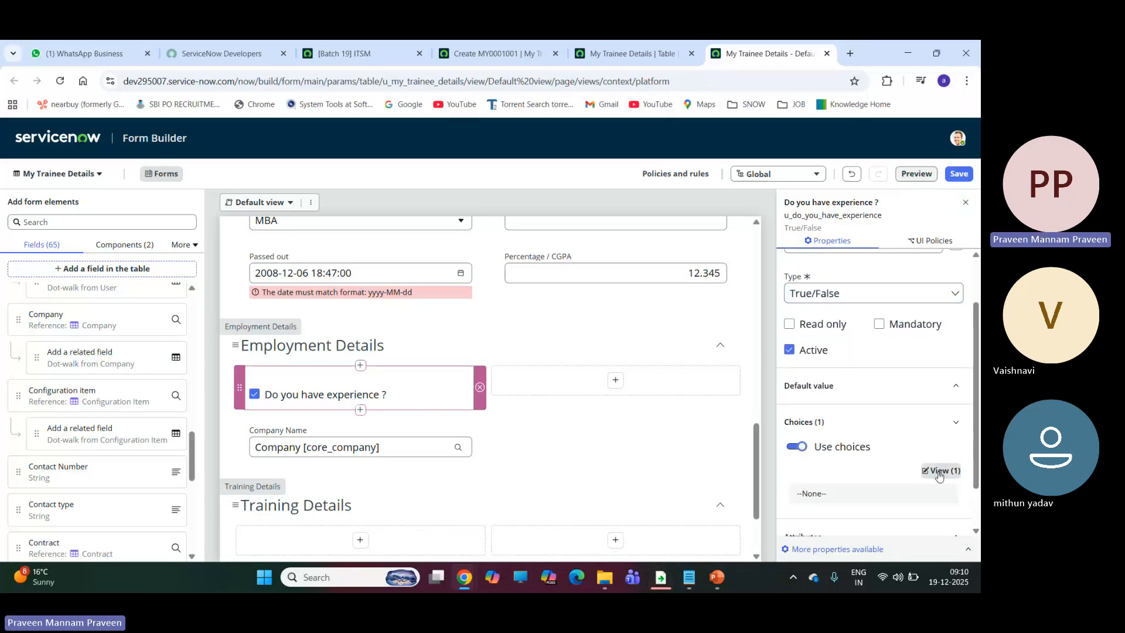
left_click(791, 449)
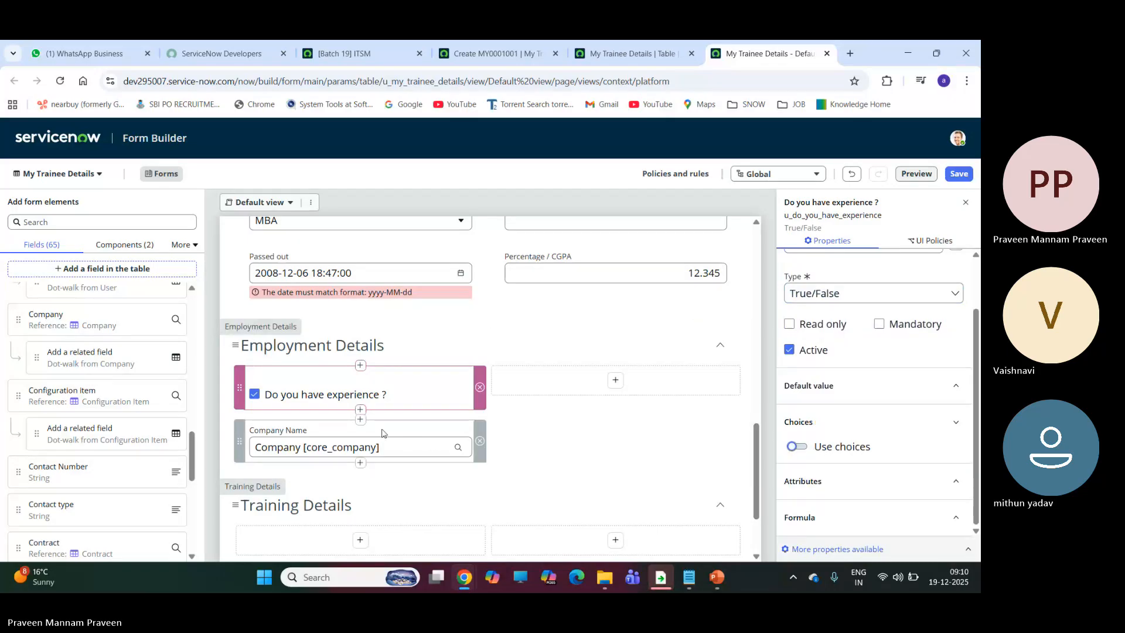
Step: Save the form with its new education and employment fields
left_click(959, 173)
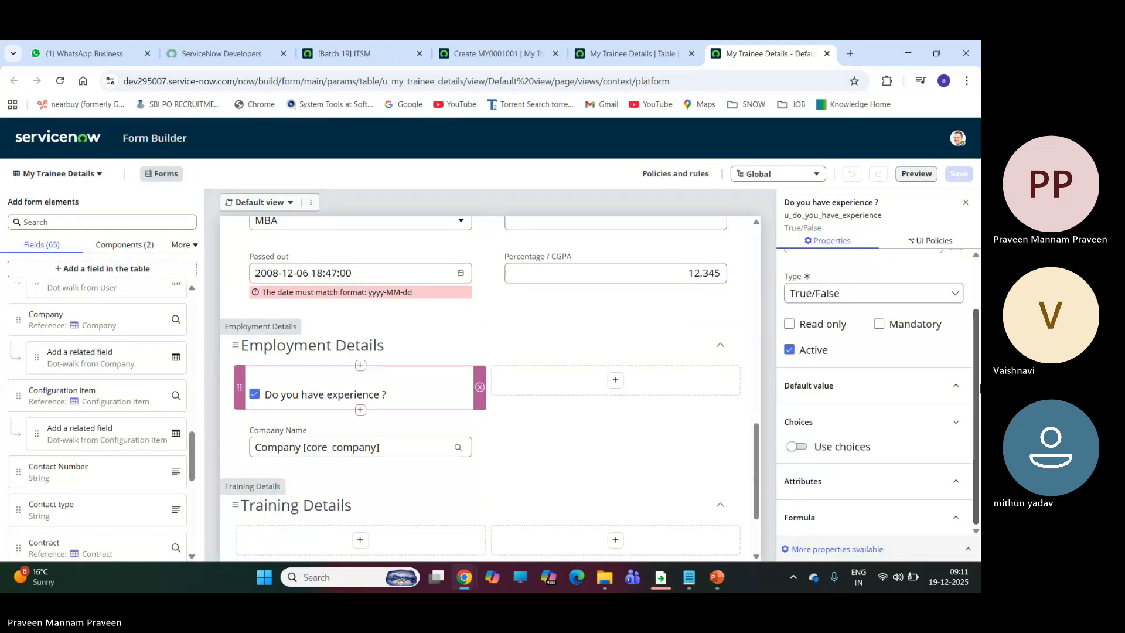
Step: Try enabling choices again for the experience field, checking its choice editor and label options
left_click(279, 384)
scroll(872, 340, "down", 1)
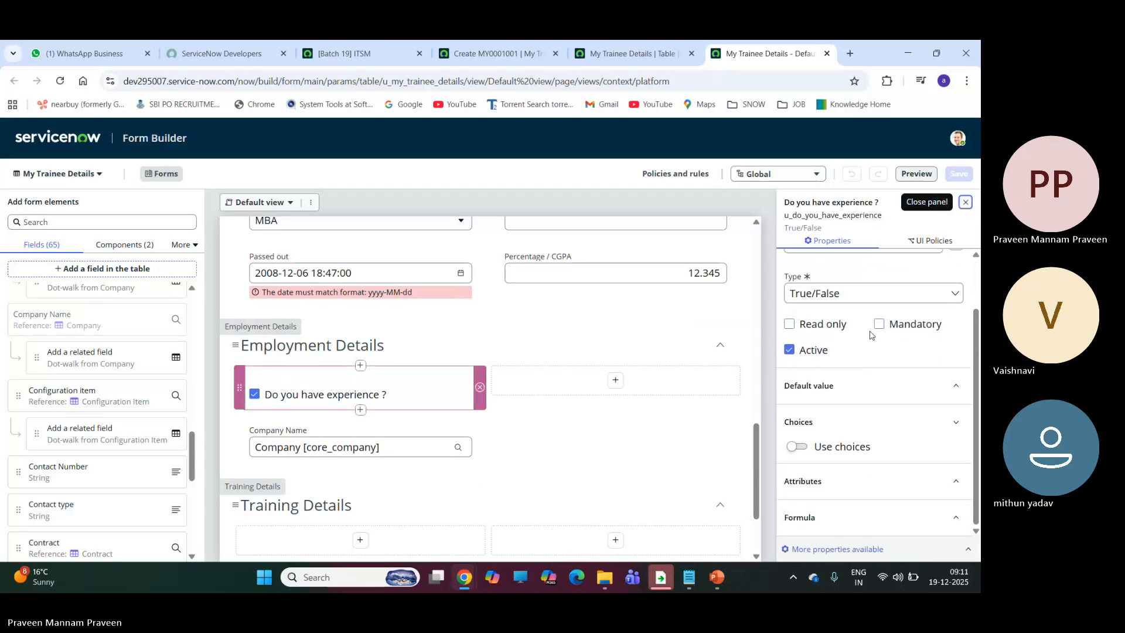
left_click(798, 447)
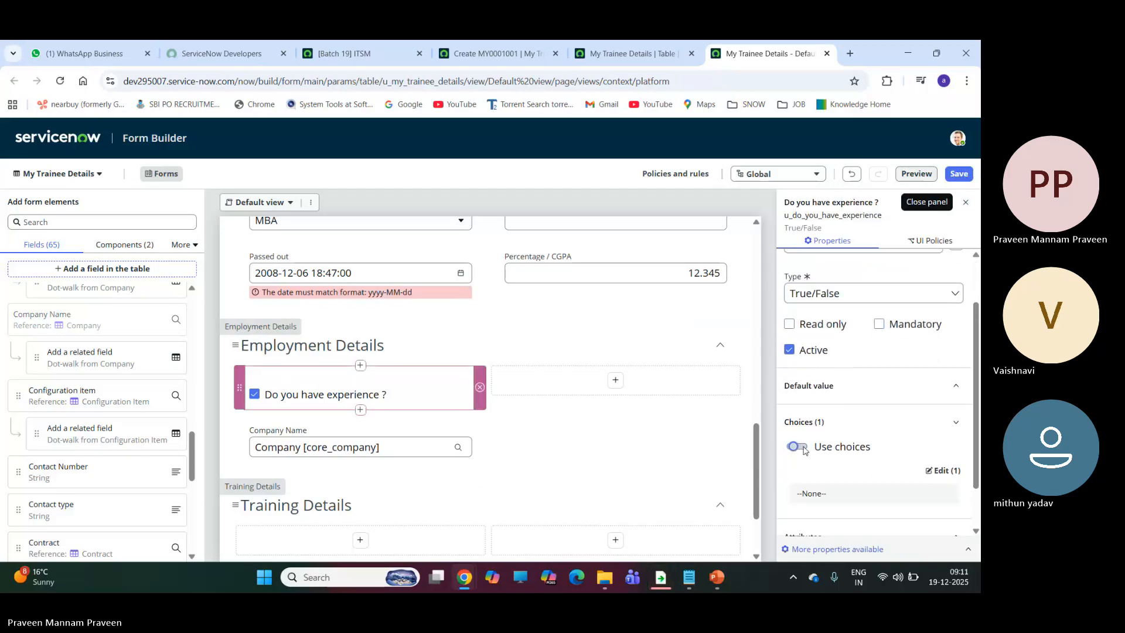
left_click(943, 471)
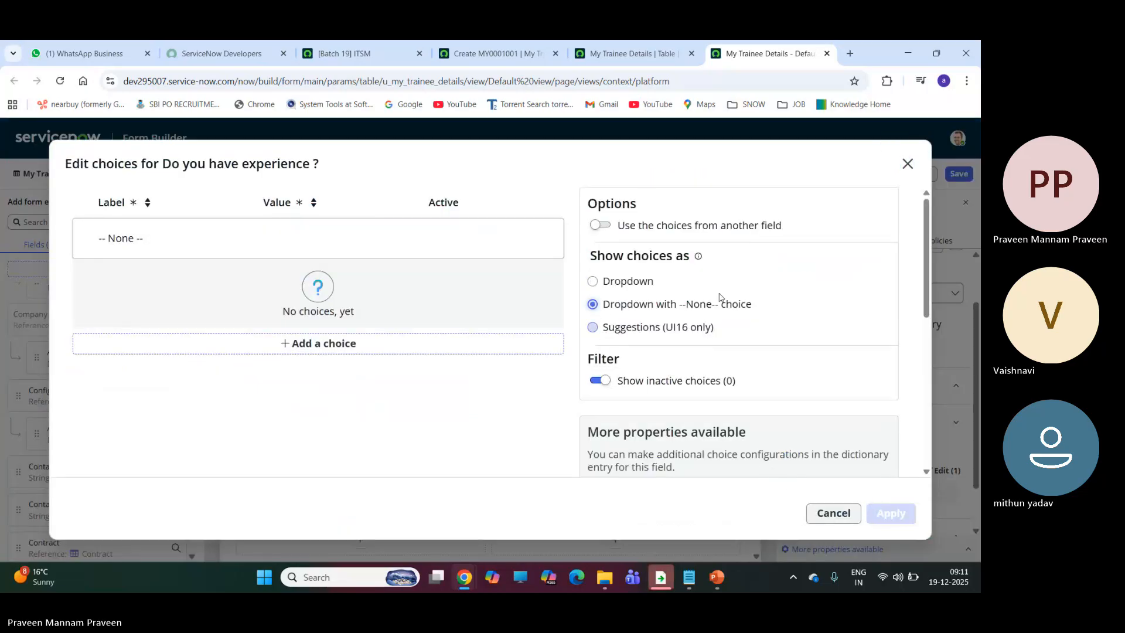
left_click(907, 165)
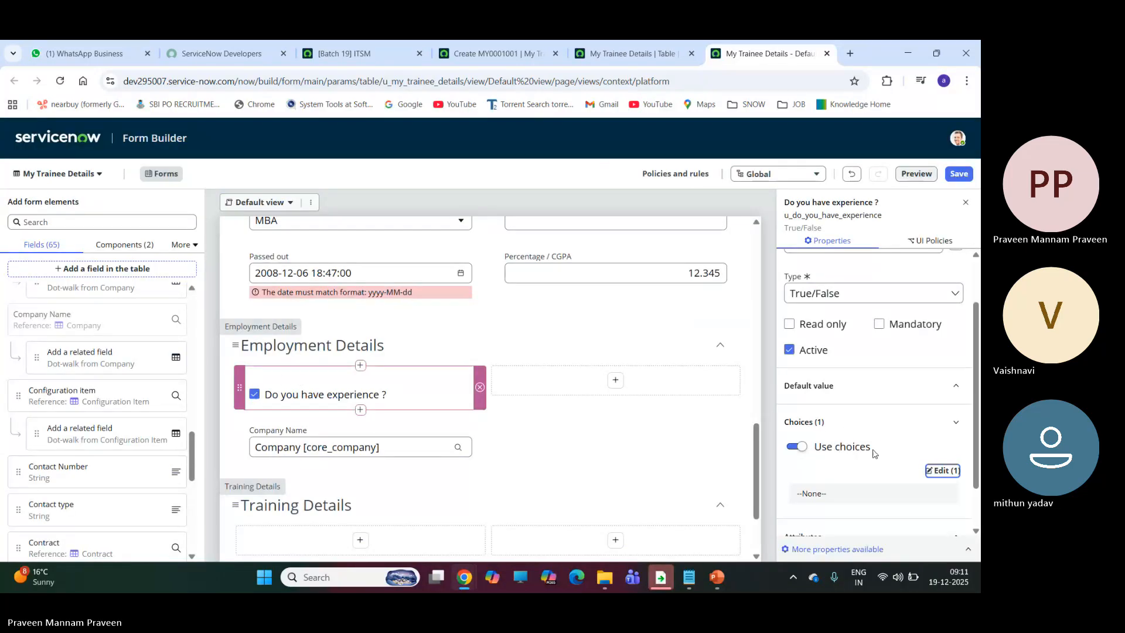
left_click(826, 449)
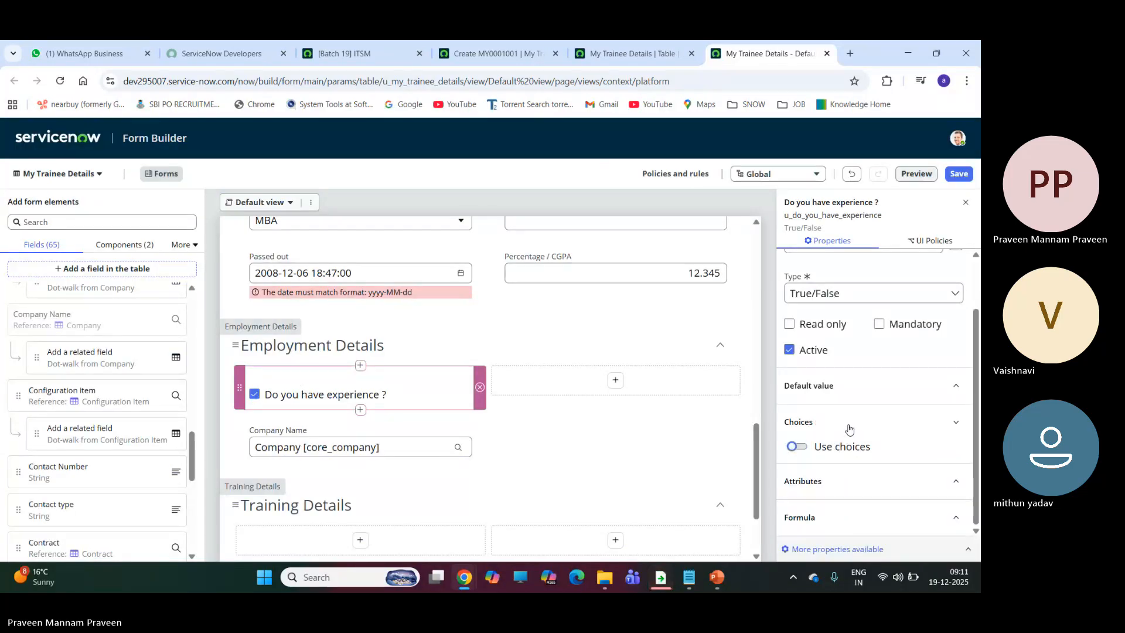
scroll(852, 491, "up", 2)
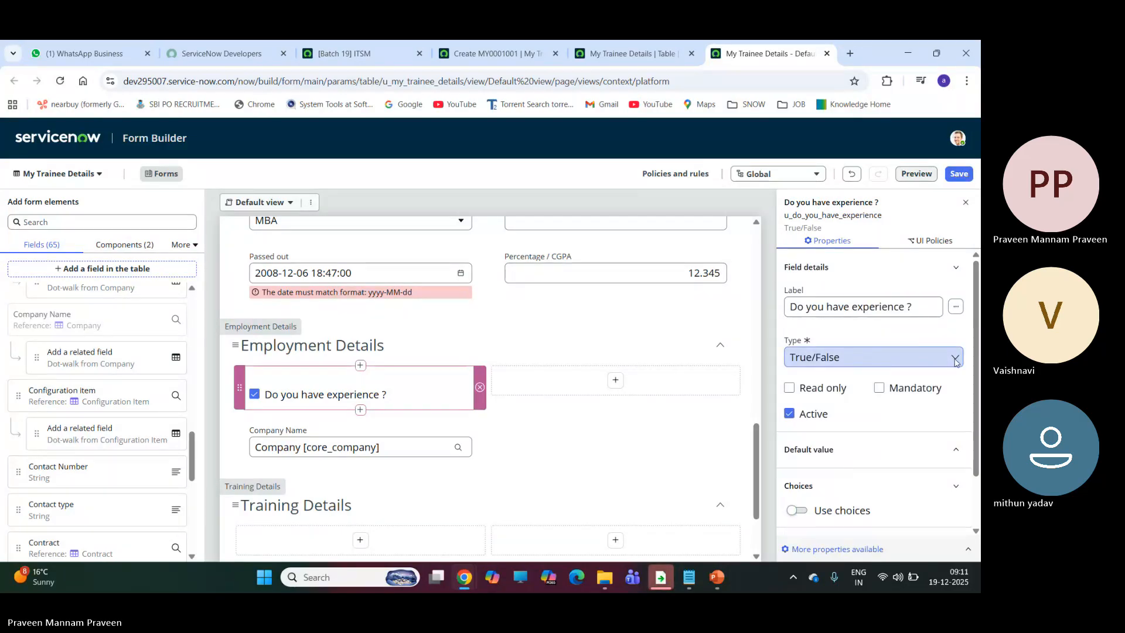
left_click(956, 309)
left_click(954, 336)
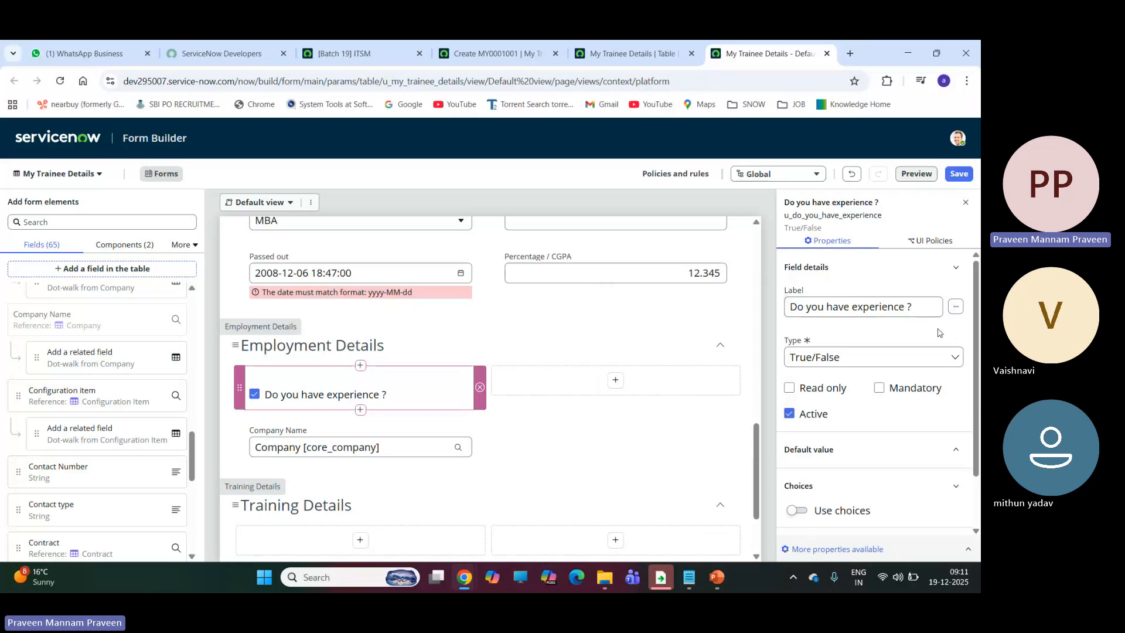
scroll(832, 399, "down", 2)
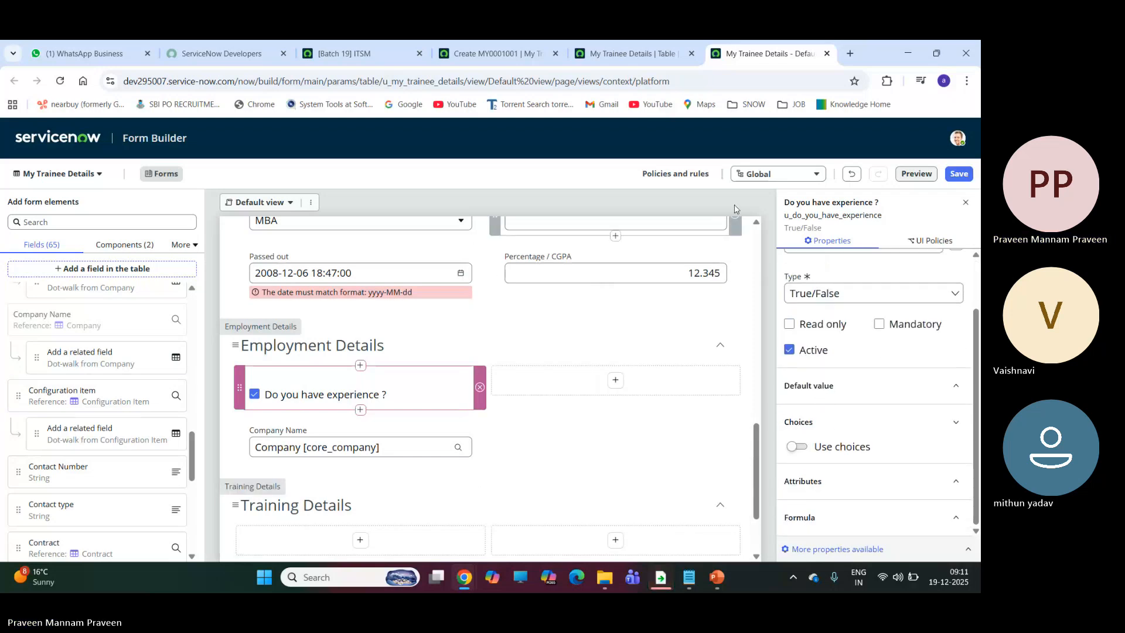
Step: Save the form layout and reload the new My Trainee Details record to show its Education Details section
left_click(959, 173)
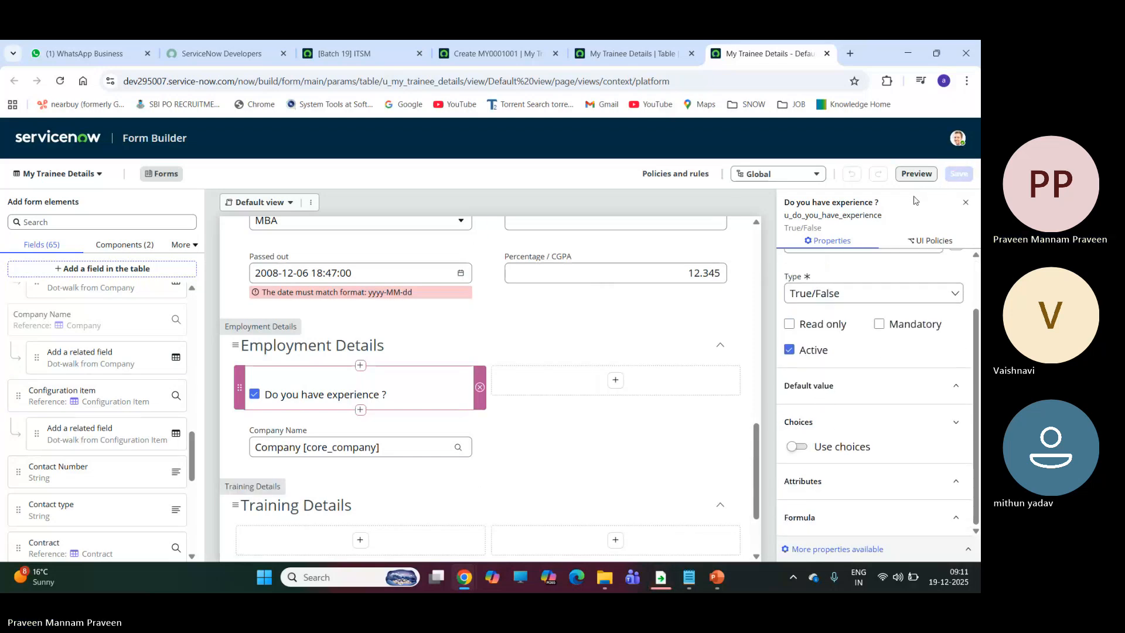
left_click(516, 50)
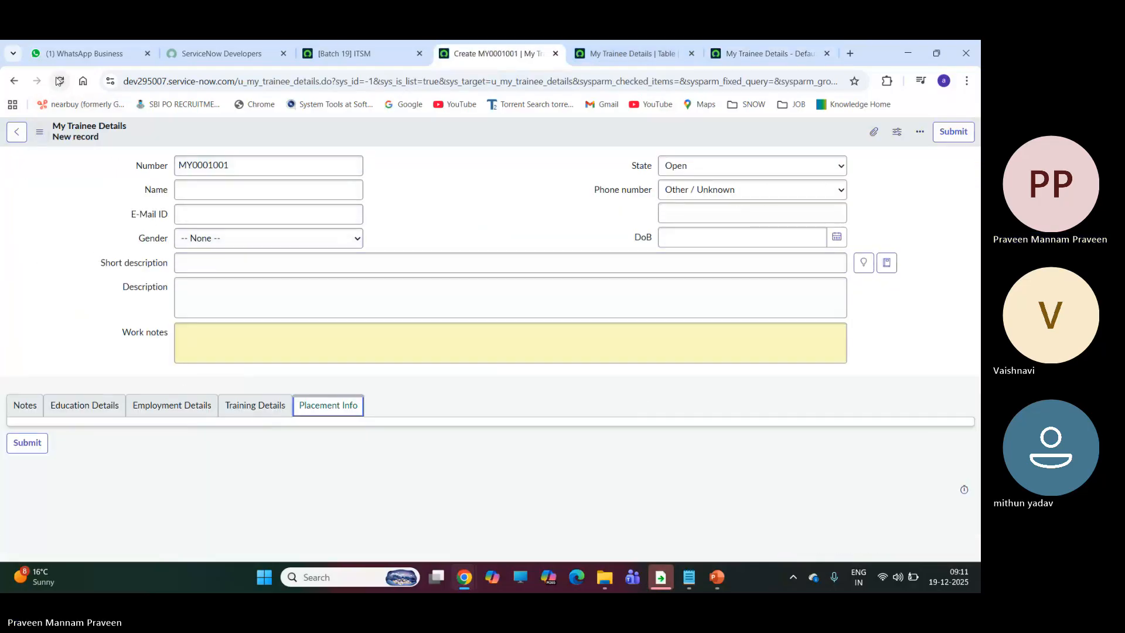
left_click(60, 81)
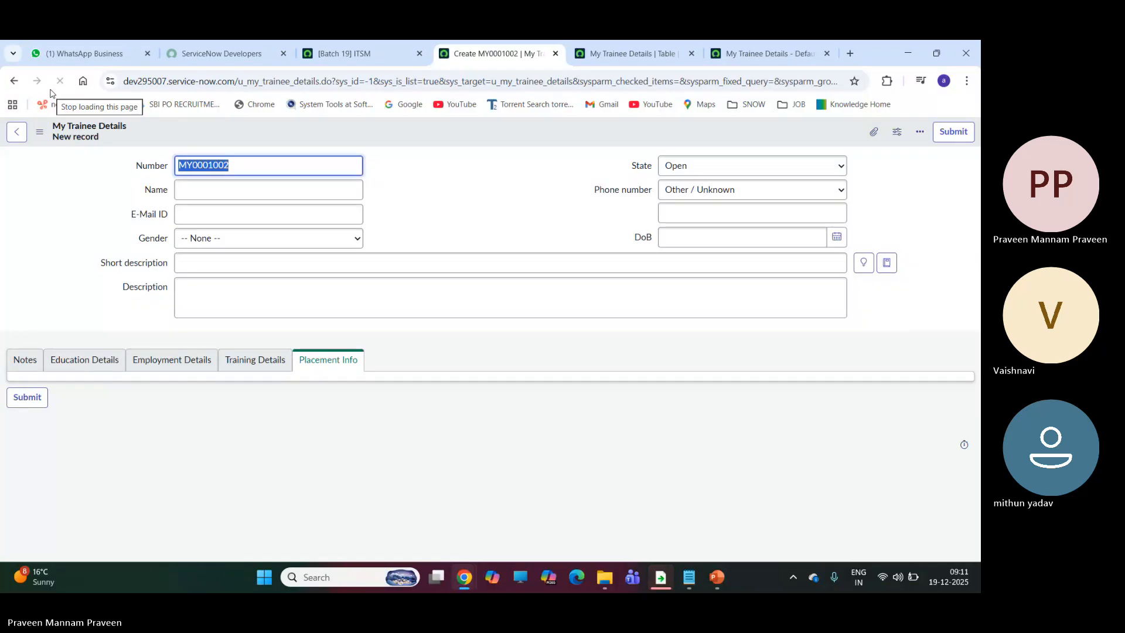
left_click(82, 360)
Step: Set the new record's Qualification to Masters and its Course to MSC
left_click(219, 392)
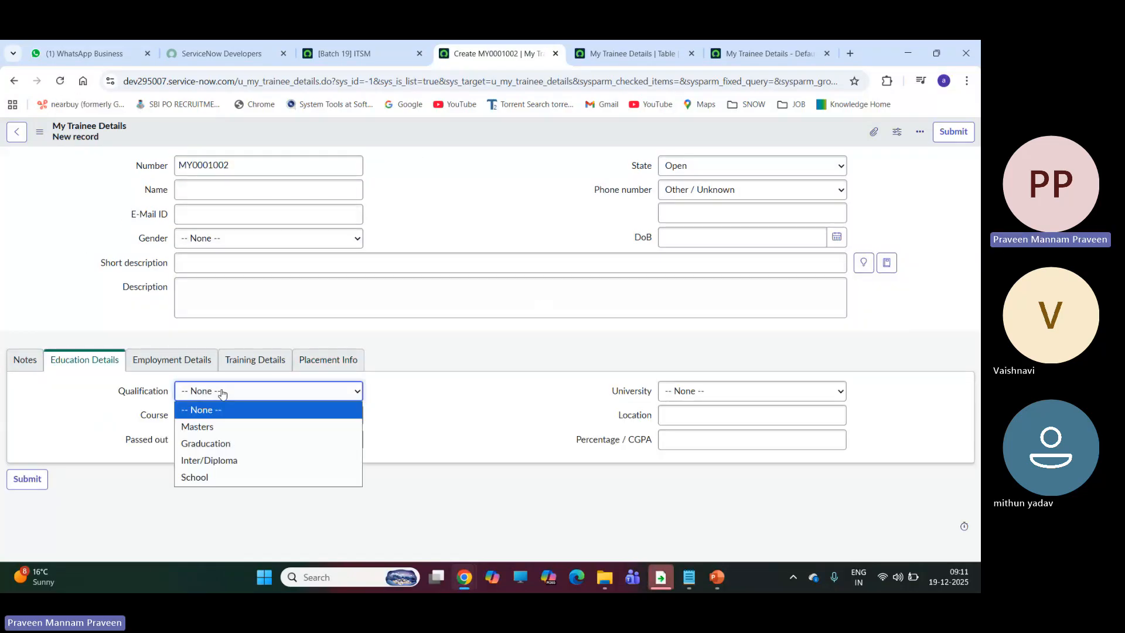
left_click(198, 428)
left_click(226, 416)
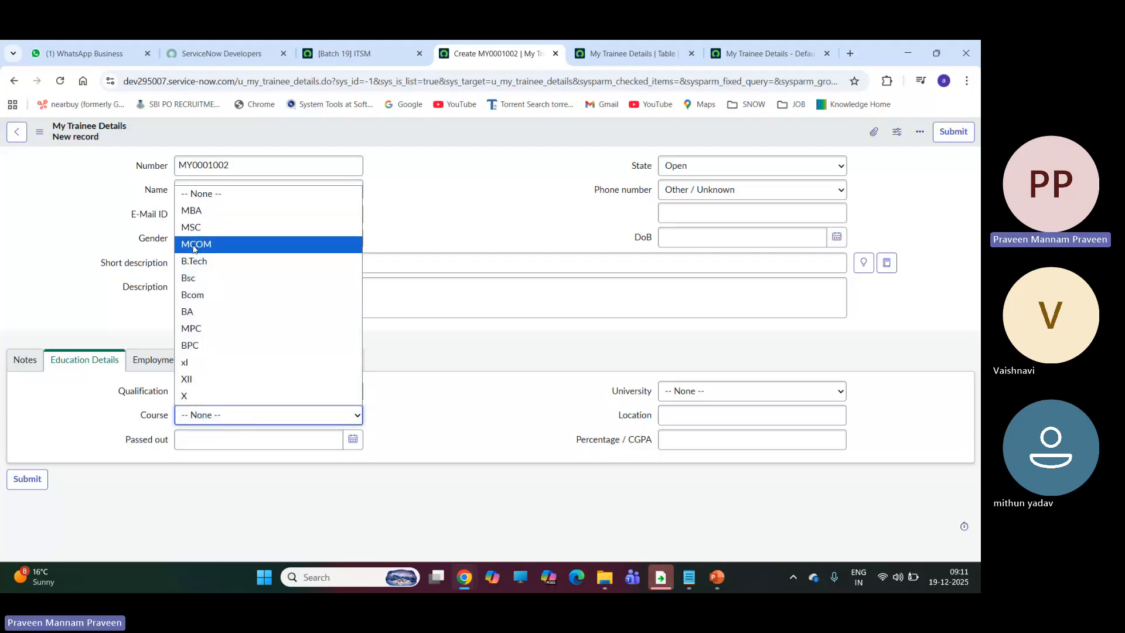
left_click(196, 230)
Step: Change the new record's Qualification to Graducation and its Course to B.Tech
left_click(211, 392)
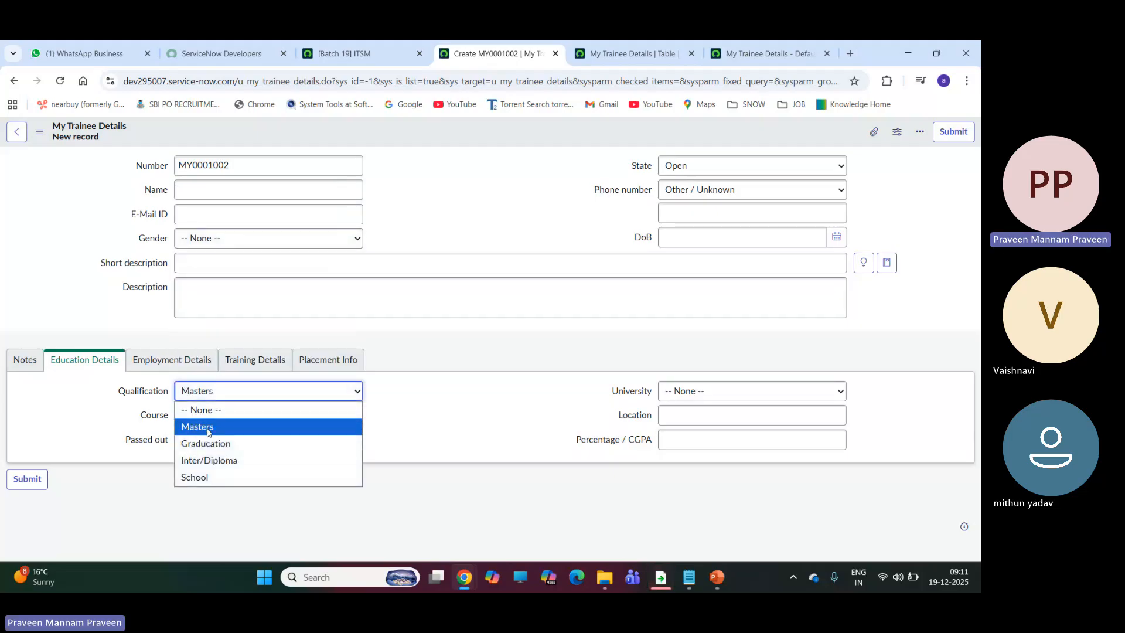
left_click(208, 443)
left_click(229, 417)
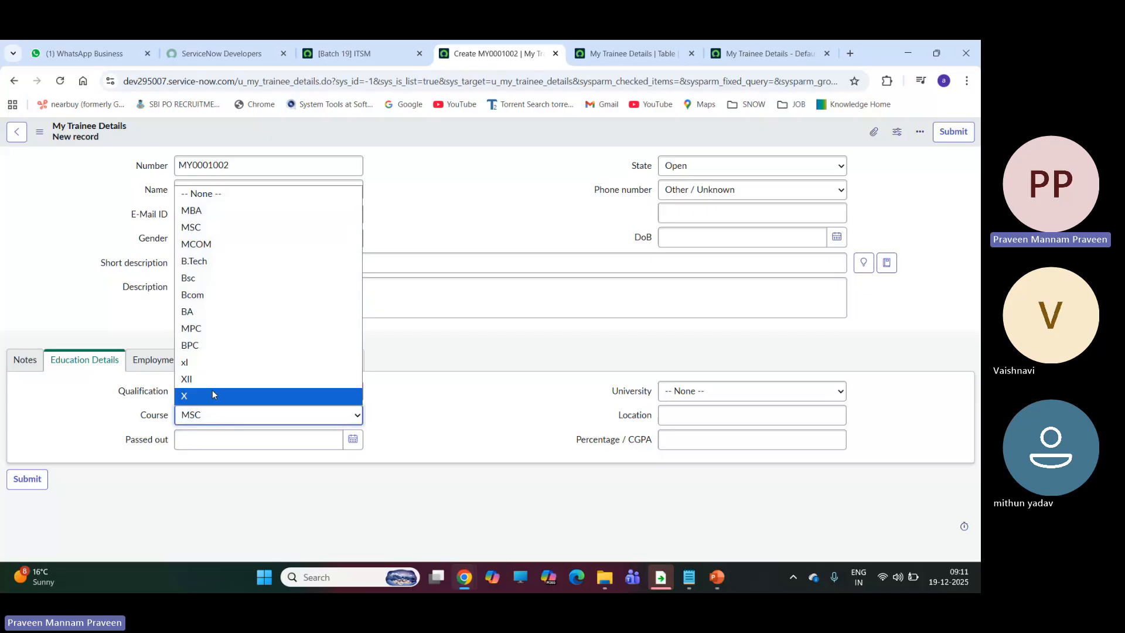
left_click(195, 260)
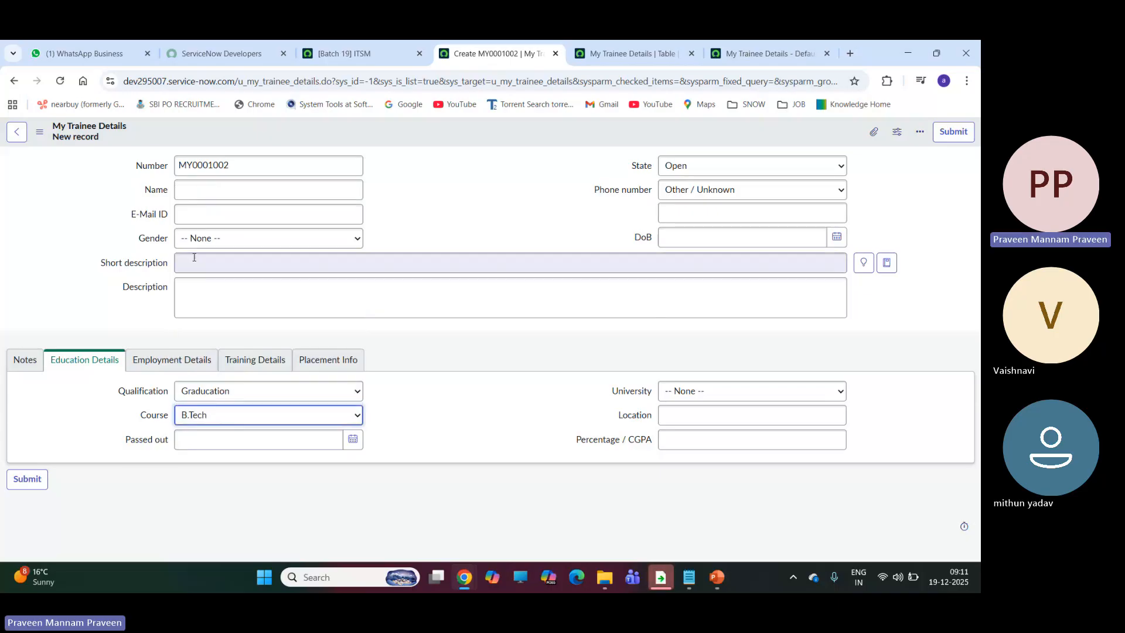
Step: Set the Passed out date to today, 2025-12-18, and check the University choices and the Location and Percentage / CGPA fields
left_click(349, 445)
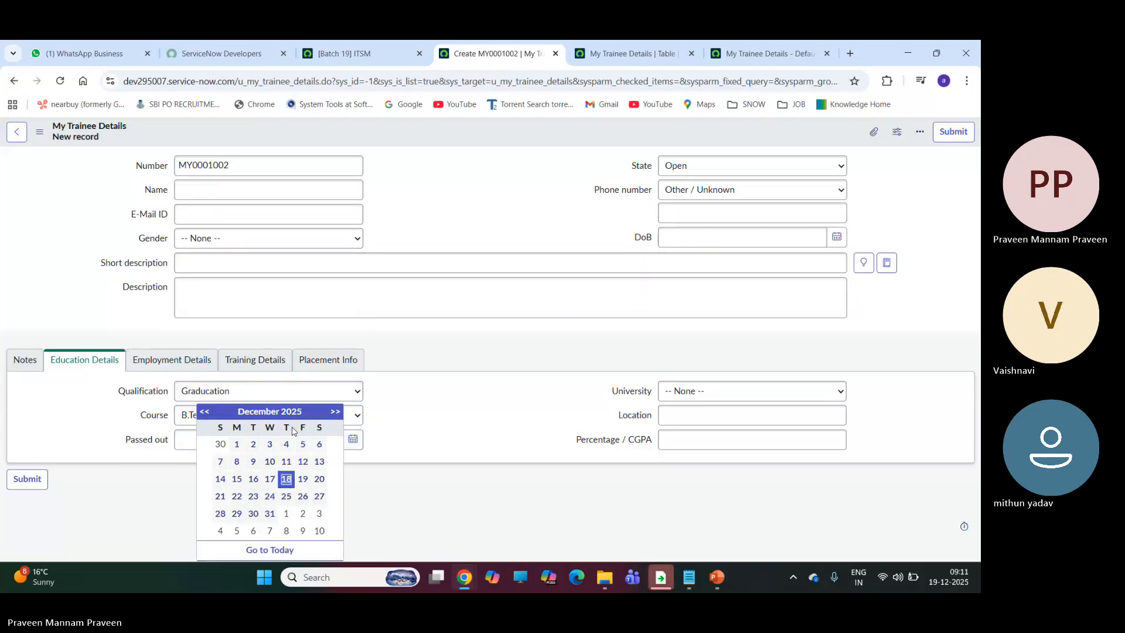
left_click(265, 551)
left_click(685, 390)
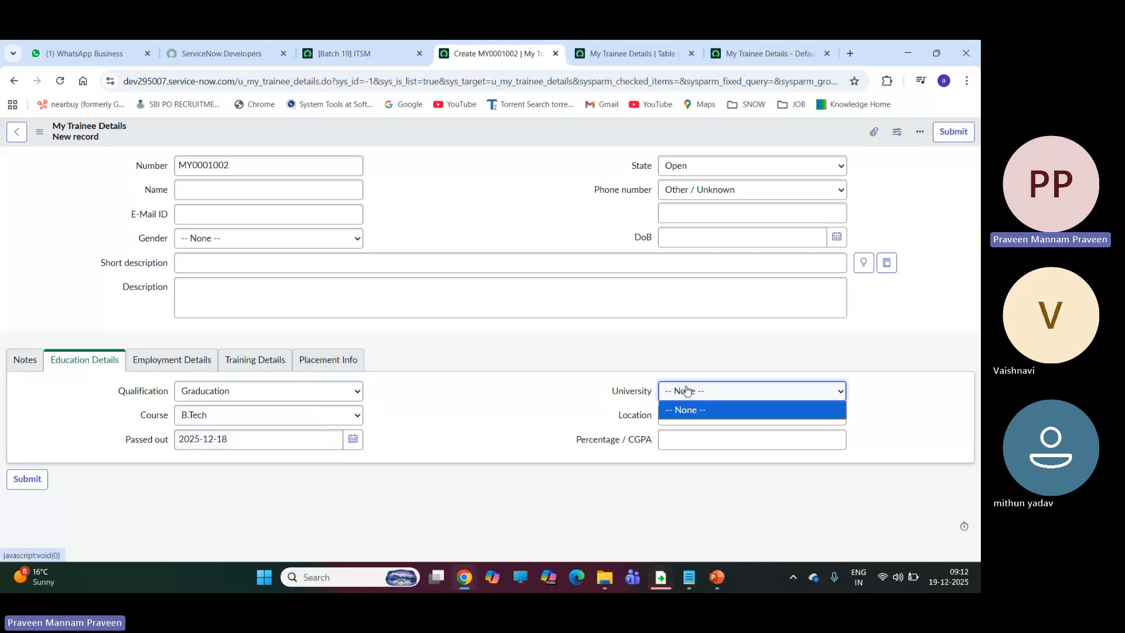
left_click(575, 427)
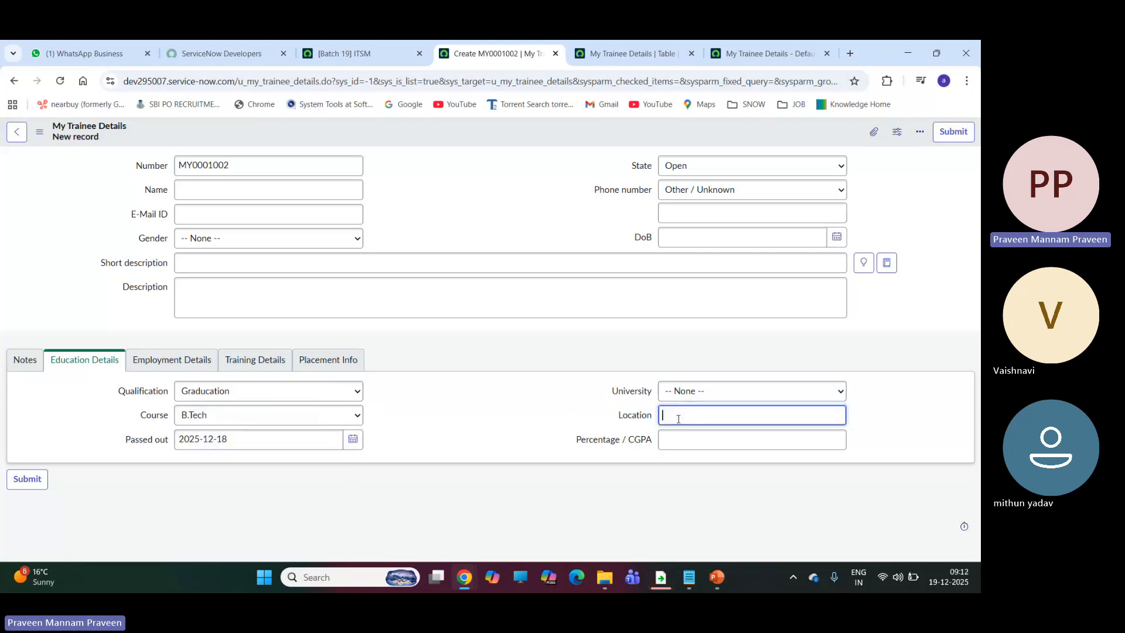
left_click(671, 446)
Step: Mark the trainee as having experience in the Employment Details section and check the Company Name field
left_click(172, 359)
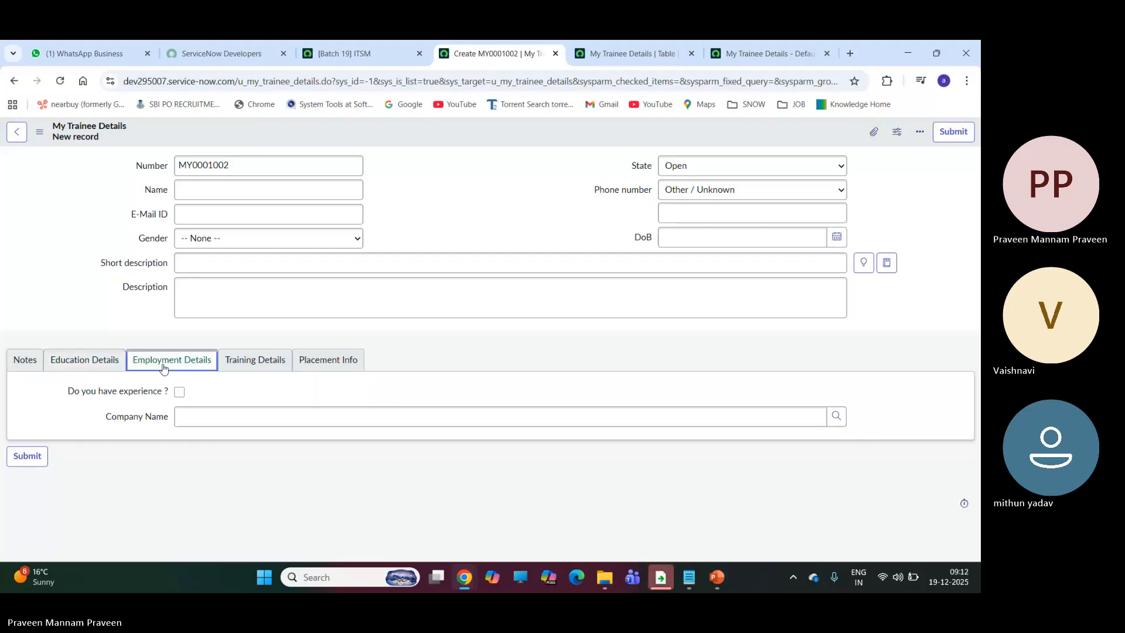
left_click(179, 392)
left_click(196, 416)
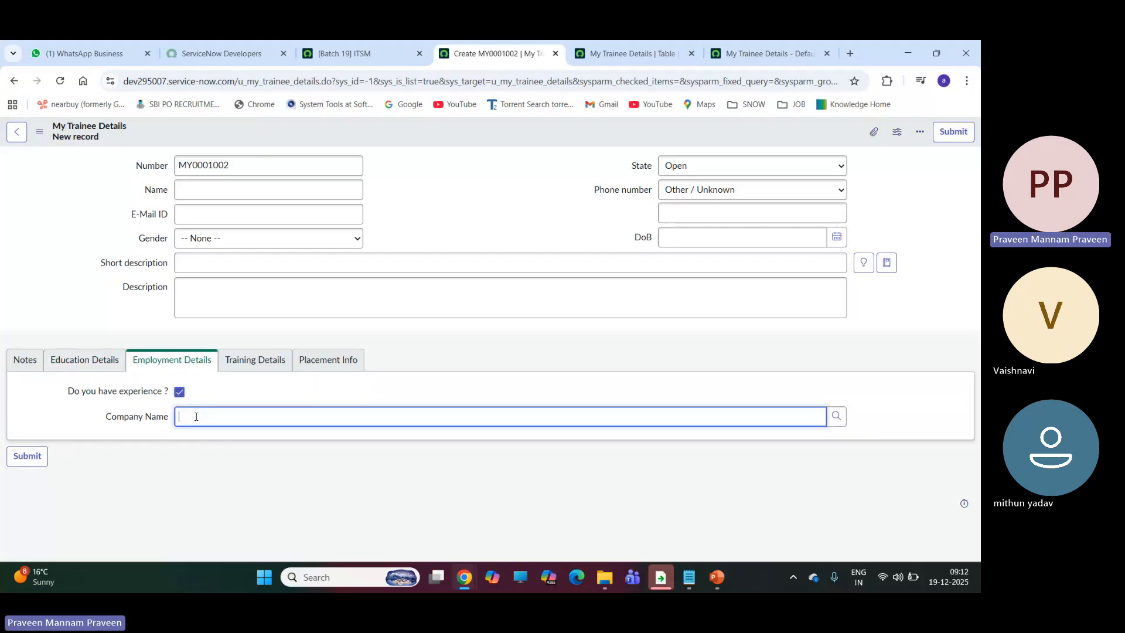
Step: Review the record's Training Details, Placement Info, Education Details and Employment Details sections
left_click(255, 359)
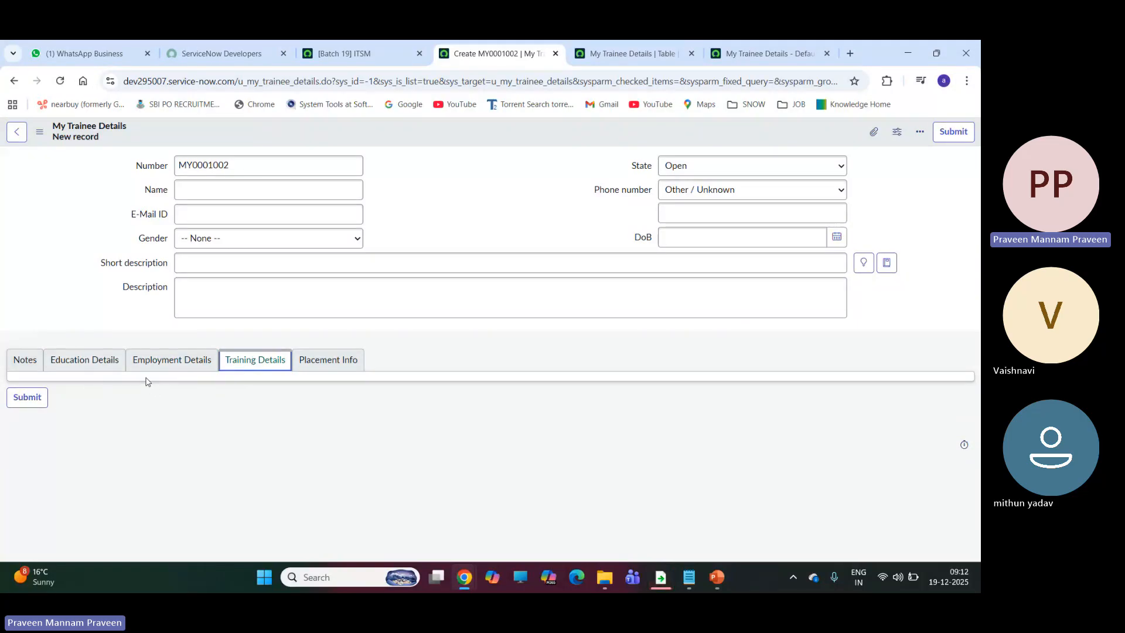
left_click(326, 359)
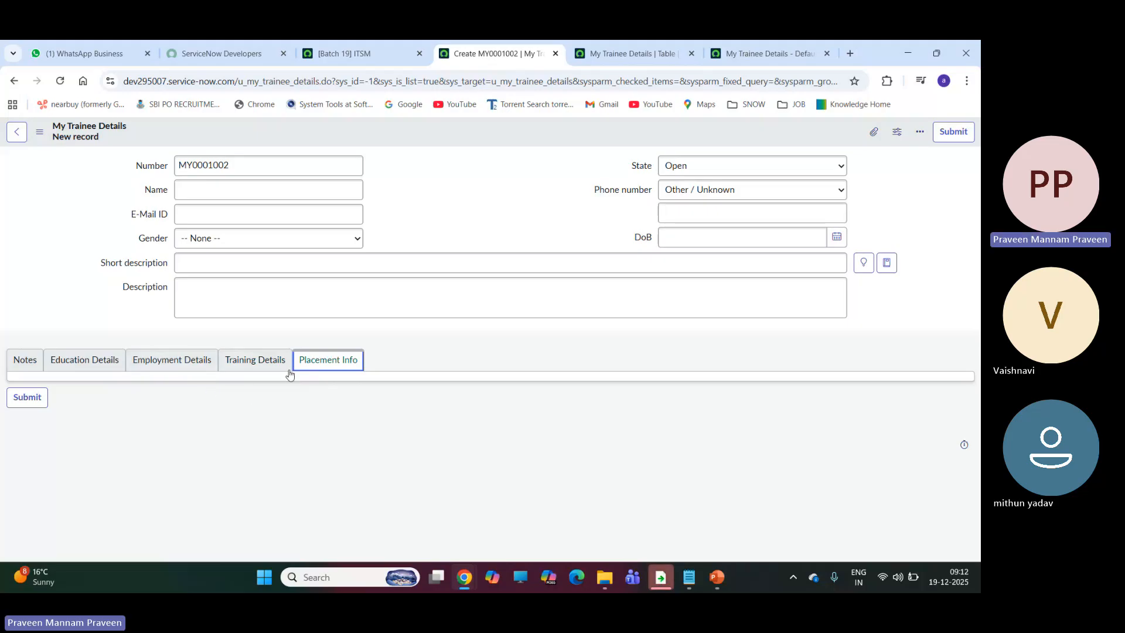
left_click(101, 358)
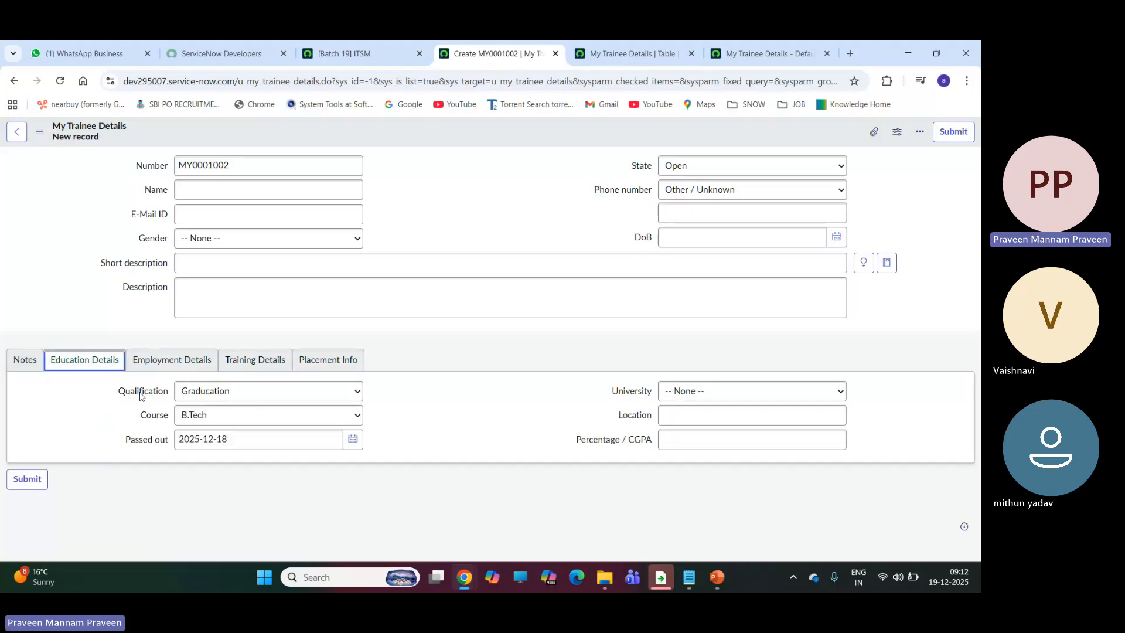
left_click(197, 367)
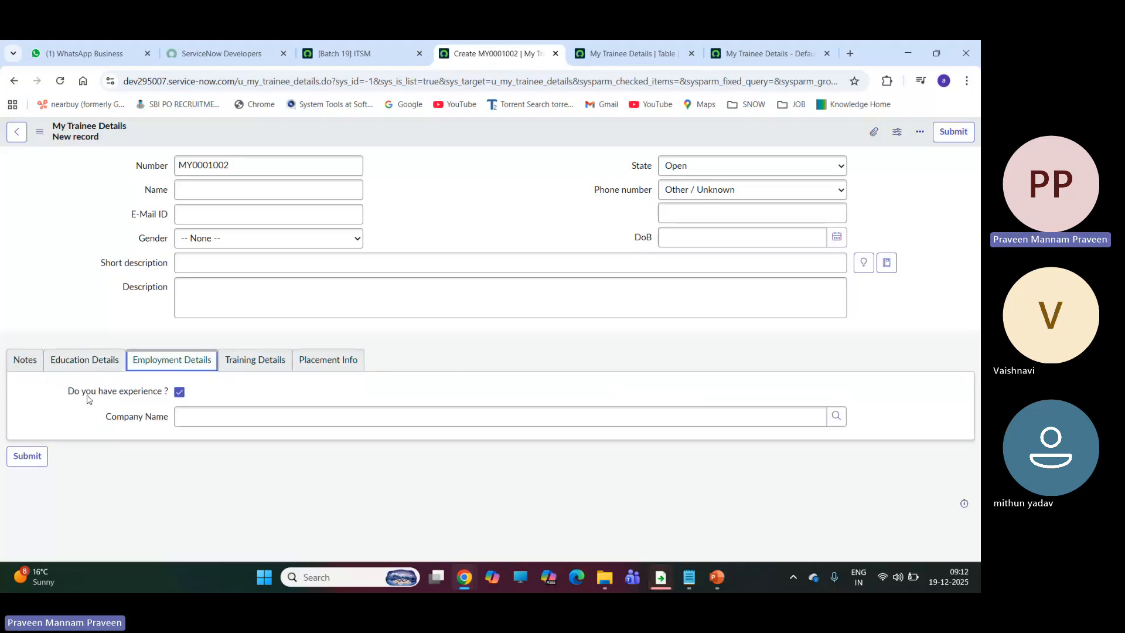
left_click(329, 364)
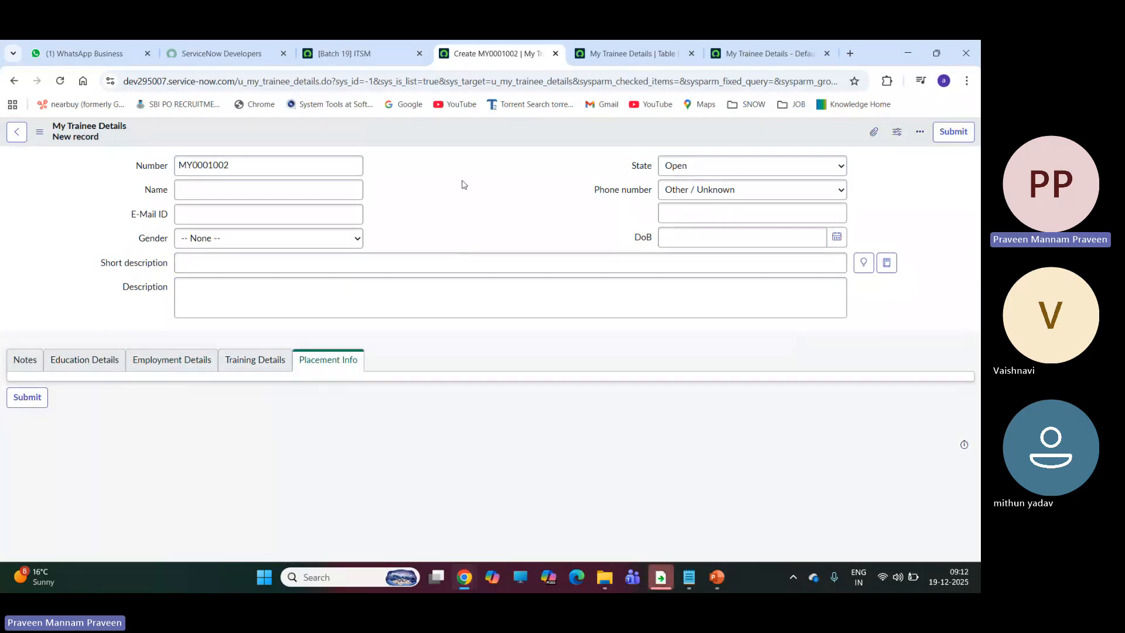
Step: In the Form Builder layout, move the DoB field between E-Mail ID and Gender
left_click(757, 51)
scroll(528, 381, "up", 5)
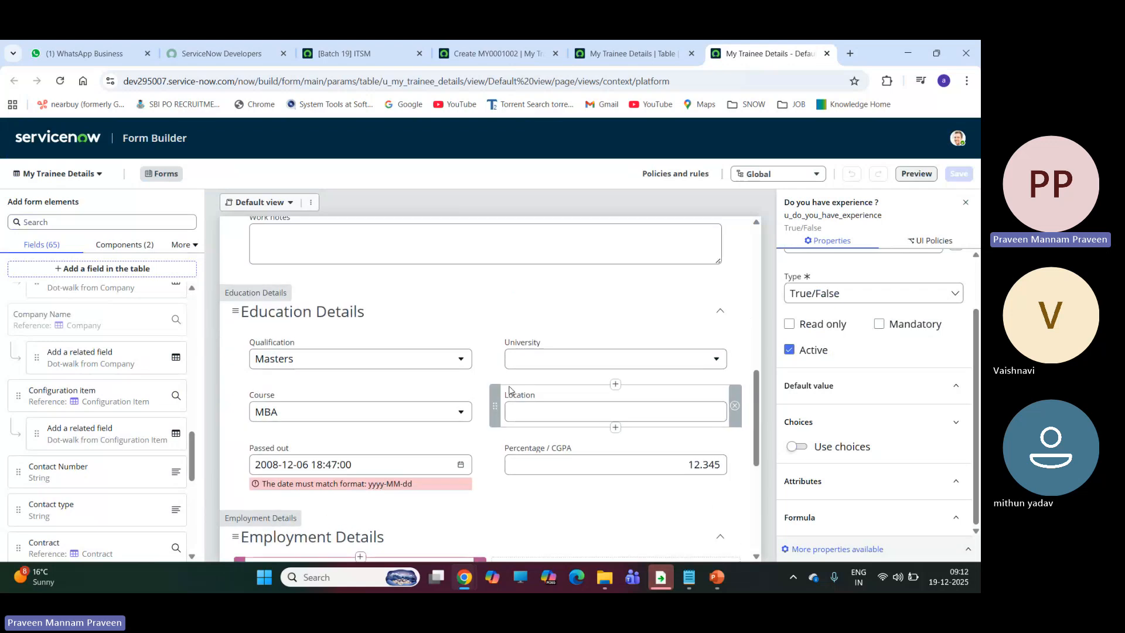
scroll(507, 387, "up", 4)
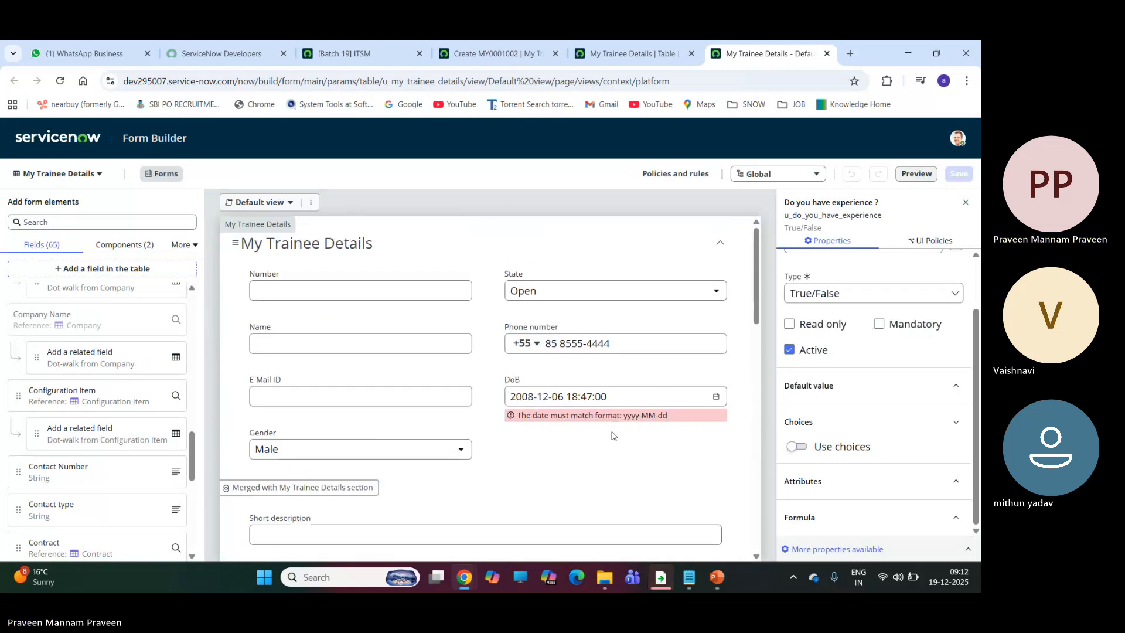
left_click(497, 375)
left_click_drag(497, 375, 395, 437)
left_click_drag(279, 421, 221, 416)
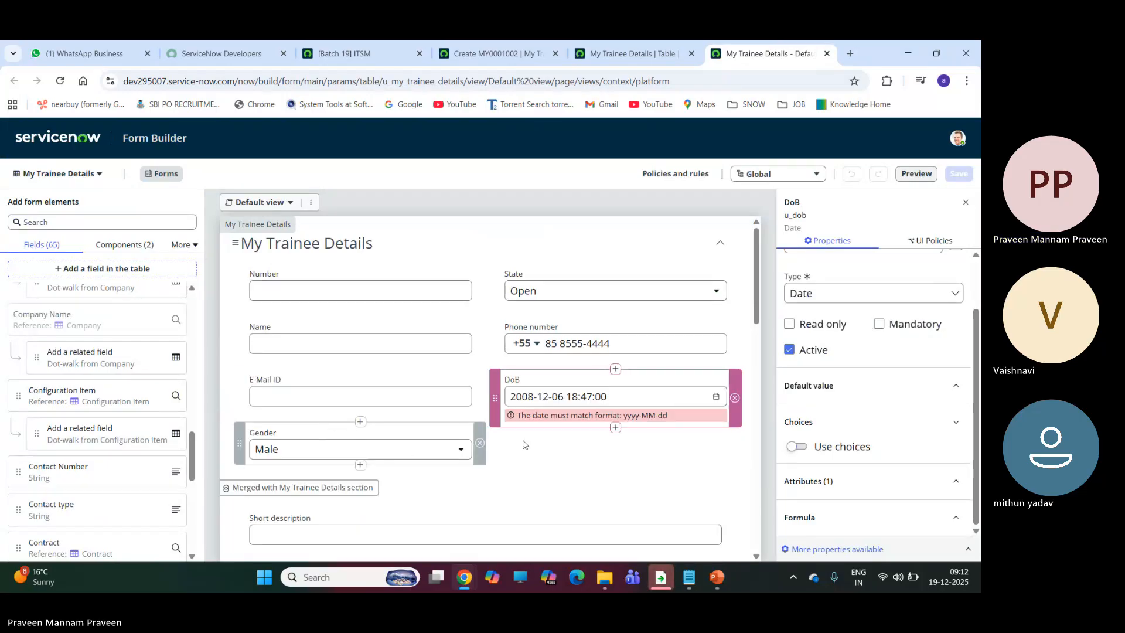
left_click_drag(489, 375, 703, 402)
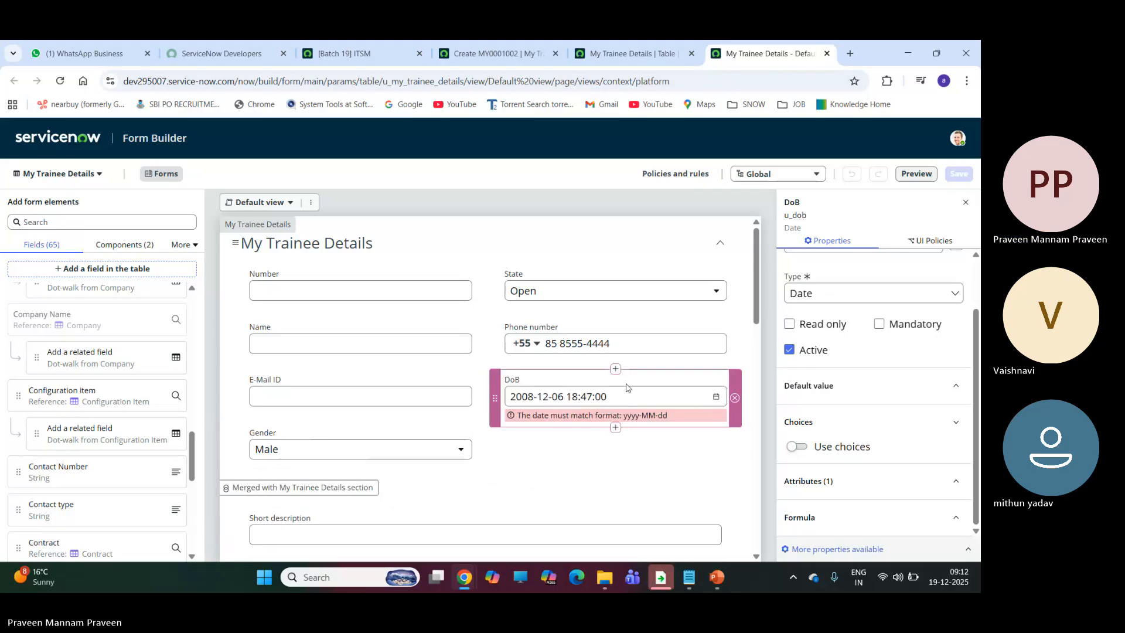
left_click_drag(494, 377, 289, 424)
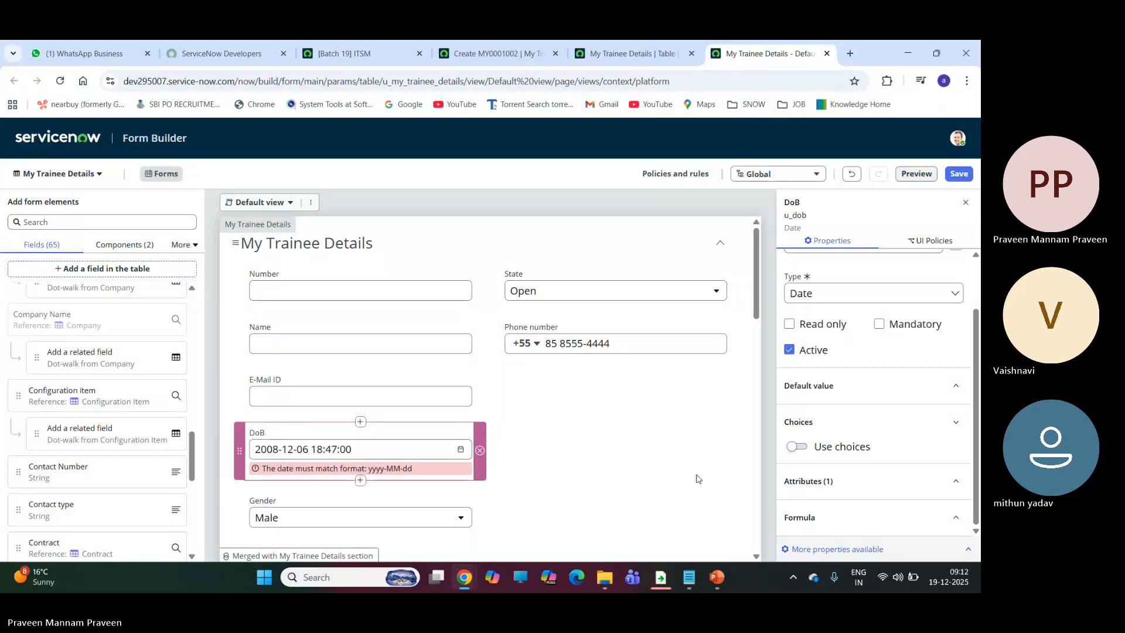
Step: Start a new table field below Phone number with the column label "Profile pic"
left_click(601, 347)
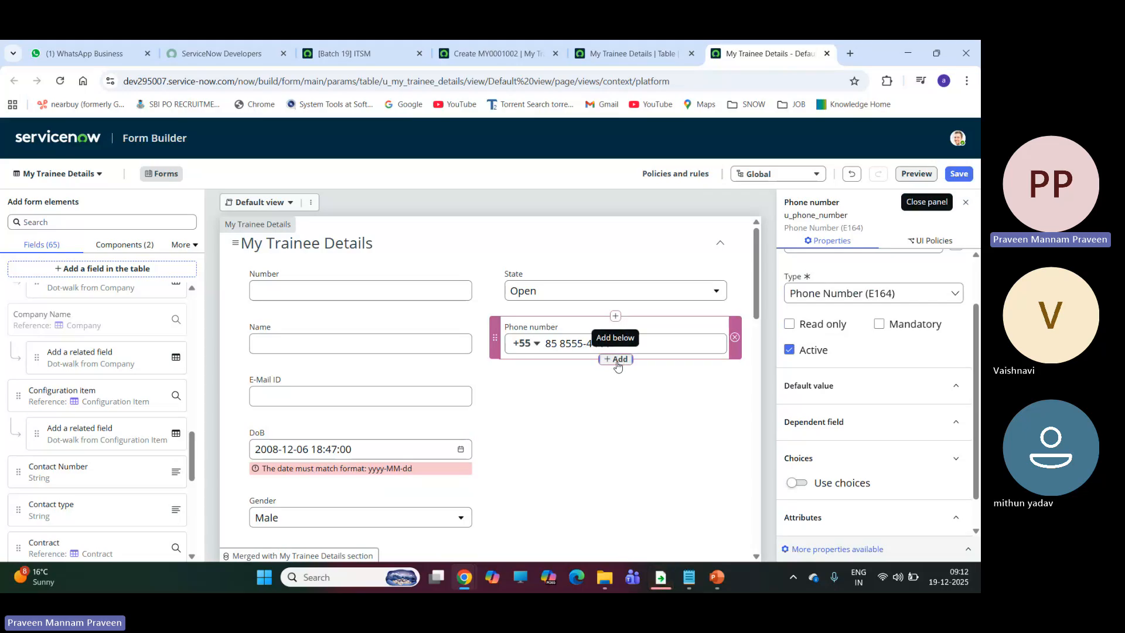
left_click(615, 359)
left_click(743, 302)
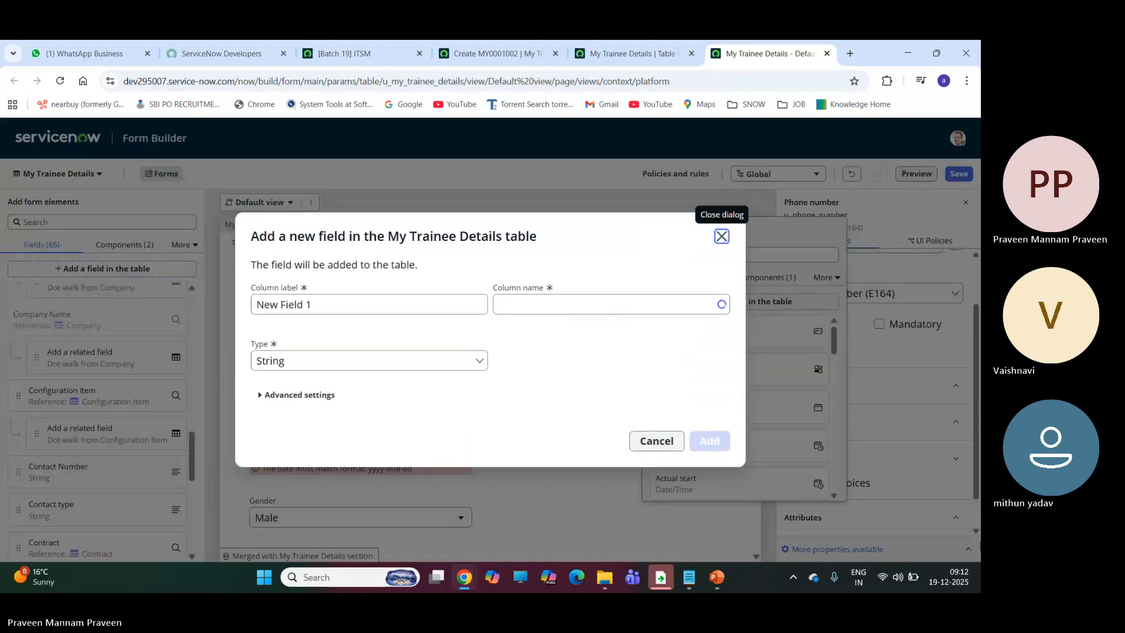
left_click(333, 302)
left_click_drag(334, 301, 196, 299)
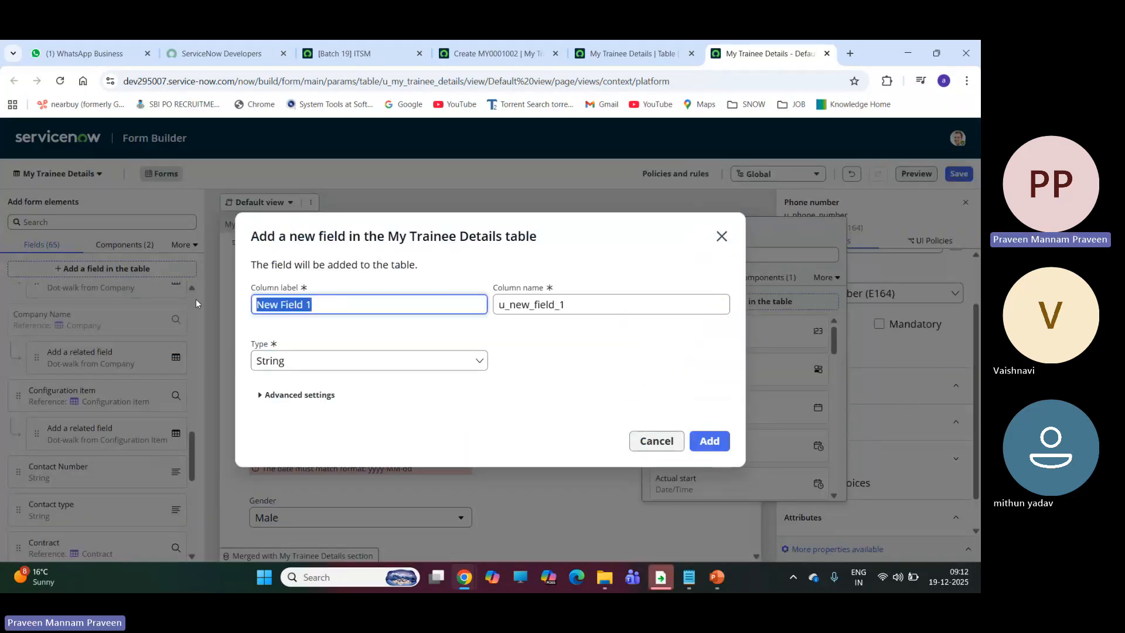
type("profile")
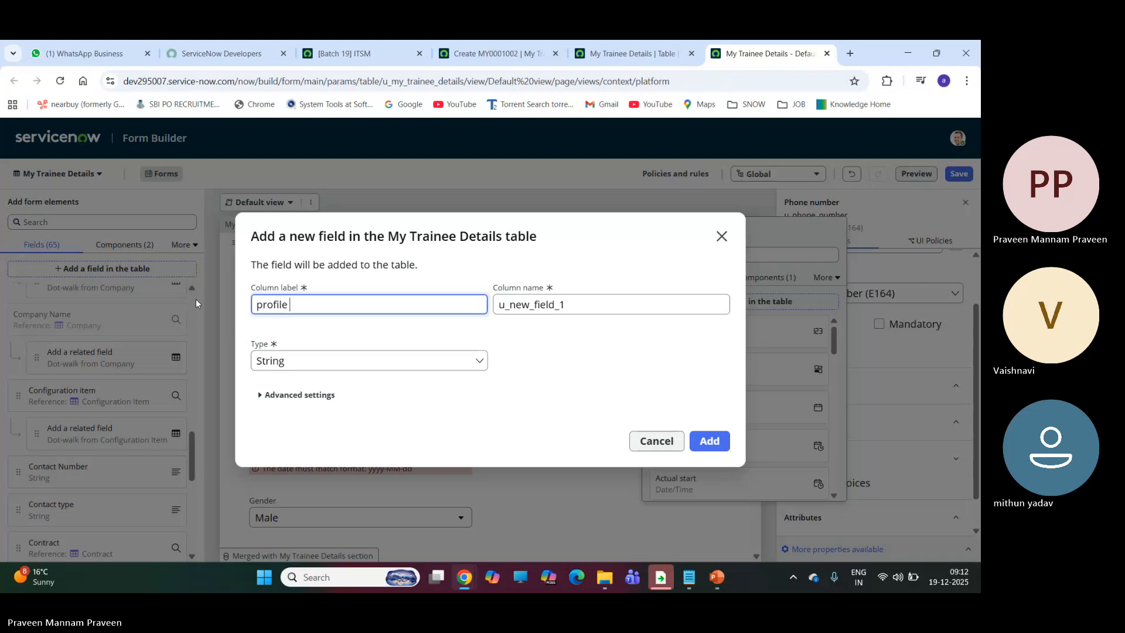
type(" pic")
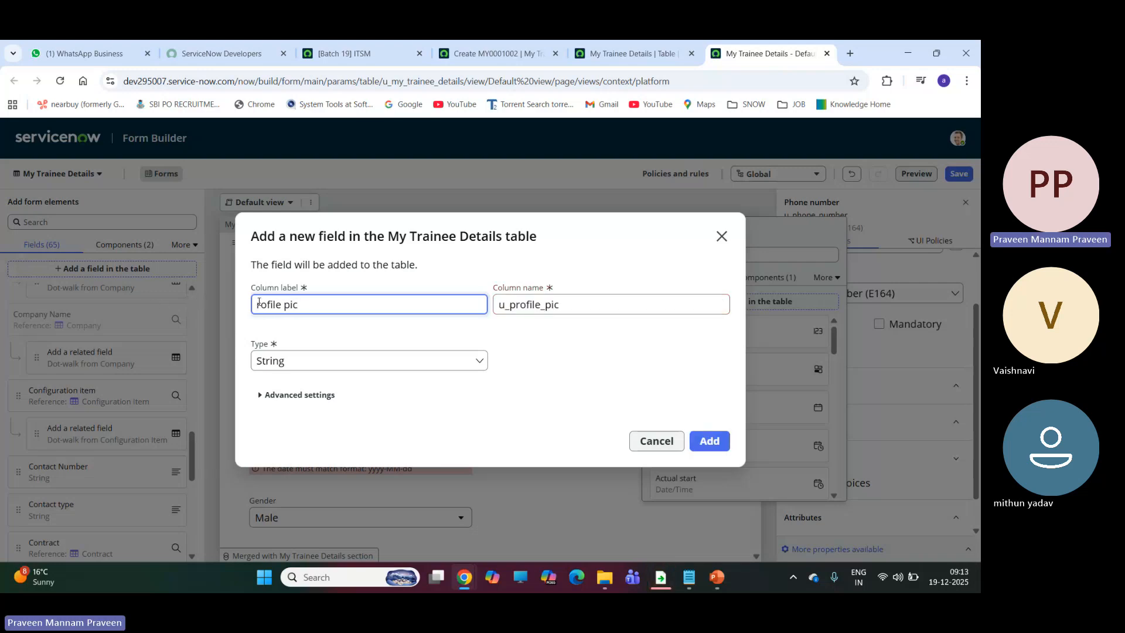
type("P")
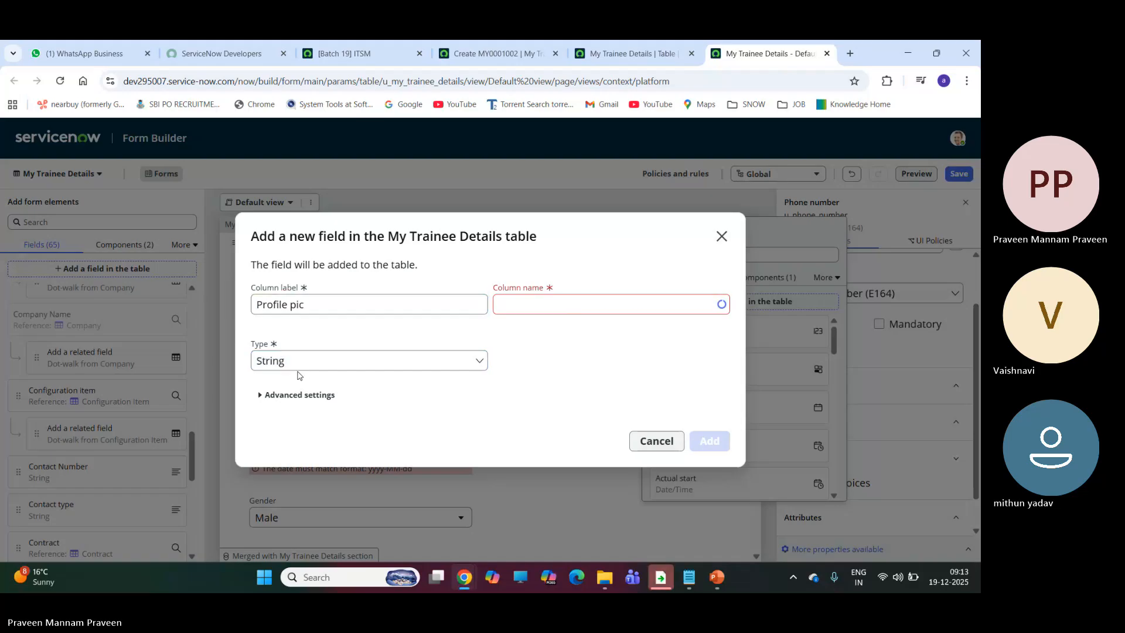
Step: Set the Profile pic field's type to Image
left_click(299, 363)
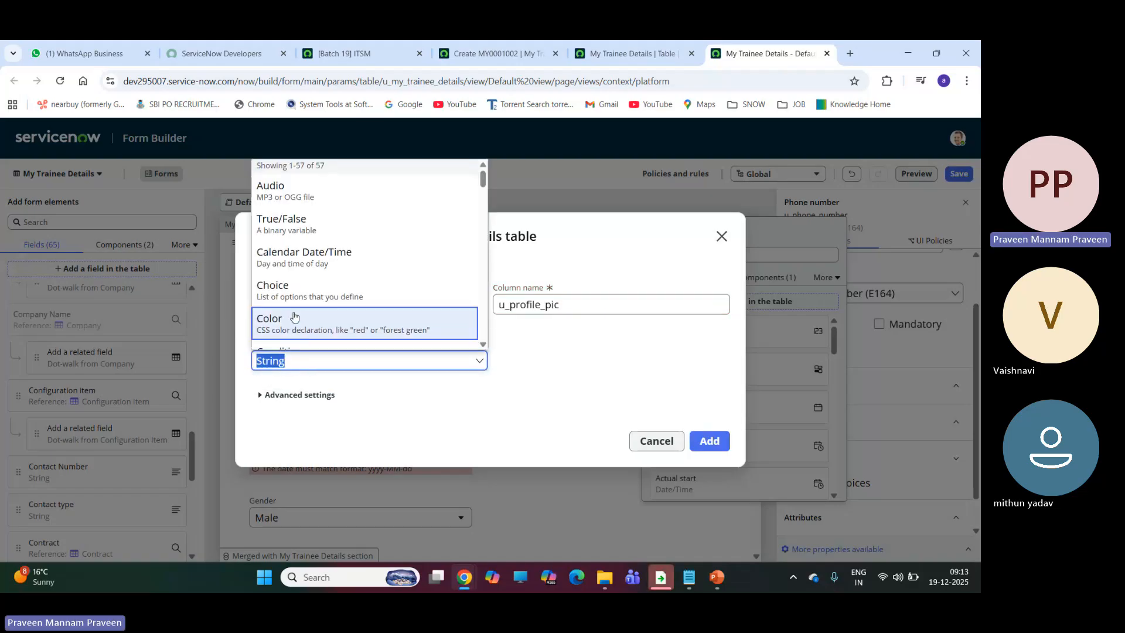
scroll(298, 241, "down", 5)
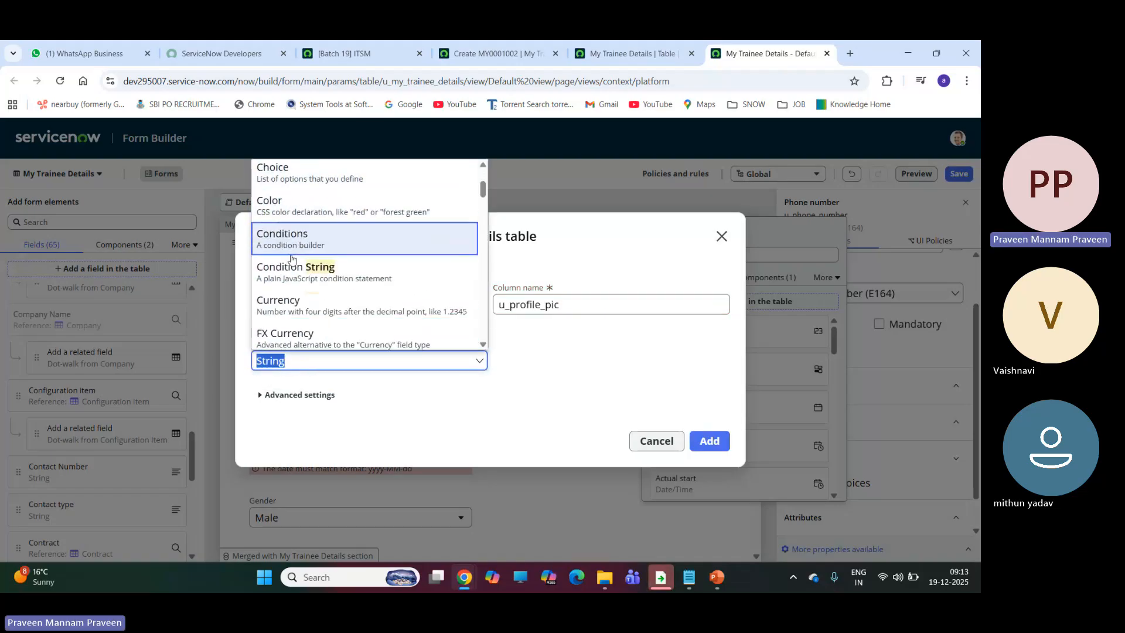
scroll(297, 251, "down", 2)
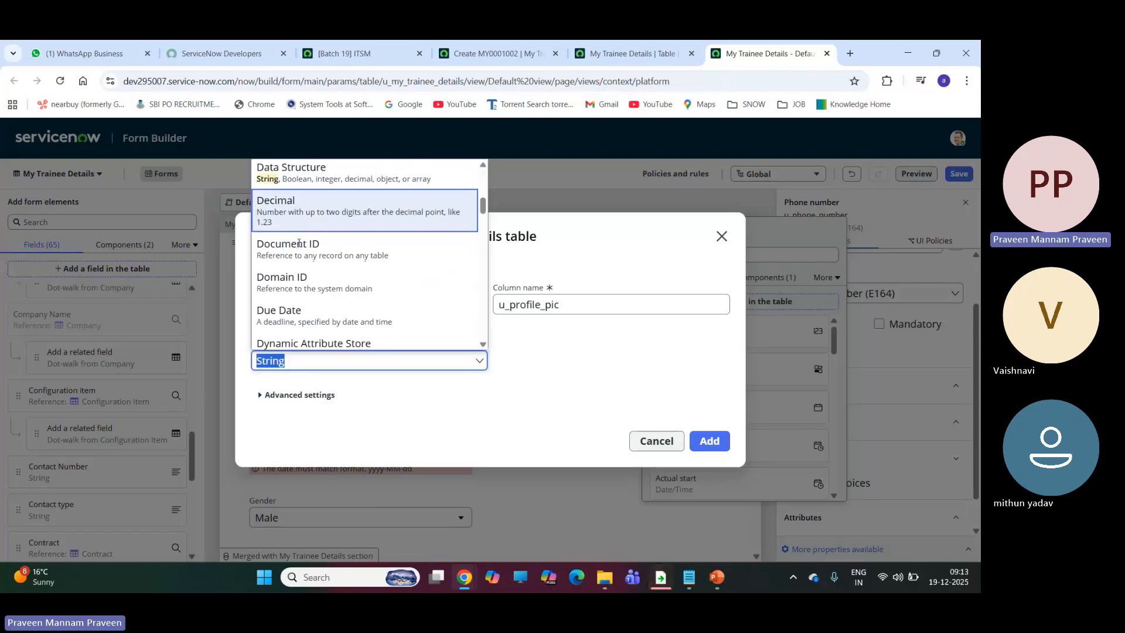
scroll(298, 249, "down", 6)
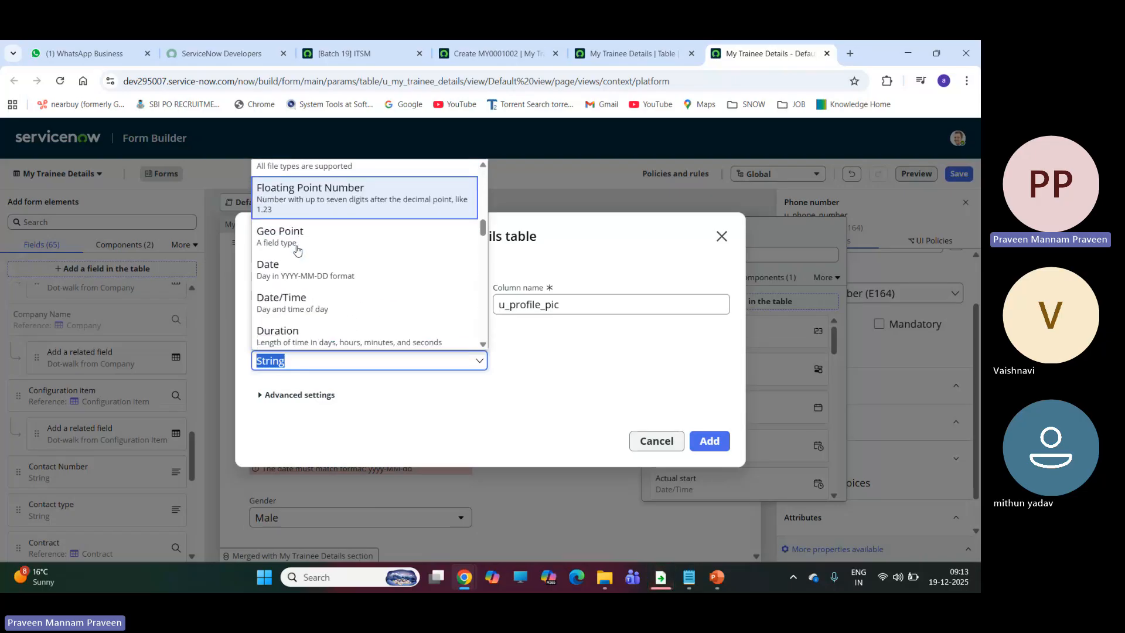
scroll(298, 252, "down", 6)
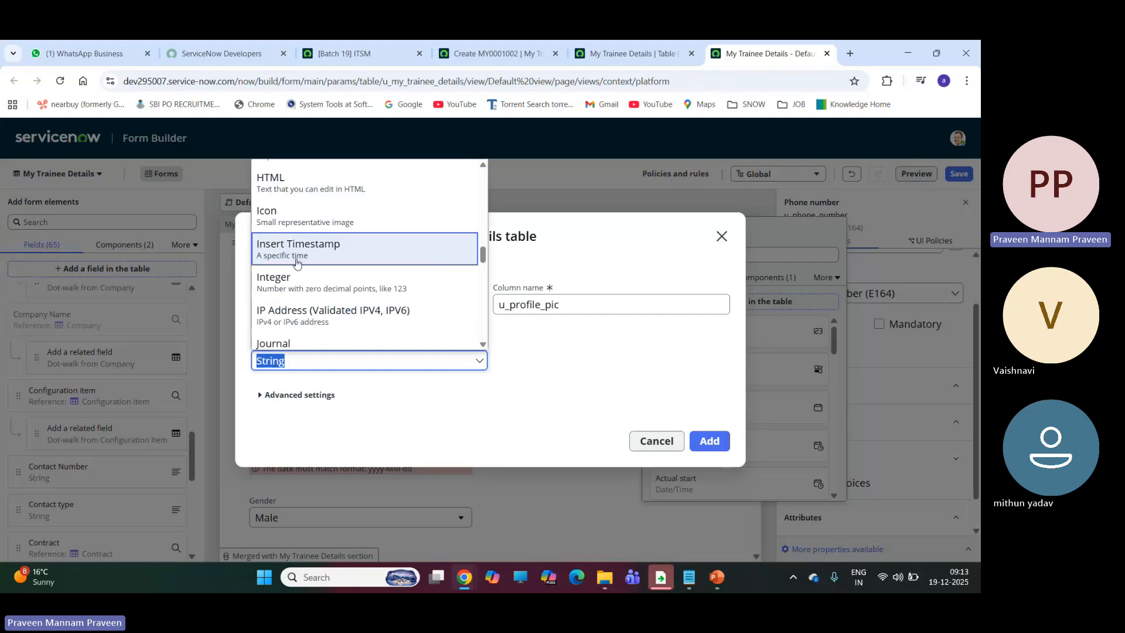
scroll(297, 264, "down", 4)
scroll(296, 275, "down", 5)
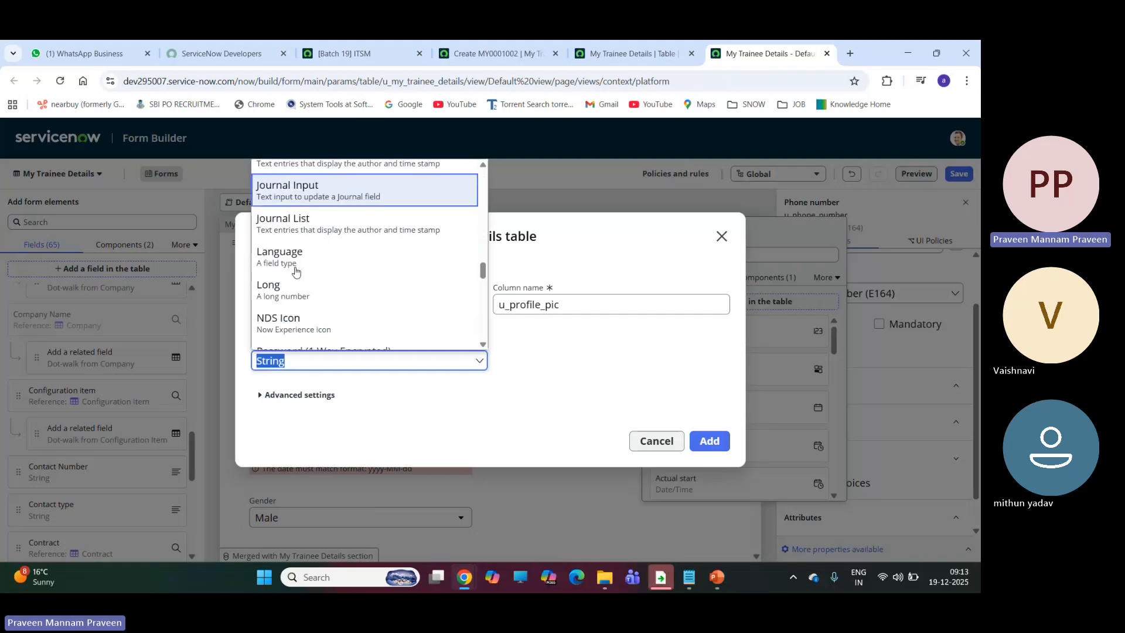
scroll(297, 291, "down", 2)
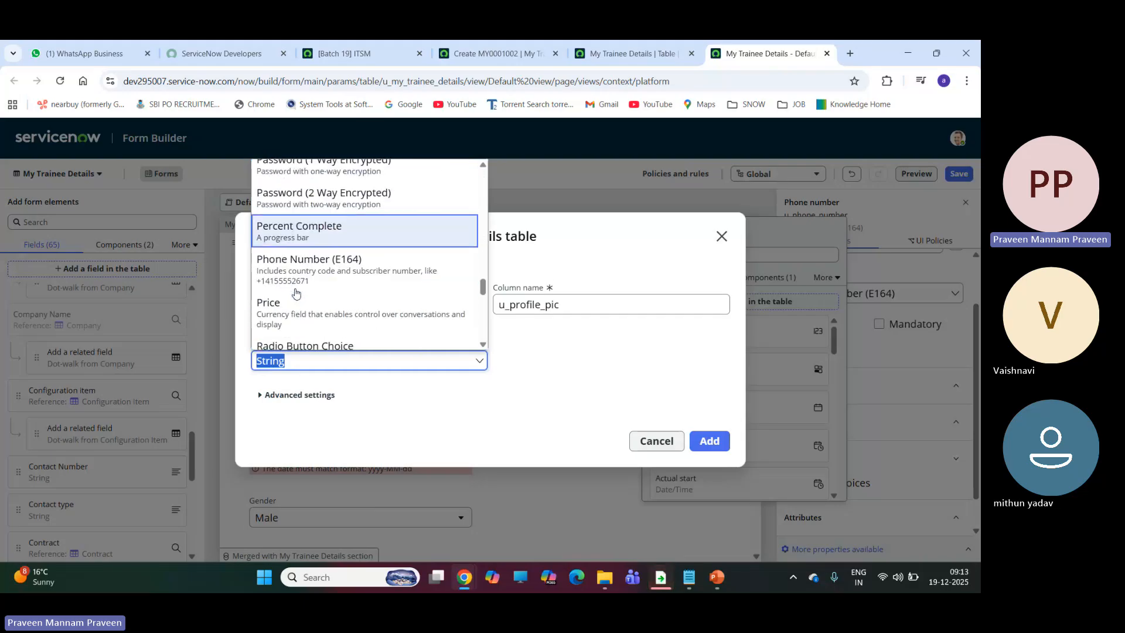
scroll(297, 291, "down", 4)
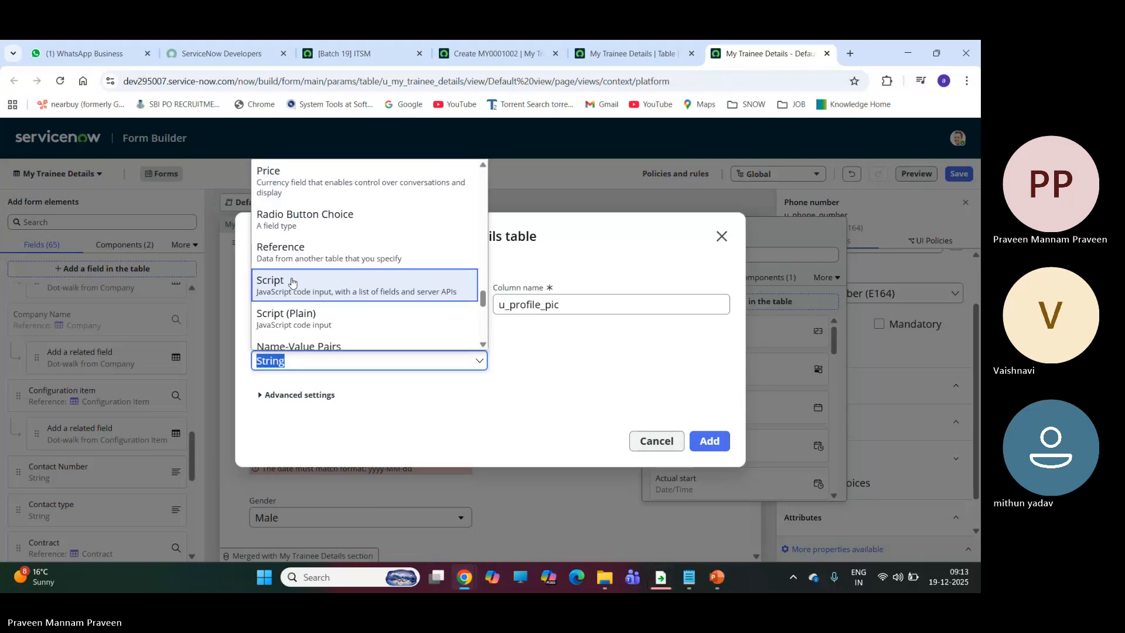
scroll(292, 283, "down", 5)
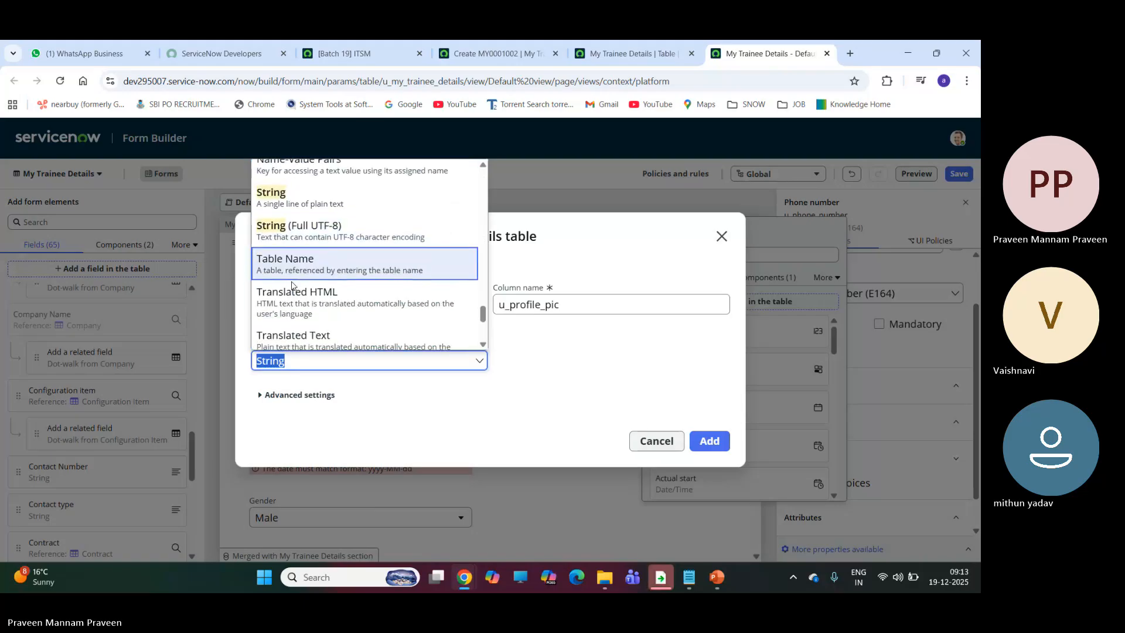
scroll(292, 285, "down", 2)
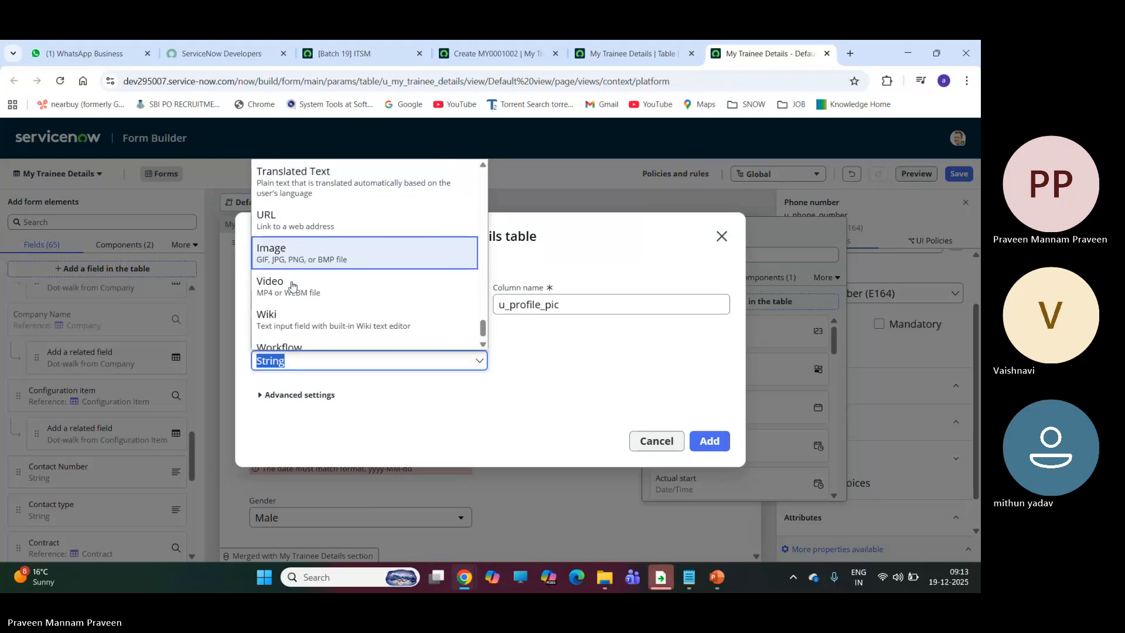
left_click(293, 253)
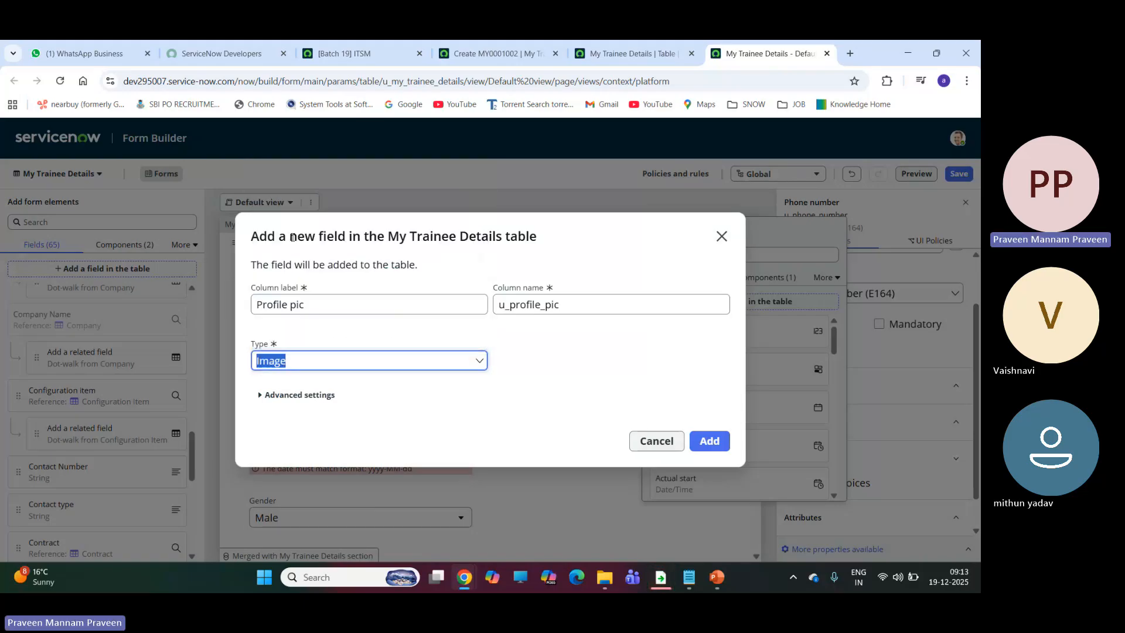
Step: Add the Profile pic image field to the My Trainee Details table and save the form layout
left_click(716, 445)
left_click(706, 432)
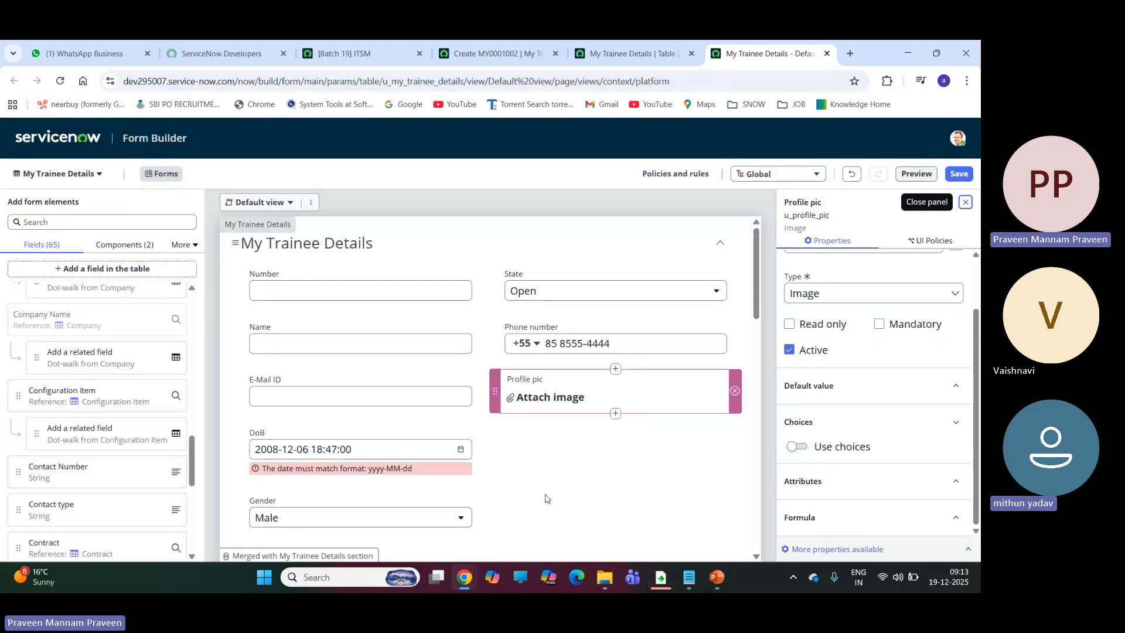
left_click(958, 175)
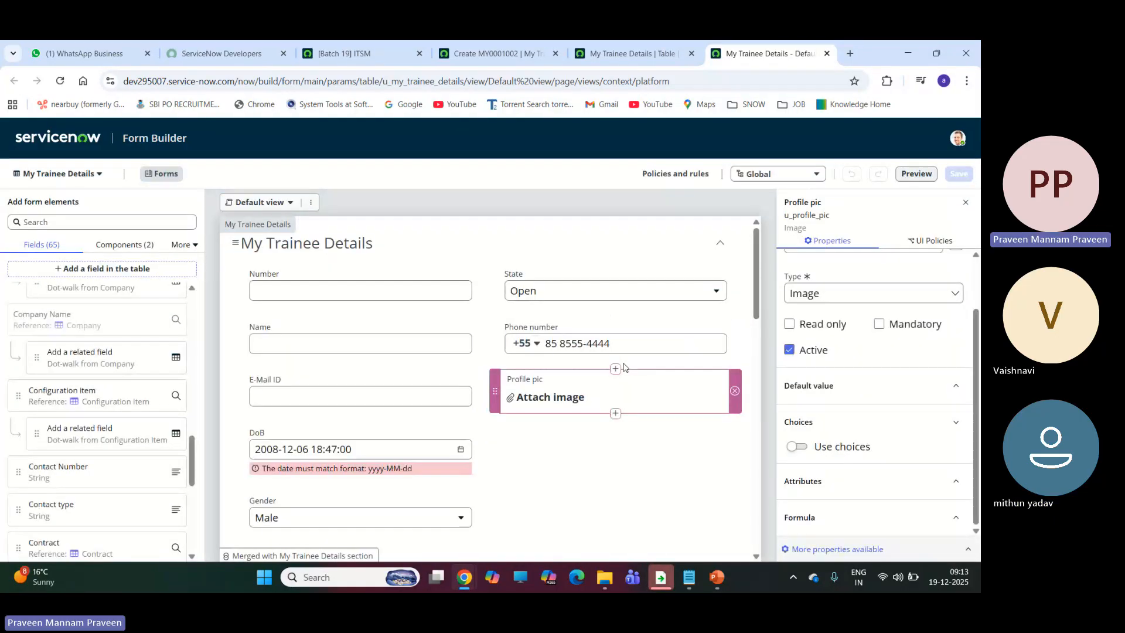
left_click(447, 379)
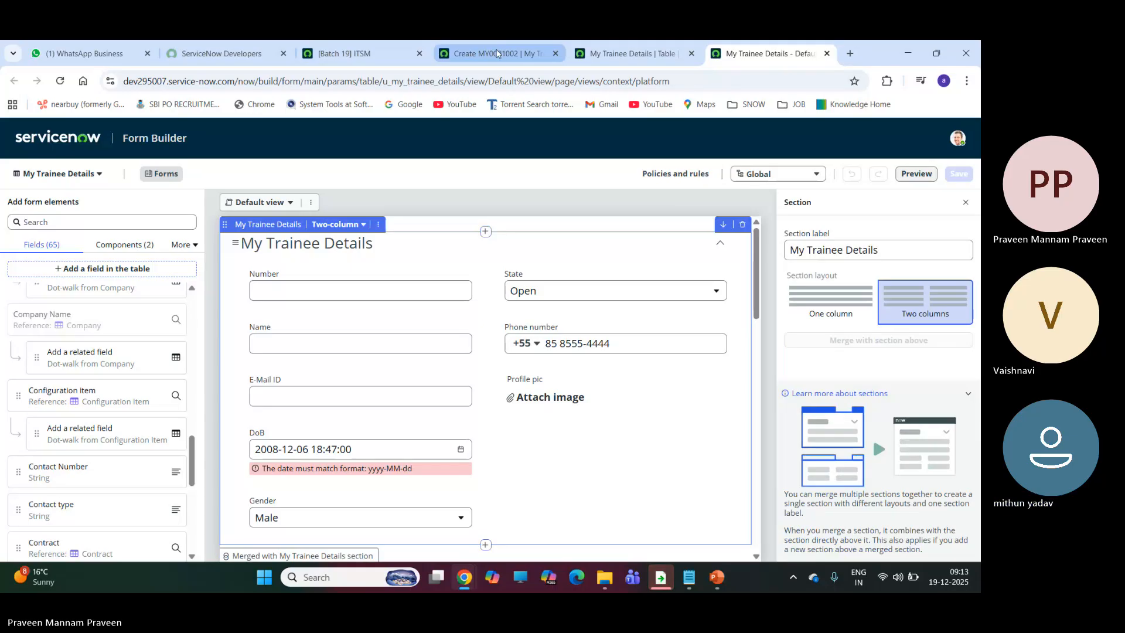
Step: Reload the new My Trainee Details record form, discarding its unsaved changes
left_click(496, 53)
left_click(60, 81)
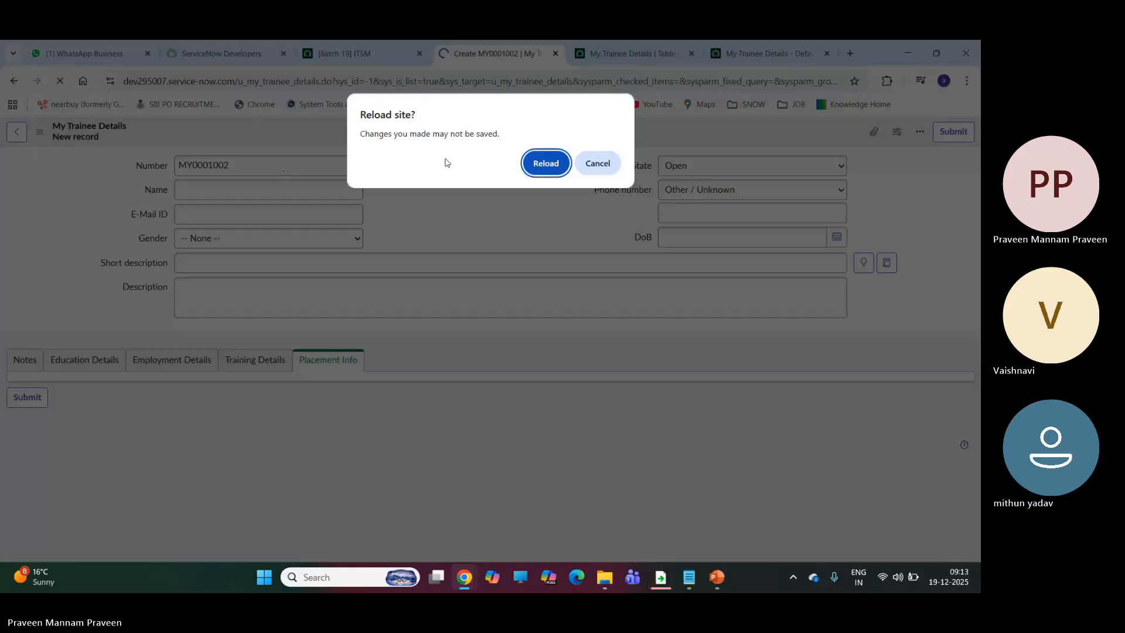
left_click(545, 163)
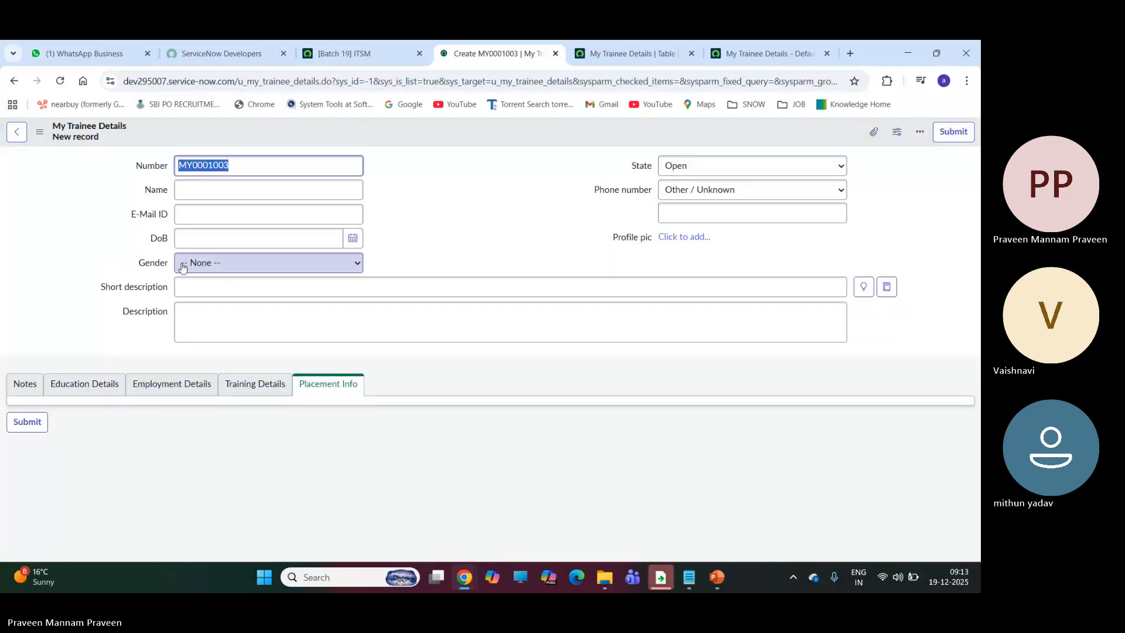
Step: Upload the "images" file from the Desktop folder as the new record's Profile pic
left_click(680, 238)
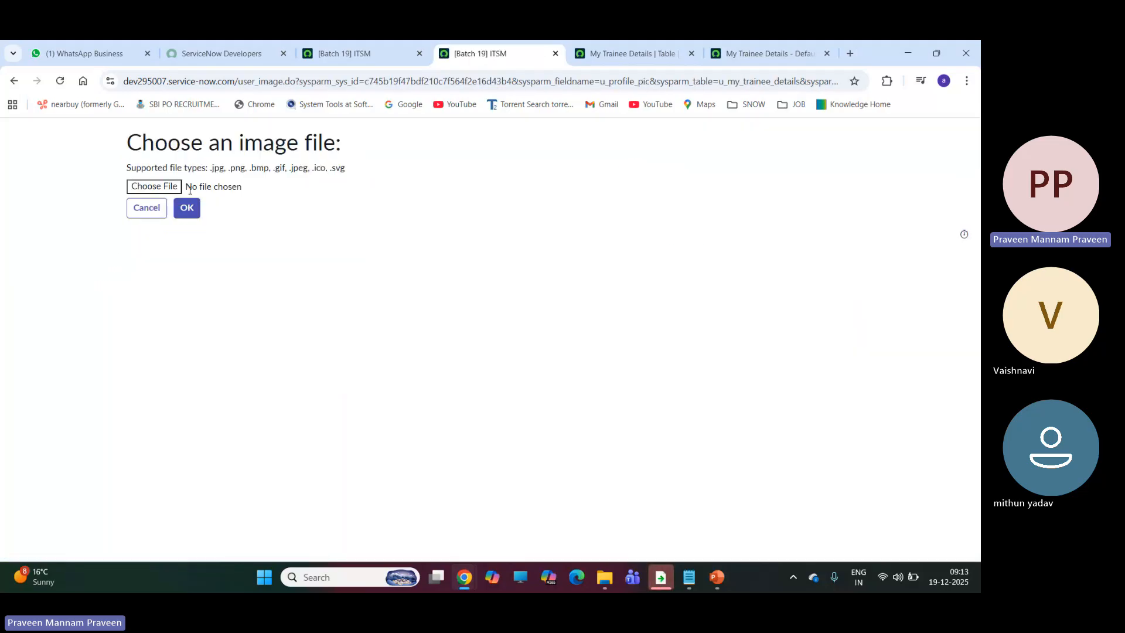
left_click(168, 187)
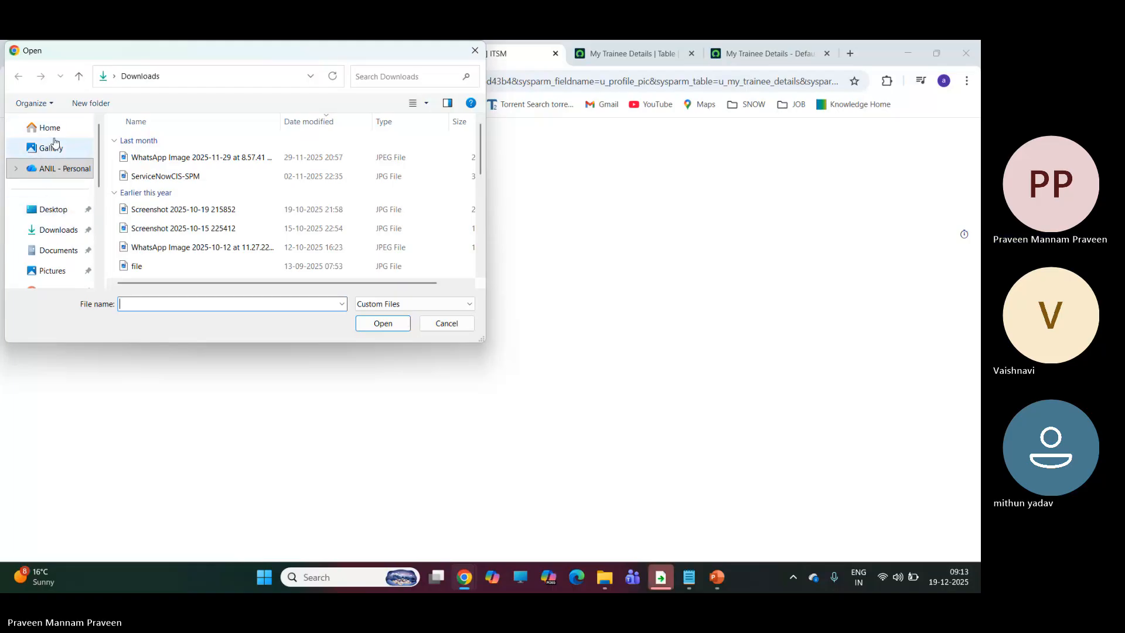
left_click(50, 217)
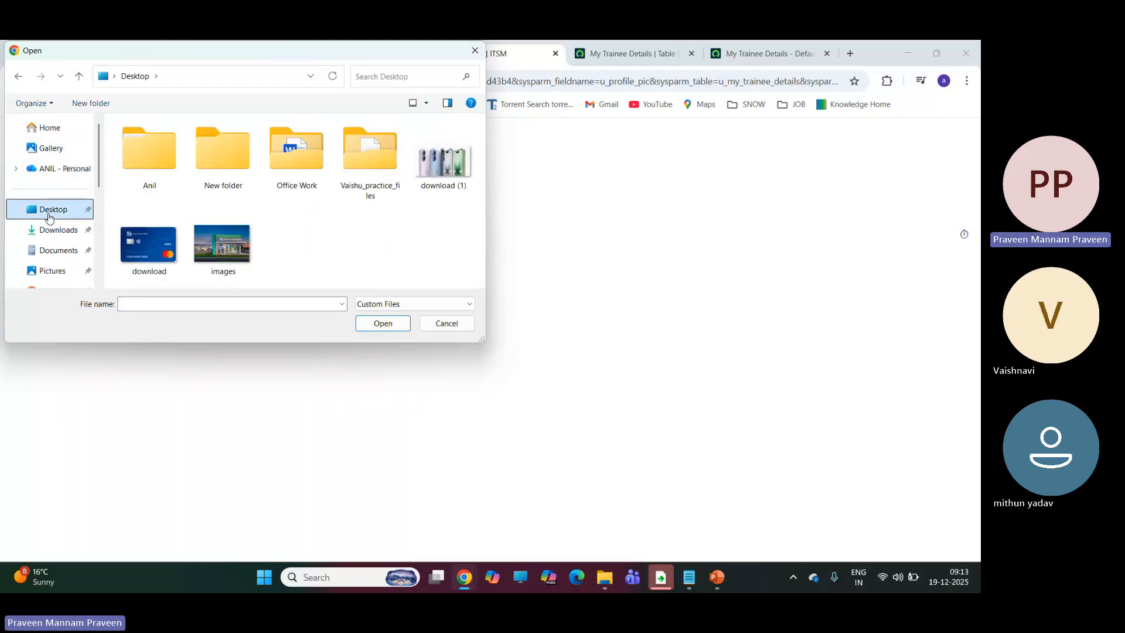
left_click(222, 244)
left_click(381, 326)
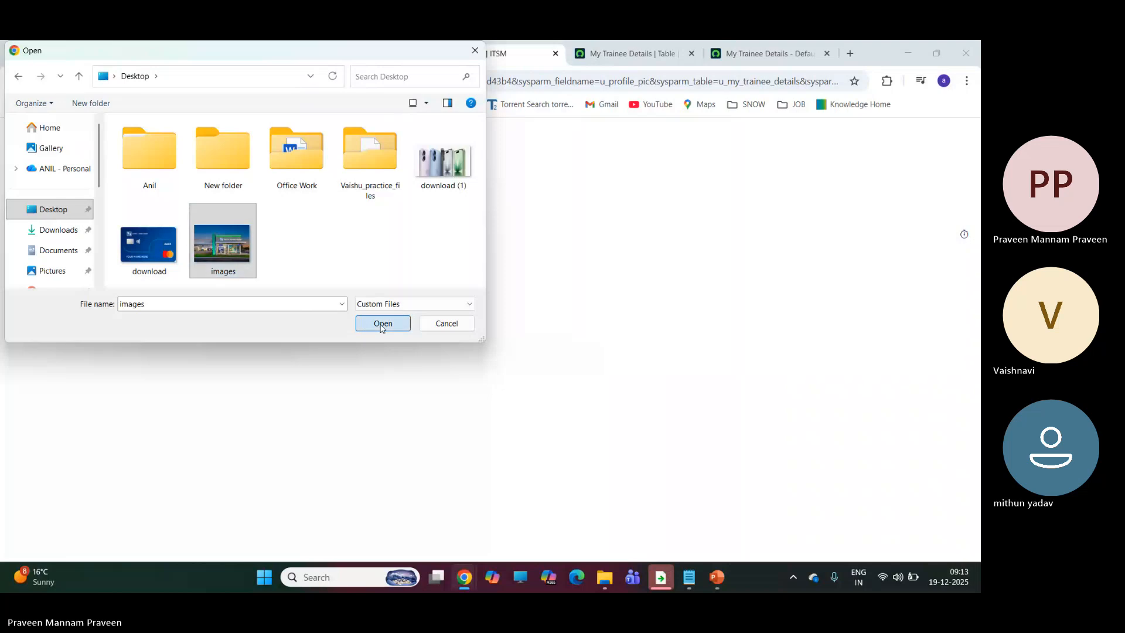
left_click(187, 208)
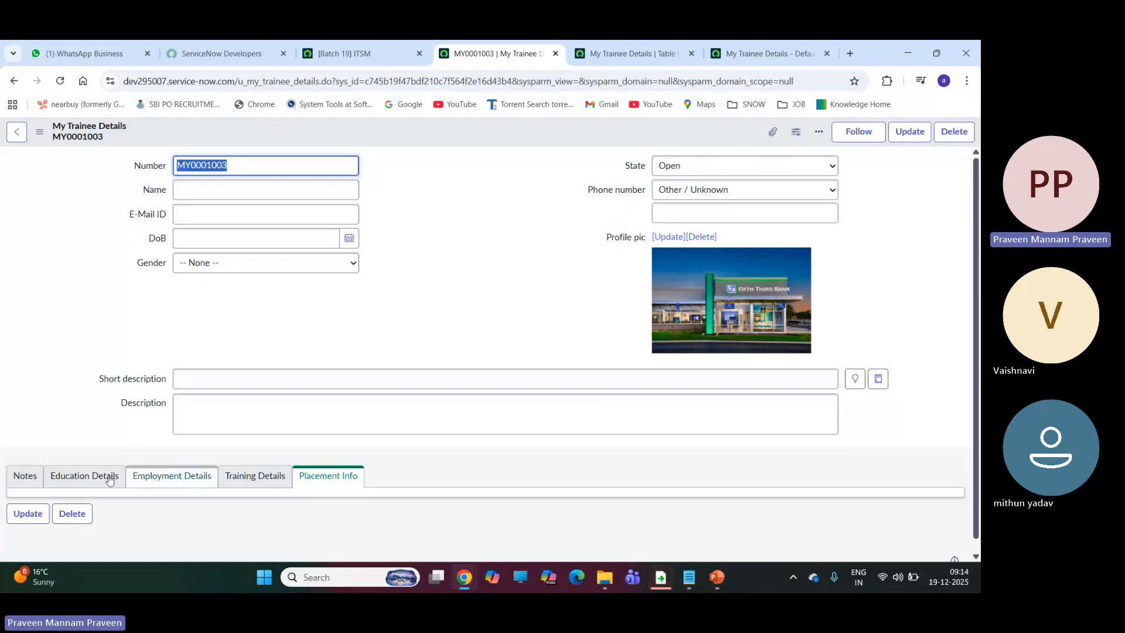
Step: Show the record's Education Details section and save the record, keeping its form open
left_click(58, 476)
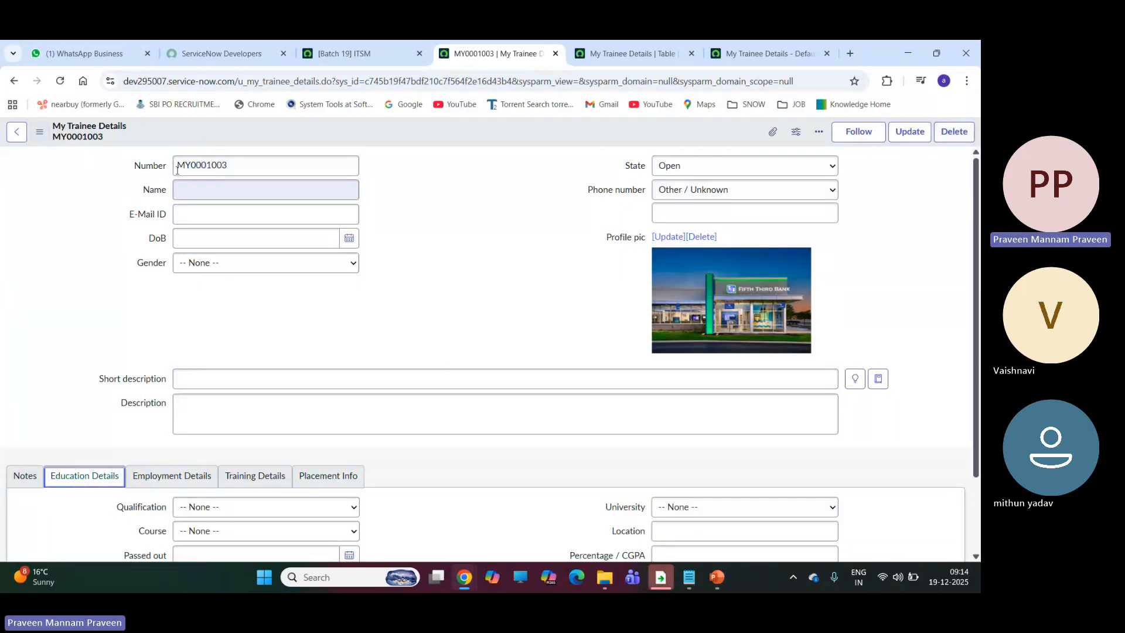
left_click(40, 132)
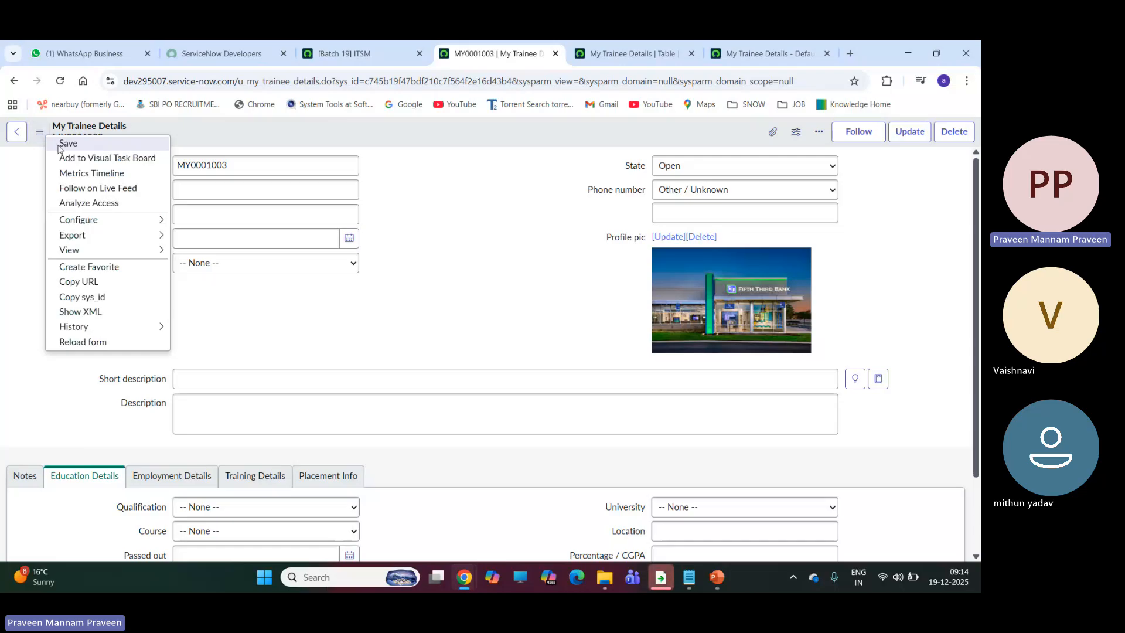
left_click(52, 145)
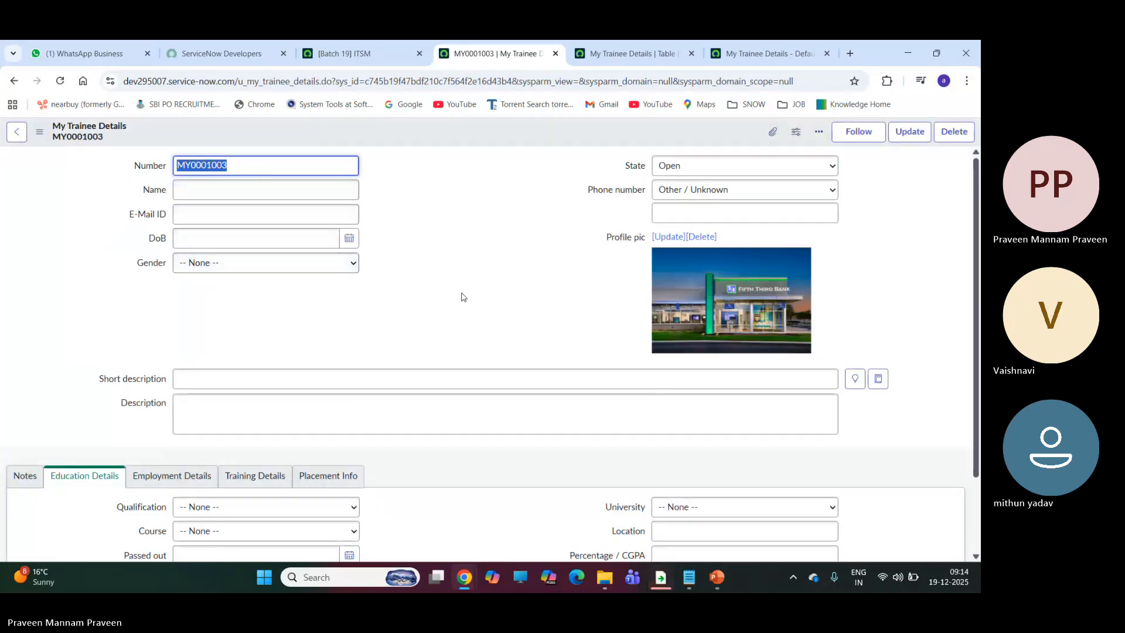
scroll(419, 255, "down", 2)
scroll(416, 256, "up", 2)
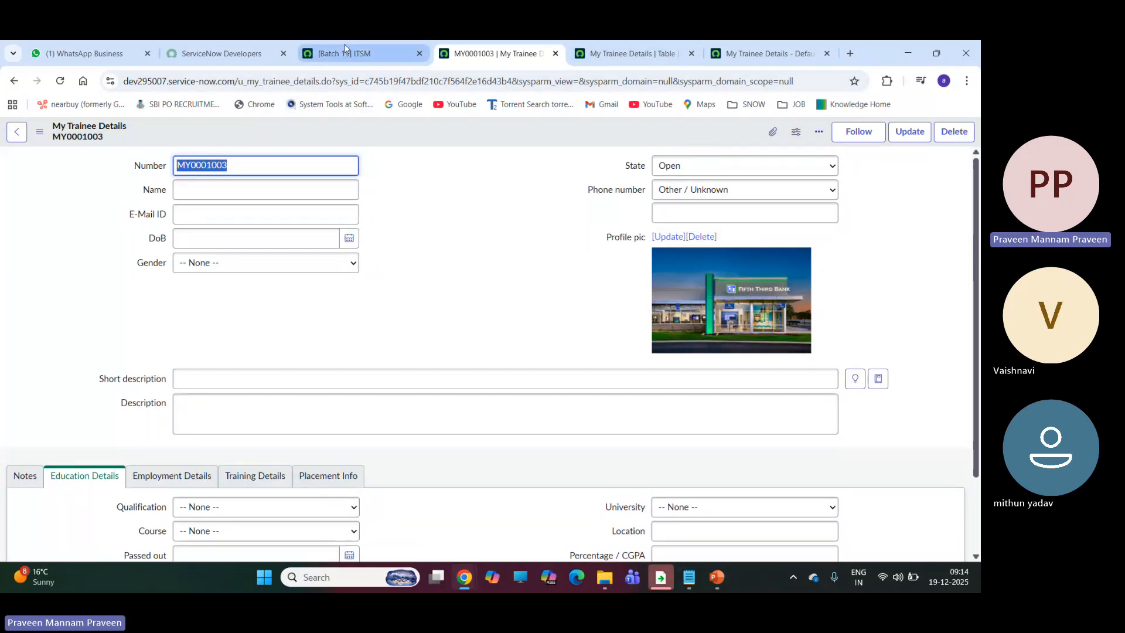
Step: Open the My Trainee Details record list from the application navigator in a separate browser tab
left_click(363, 58)
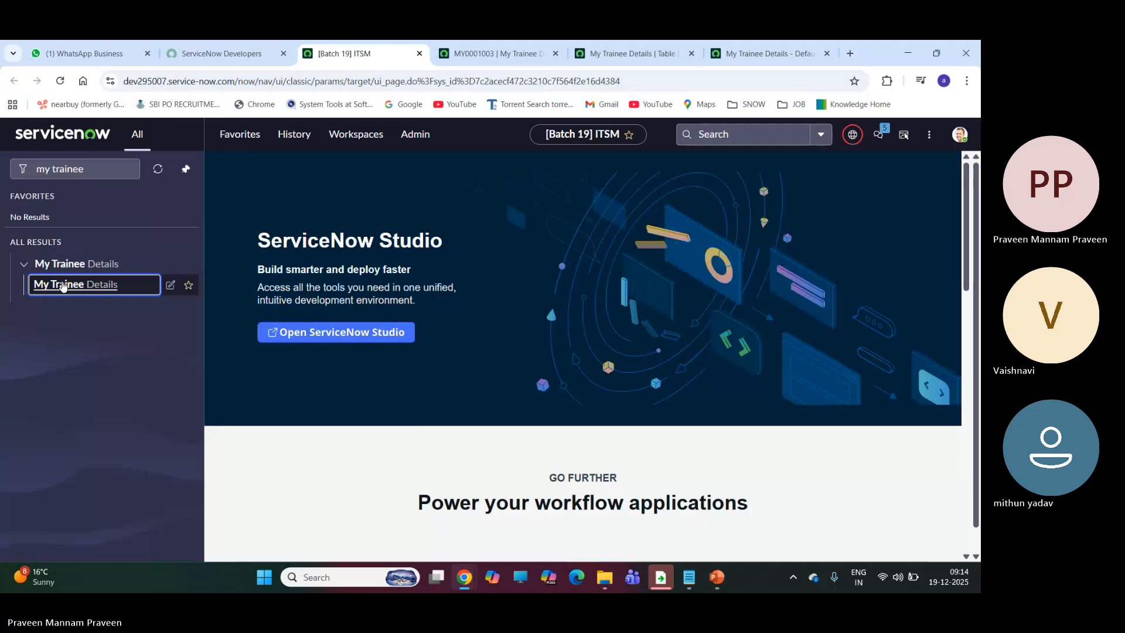
middle_click(62, 288)
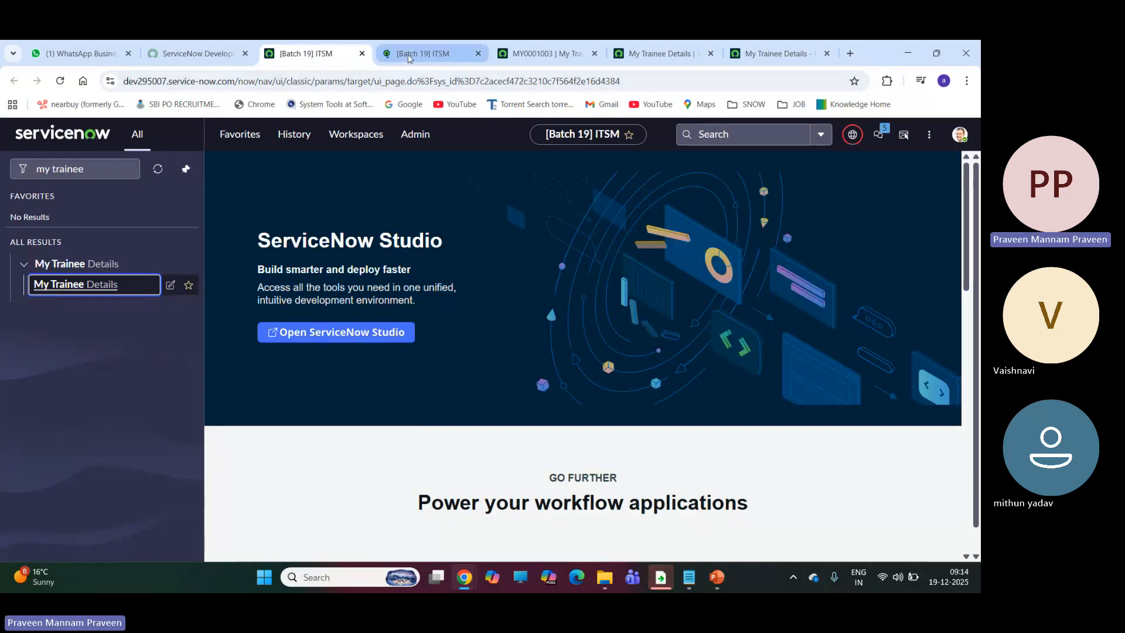
left_click(408, 57)
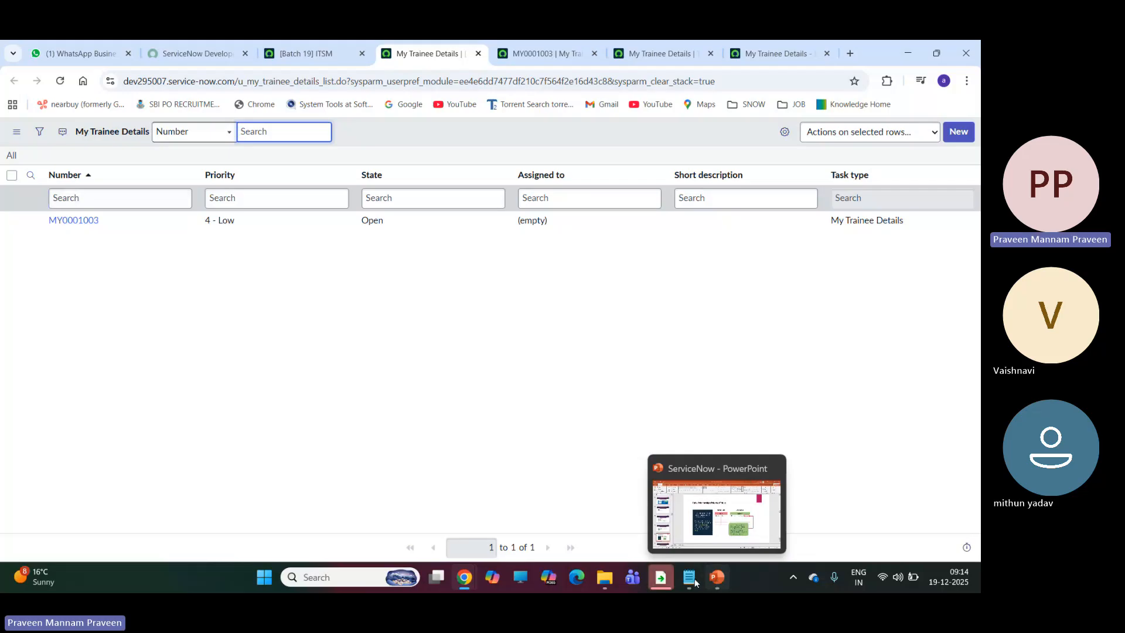
mouse_move(685, 577)
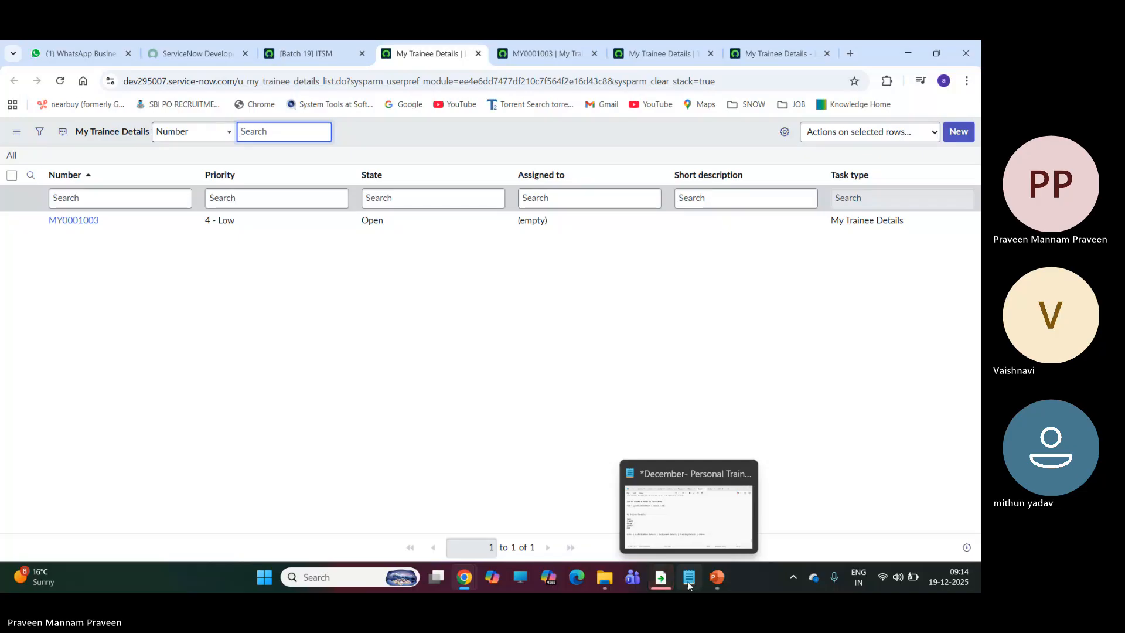
Step: Review the saved trainee record's form from its main fields to Education Details, and return to the record list
left_click(543, 54)
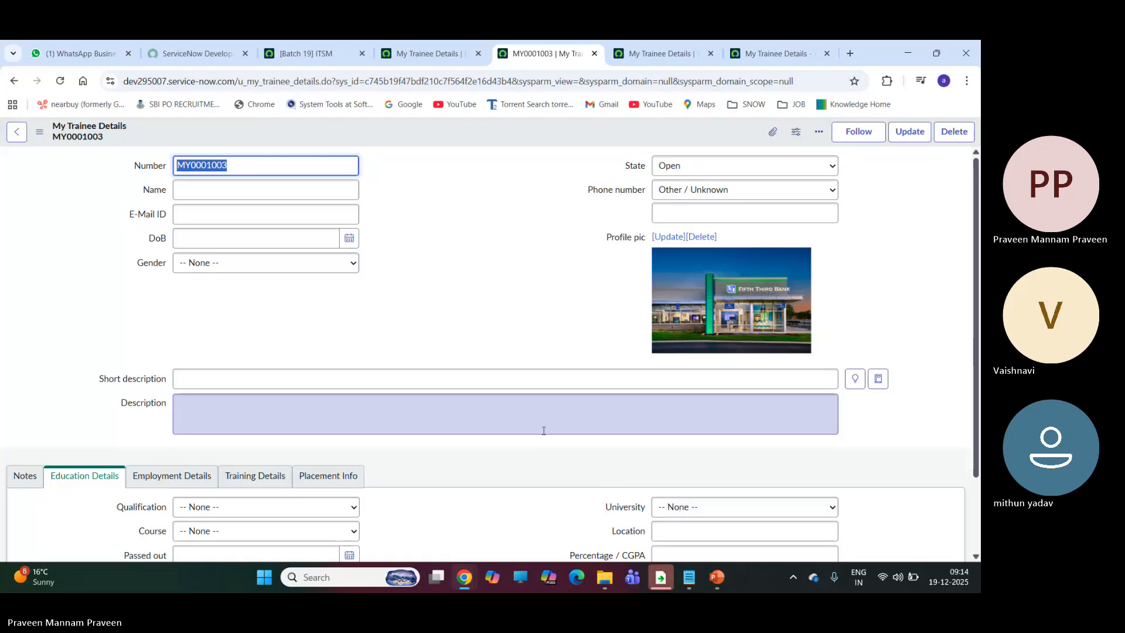
scroll(459, 331, "down", 2)
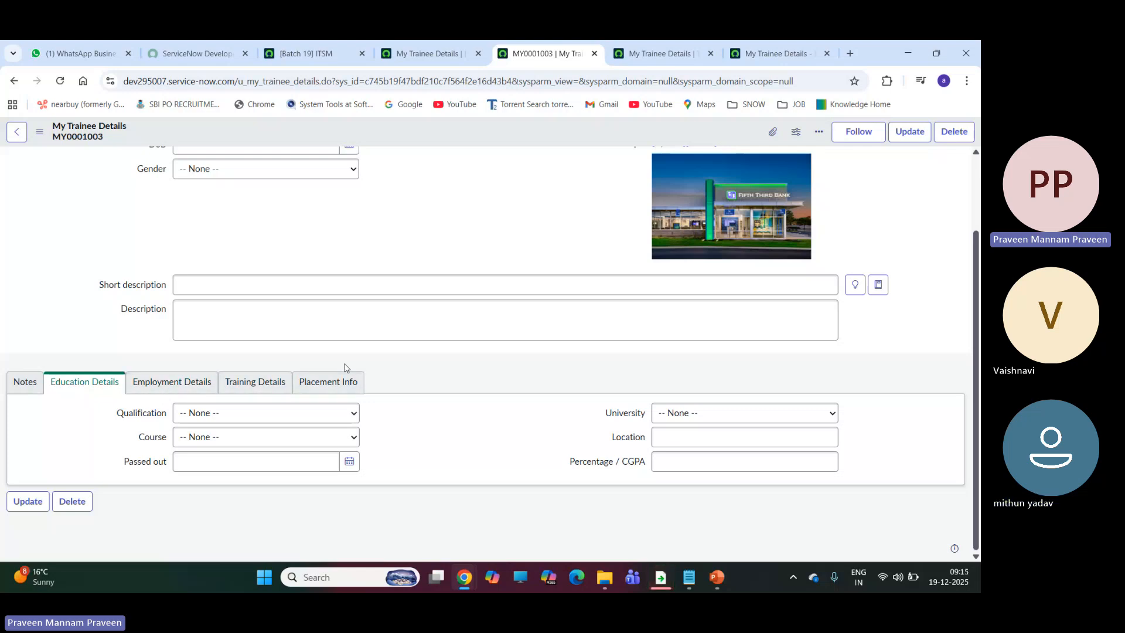
scroll(421, 364, "up", 2)
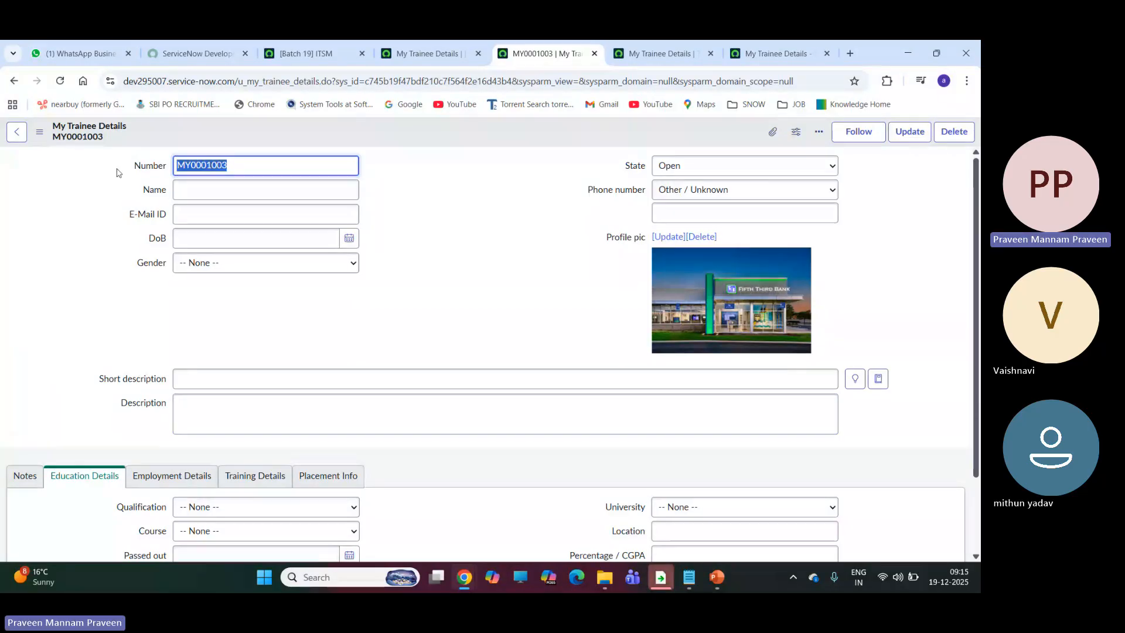
left_click(419, 59)
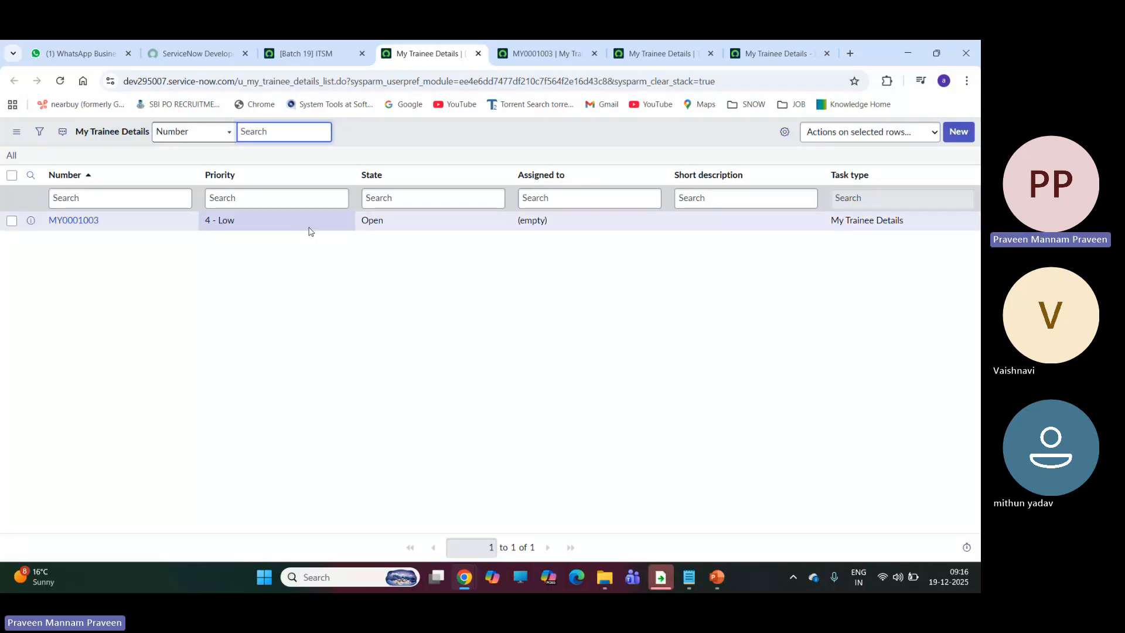
Step: Switch to the Notepad training notes and add a "List :" heading followed by the line "list is collecting records"
left_click(690, 576)
left_click(161, 424)
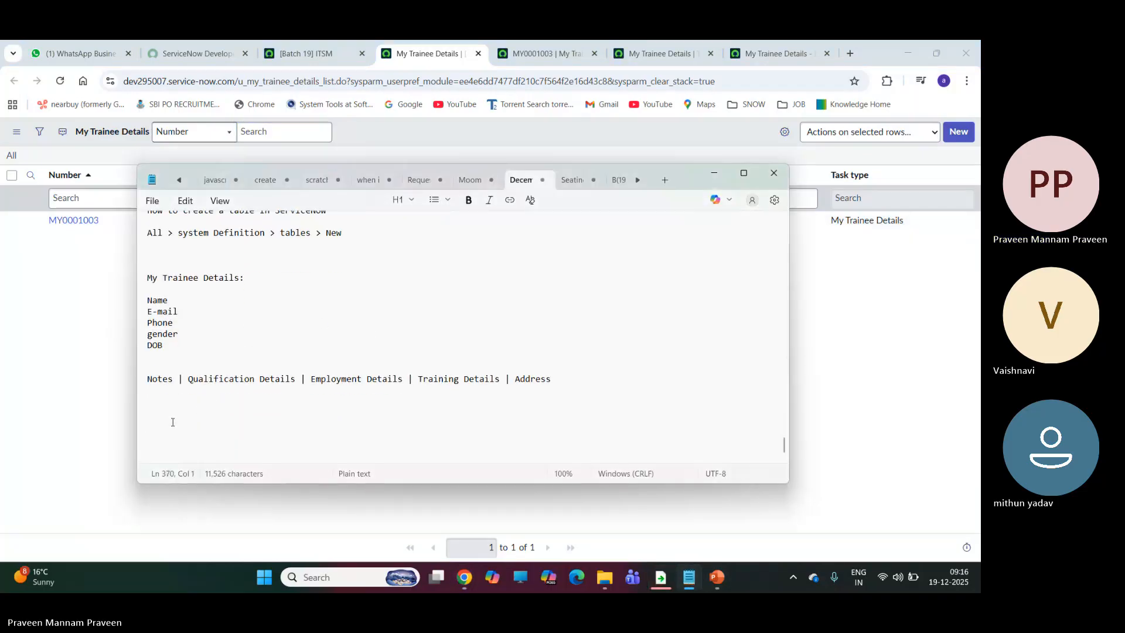
type("List :")
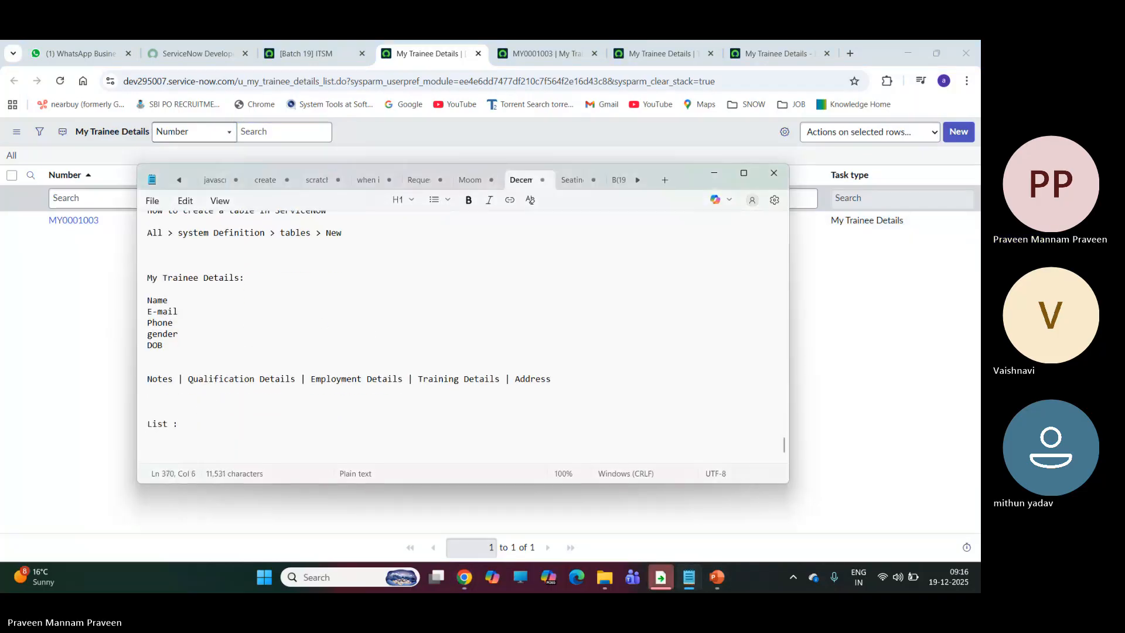
key("Return")
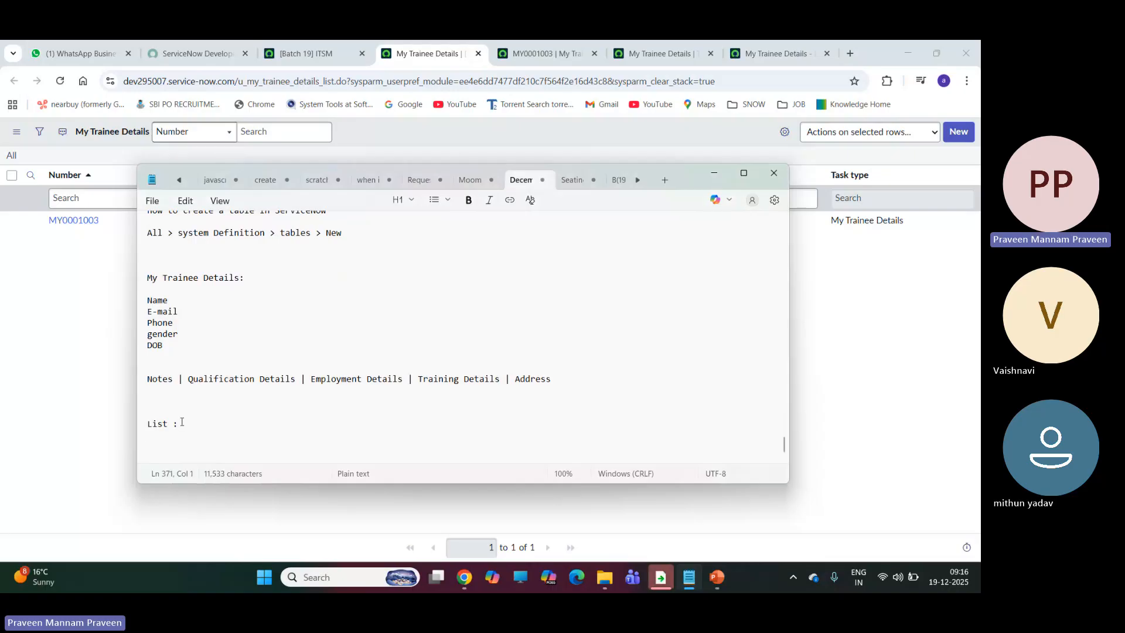
type("1ist is c")
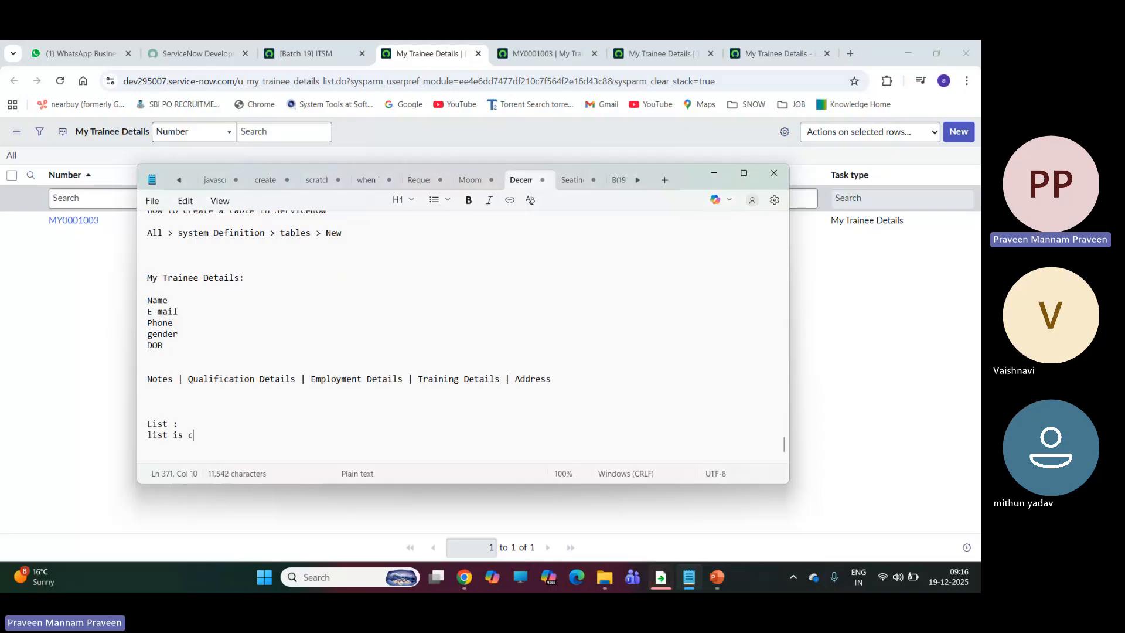
type("ollecting ")
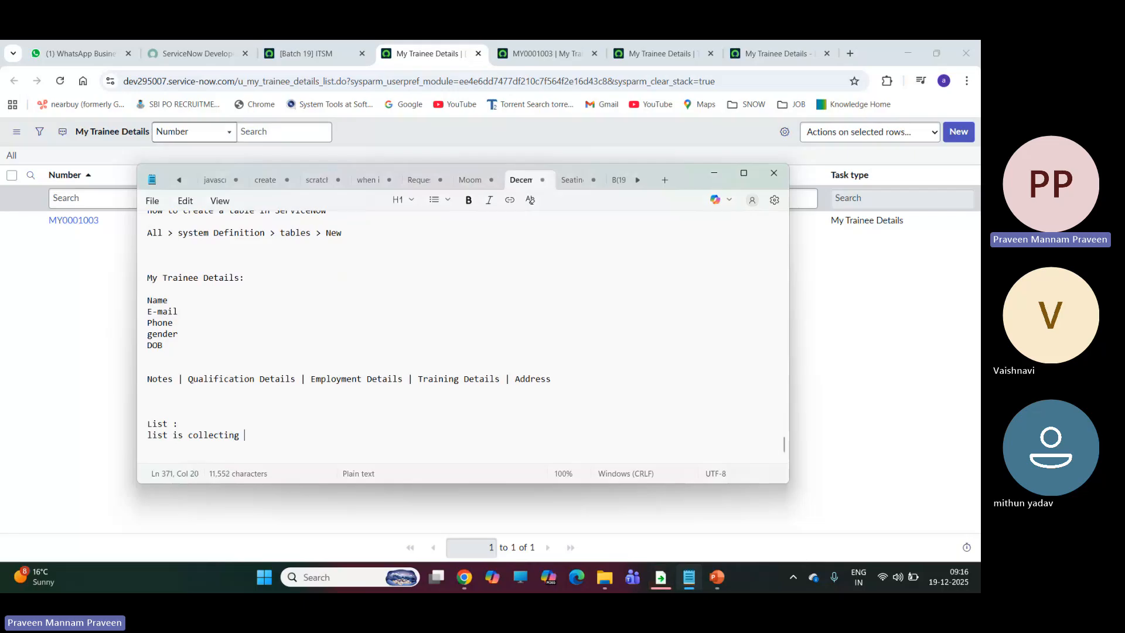
type("records")
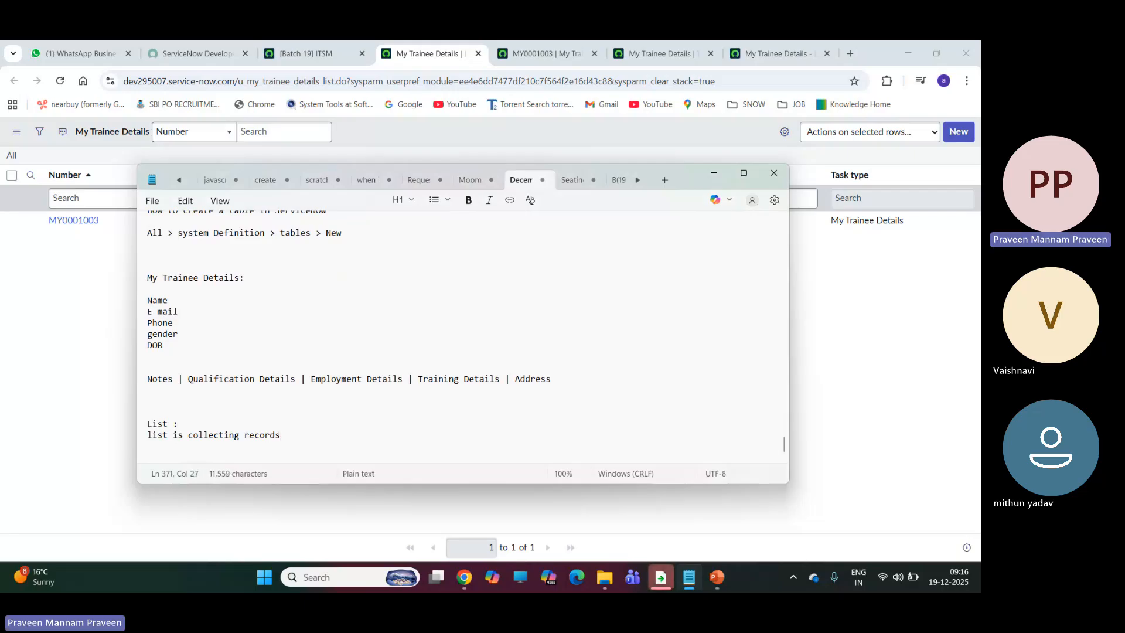
Step: Insert the line "List is a content page , displaying zero or more records" directly under the "List :" heading
left_click(191, 424)
key("Return")
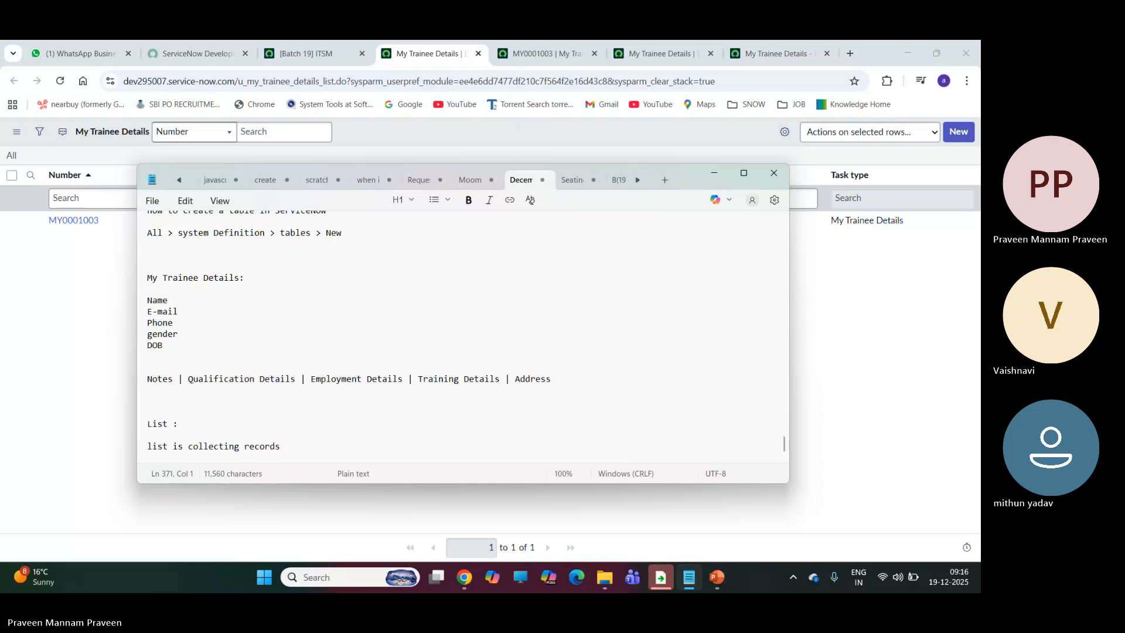
type("List is a")
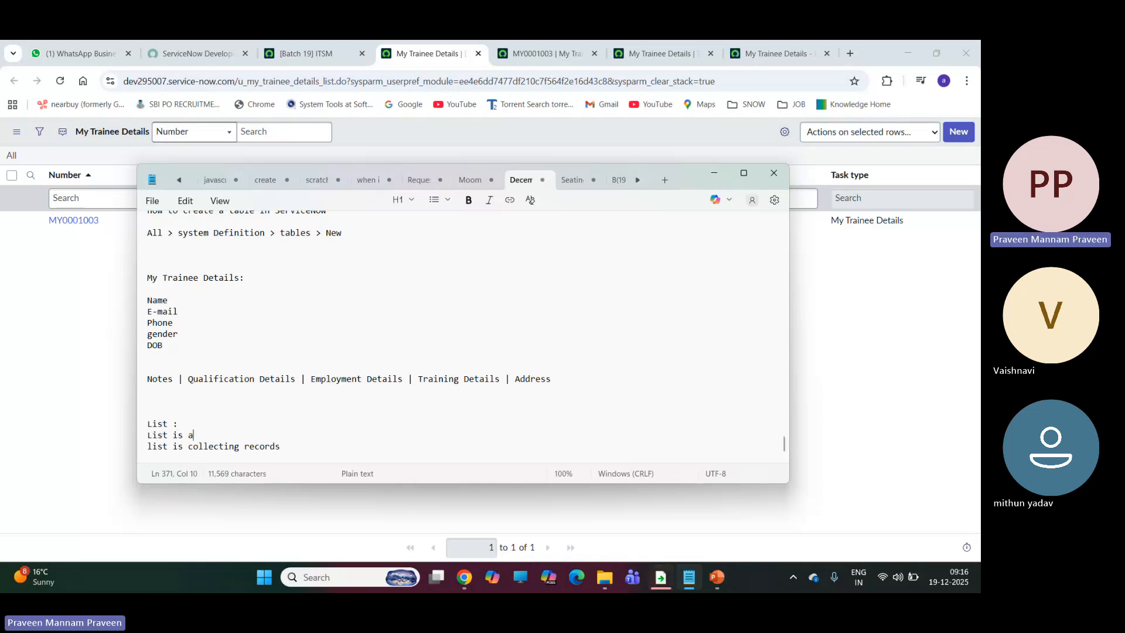
type(" content pa")
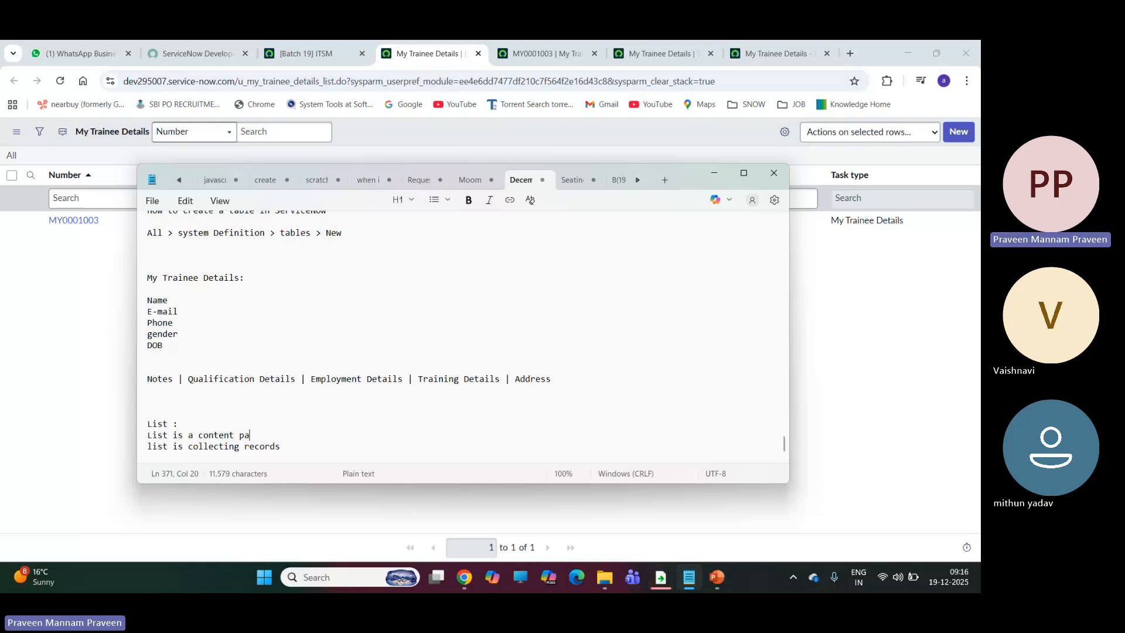
type("ge , dis")
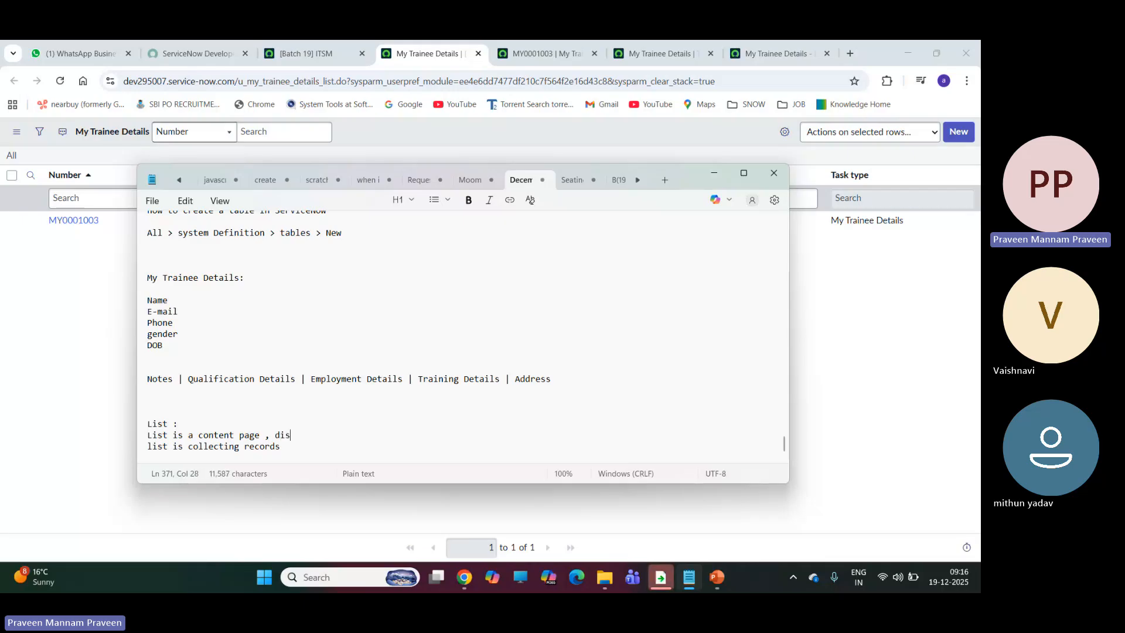
type("playing zero or more records")
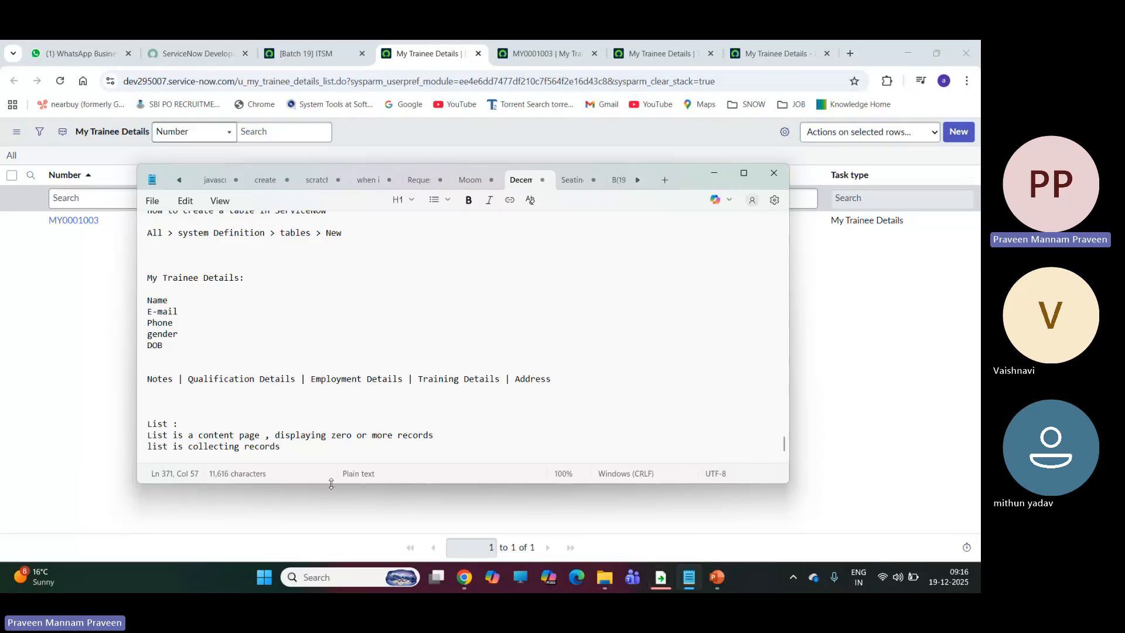
Step: Add a "purpose of list:" heading one blank line below "list is collecting records" in the training notes
left_click(289, 449)
key("Return")
key("Return")
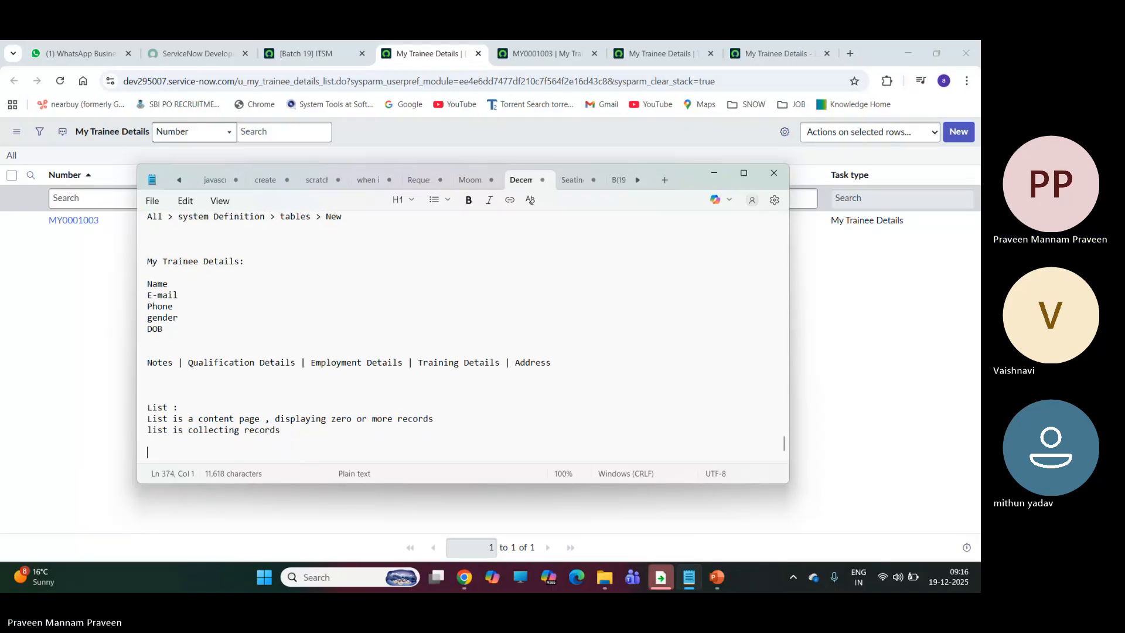
type("purpo")
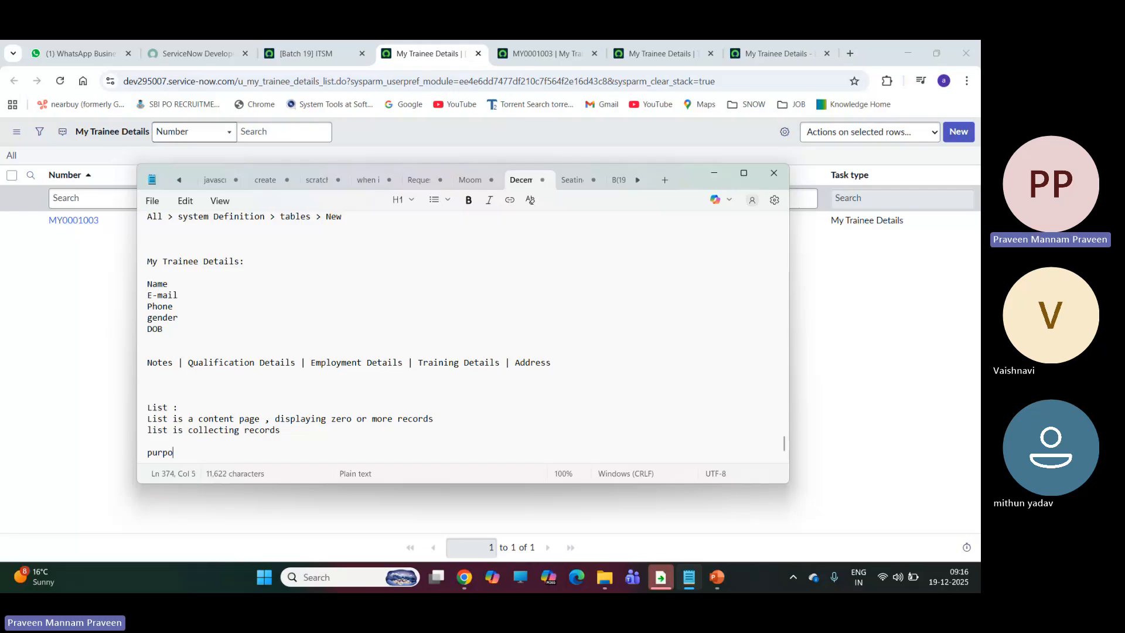
type("se of list:")
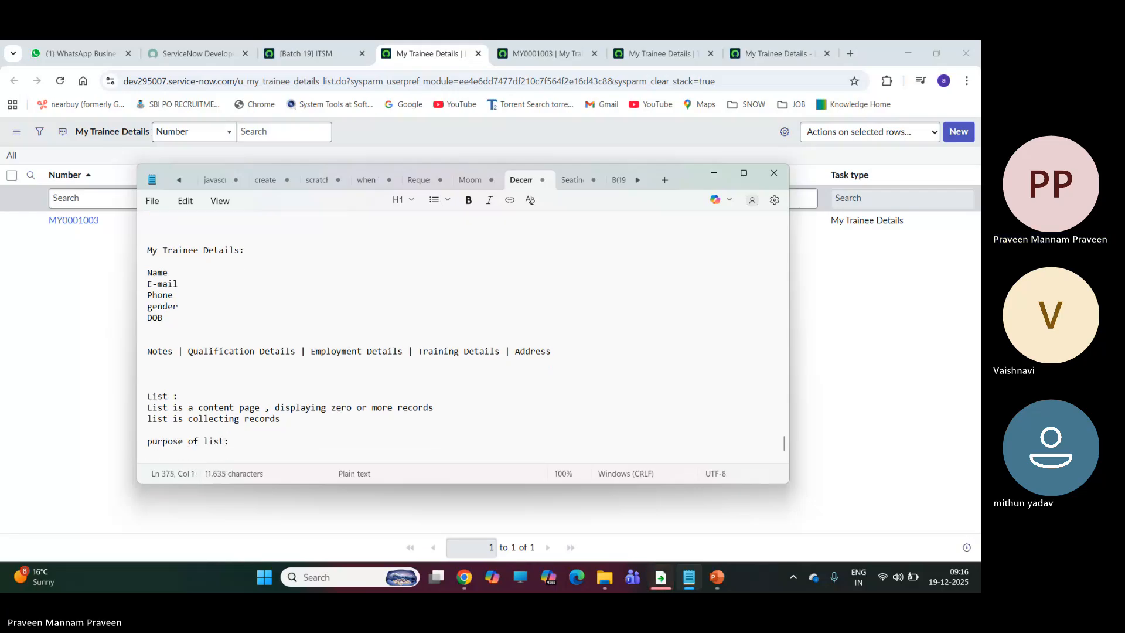
Step: List the purposes "to sort", "to edit" and "to search the records" on separate lines under the "purpose of list:" heading
type("to sort")
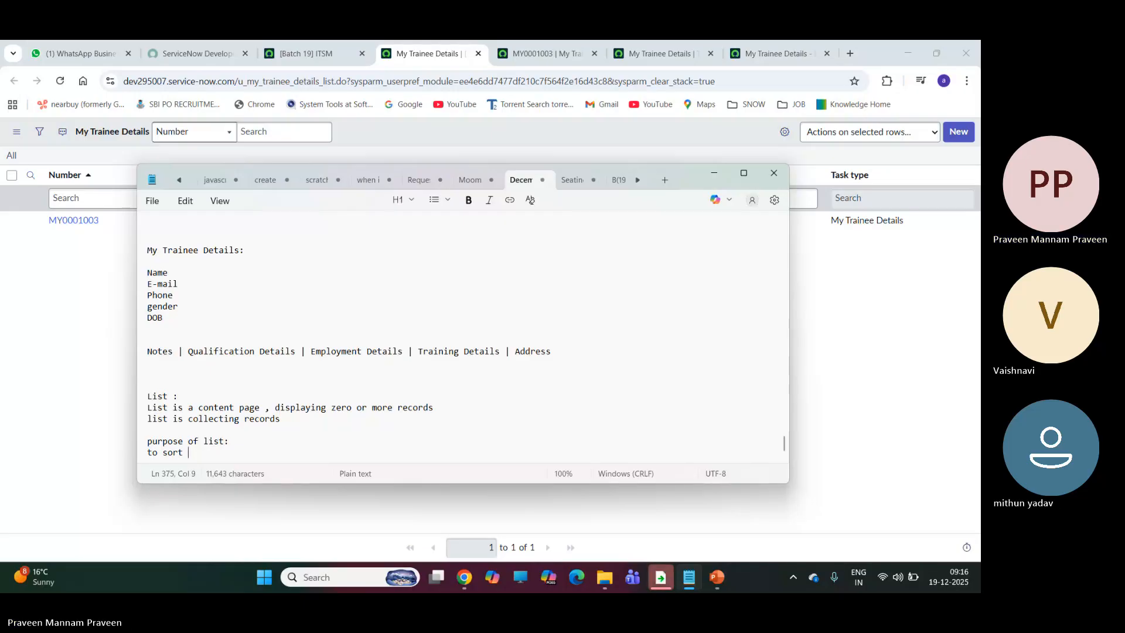
key("Return")
type("to edi")
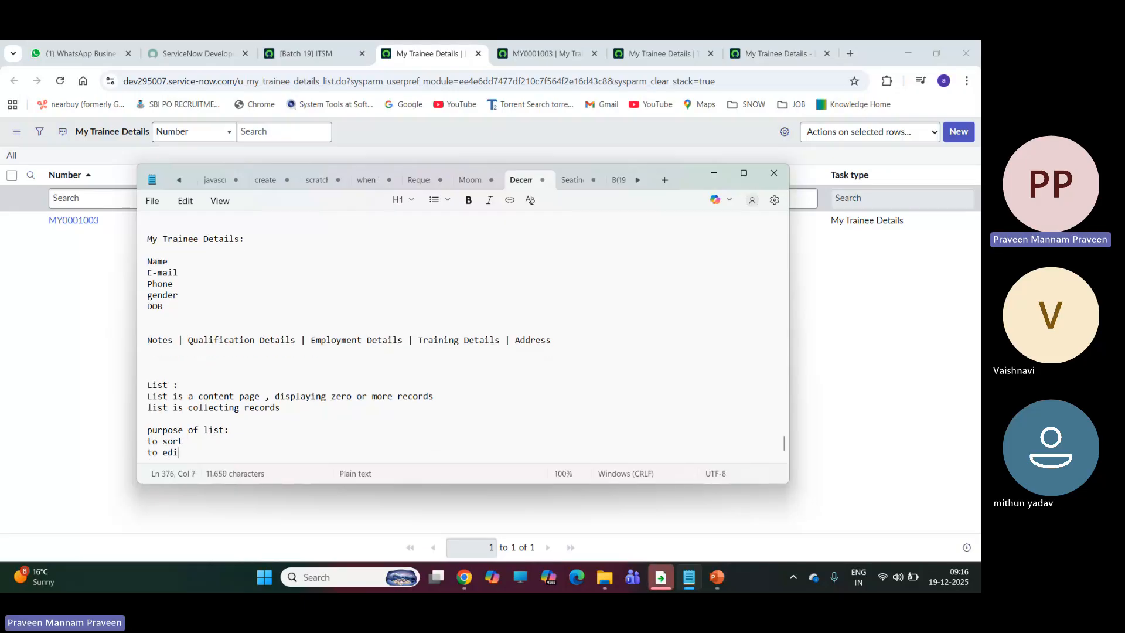
type("t")
key("Return")
type("to ")
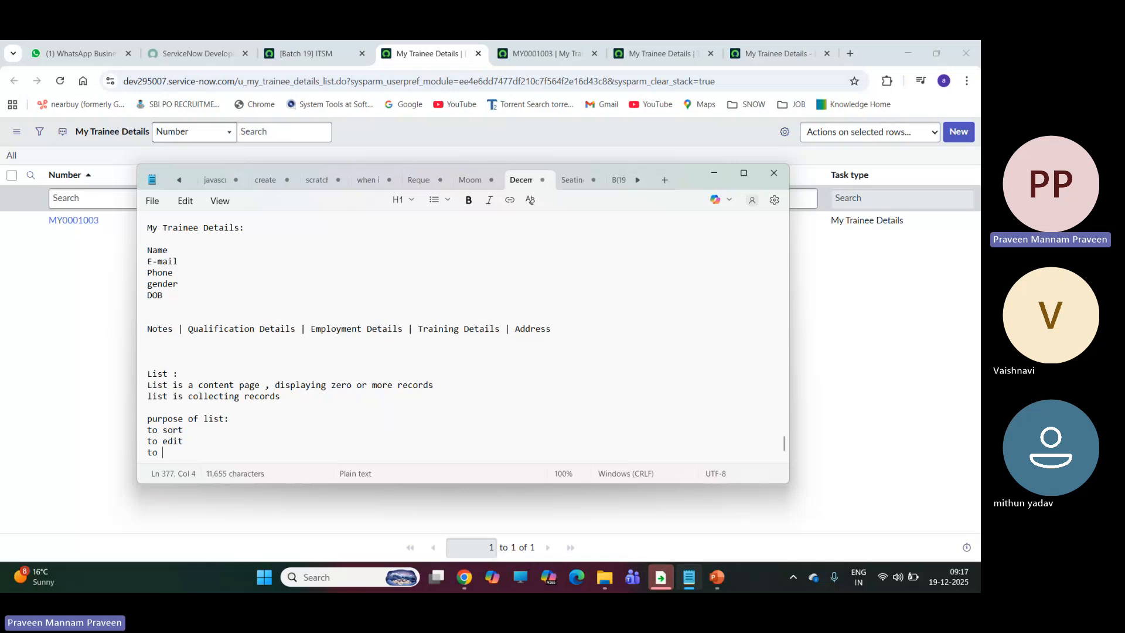
type("search")
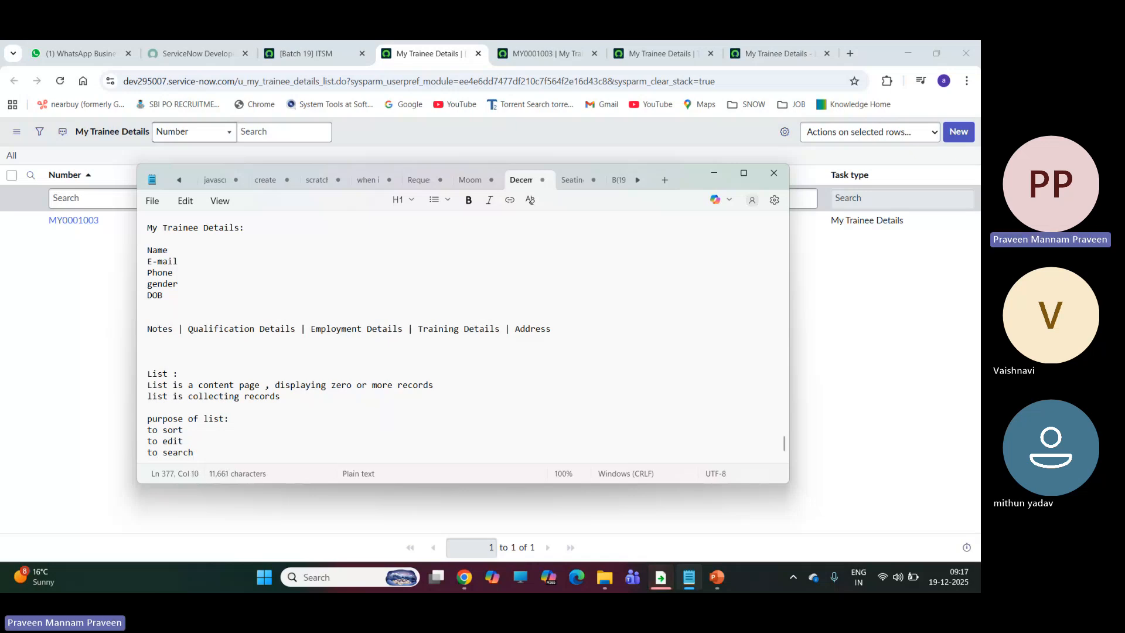
type(" the records")
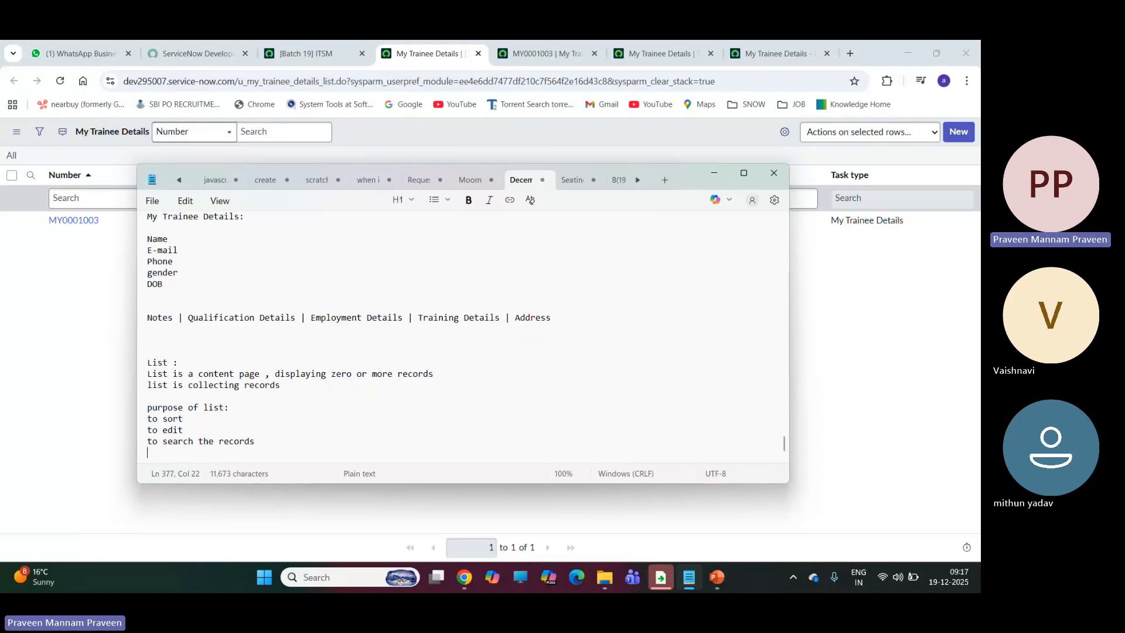
key("Return")
key("Return")
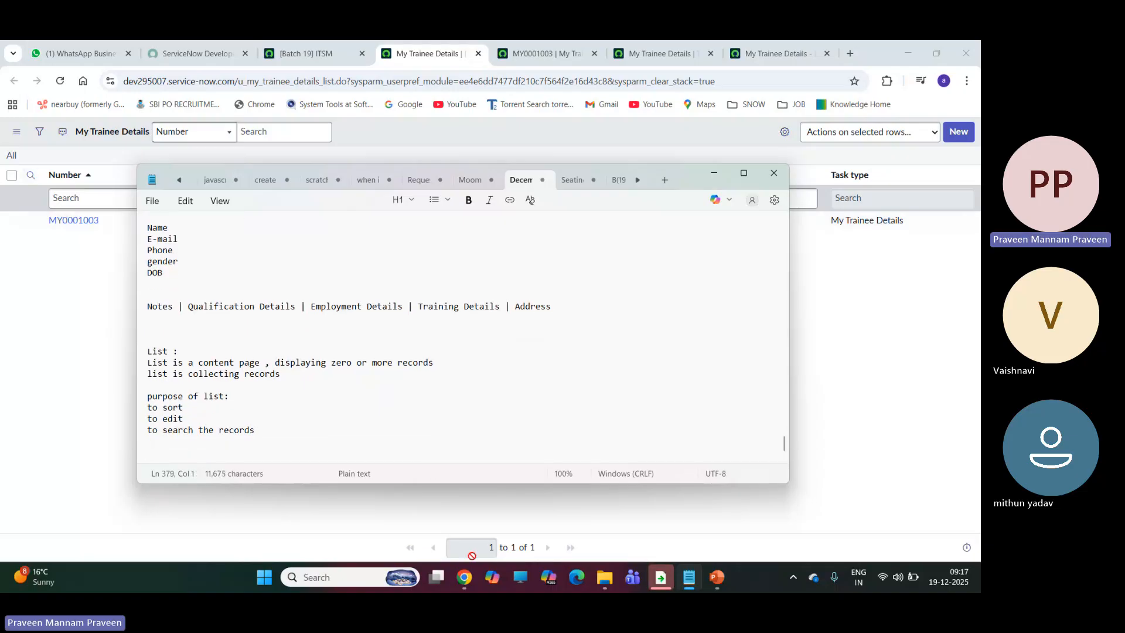
Step: Switch to the My Trainee Details list in Chrome and submit a new record with the Name ServiceNow
mouse_move(466, 577)
left_click(343, 499)
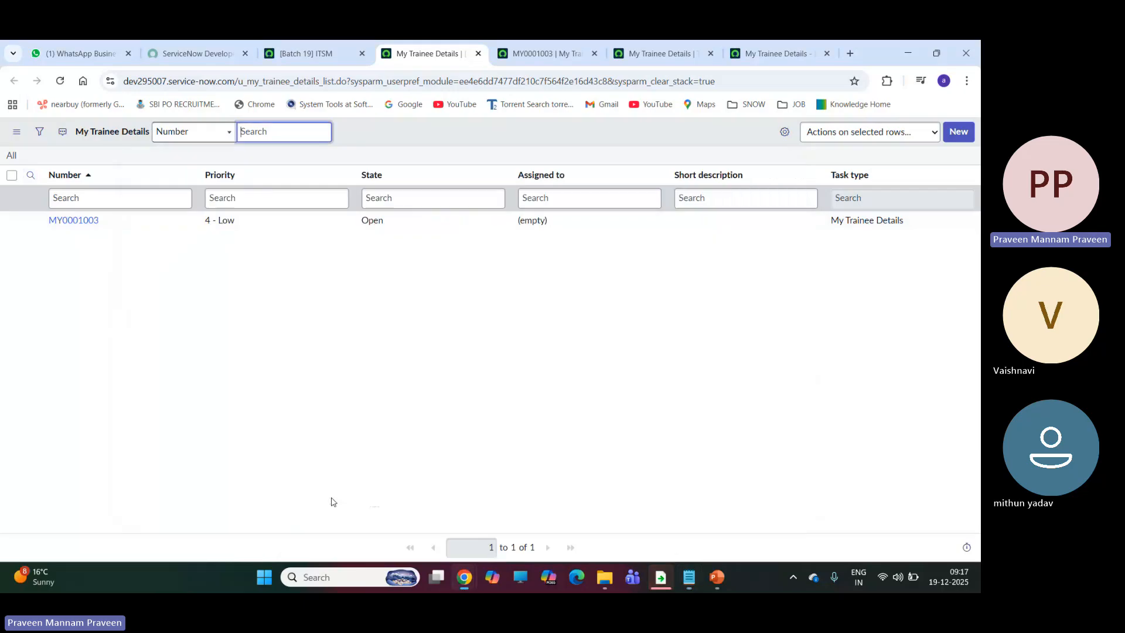
left_click(311, 56)
left_click(423, 54)
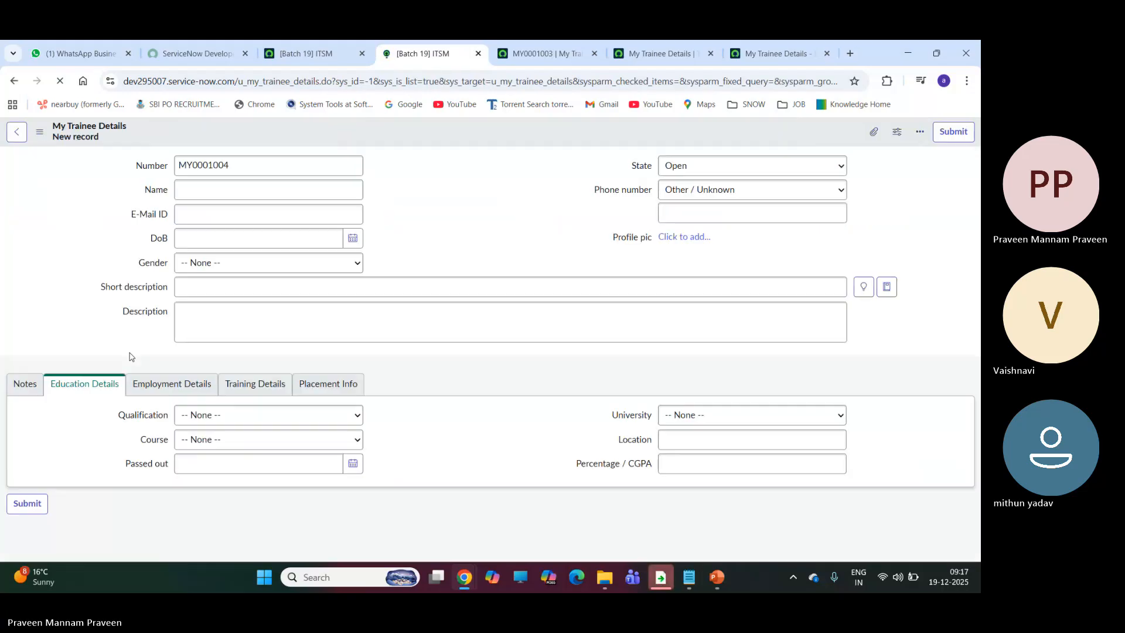
left_click(235, 190)
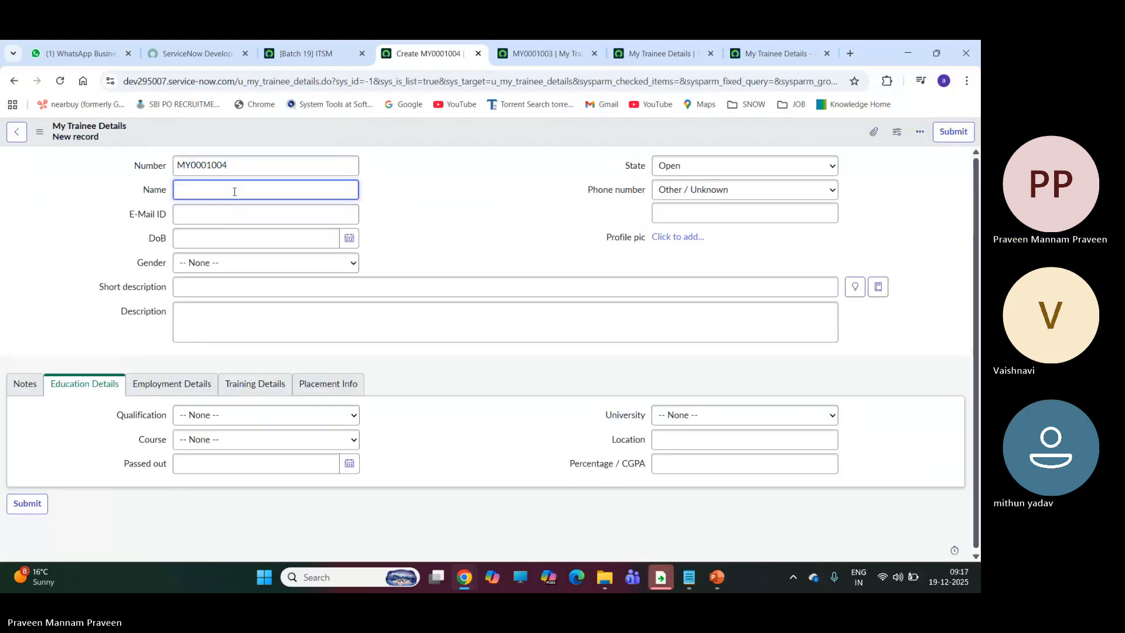
type("Serv")
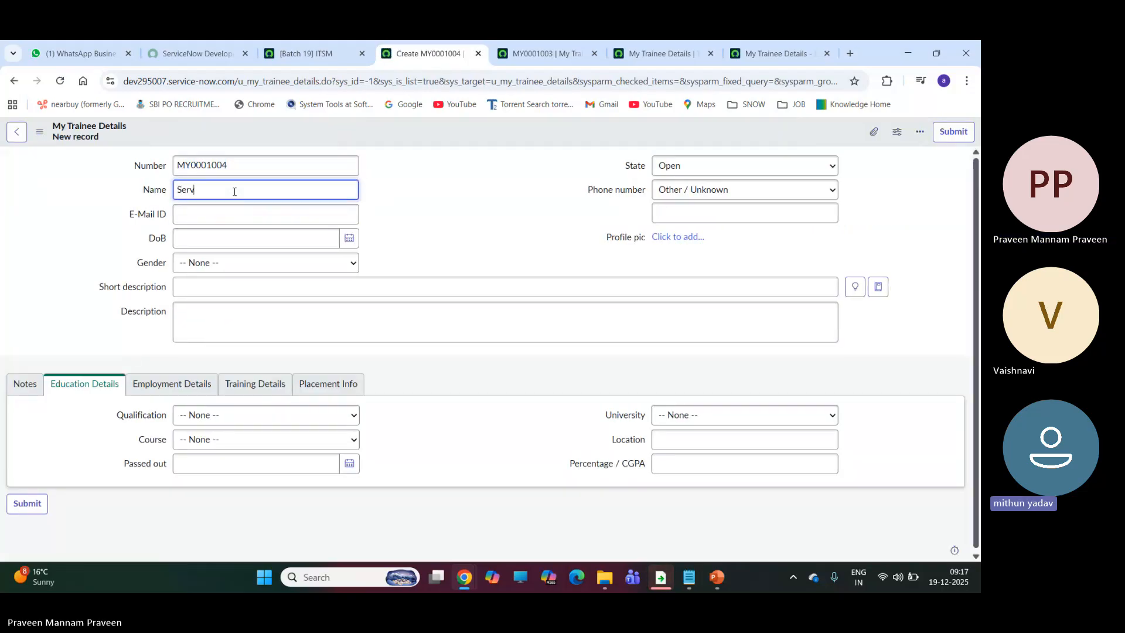
type("iceNow")
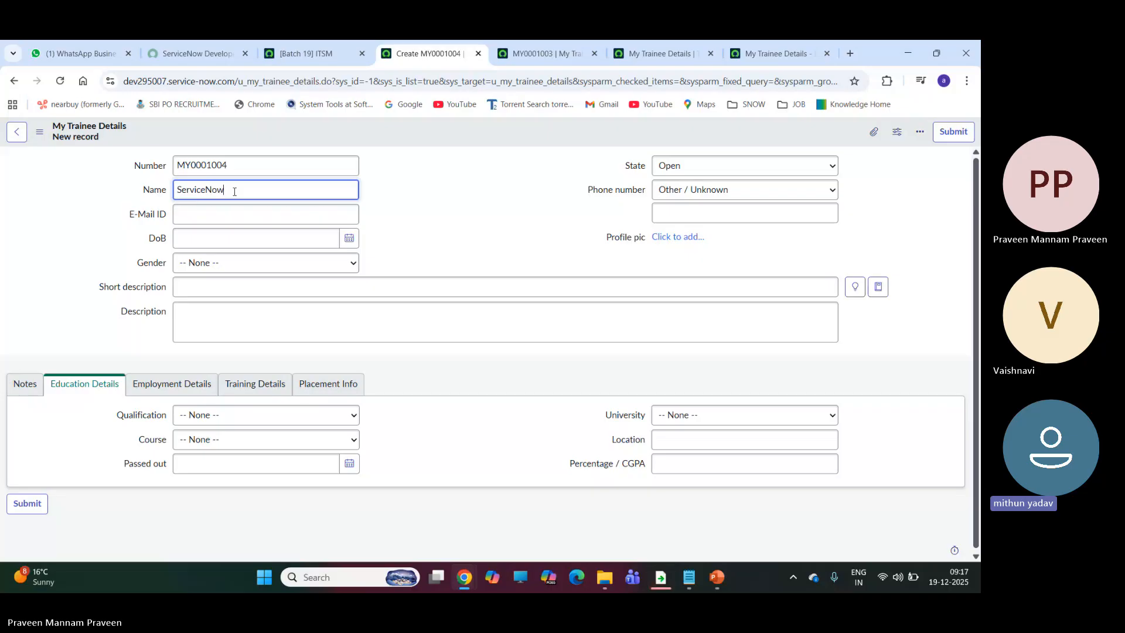
left_click(236, 214)
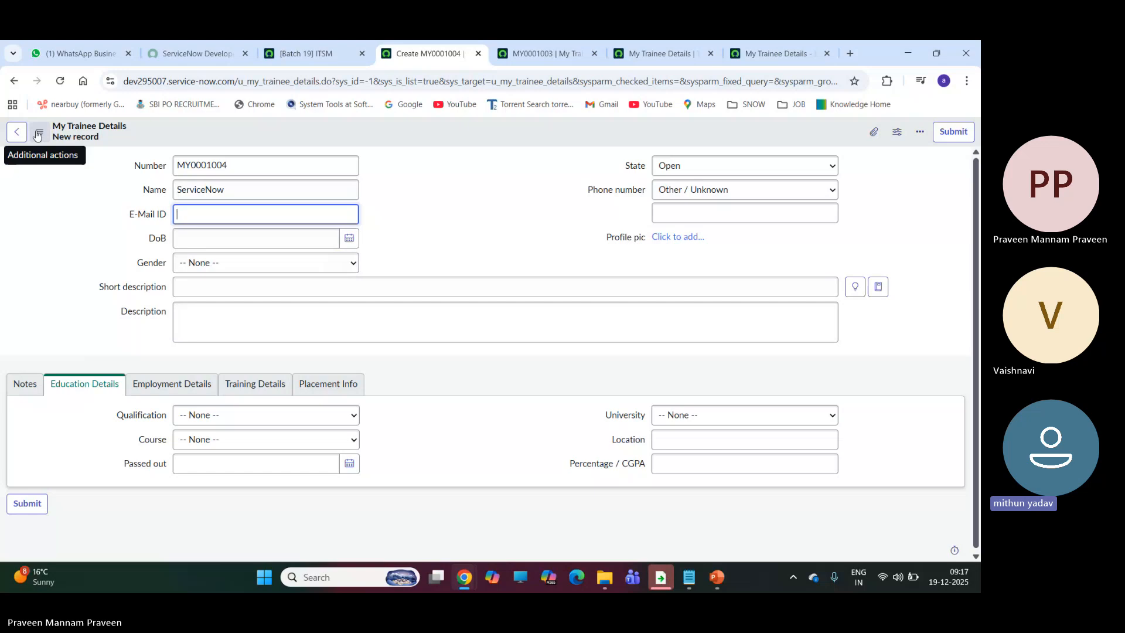
left_click(954, 131)
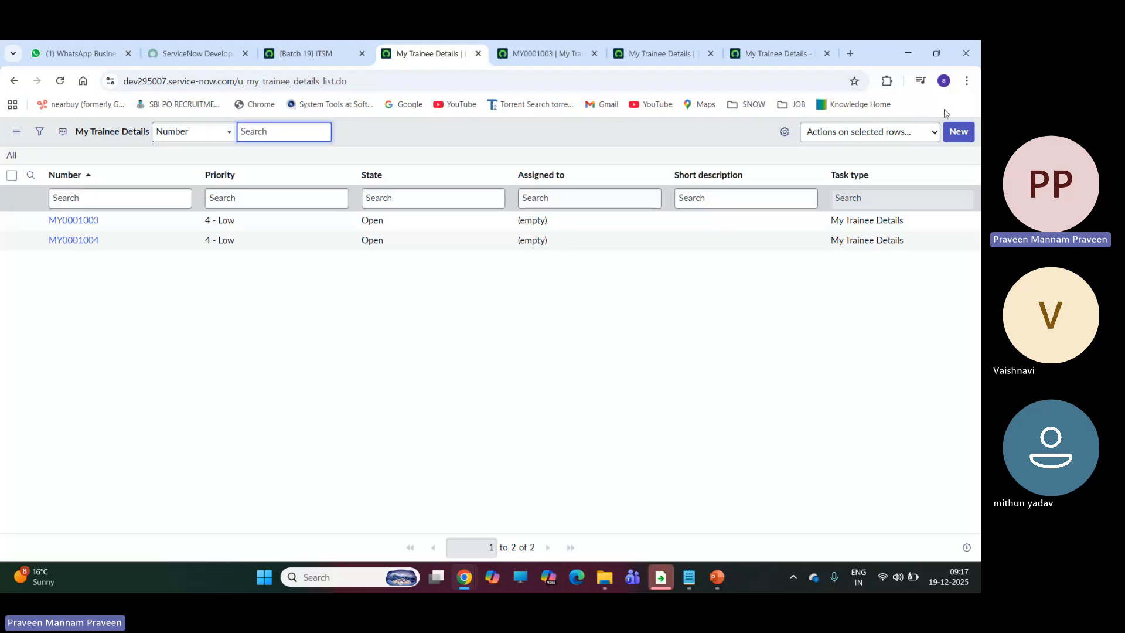
Step: Create and submit another My Trainee Details record with the Name salesforce
left_click(958, 132)
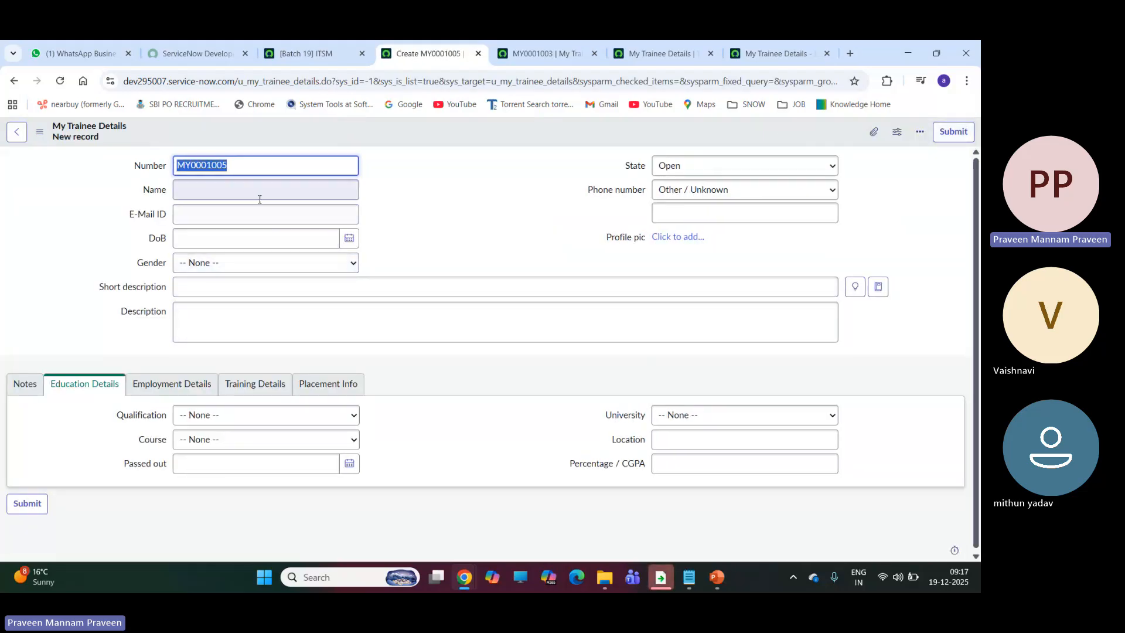
left_click(256, 194)
type("salesforce")
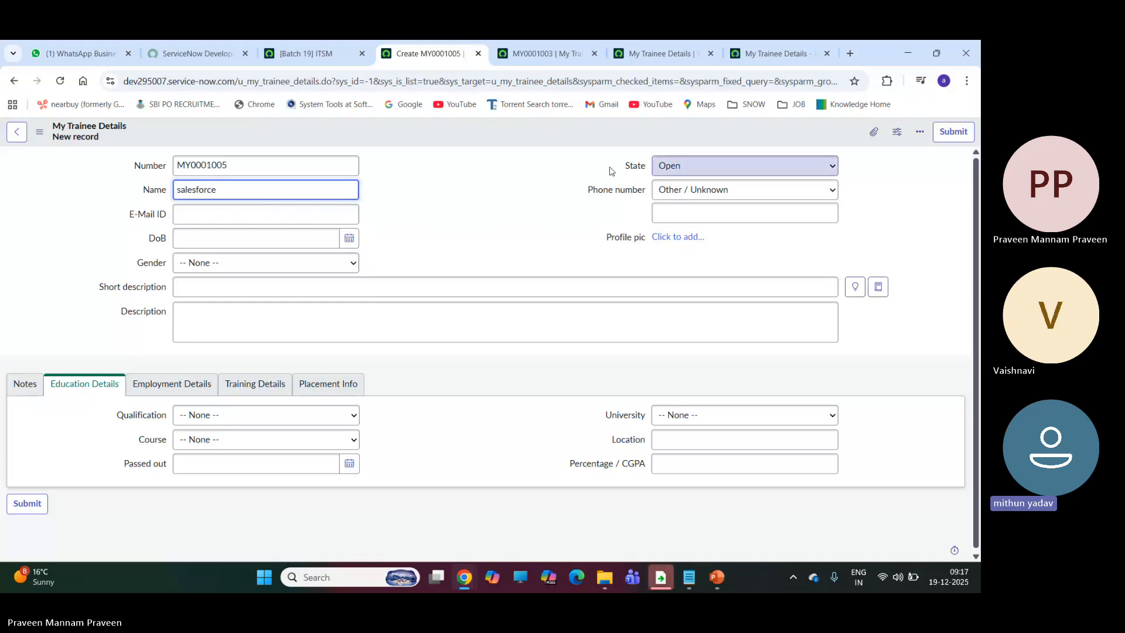
left_click(951, 134)
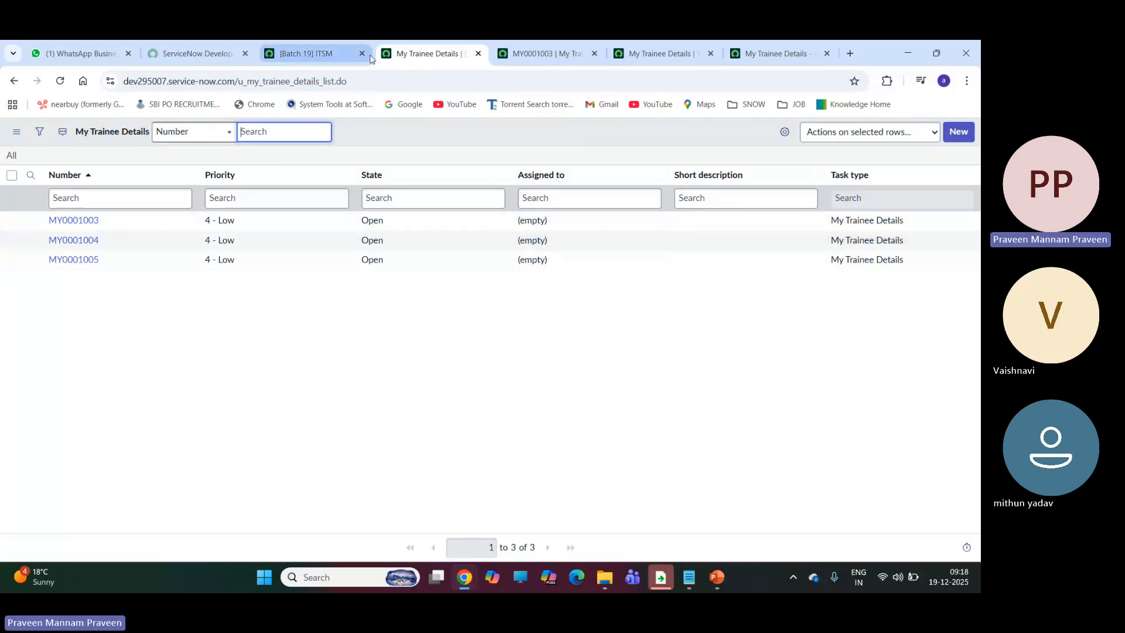
Step: Filter the application navigator by "incident" and open the list of all incidents in a separate browser tab
left_click(298, 58)
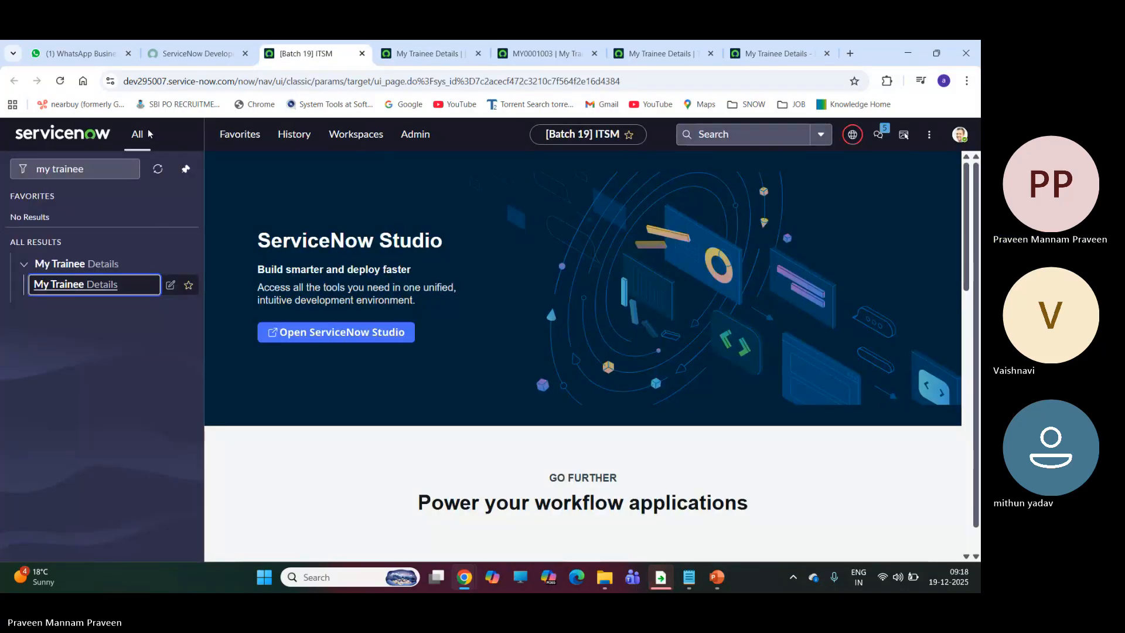
left_click(446, 57)
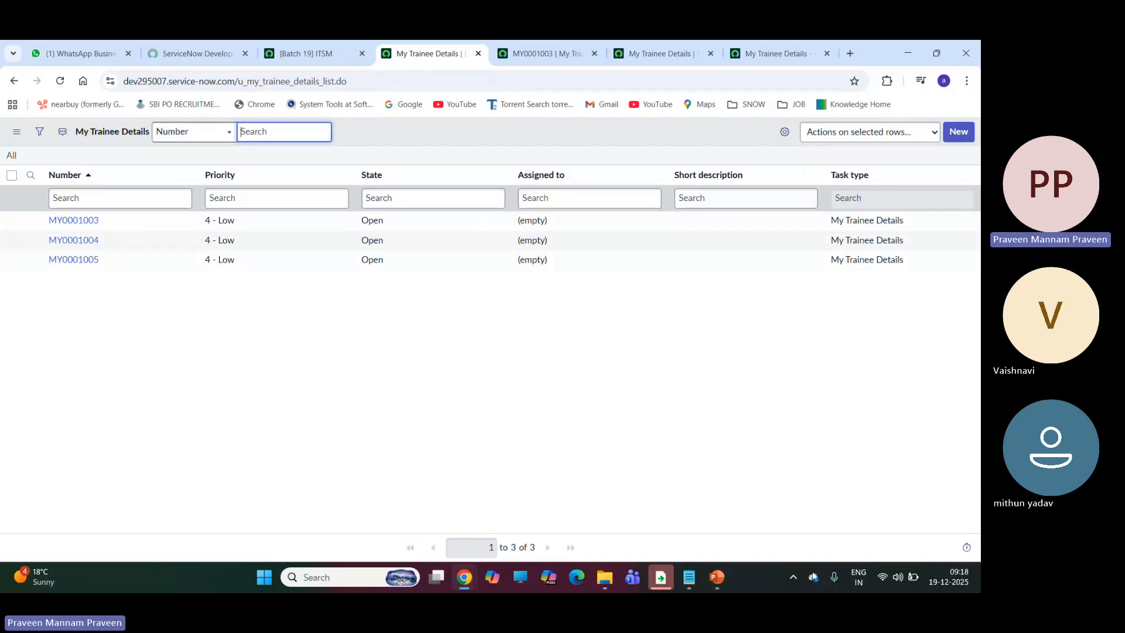
left_click(313, 55)
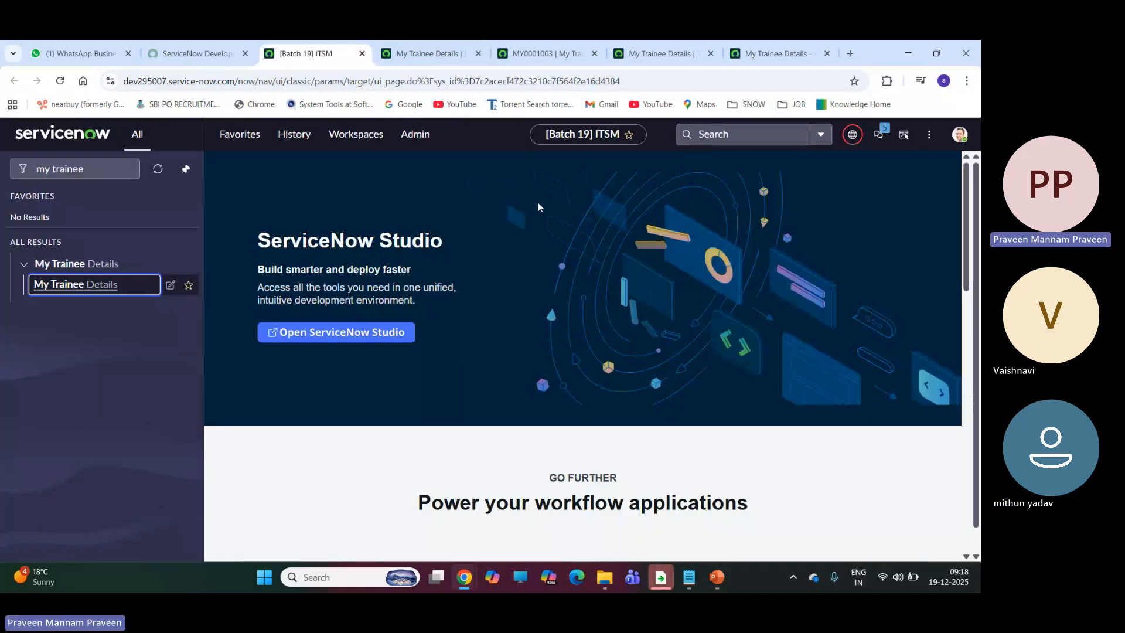
left_click(117, 169)
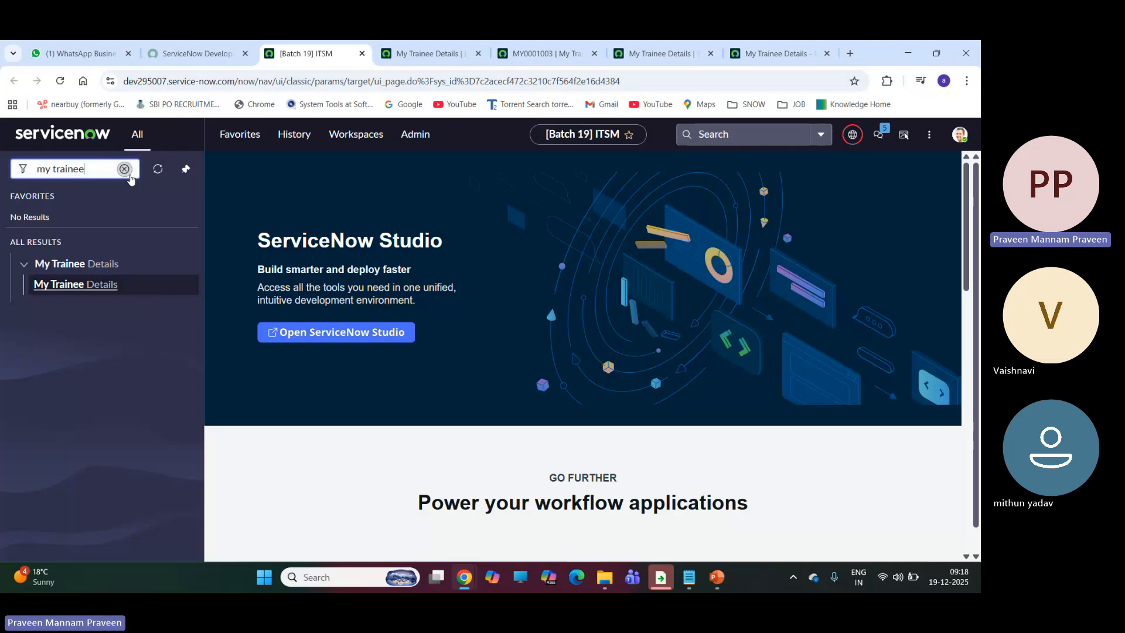
left_click(124, 168)
type("in")
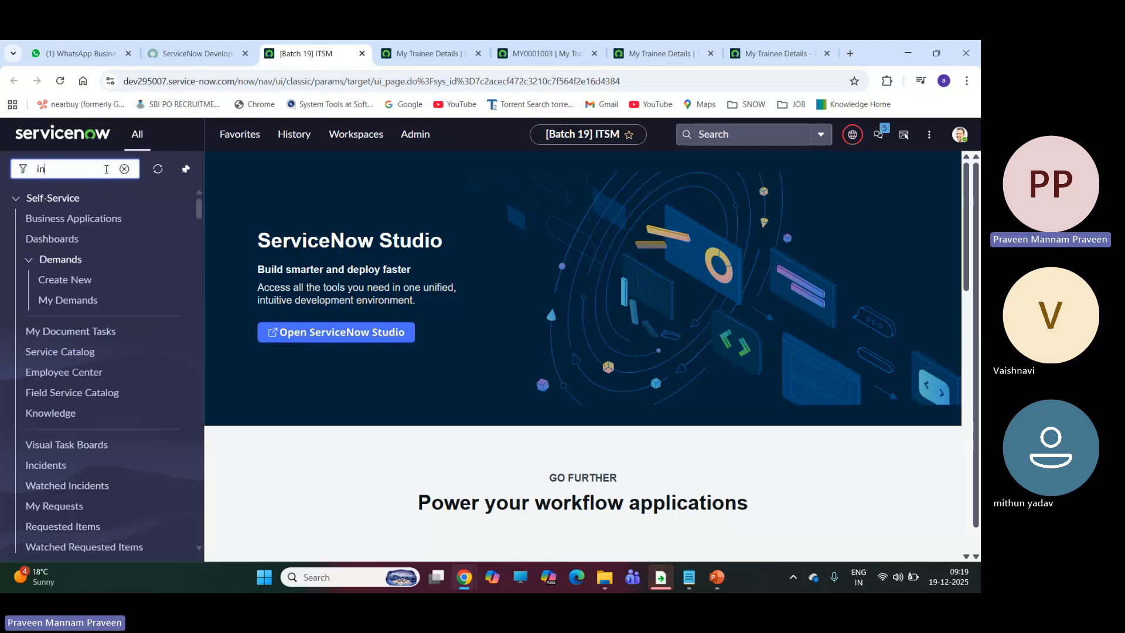
type("ciden")
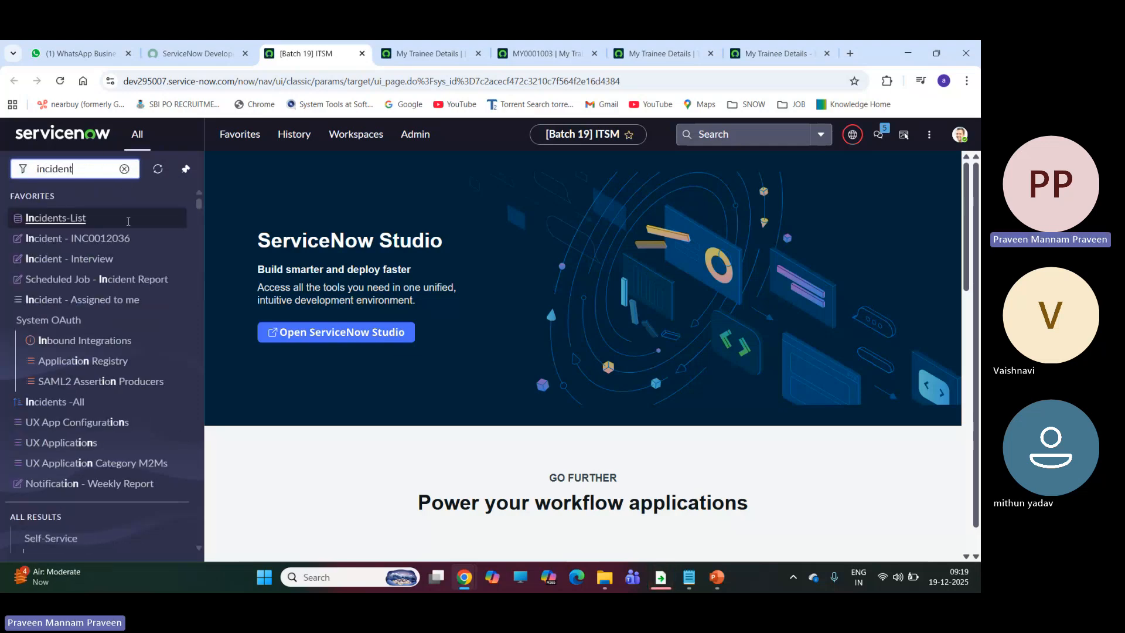
type("t")
scroll(70, 282, "down", 5)
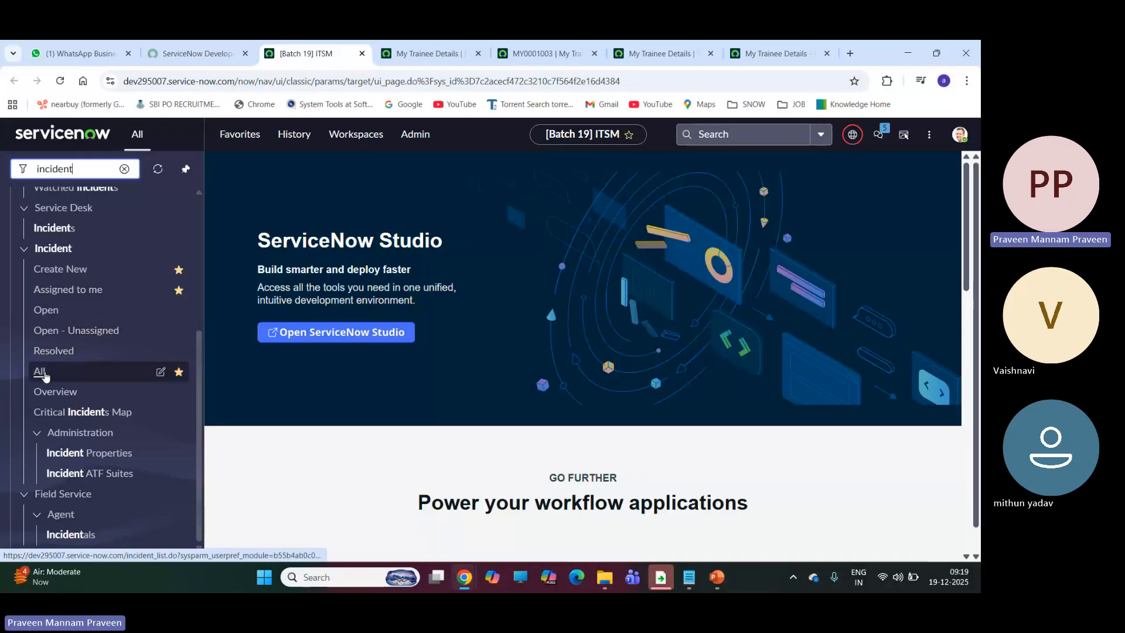
left_click(41, 372)
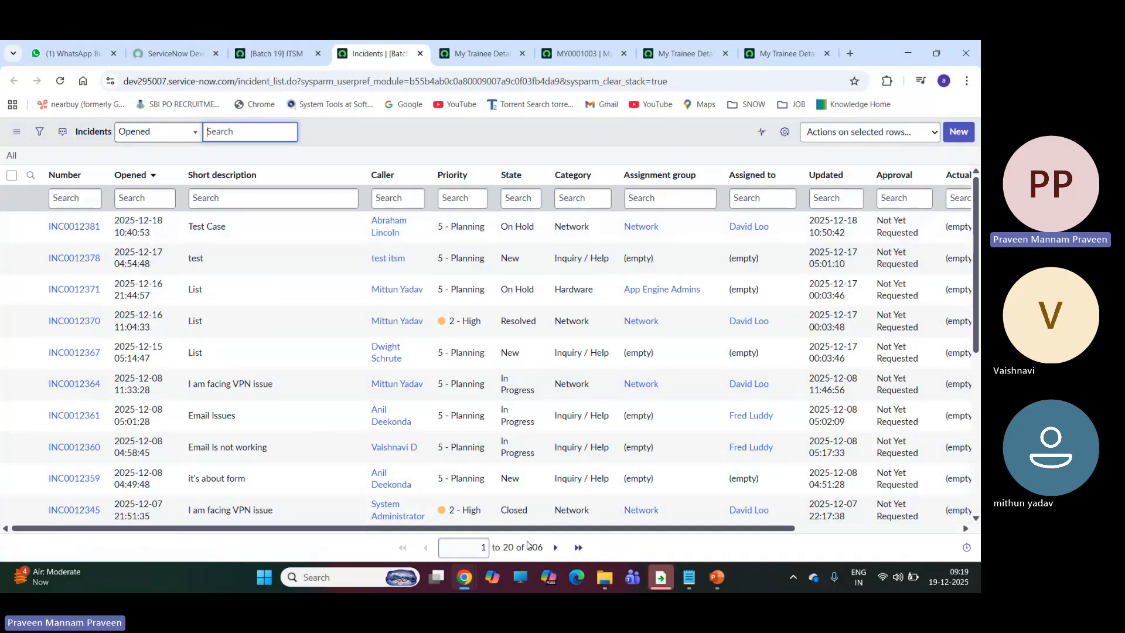
Step: Examine the incident list's record total and its list control options, such as View and Group By
left_click_drag(528, 547, 543, 549)
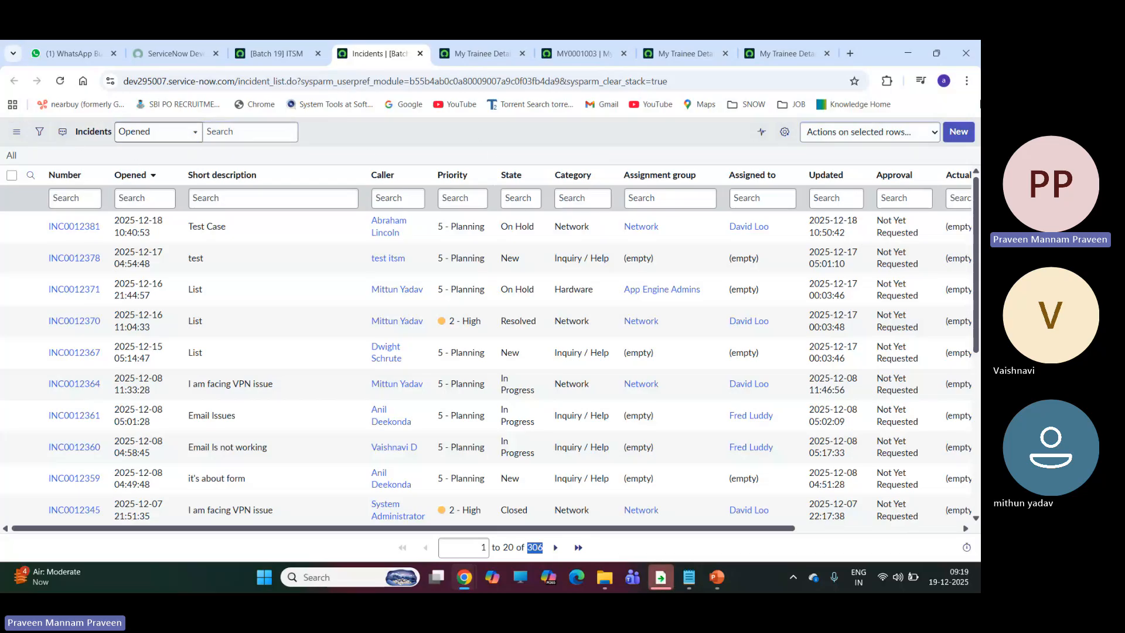
left_click(17, 135)
mouse_move(41, 139)
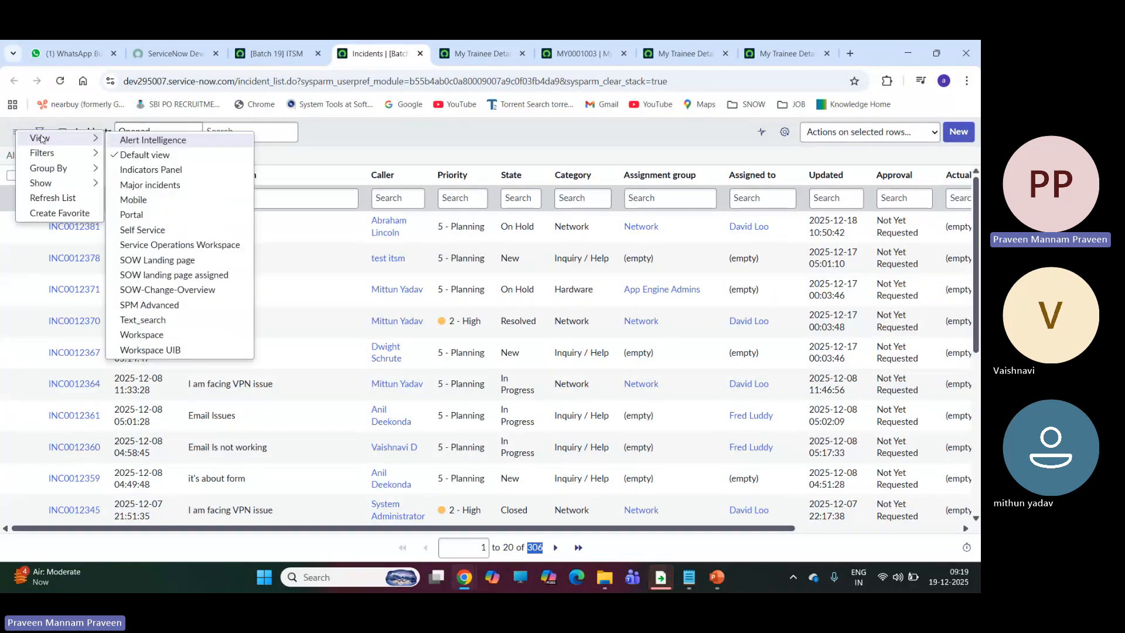
mouse_move(45, 170)
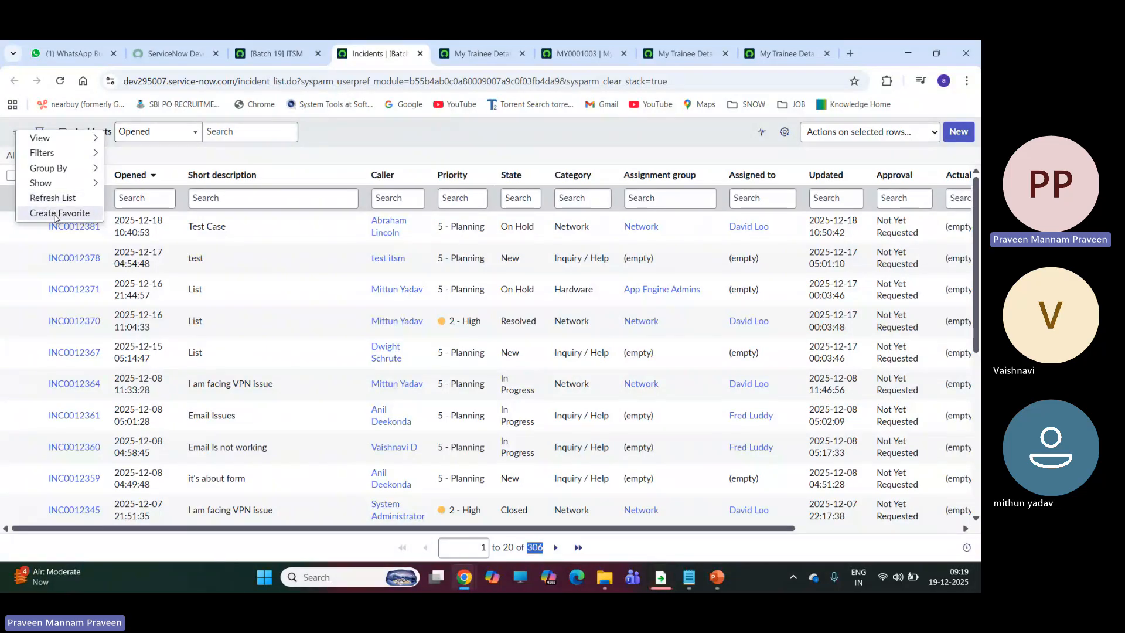
left_click(389, 138)
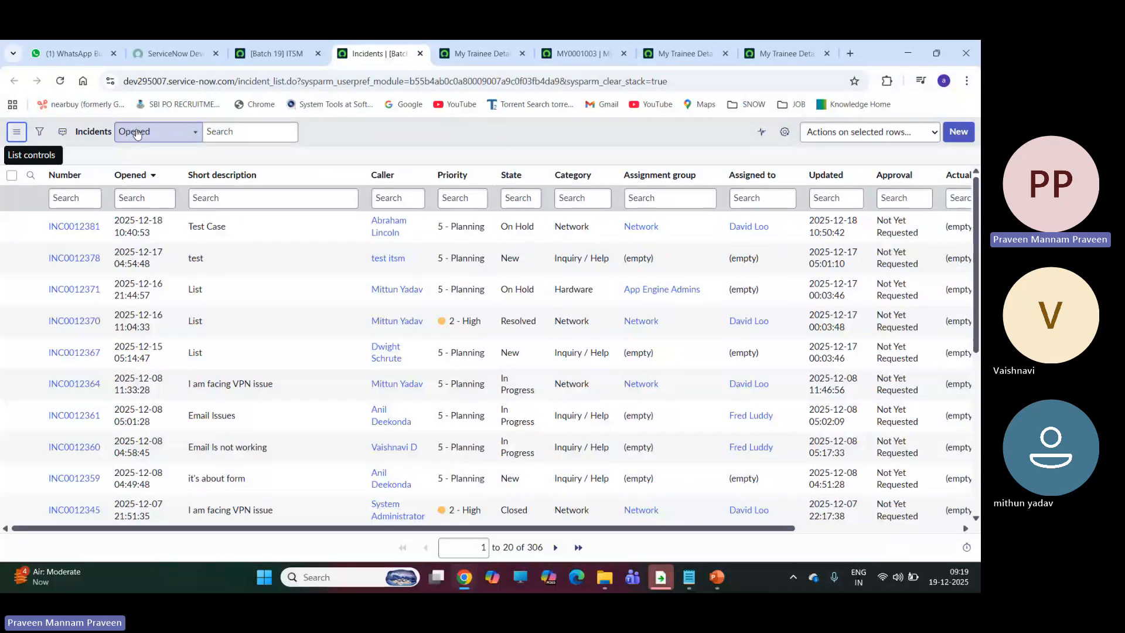
Step: Sort the incident list by Priority in ascending order, and re-sort it by Assigned to in ascending order
double_click(453, 174)
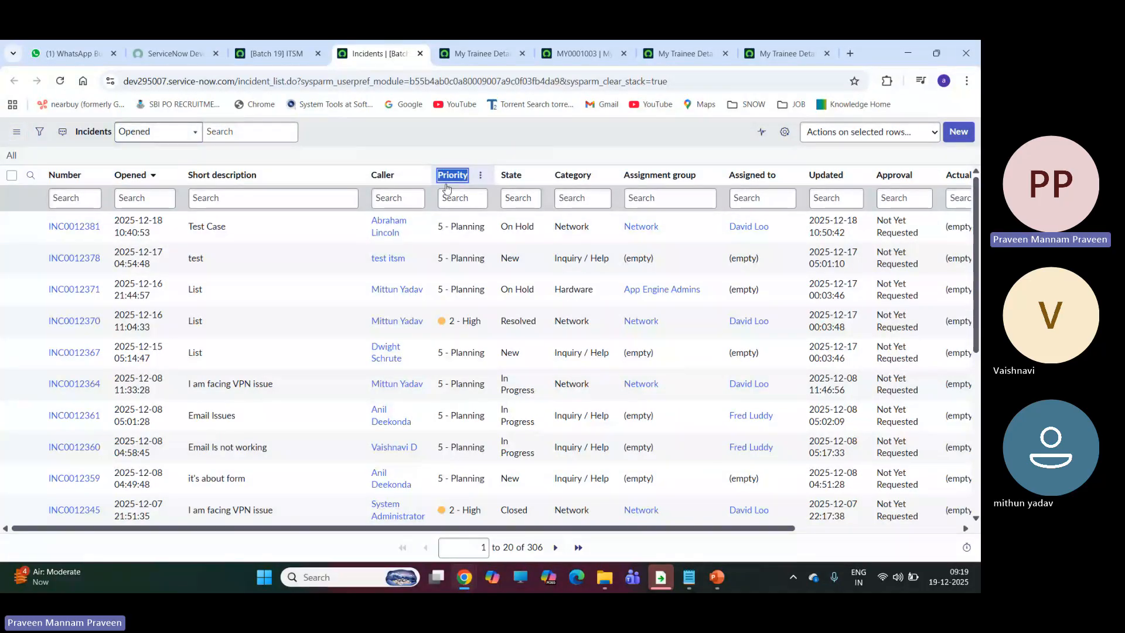
left_click(448, 178)
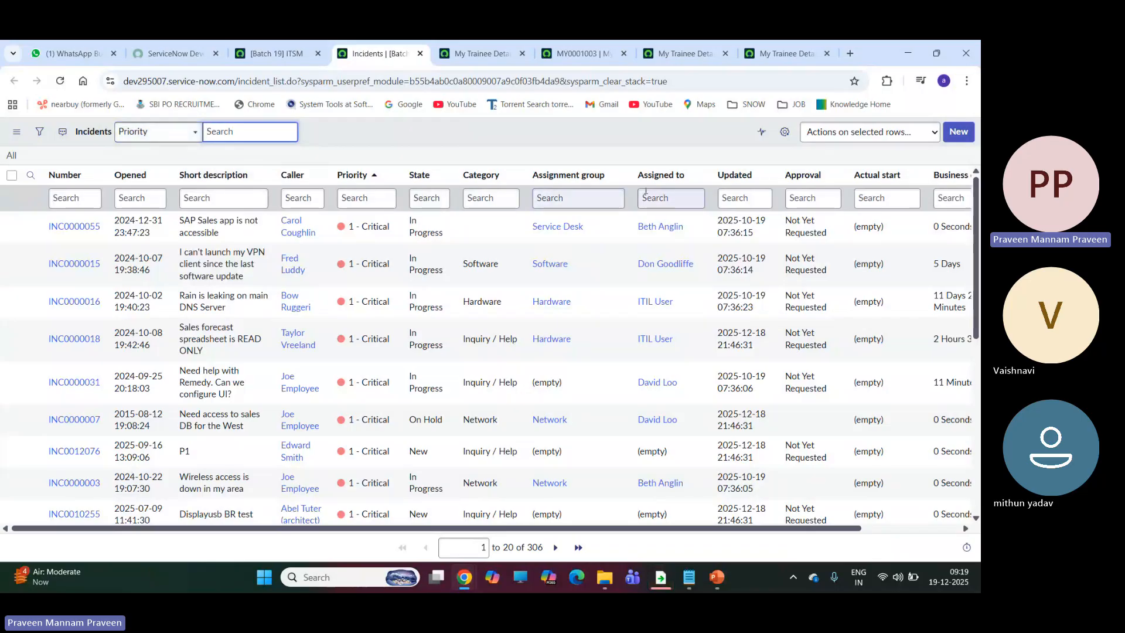
double_click(663, 174)
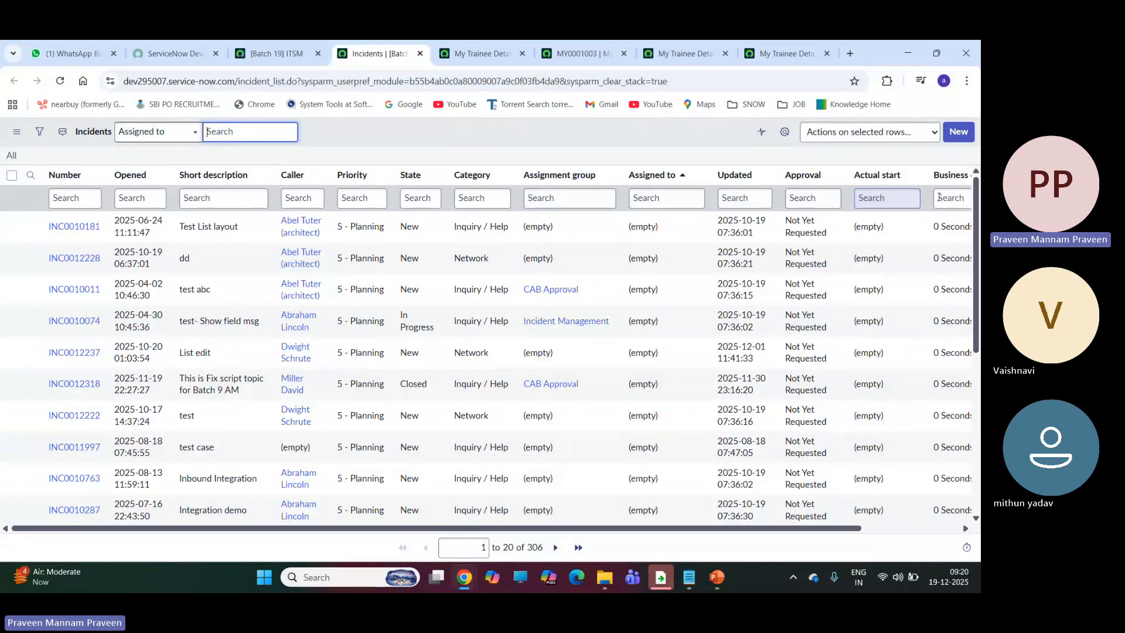
left_click_drag(661, 529, 414, 547)
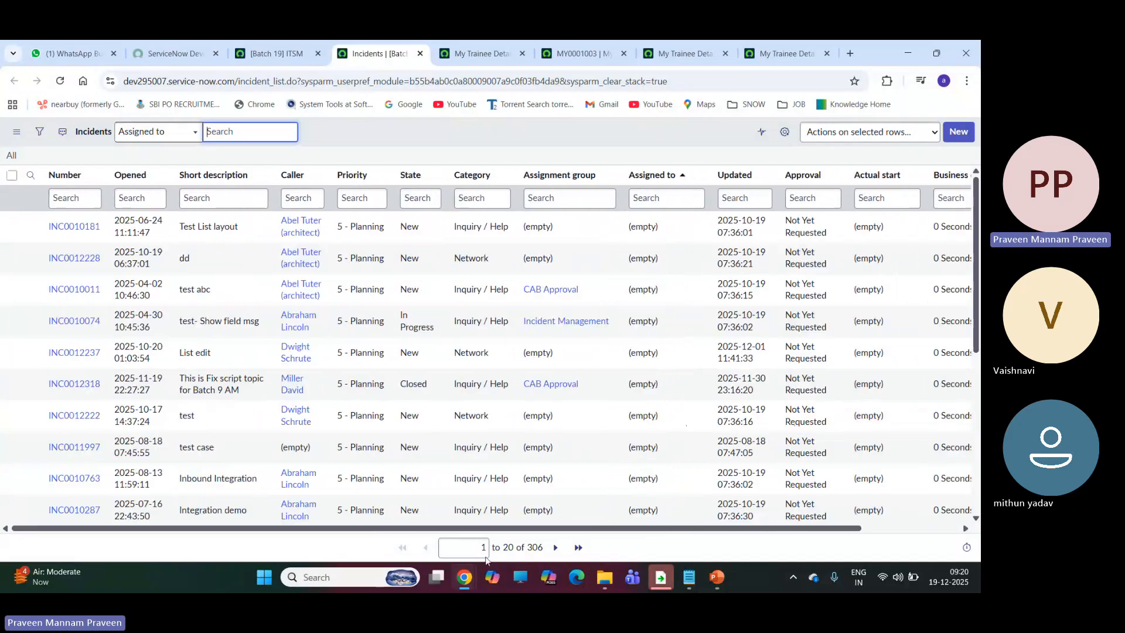
Step: Examine the searchable fields of the incident list, and hide and redisplay the column search row
left_click(190, 136)
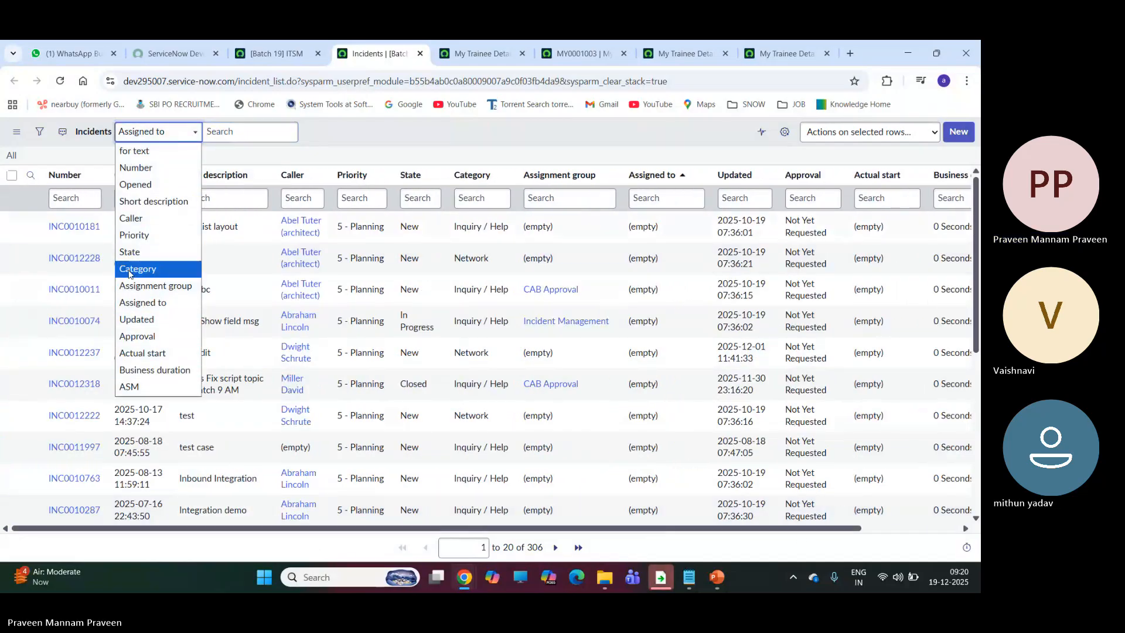
left_click(463, 134)
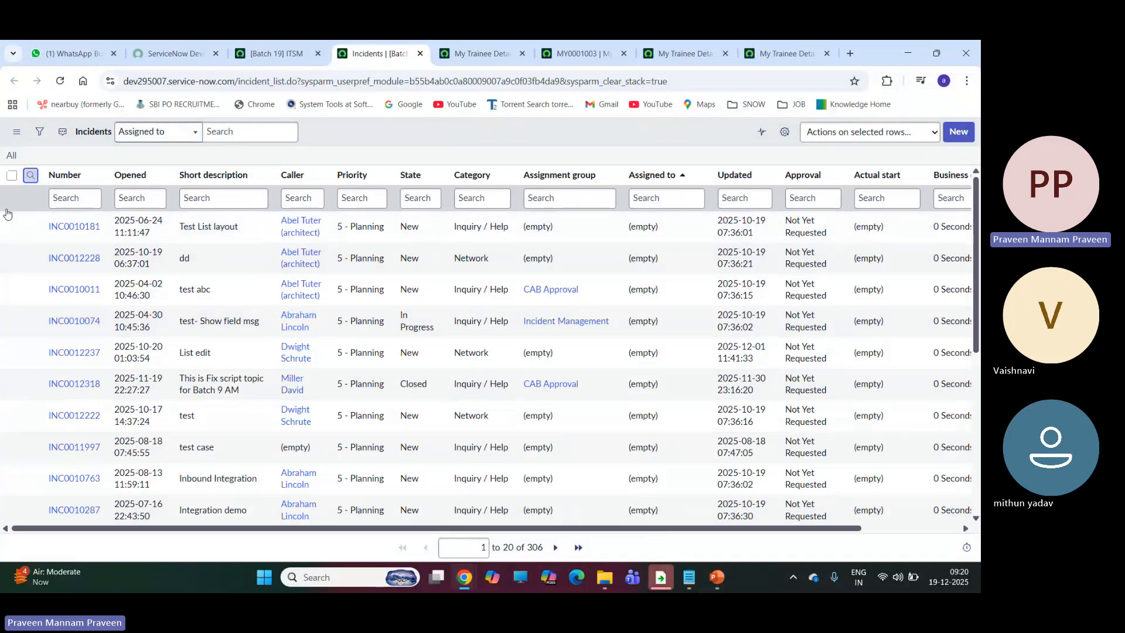
left_click(30, 176)
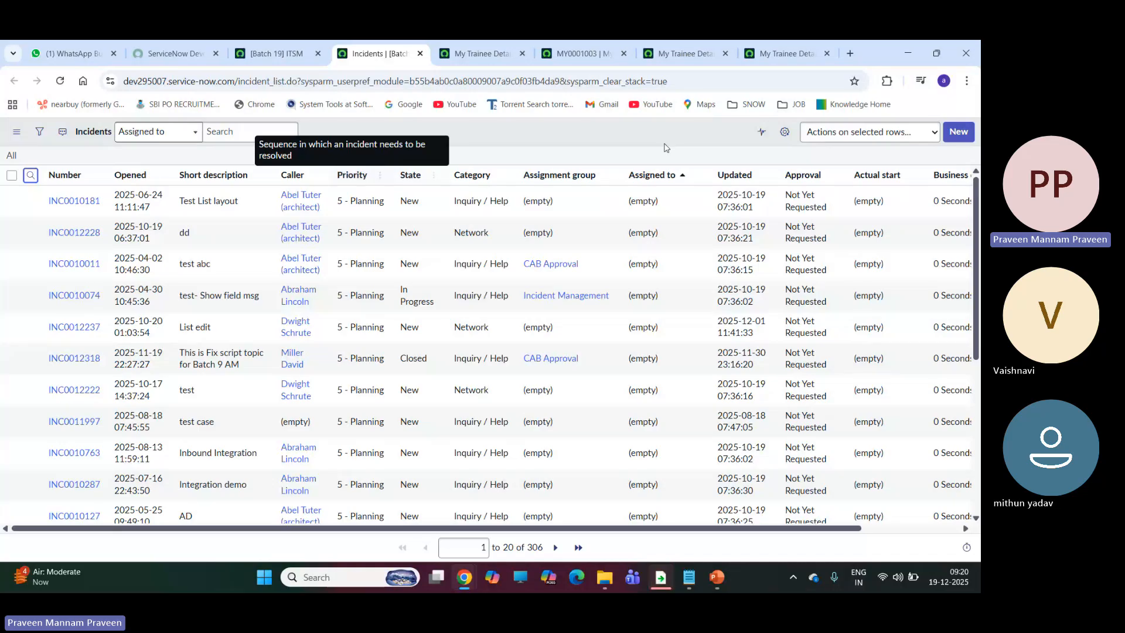
left_click(30, 176)
Step: Filter the incident list to records whose Short description starts with "List edit"
left_click(74, 196)
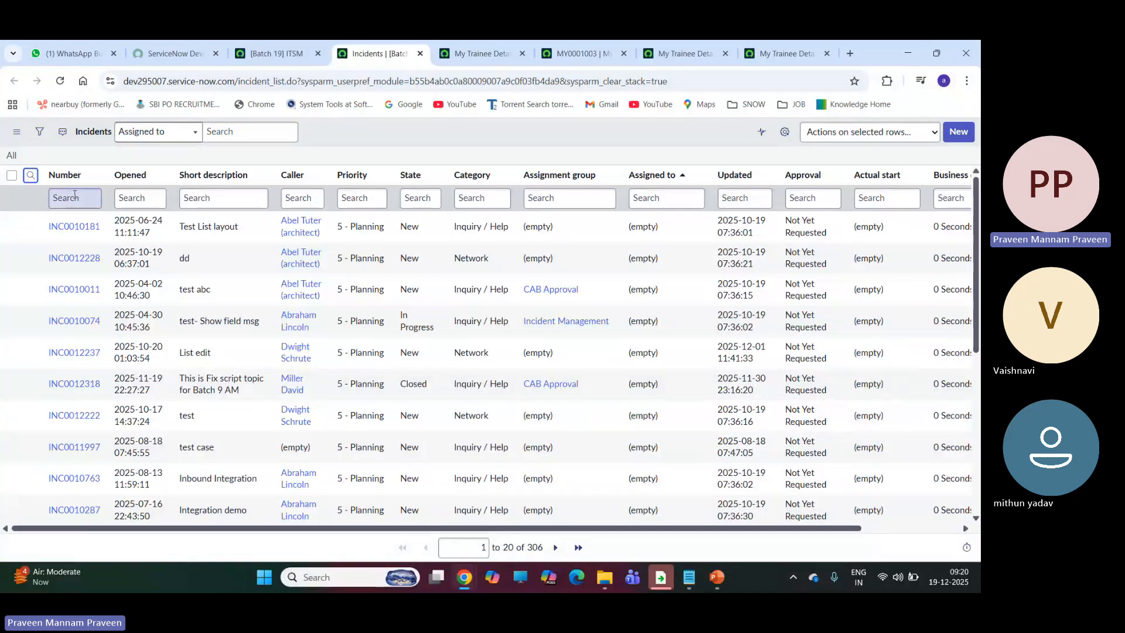
left_click(140, 198)
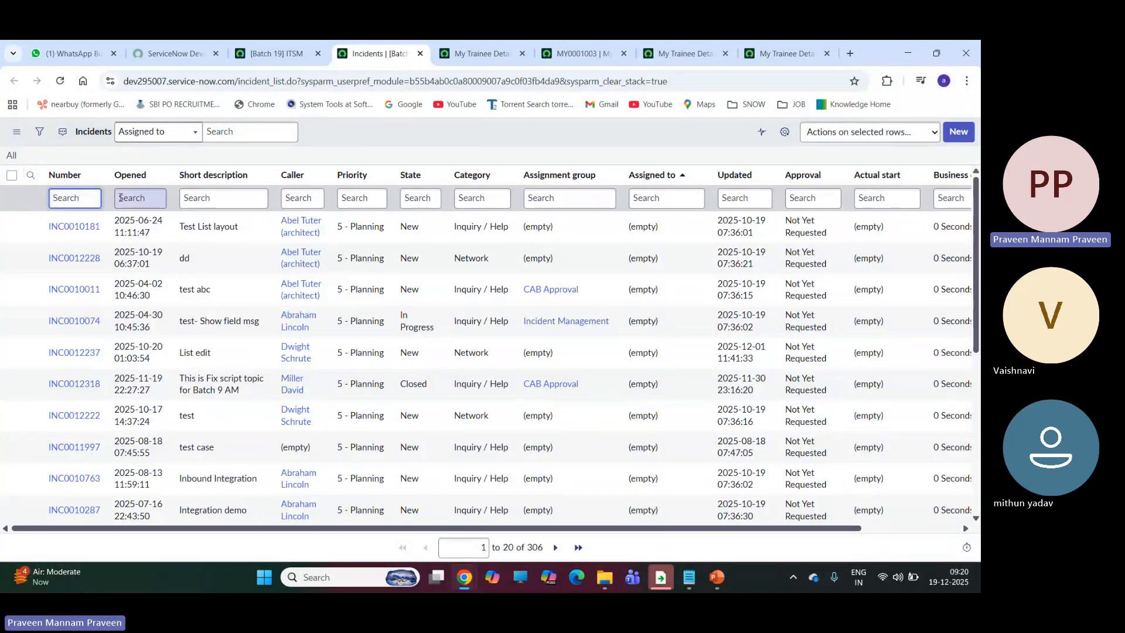
left_click(218, 199)
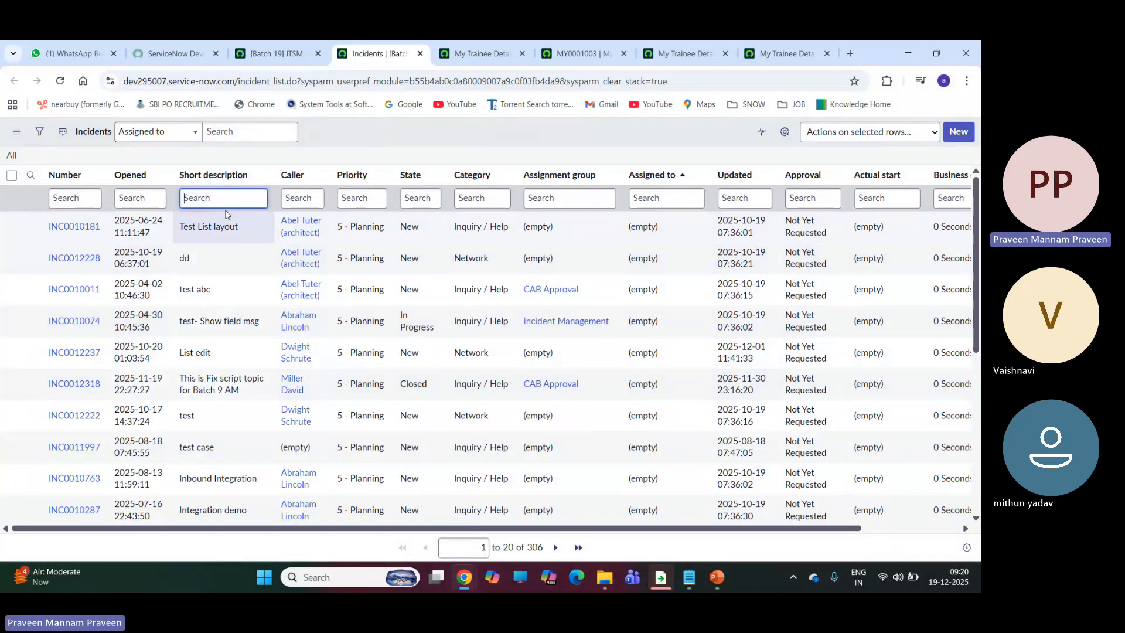
type("Li")
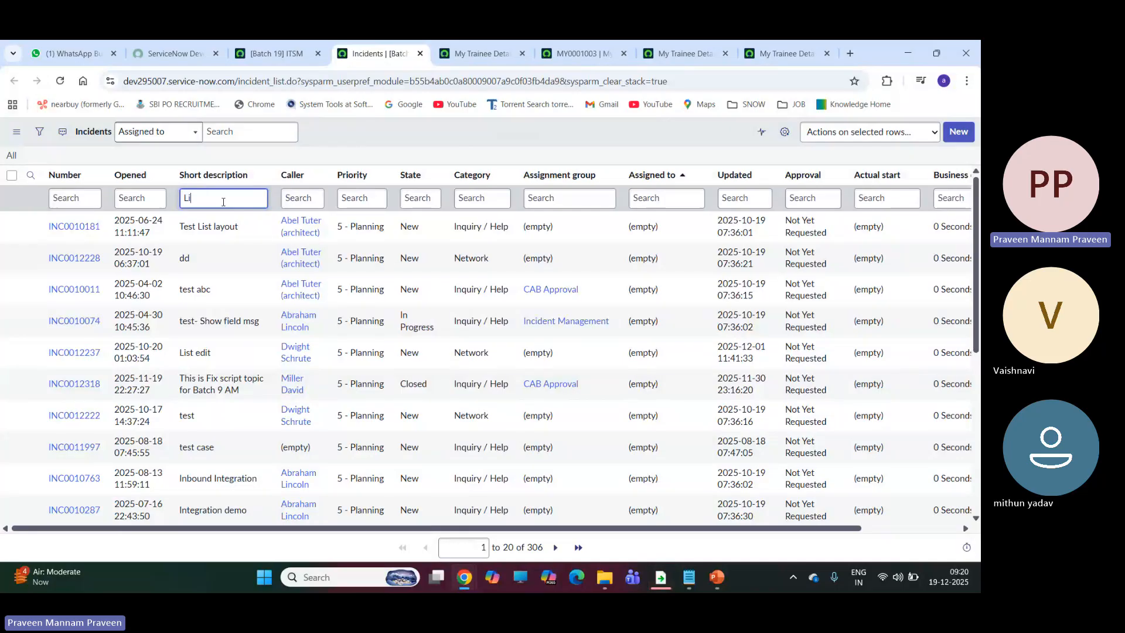
type("st edit")
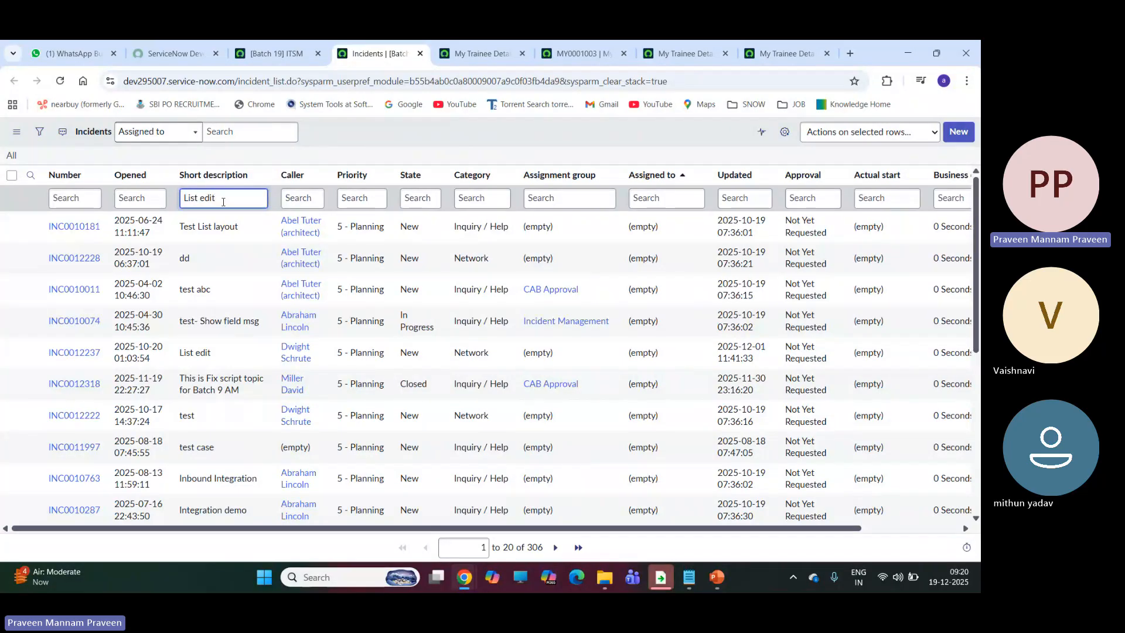
key("Return")
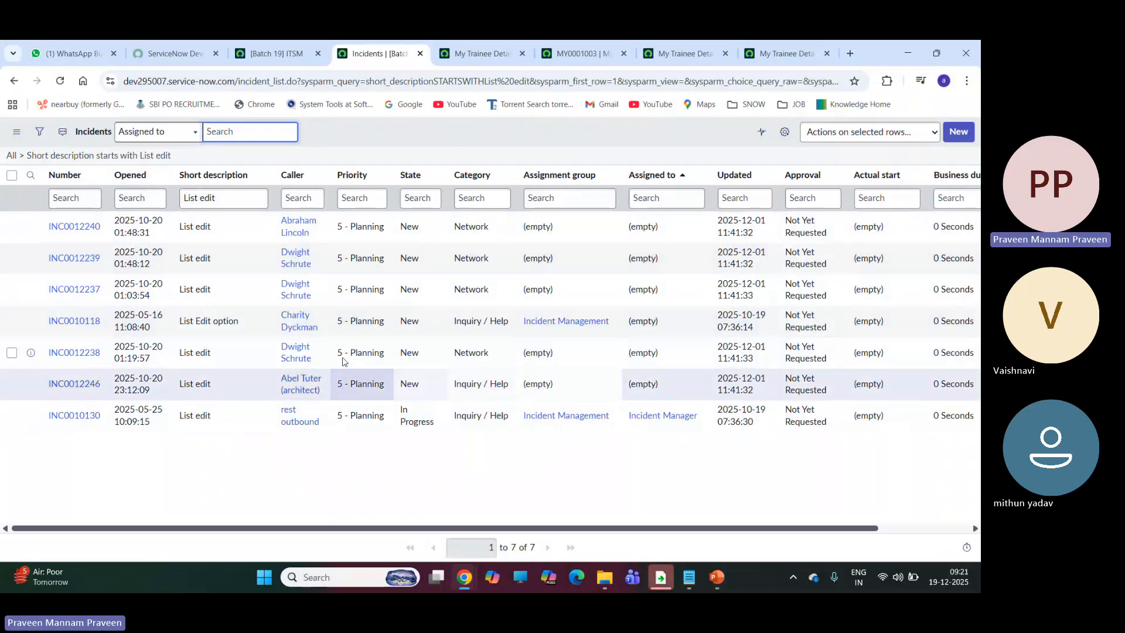
Step: Change the Short description of incident INC0012237 to "List new" directly in the list and save it
left_click(231, 293)
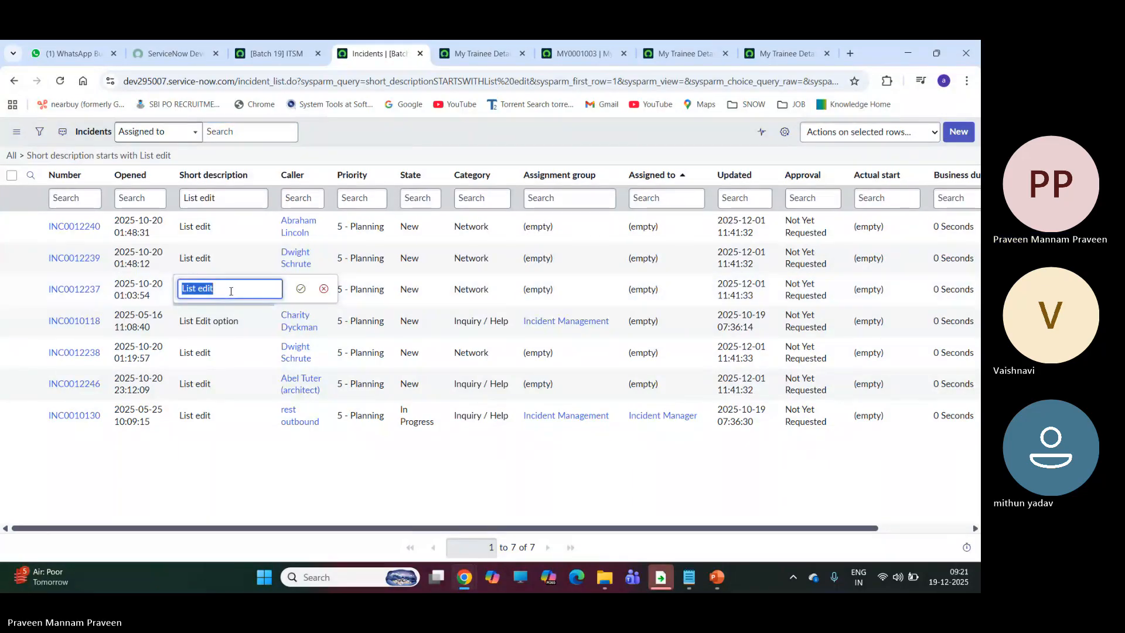
type("List new")
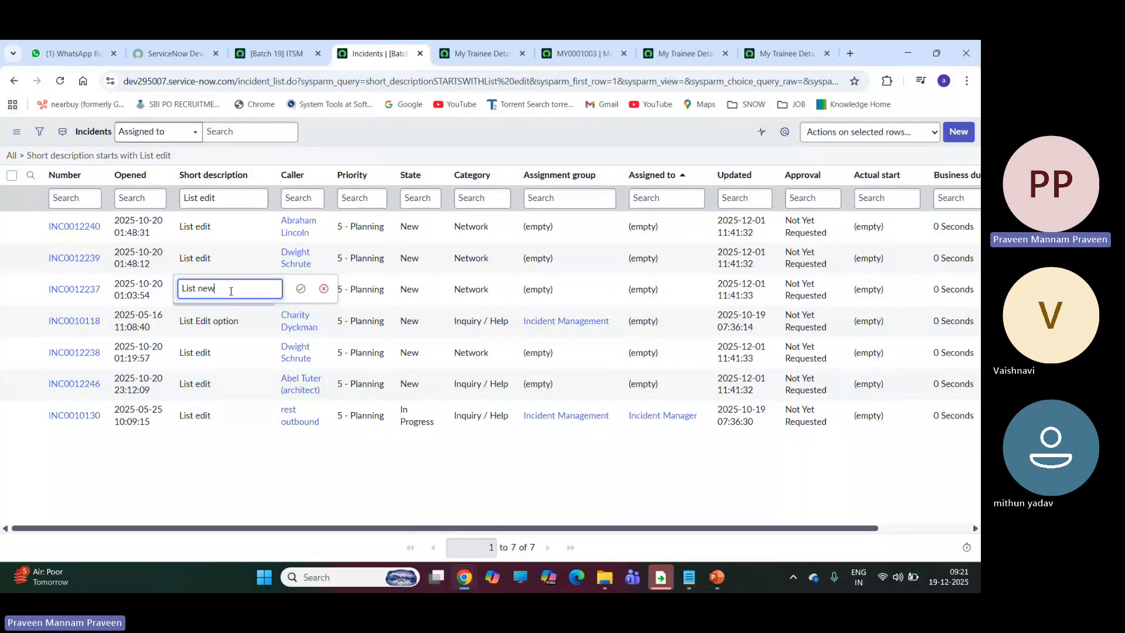
left_click(301, 288)
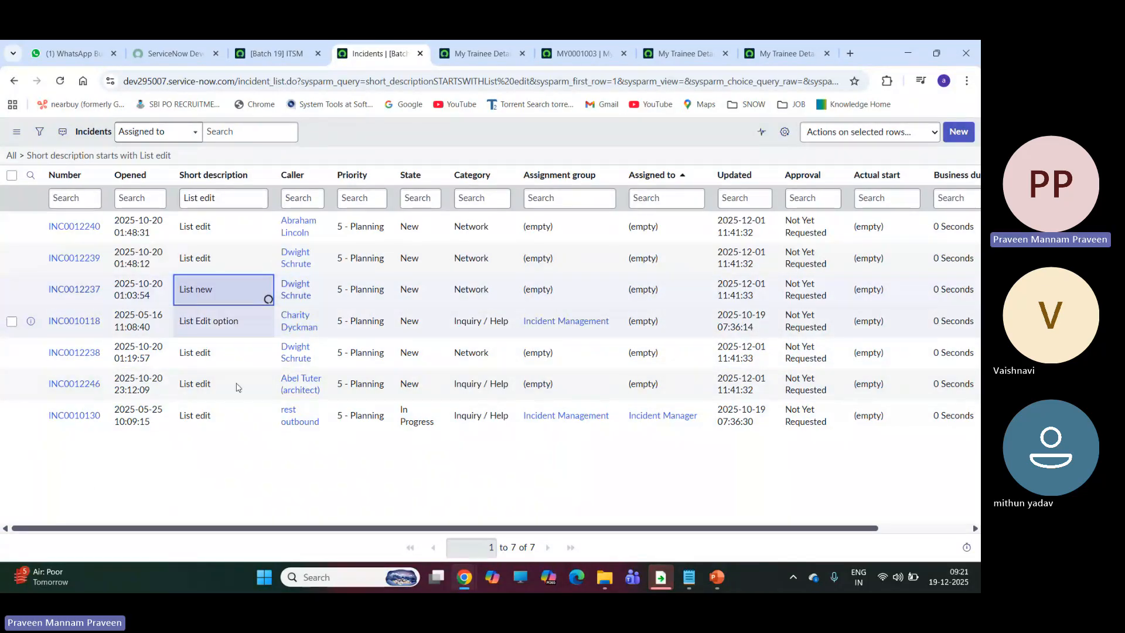
Step: Set the Short description of the four consecutive incidents from INC0012239 through INC0012238 to "List class" in a single list edit
left_click(234, 259)
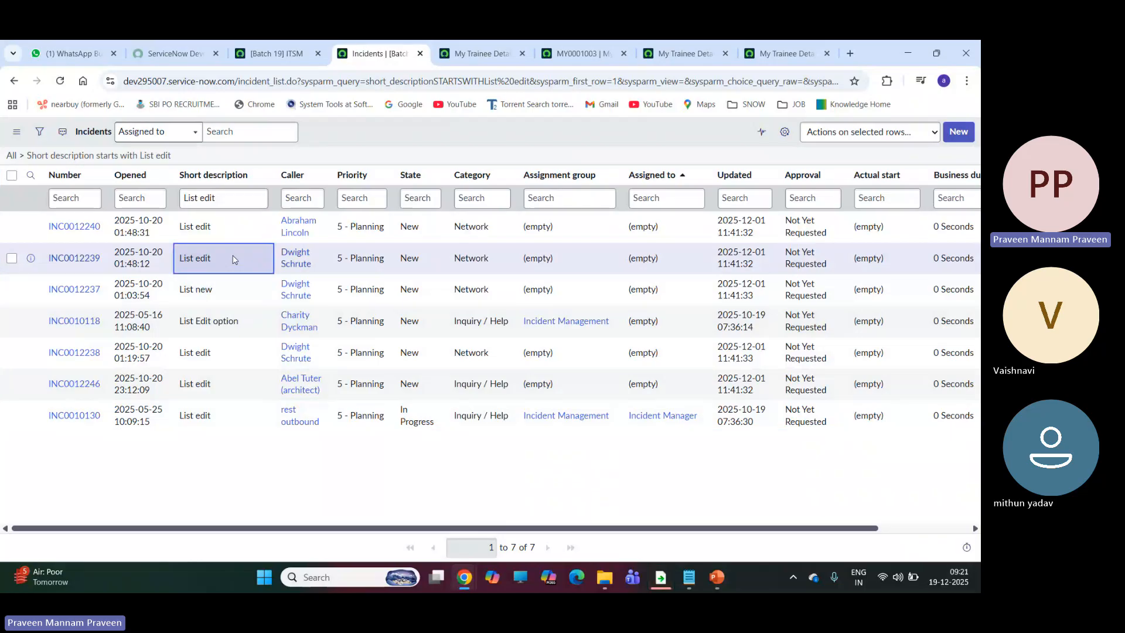
key("shift+Down")
key("shift+Down")
key("shift+Down")
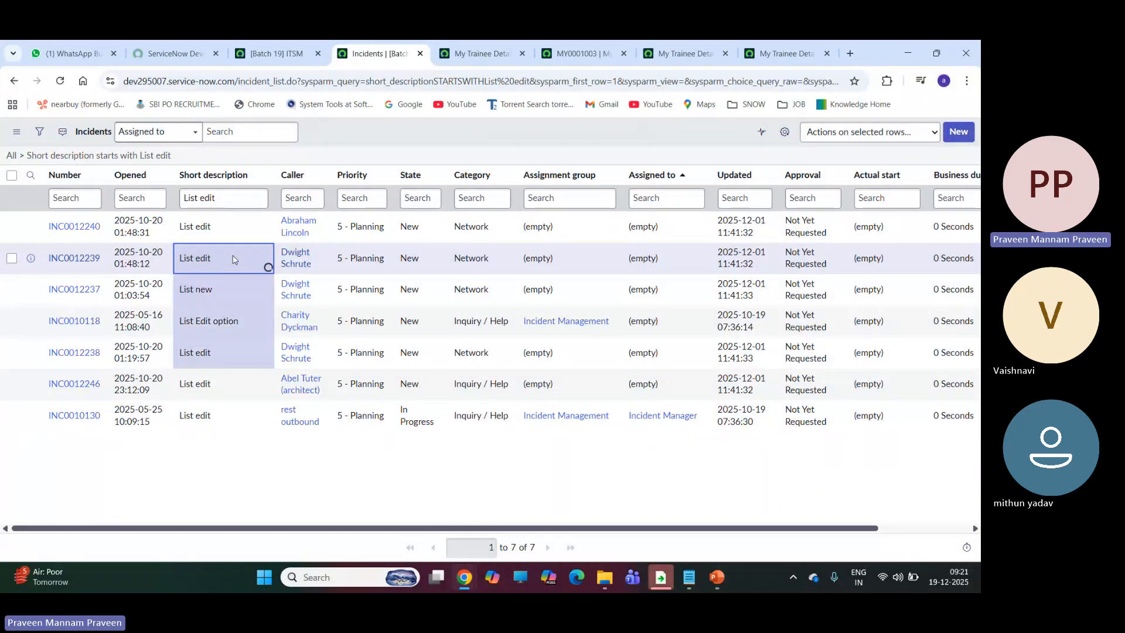
key("Return")
type("List cla")
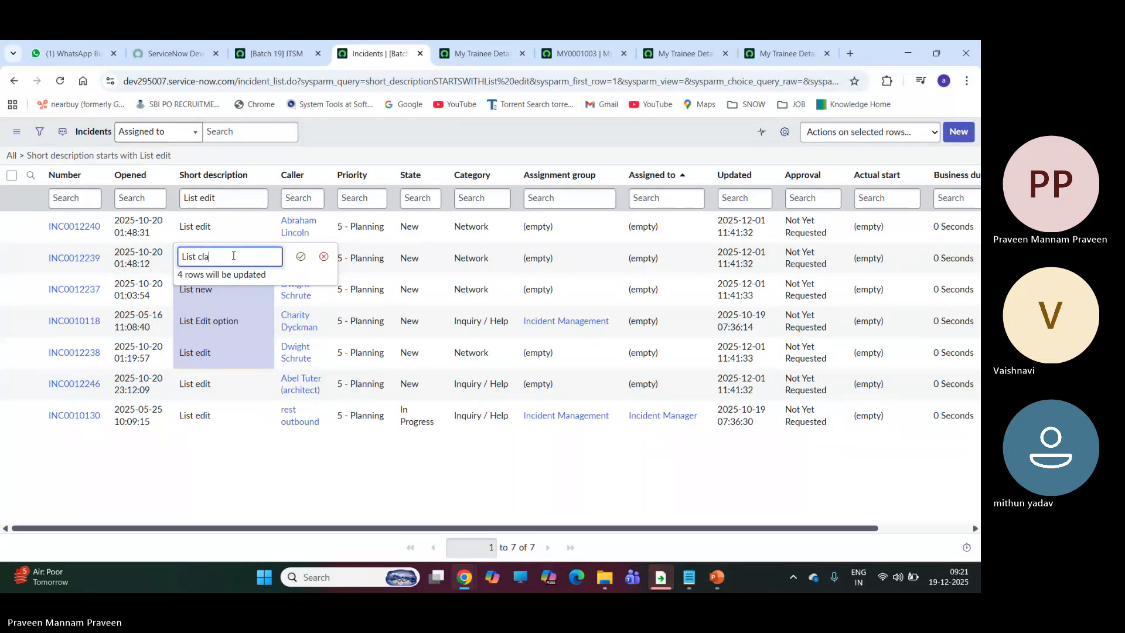
type("ss")
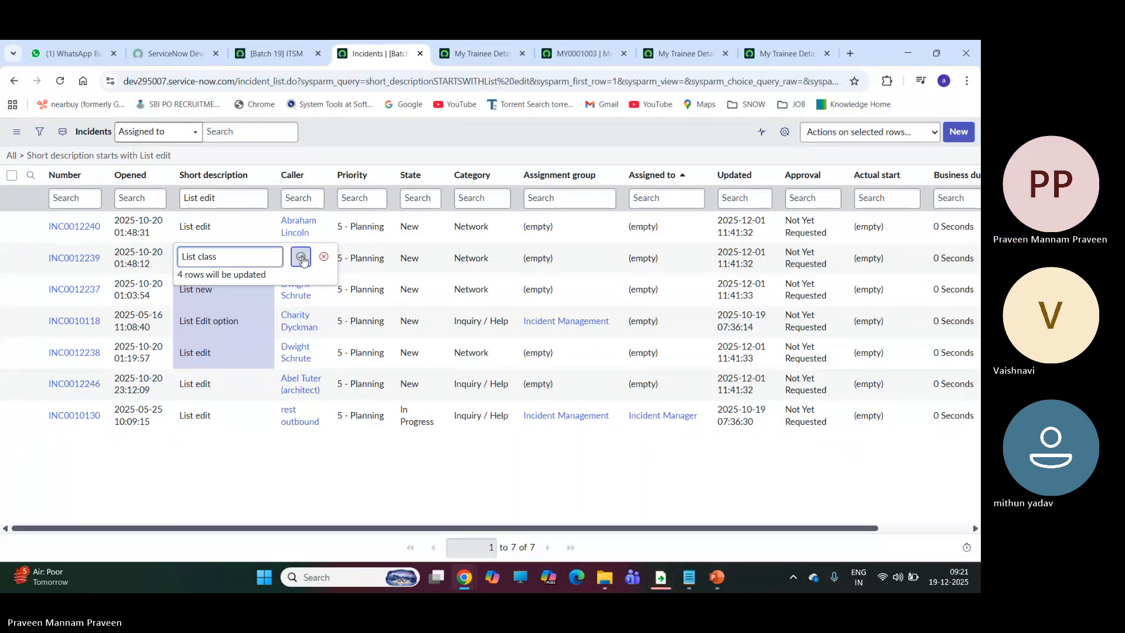
left_click(301, 256)
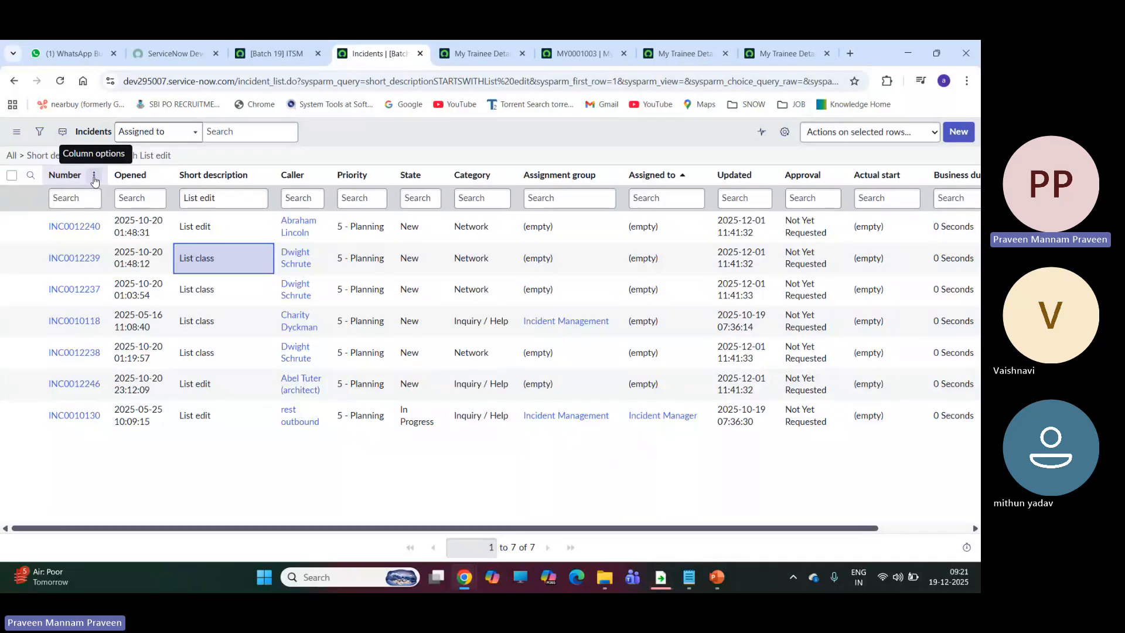
Step: Sort the filtered incident list by Number in ascending order (a to z) through the column options
left_click(95, 177)
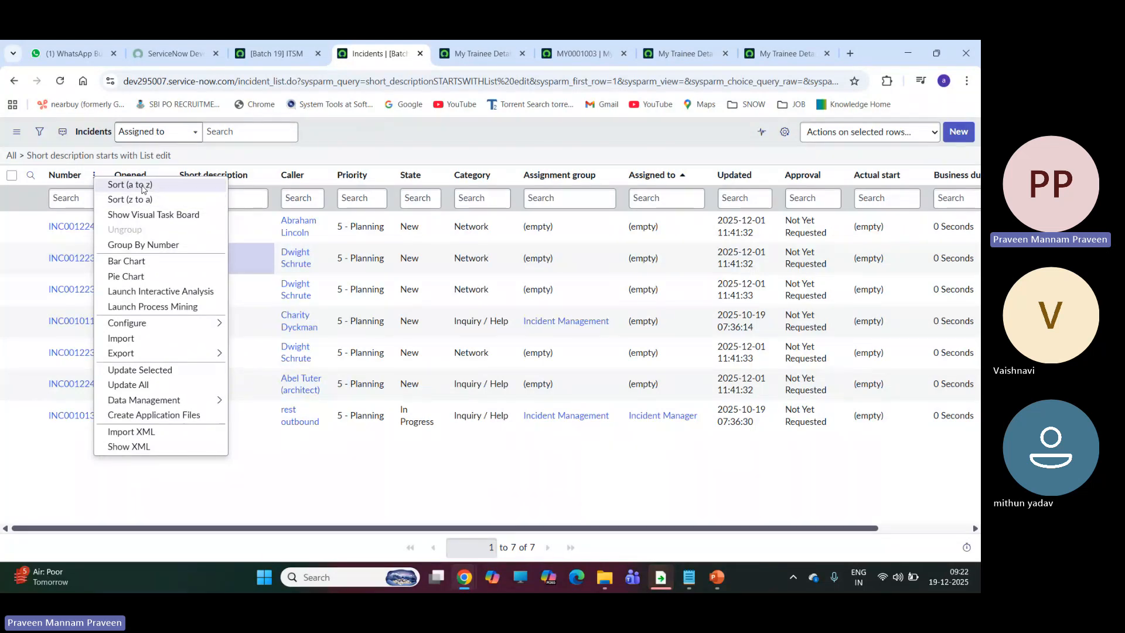
left_click(141, 185)
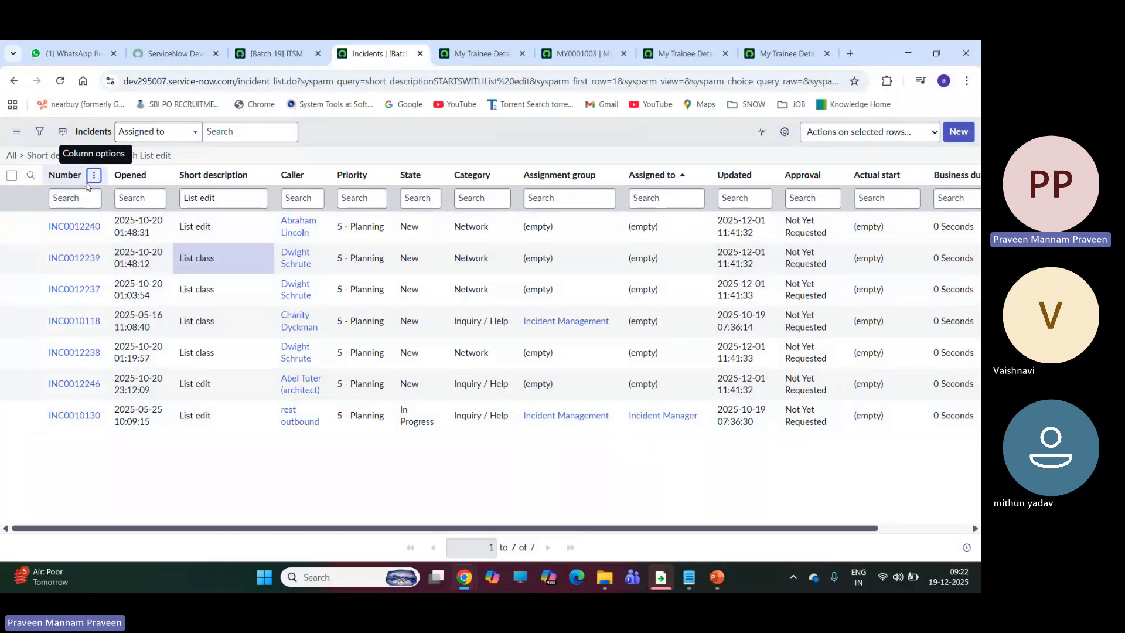
left_click(92, 177)
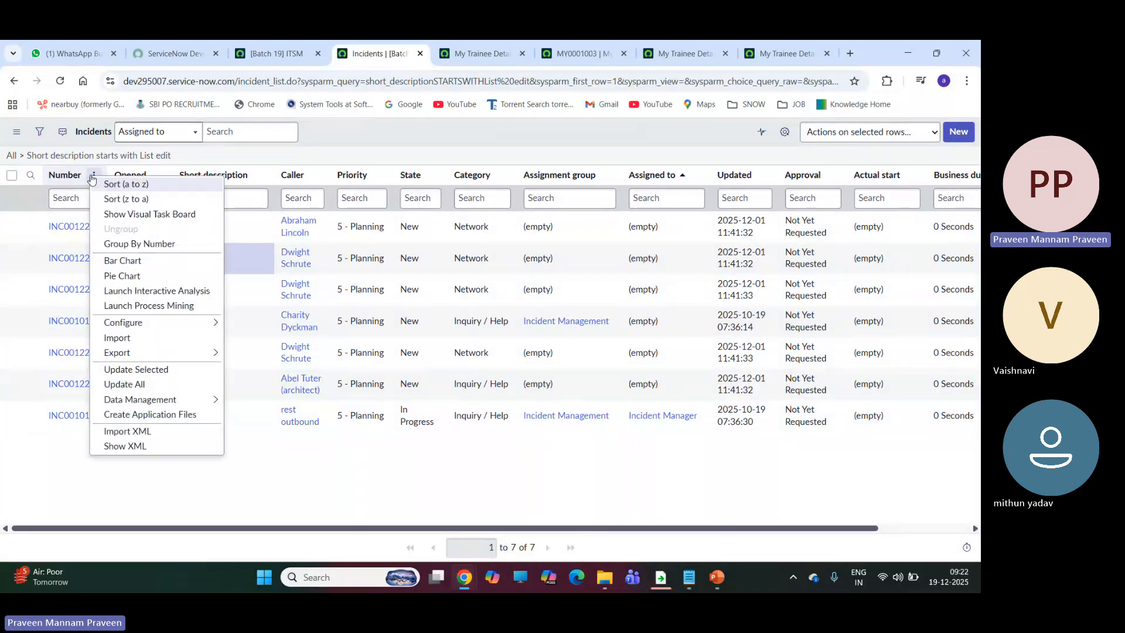
left_click(135, 185)
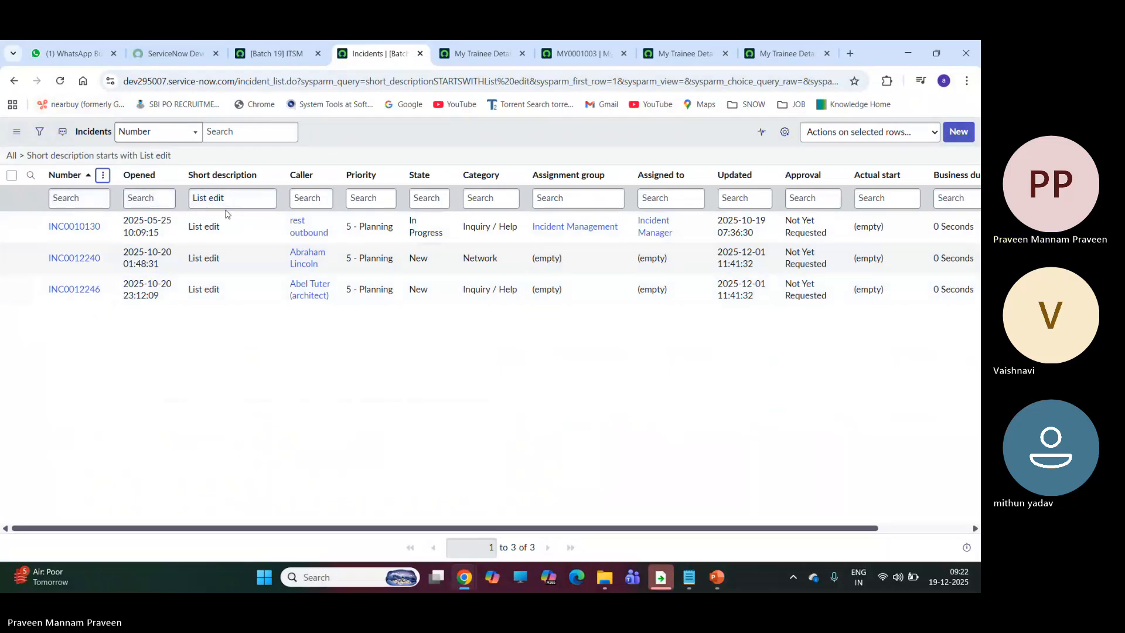
Step: Broaden the Short description filter to incidents starting with "List"
left_click(233, 199)
key("BackSpace")
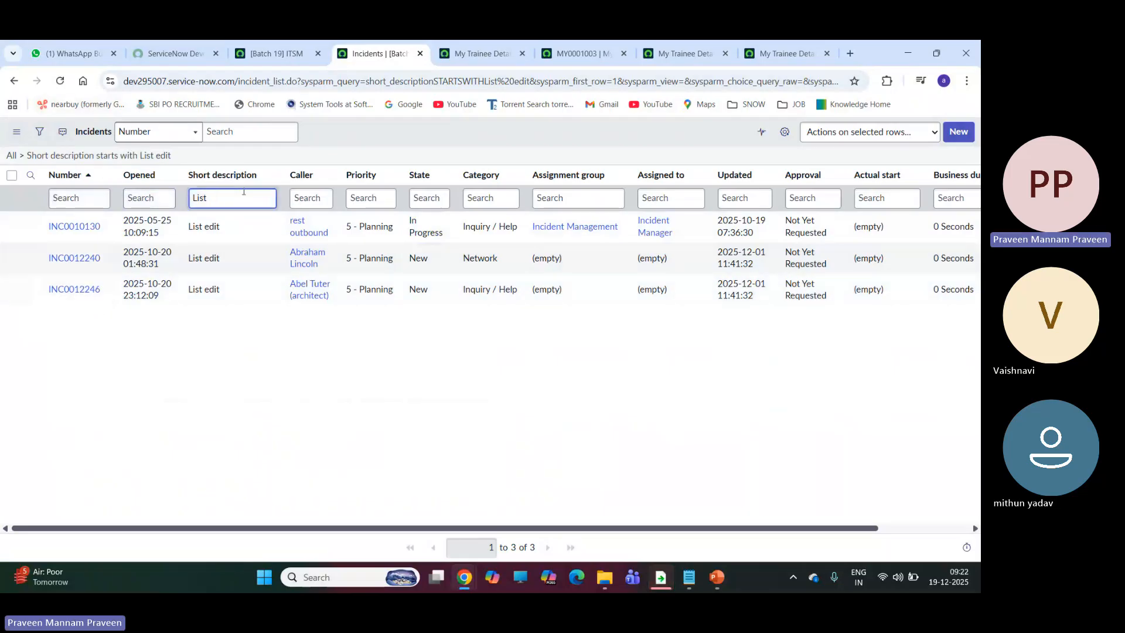
key("Return")
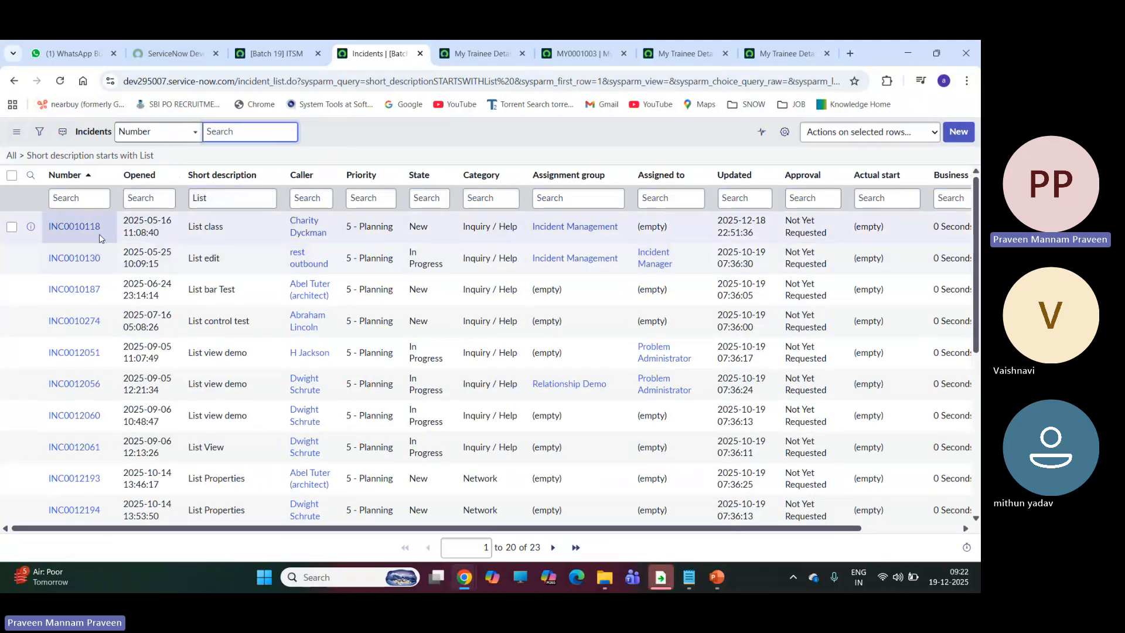
Step: Sort the incidents by Number in descending order (z to a) and remove the Short description filter
left_click(102, 174)
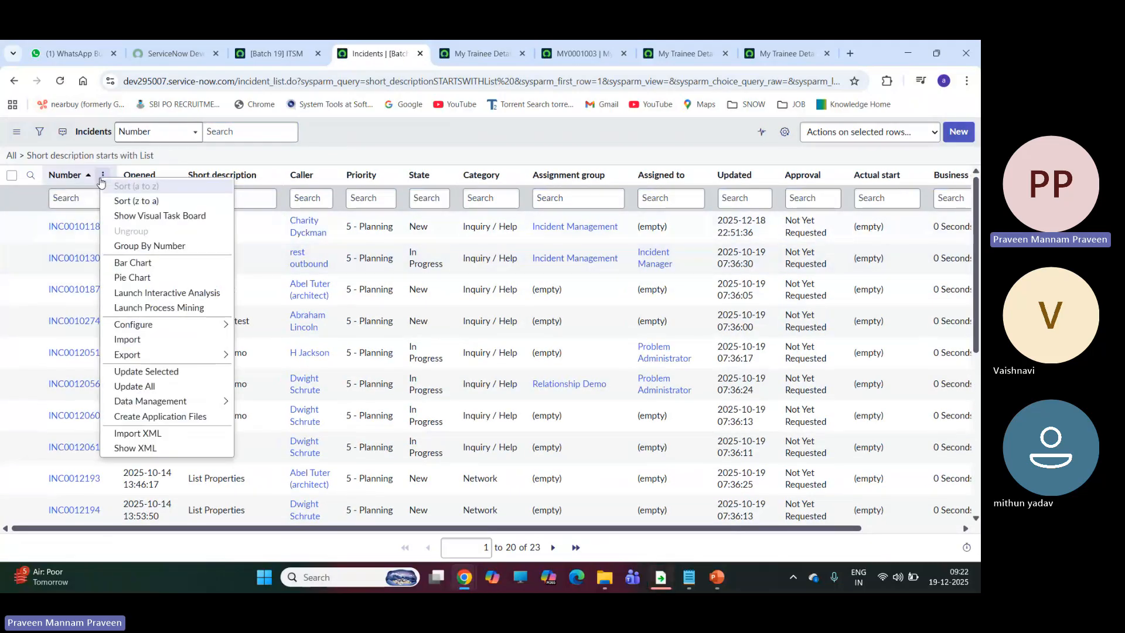
left_click(137, 201)
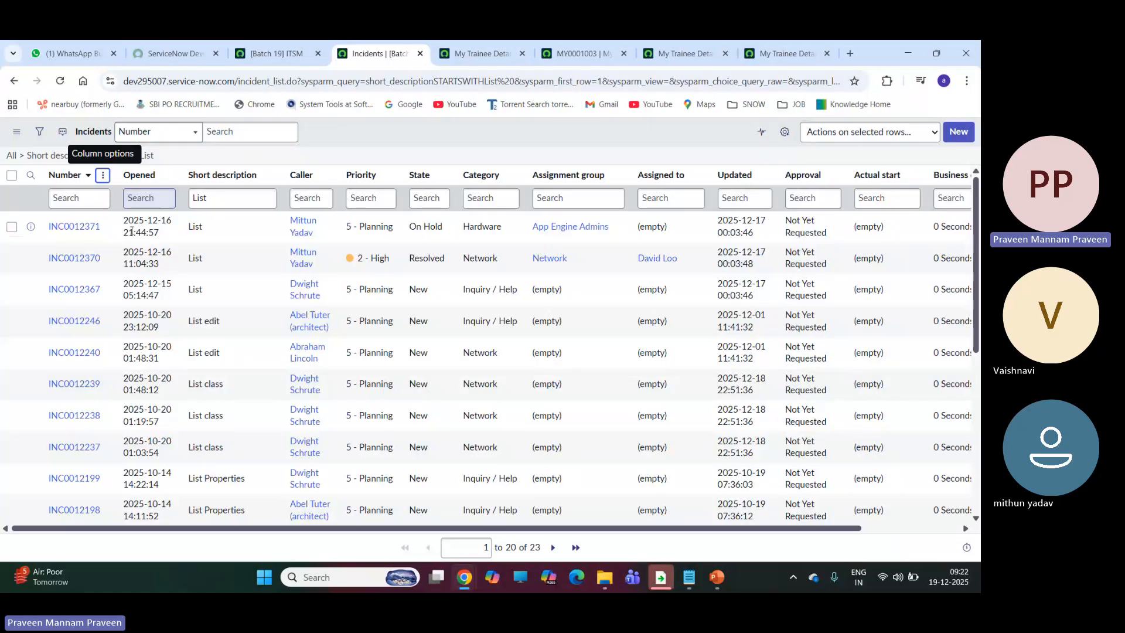
left_click(103, 175)
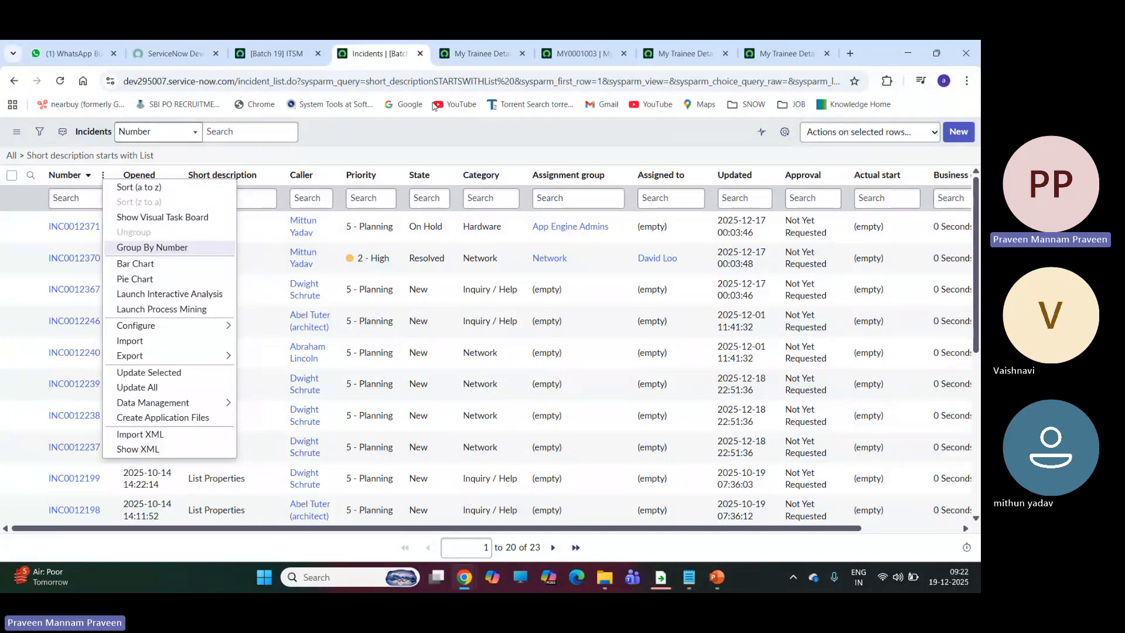
key("Escape")
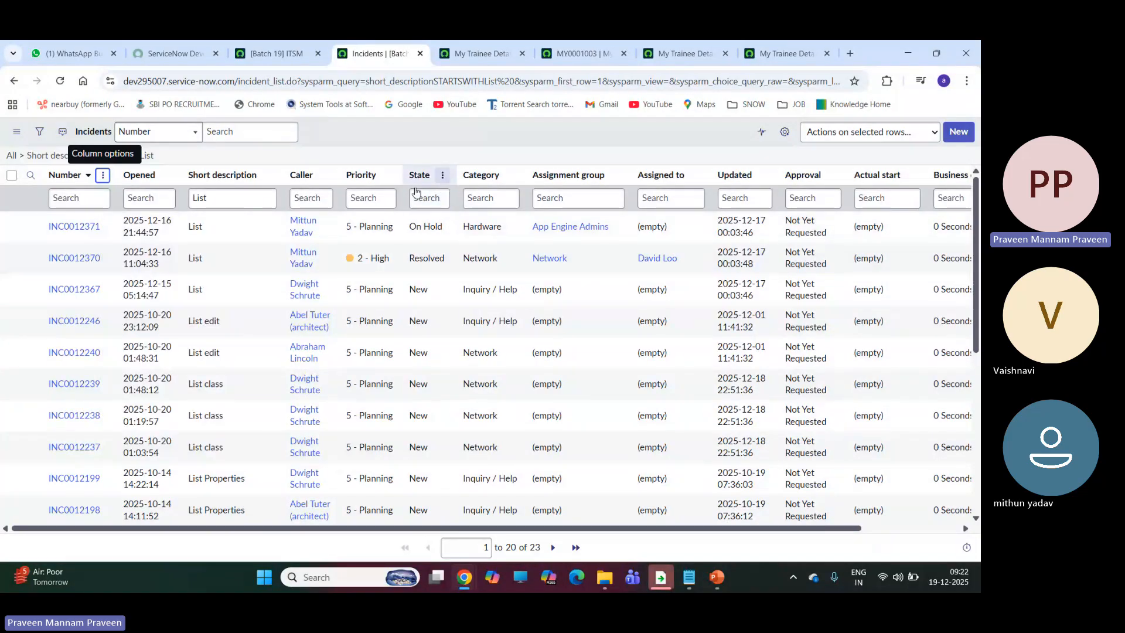
left_click(22, 156)
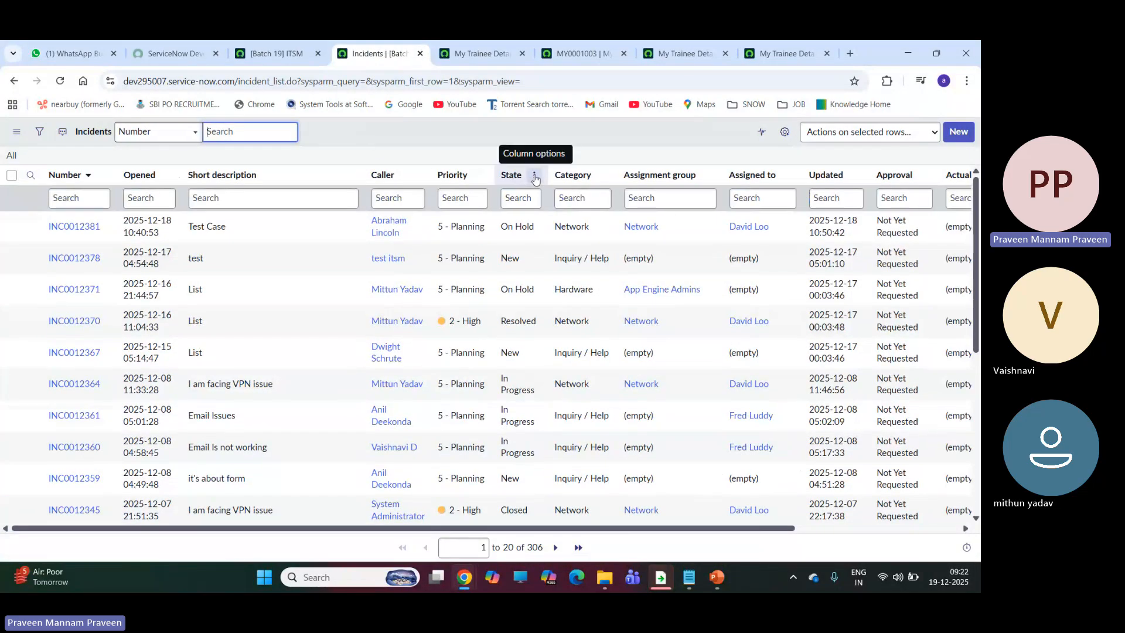
Step: Group the incident list by State, and ungroup it again
left_click(534, 178)
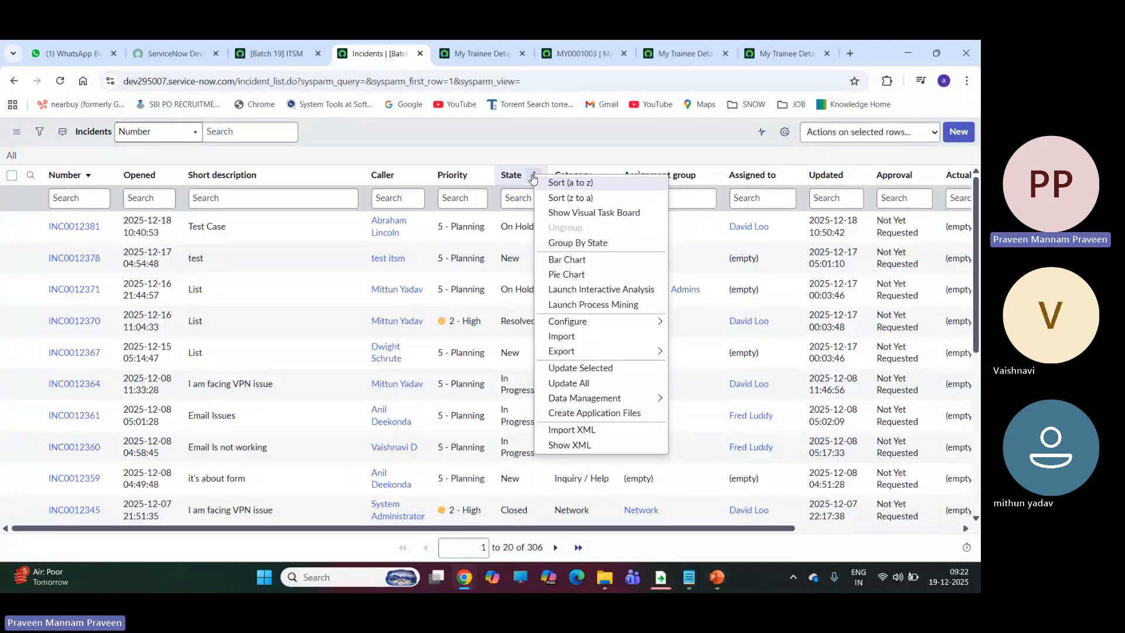
left_click(573, 244)
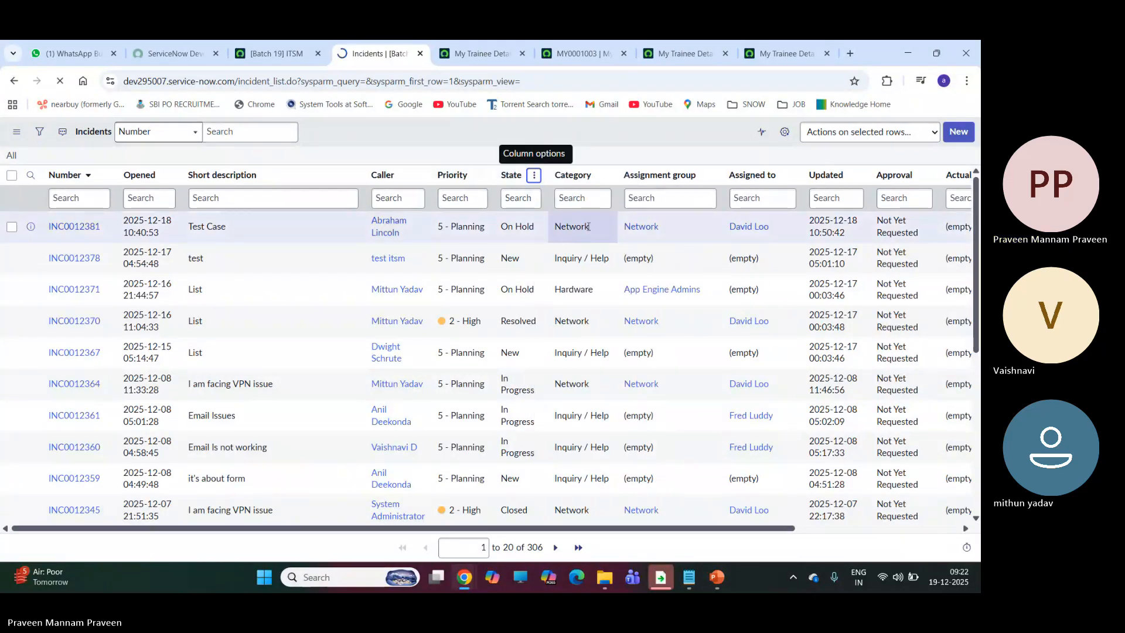
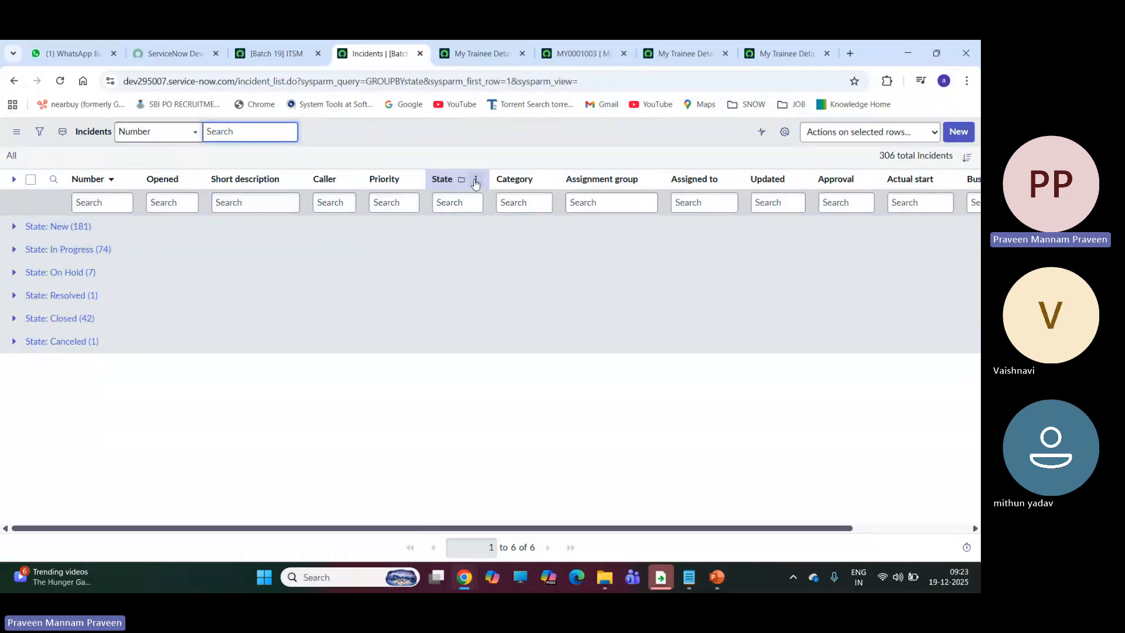
left_click(476, 182)
left_click(502, 234)
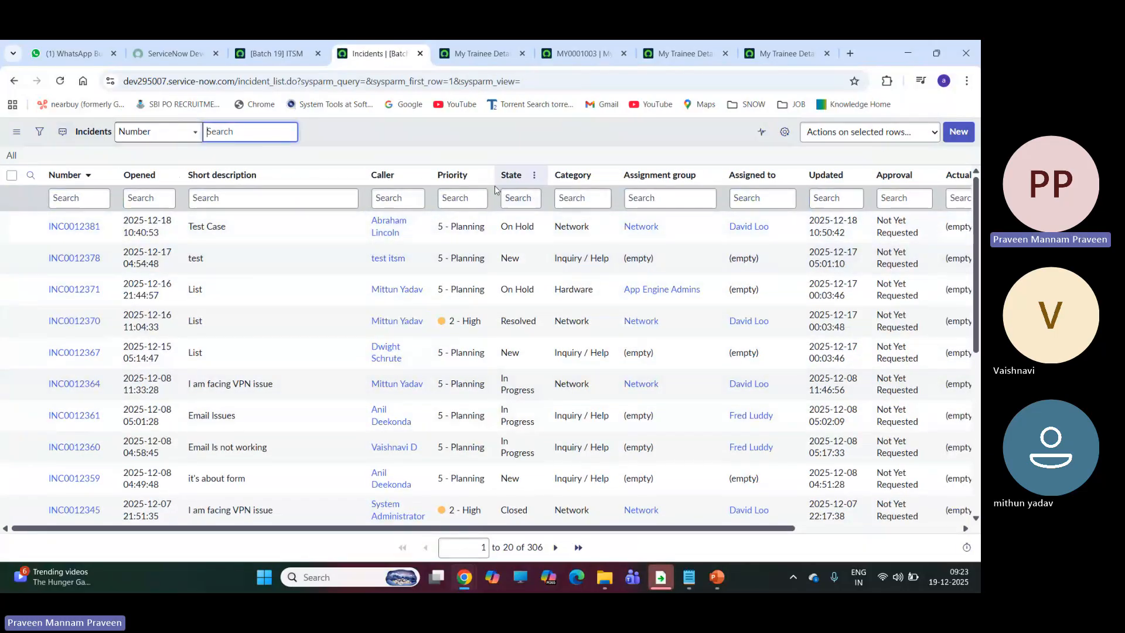
Step: Examine the Priority column's options, including the available export formats, and close them without exporting
left_click(480, 176)
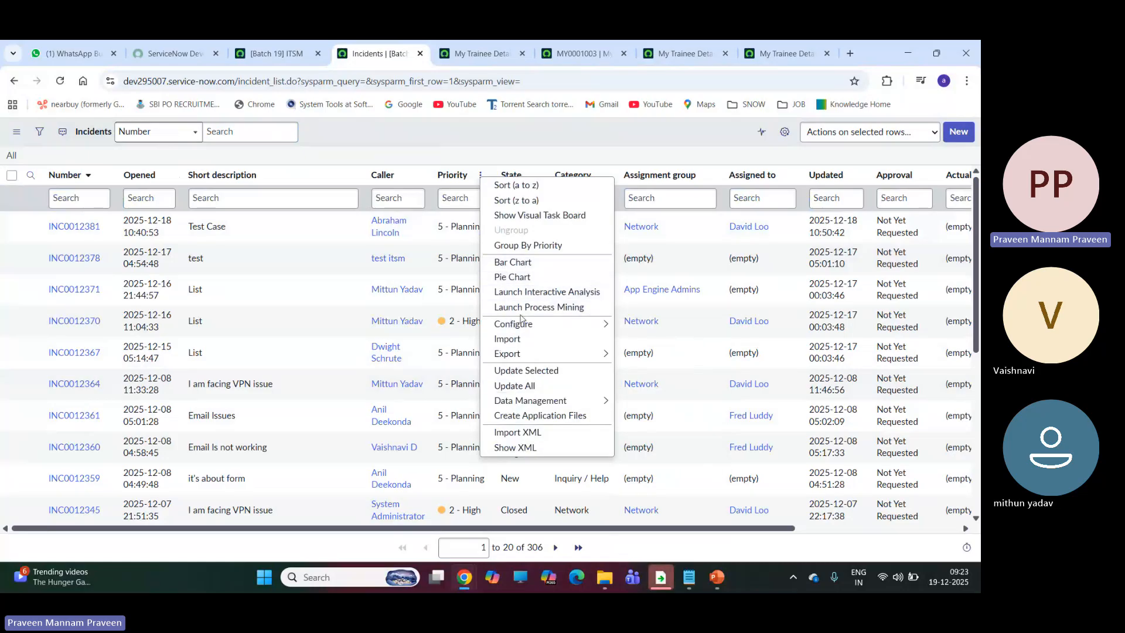
mouse_move(507, 332)
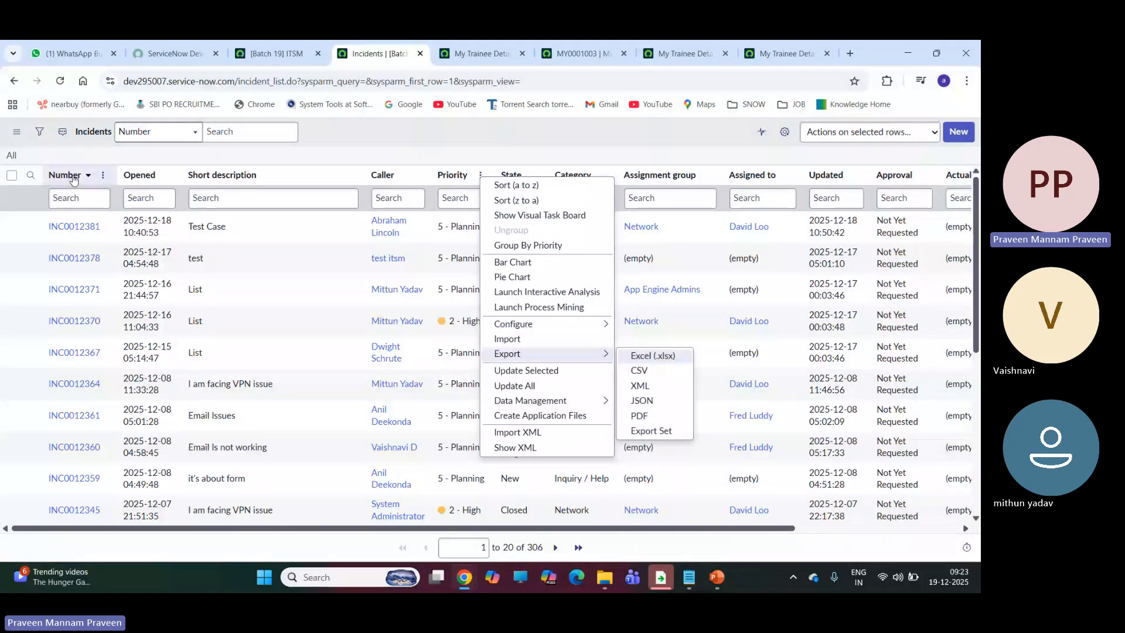
left_click(750, 178)
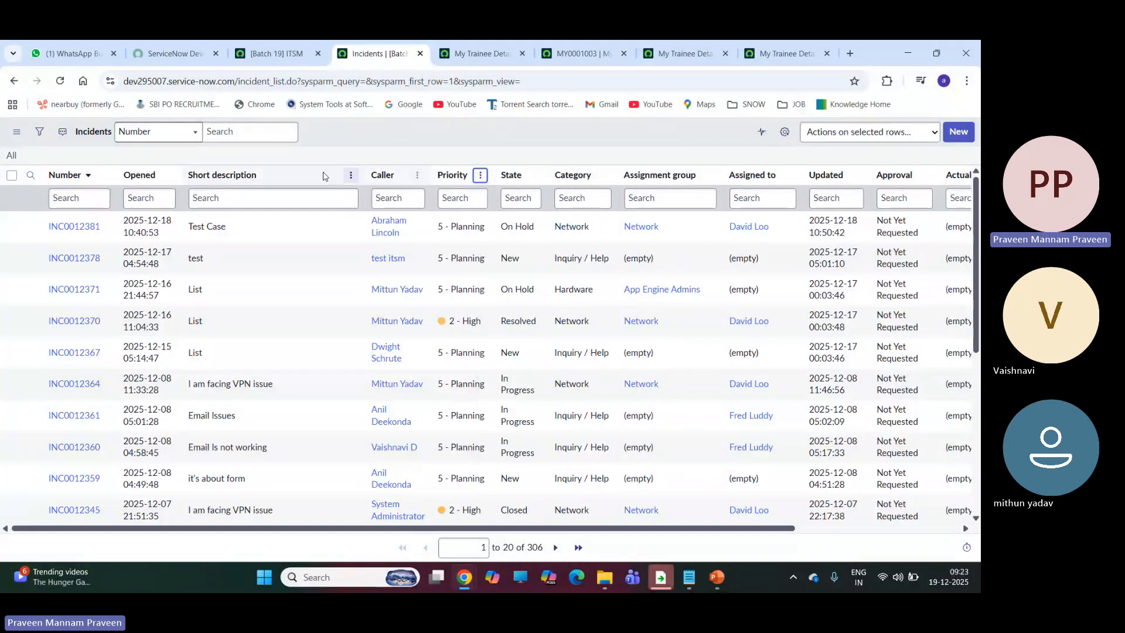
Step: Remove all selected columns from the personalized incident list so that it falls back to the default columns
left_click(784, 132)
left_click(590, 235)
key("ctrl+a")
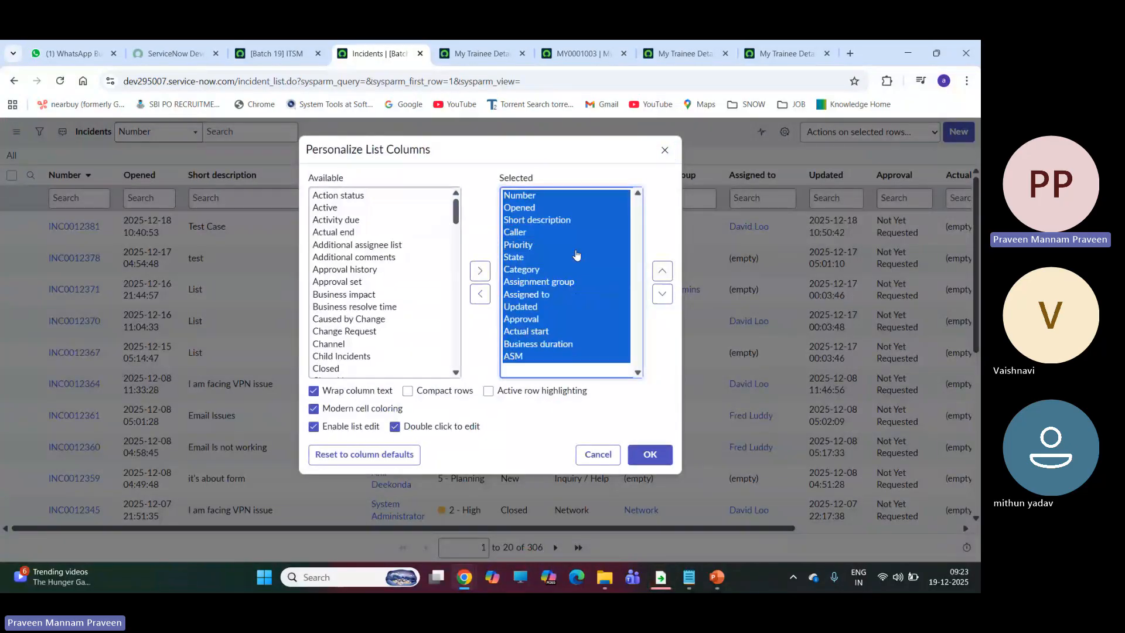
left_click(480, 293)
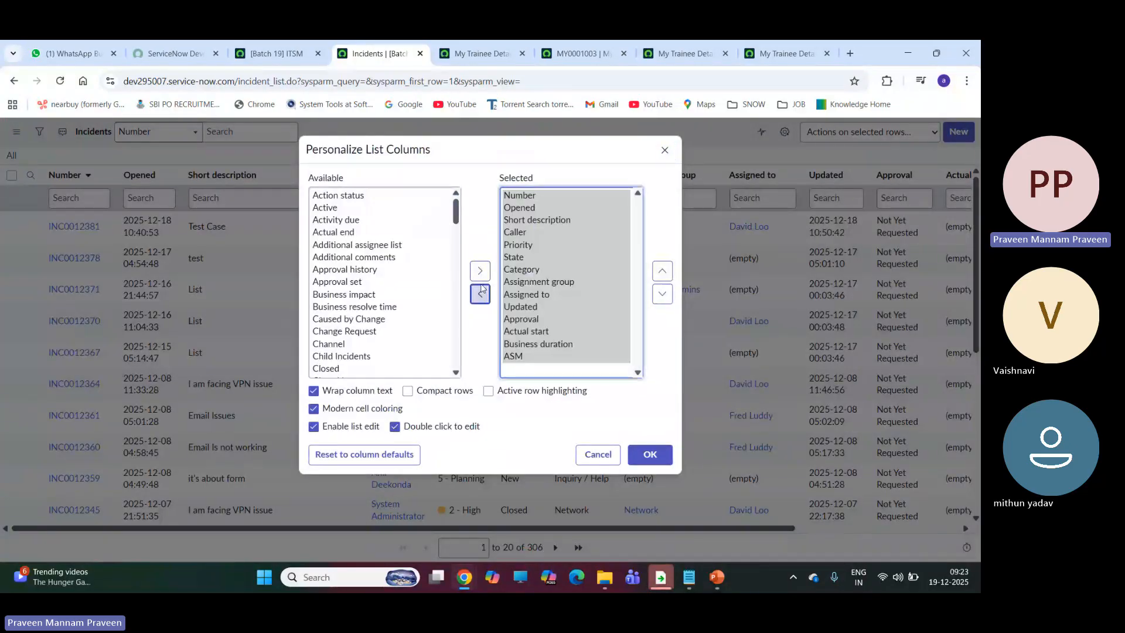
left_click(649, 456)
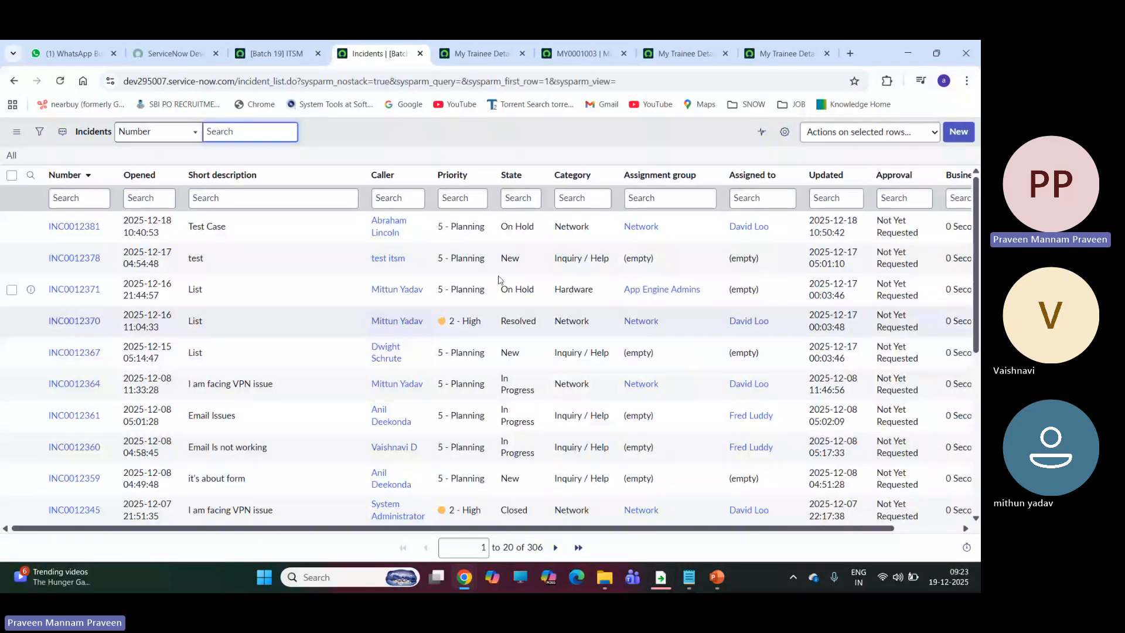
scroll(881, 504, "right", 3)
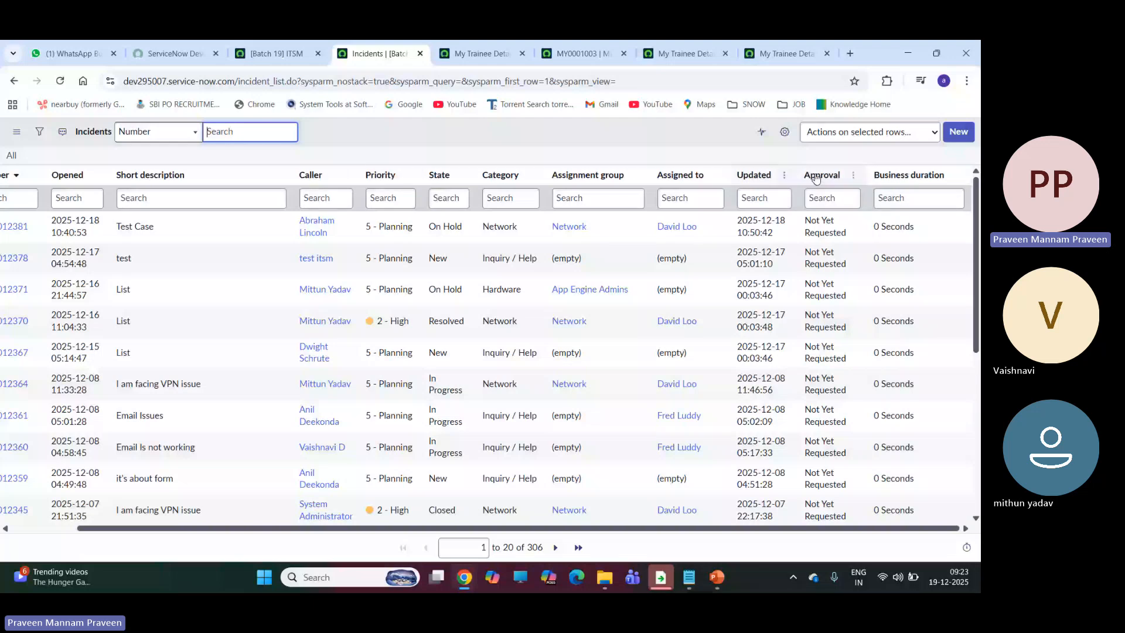
Step: Impersonate the fourth user under recent impersonations, check which columns the incident list shows, and end the impersonation
left_click(266, 52)
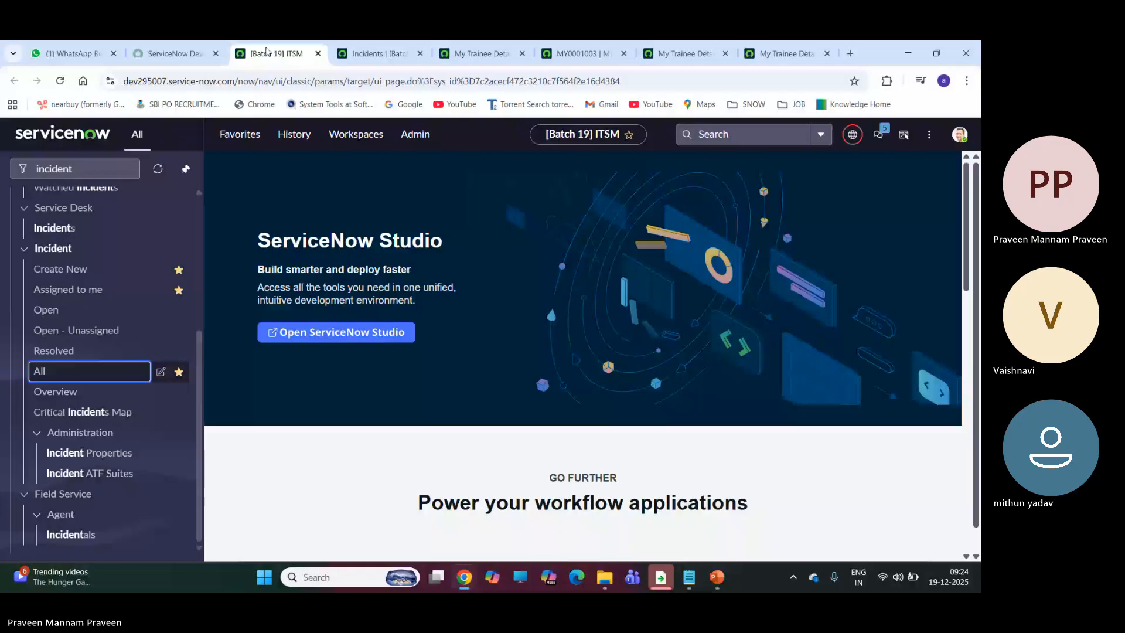
left_click(960, 135)
left_click(866, 299)
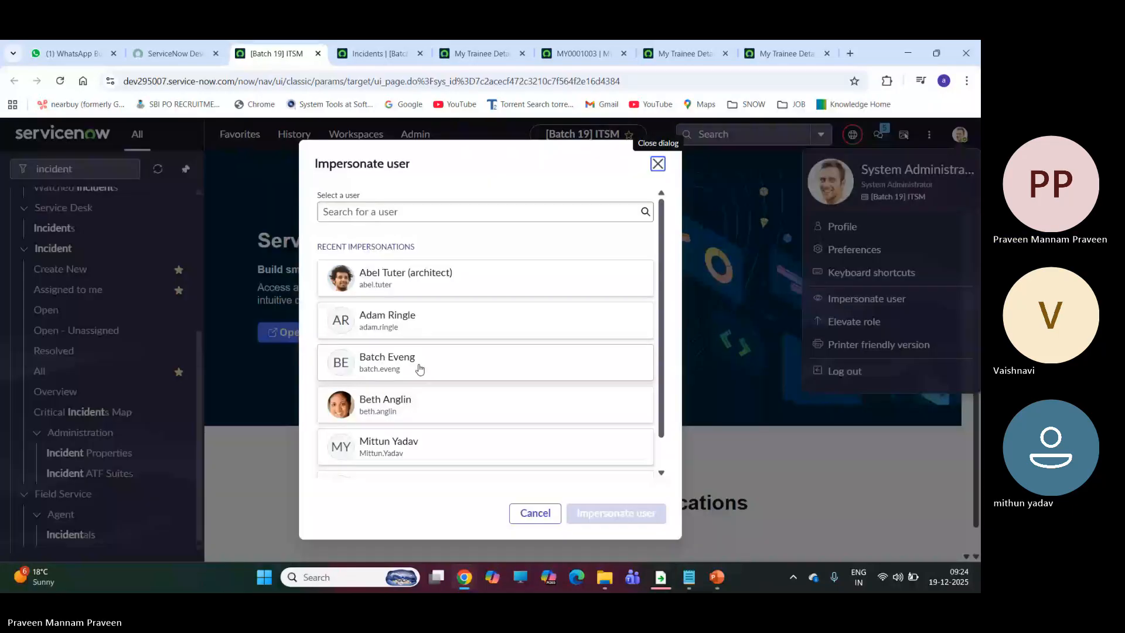
left_click(365, 409)
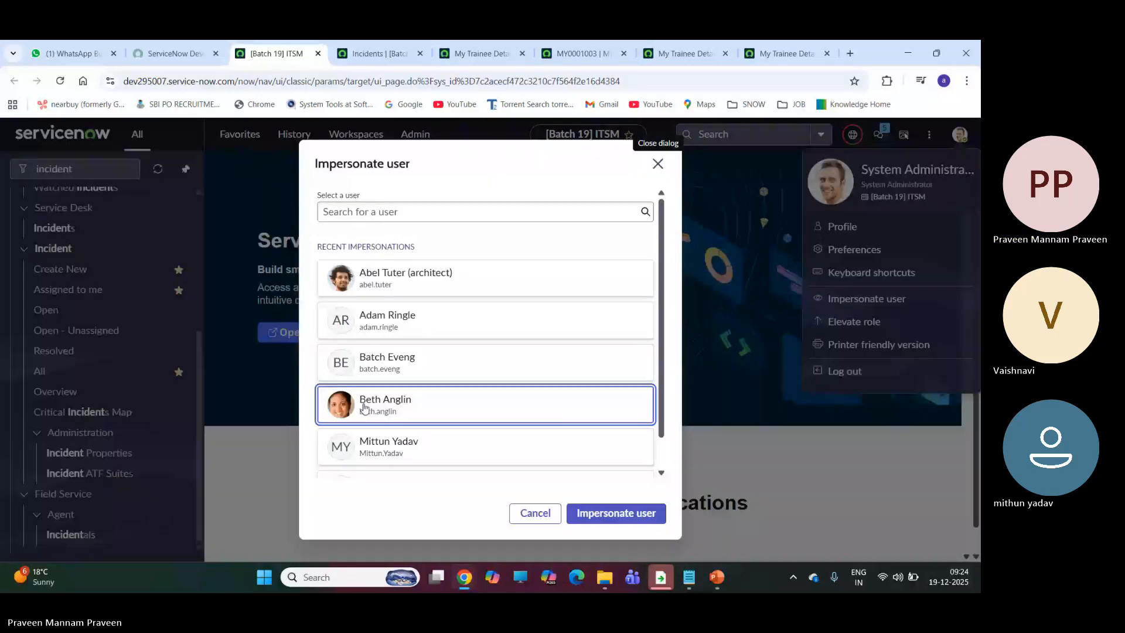
left_click(636, 515)
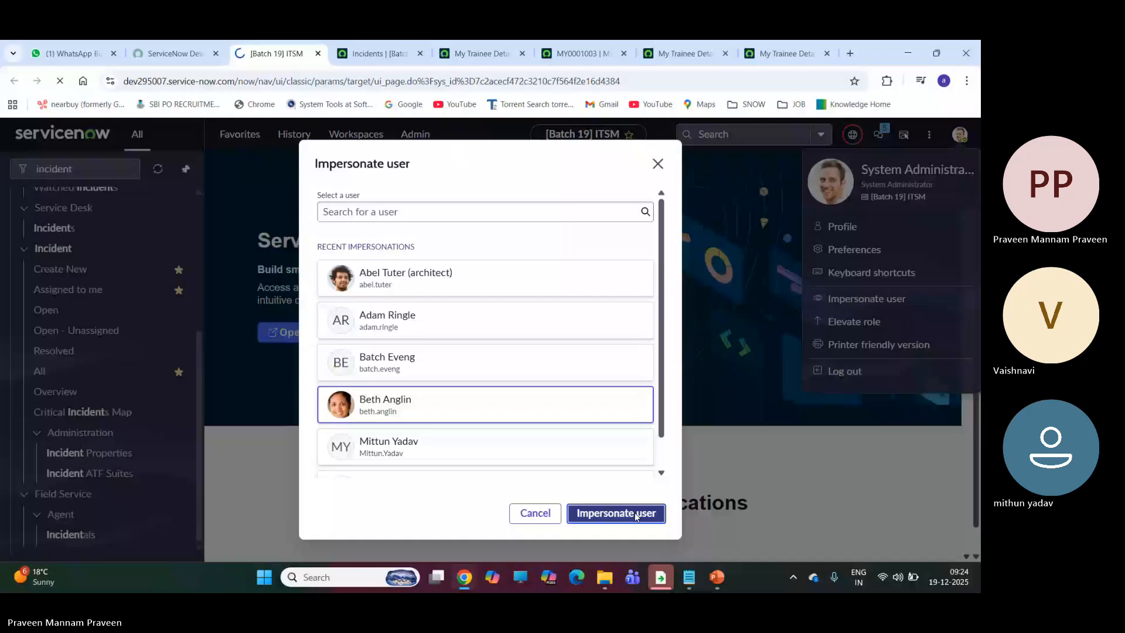
left_click(380, 54)
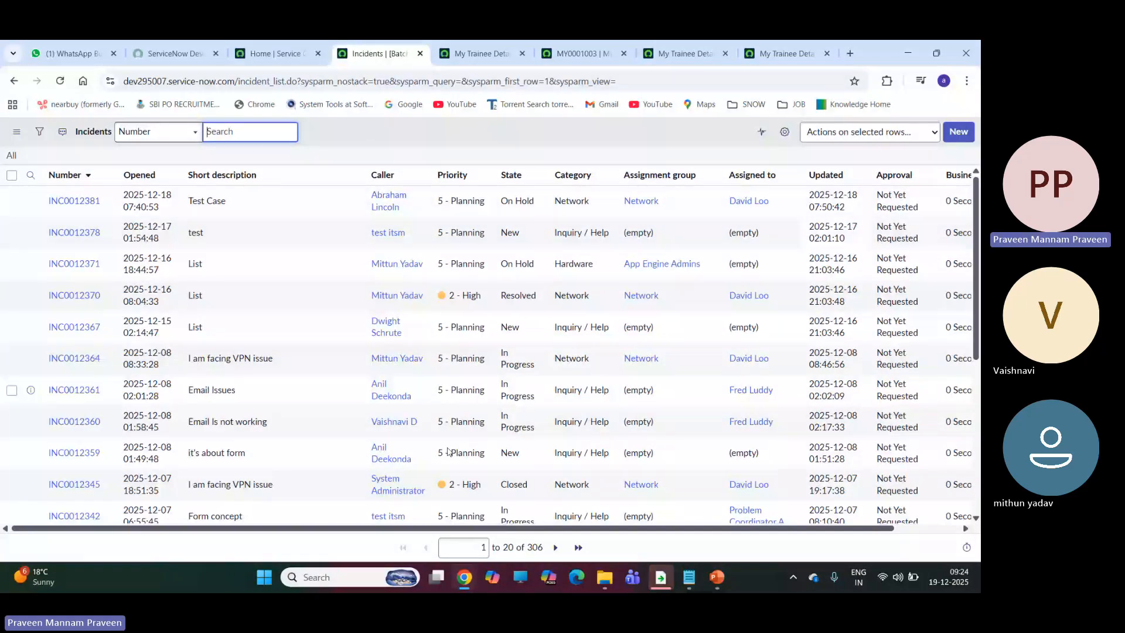
left_click_drag(746, 528, 812, 526)
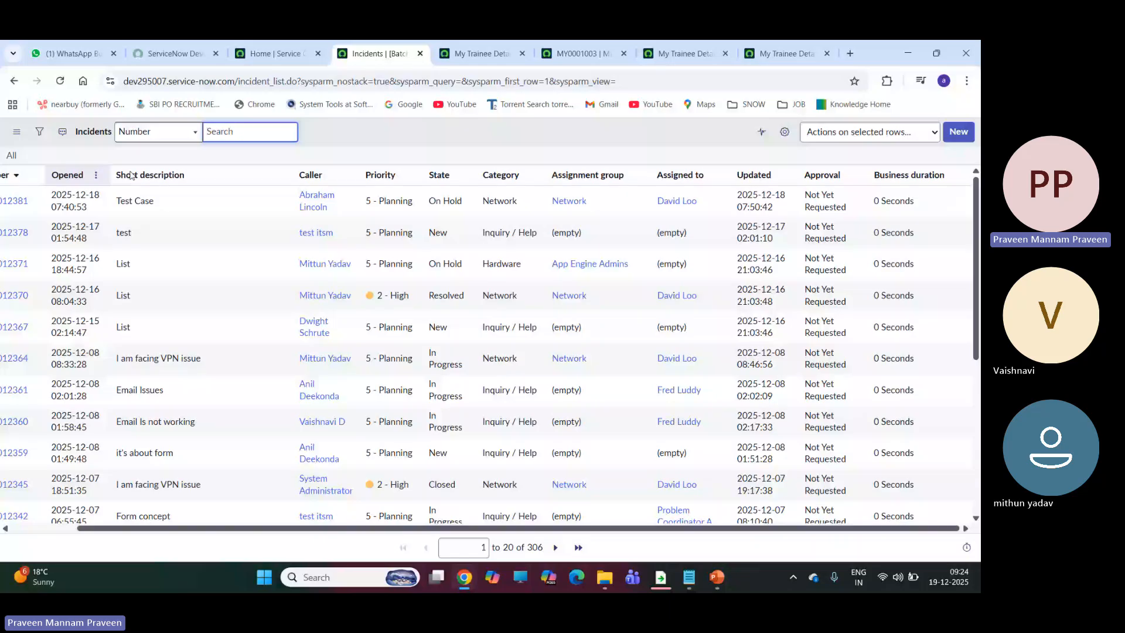
left_click(277, 54)
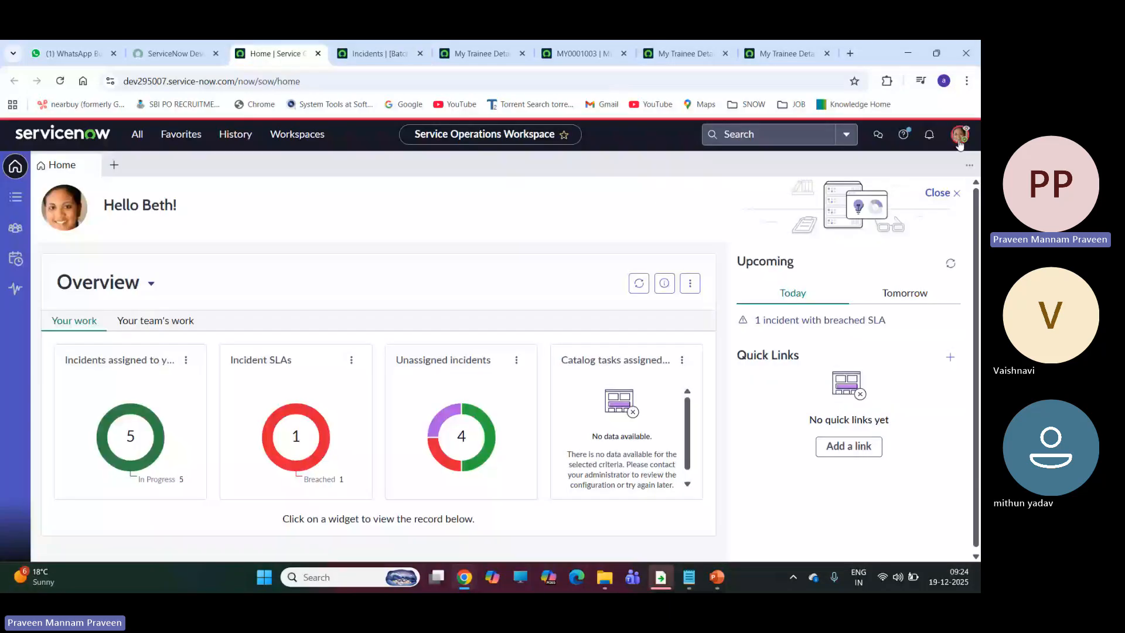
left_click(960, 141)
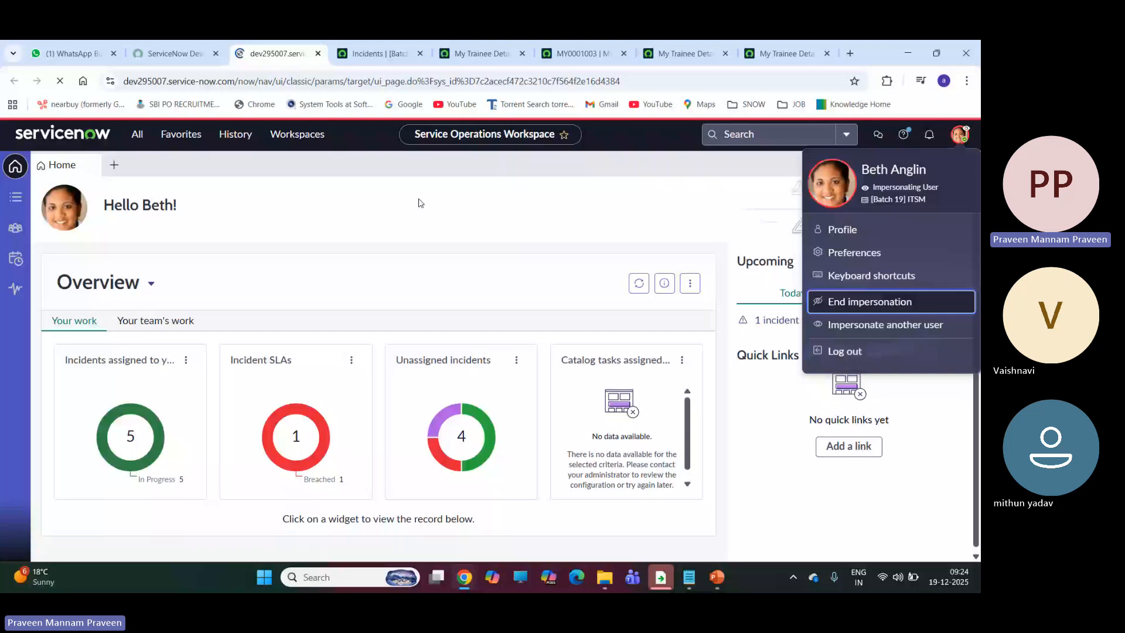
Step: Configure the incident list layout in the Default view to add the Channel and Company columns, and save it
key("ctrl+Tab")
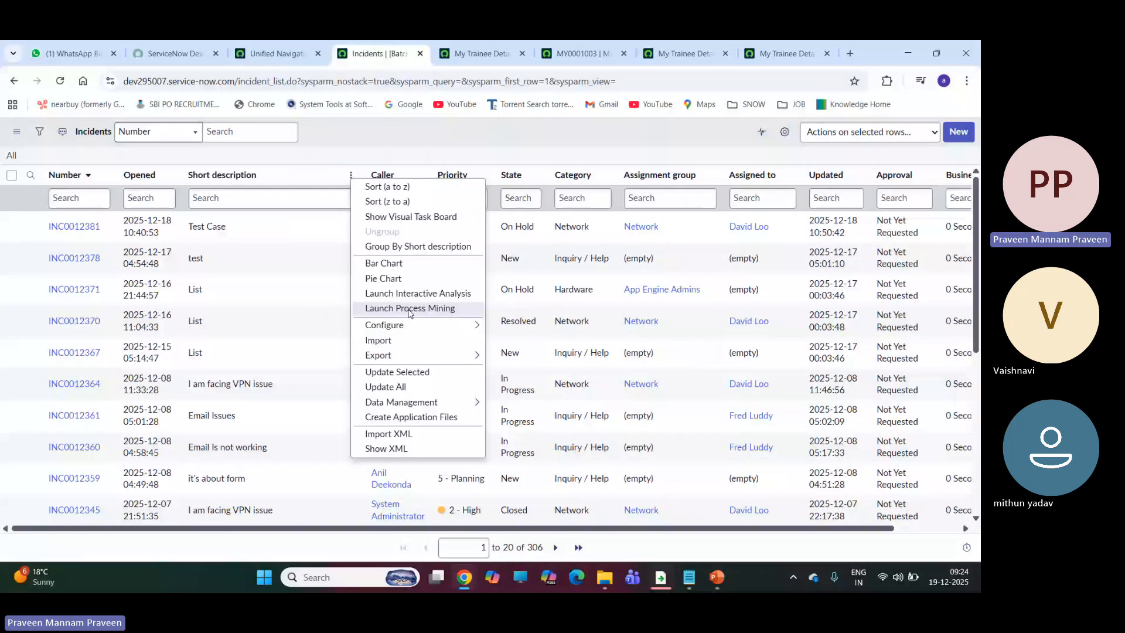
mouse_move(420, 331)
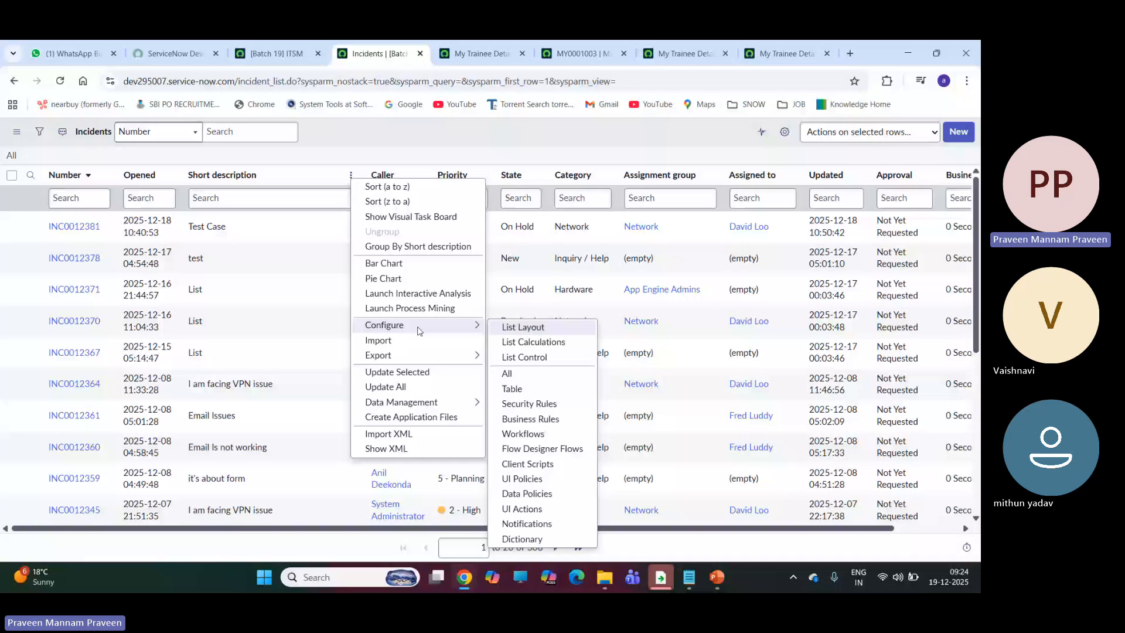
left_click(525, 329)
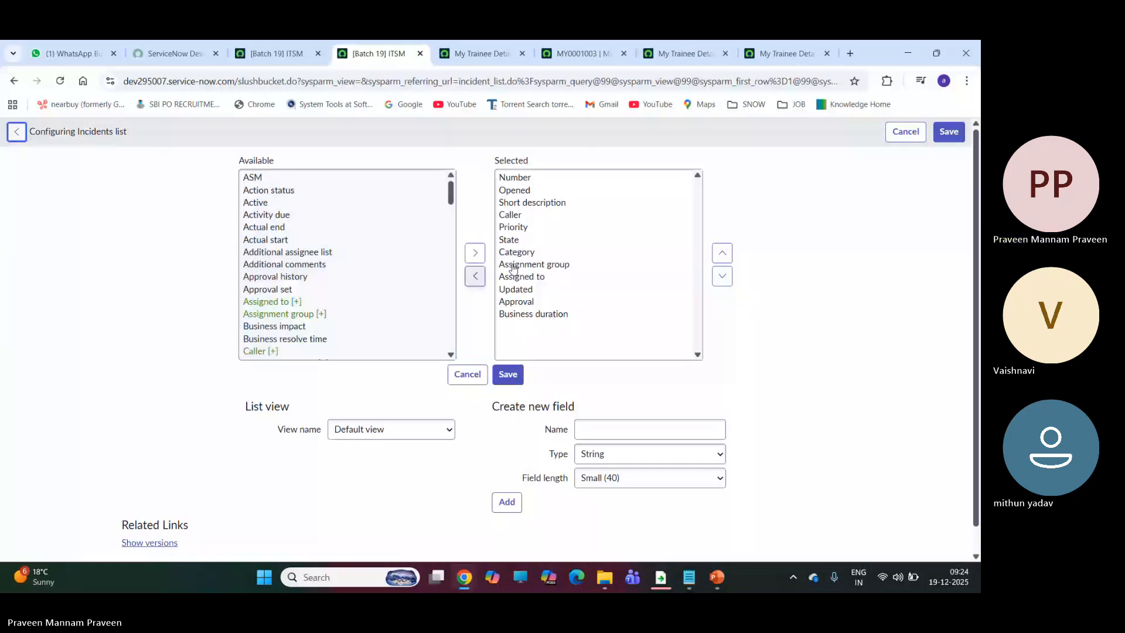
scroll(294, 268, "down", 1)
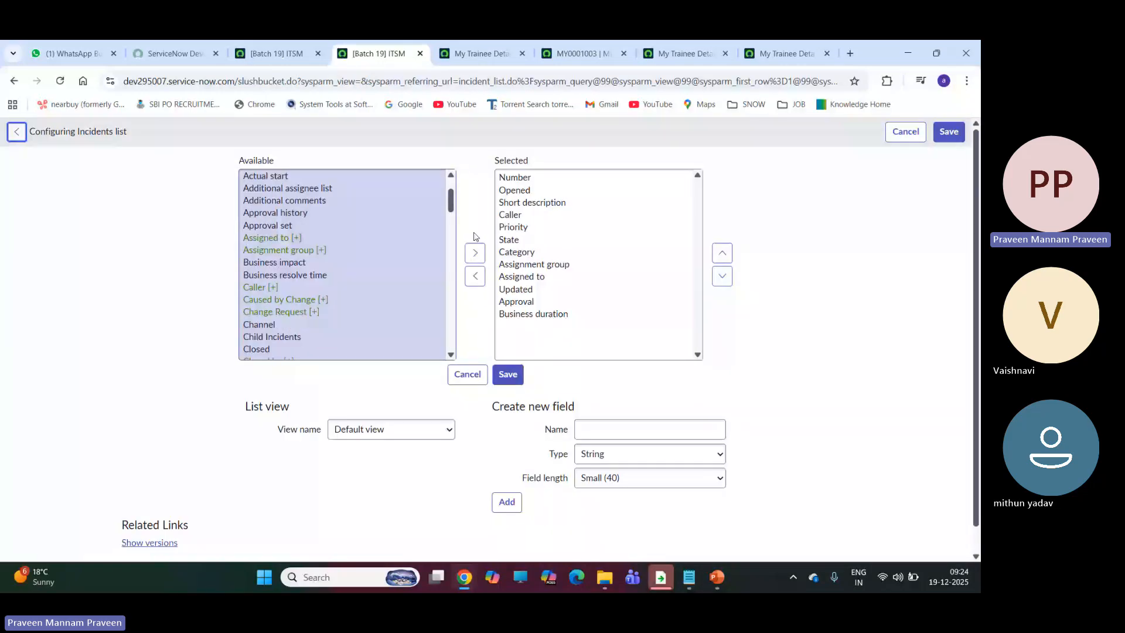
left_click(305, 325)
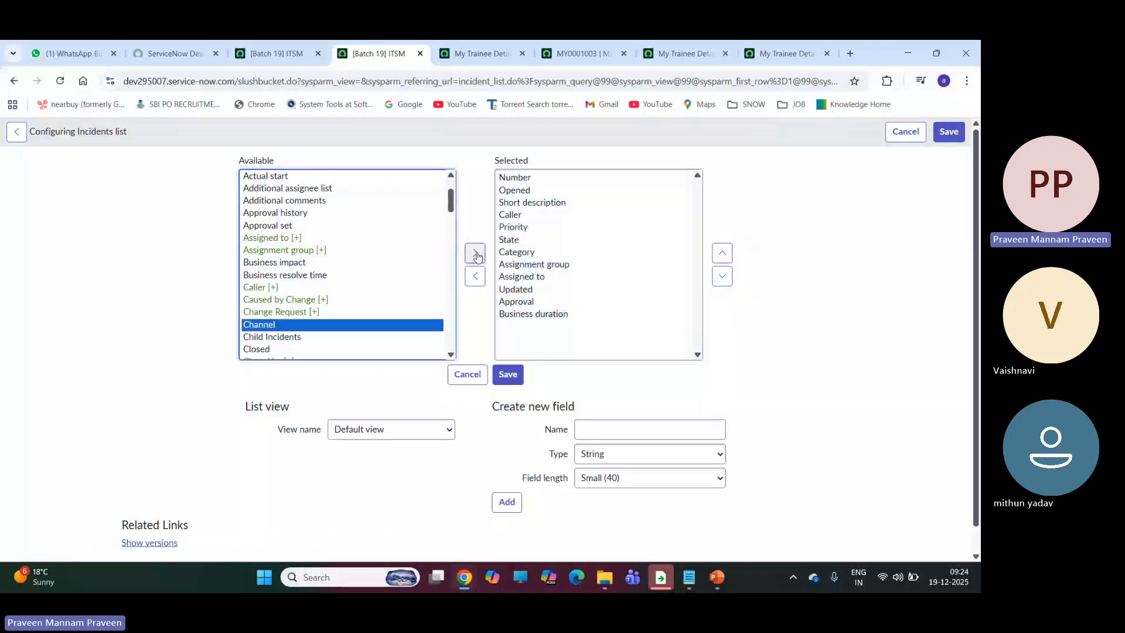
left_click(476, 254)
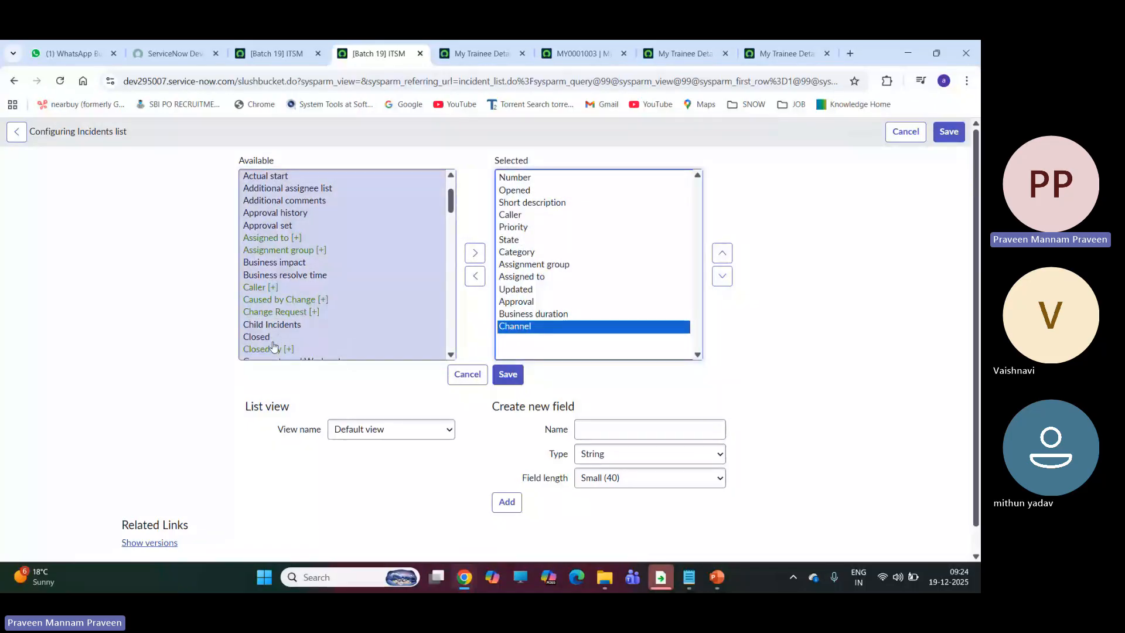
scroll(320, 280, "down", 2)
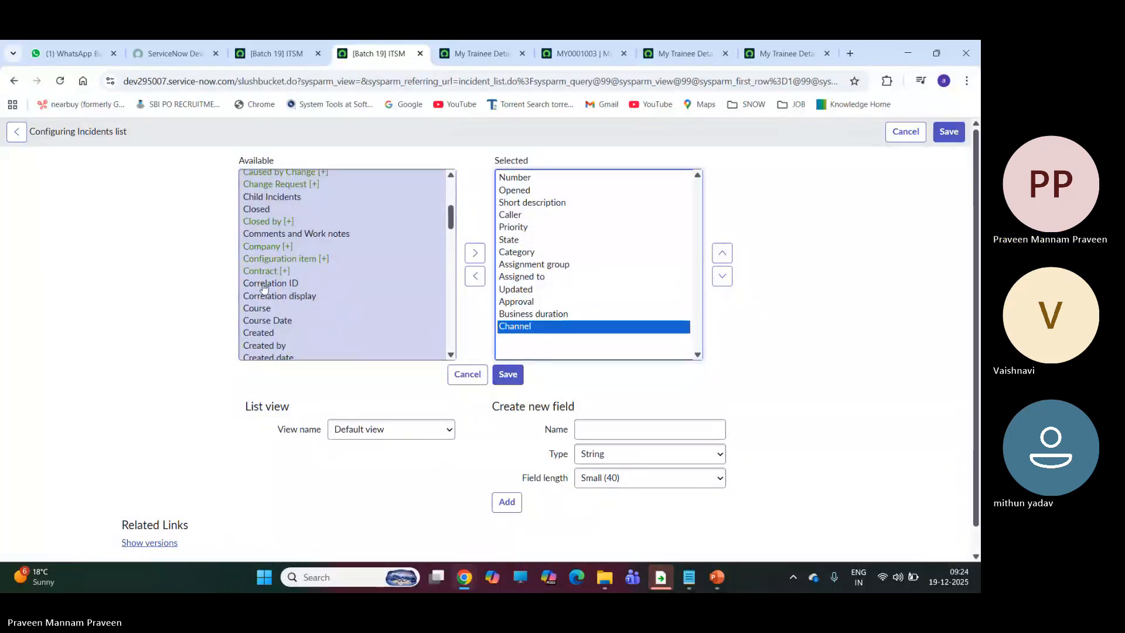
left_click(275, 247)
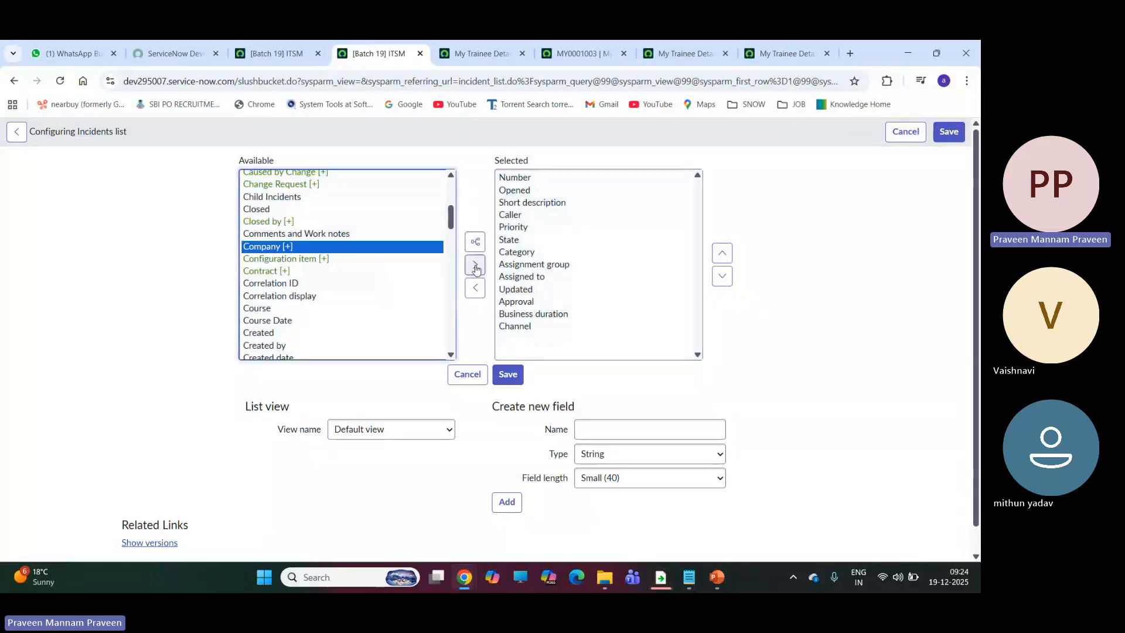
left_click(476, 267)
left_click(510, 376)
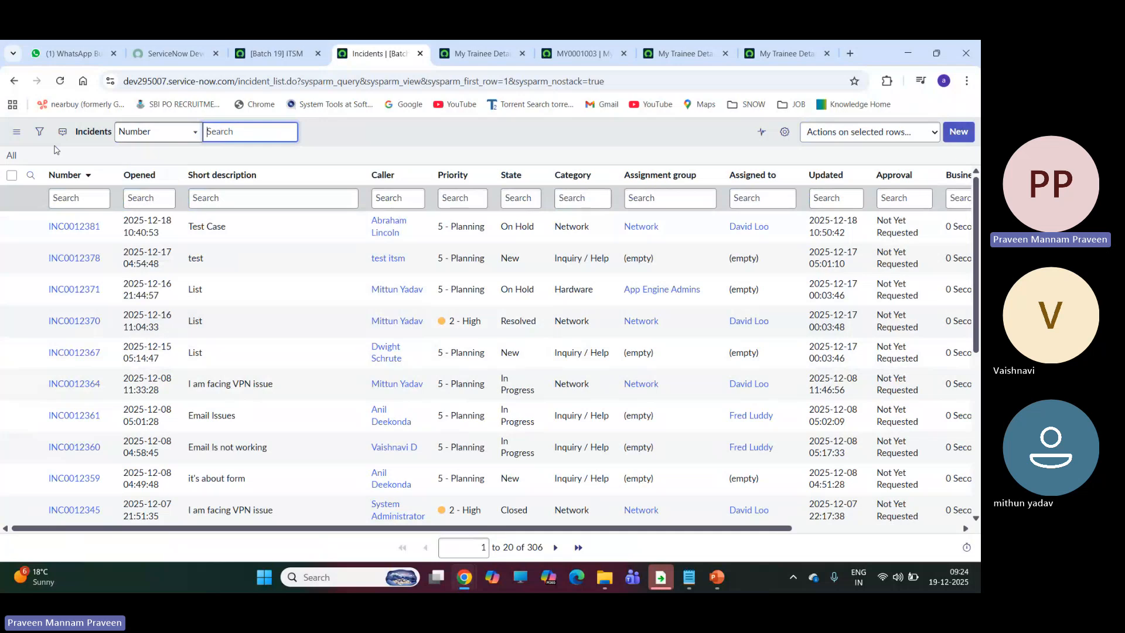
left_click_drag(782, 528, 949, 532)
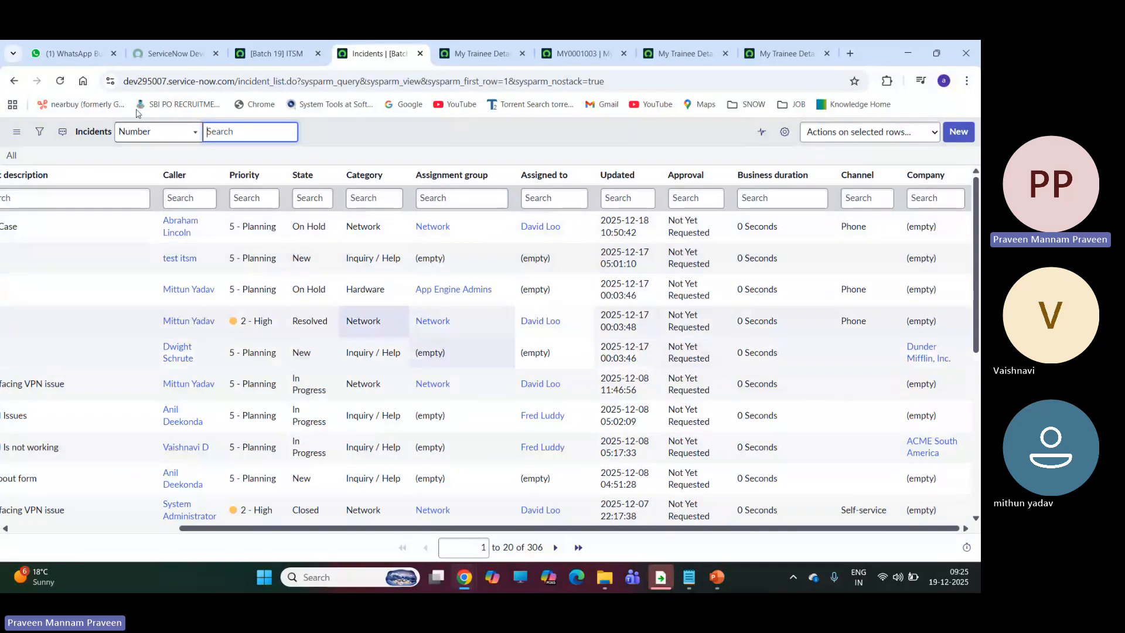
Step: Impersonate the same recent user again and check the refreshed incident list for the Channel and Company columns
left_click(275, 53)
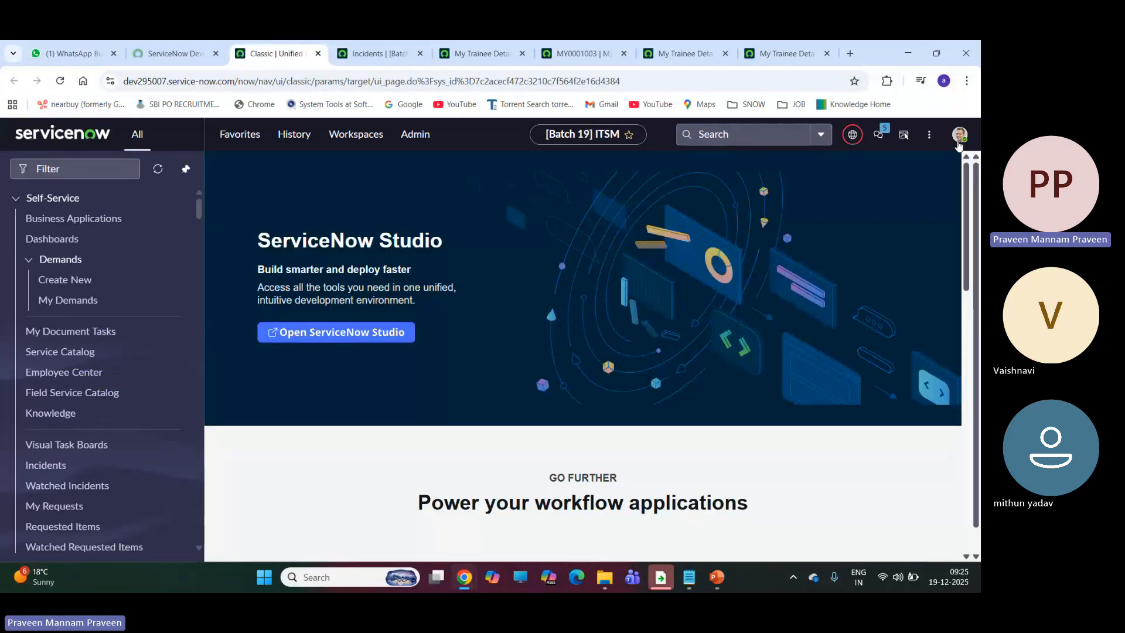
left_click(959, 134)
left_click(885, 300)
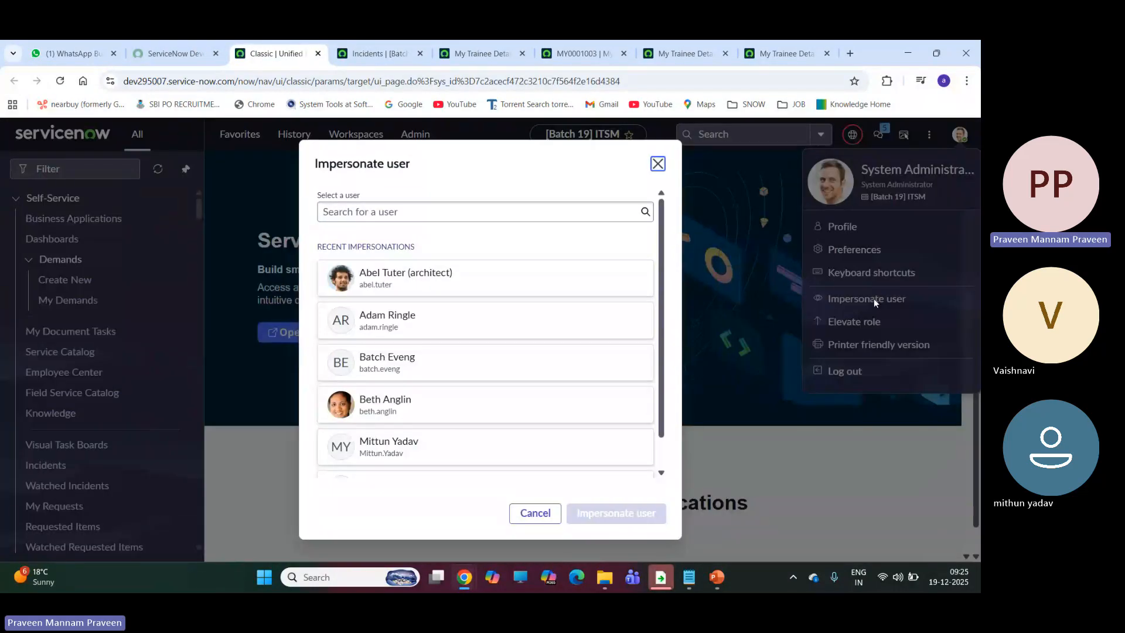
left_click(375, 407)
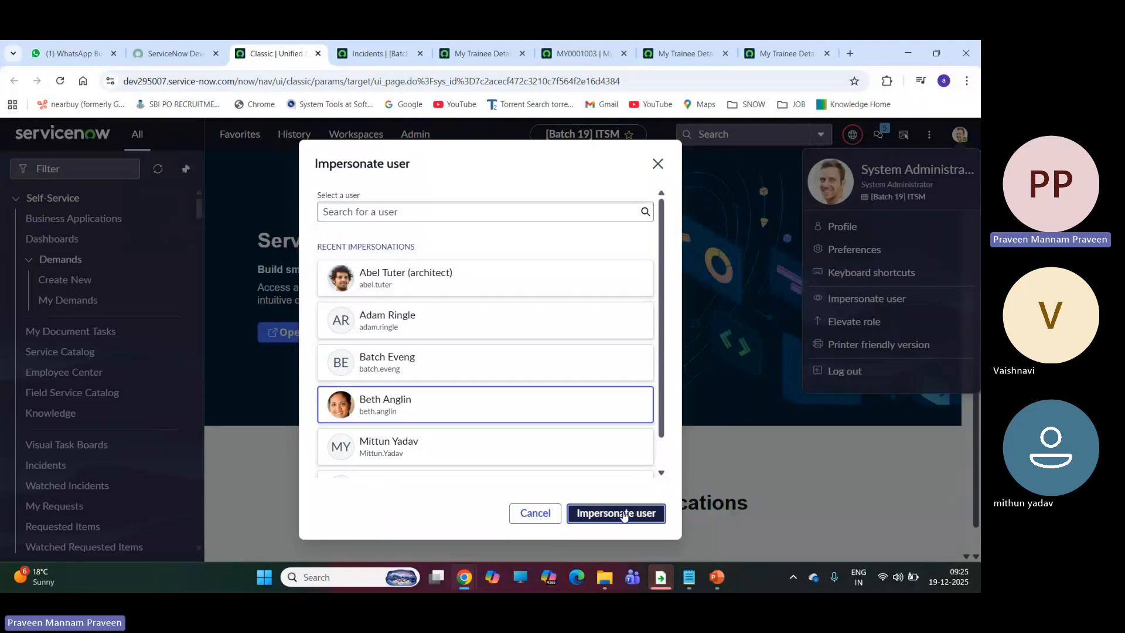
left_click(615, 513)
left_click(390, 58)
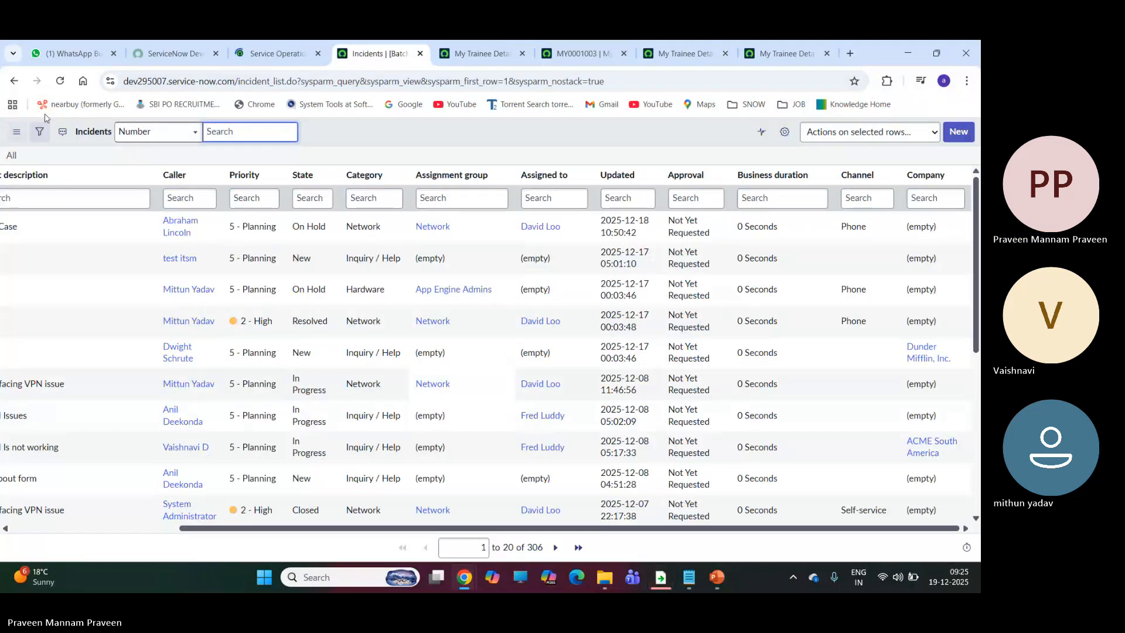
left_click(60, 81)
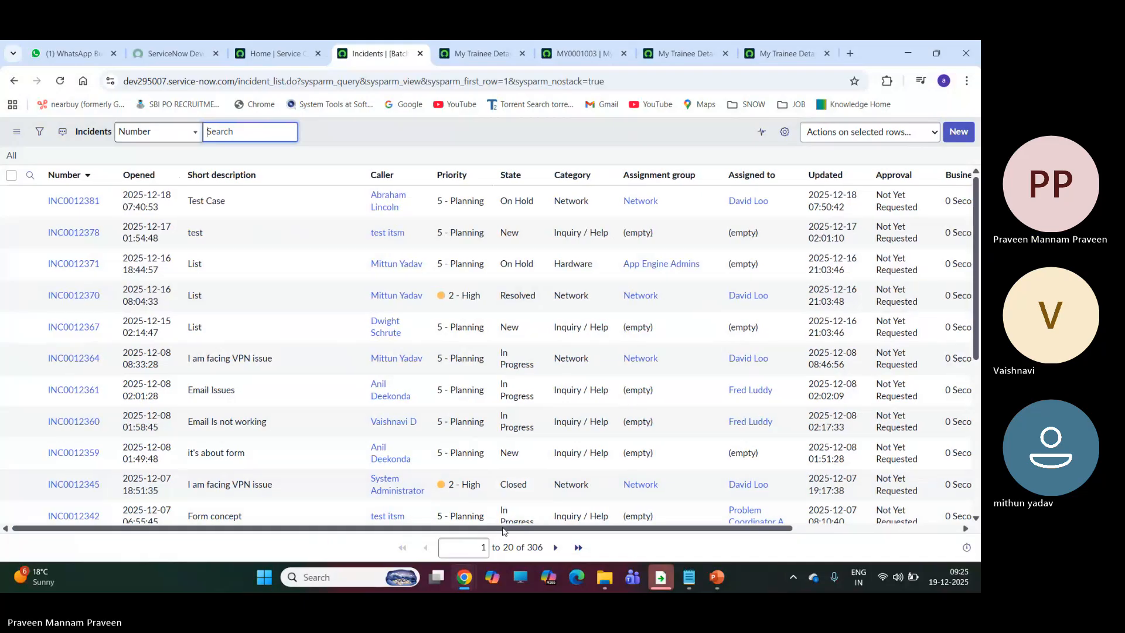
left_click_drag(497, 529, 857, 527)
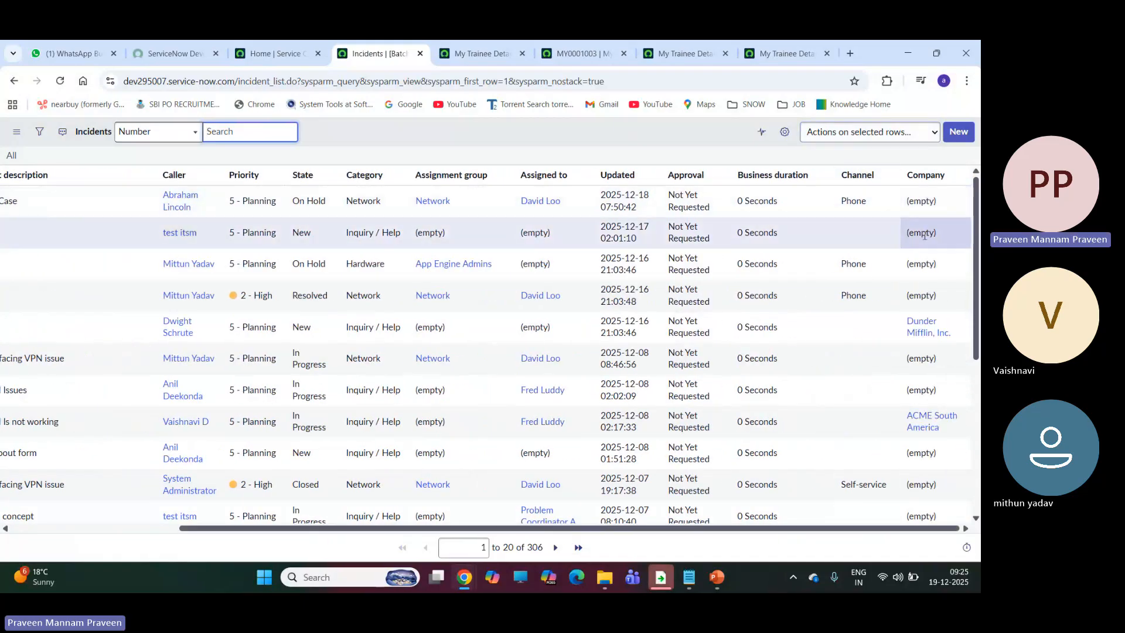
Step: End the impersonation and reload the incident list as the administrator
left_click(276, 53)
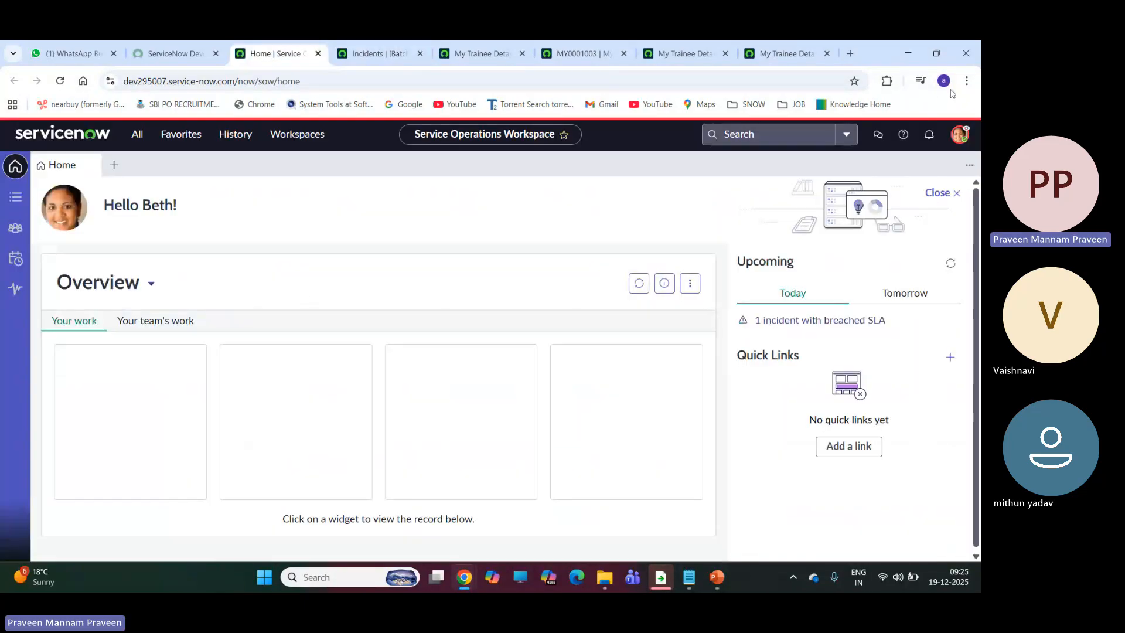
left_click(959, 141)
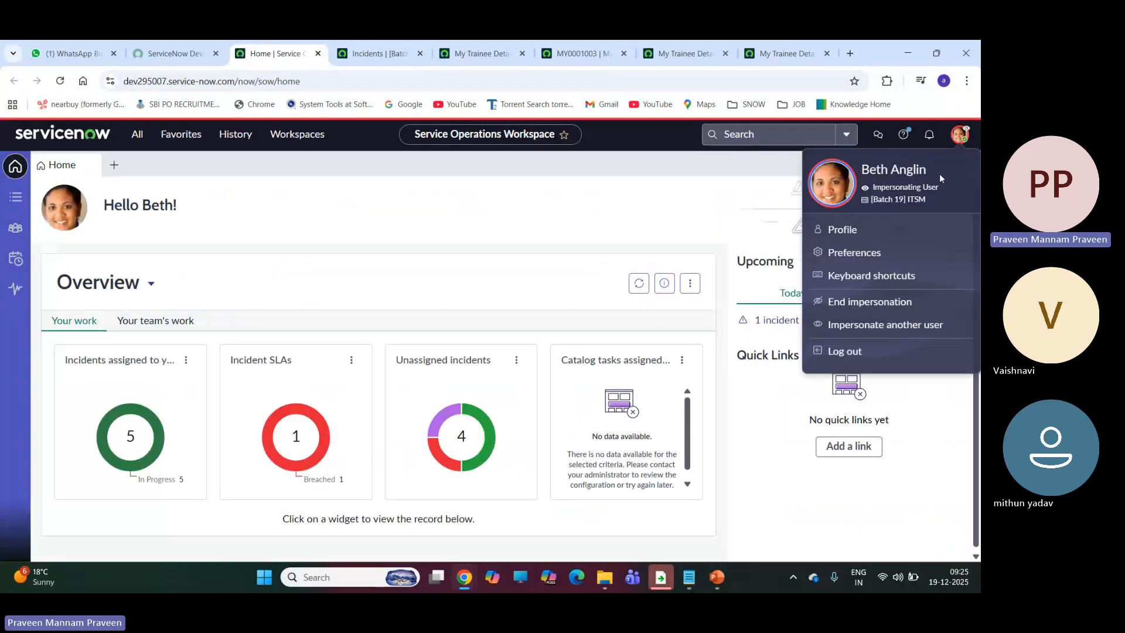
left_click(884, 312)
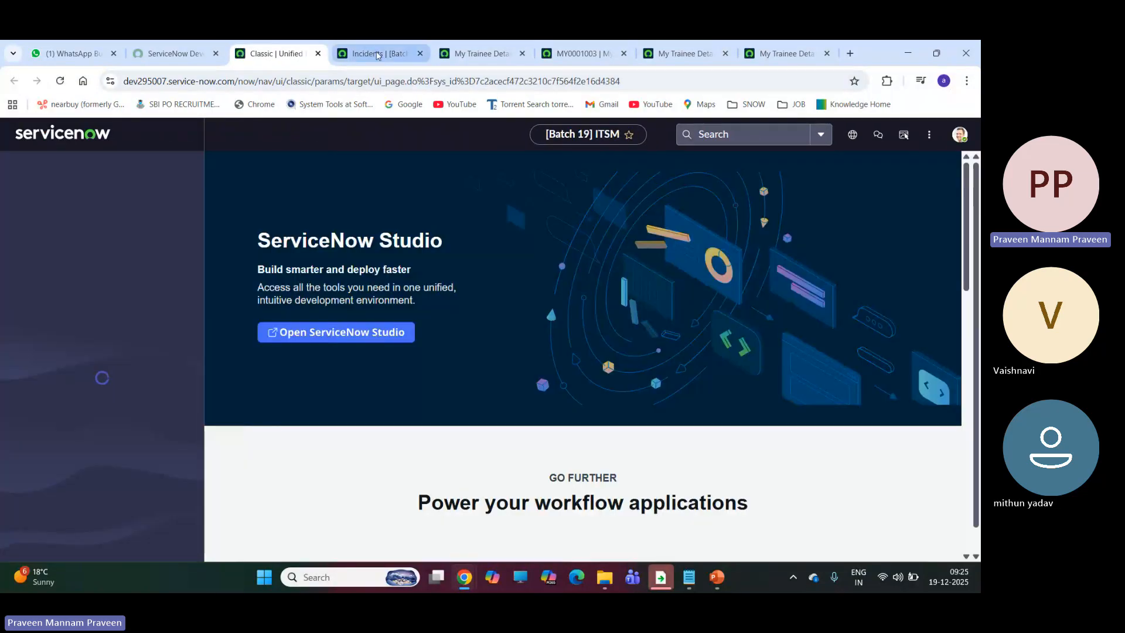
left_click(375, 55)
left_click(59, 81)
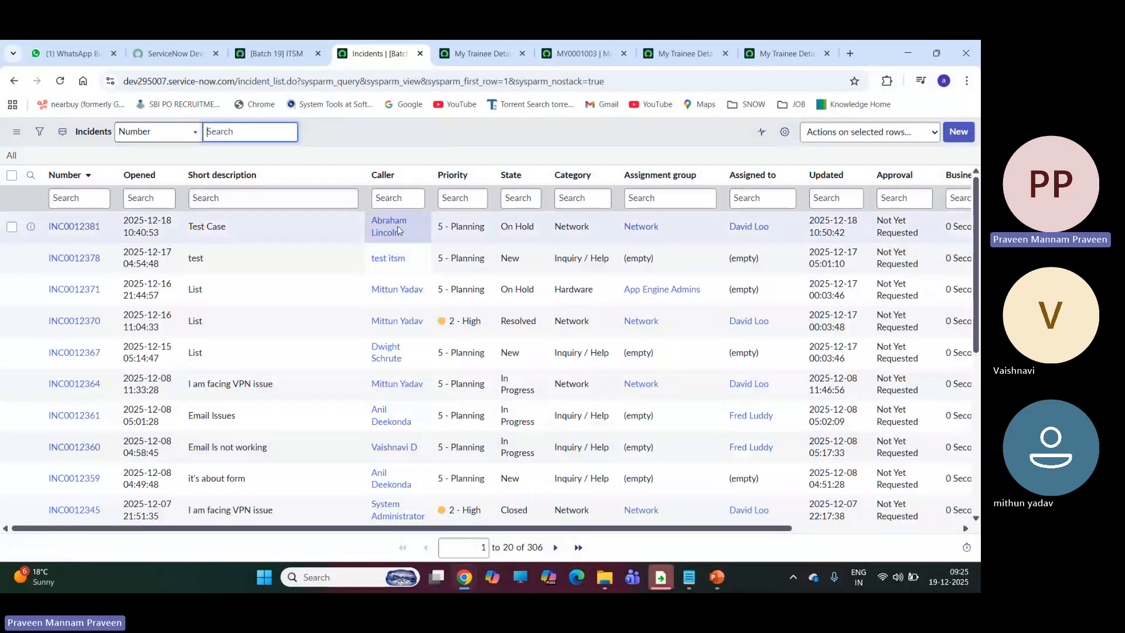
Step: Personalize the incident list by adding the ASM column to the selected columns, and view the end of the column row
left_click(785, 132)
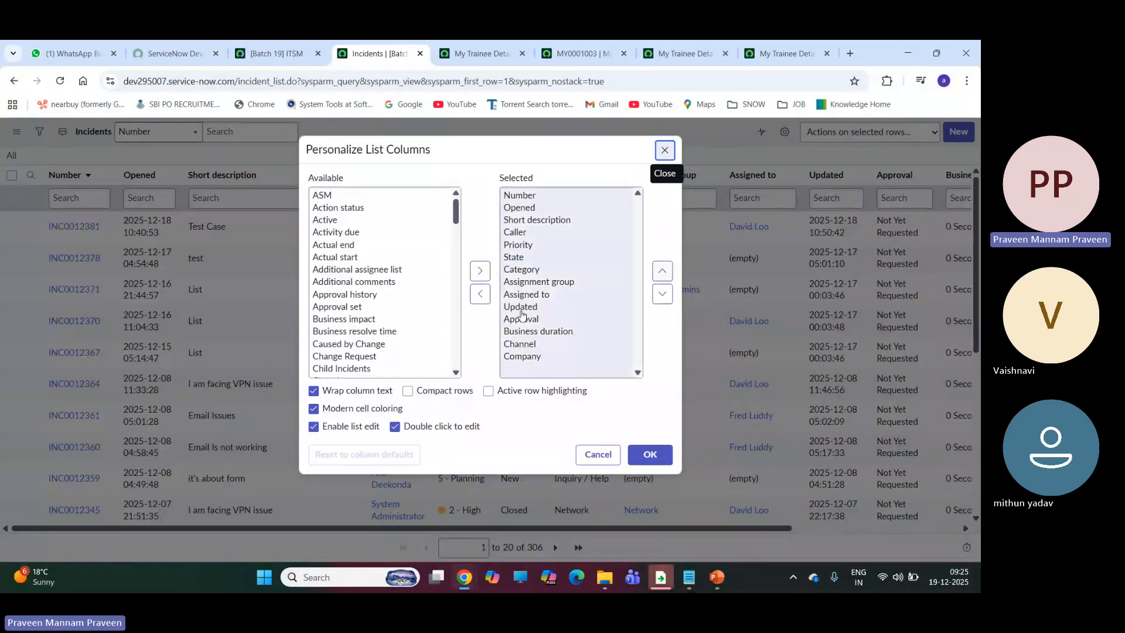
left_click(329, 196)
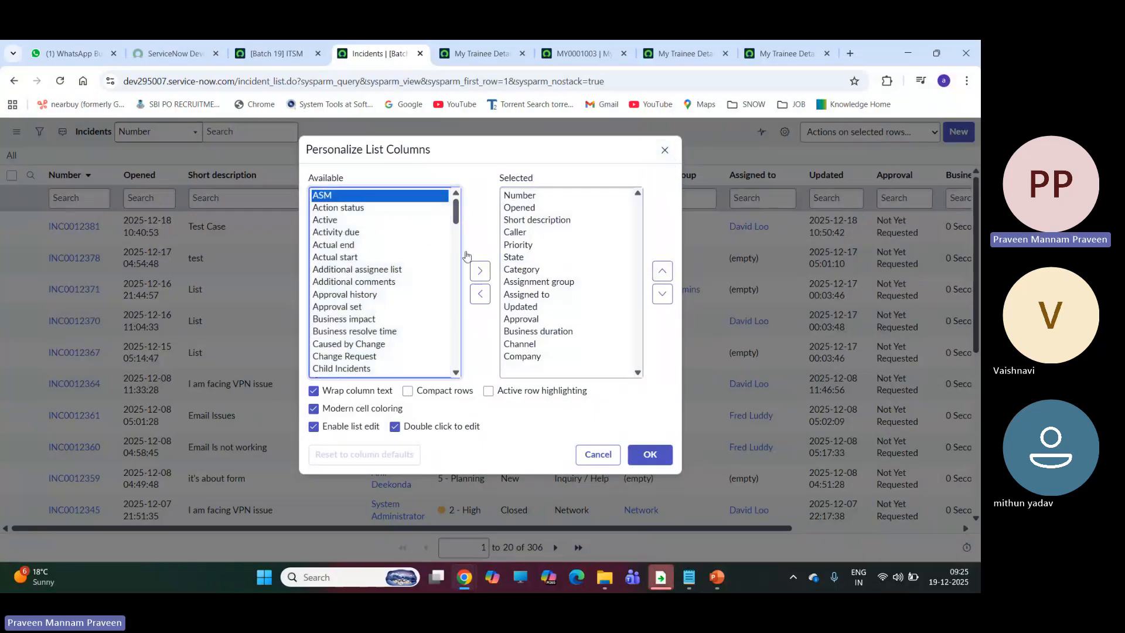
left_click(480, 271)
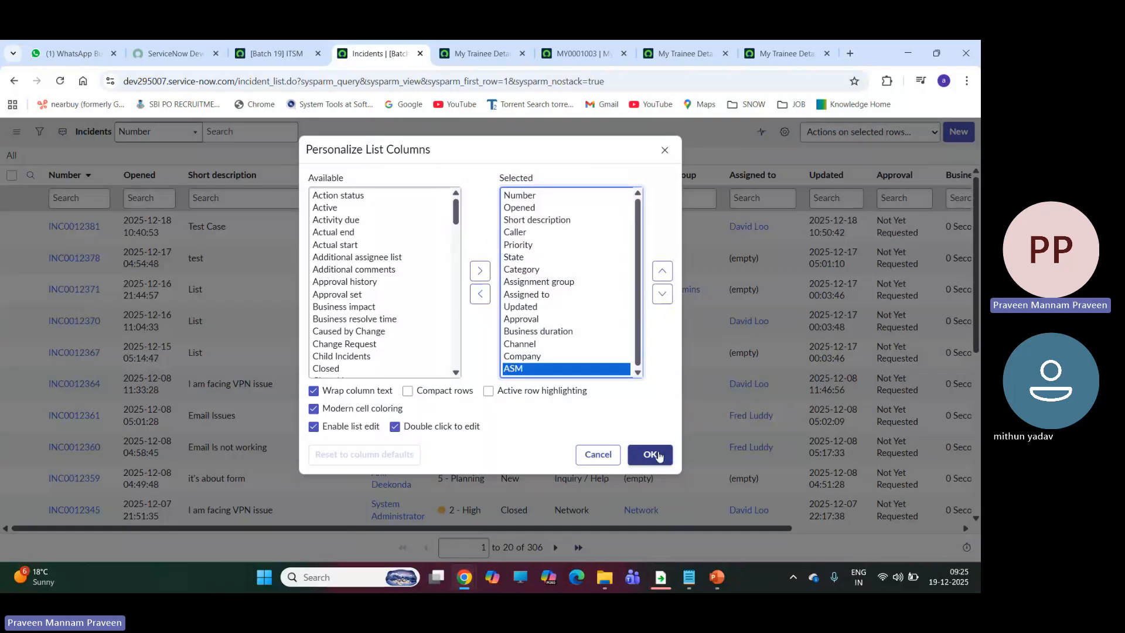
left_click(651, 455)
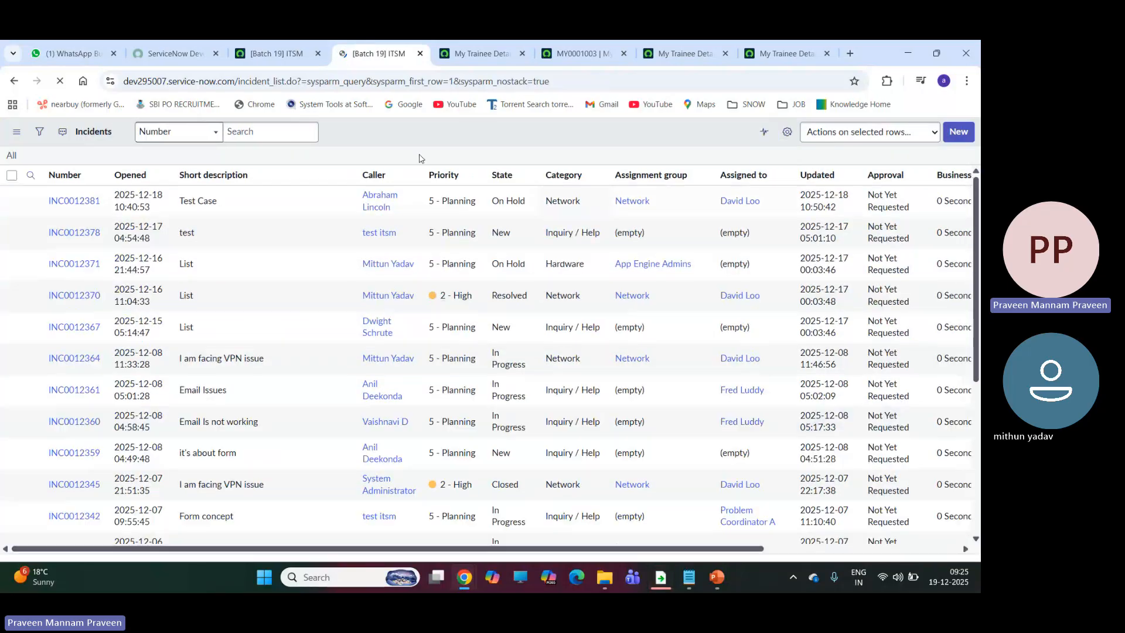
left_click_drag(661, 529, 880, 525)
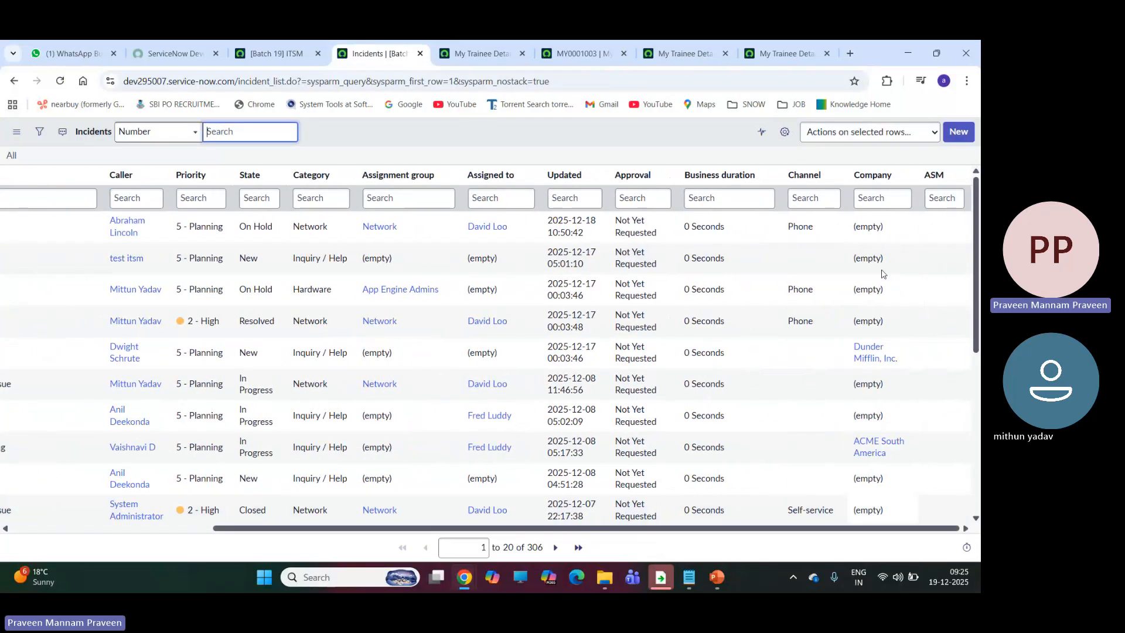
Step: Impersonate the fourth user under recent impersonations, reload the incident list, and check whether the ASM column is shown
left_click(273, 54)
left_click(959, 136)
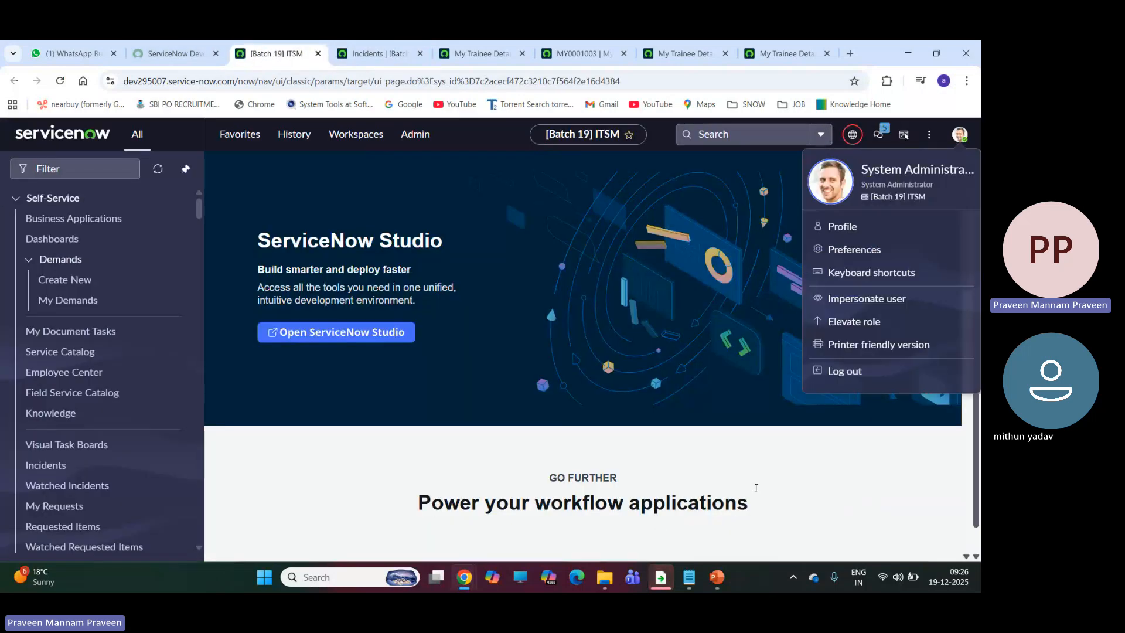
left_click(864, 300)
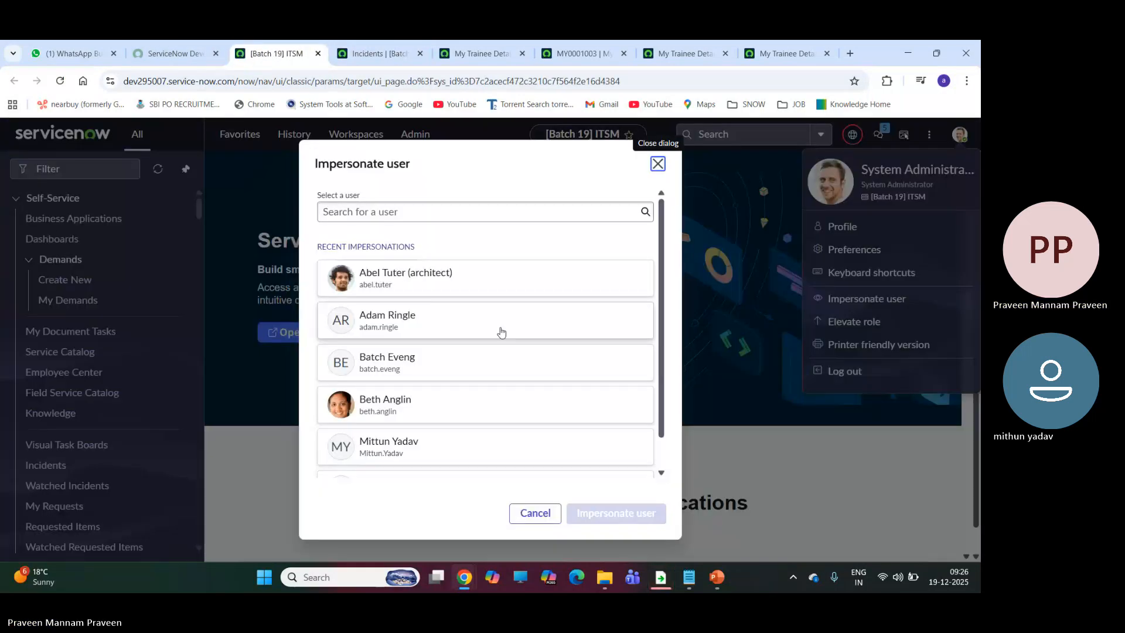
left_click(399, 406)
left_click(616, 508)
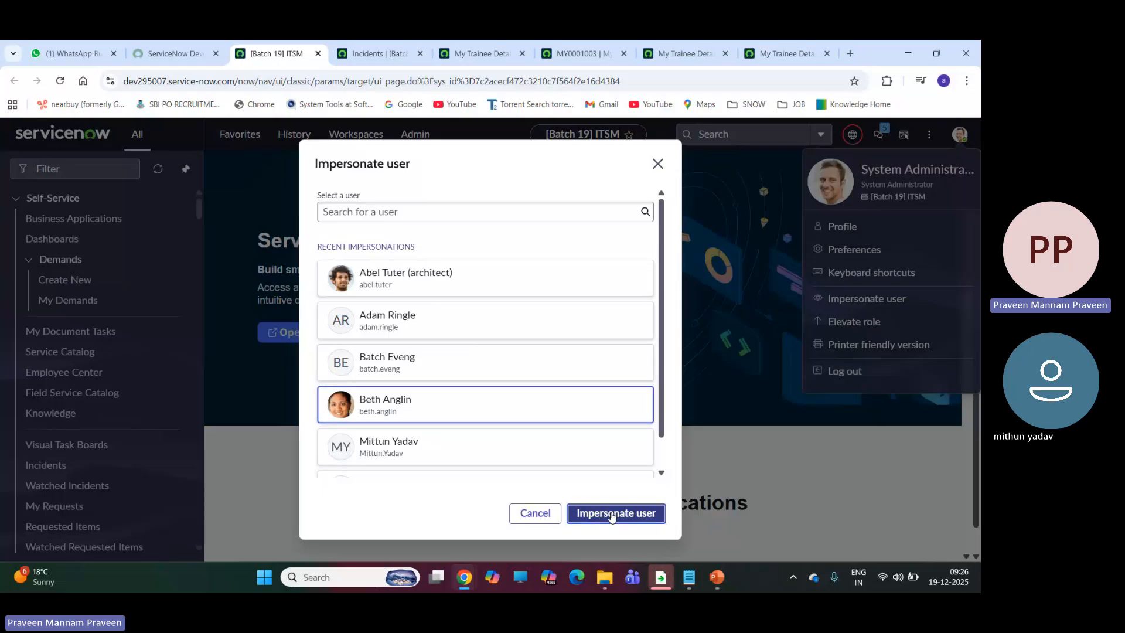
left_click(378, 54)
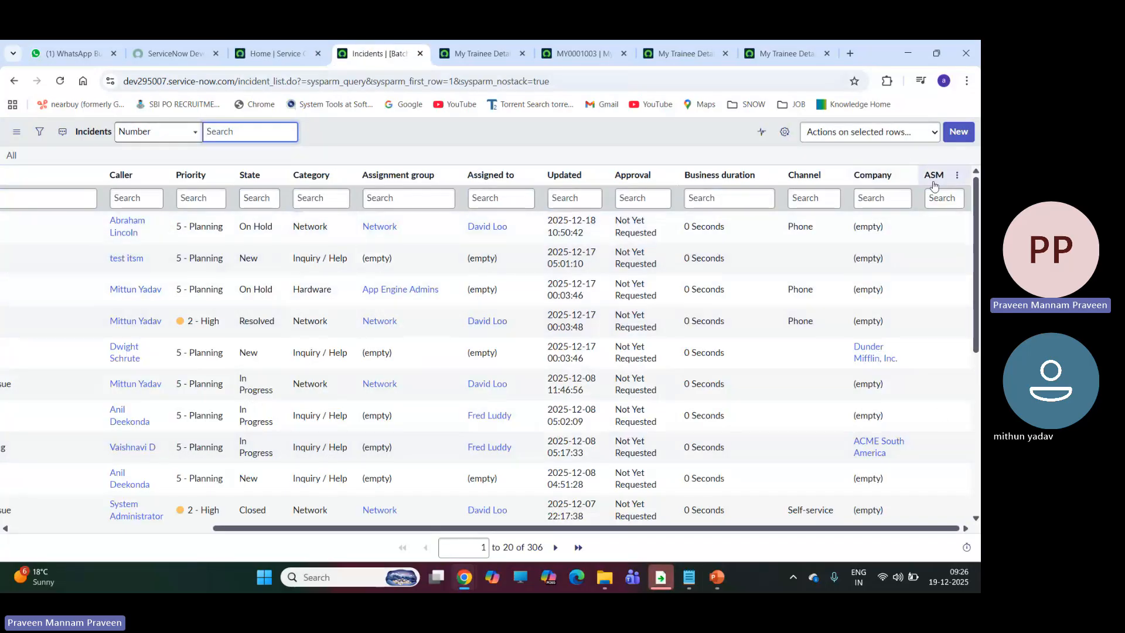
left_click(60, 81)
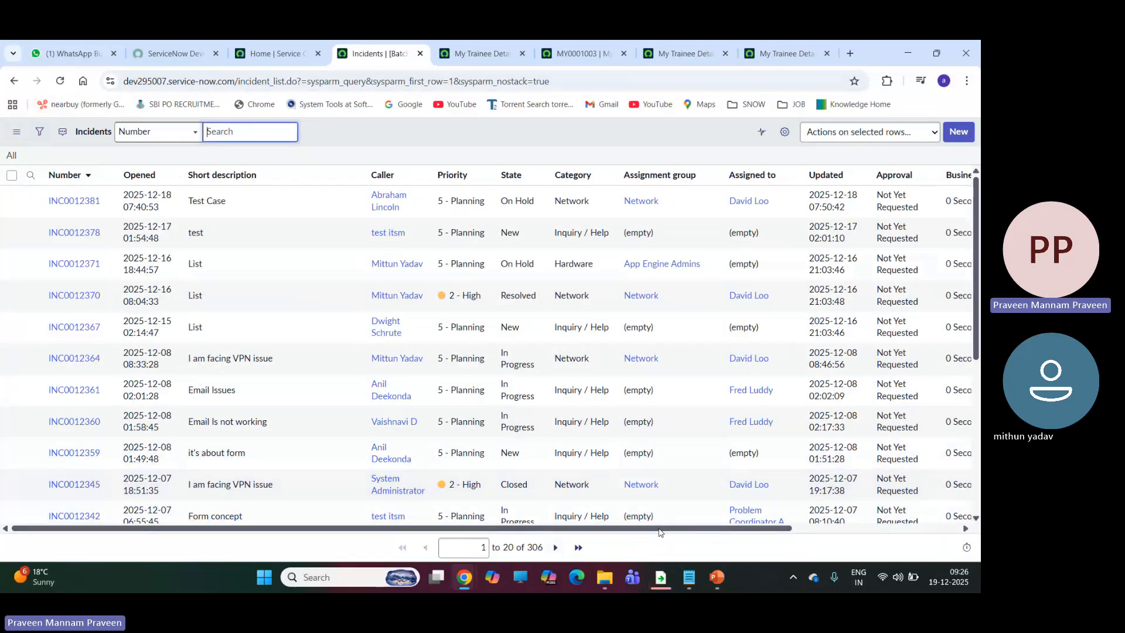
scroll(939, 184, "right", 4)
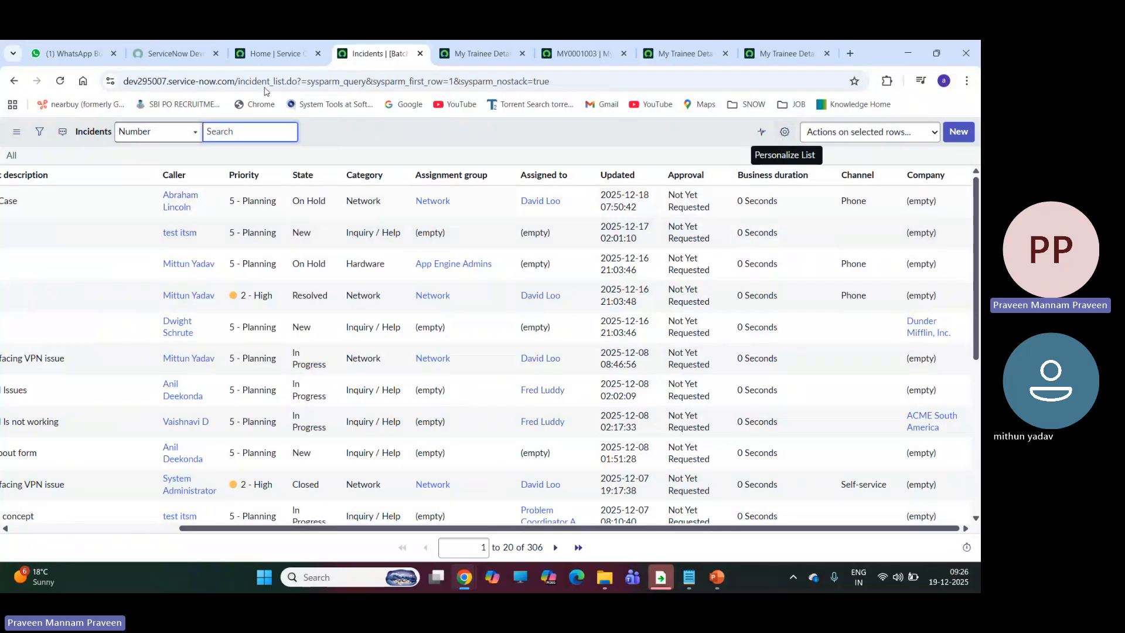
Step: End the impersonation and refresh the incident list under the administrator account
left_click(274, 53)
left_click(960, 134)
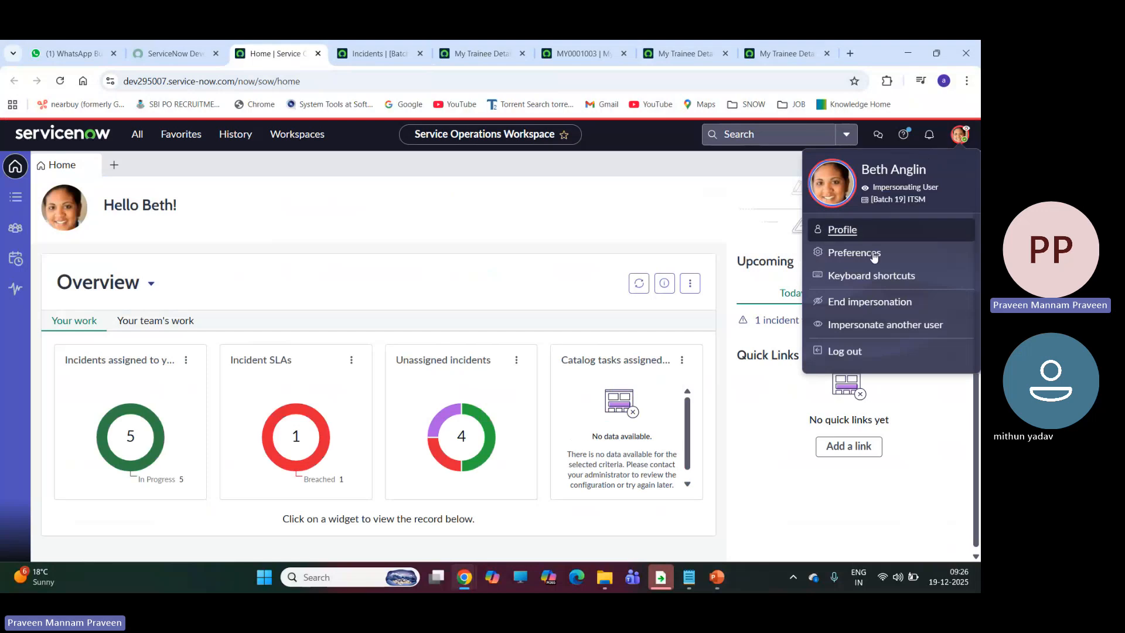
left_click(881, 306)
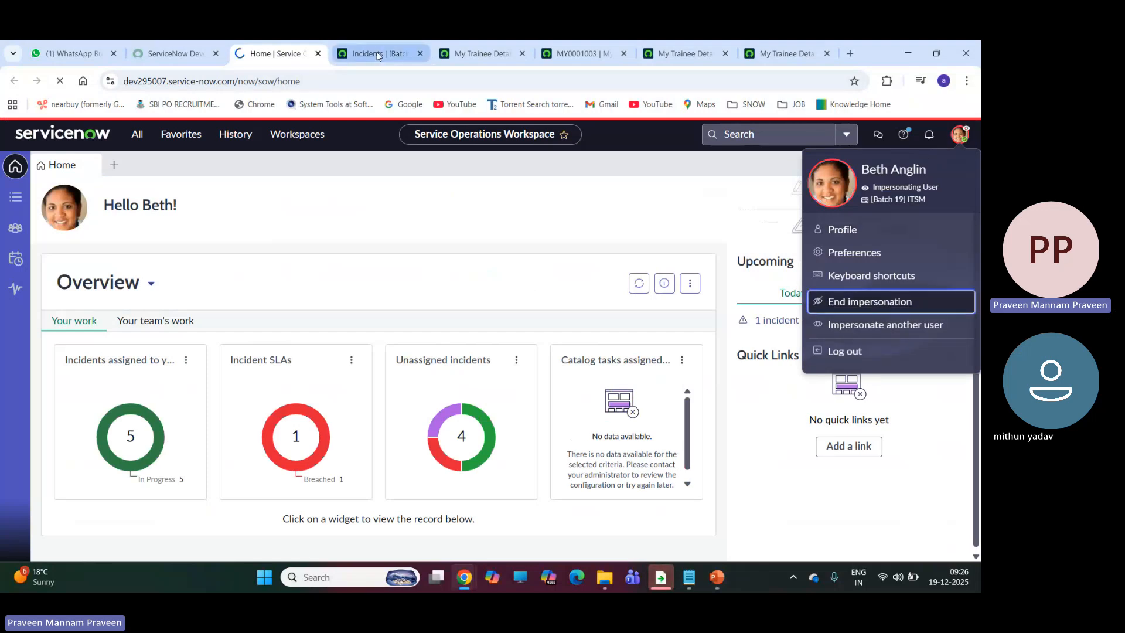
left_click(378, 55)
left_click(59, 81)
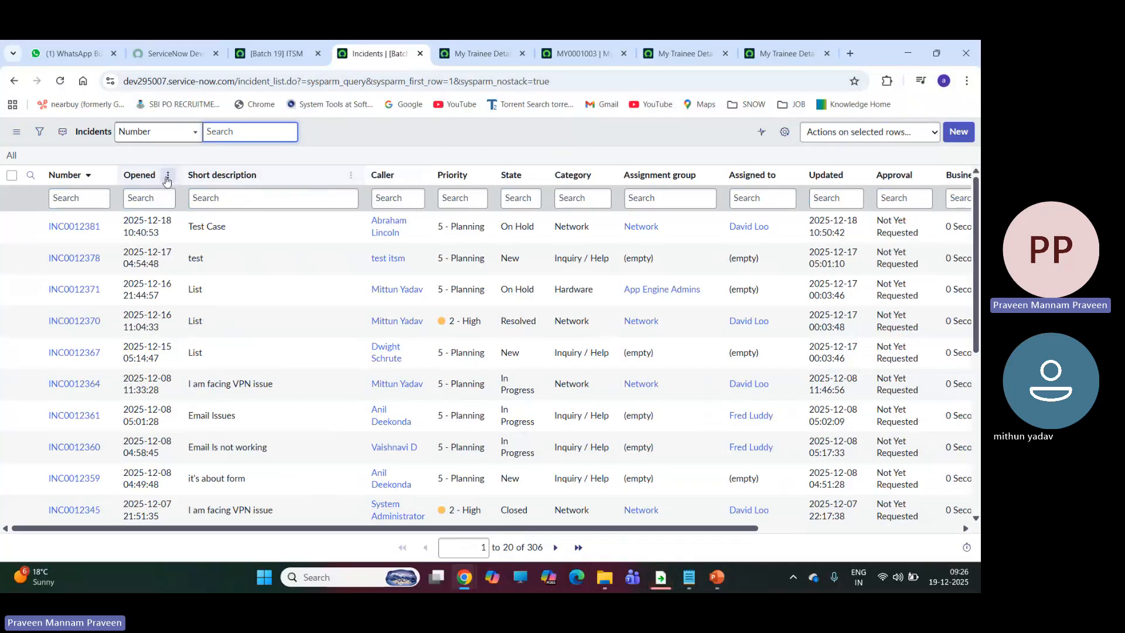
Step: Create a list control for the My Trainee Details table with Omit new button enabled, and save it
left_click(351, 175)
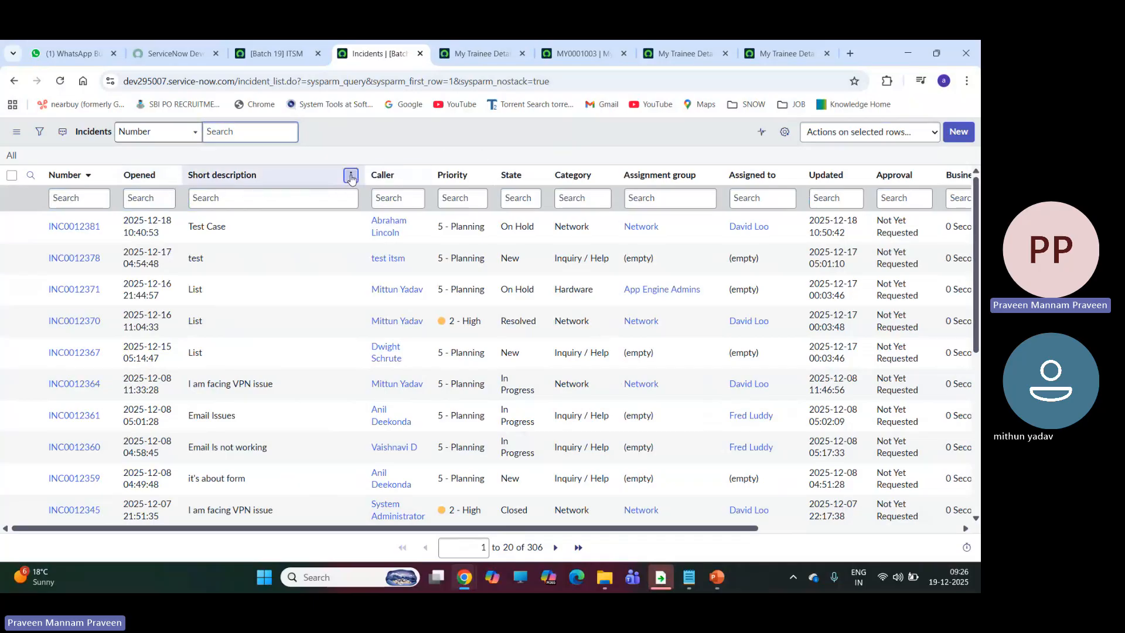
mouse_move(371, 322)
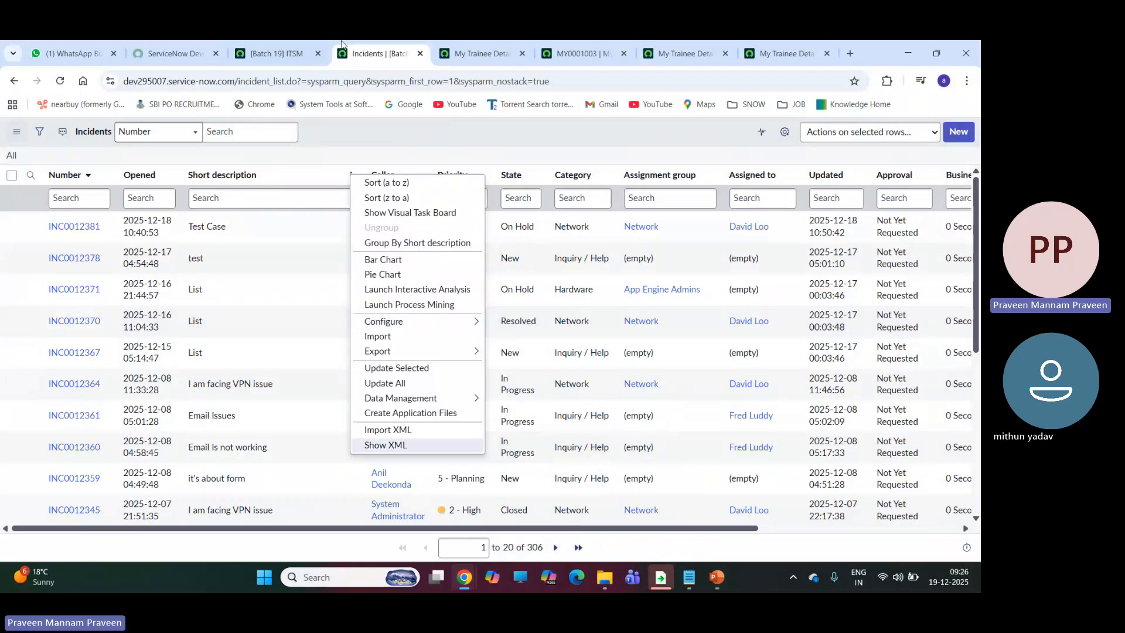
left_click(456, 56)
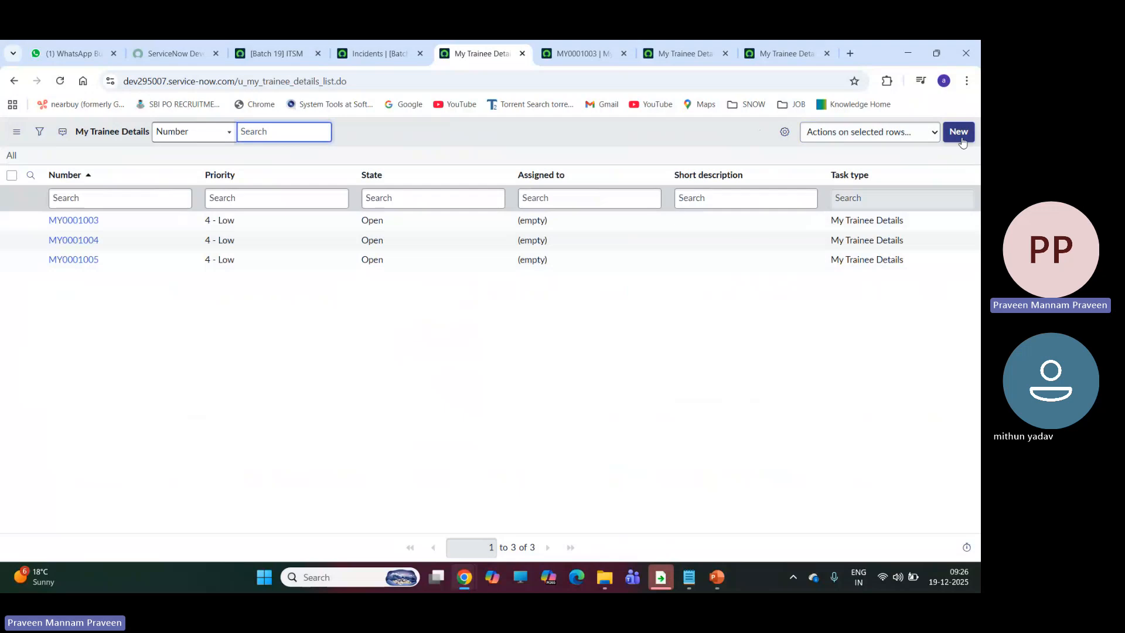
left_click(341, 175)
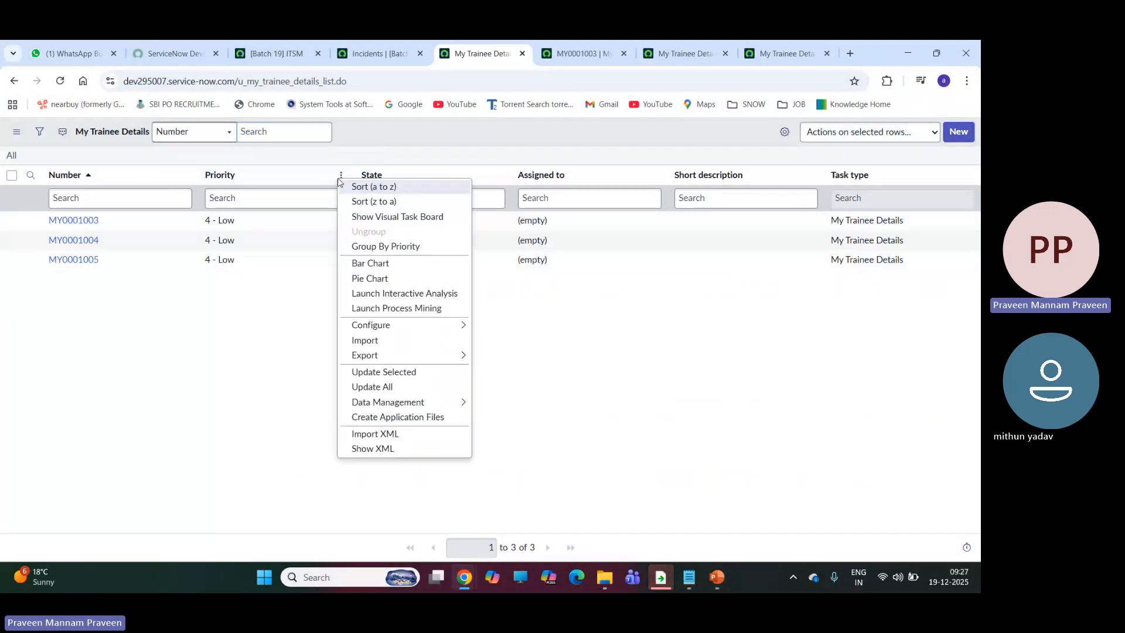
mouse_move(378, 326)
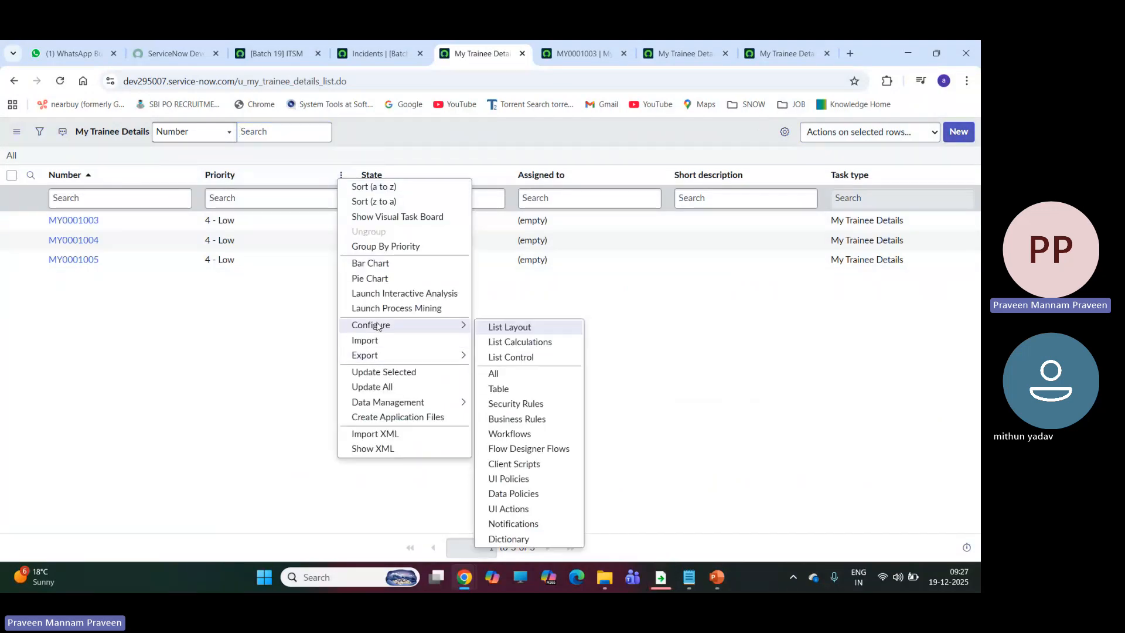
left_click(508, 359)
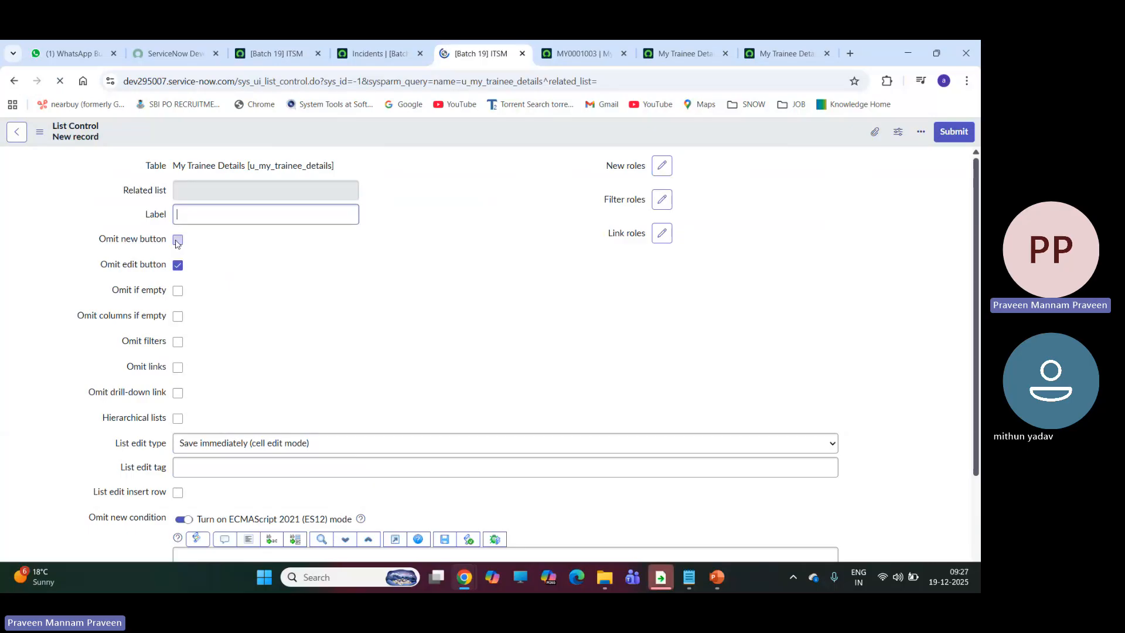
left_click(177, 240)
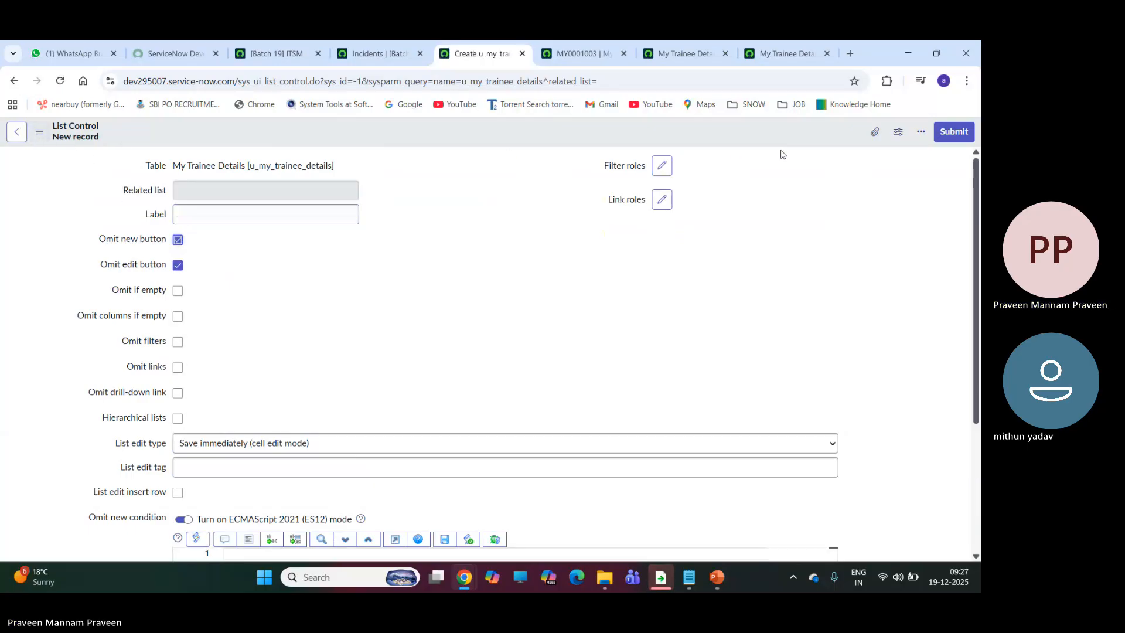
left_click(39, 131)
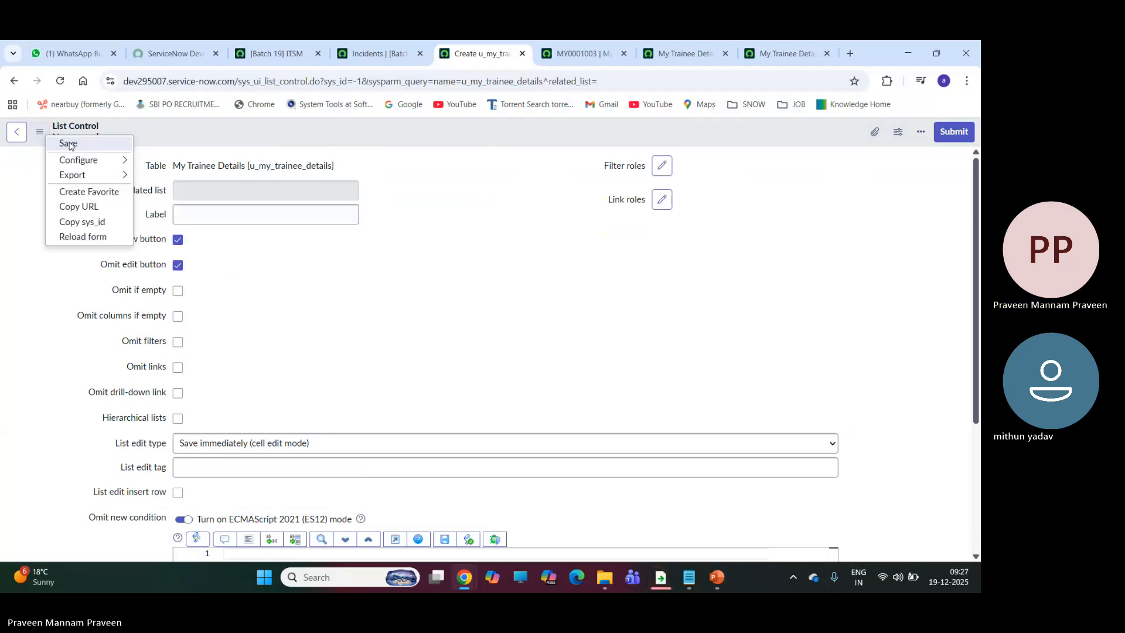
left_click(69, 145)
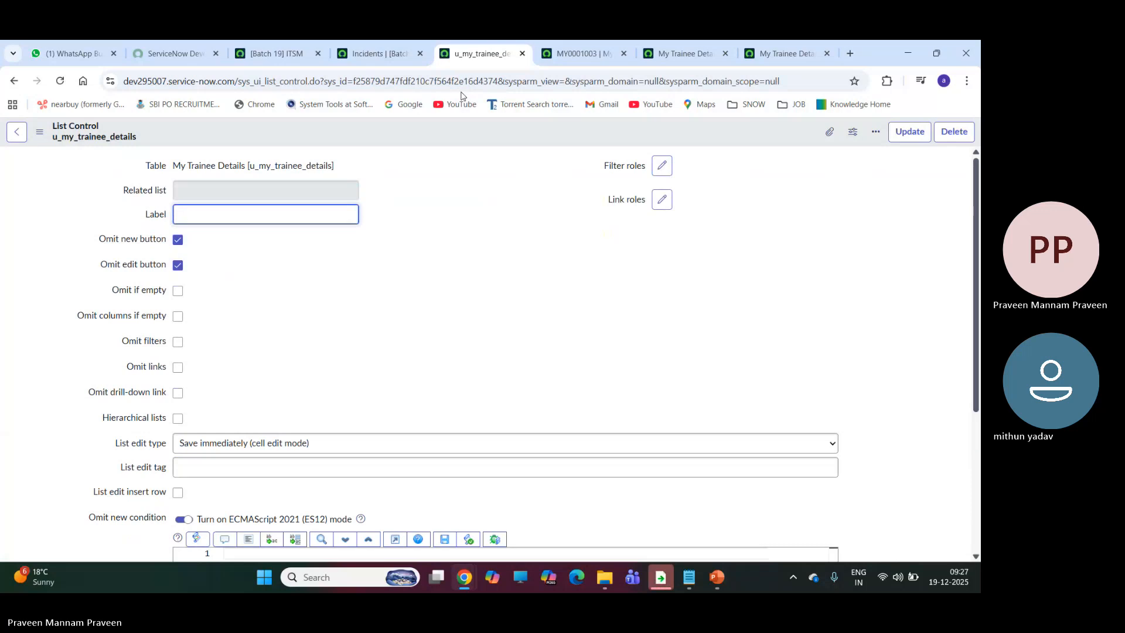
left_click(910, 133)
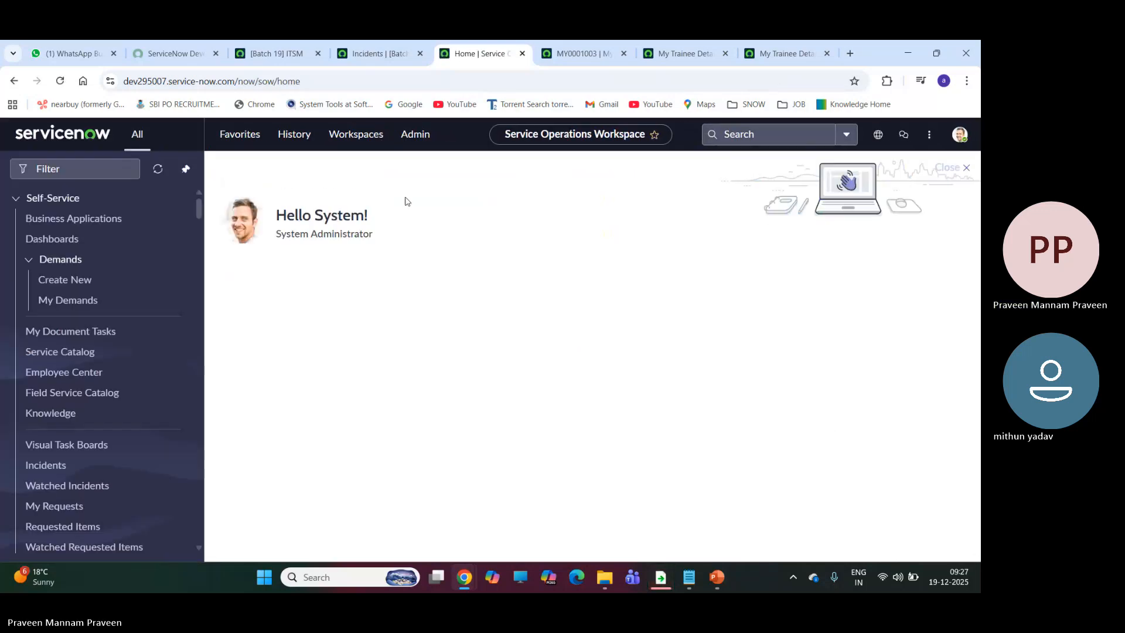
Step: Search the navigator for the My Trainee Details module and open its list in a new tab to check the New button
left_click(87, 167)
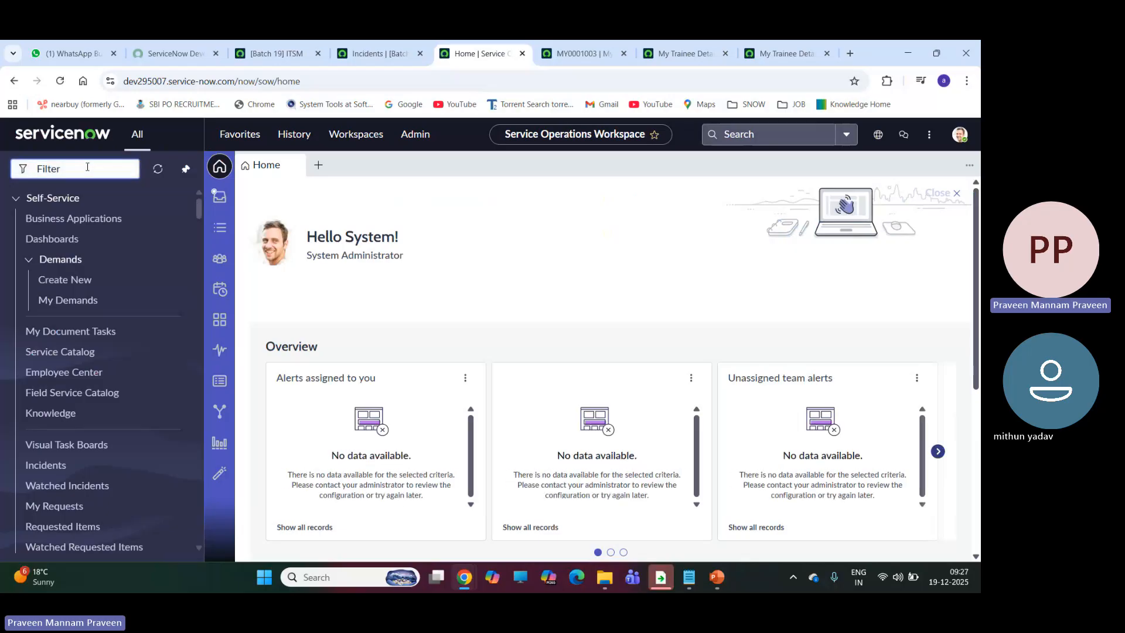
type("my train")
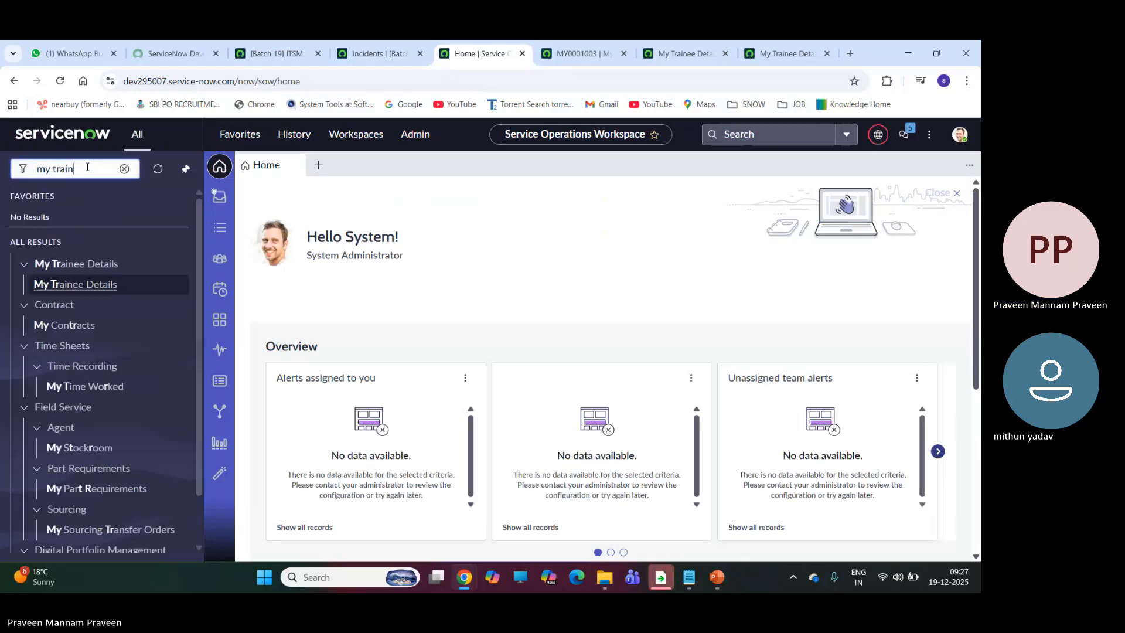
type("ing")
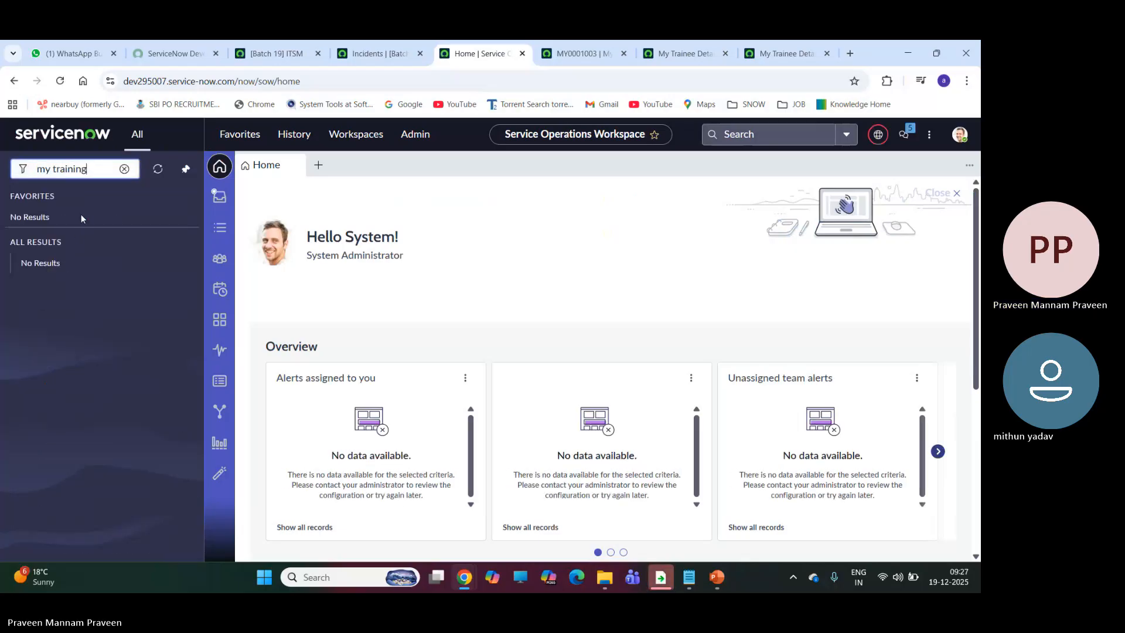
key("BackSpace")
key("BackSpace")
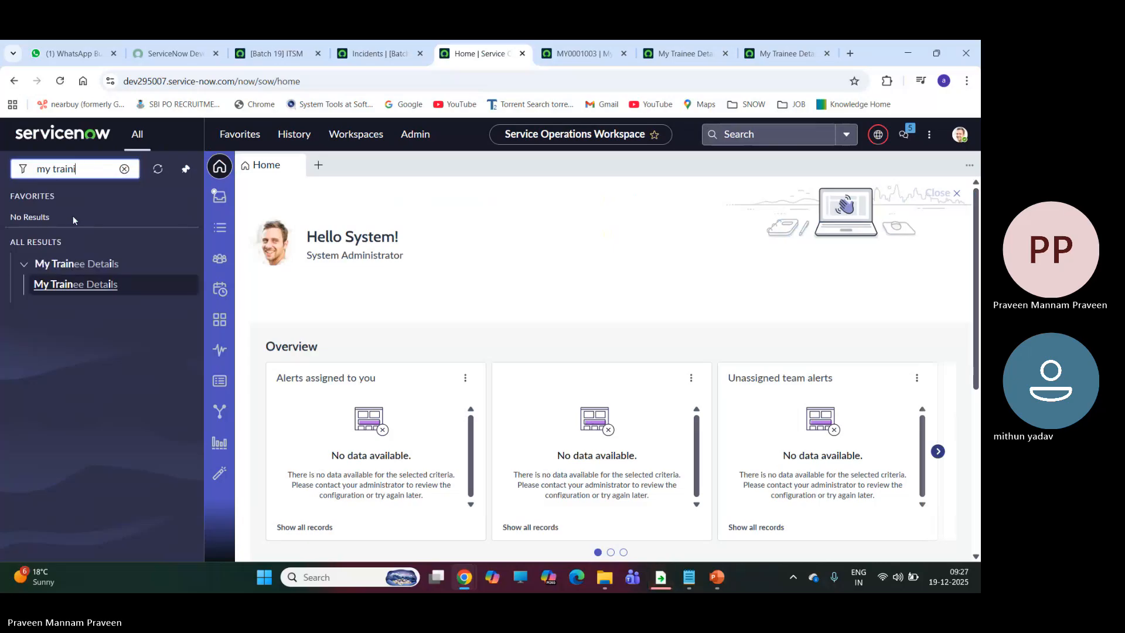
left_click(75, 285)
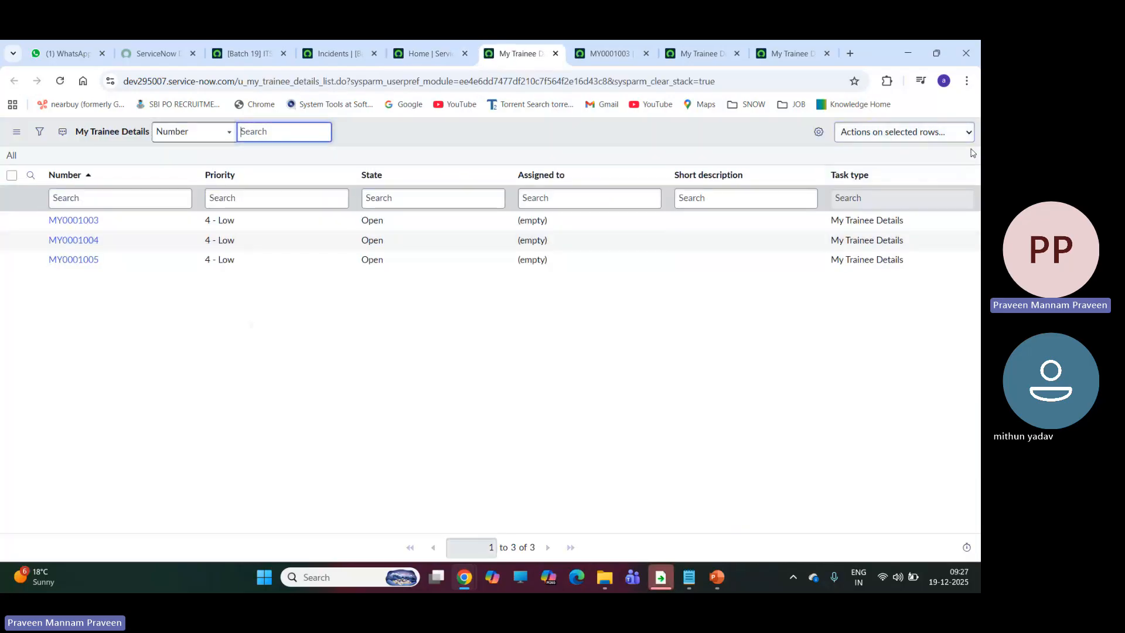
Step: Switch to the Teams meeting, admit the participant waiting in the lobby, and return to the My Trainee Details list
mouse_move(462, 582)
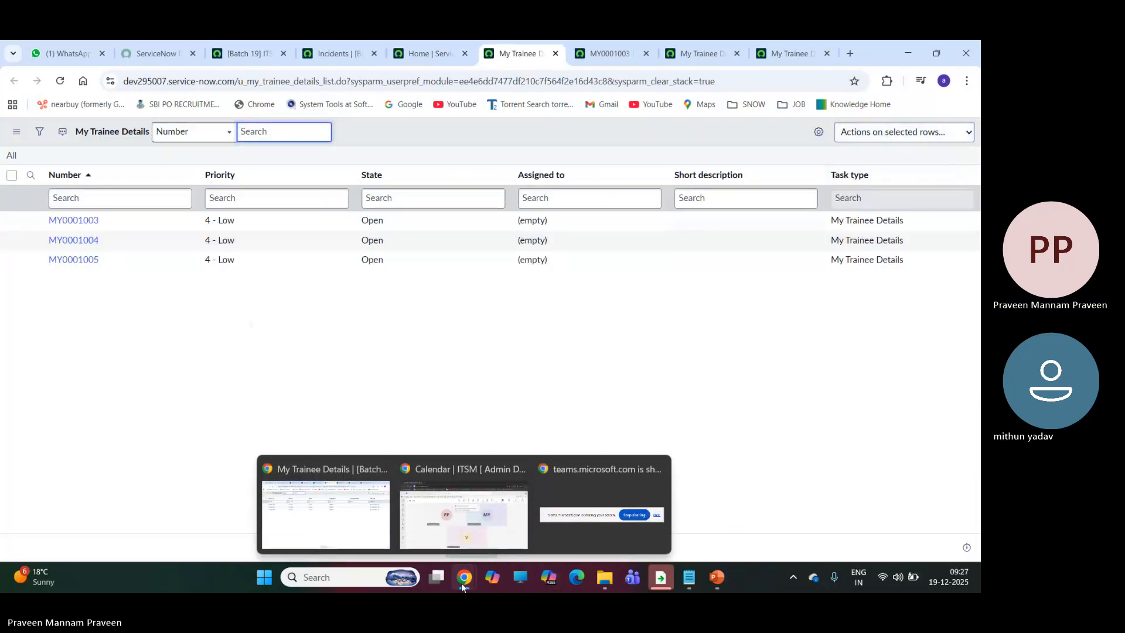
left_click(457, 532)
left_click(572, 276)
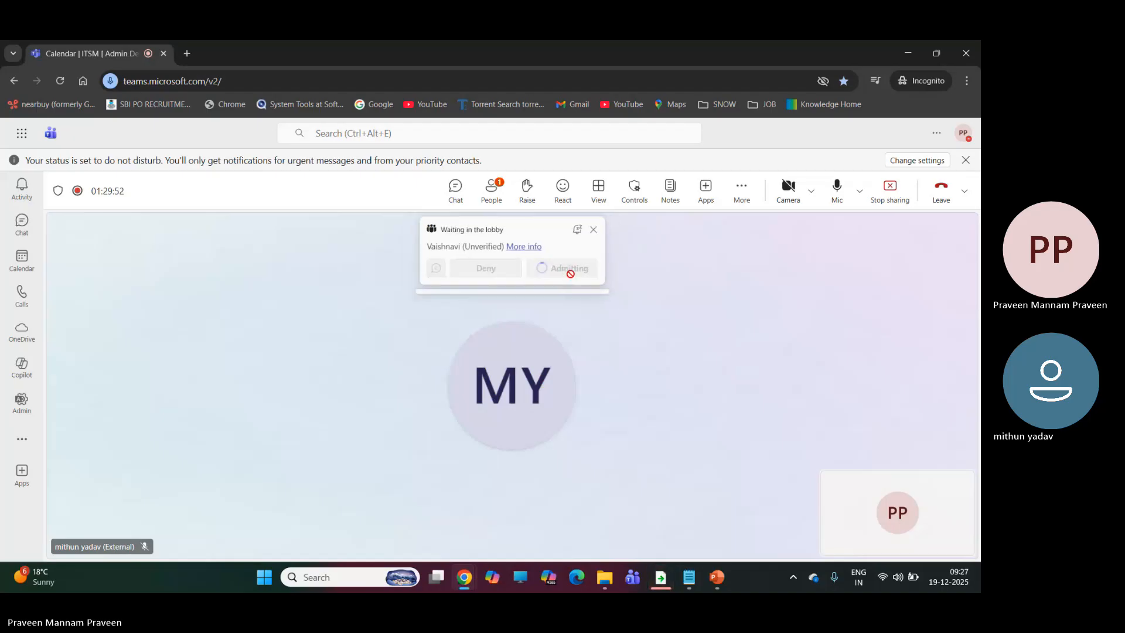
mouse_move(464, 581)
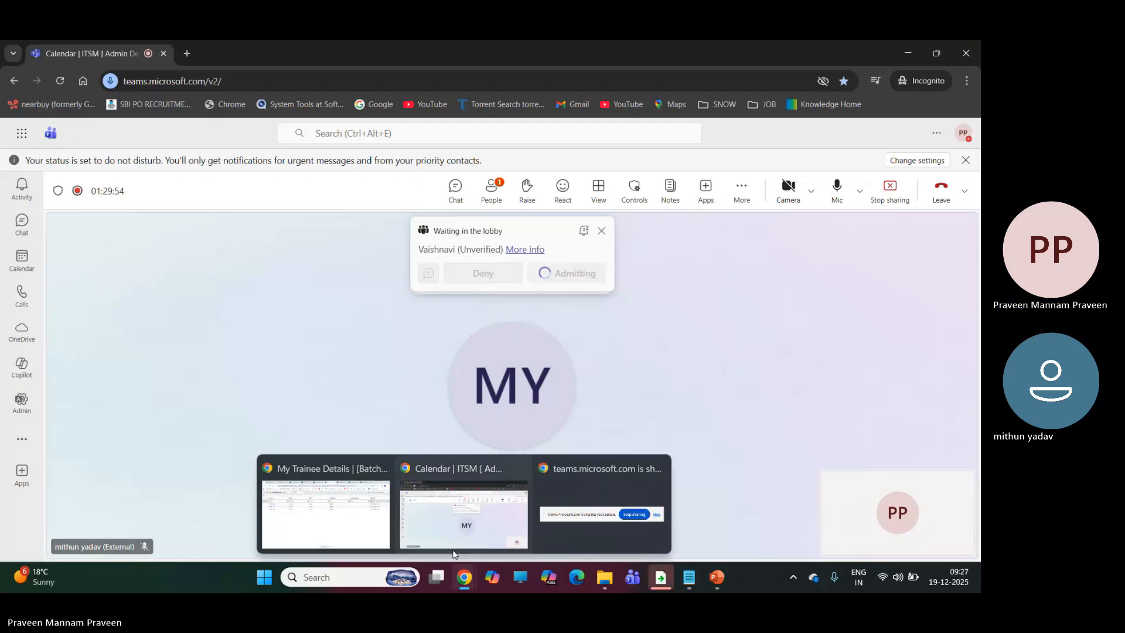
left_click(324, 507)
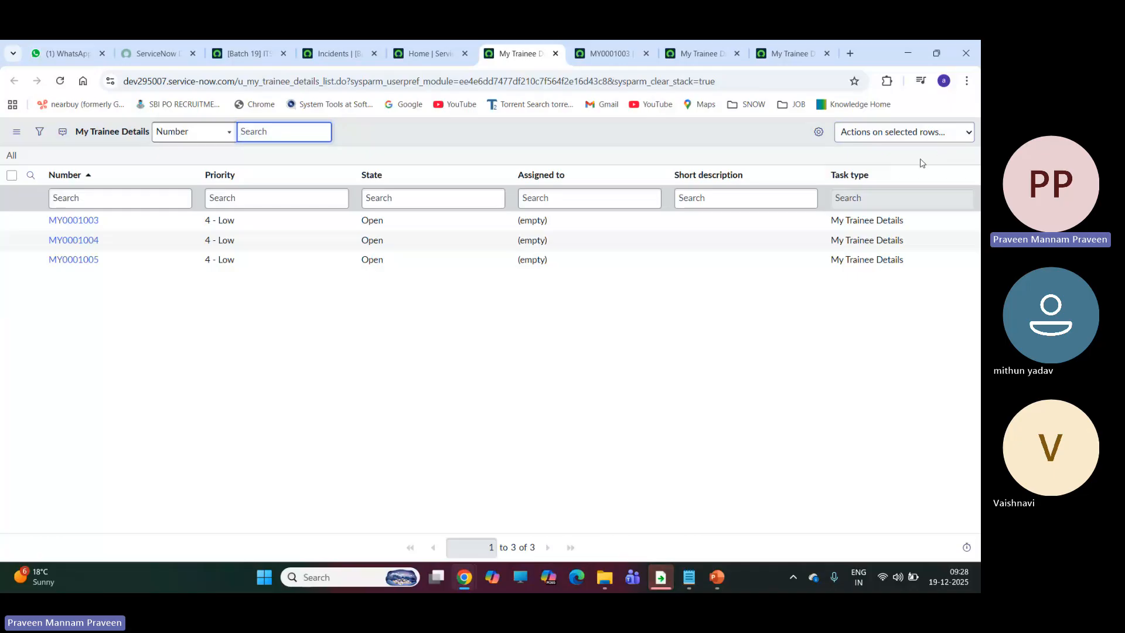
Step: Disable Omit new button in the My Trainee Details list control and save the update
left_click(609, 54)
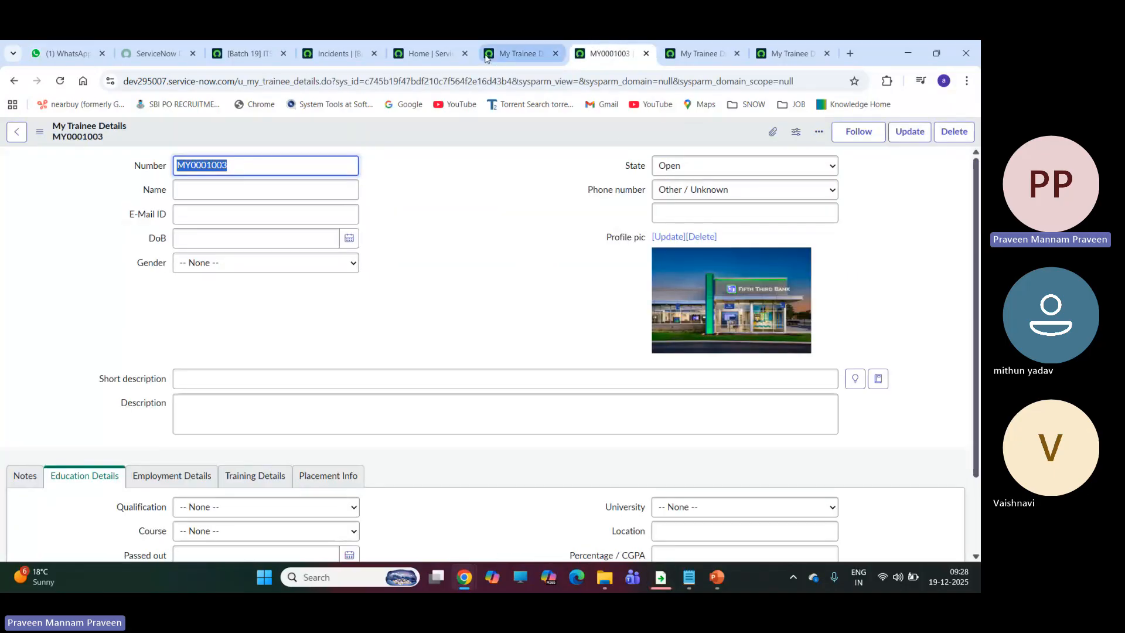
left_click(523, 56)
left_click(654, 174)
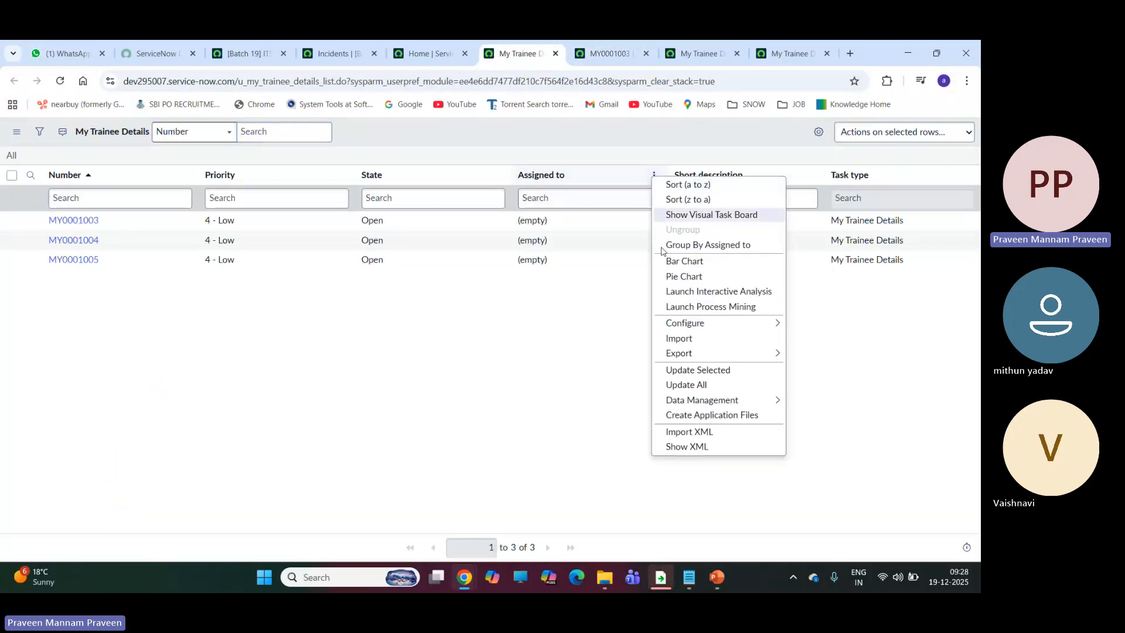
mouse_move(697, 328)
left_click(821, 355)
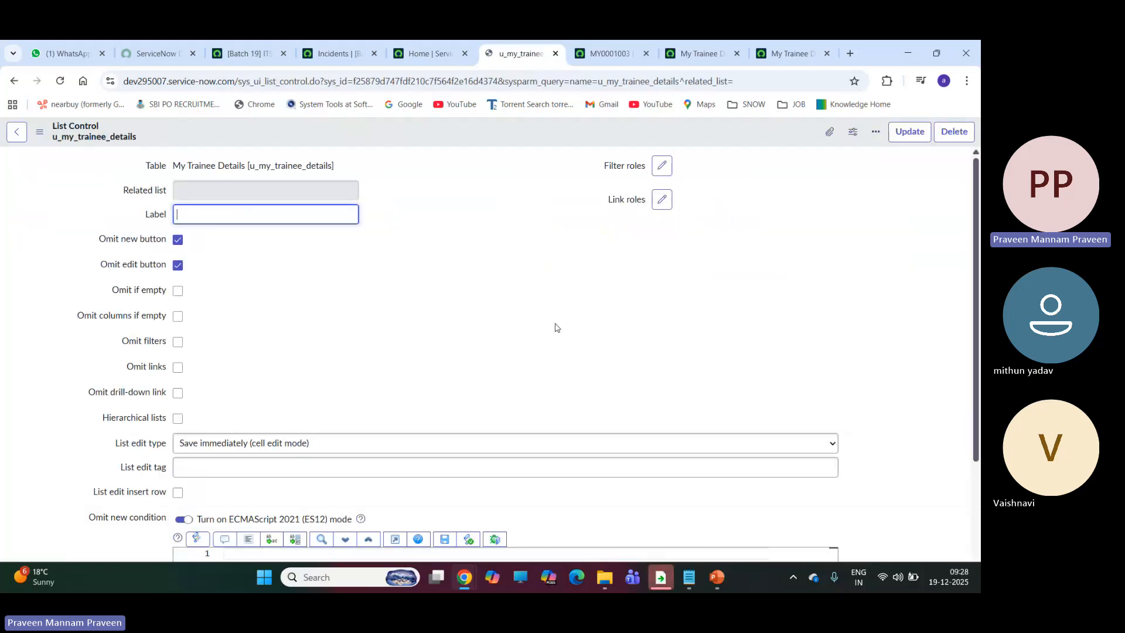
left_click(178, 240)
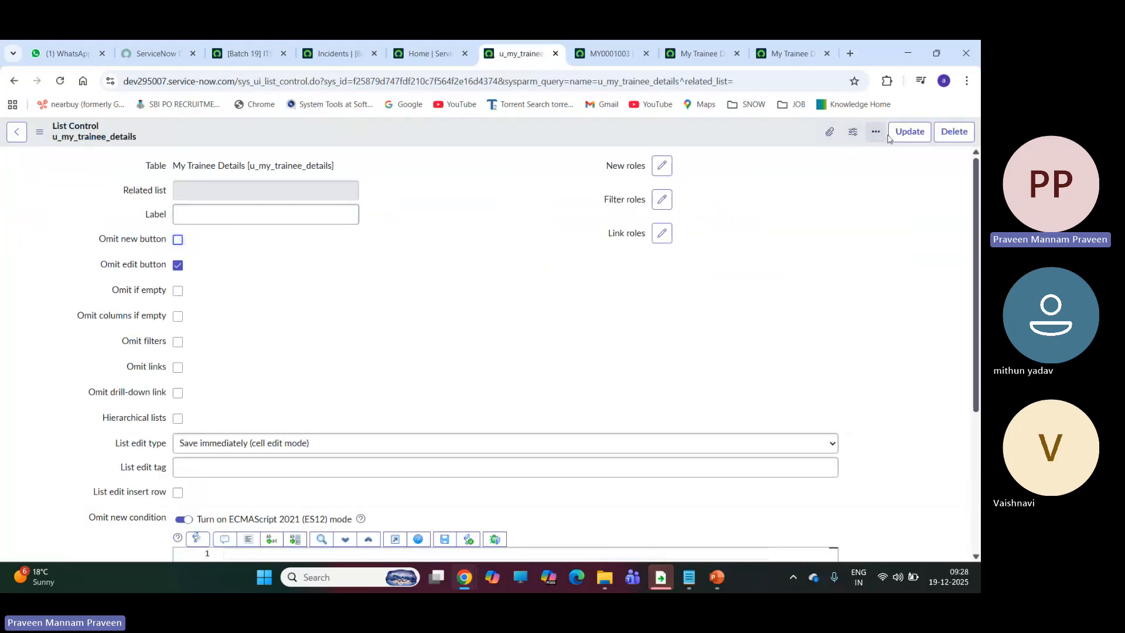
left_click(910, 131)
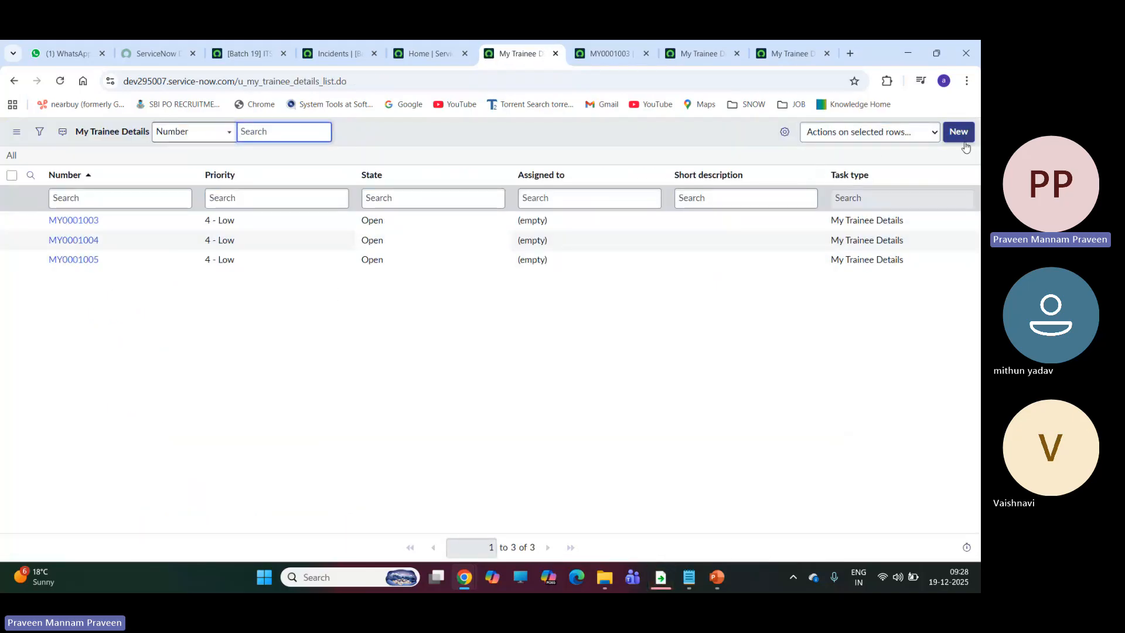
Step: View all configurations for the Incident table, starting with its business rules, and return to the incident list
left_click(337, 53)
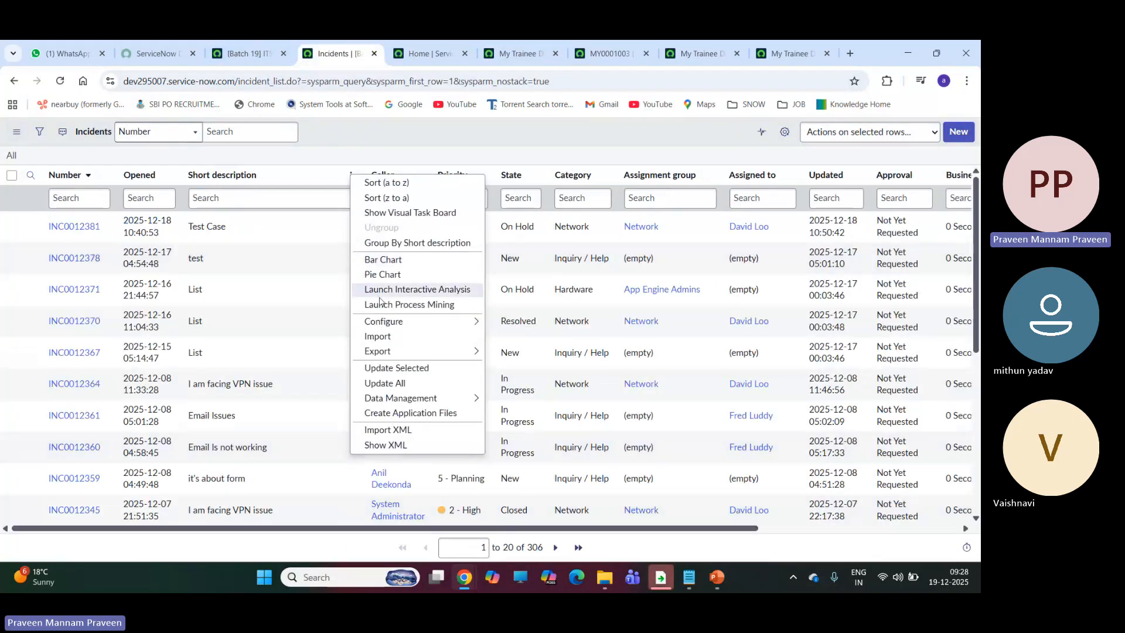
mouse_move(407, 324)
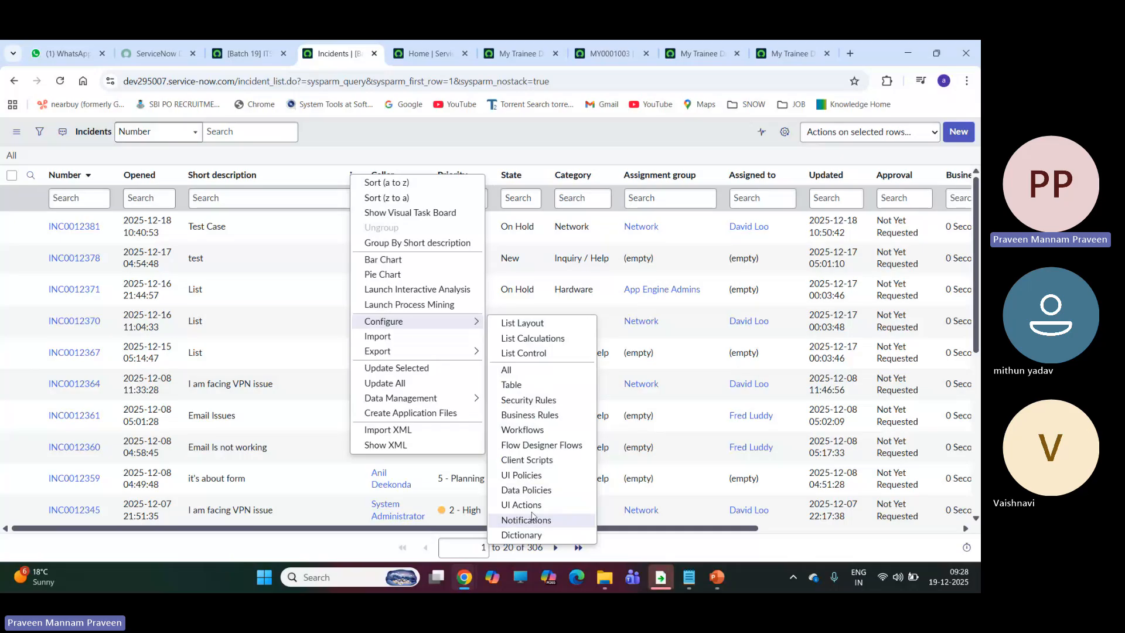
left_click(507, 372)
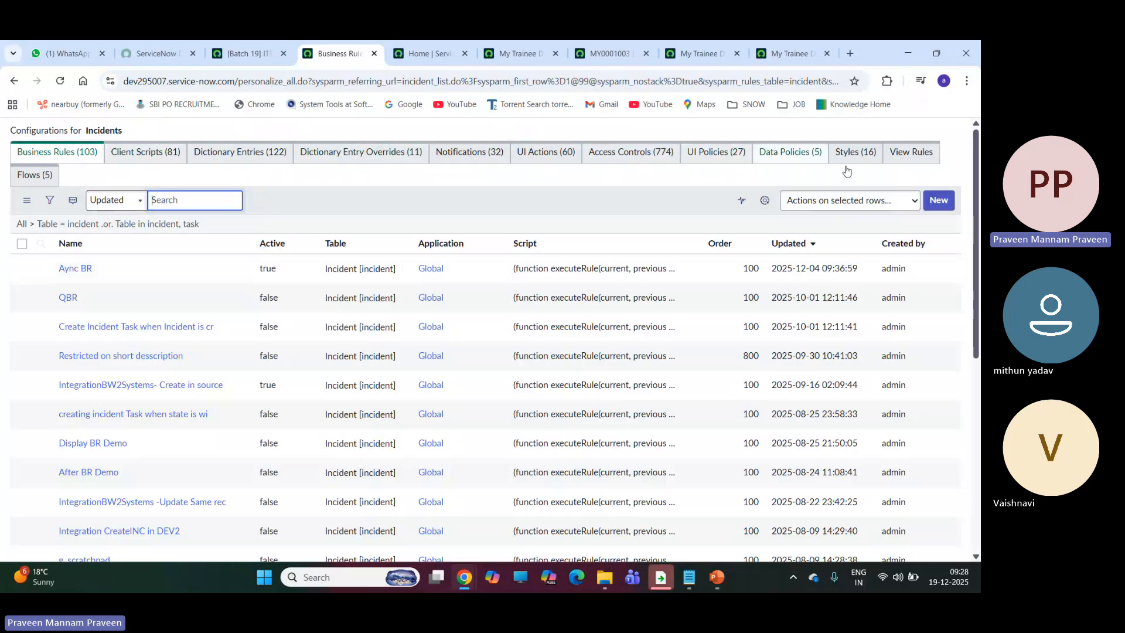
left_click(19, 83)
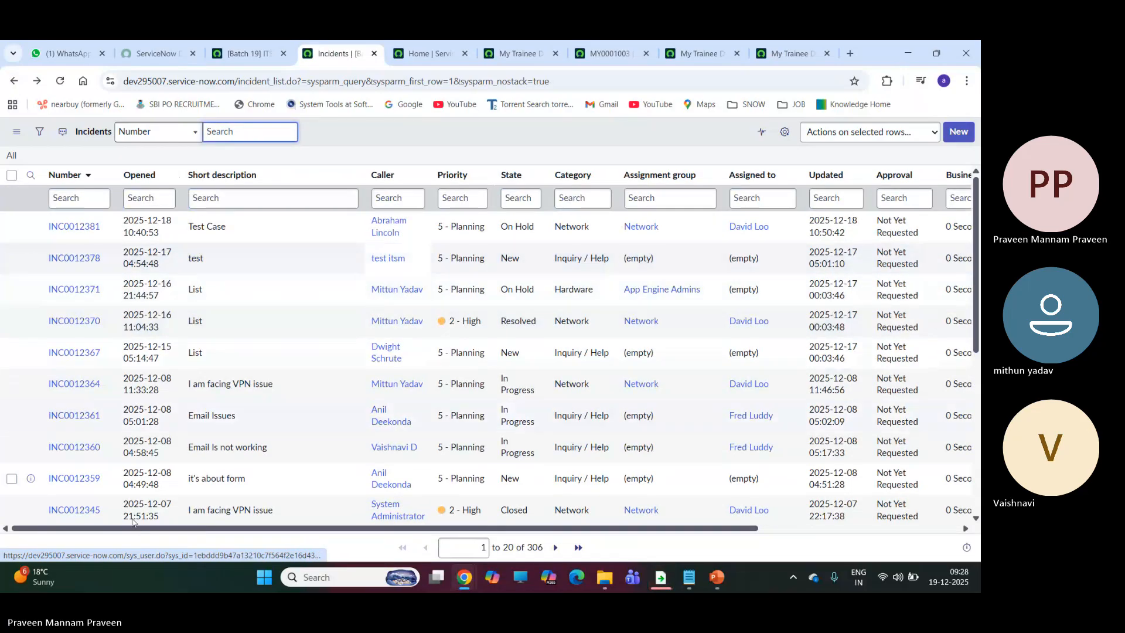
Step: Filter the incident list to INC0012381, select that record, and export it as a downloaded XML file
right_click(73, 232)
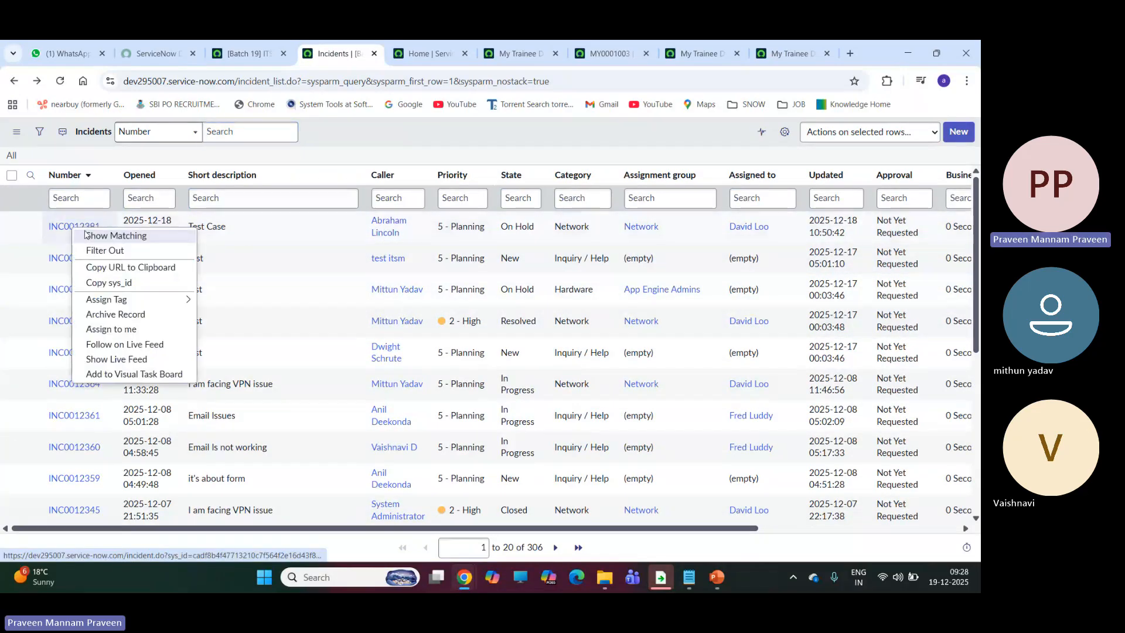
left_click(116, 241)
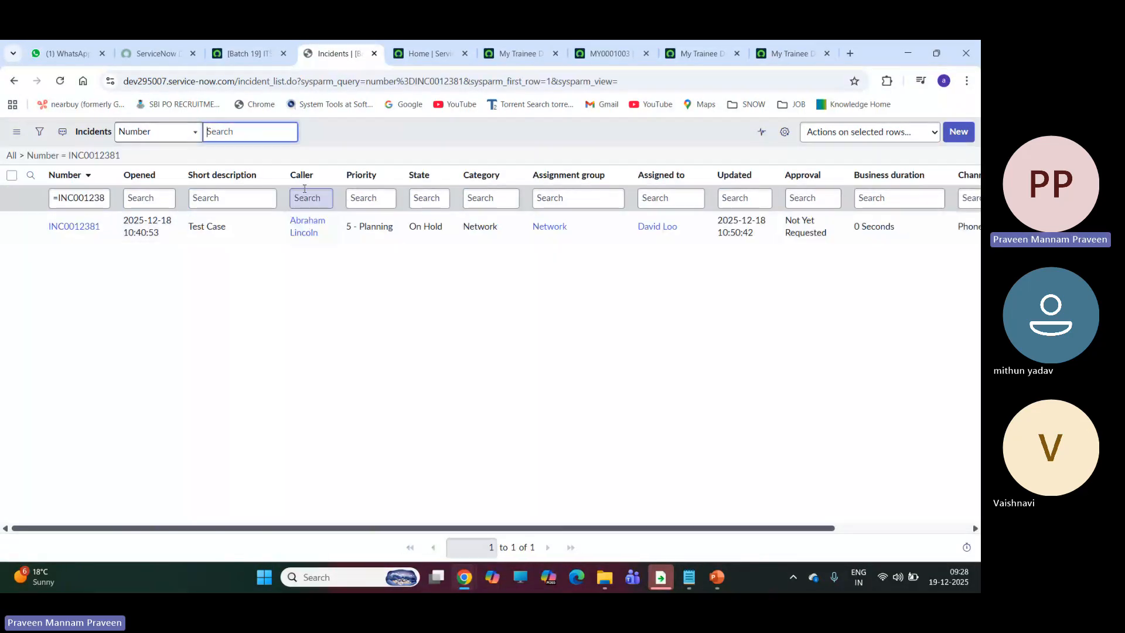
left_click(270, 174)
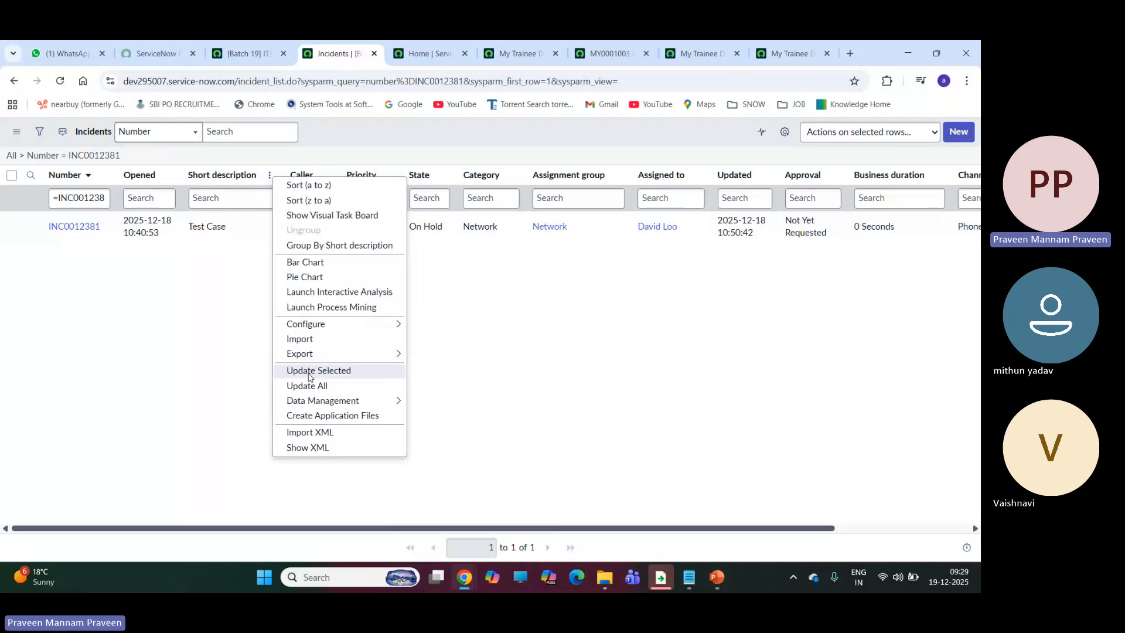
left_click(12, 227)
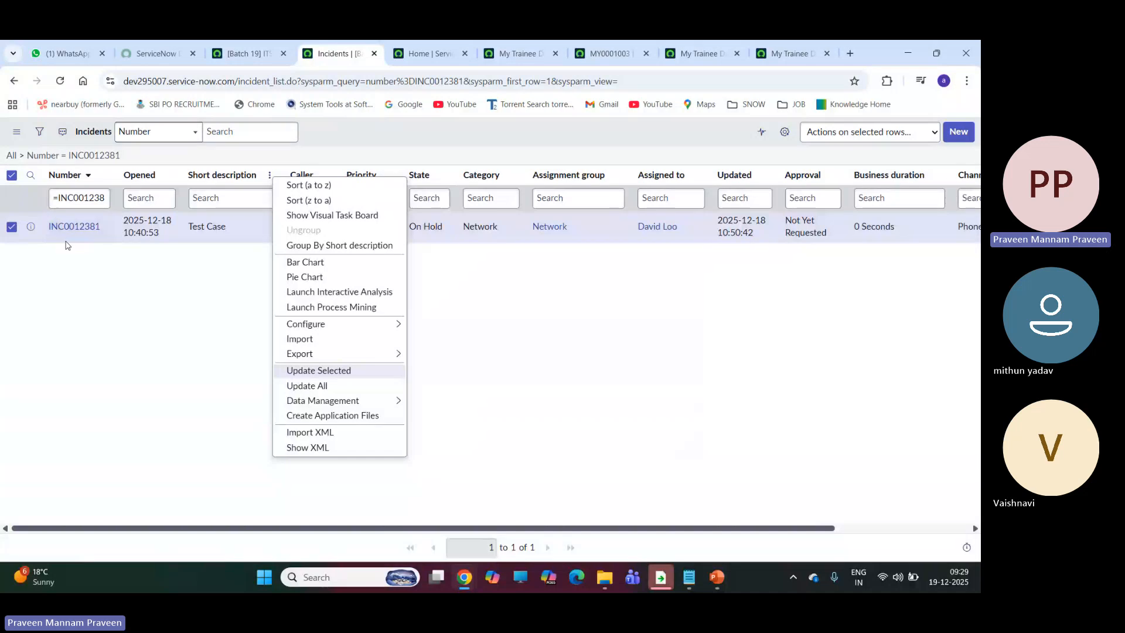
mouse_move(307, 358)
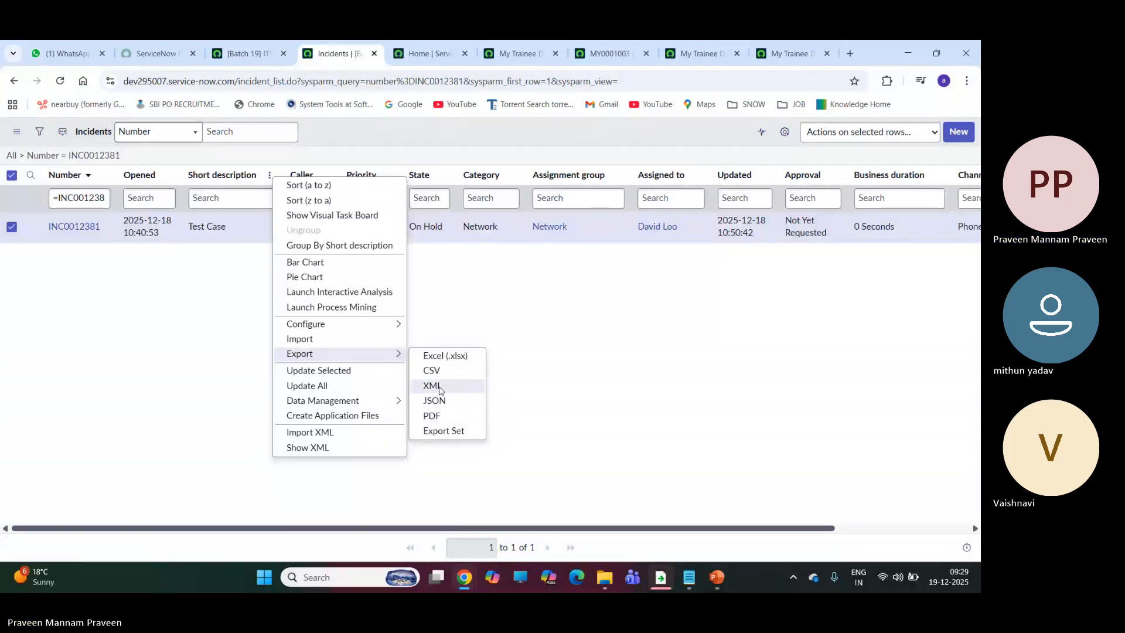
left_click(435, 388)
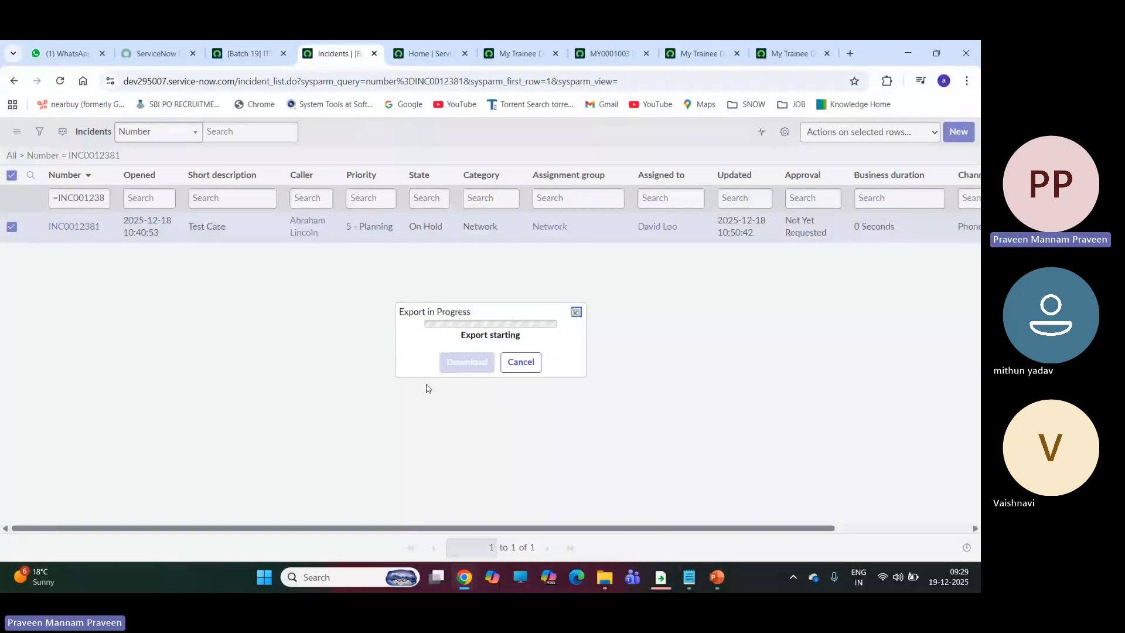
left_click(467, 362)
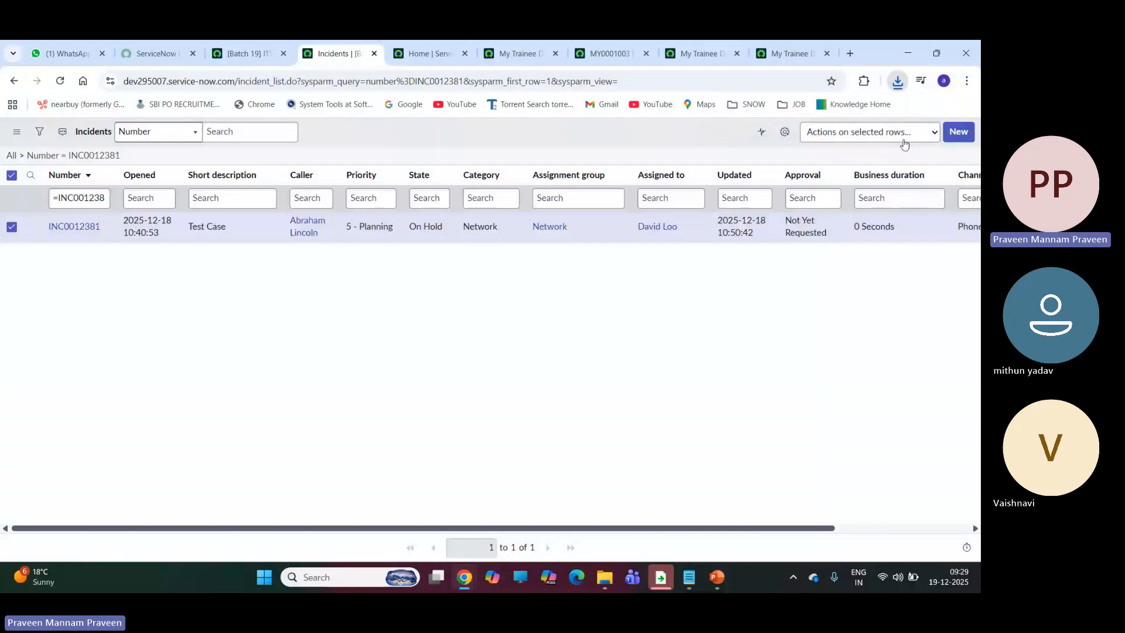
Step: Delete the selected incident INC0012381 along with its related Task SLAs
left_click(936, 136)
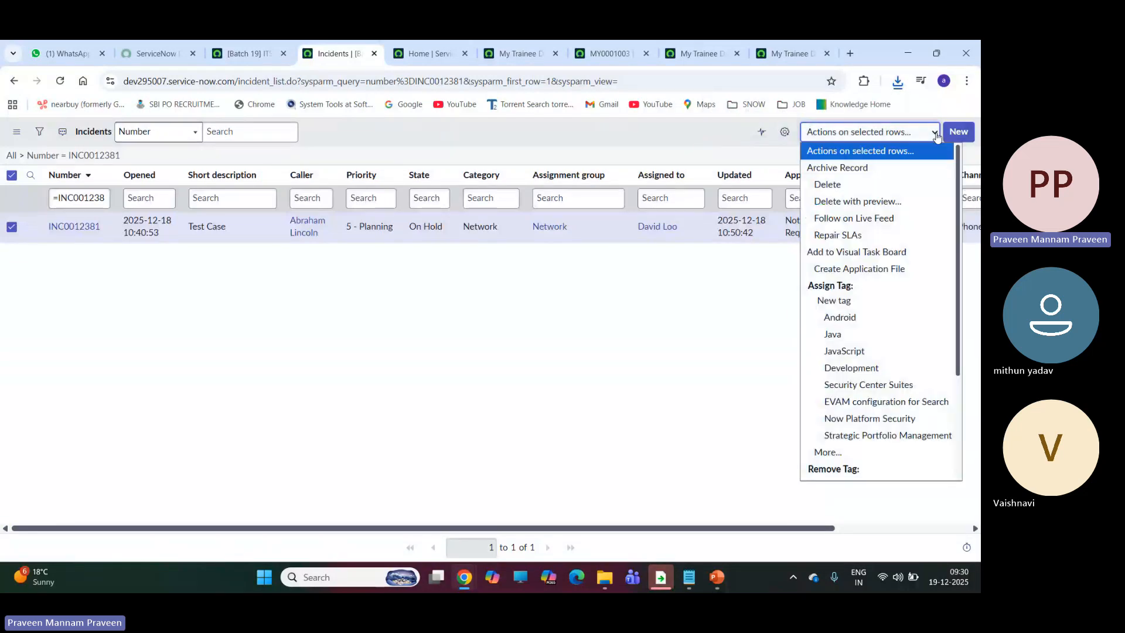
left_click(834, 192)
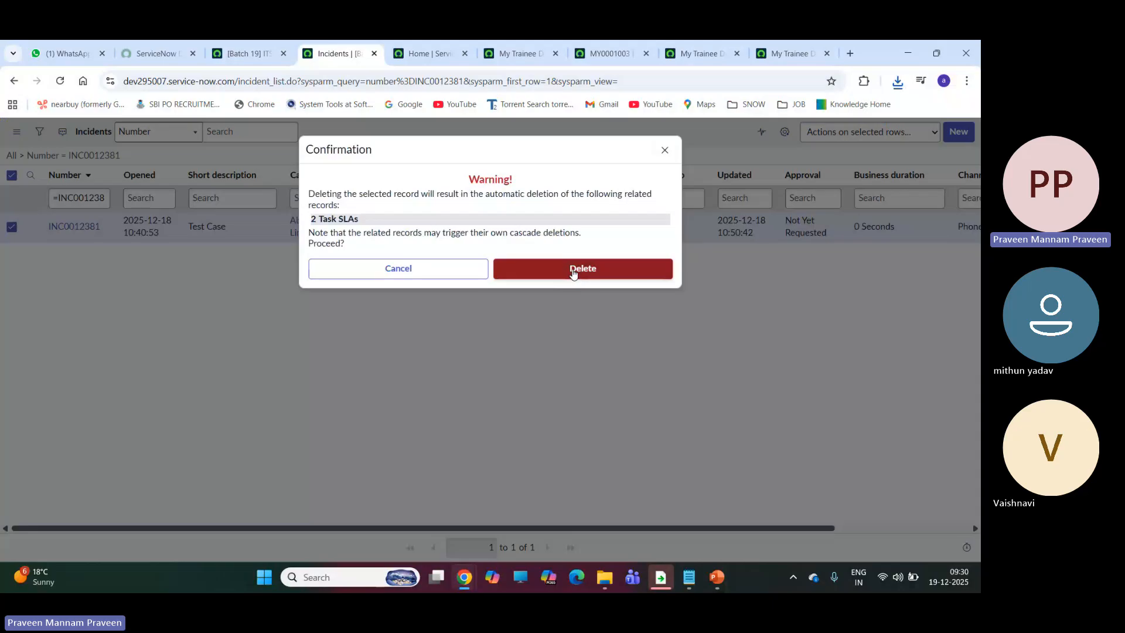
left_click(574, 271)
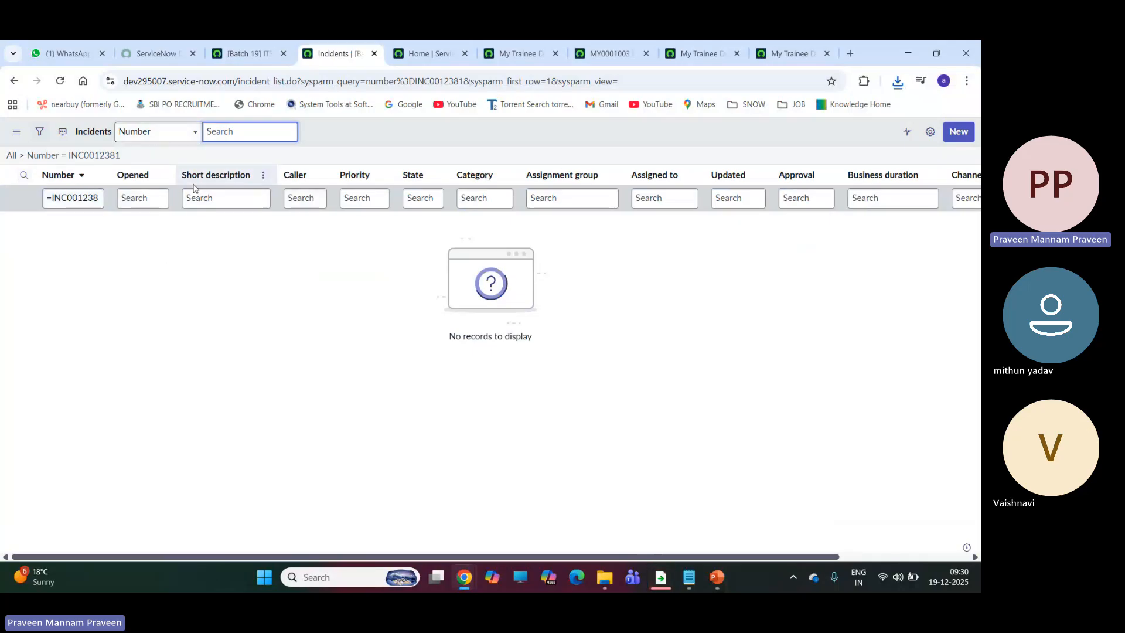
Step: Import the XML file "incident (number=INC0012381)" from Downloads into the incident list
left_click(263, 175)
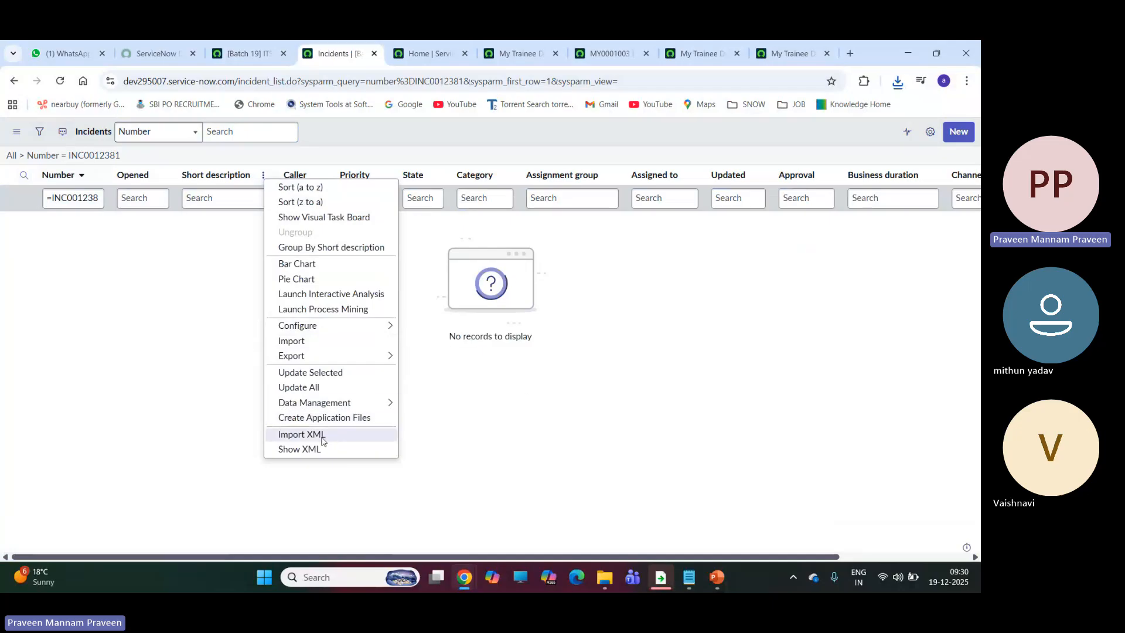
left_click(299, 437)
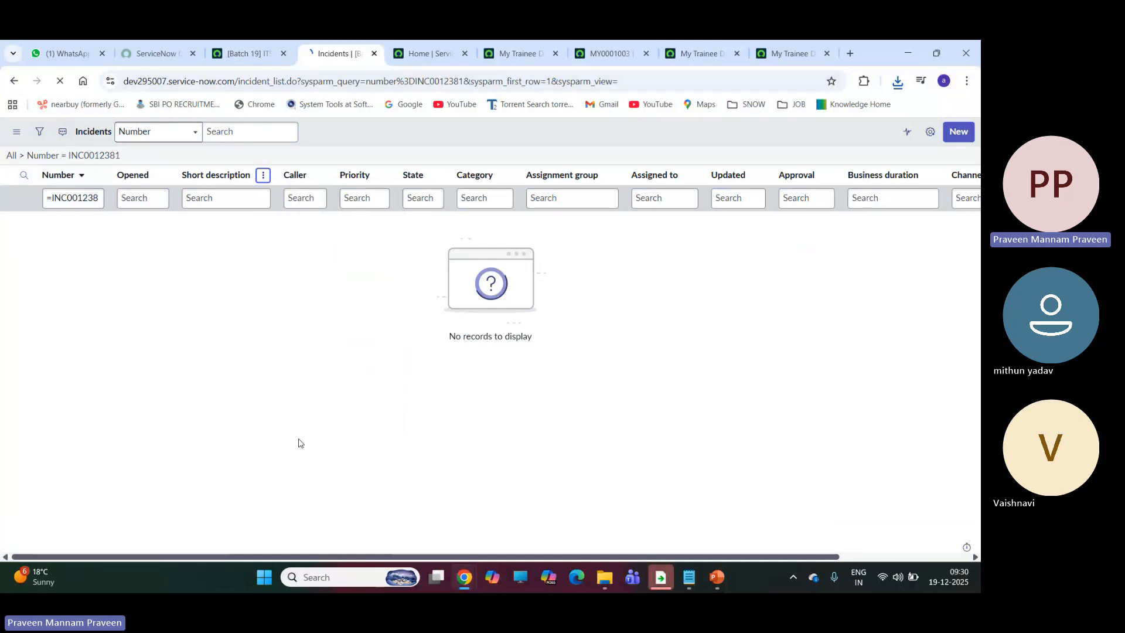
left_click(360, 206)
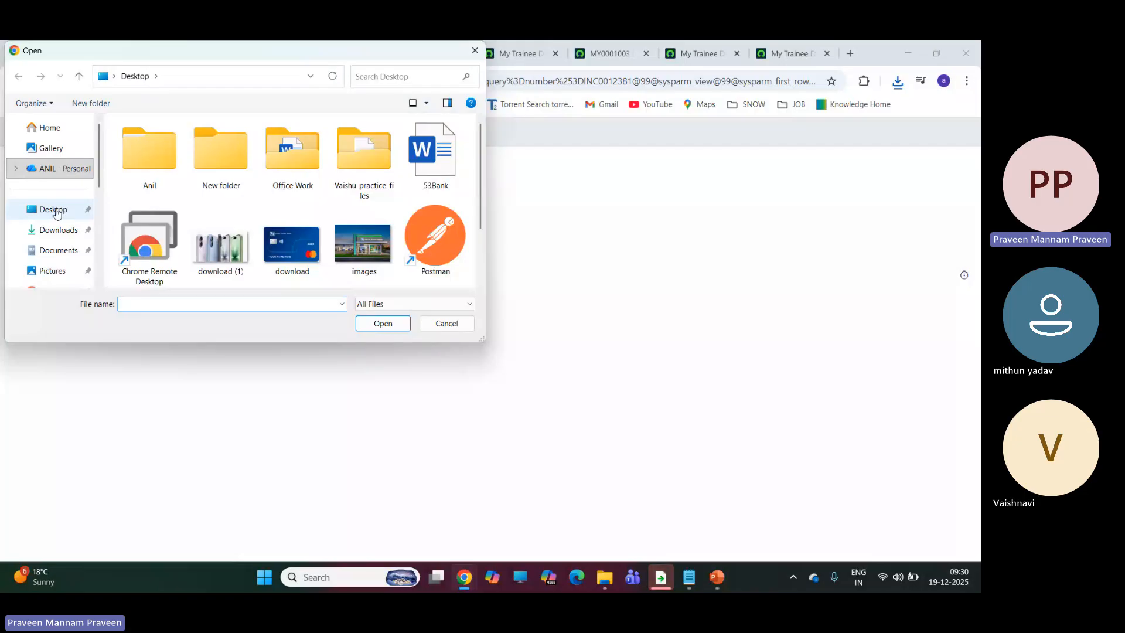
left_click(58, 230)
left_click(174, 164)
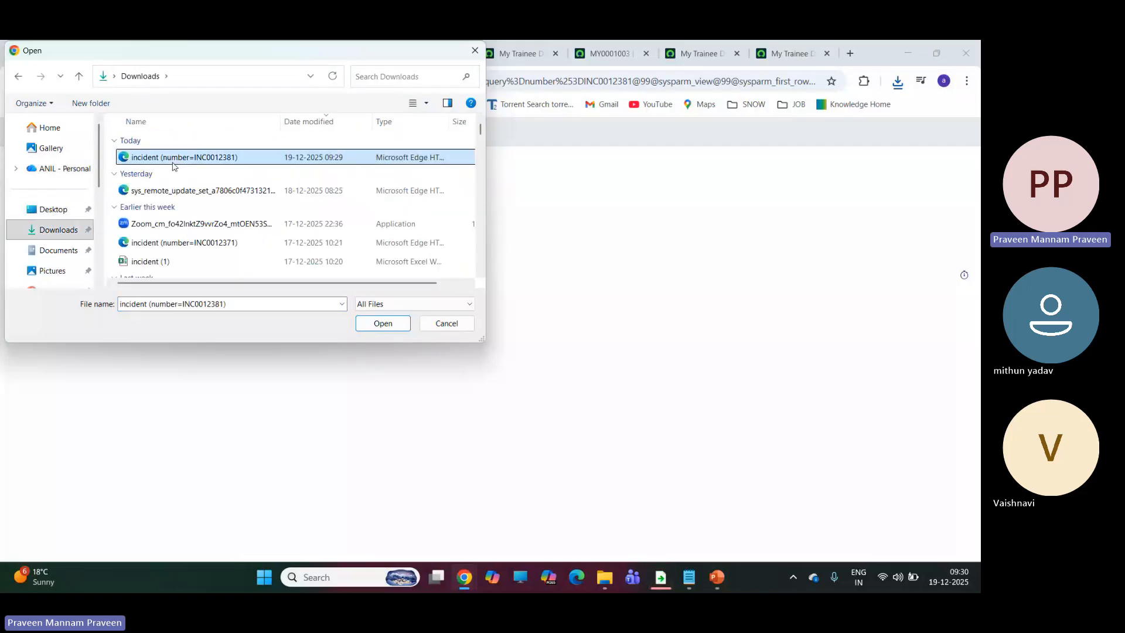
left_click(395, 323)
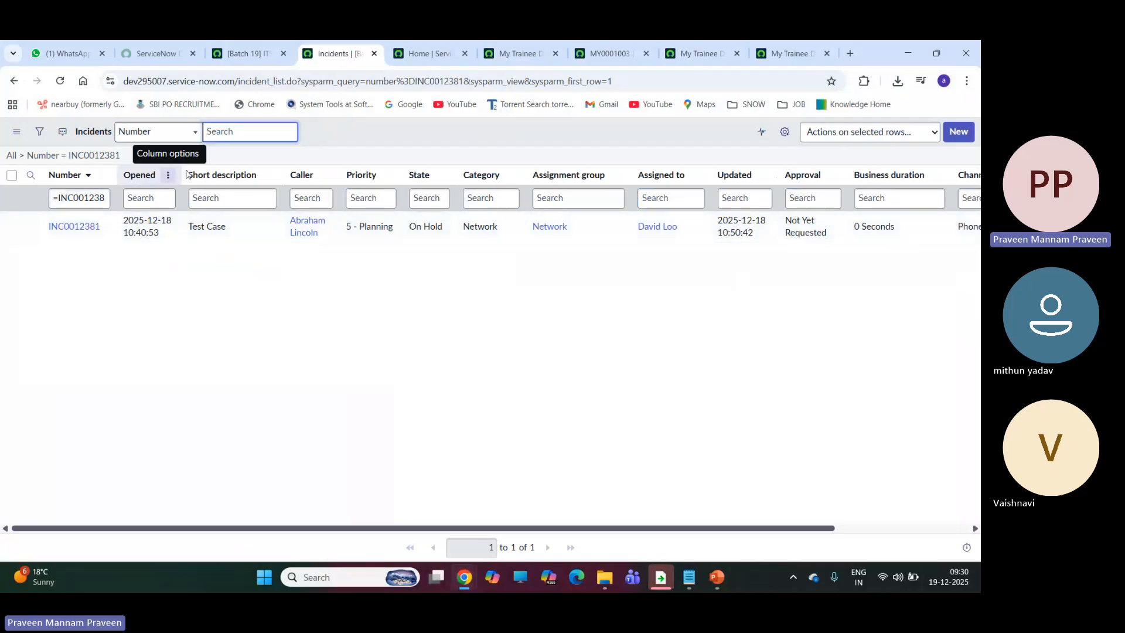
Step: Open the imported incident INC0012381 to check its form, and return to the filtered incident list
left_click(64, 233)
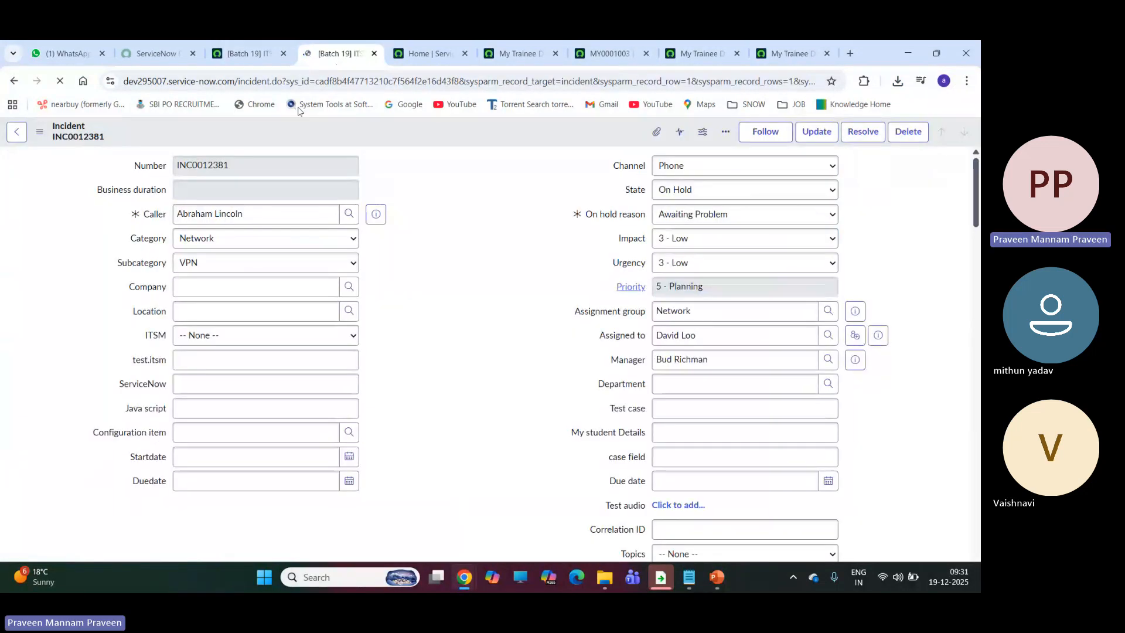
left_click(270, 57)
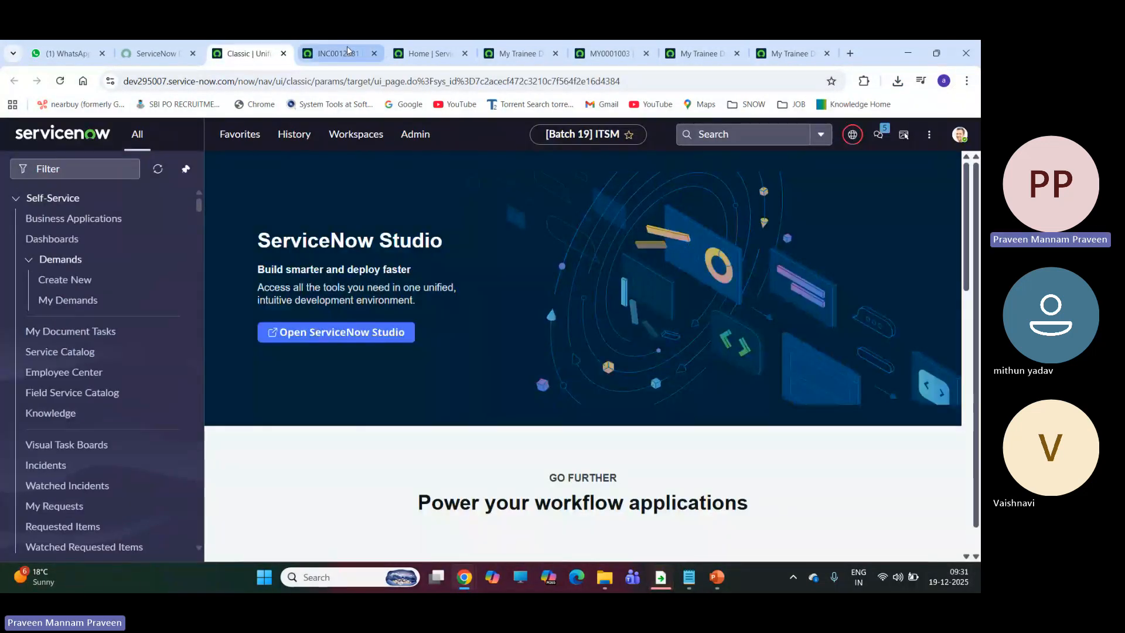
left_click(348, 51)
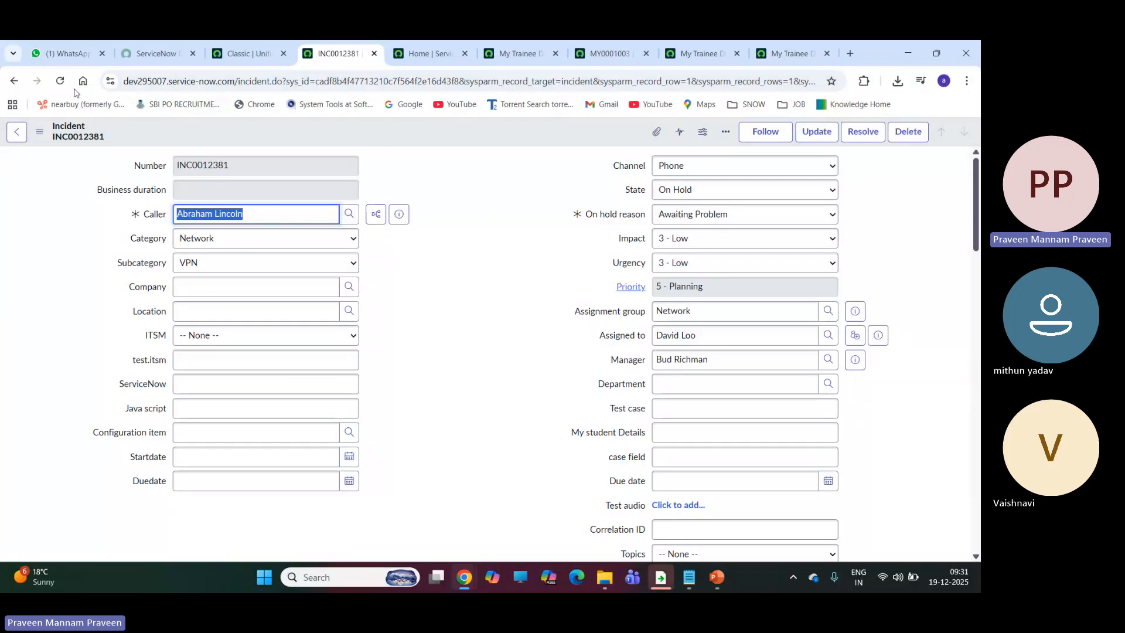
left_click(13, 82)
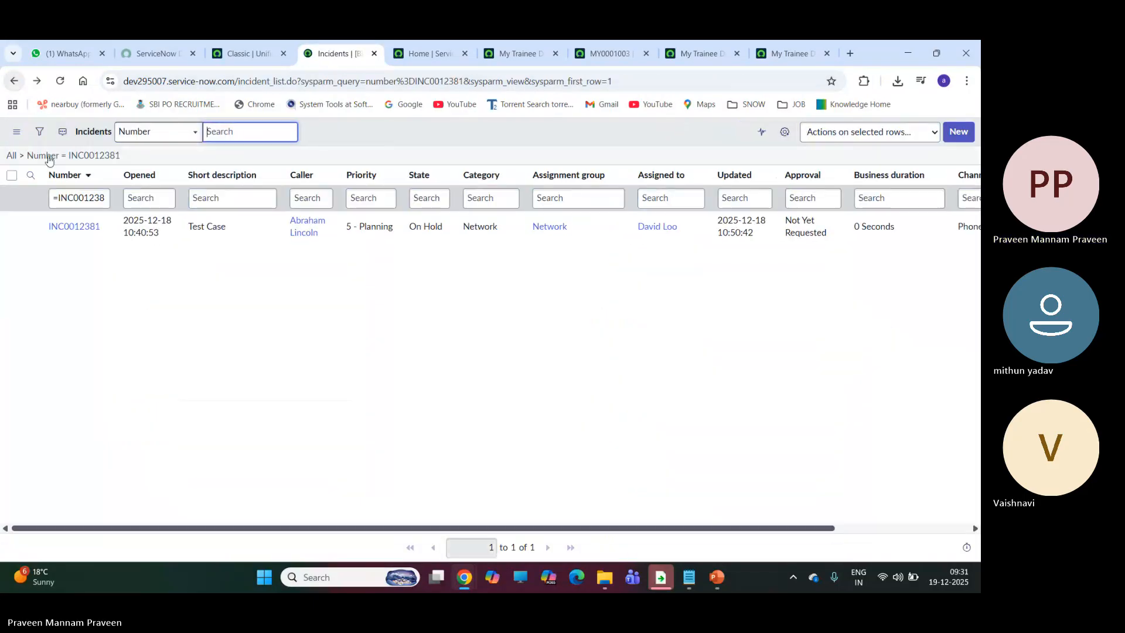
Step: Show the XML of the filtered incident and examine its field values, including the number
left_click(271, 176)
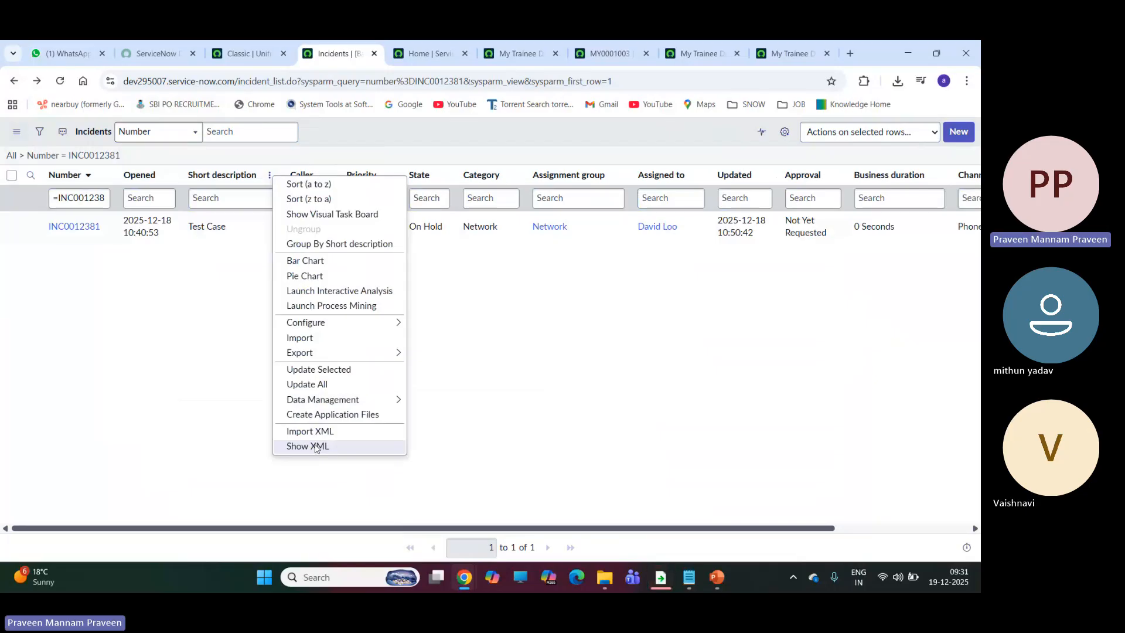
left_click(309, 447)
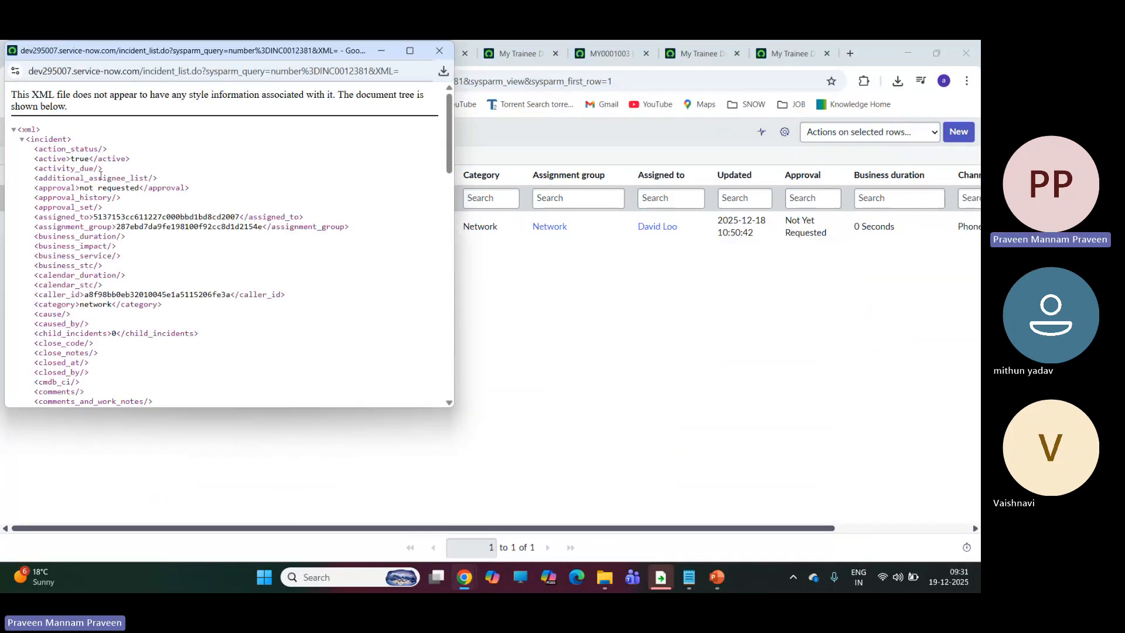
scroll(73, 168, "down", 15)
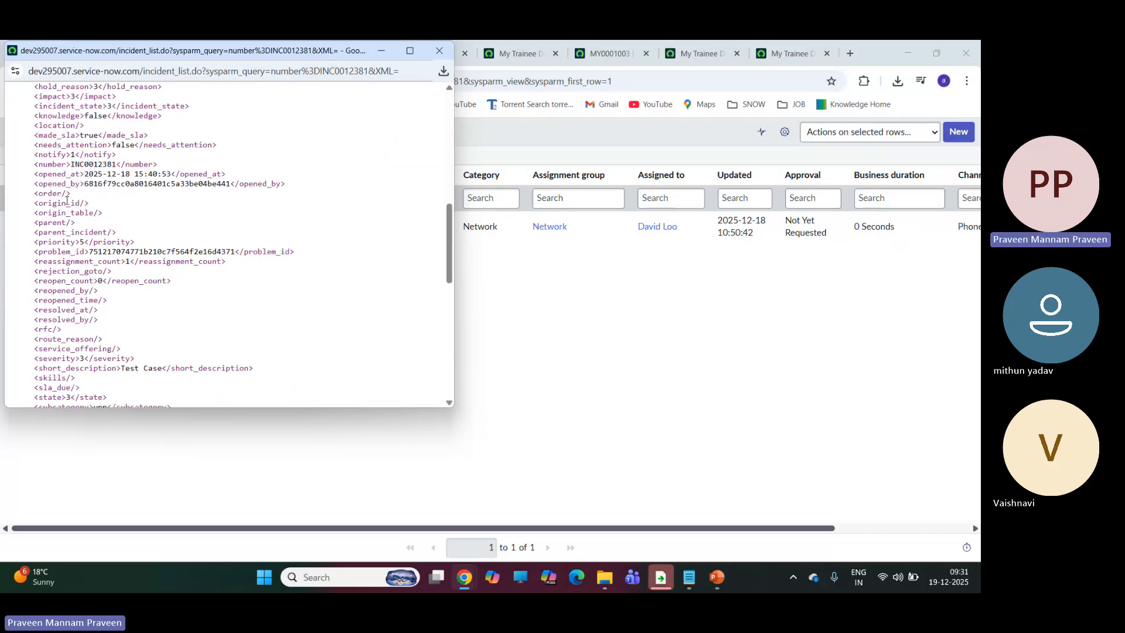
scroll(63, 212, "down", 4)
scroll(112, 326, "up", 10)
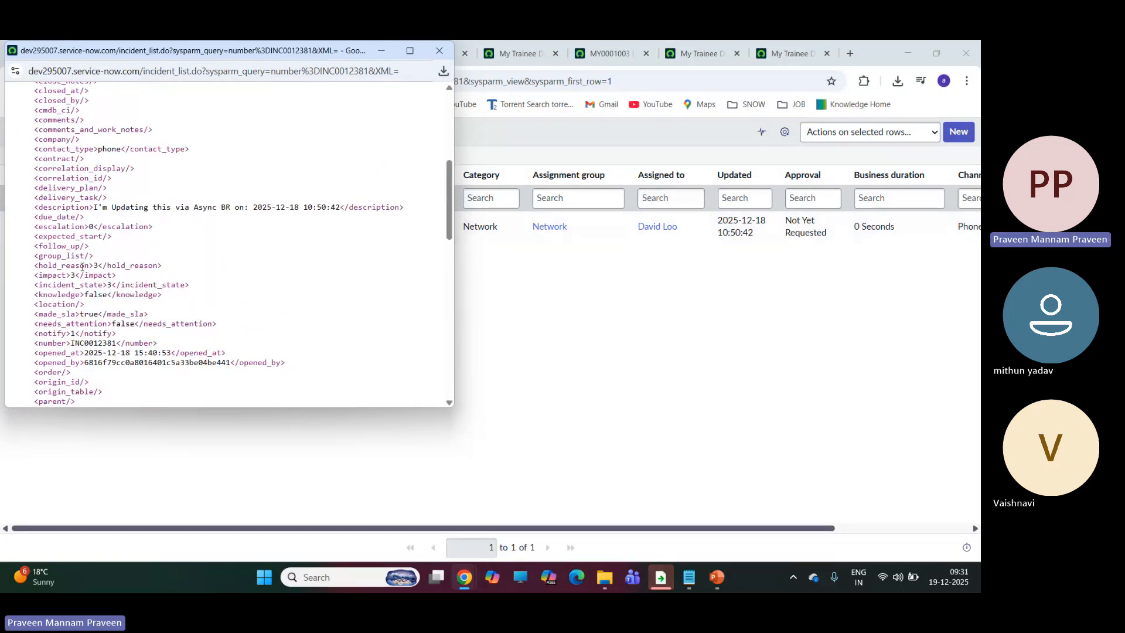
scroll(103, 222, "up", 5)
scroll(87, 190, "down", 6)
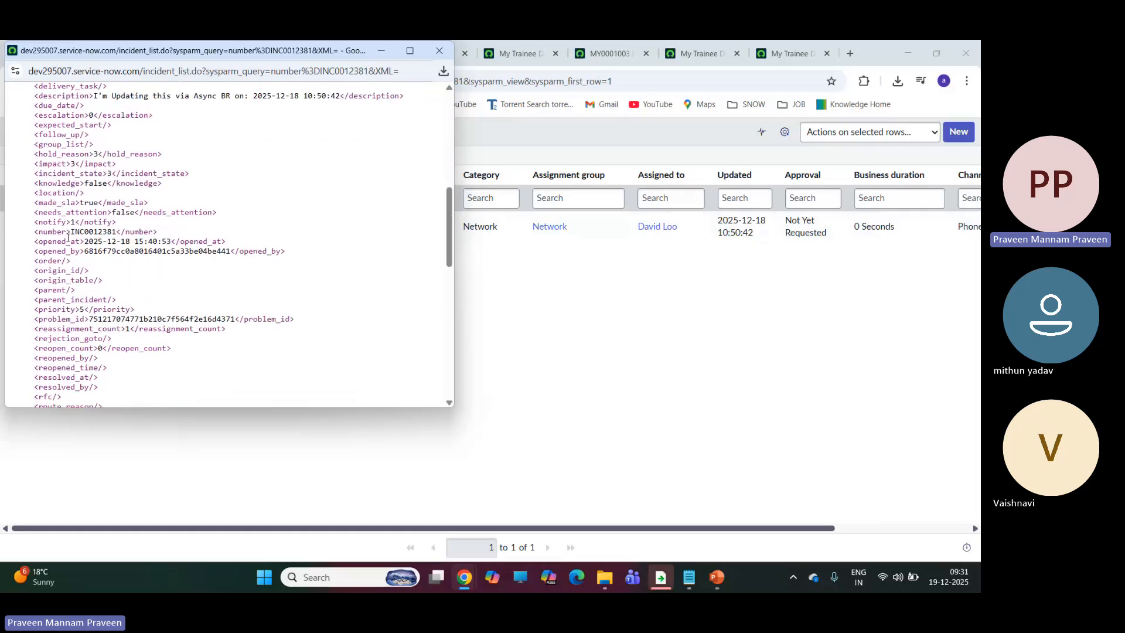
double_click(101, 233)
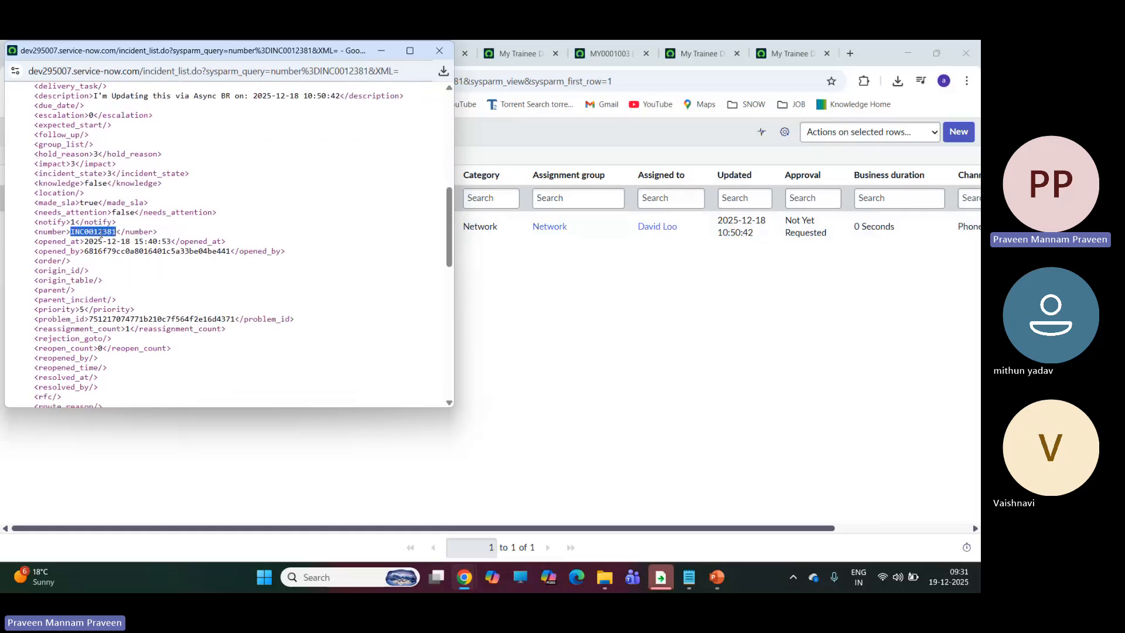
scroll(84, 310, "down", 3)
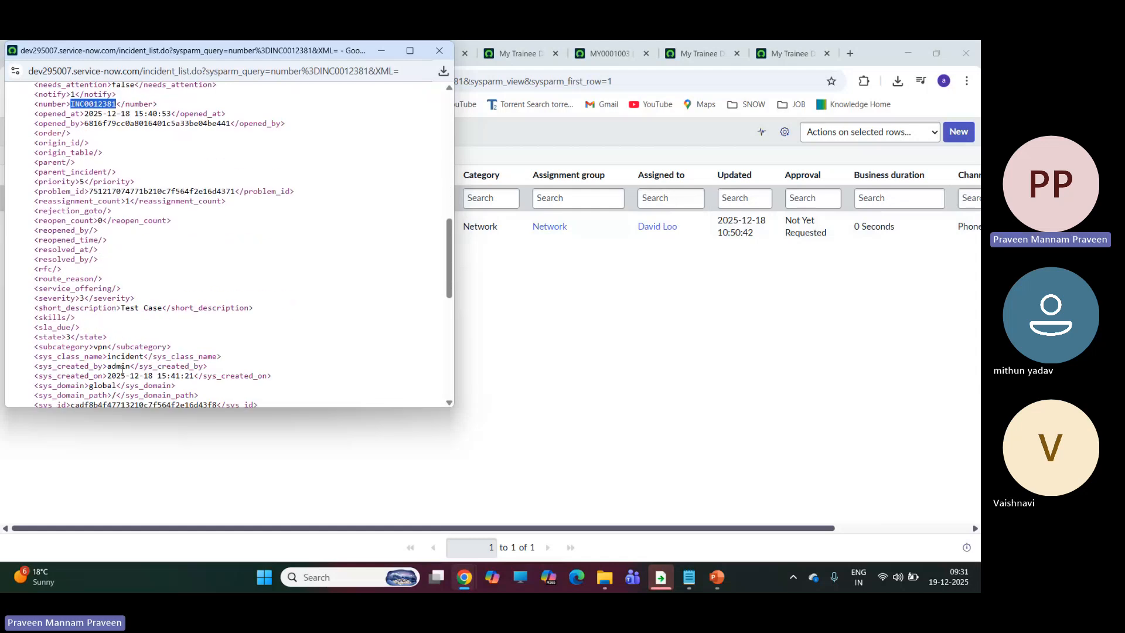
Step: Check the sys_created_by line in the XML, close the XML window, and clear the number filter from the incident list
triple_click(120, 367)
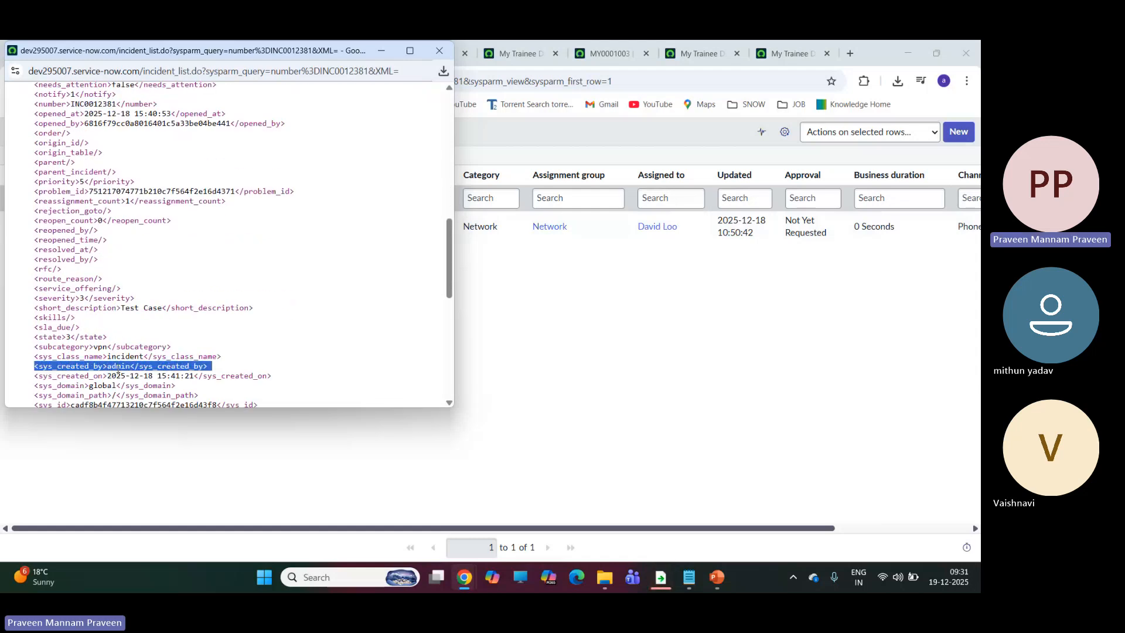
left_click(437, 58)
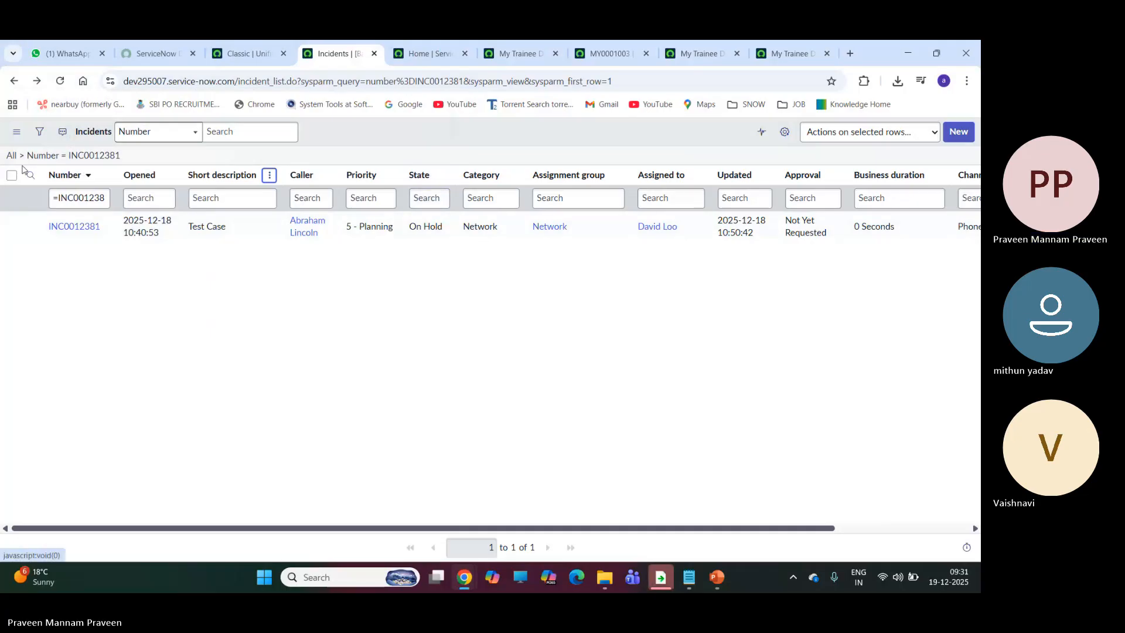
left_click(13, 155)
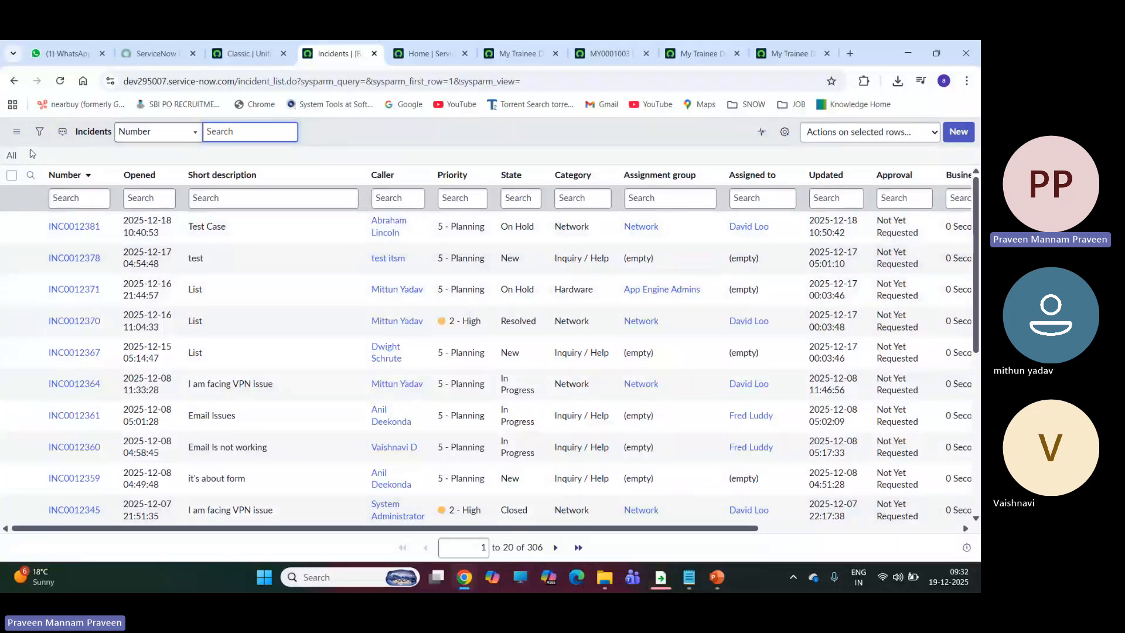
Step: Filter the incident list with the condition Category is Network and run the filter
left_click(39, 131)
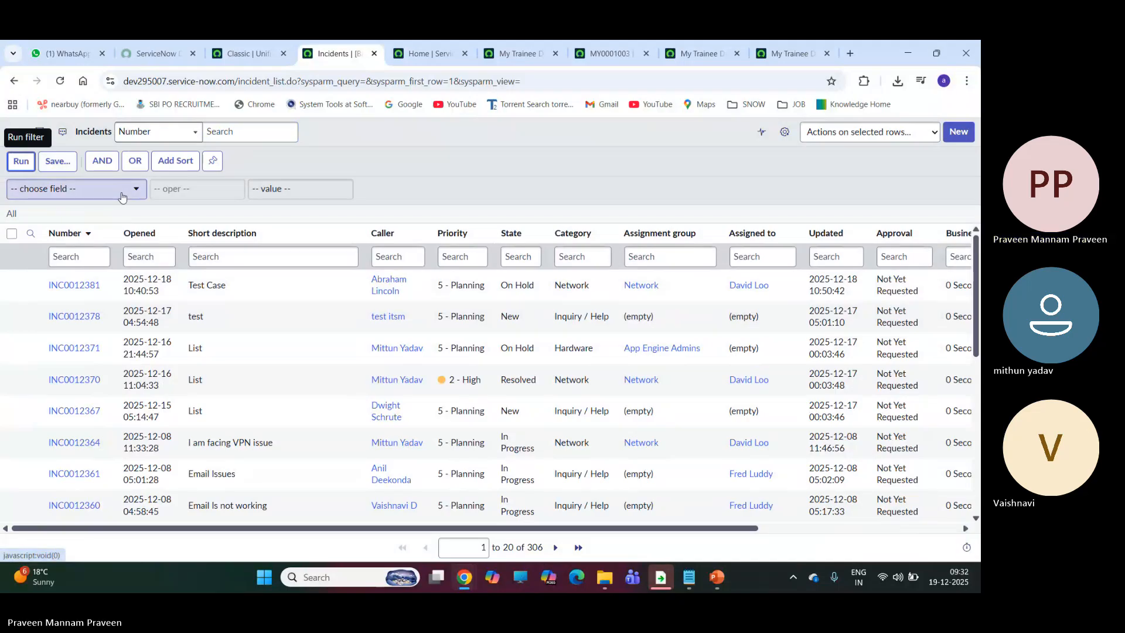
left_click(121, 196)
type("ca")
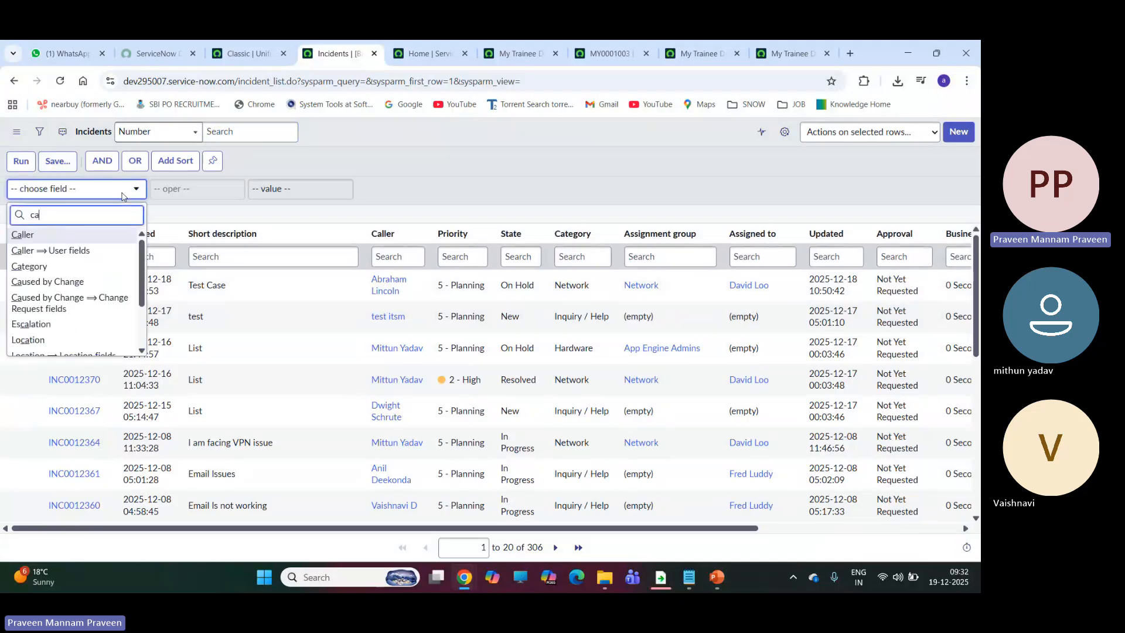
type("te")
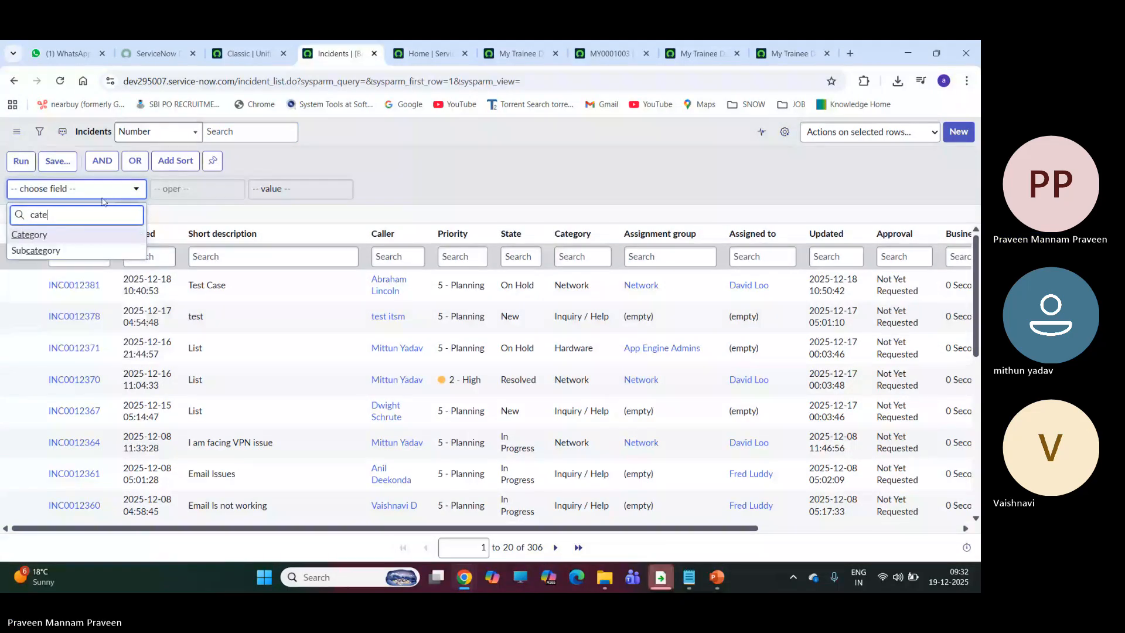
left_click(90, 233)
left_click(311, 189)
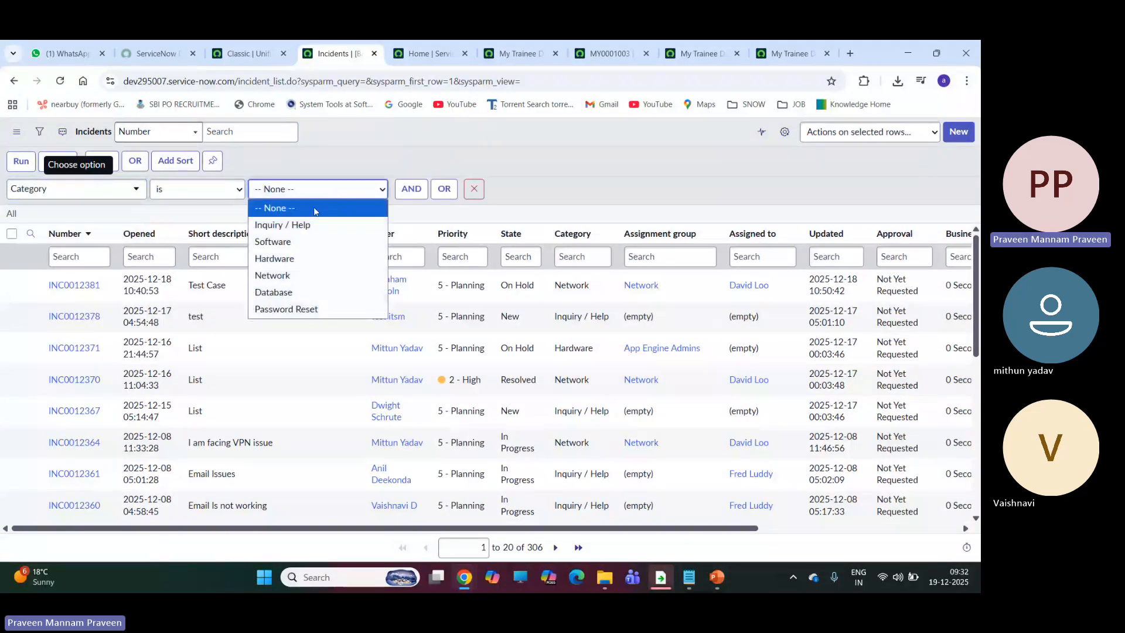
left_click(280, 277)
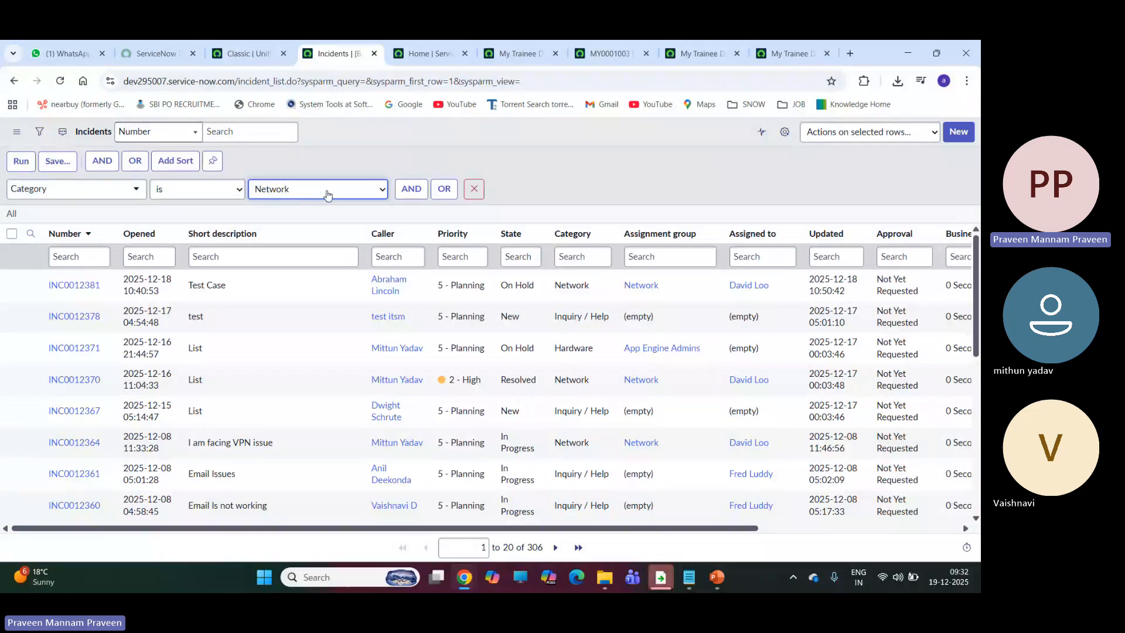
left_click(21, 161)
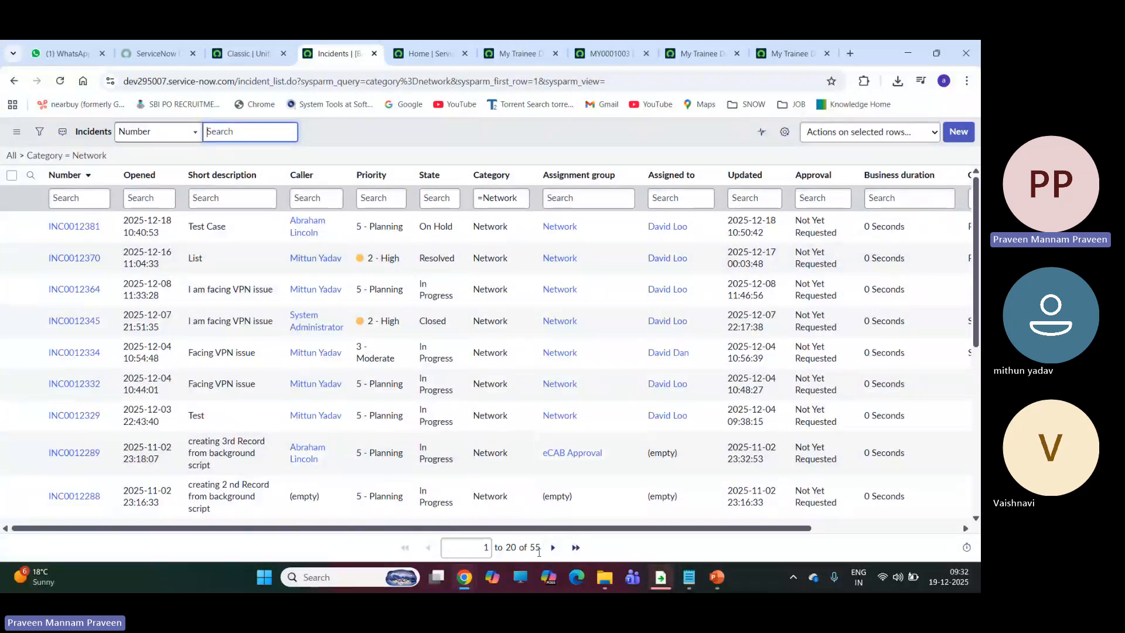
Step: Add an AND condition State is In Progress to the incident filter and run it
left_click(38, 134)
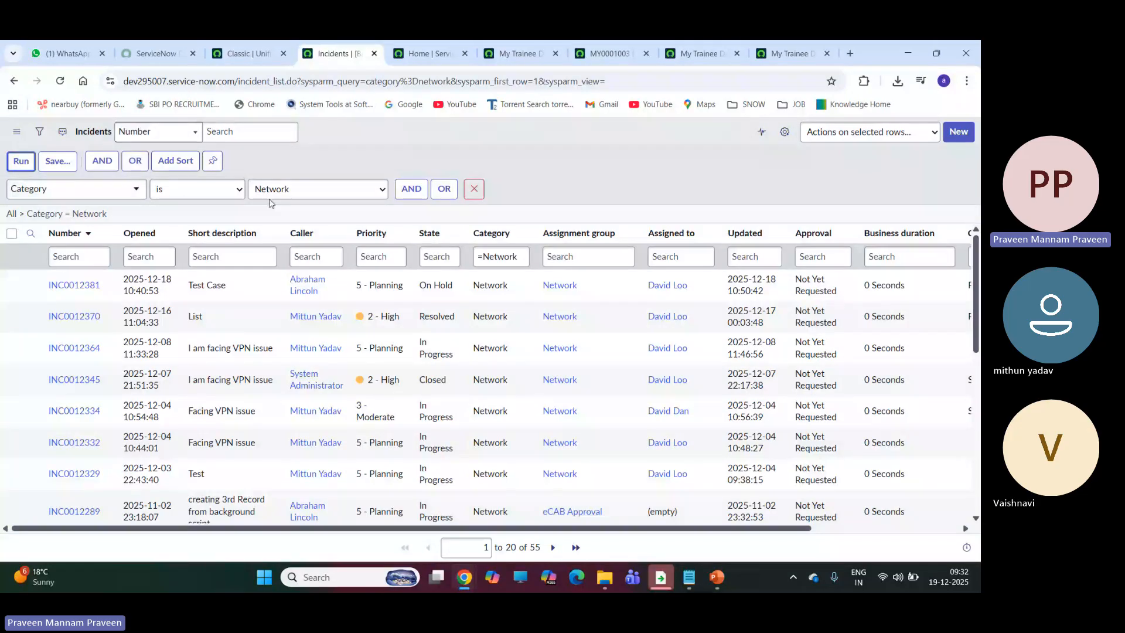
left_click(412, 189)
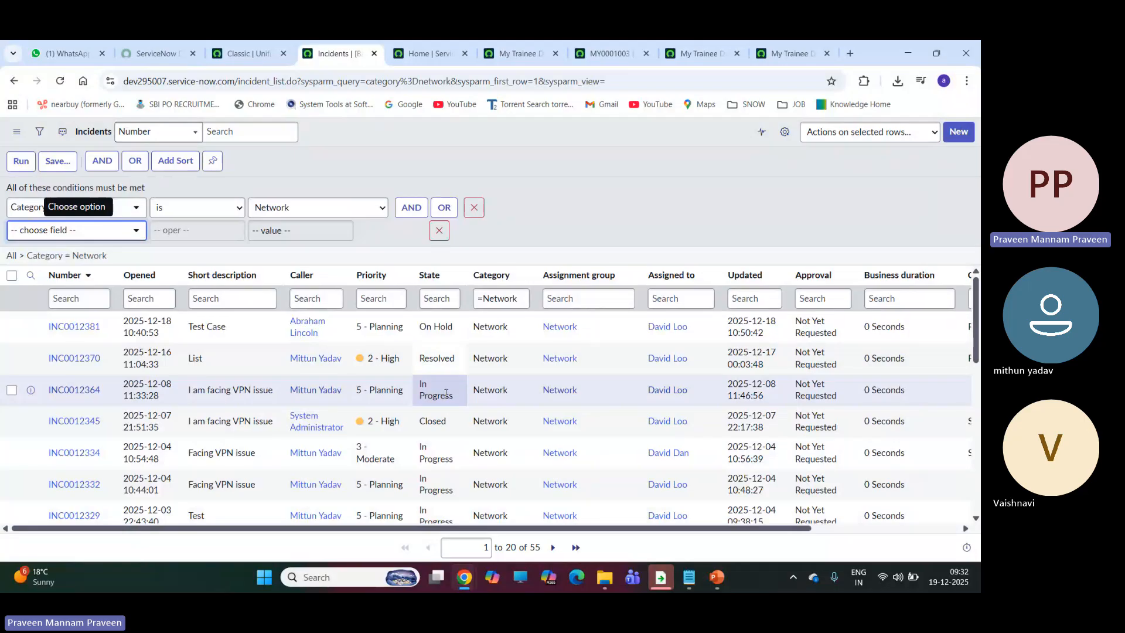
left_click(136, 232)
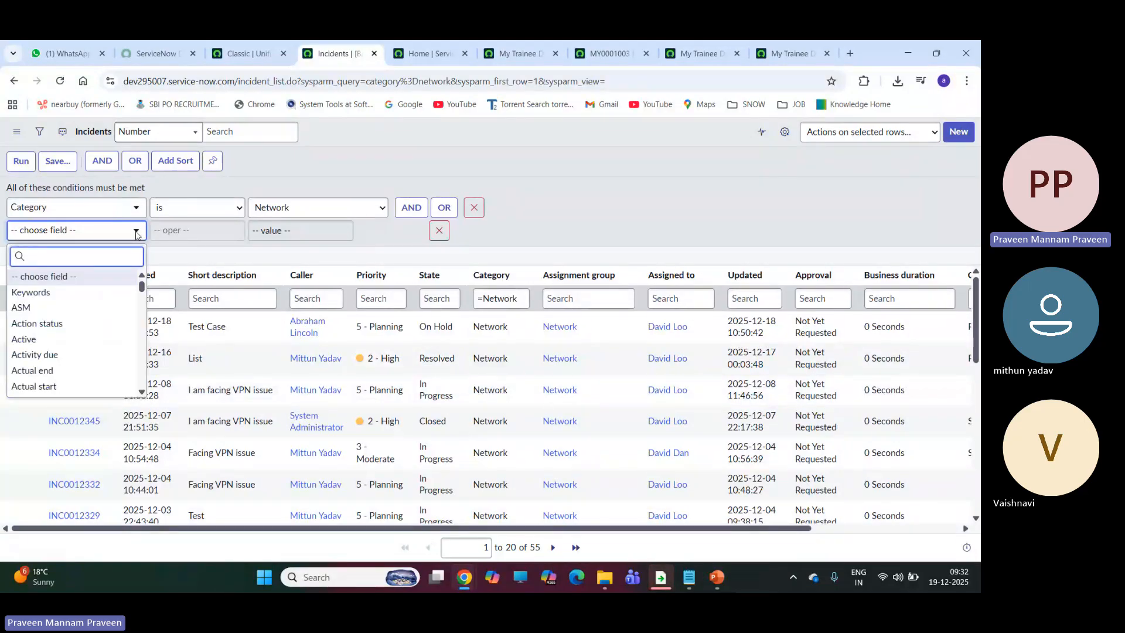
type("sta")
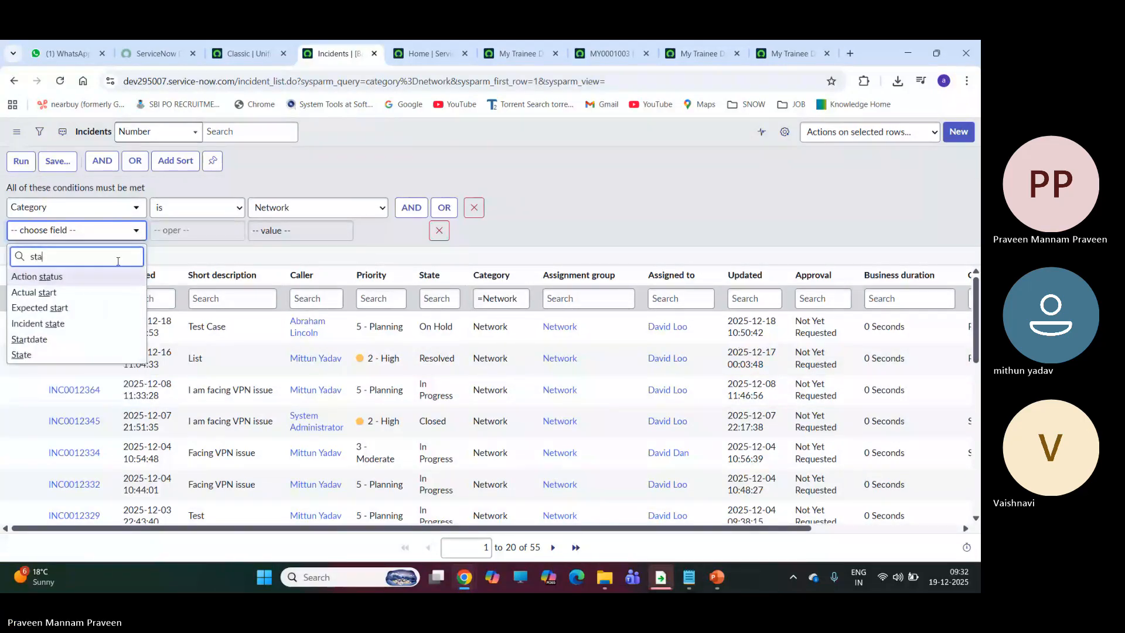
left_click(21, 354)
left_click(316, 231)
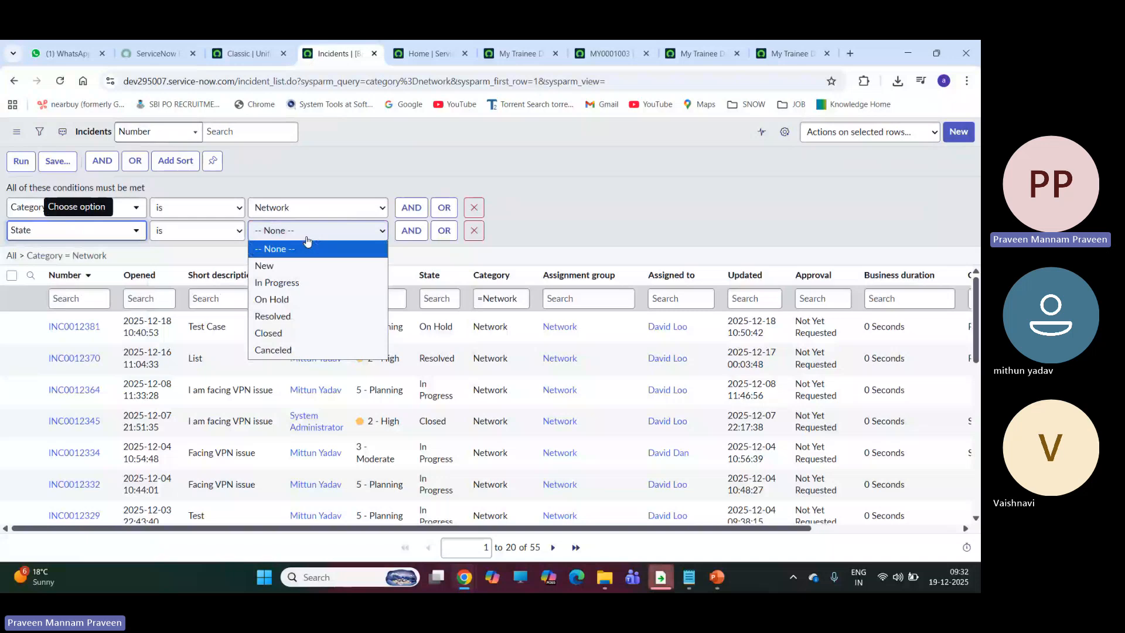
left_click(279, 282)
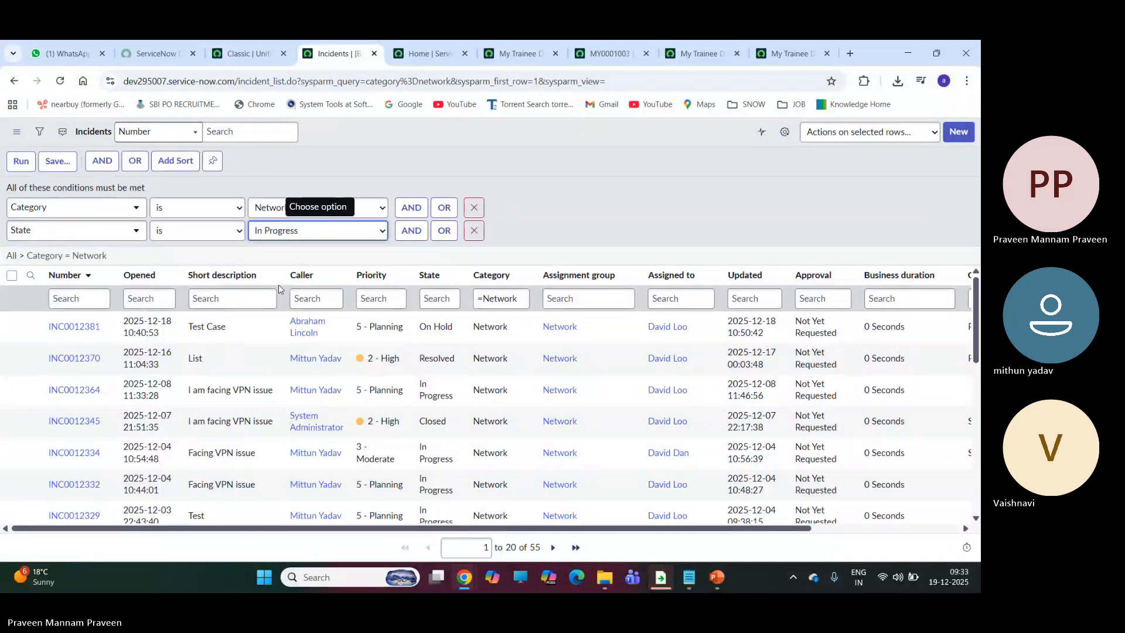
left_click(19, 162)
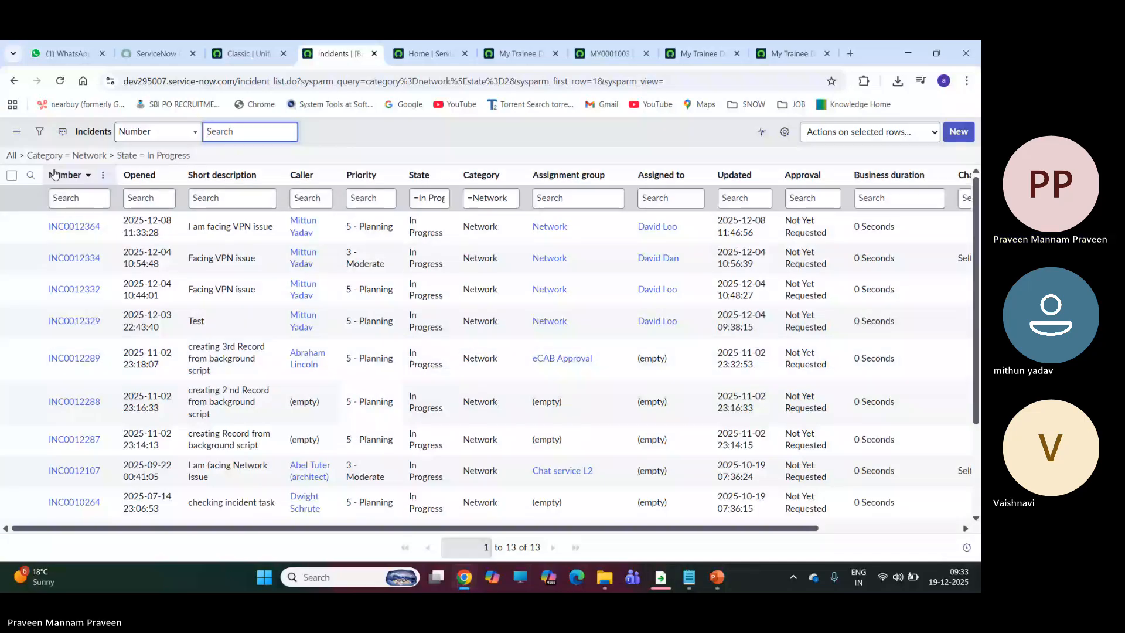
Step: Add an AND condition Priority is not 5 - Planning to the incident filter and run it
left_click(40, 132)
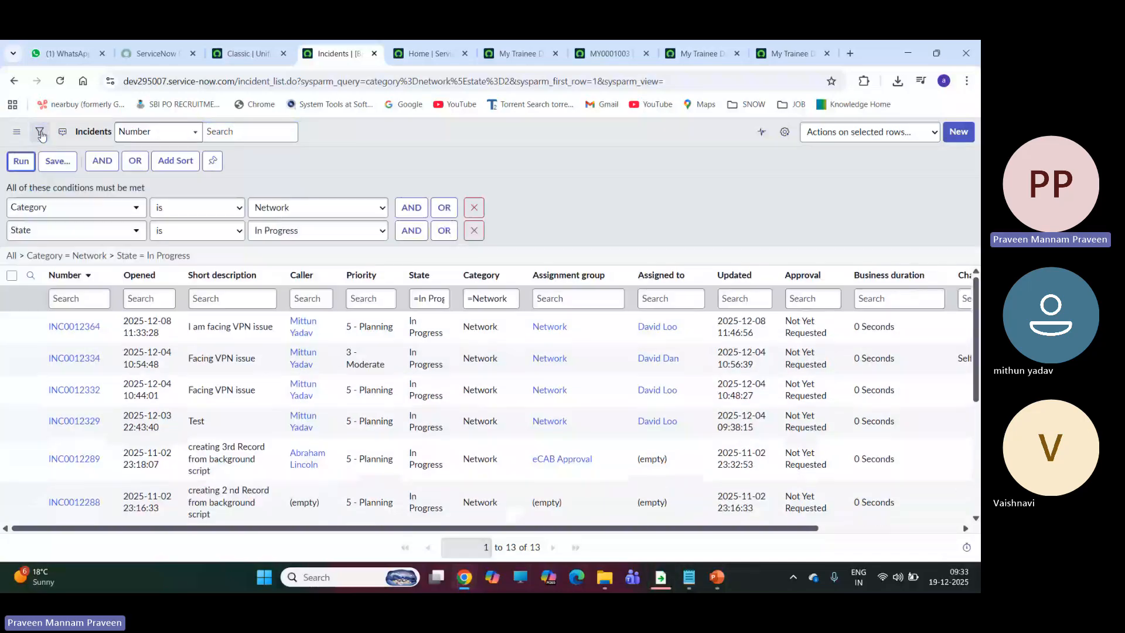
left_click(411, 230)
left_click(134, 255)
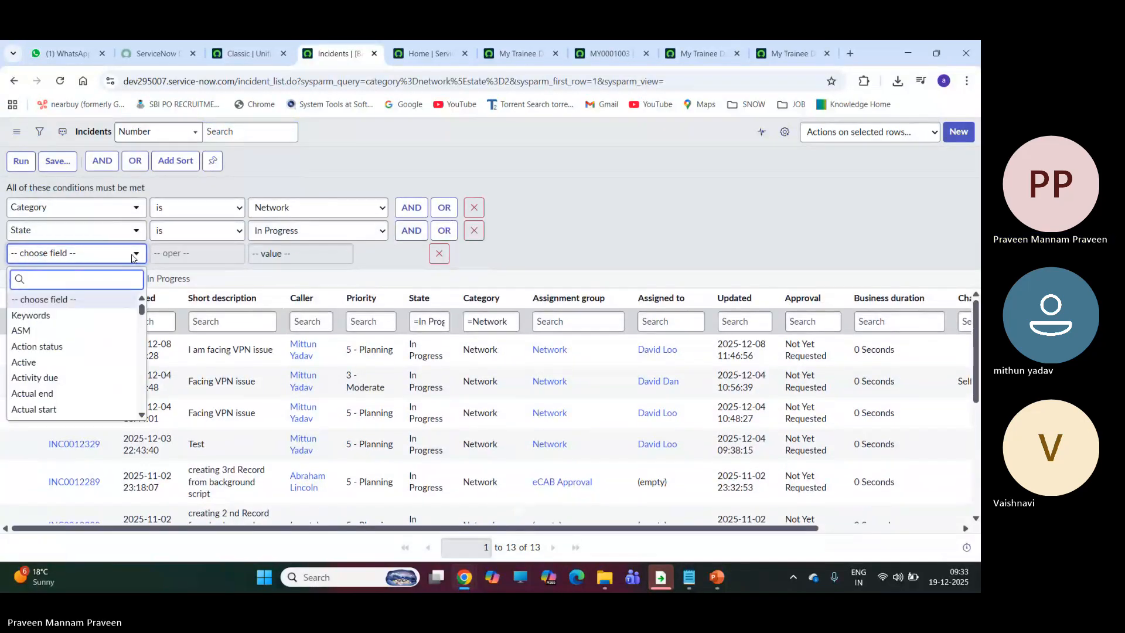
type("pri")
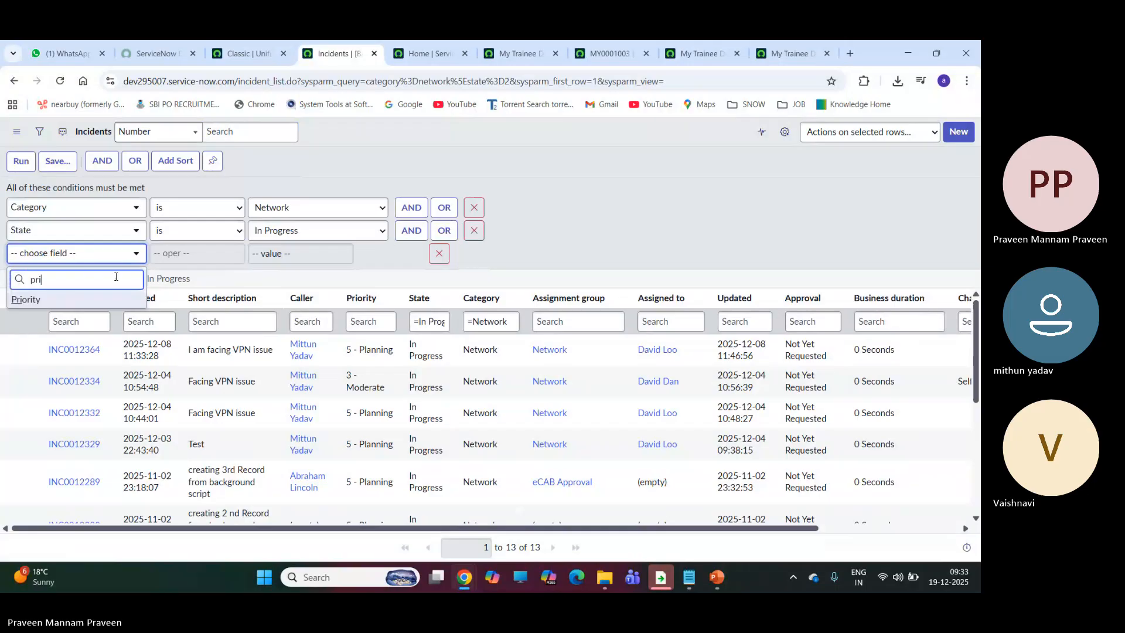
left_click(25, 300)
left_click(317, 257)
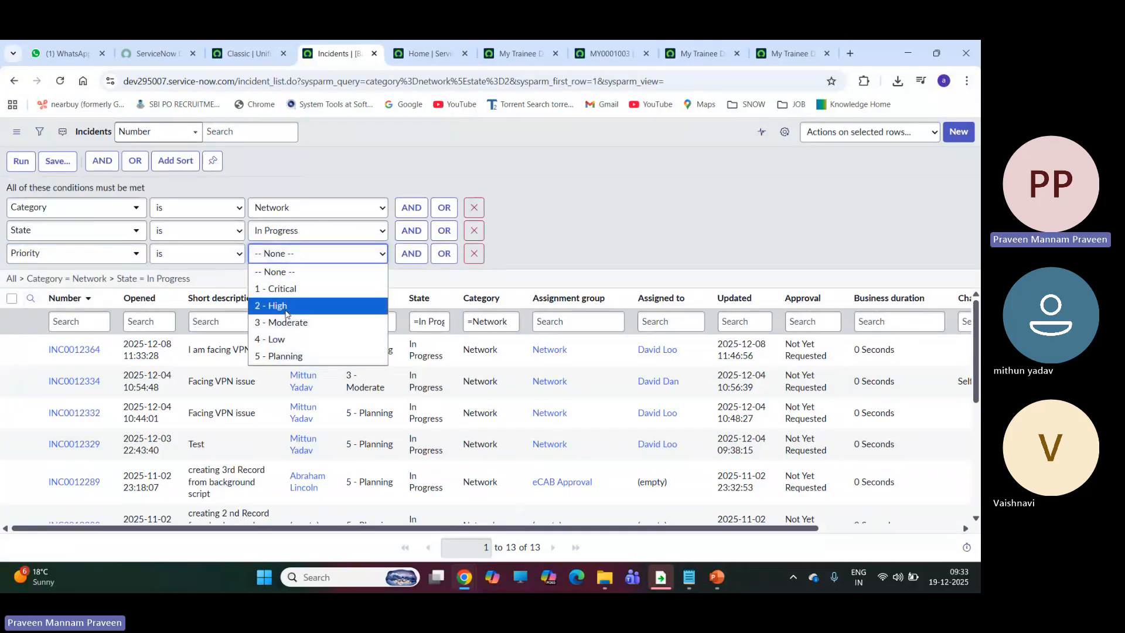
left_click(239, 255)
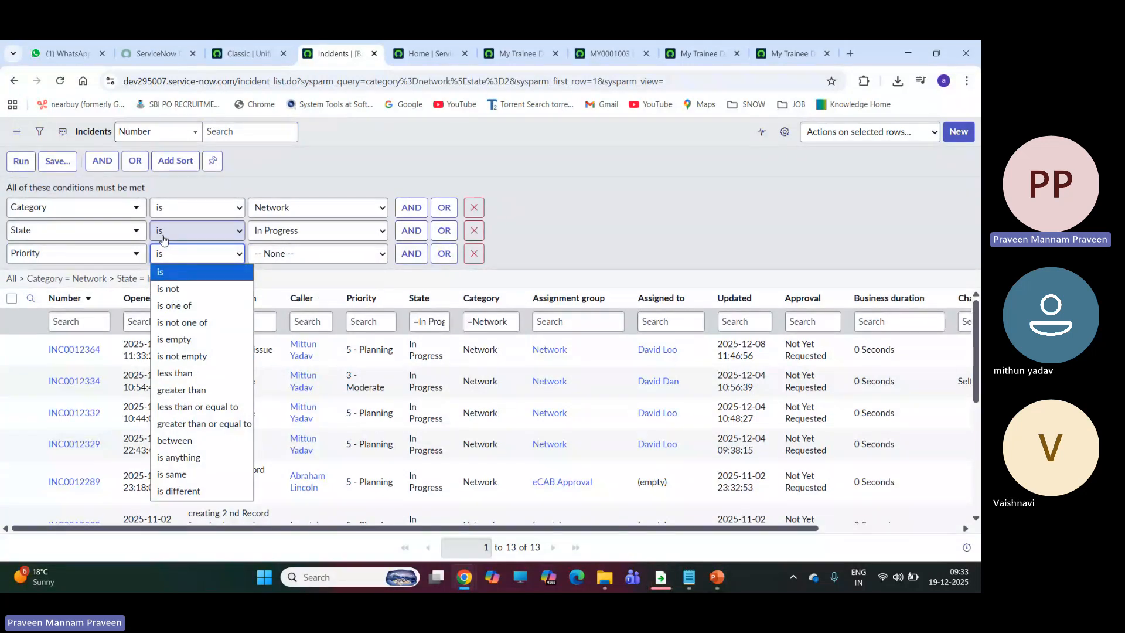
left_click(170, 289)
left_click(309, 254)
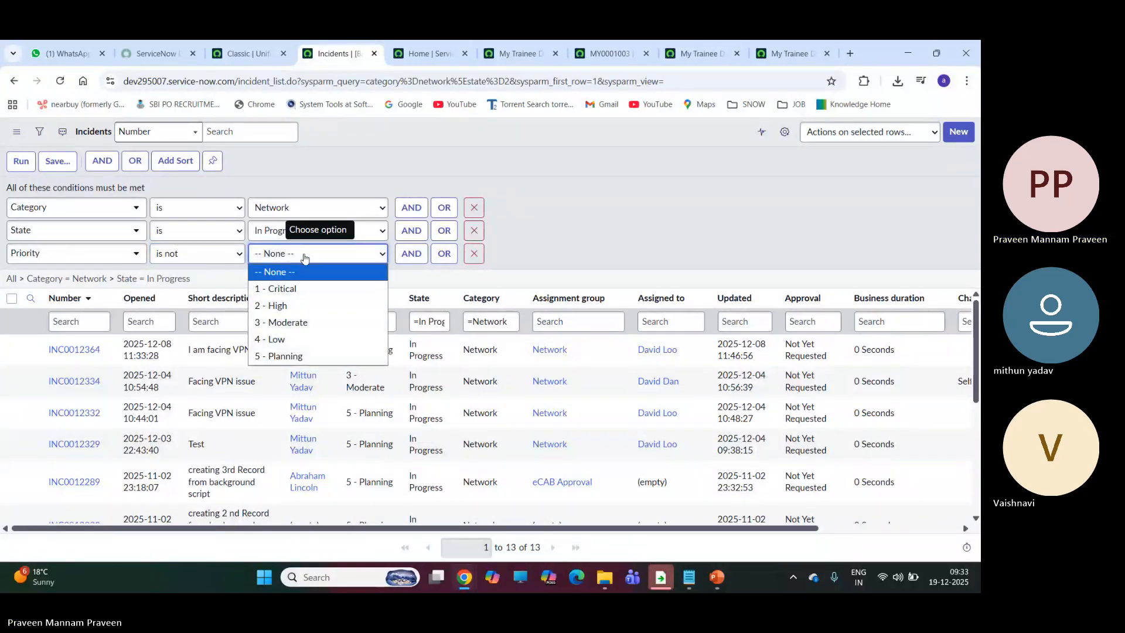
left_click(308, 354)
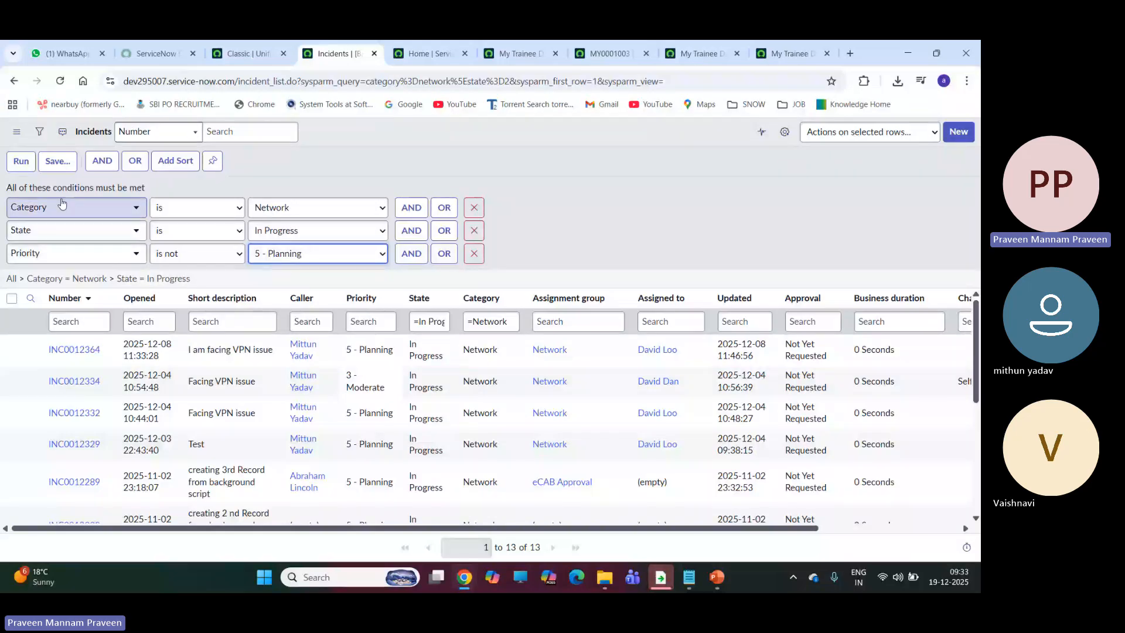
left_click(176, 253)
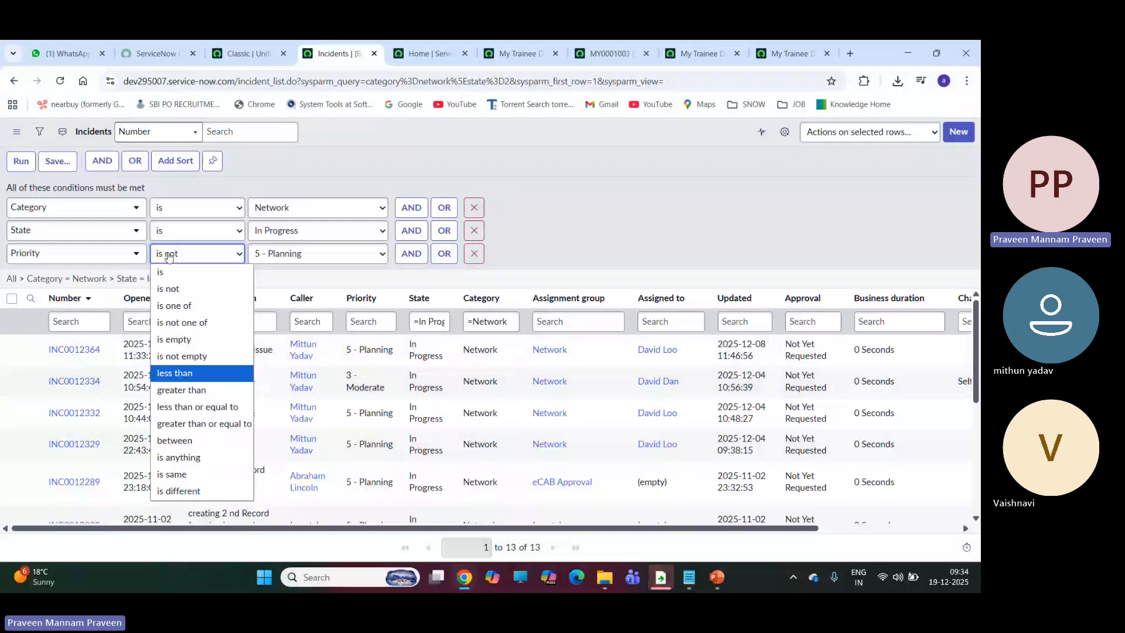
left_click(625, 244)
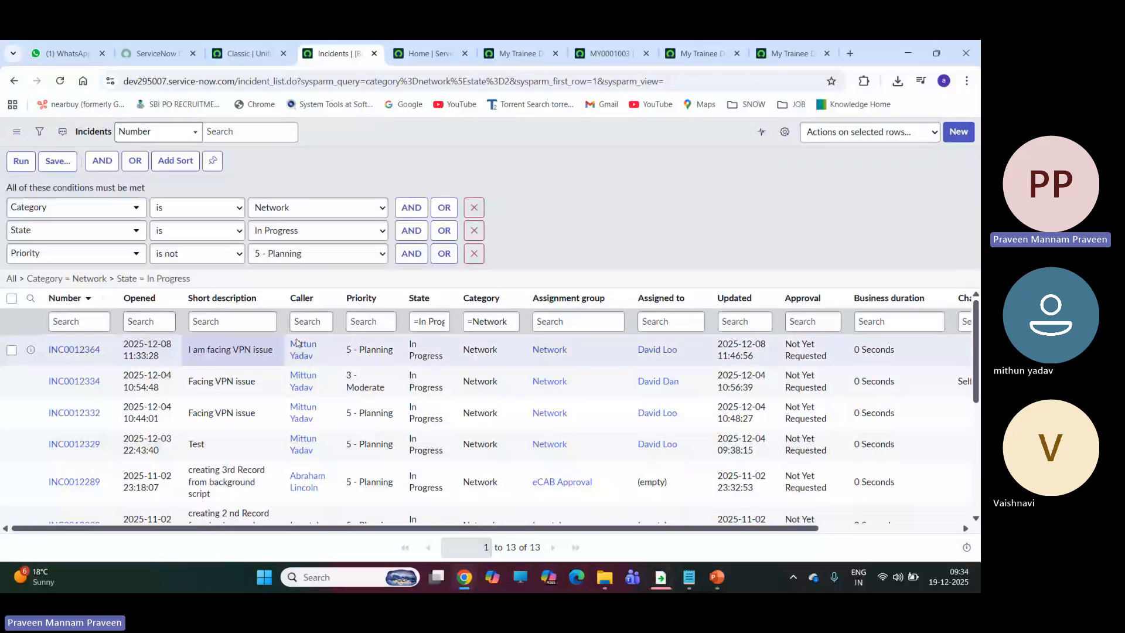
left_click(17, 162)
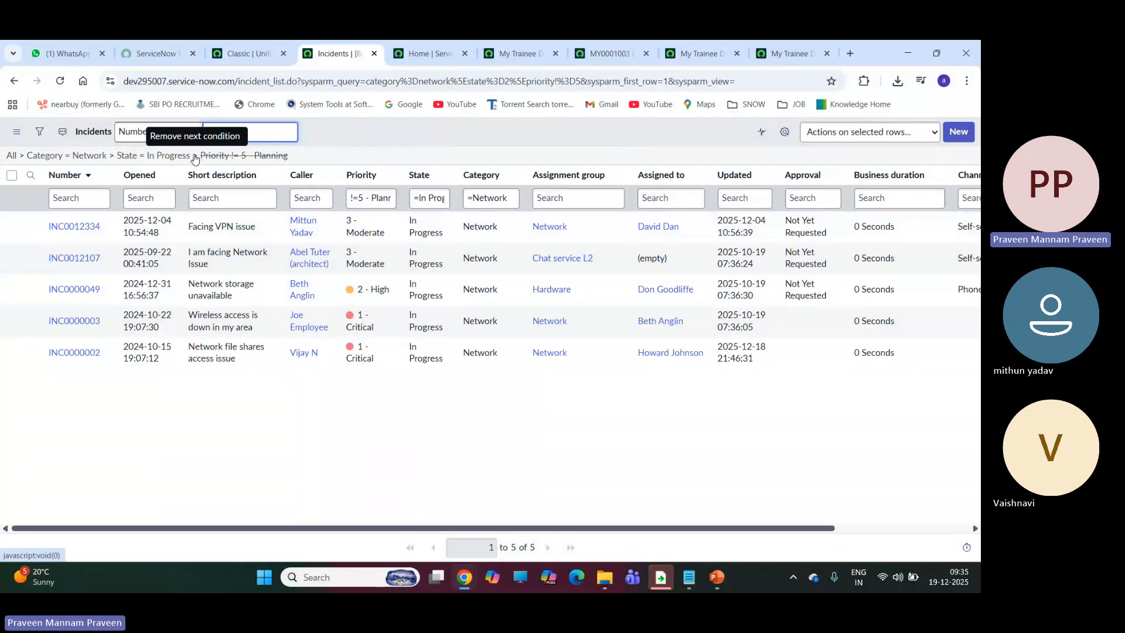
Step: Remove the Priority condition through the filter breadcrumb, and clear the remaining conditions to list all incidents
left_click(195, 159)
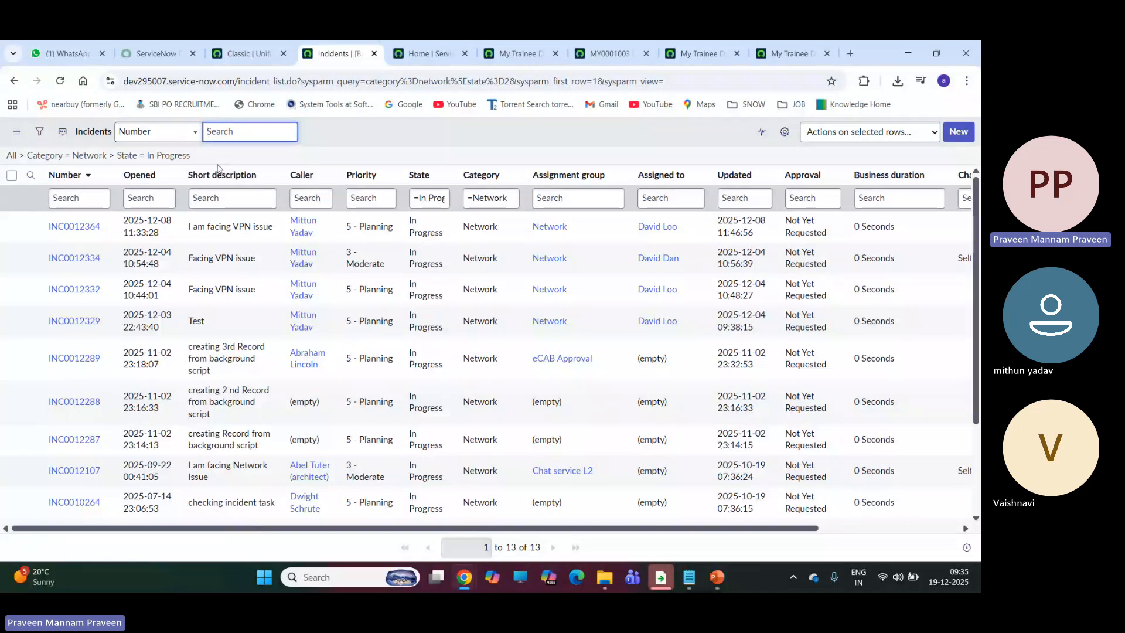
right_click(182, 157)
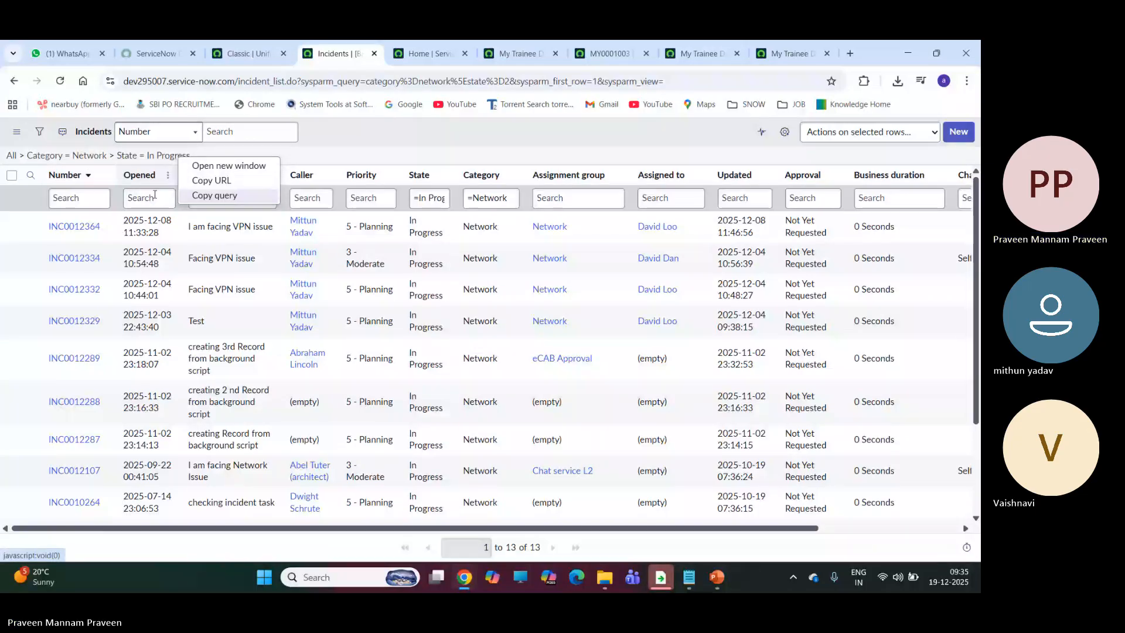
left_click(387, 138)
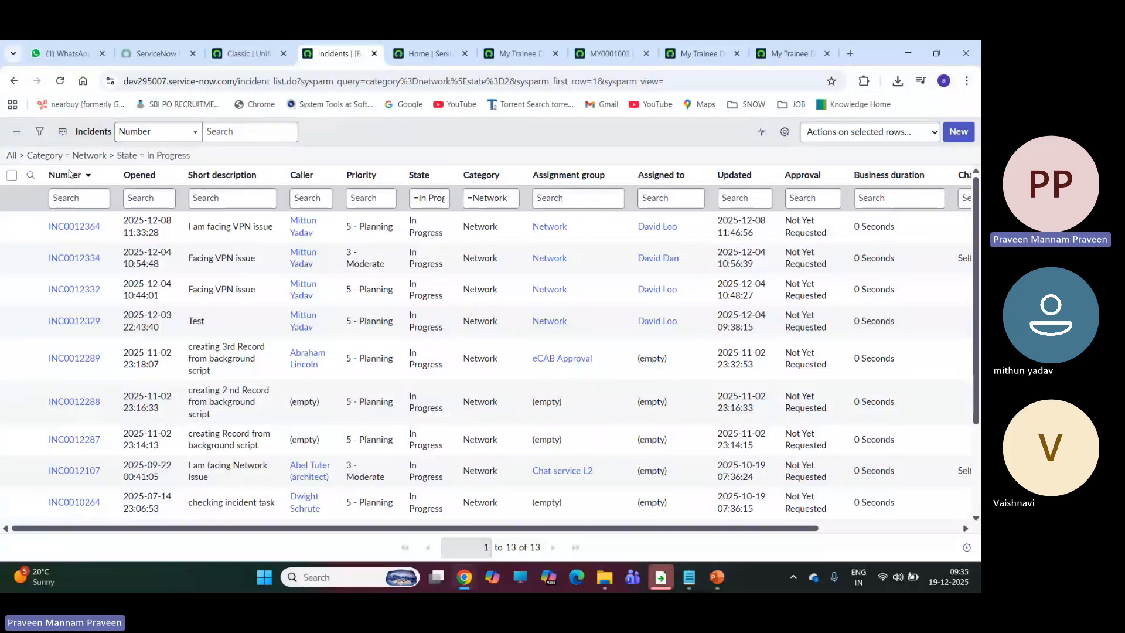
left_click(10, 155)
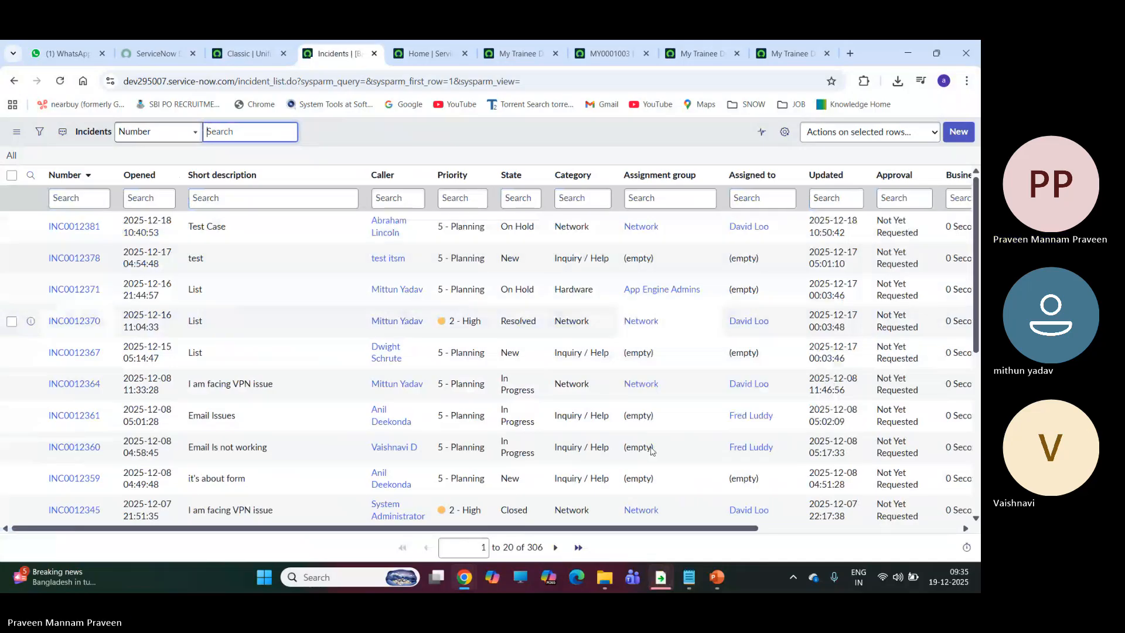
Step: Search the incidents' short description column with *test and review the matching records
left_click(264, 201)
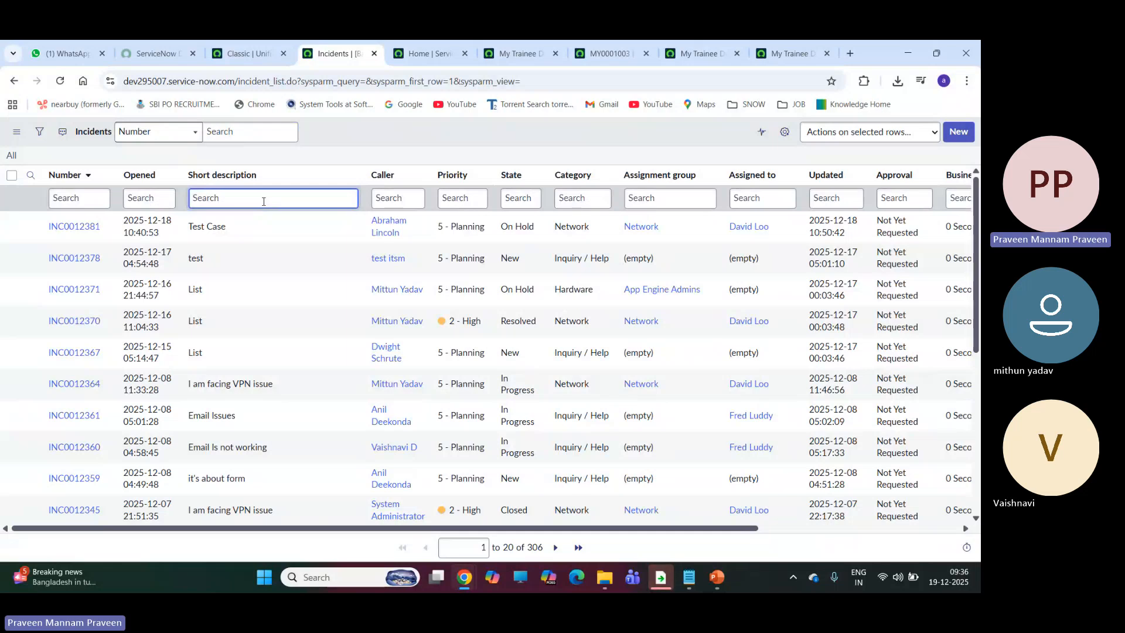
type("*test")
key("Return")
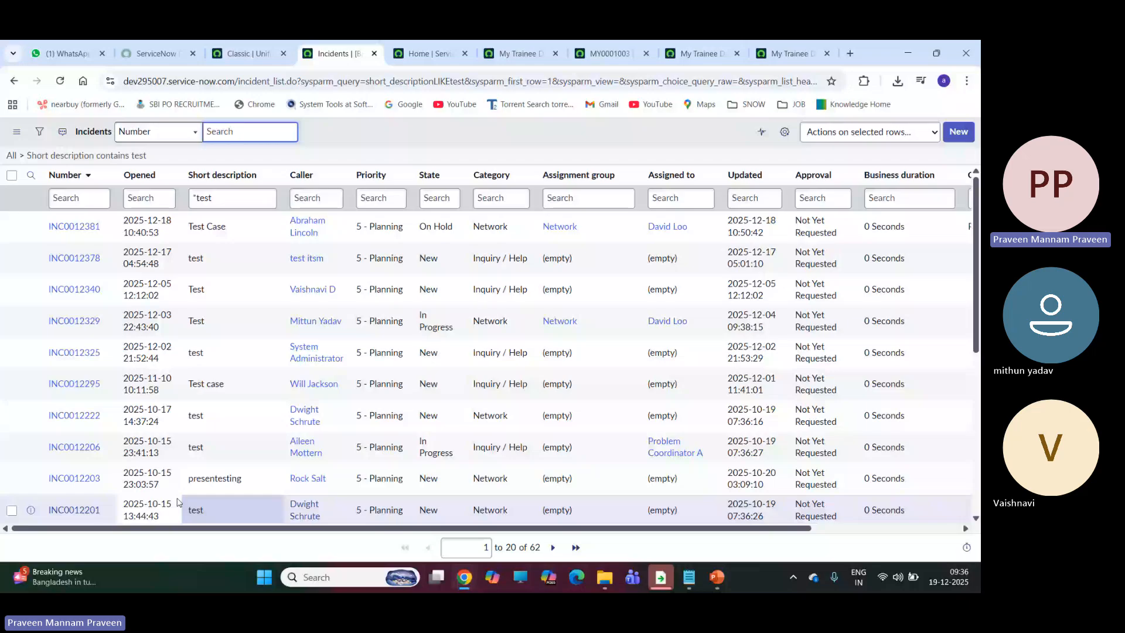
double_click(193, 487)
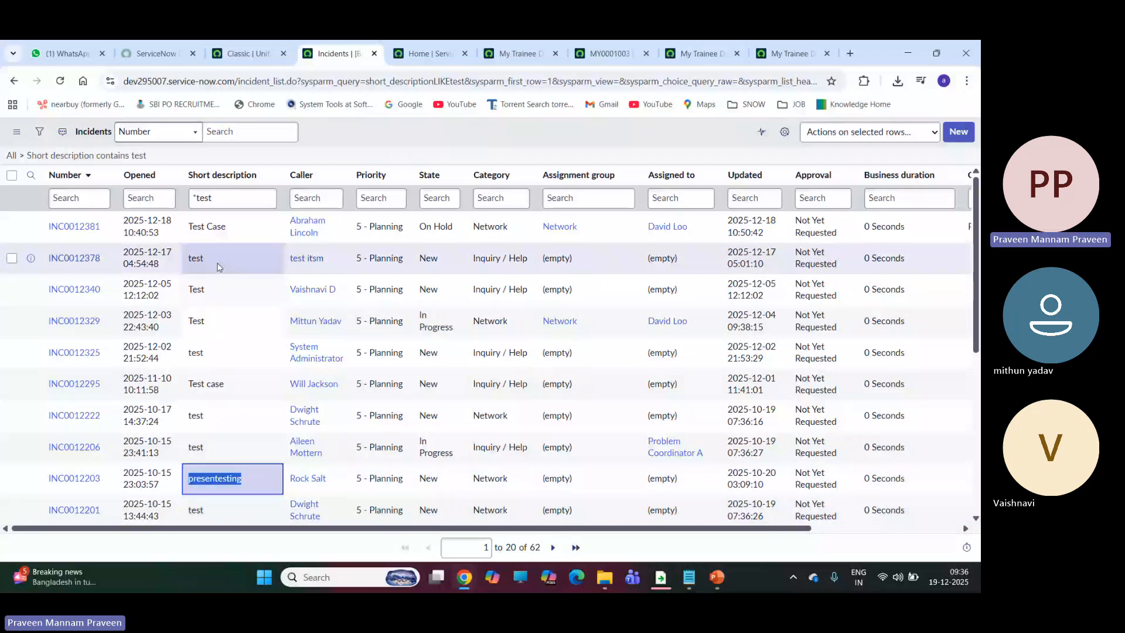
scroll(217, 267, "down", 5)
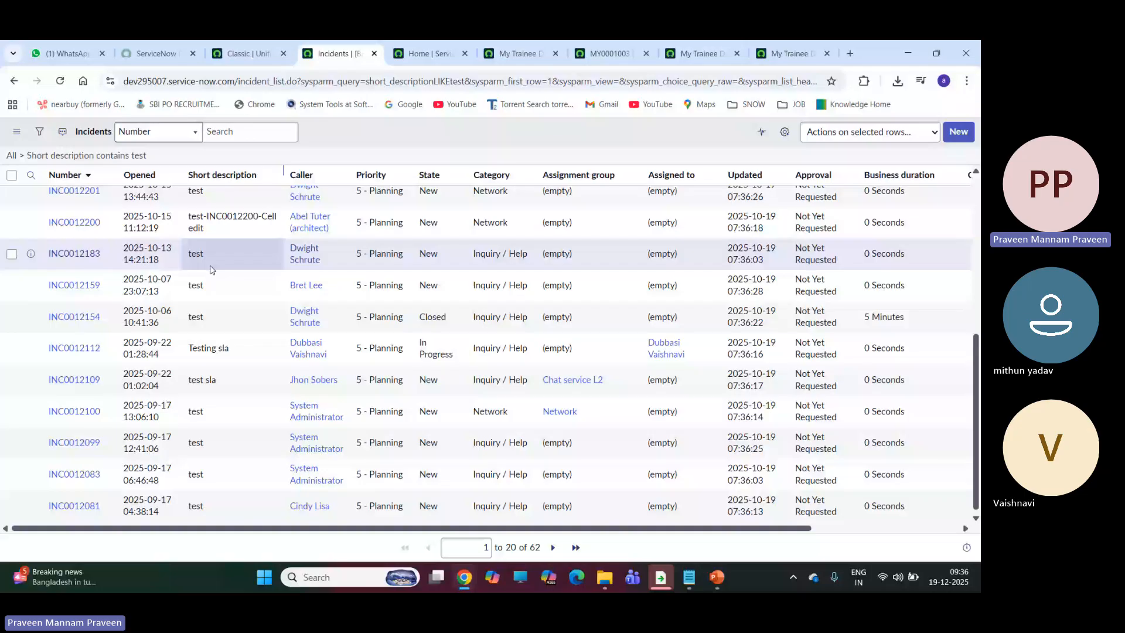
scroll(211, 439, "up", 4)
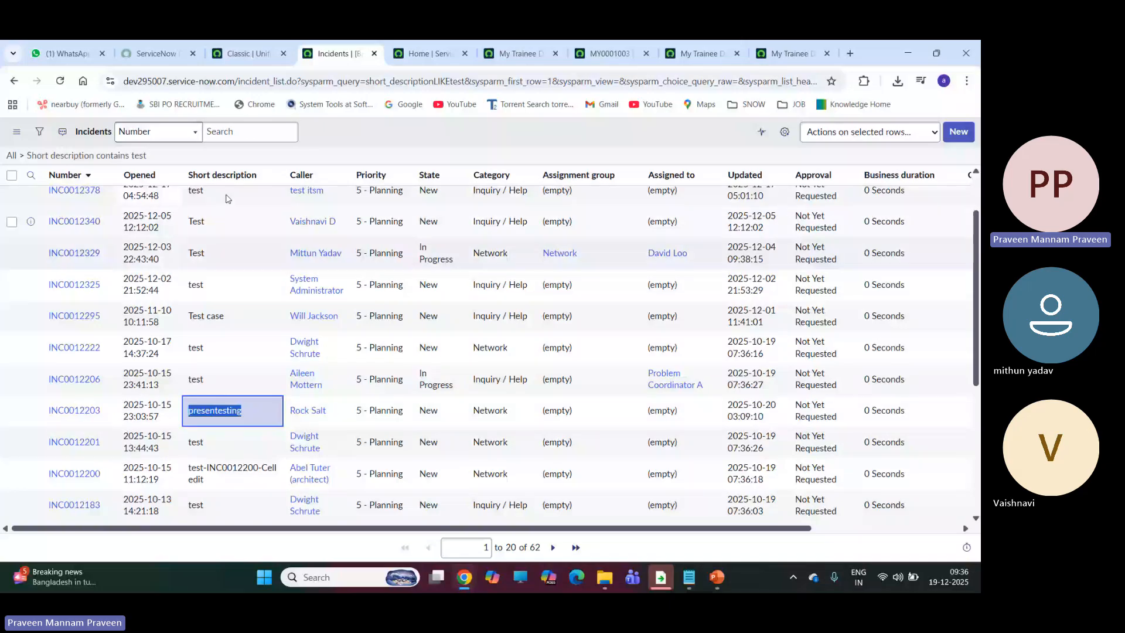
mouse_move(469, 582)
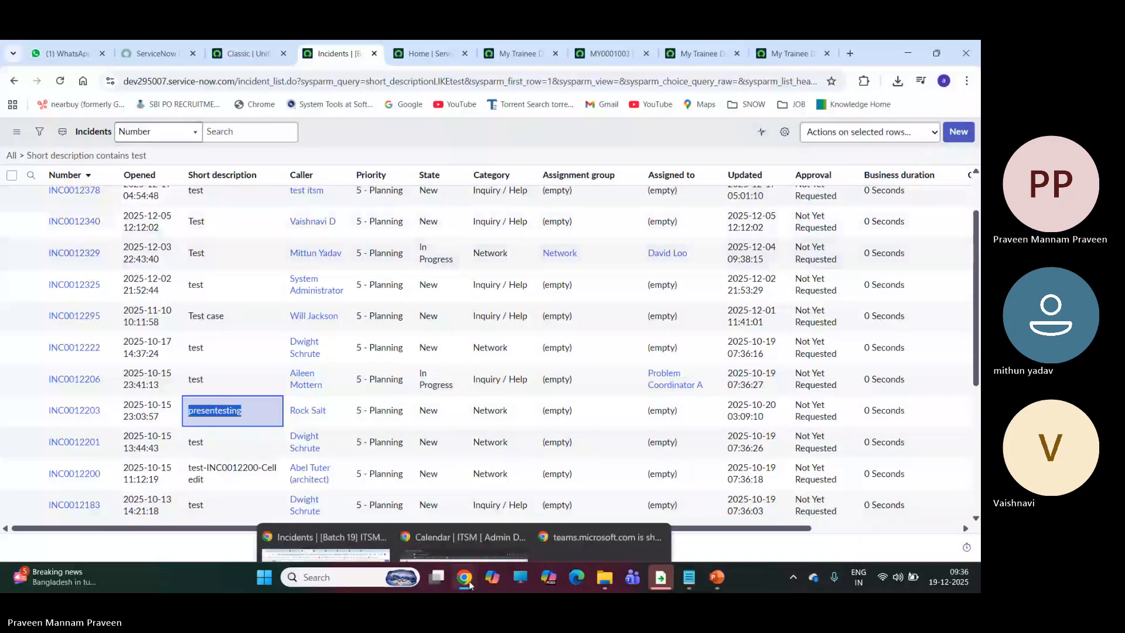
left_click(445, 536)
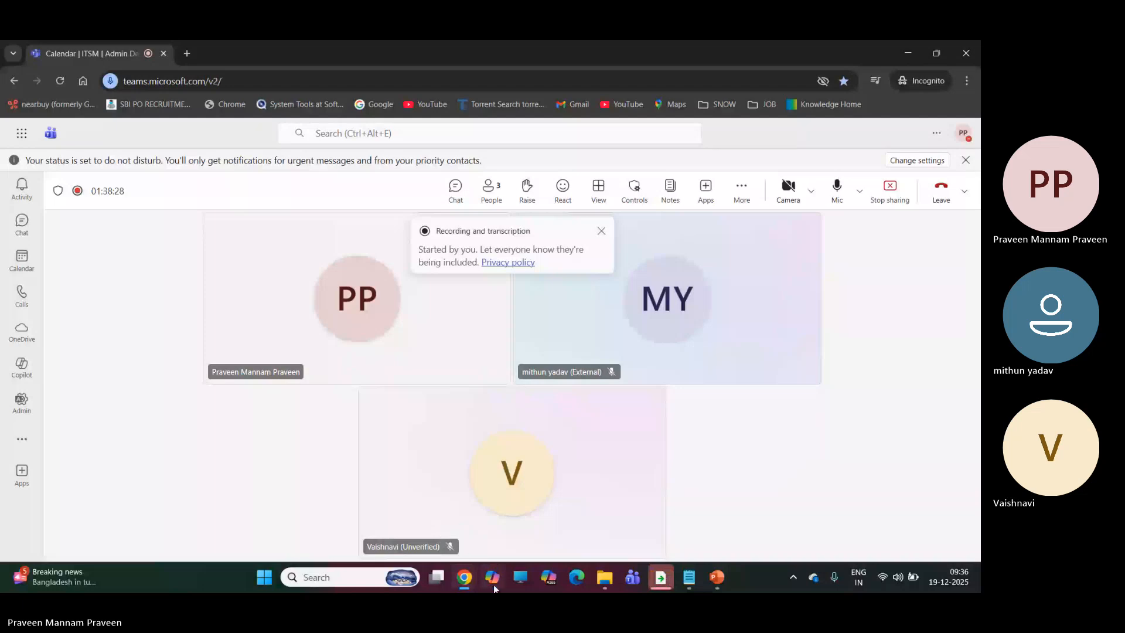
mouse_move(465, 579)
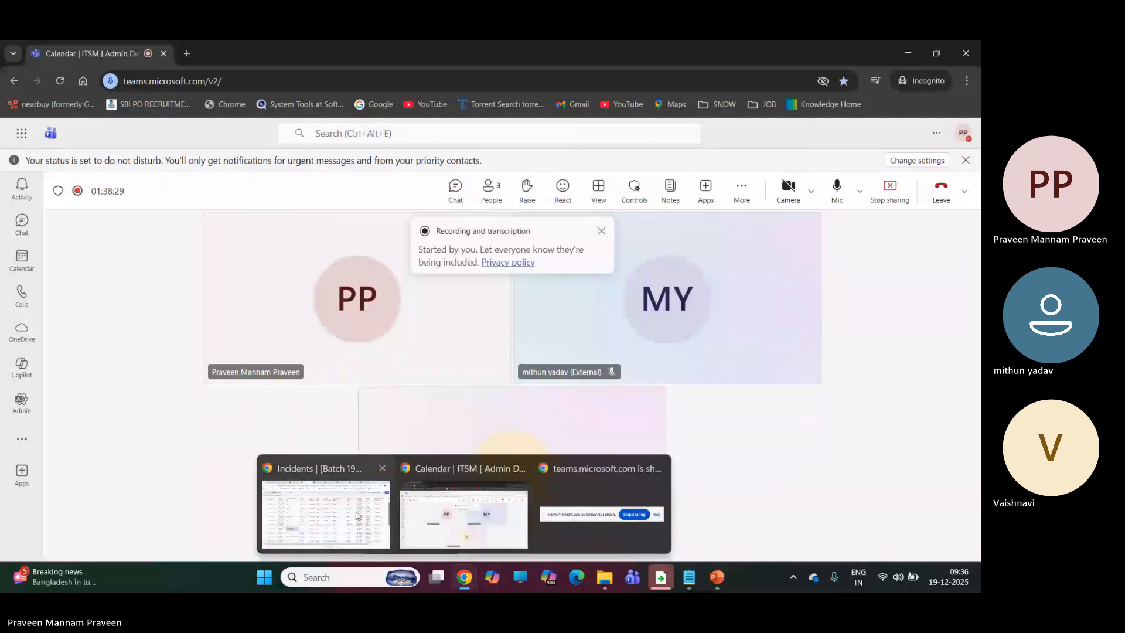
left_click(357, 516)
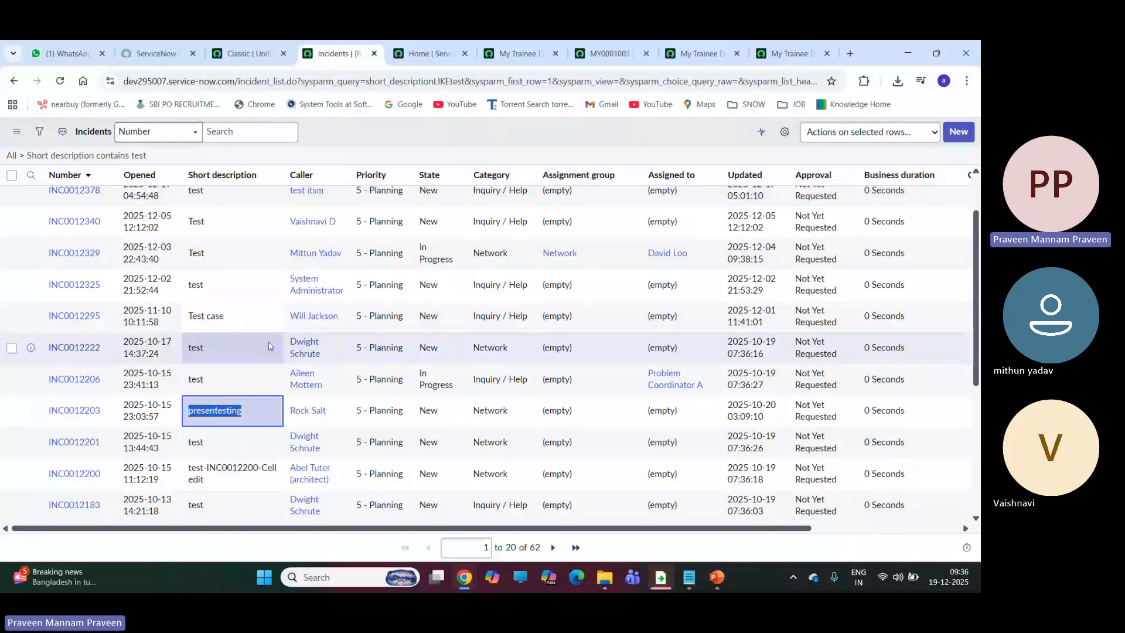
Step: Compare the *test search term on the short description column with the matching text inside the presentesting record
scroll(227, 358, "up", 2)
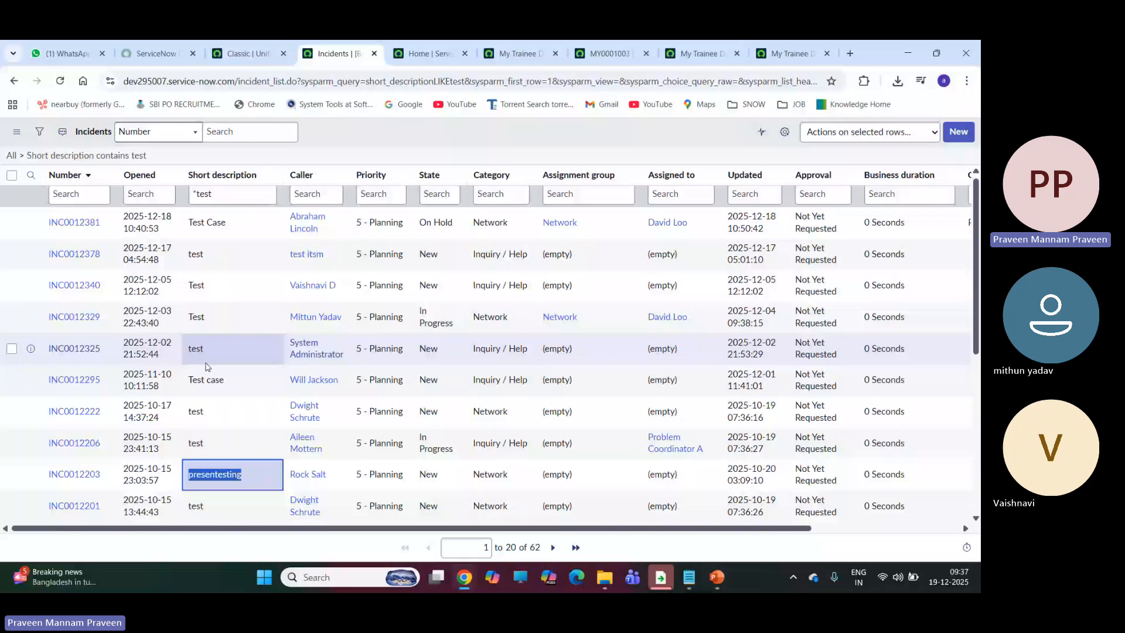
left_click(214, 193)
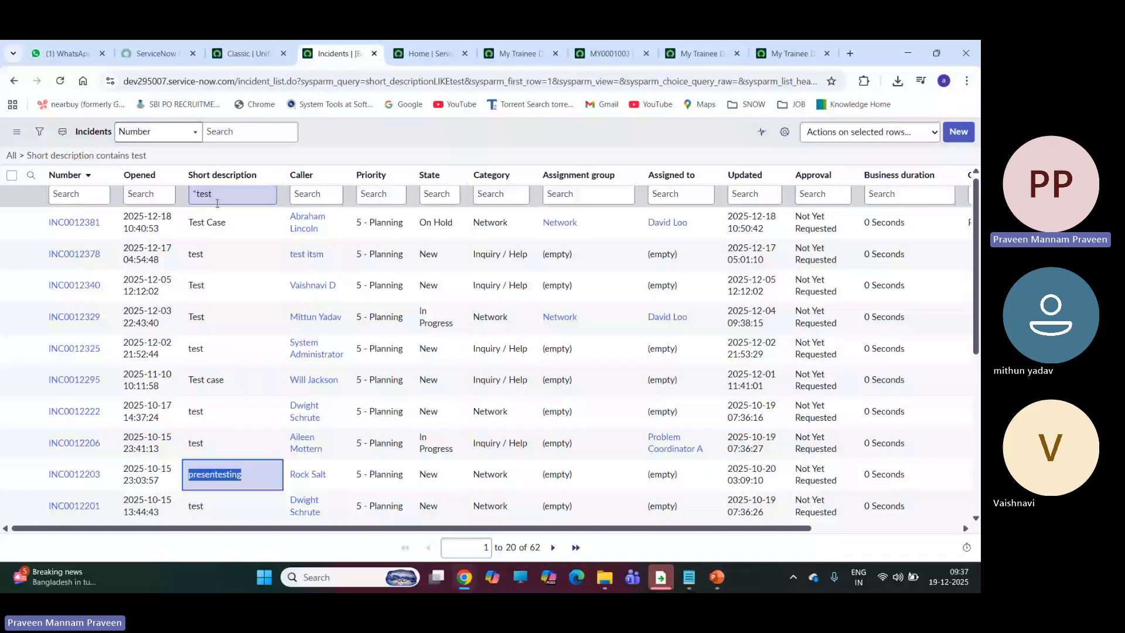
left_click(196, 197)
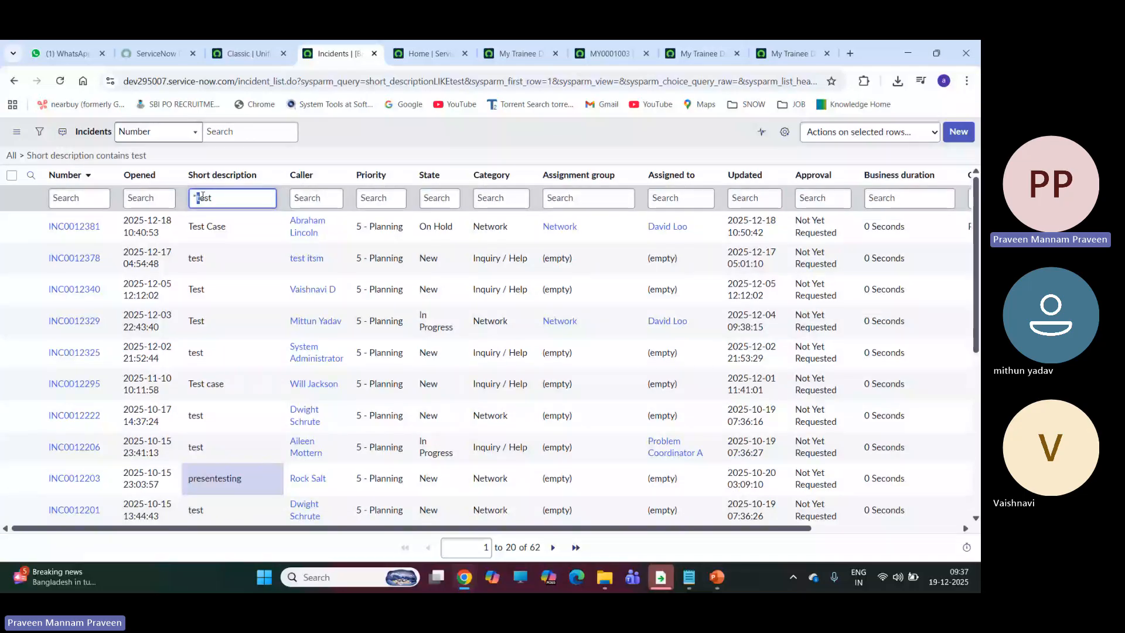
left_click_drag(200, 198, 218, 198)
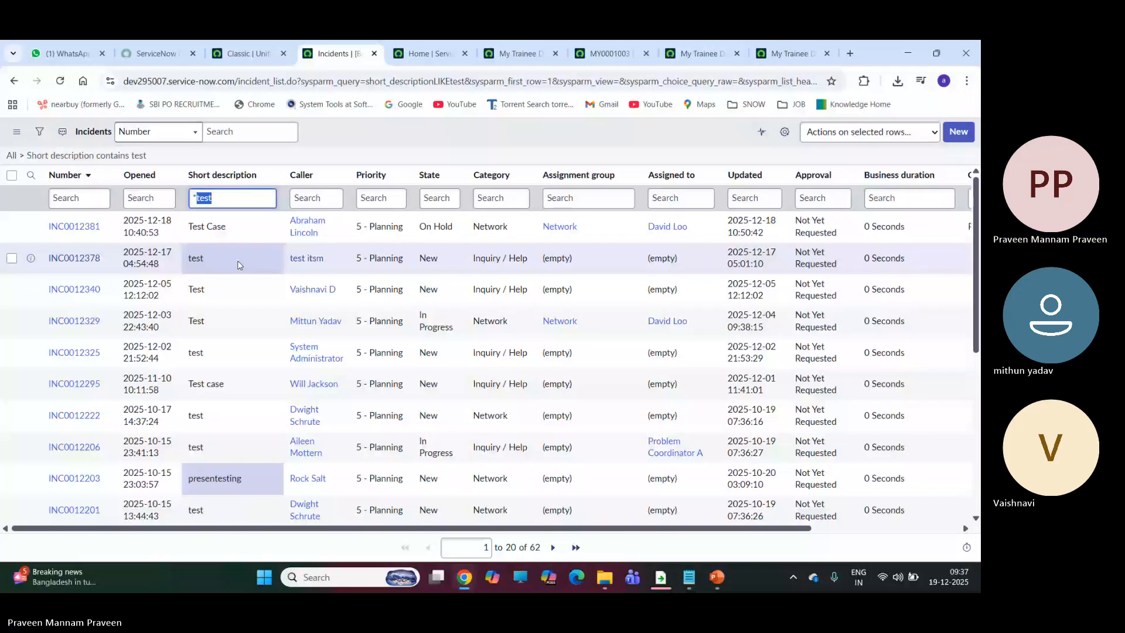
scroll(216, 426, "down", 2)
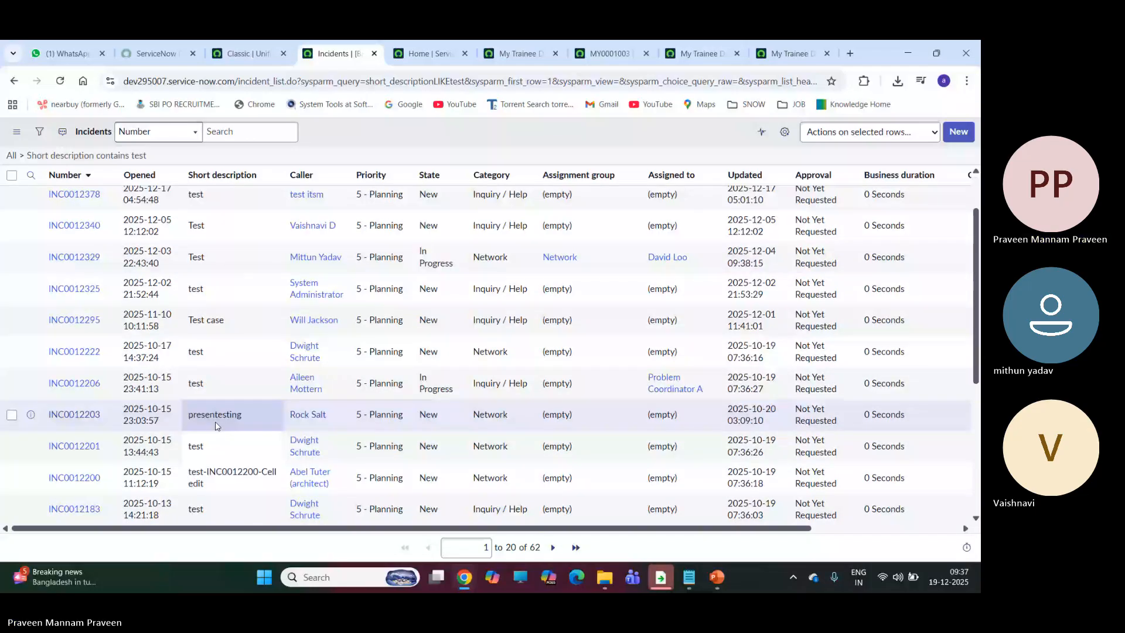
left_click_drag(215, 425, 226, 418)
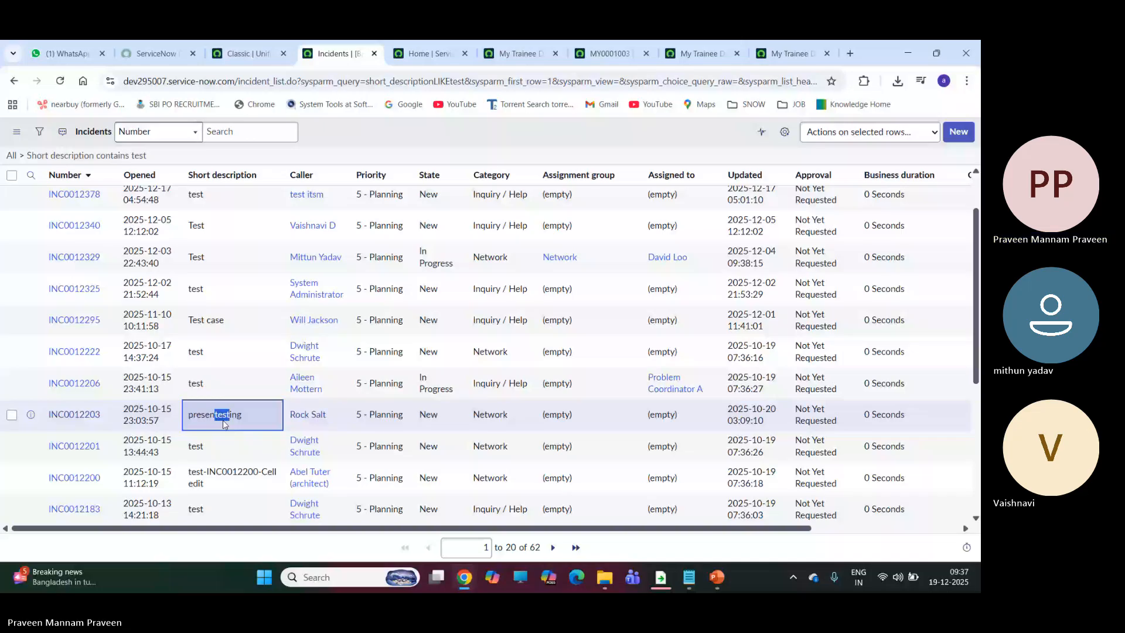
scroll(211, 310, "up", 2)
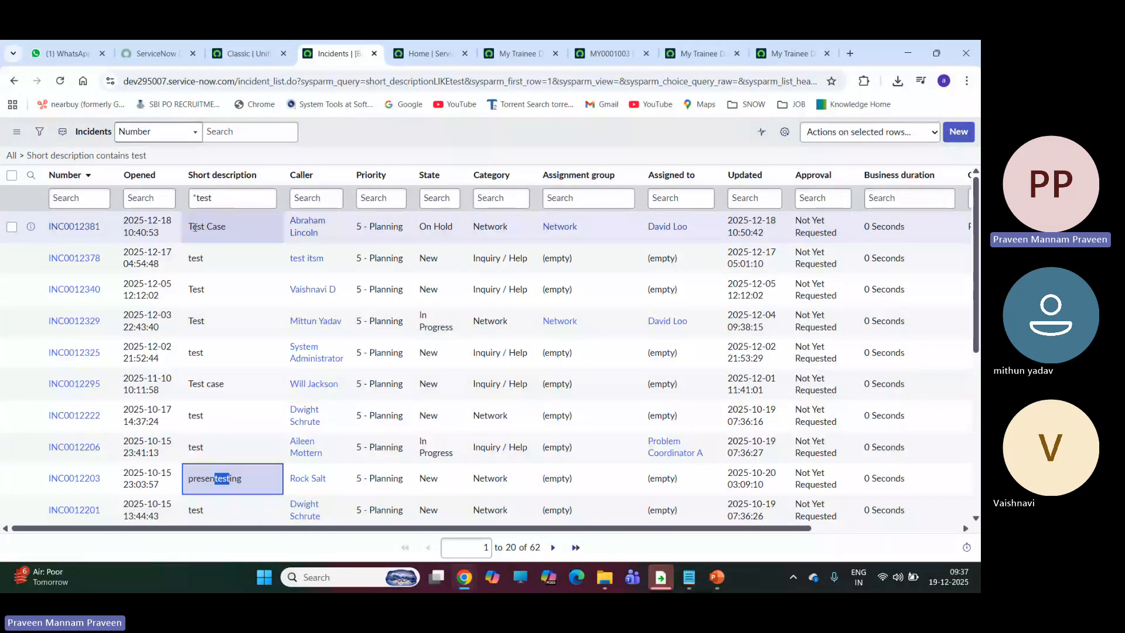
Step: Replace the asterisk in the short description column search with a percent sign, making the term %test
left_click(197, 198)
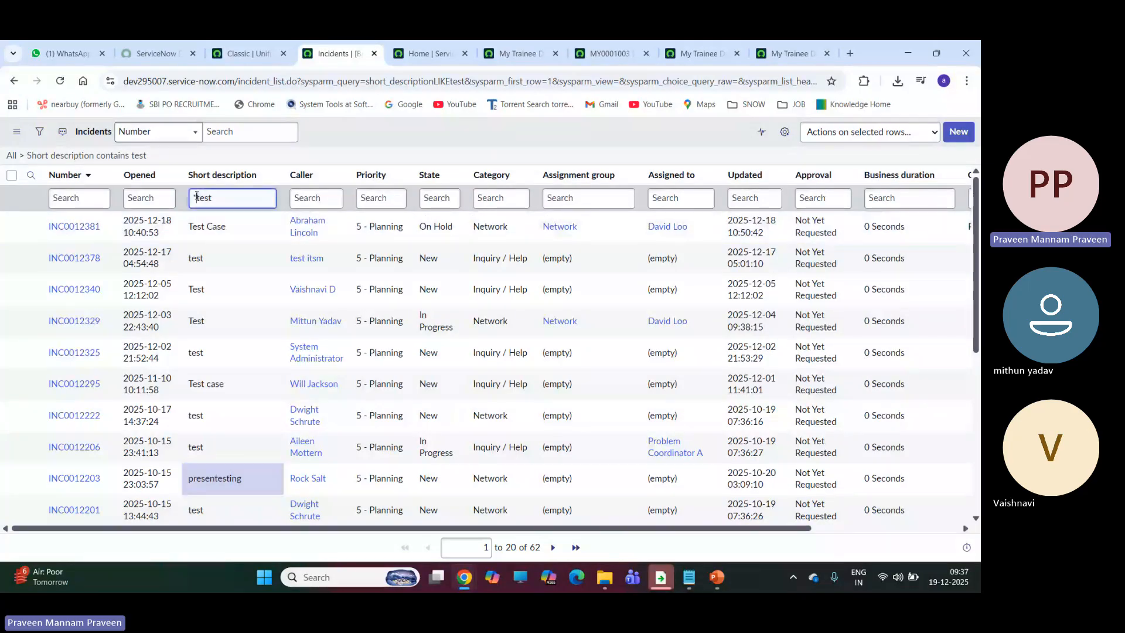
key("BackSpace")
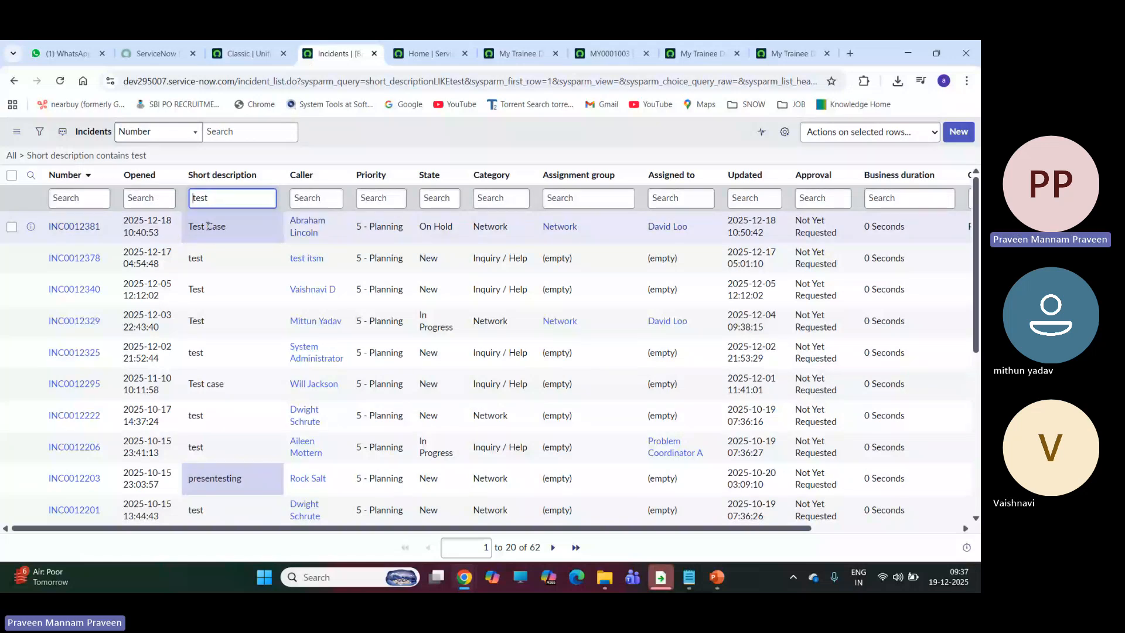
type("%")
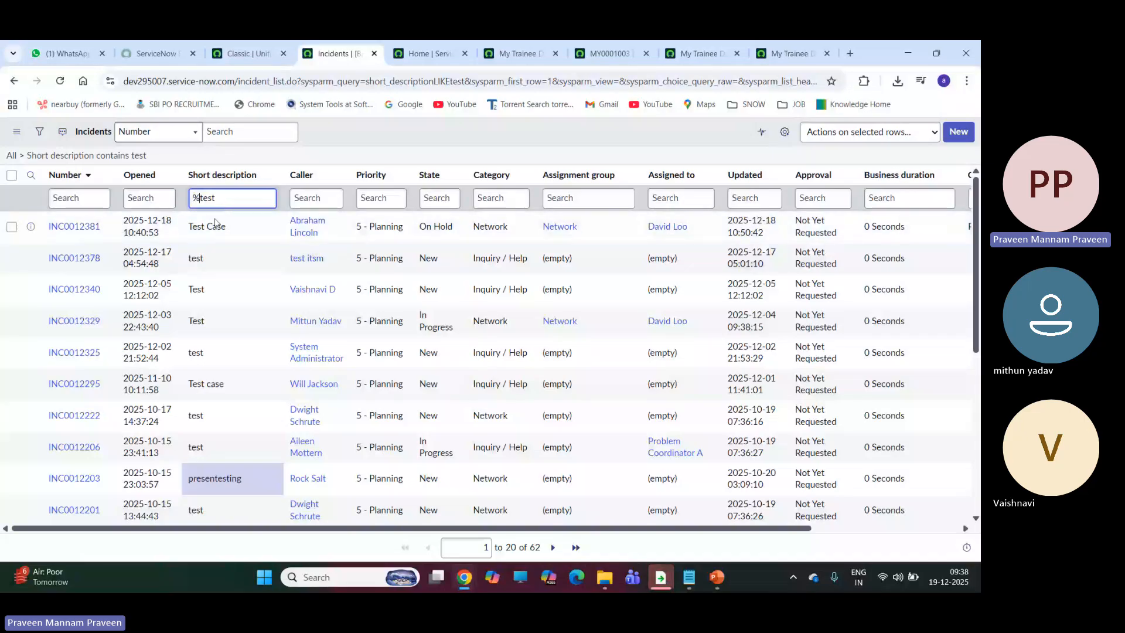
Step: Change the short description of incident INC0012378 to ending test directly in the list and save it
left_click(186, 267)
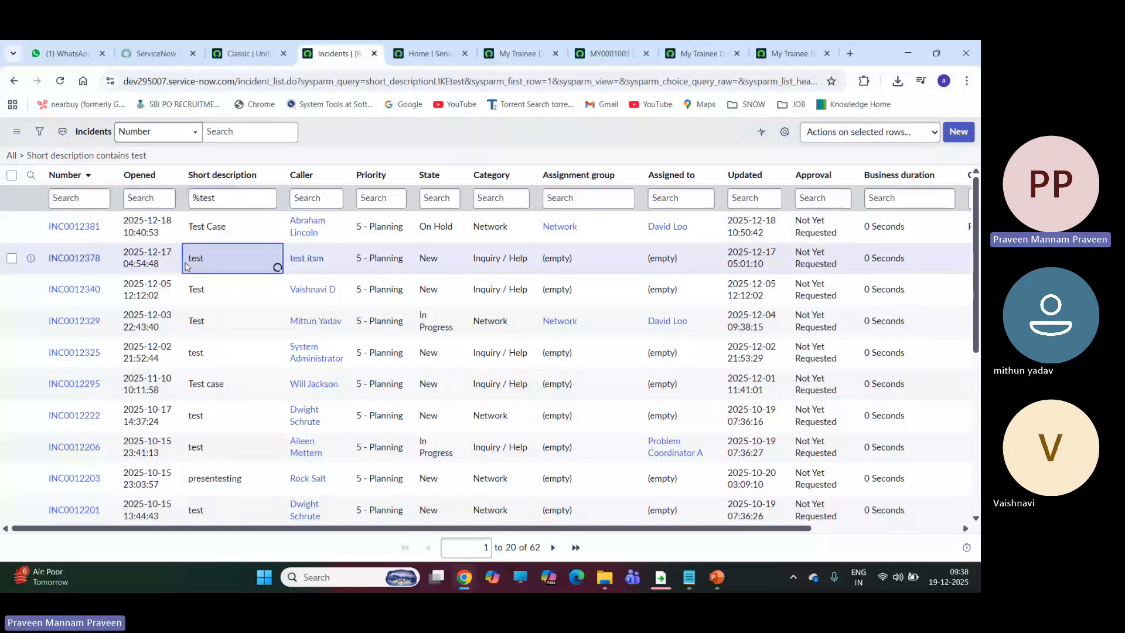
left_click(189, 258)
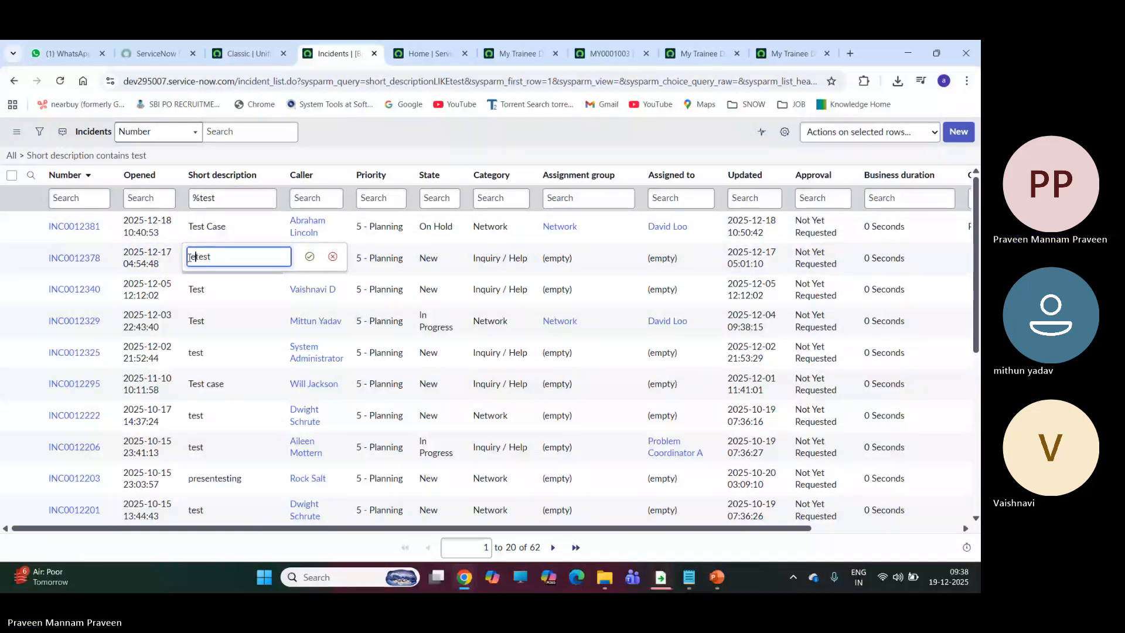
type("ending")
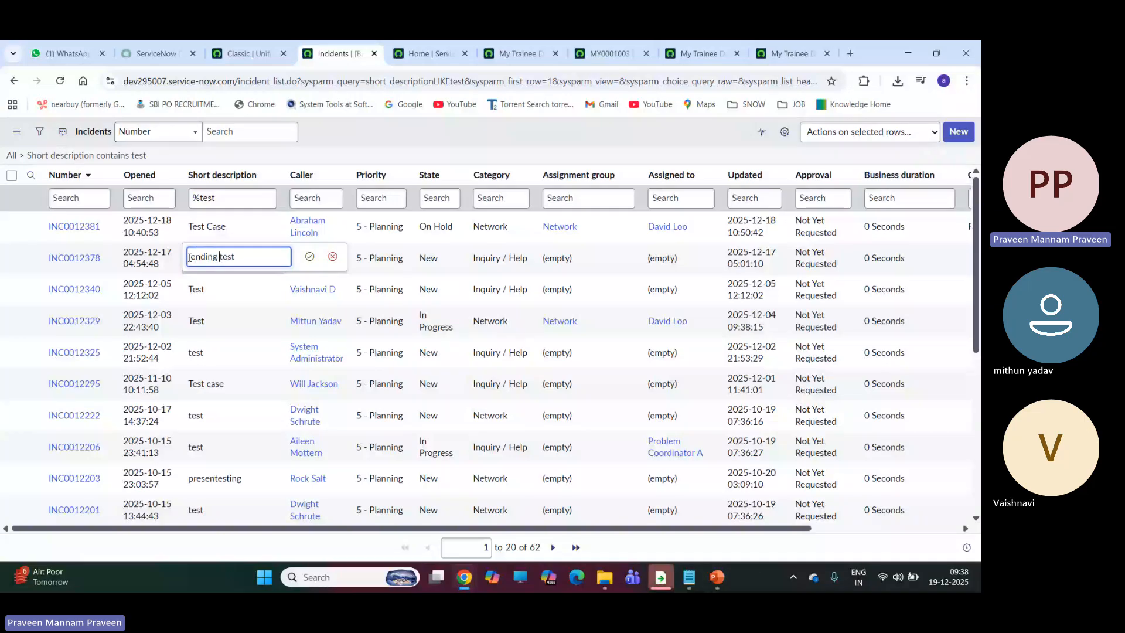
key("Return")
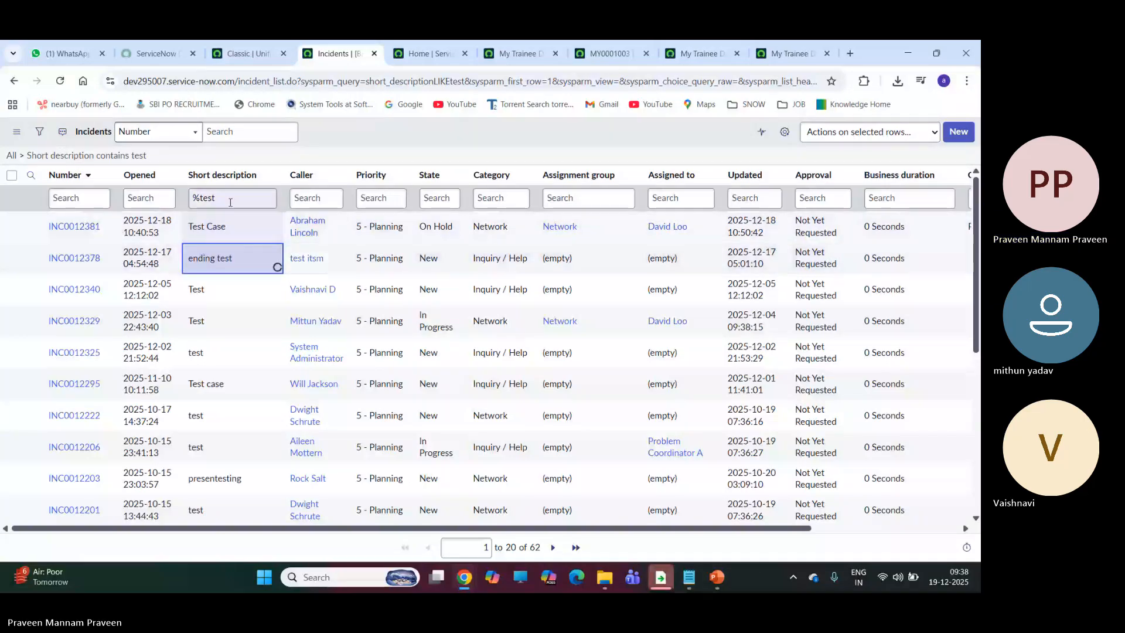
Step: Run the %test search on the short description column and review the incidents whose descriptions end with test
left_click(224, 200)
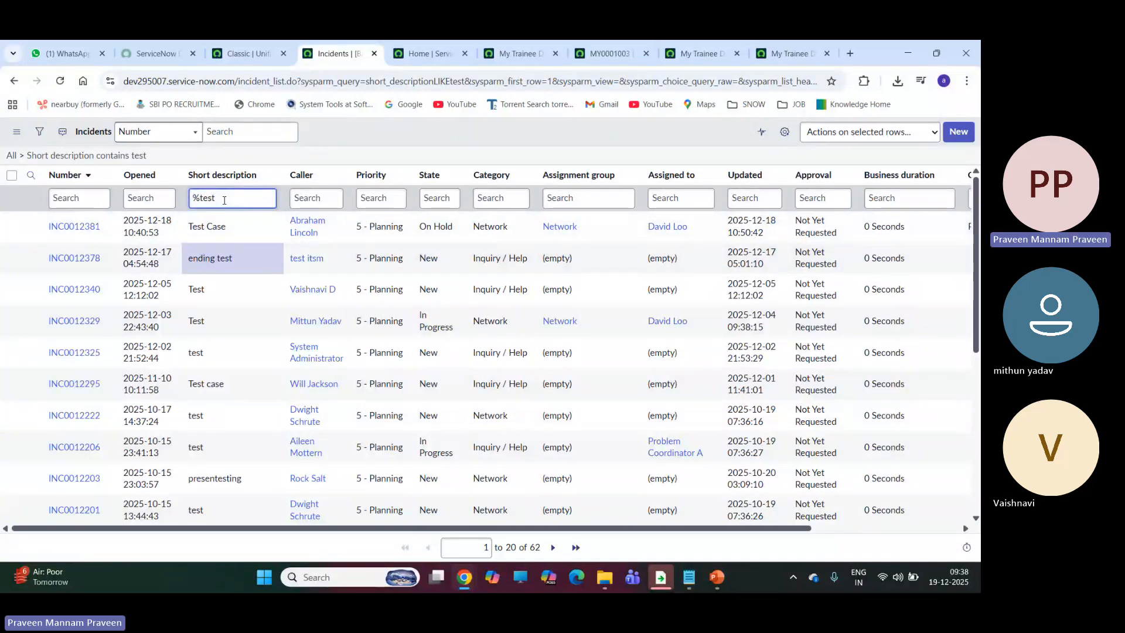
key("Return")
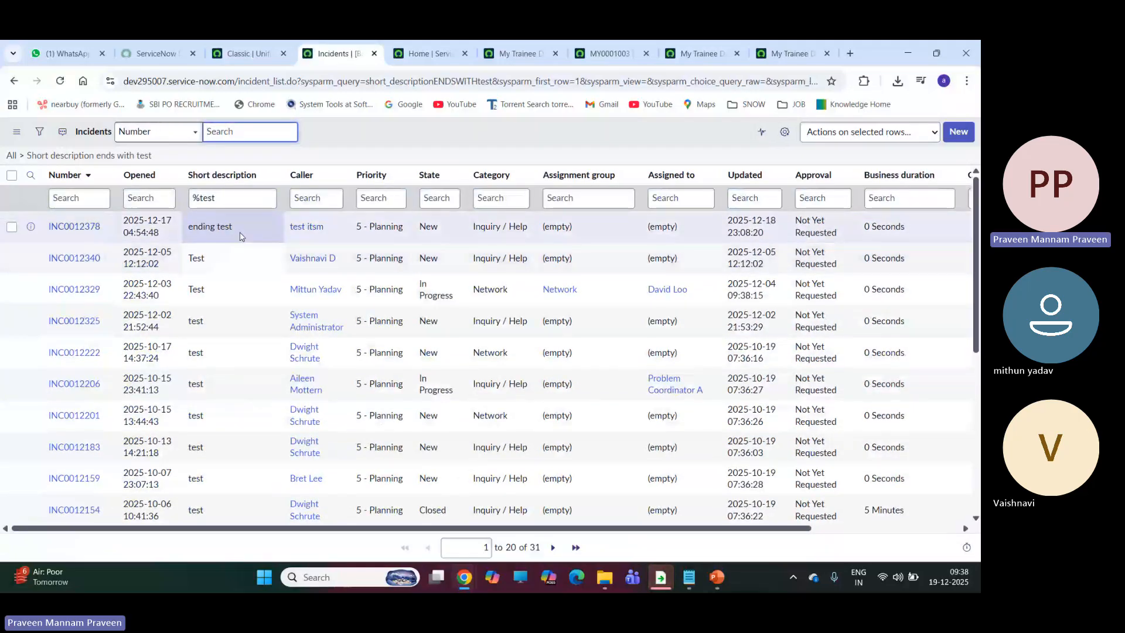
scroll(241, 236, "down", 5)
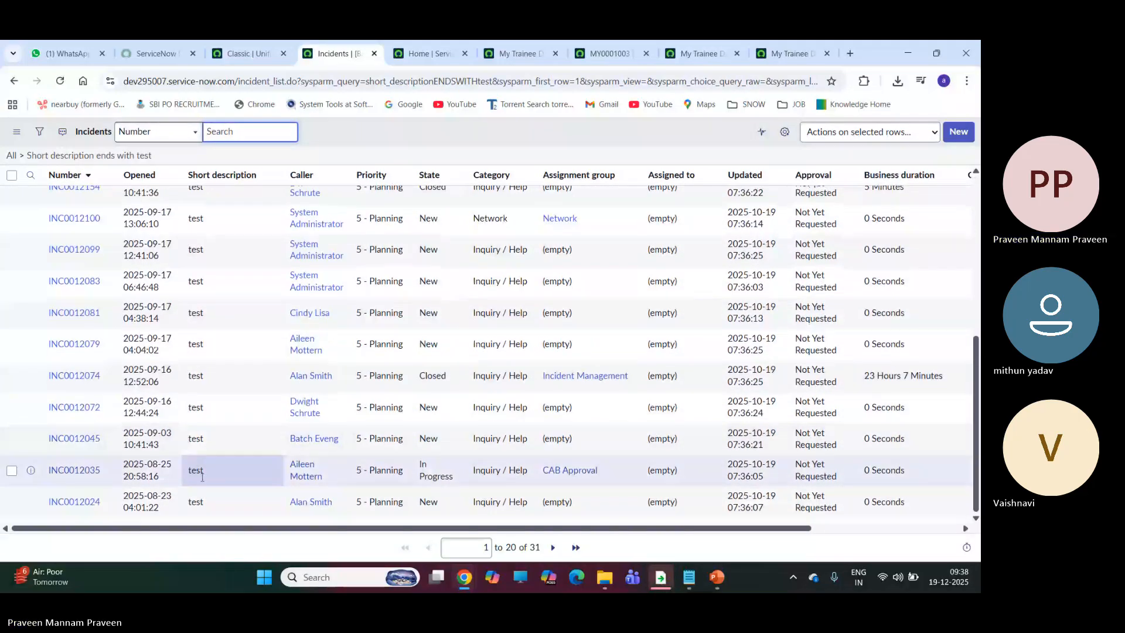
scroll(199, 440, "up", 5)
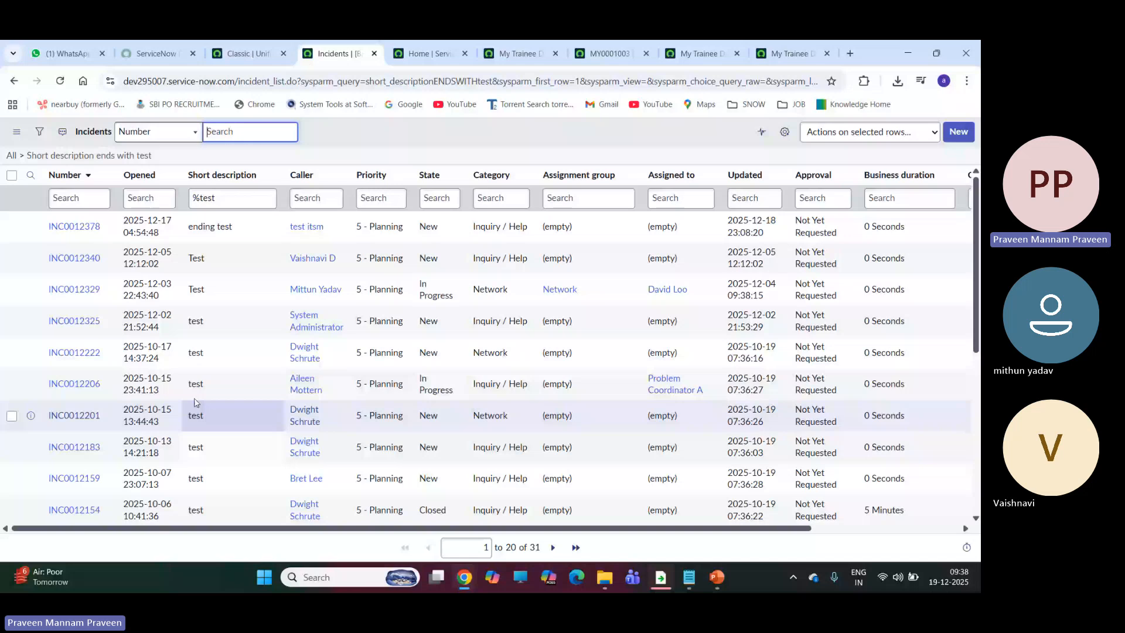
double_click(200, 257)
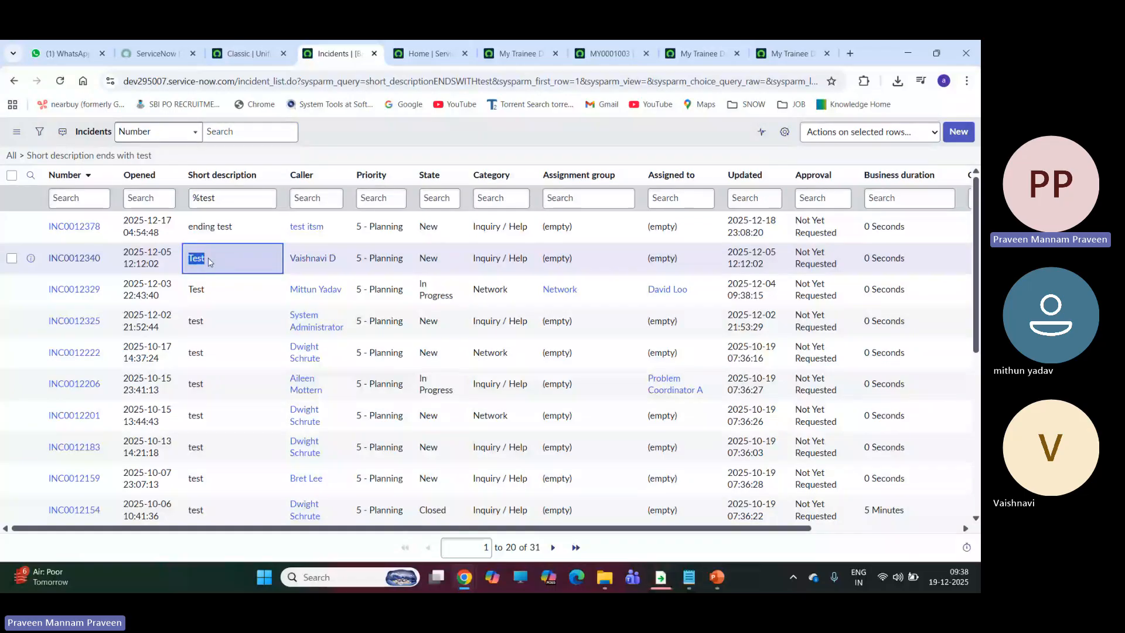
Step: Search the short description column with %list and examine how the ACL Update in list record matches
left_click(232, 198)
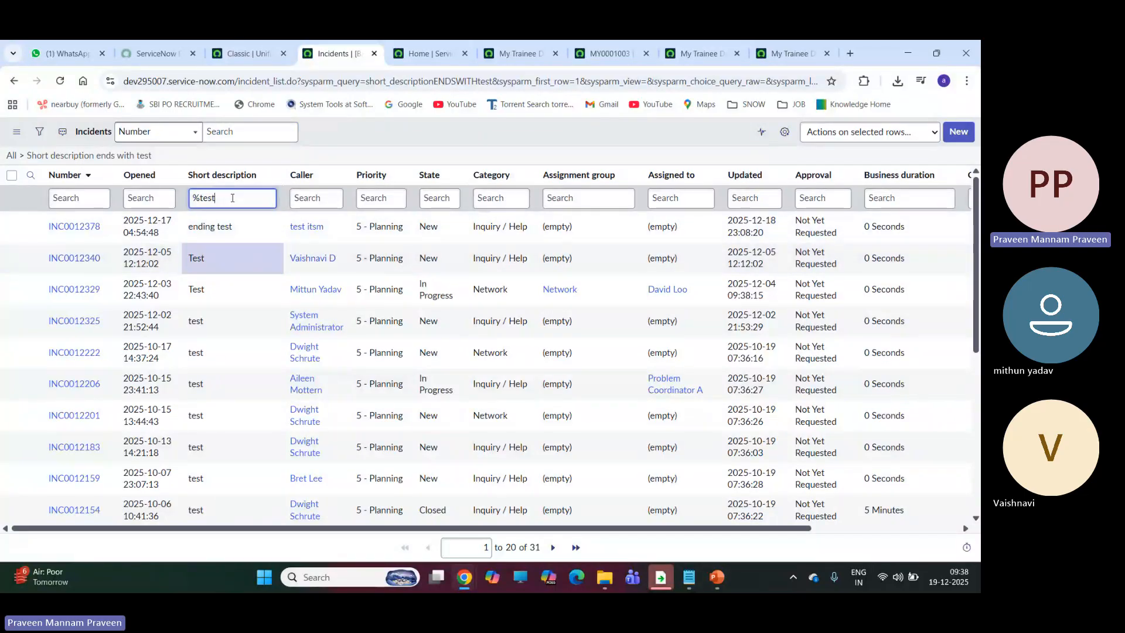
key("BackSpace")
type("list")
key("Return")
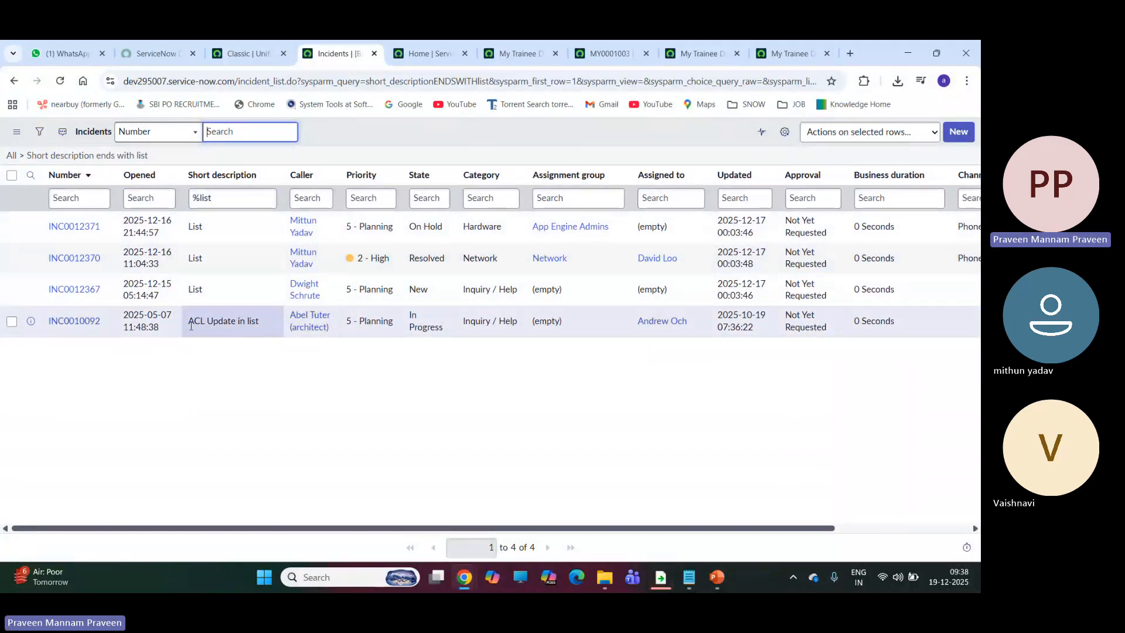
left_click_drag(188, 322, 259, 325)
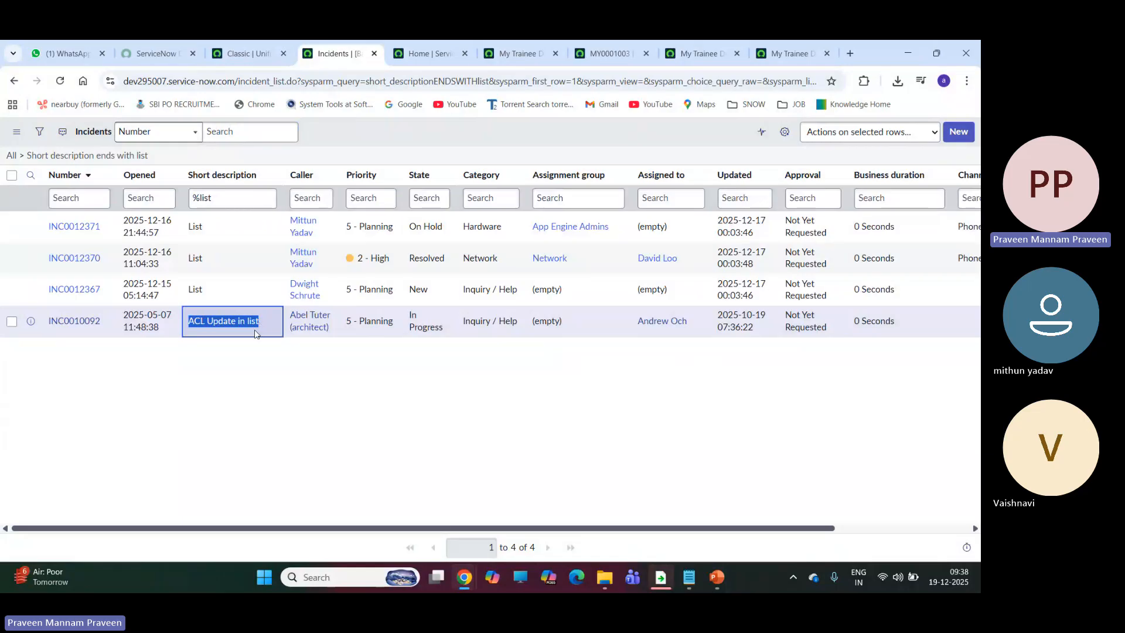
double_click(253, 323)
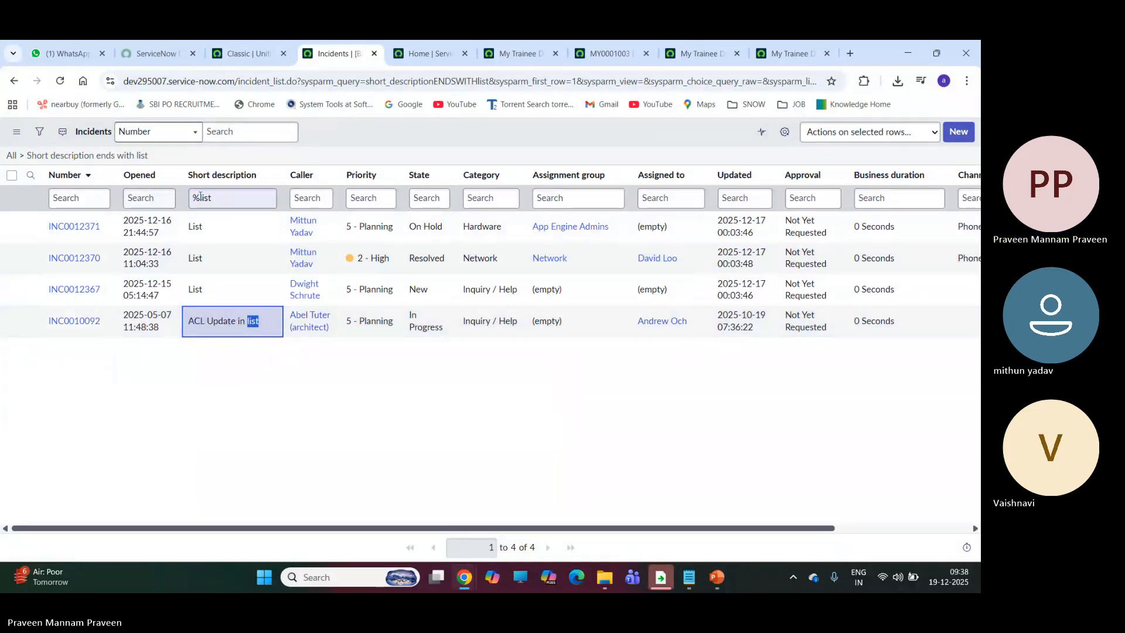
Step: Search the short description column with %class to find incidents whose descriptions end with class
left_click(200, 197)
key("BackSpace")
key("BackSpace")
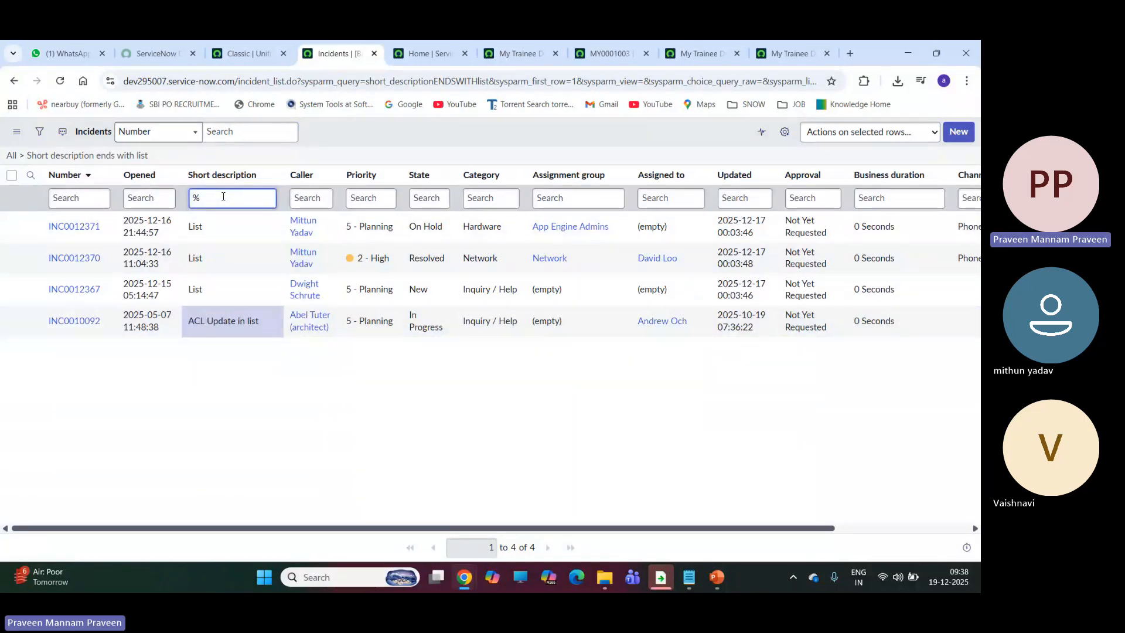
type("class")
key("Return")
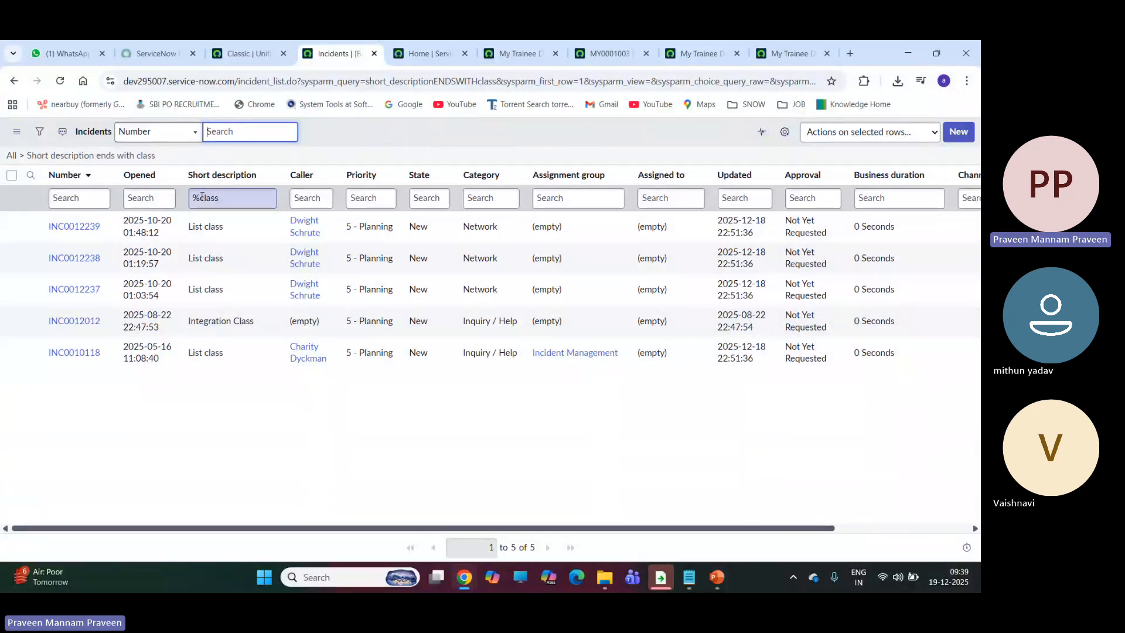
Step: Search the short description column with edit% to find incidents whose descriptions start with edit
left_click_drag(201, 199, 185, 199)
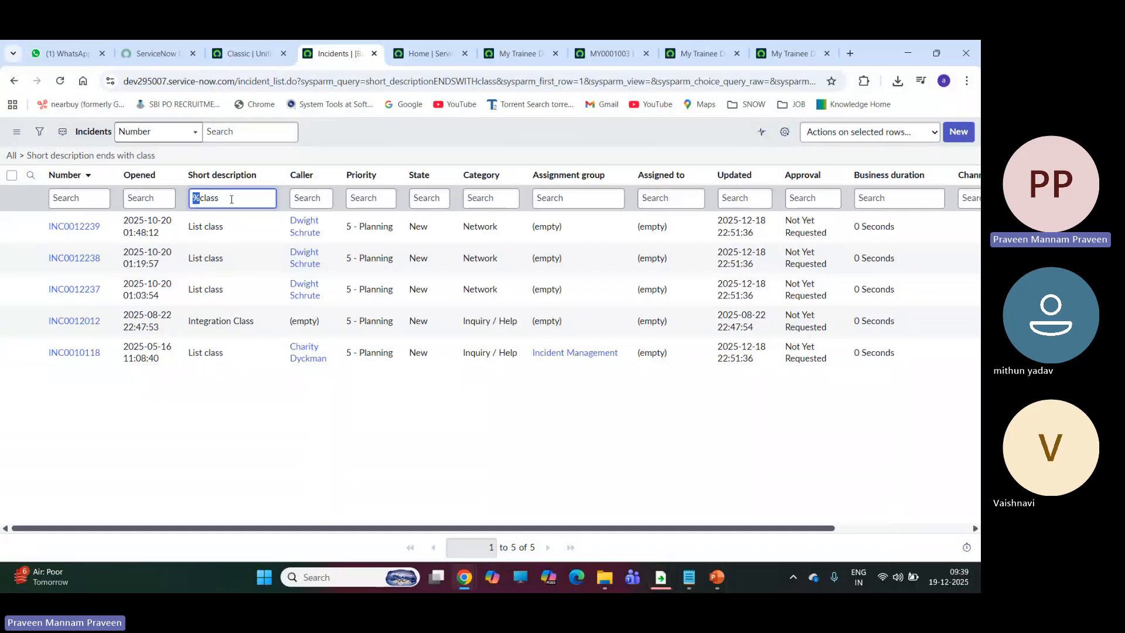
left_click(209, 199)
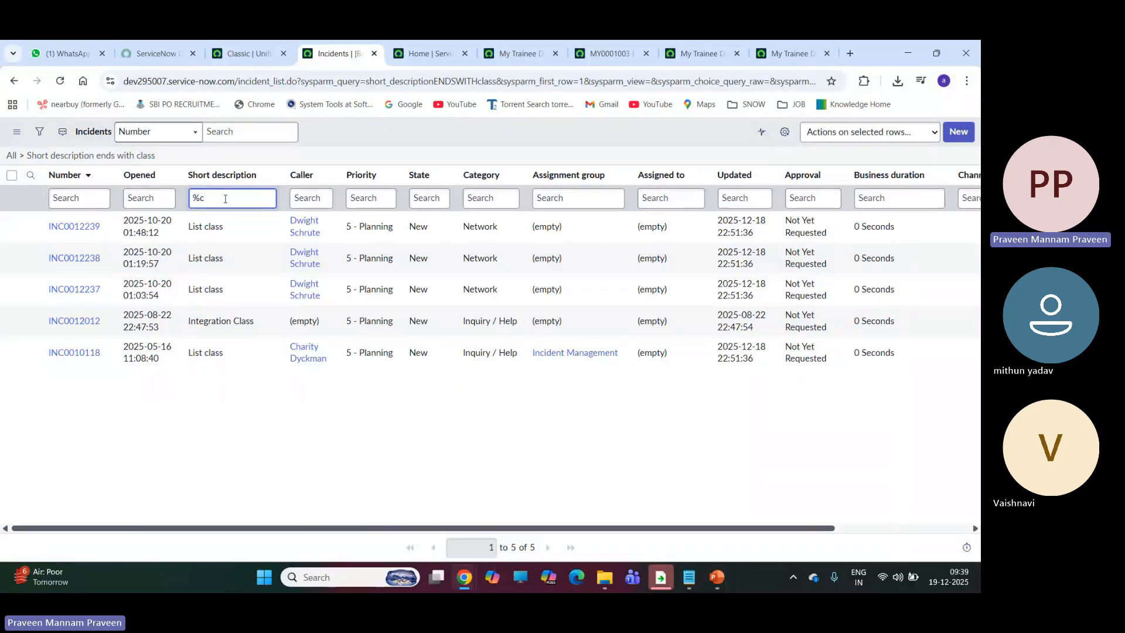
type("edi")
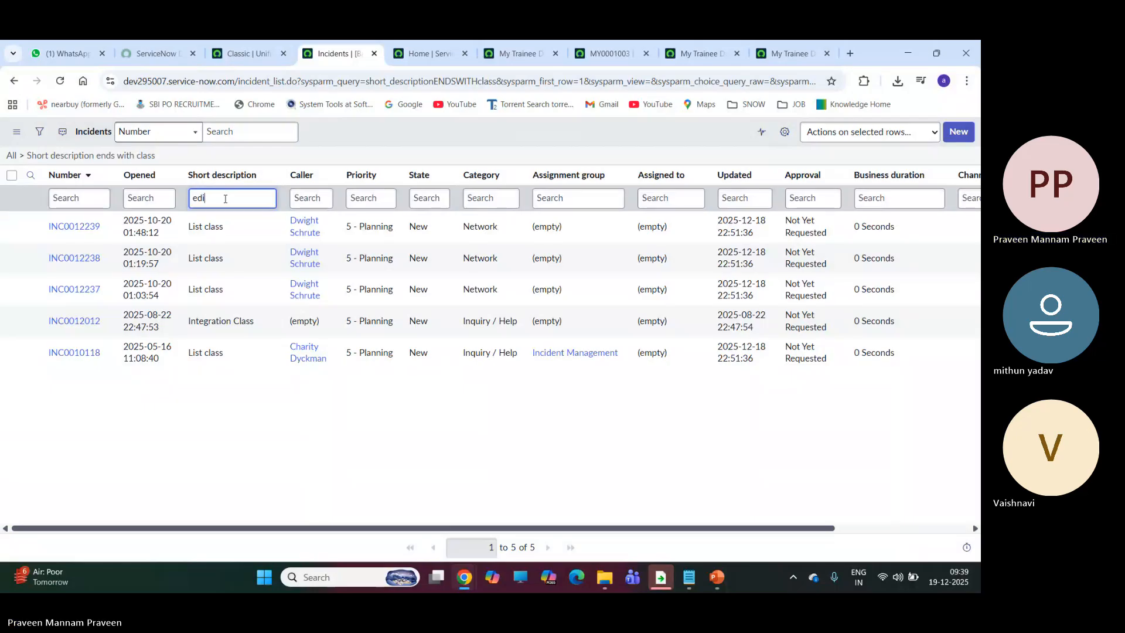
type("t%")
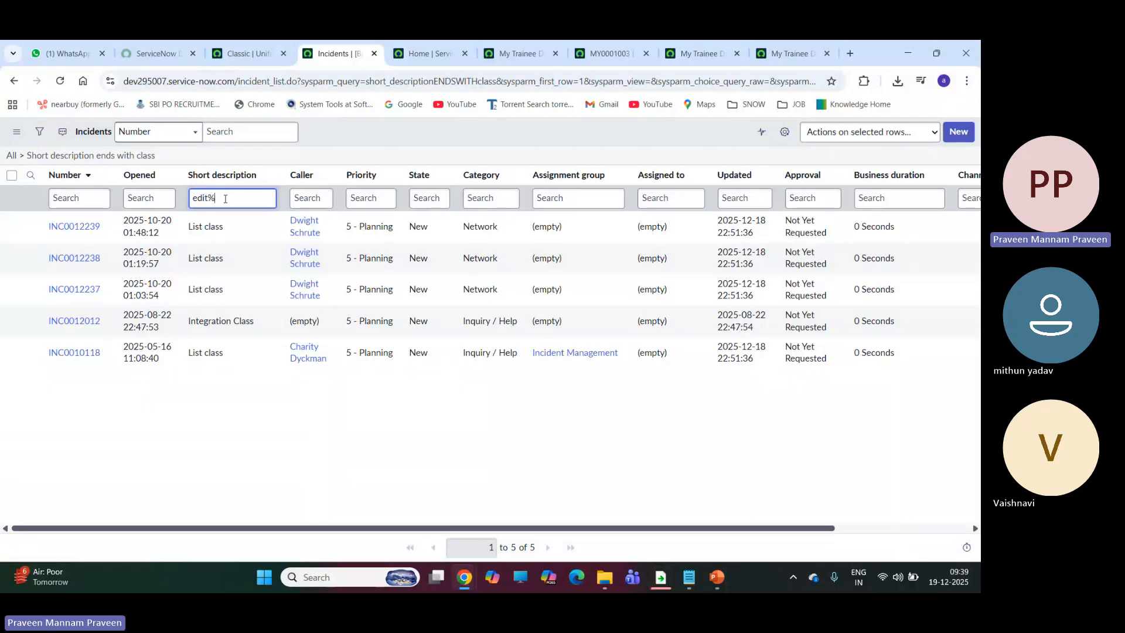
key("Return")
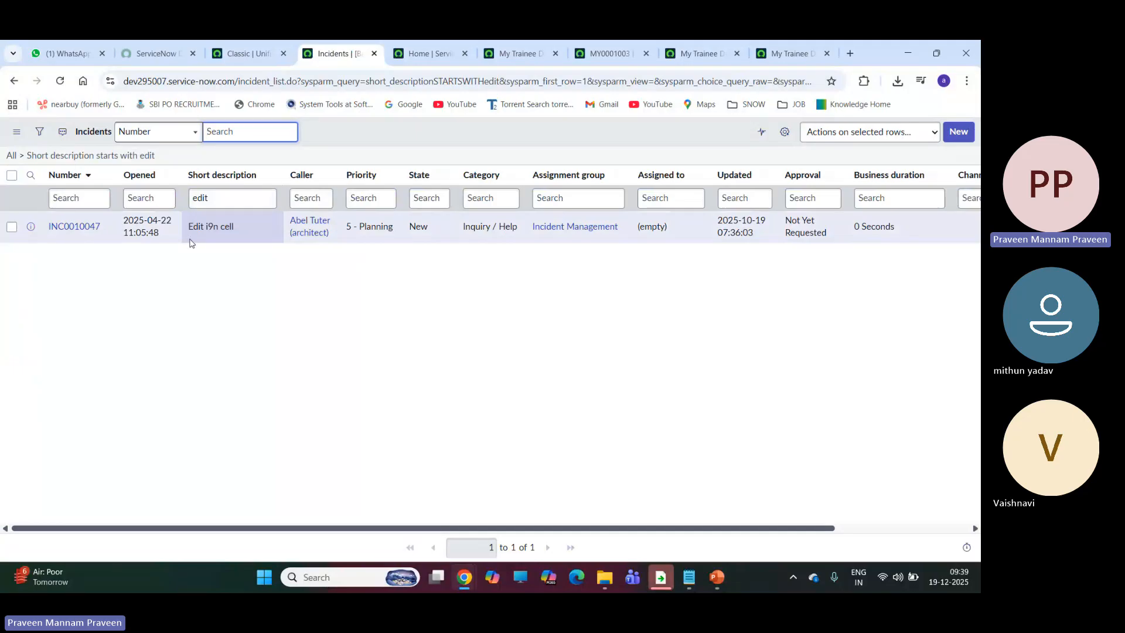
left_click(217, 200)
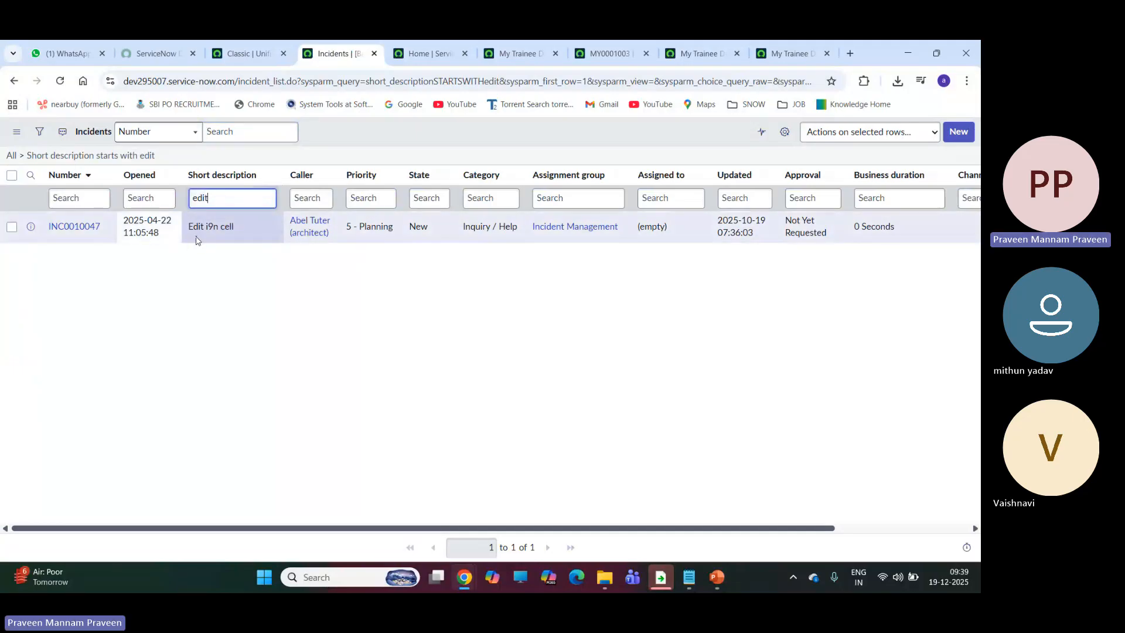
Step: Search the short description column with !*test and review the incidents whose descriptions do not contain test
double_click(219, 198)
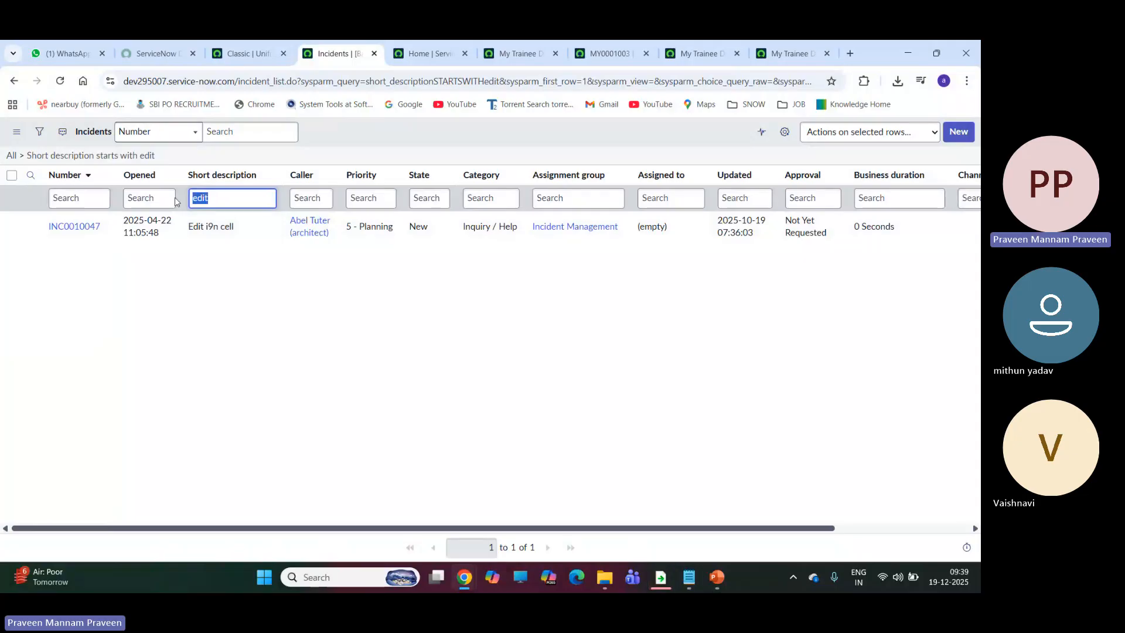
key("BackSpace")
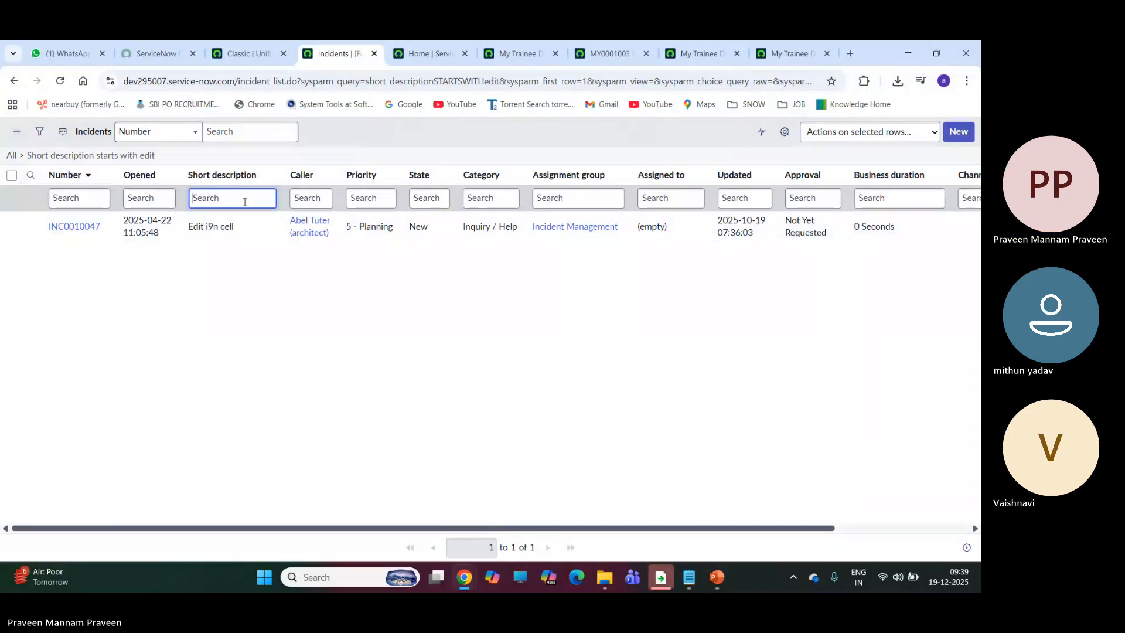
type("!")
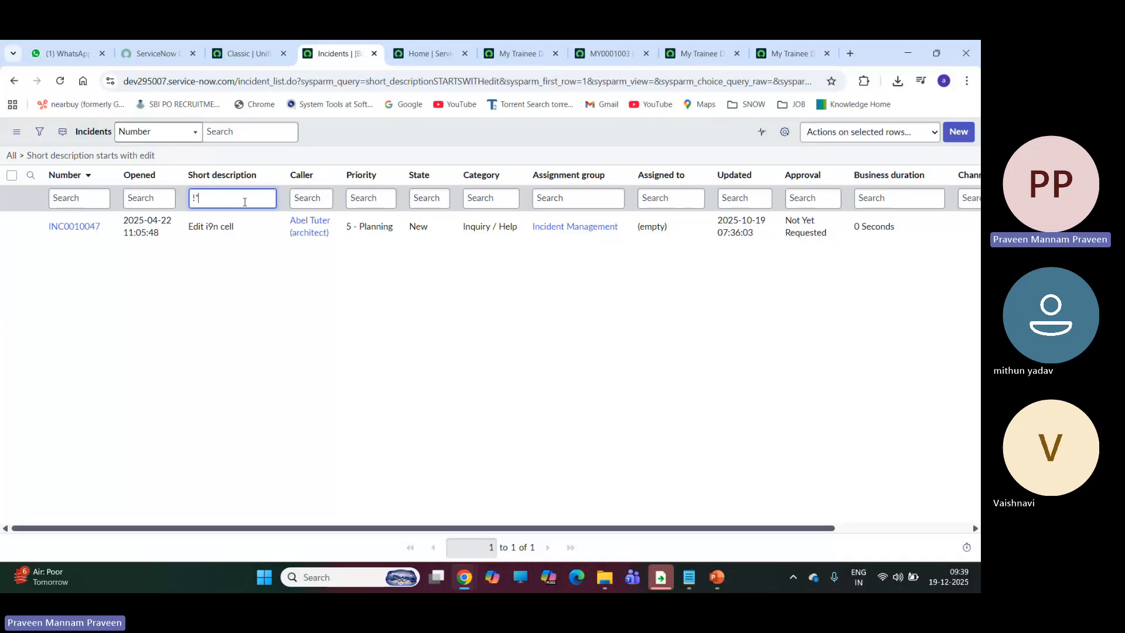
type("*test")
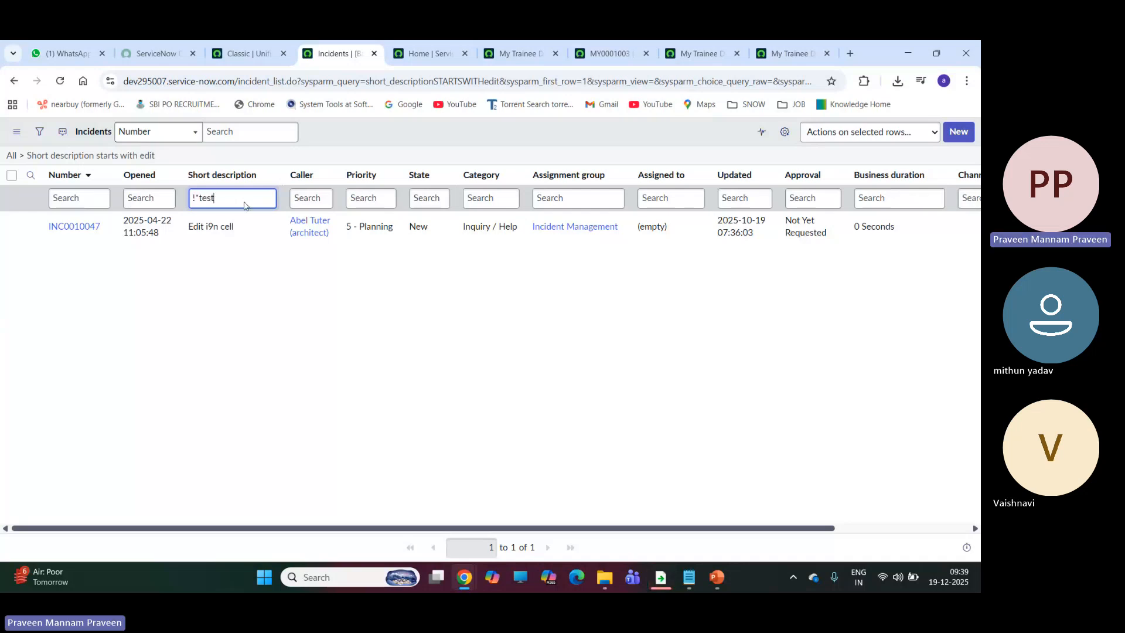
key("Return")
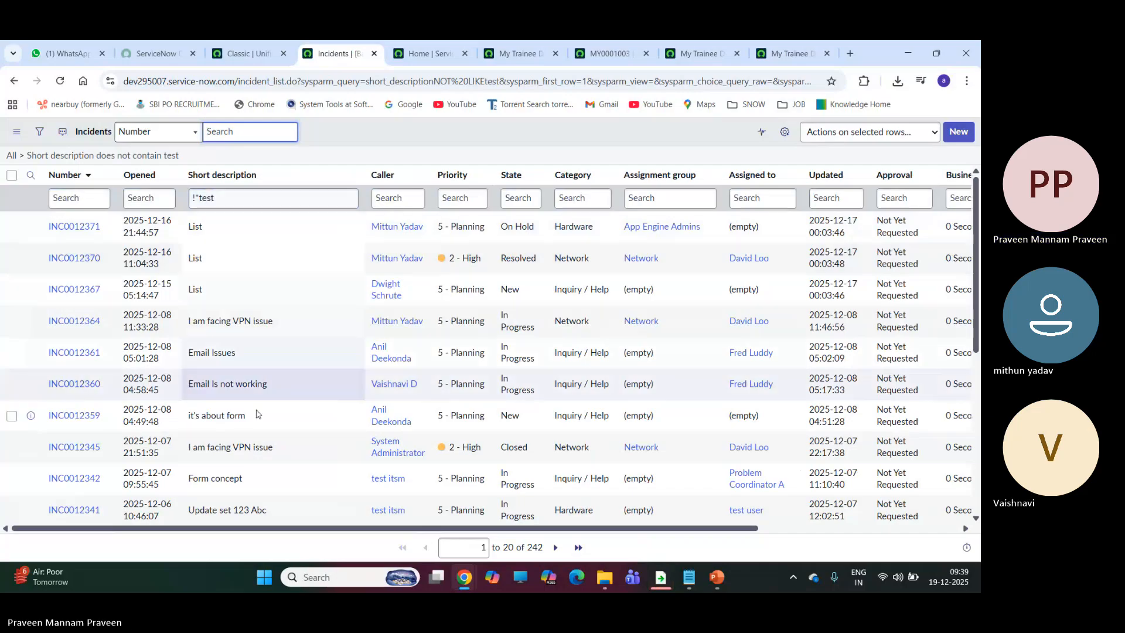
scroll(257, 414, "down", 5)
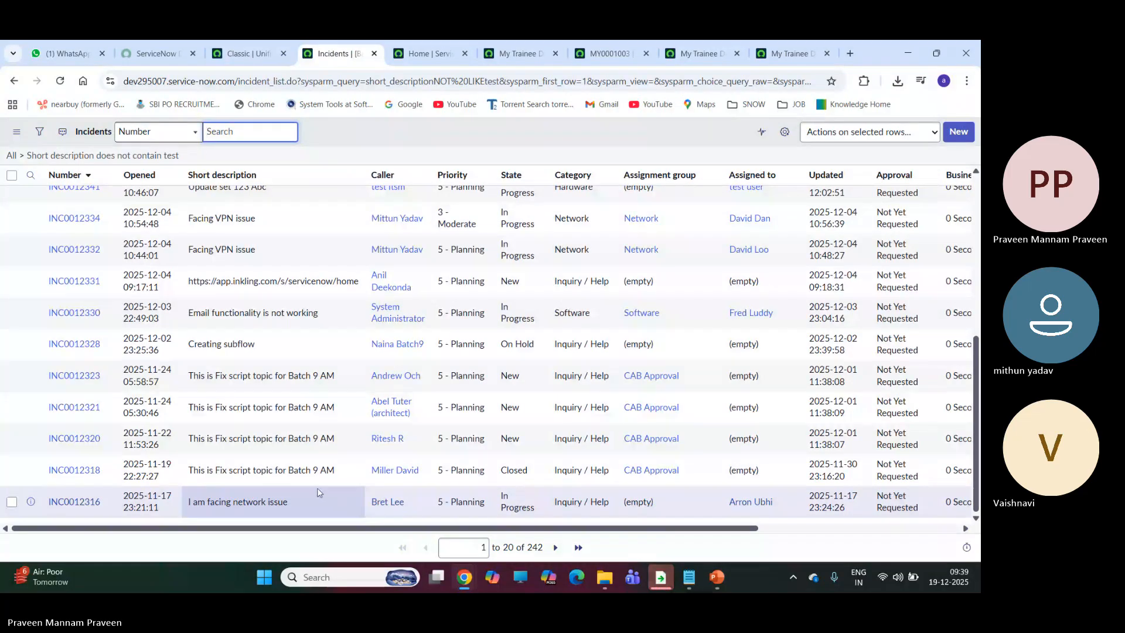
scroll(281, 454, "up", 6)
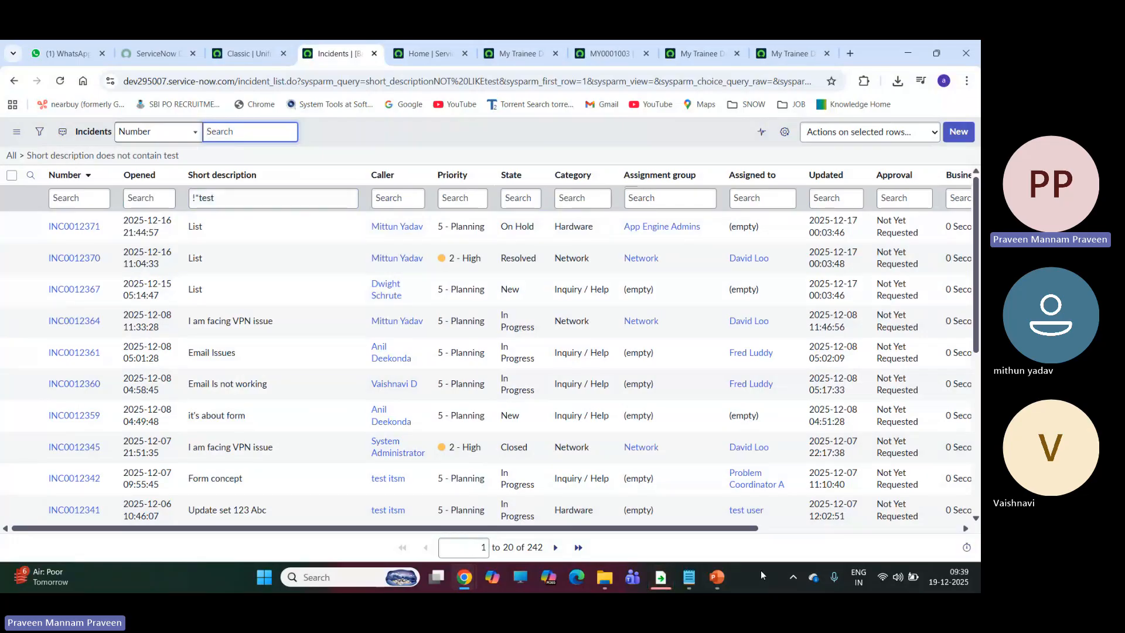
Step: Switch to the ServiceNow presentation in PowerPoint and look back through the slide thumbnails before the Extended Tables slide
left_click(715, 577)
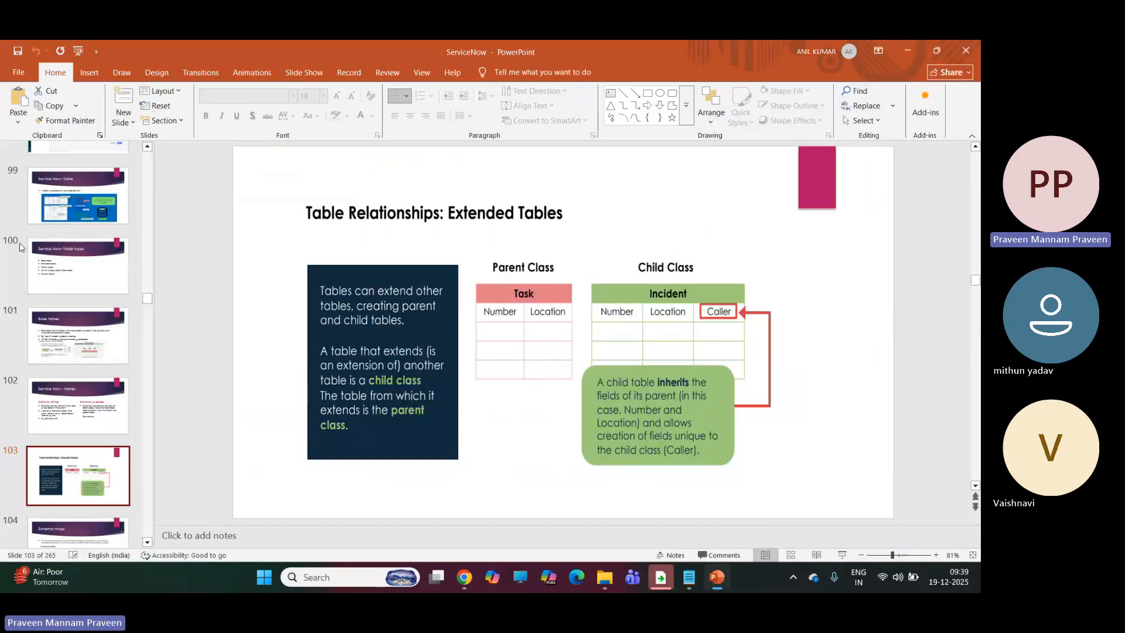
scroll(91, 326, "down", 2)
scroll(91, 326, "up", 10)
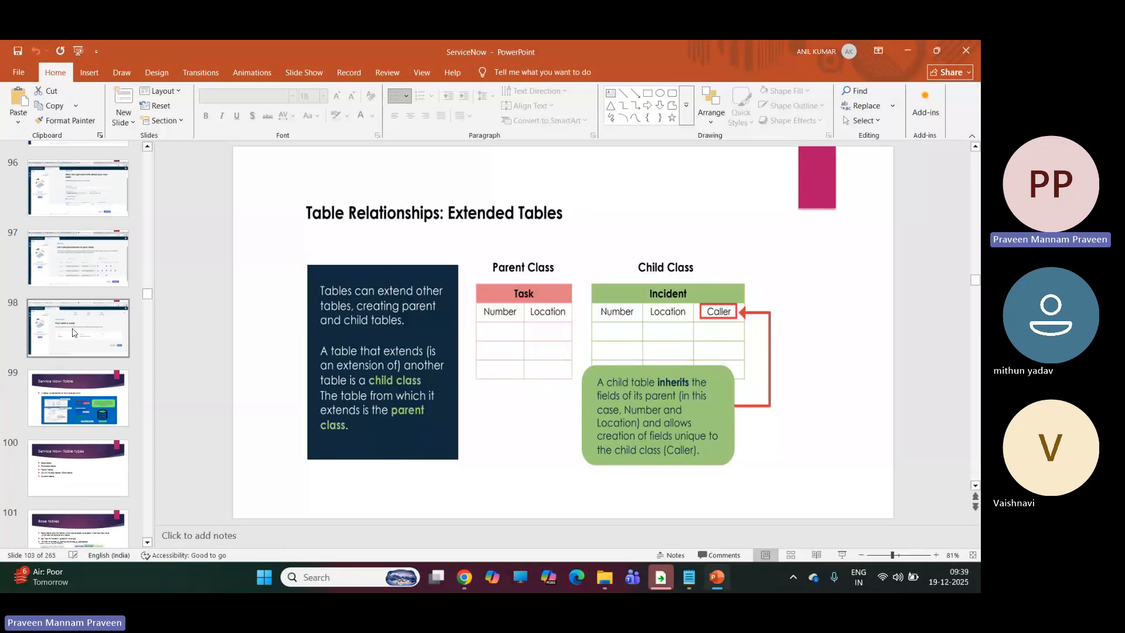
scroll(67, 329, "up", 7)
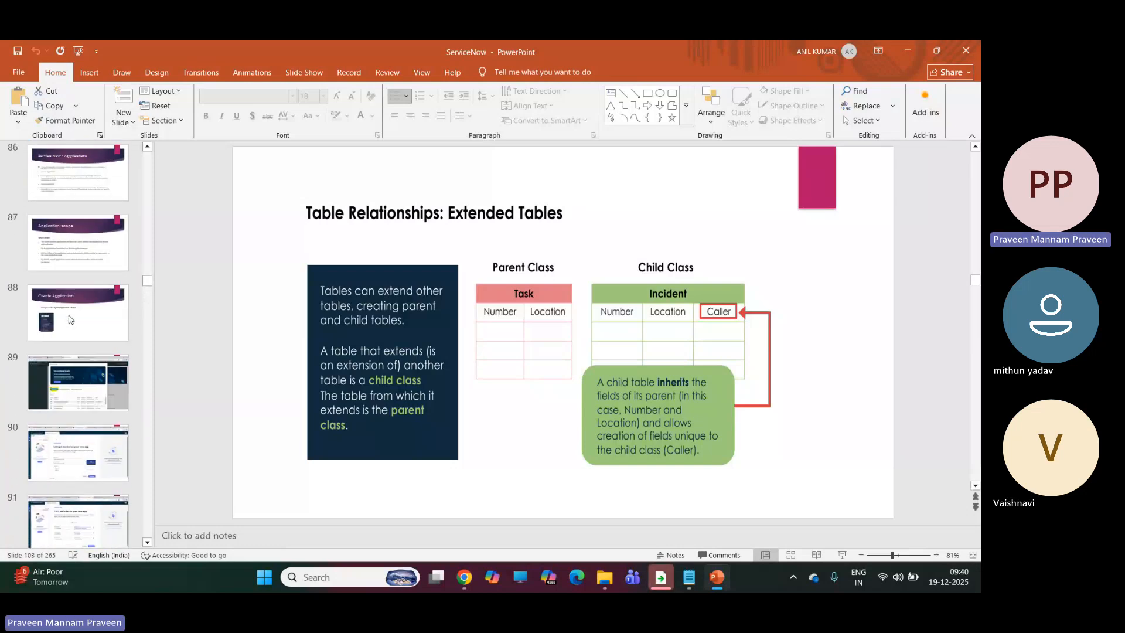
scroll(72, 317, "up", 4)
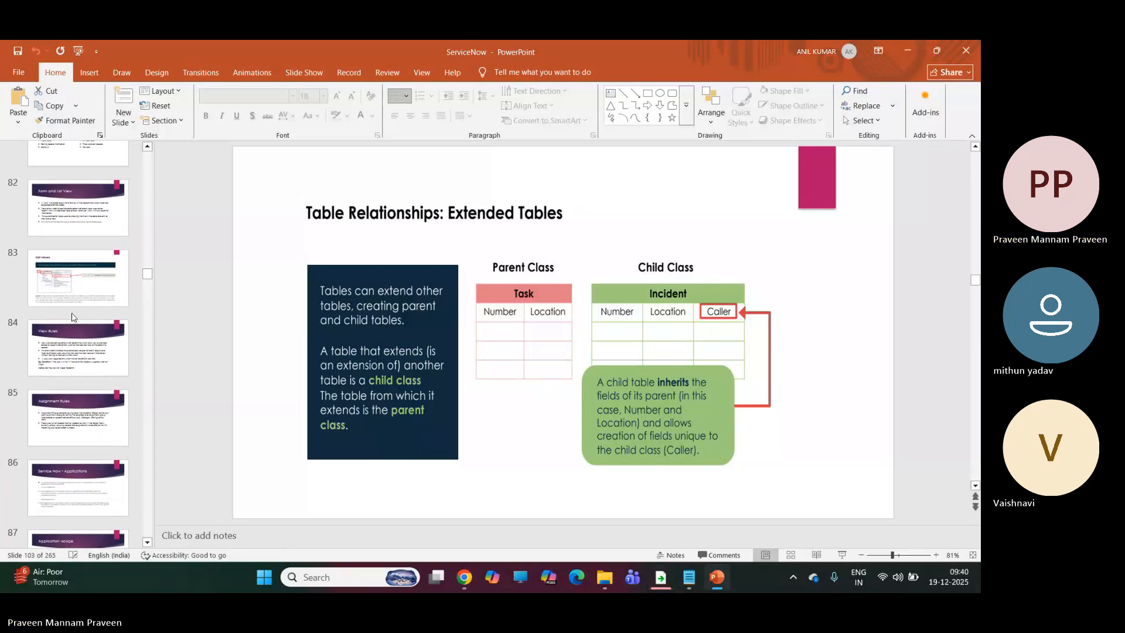